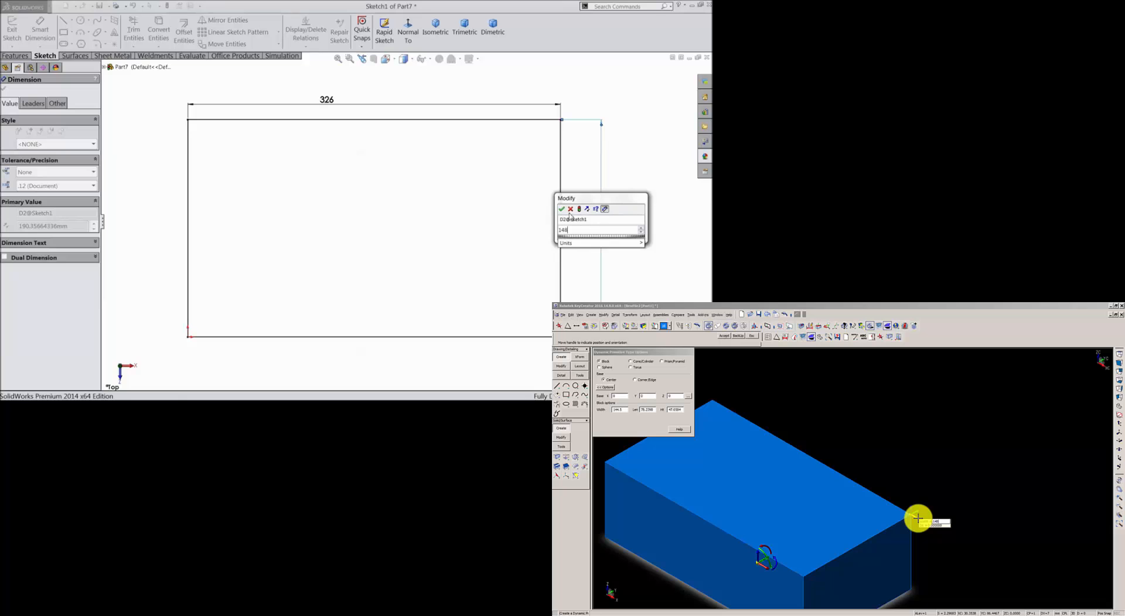
- Set the rectangle's height to 148 mm and draw two lines boxing off its lower-left corner, about 23 by 16 mm
key(Return)
click(64, 21)
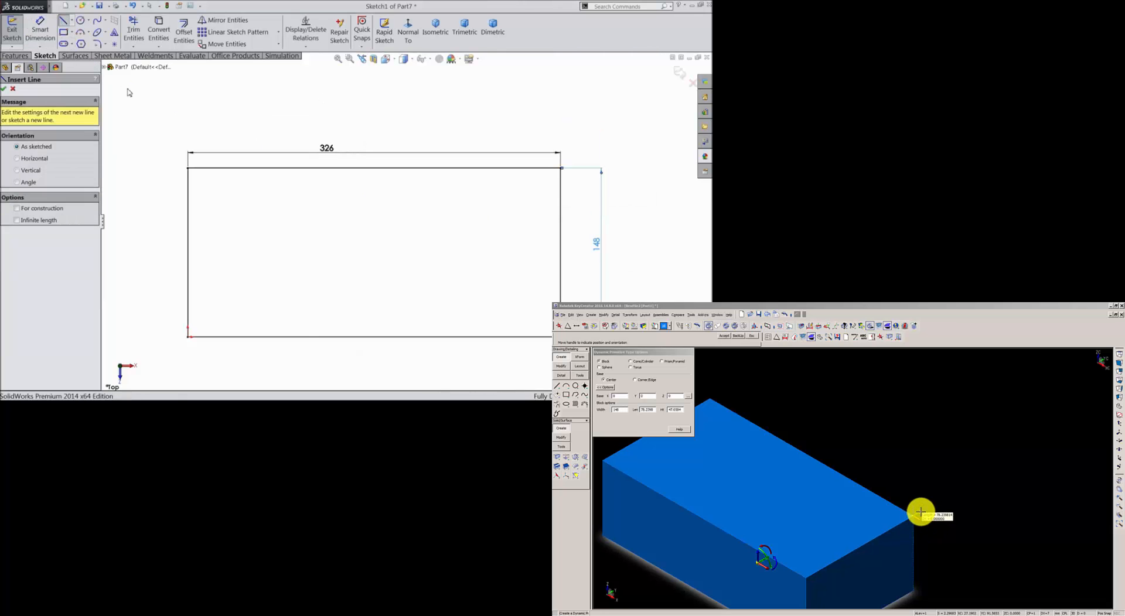
scroll(206, 347, down, 5)
click(292, 285)
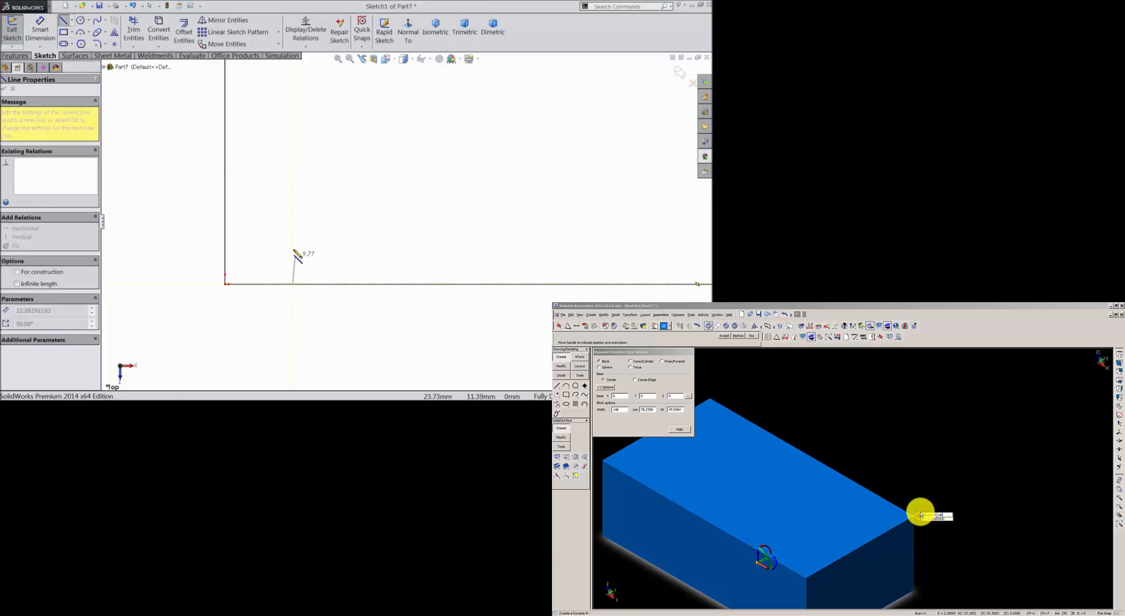
click(292, 237)
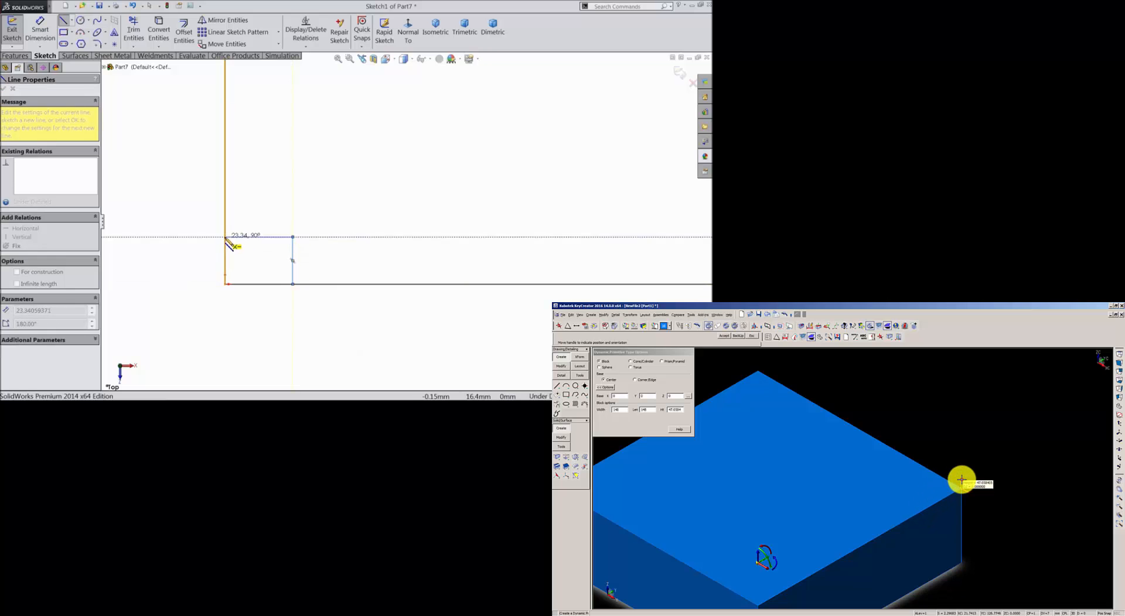
right_click(186, 222)
click(211, 84)
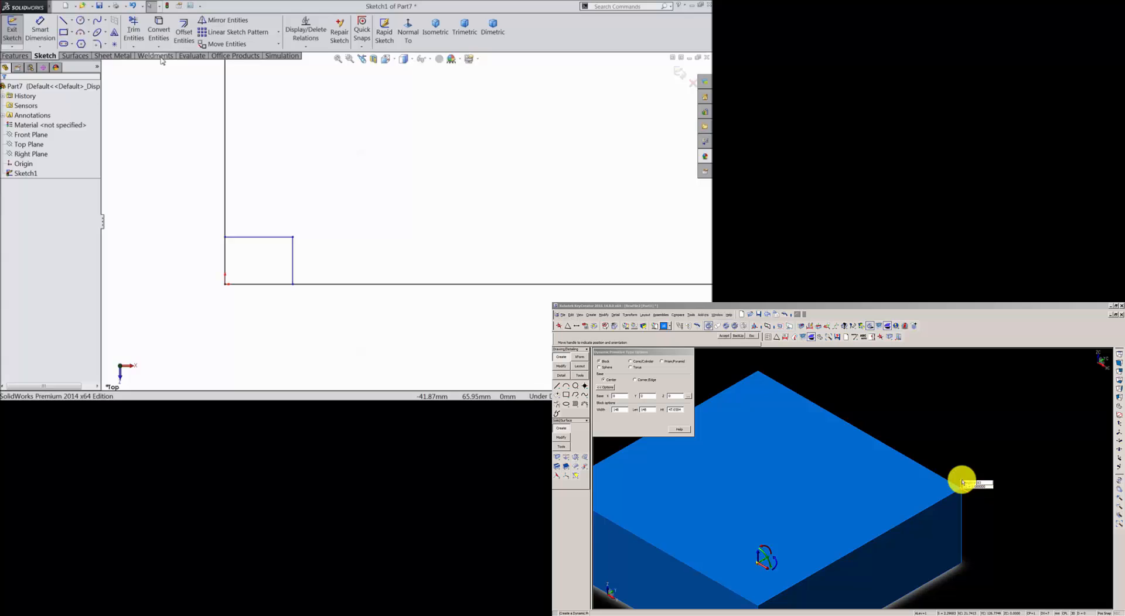
- Trim away the rectangle's outer lower-left corner segments to leave a notch, and set the notch's width to 10 mm
click(134, 30)
drag(261, 287, 225, 265)
click(40, 36)
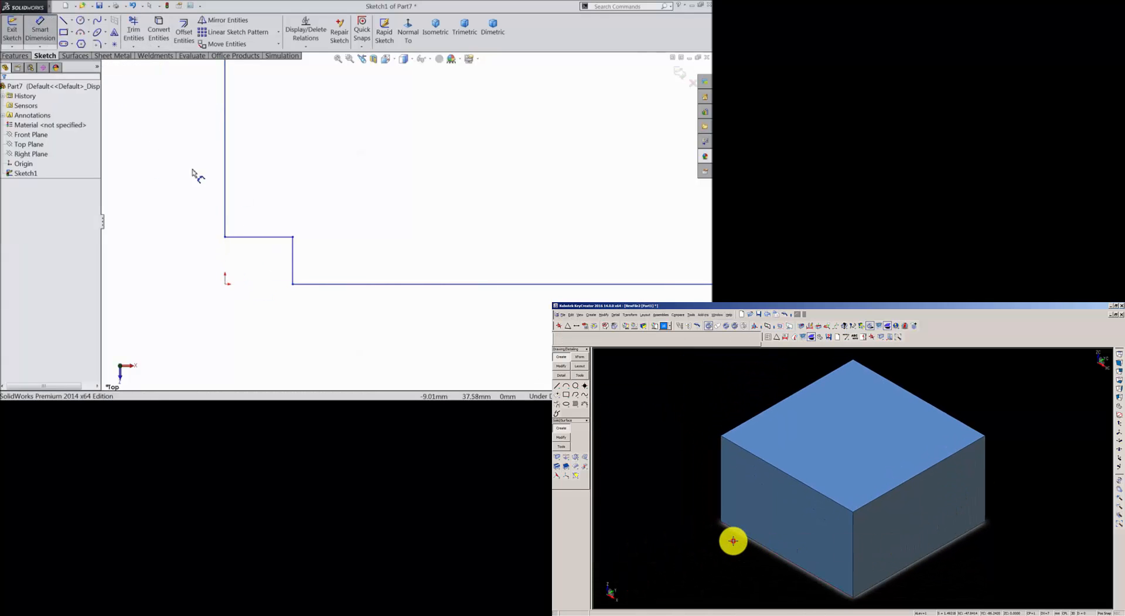
click(258, 238)
click(263, 333)
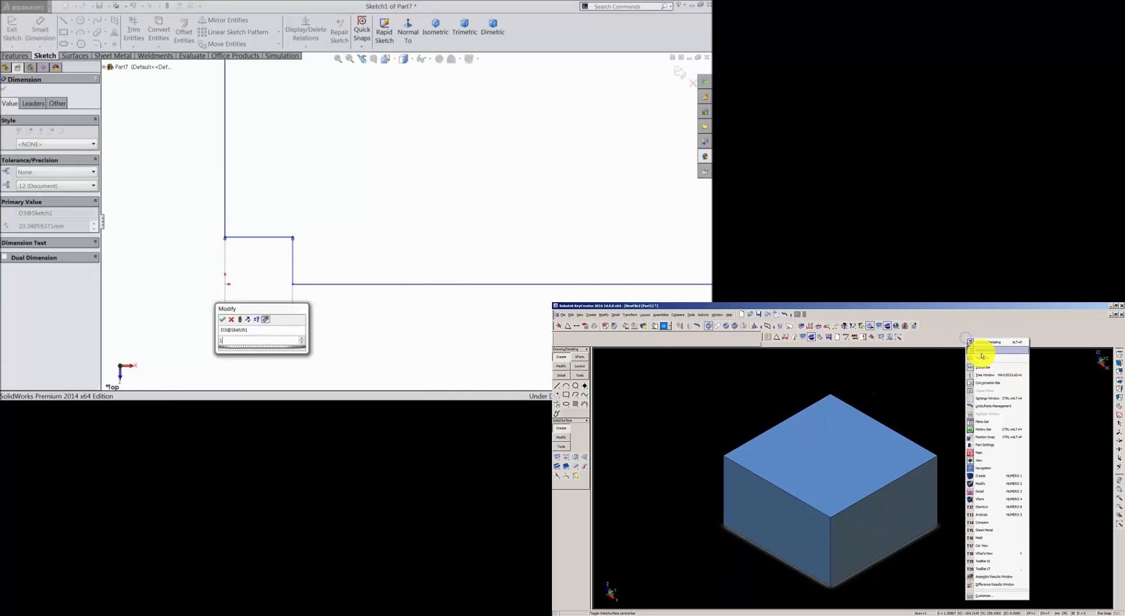
text(10)
key(Return)
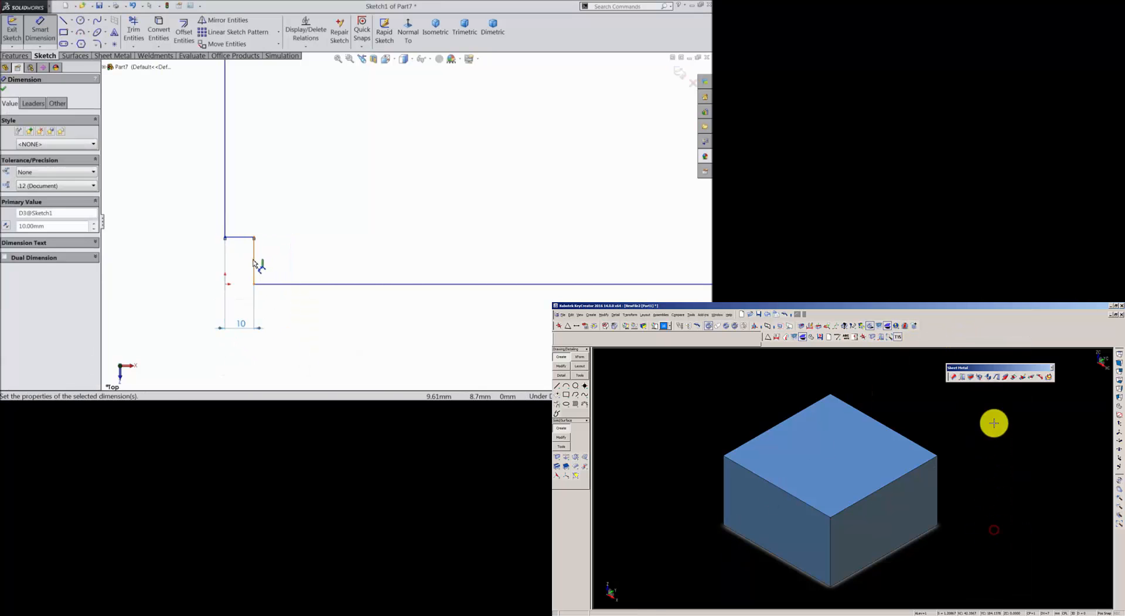
- Set the notch's height to 7 mm and dock the floating Sheet Metal toolbar in KeyCreator
click(255, 261)
click(183, 261)
drag(1000, 337, 1001, 337)
text(7)
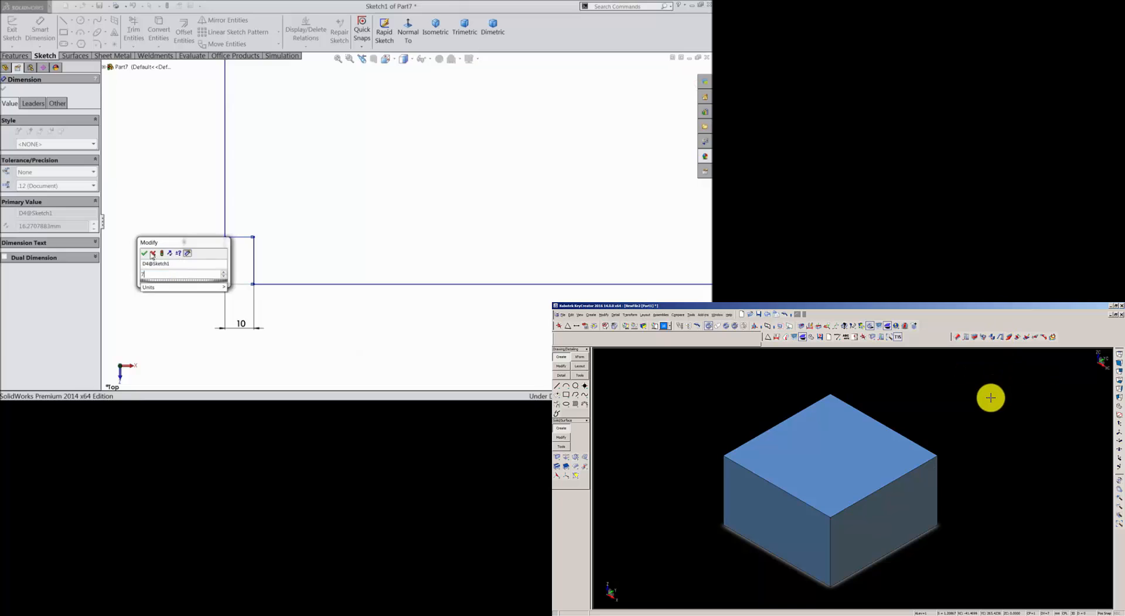
click(990, 396)
click(145, 253)
- Shell the KeyCreator block inward with its top face open, and finish dimensioning the notch in SolidWorks
click(973, 338)
scroll(259, 250, up, 1)
scroll(259, 249, up, 3)
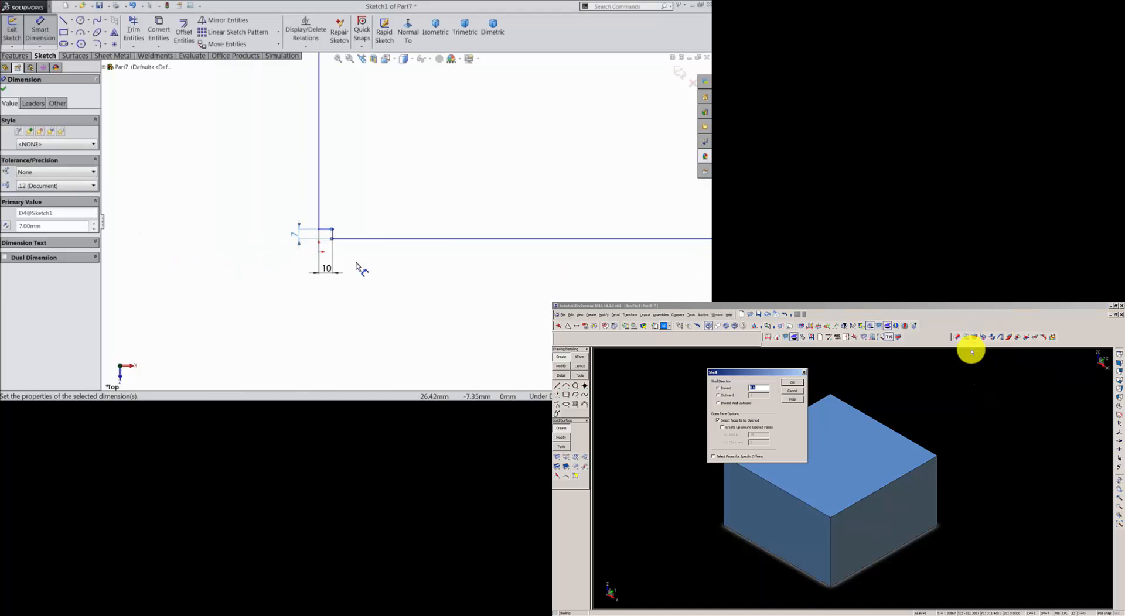
key(Return)
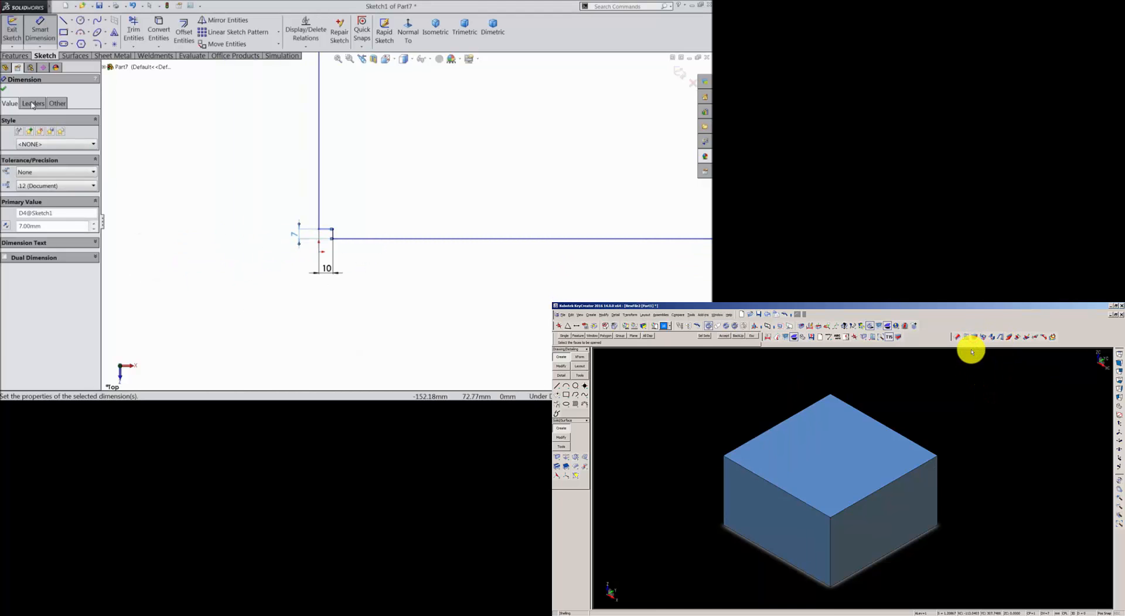
click(4, 91)
click(810, 449)
scroll(351, 258, down, 6)
key(Return)
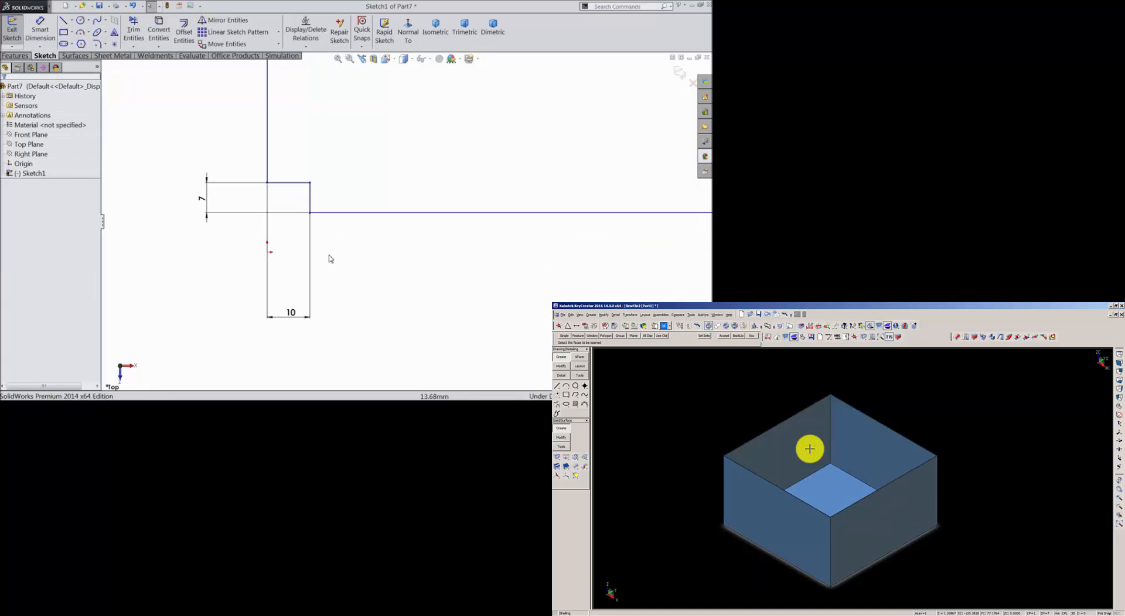
- Cut the KeyCreator box's vertical corners with a 0.5 cut width, and make the SolidWorks sketch's bottom line coincident with the origin
click(978, 338)
click(269, 253)
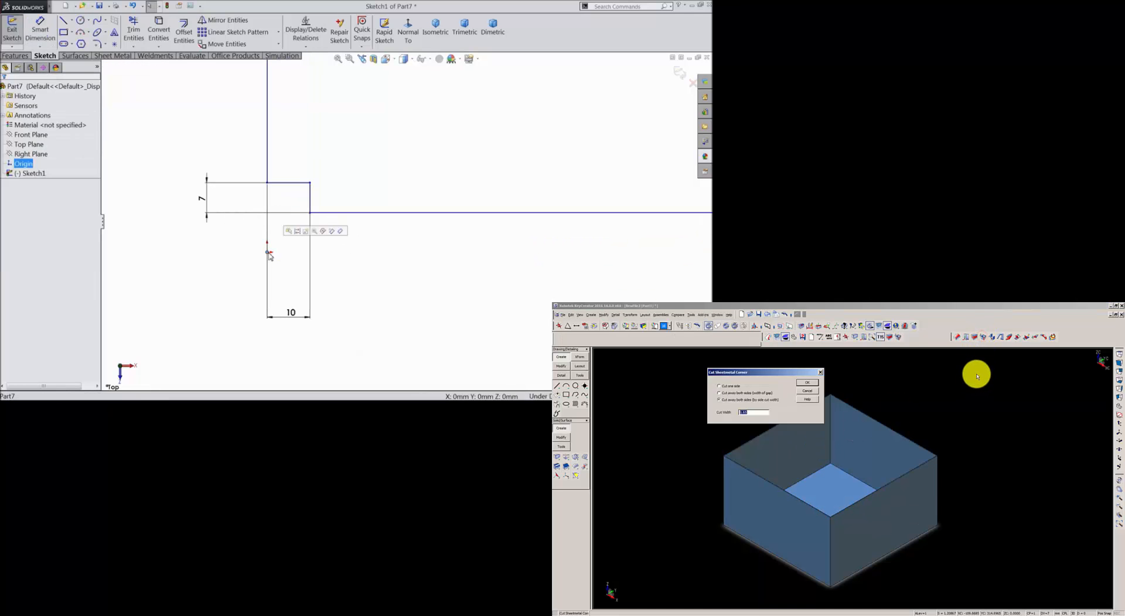
ctrl+click(321, 213)
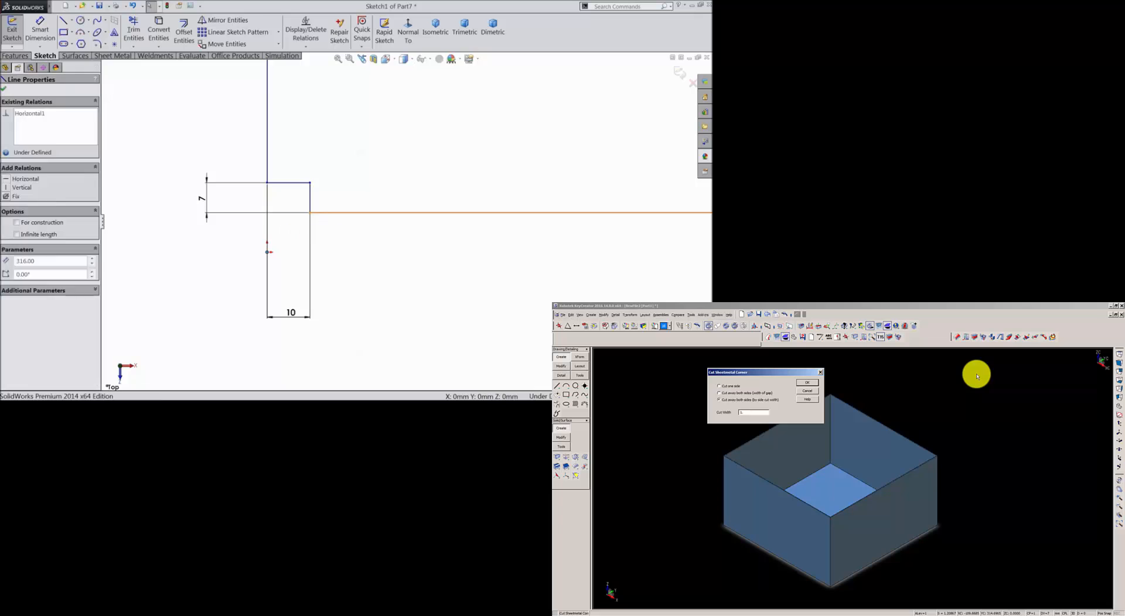
text(.5)
key(Return)
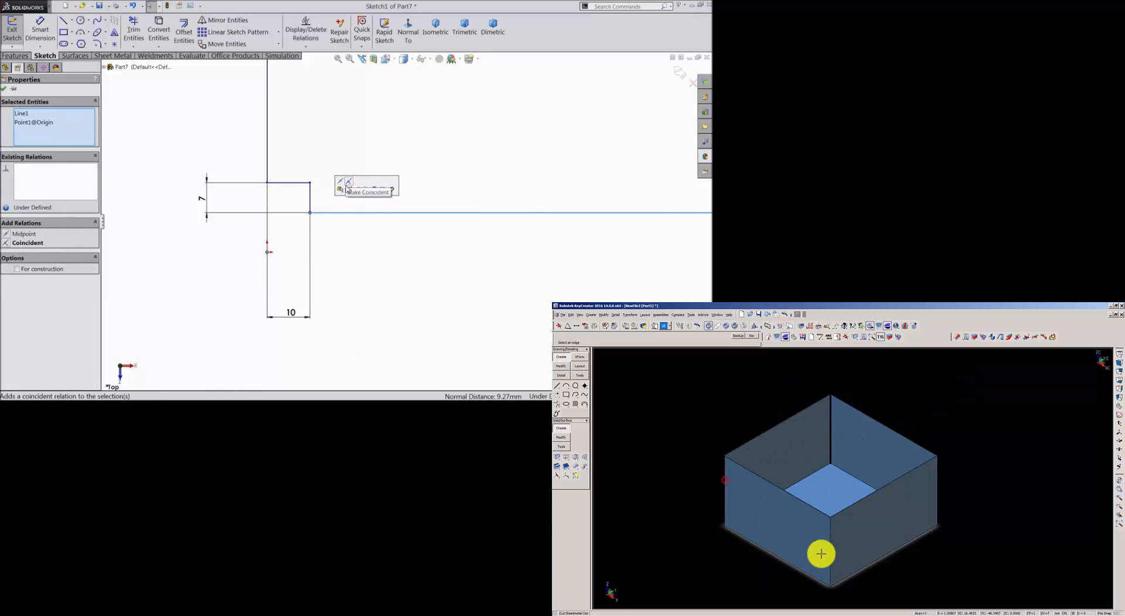
click(935, 499)
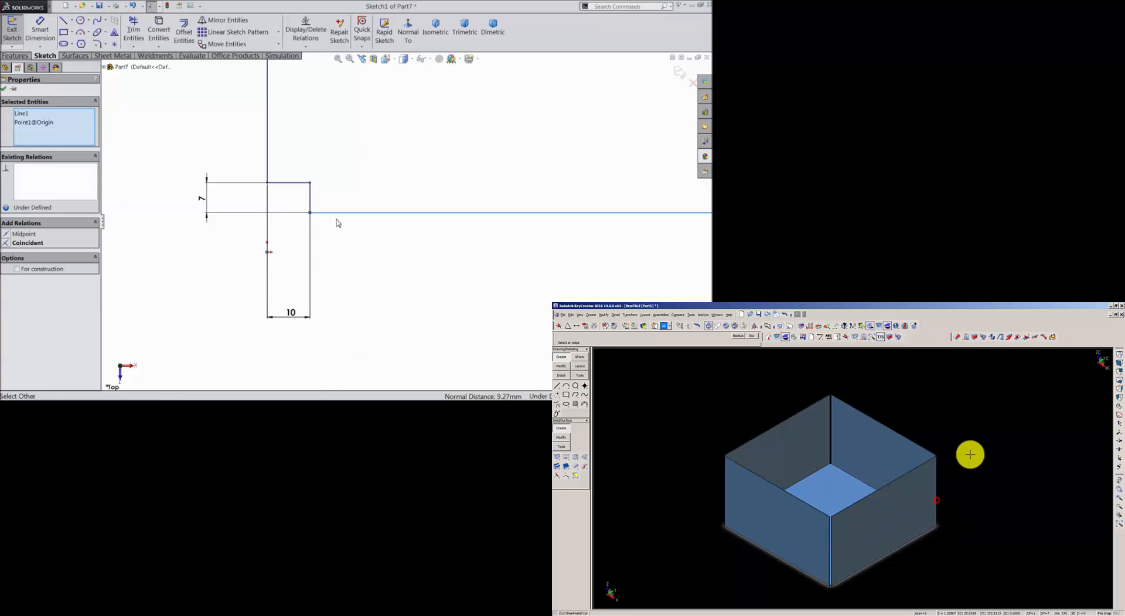
click(35, 242)
- Apply Auto Bend Corner with a radius of 1 to the bottom edges of the KeyCreator box
click(992, 338)
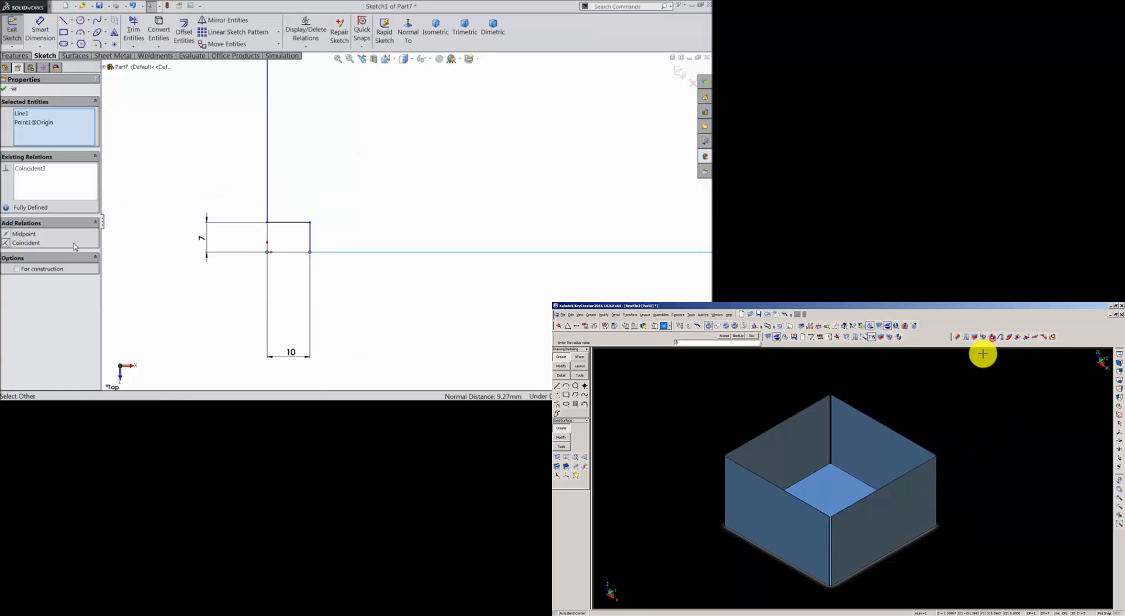
scroll(321, 253, up, 11)
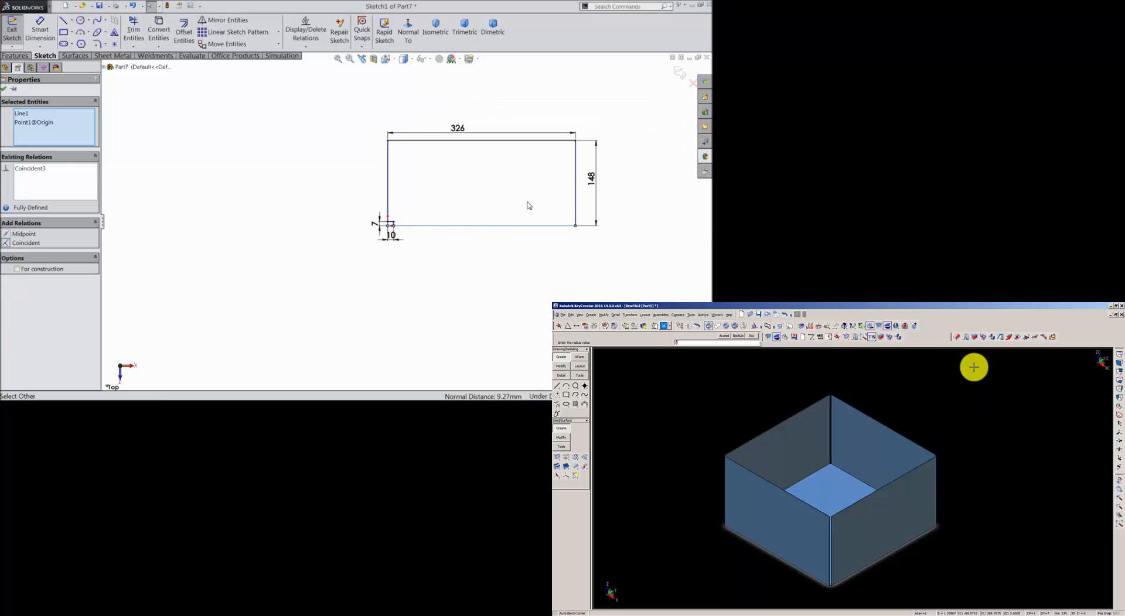
scroll(585, 169, down, 2)
text(1)
scroll(586, 169, down, 1)
key(Return)
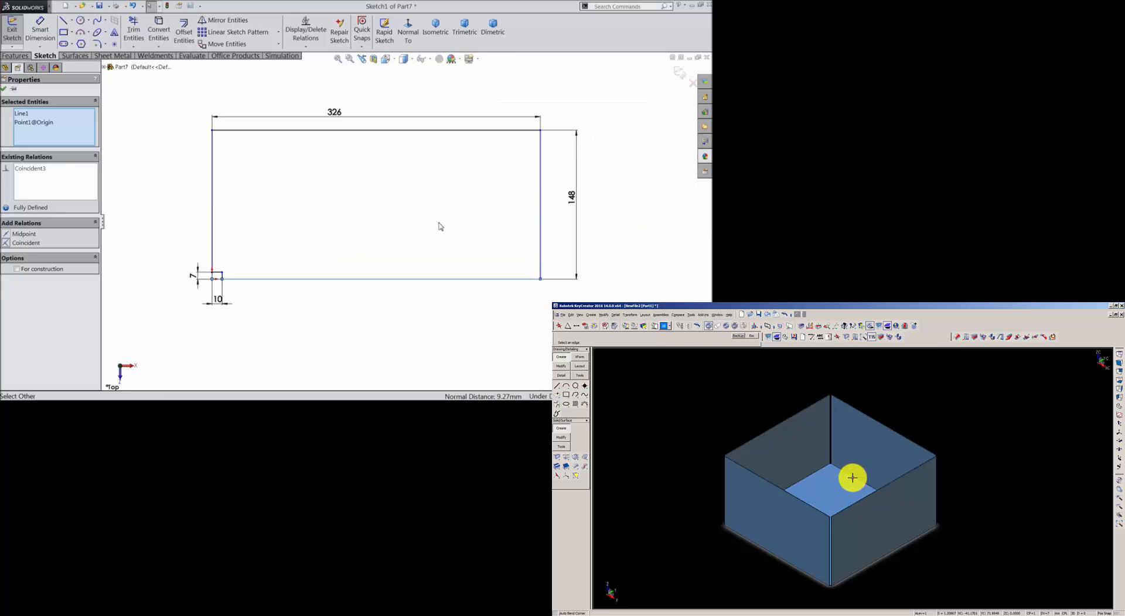
- Dimension the SolidWorks sketch from the upper-left corner to the bottom line as a driven dimension, and start KeyCreator's dimension-driven edit
click(3, 90)
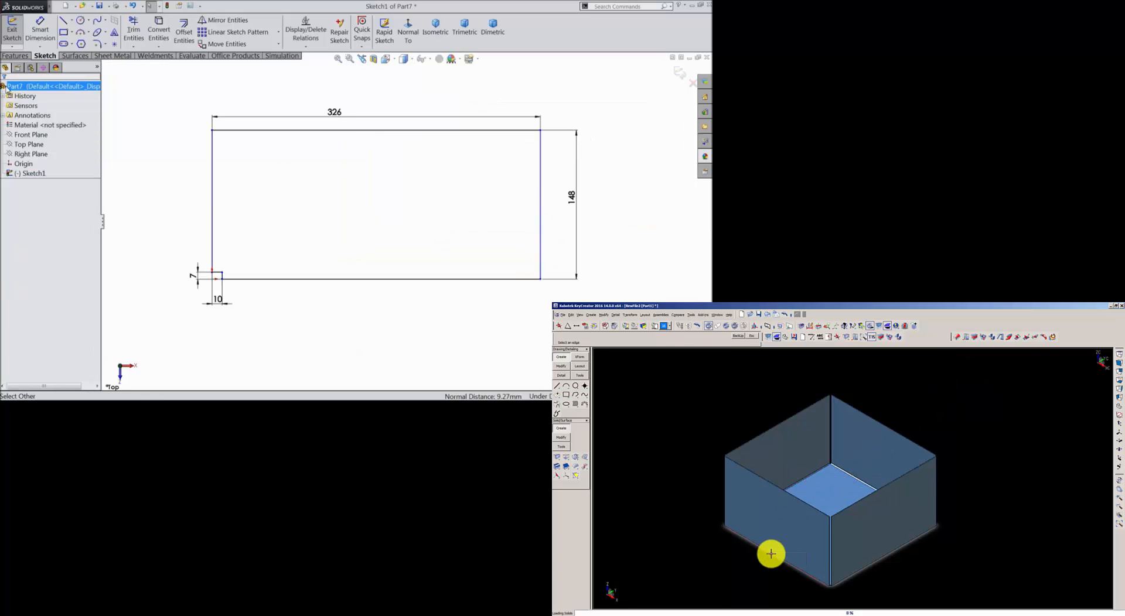
click(40, 33)
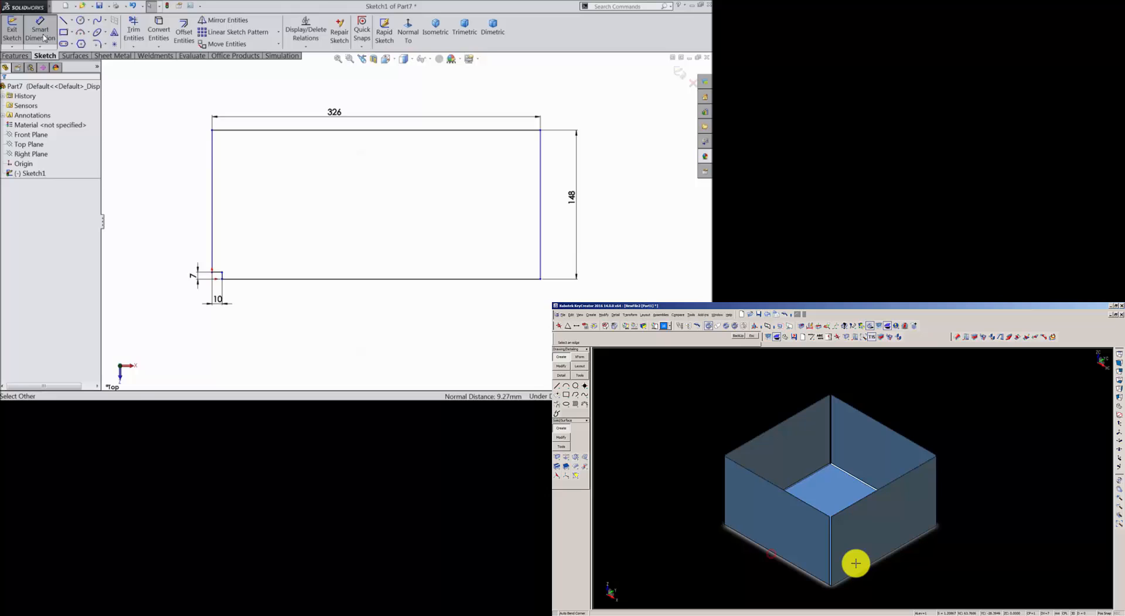
click(212, 130)
click(241, 278)
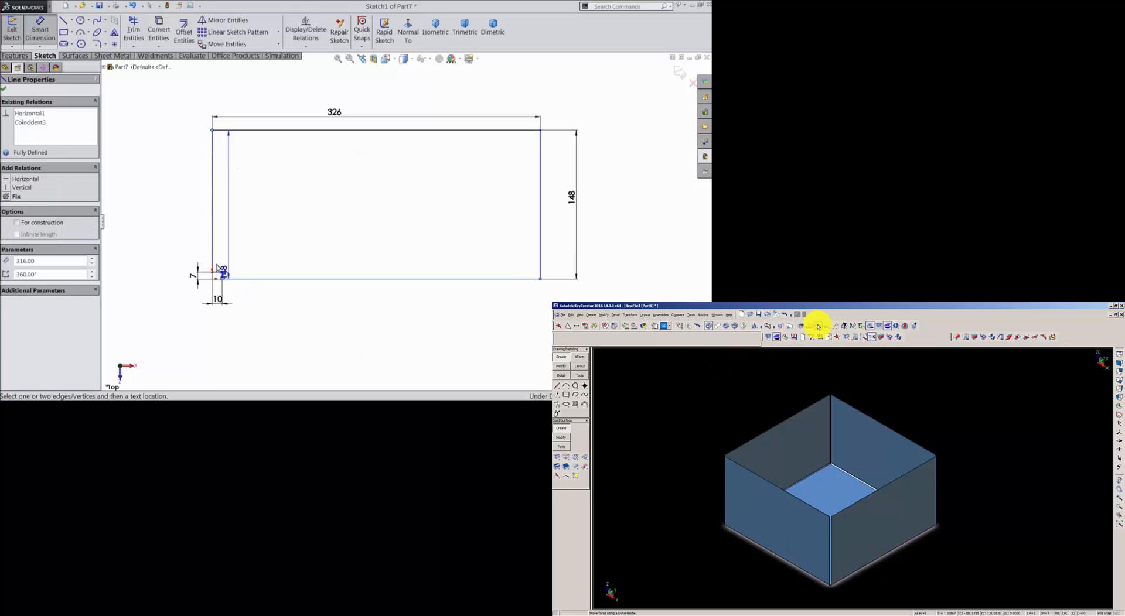
click(154, 226)
click(811, 326)
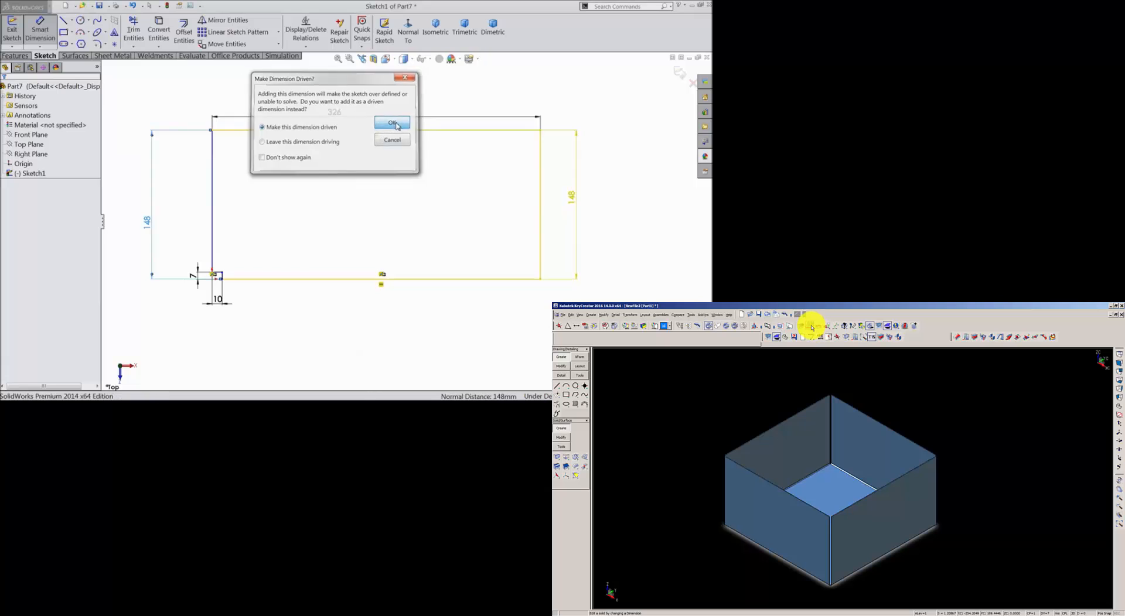
click(387, 122)
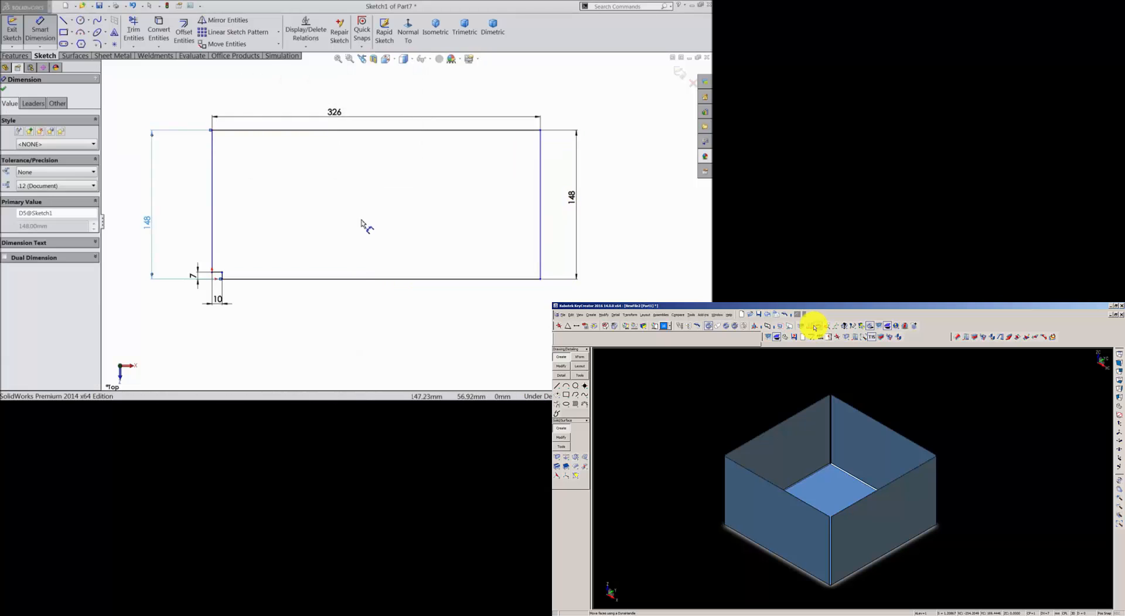
- Dimension the front-left wall's height between its top and bottom edges on the KeyCreator box
click(743, 469)
middle_drag(723, 519, 753, 465)
scroll(192, 285, down, 1)
scroll(234, 282, down, 5)
scroll(754, 465, down, 1)
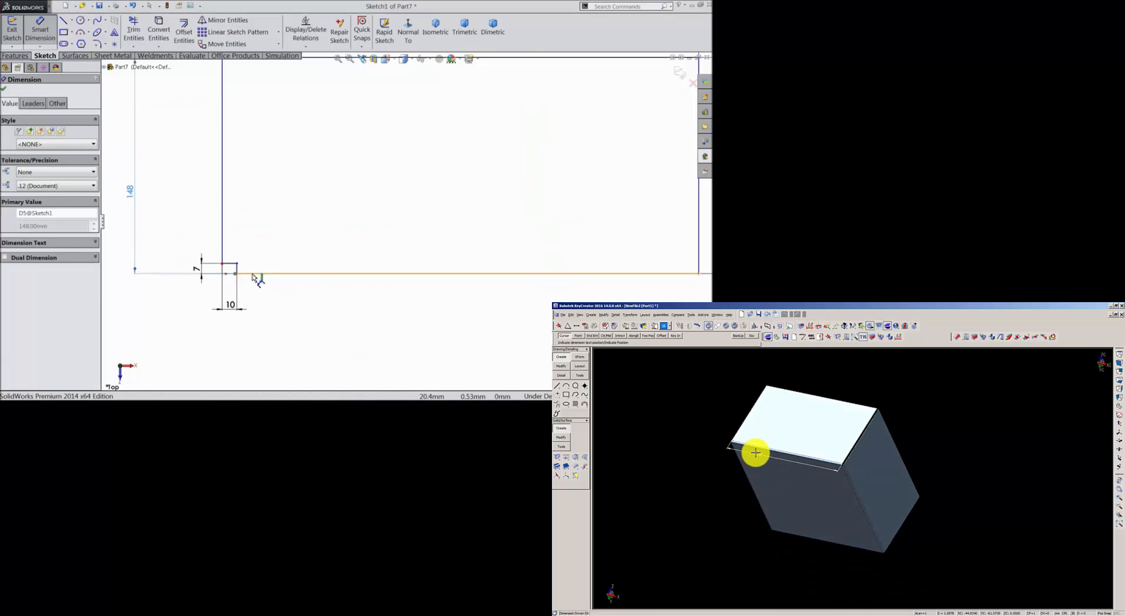
scroll(268, 269, up, 8)
scroll(268, 269, up, 1)
click(719, 407)
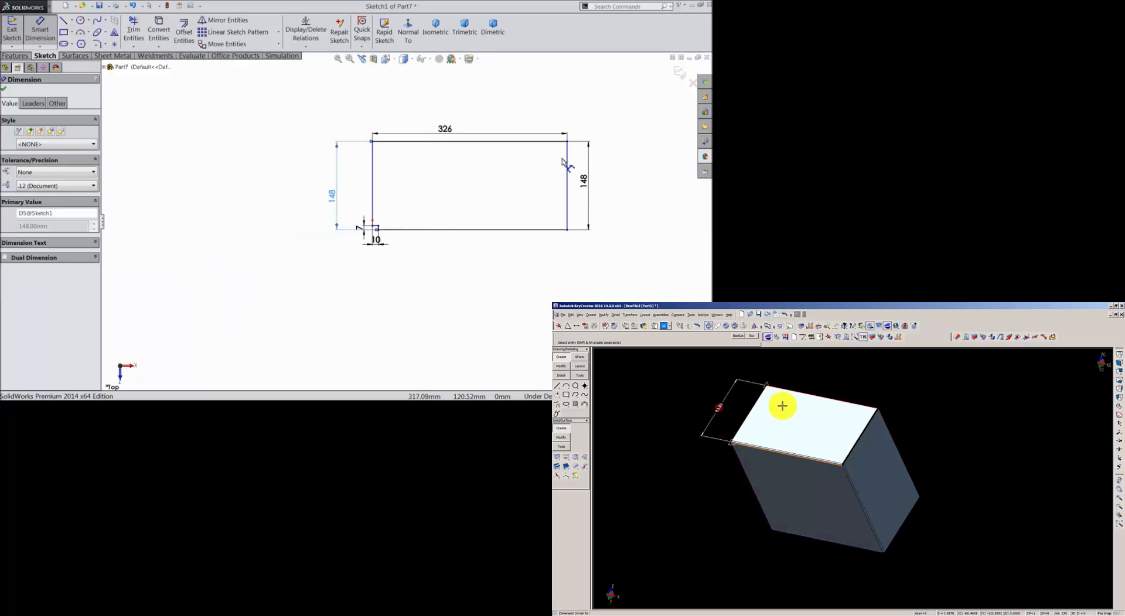
- Shorten the front-left and opposite walls of the KeyCreator box through the height dimension, and start a base flange from the SolidWorks sketch
scroll(567, 165, down, 3)
middle_drag(831, 392, 769, 456)
click(40, 30)
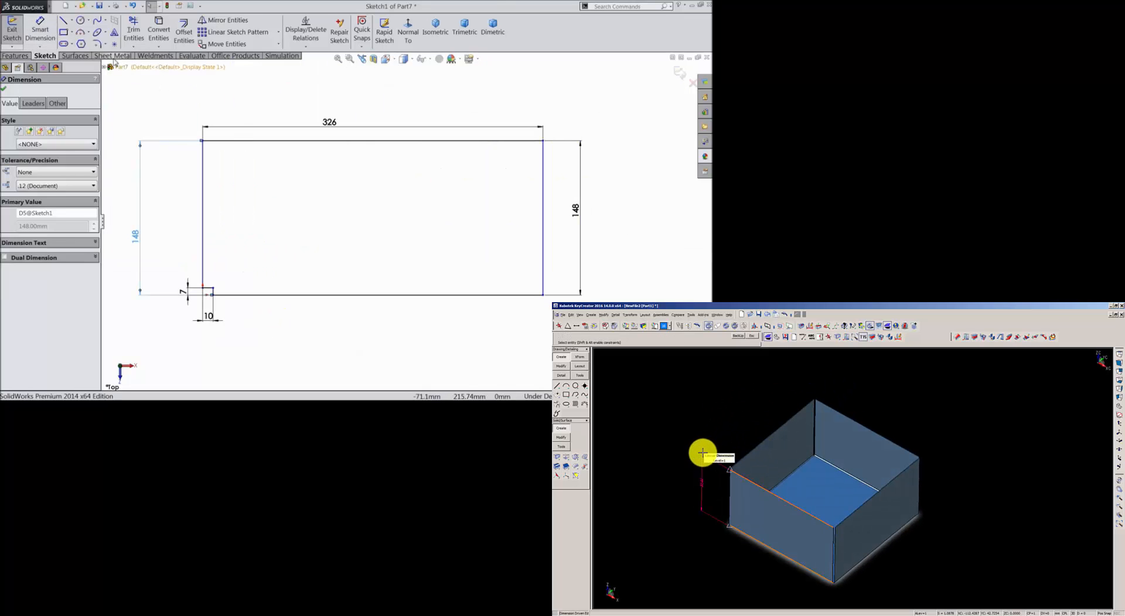
click(111, 56)
click(701, 452)
click(23, 43)
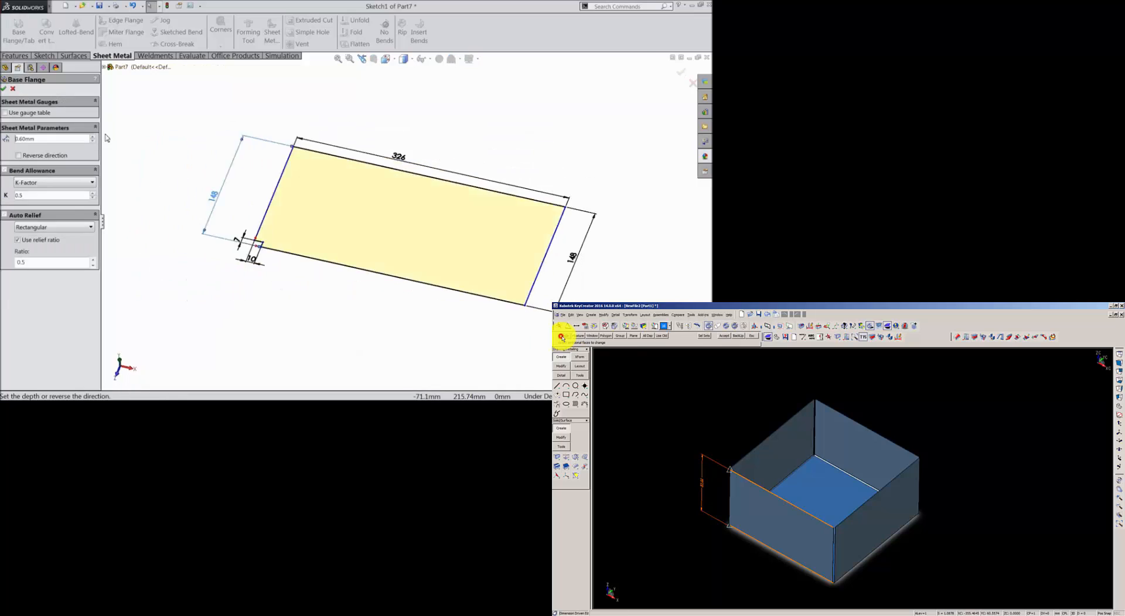
key(Return)
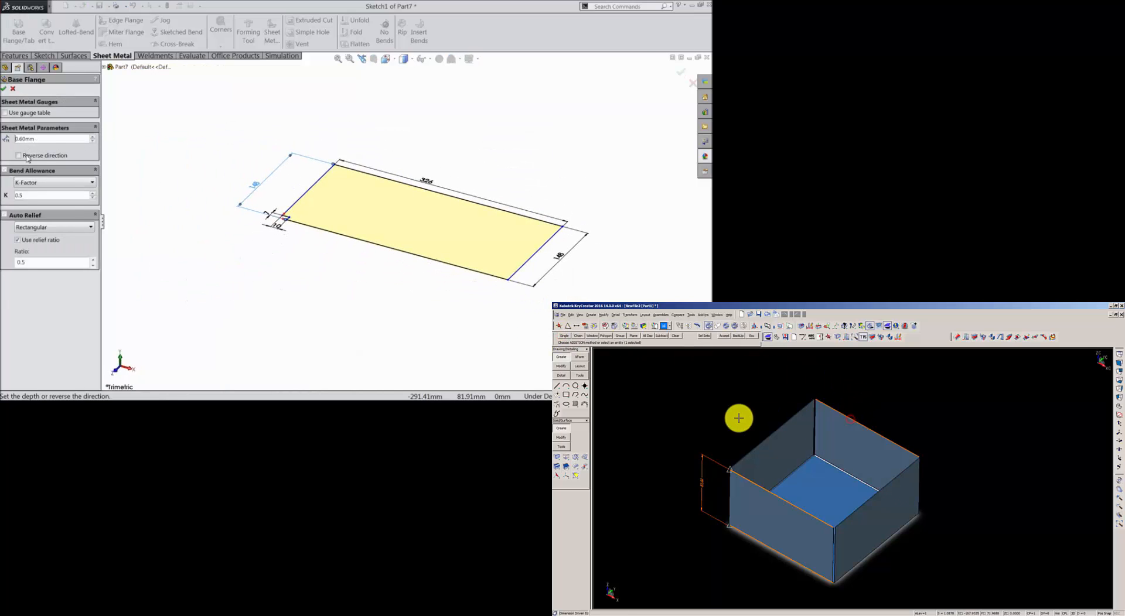
scroll(243, 193, down, 6)
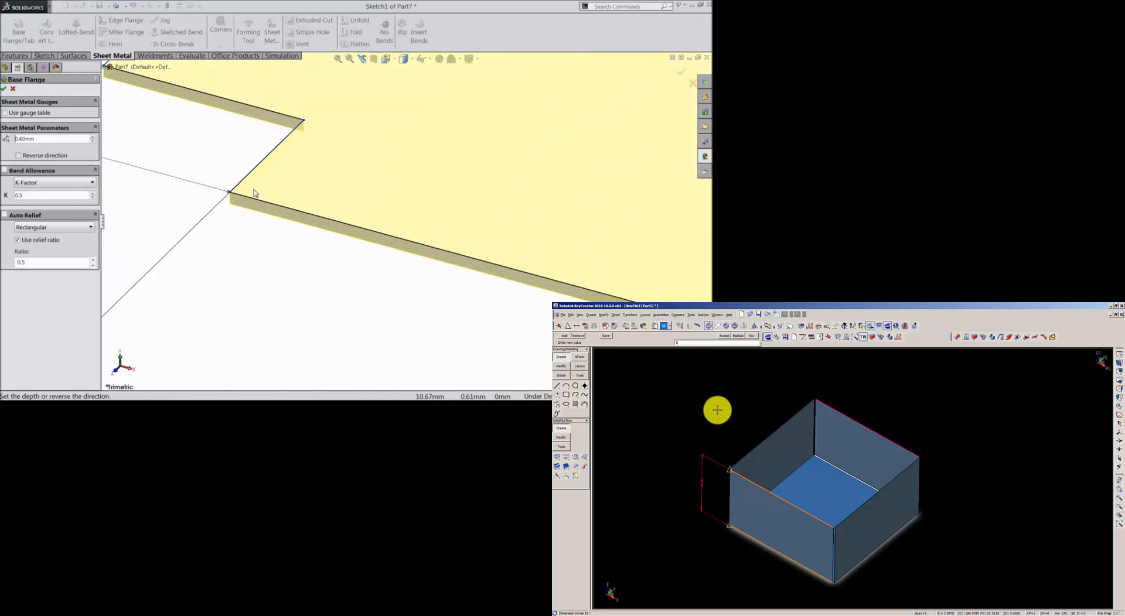
key(Return)
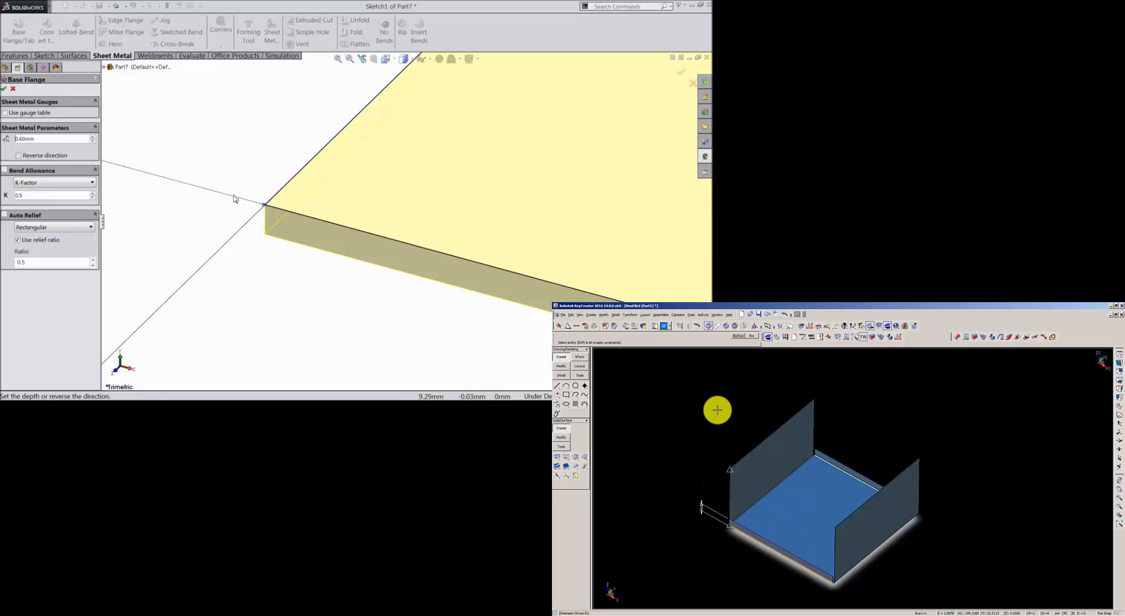
- Create the 0.60 mm thick base flange with its direction reversed, and delete the wall-height dimension in KeyCreator
click(19, 155)
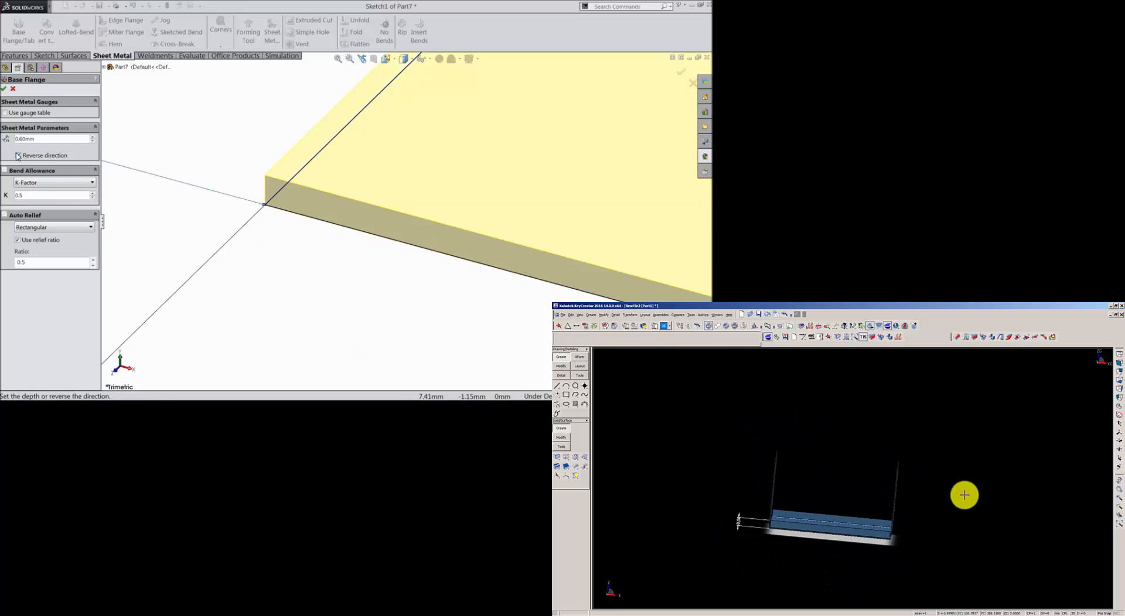
middle_drag(876, 504, 879, 433)
key(Delete)
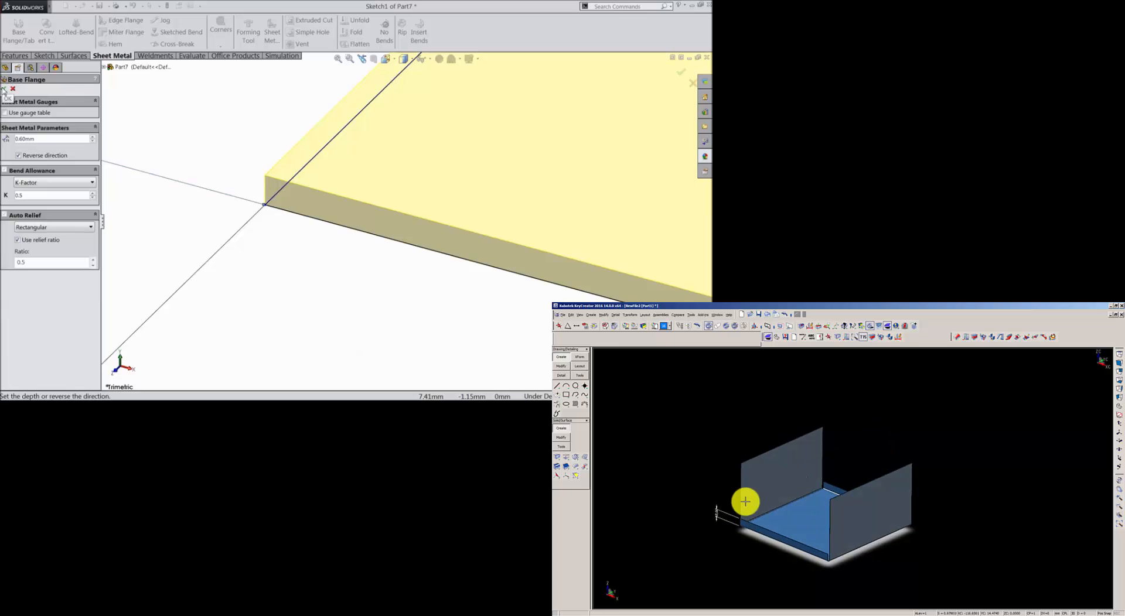
click(3, 89)
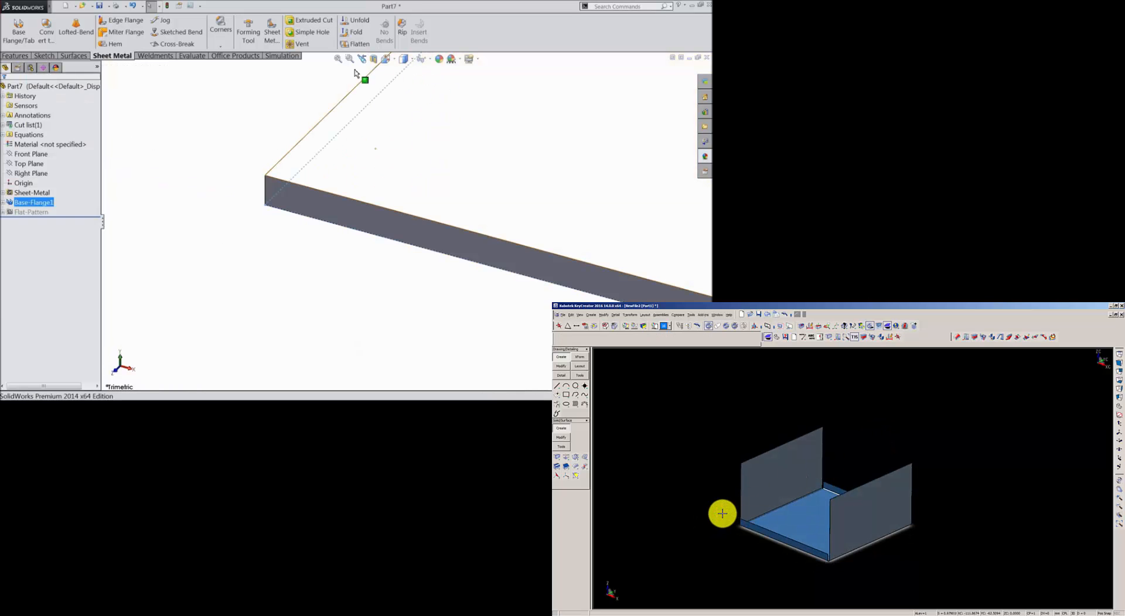
- Open a sketch on the SolidWorks base flange's large face, and accept the sheet metal flange parameters with unfolded length in KeyCreator
scroll(722, 513, up, 2)
click(44, 55)
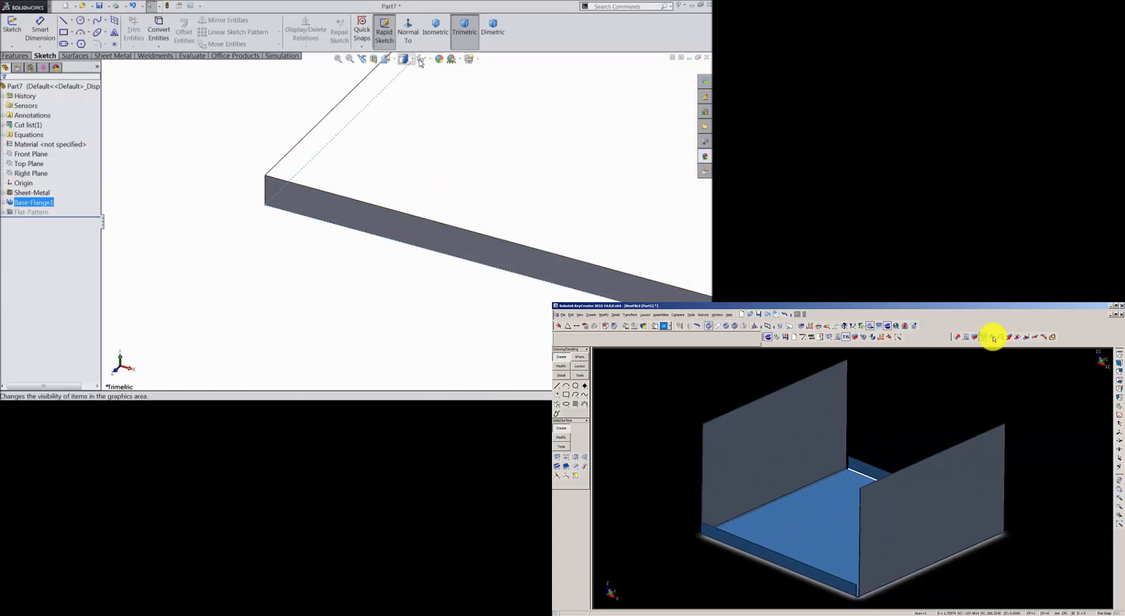
click(434, 34)
click(1002, 338)
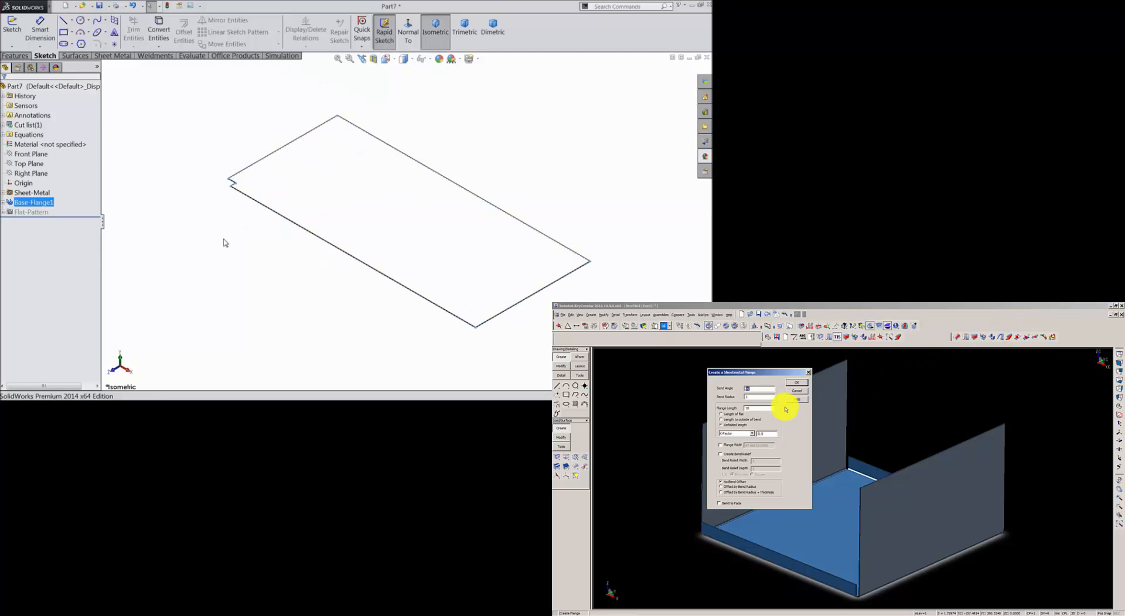
middle_drag(223, 243, 304, 266)
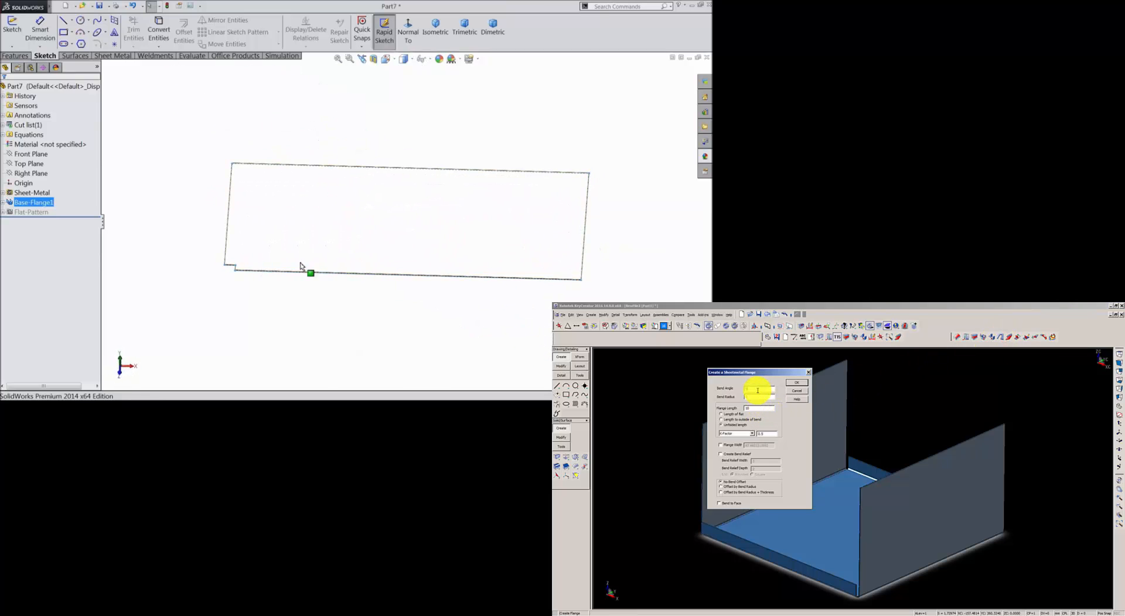
click(336, 240)
click(363, 216)
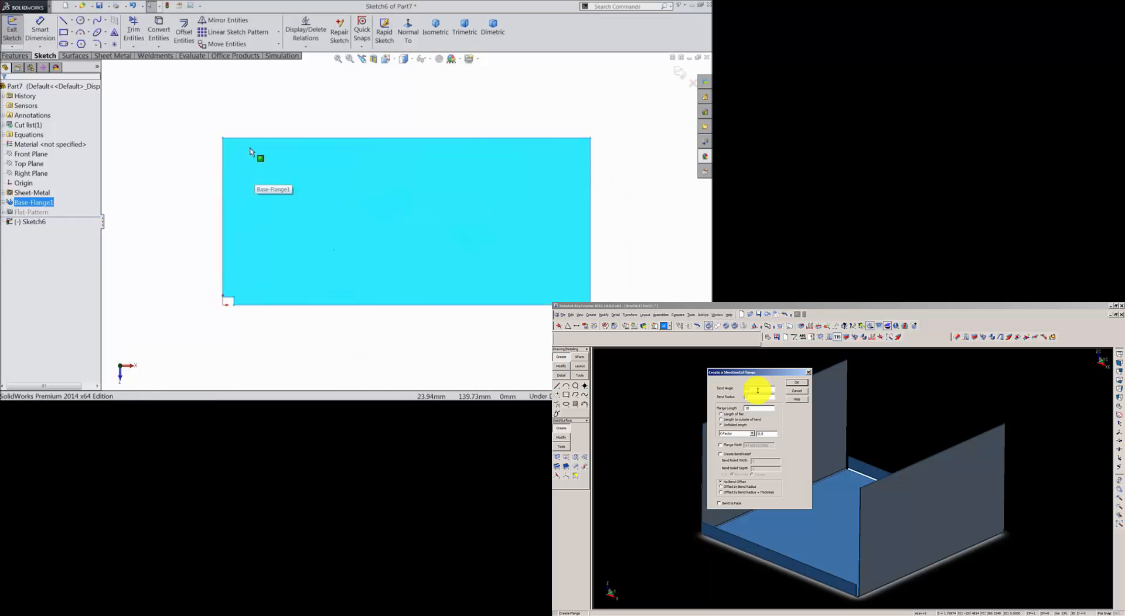
click(790, 386)
- Sketch a vertical line about 115 mm long near the SolidWorks plate's left edge, and add flanges along both KeyCreator walls' top edges
click(63, 19)
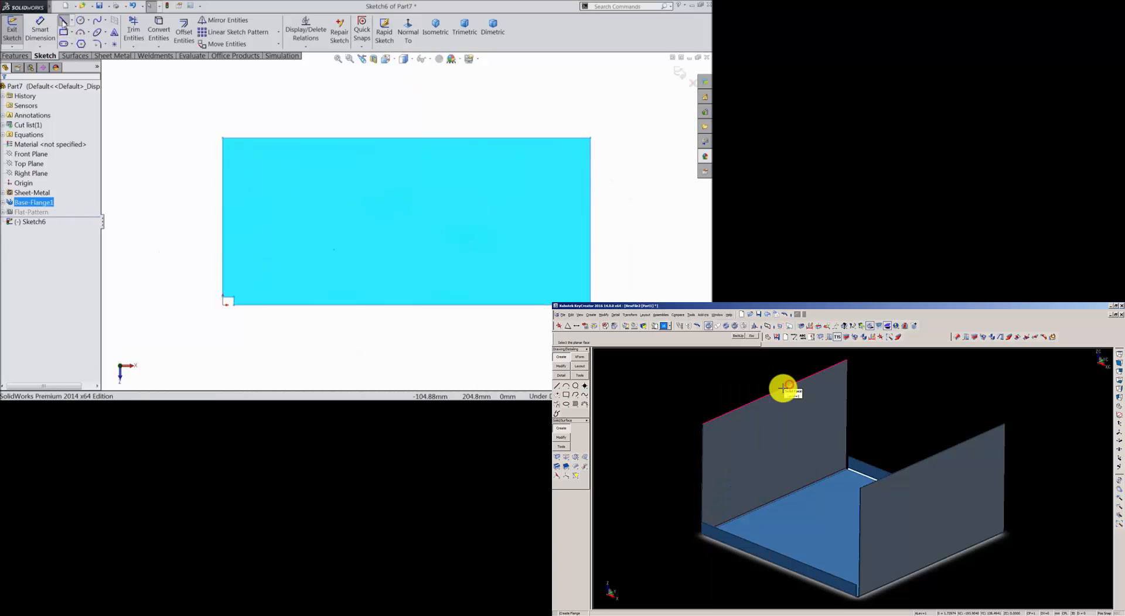
click(245, 156)
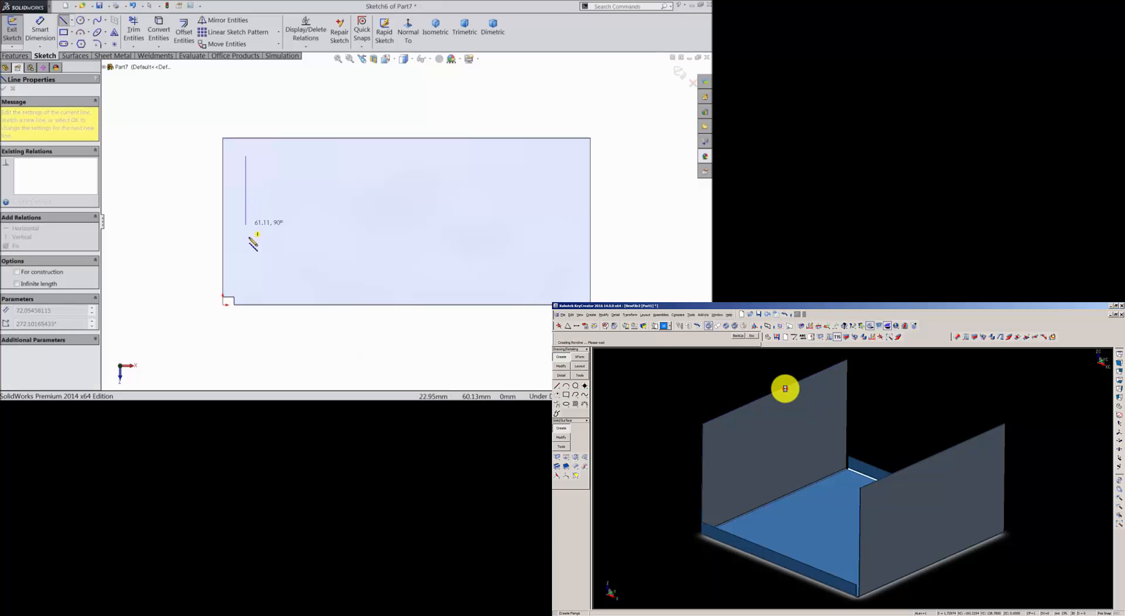
click(783, 387)
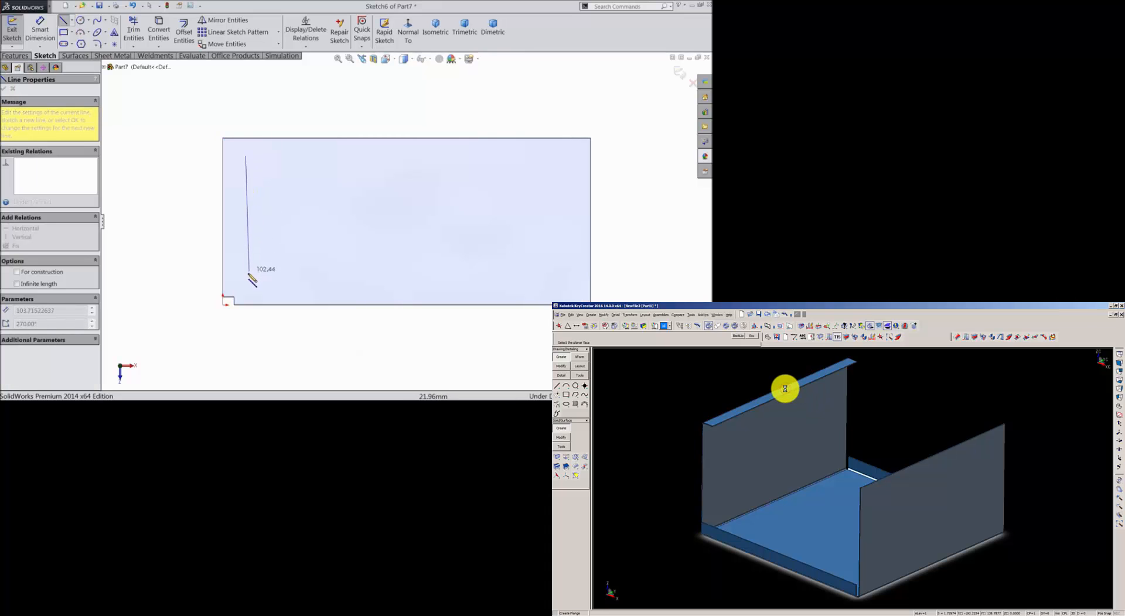
key(Escape)
click(952, 443)
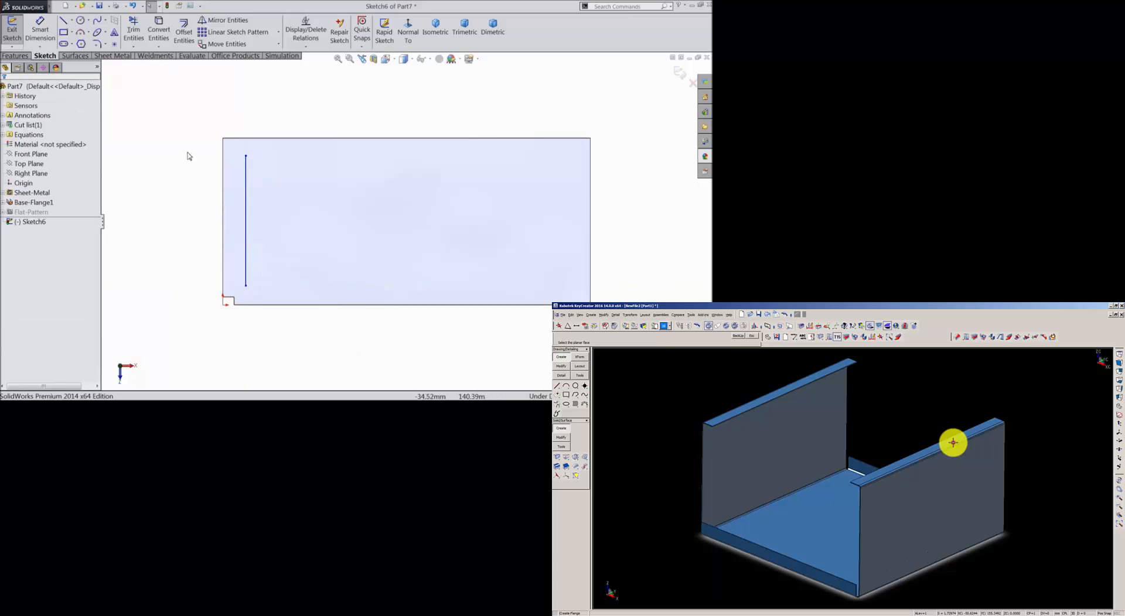
- Sketch a second vertical line about 115 mm long in the SolidWorks plate's left half, and start dividing a face in KeyCreator
click(64, 20)
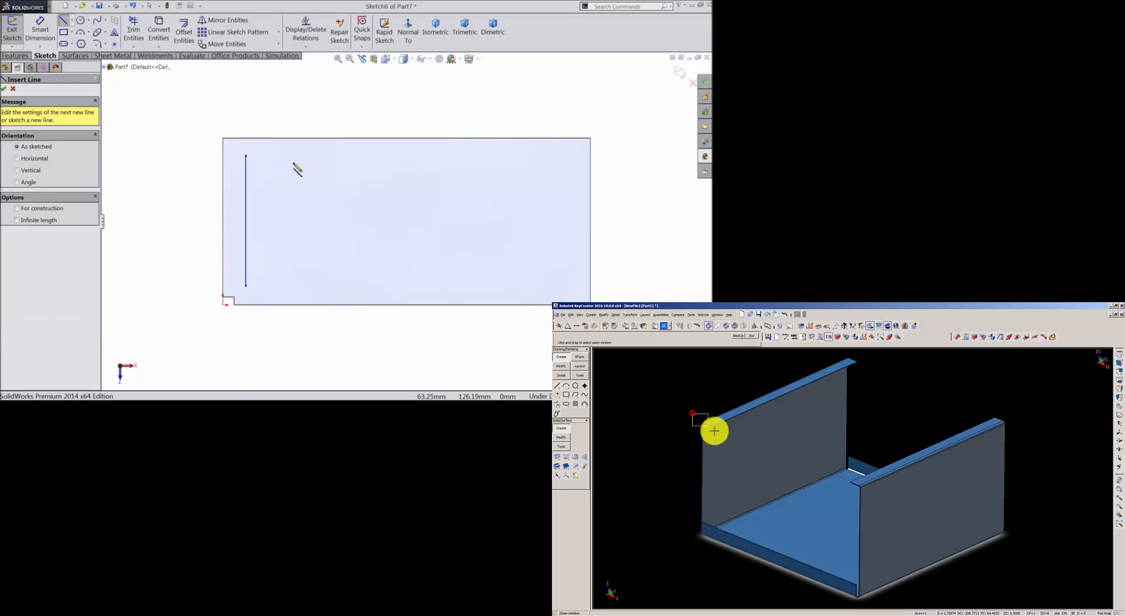
click(331, 155)
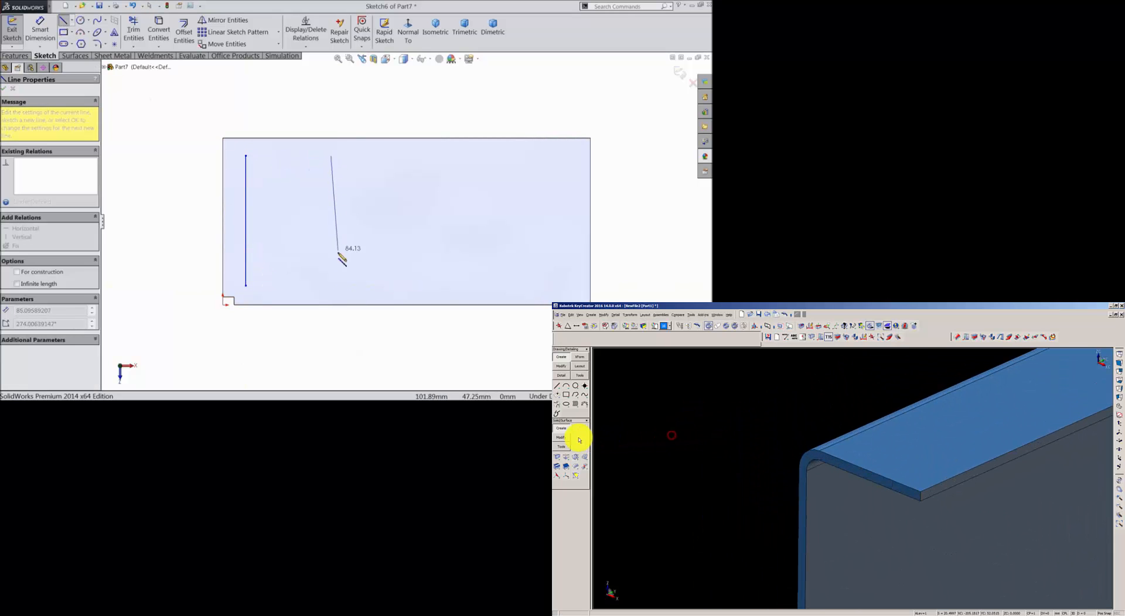
click(331, 286)
click(584, 466)
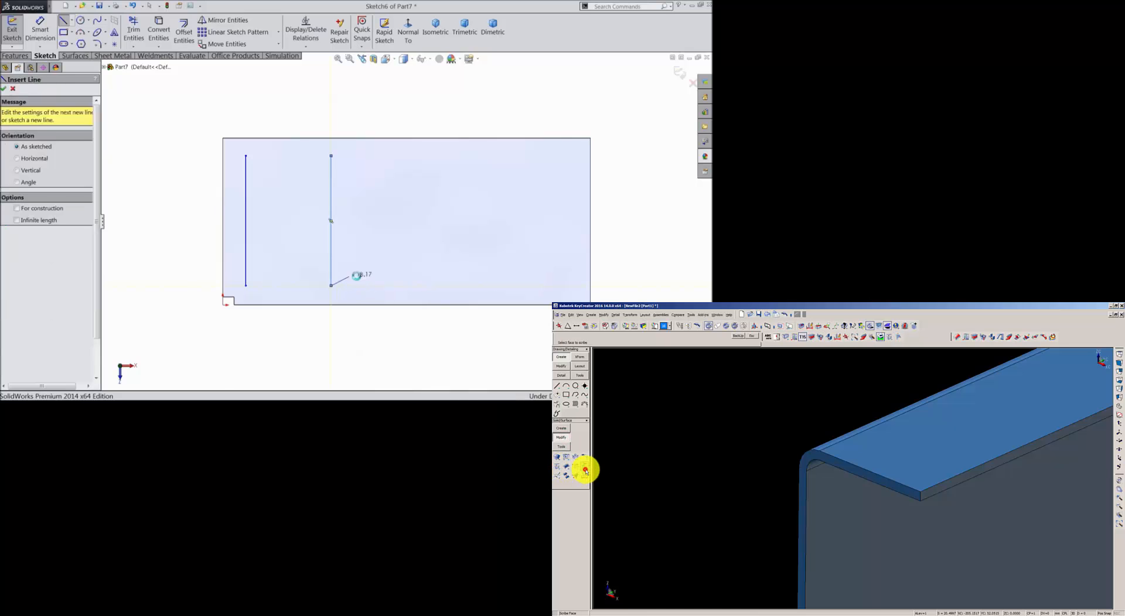
key(Escape)
- Sketch two more vertical lines about 115 mm long in the right half of the SolidWorks plate, level with the existing lines
click(65, 23)
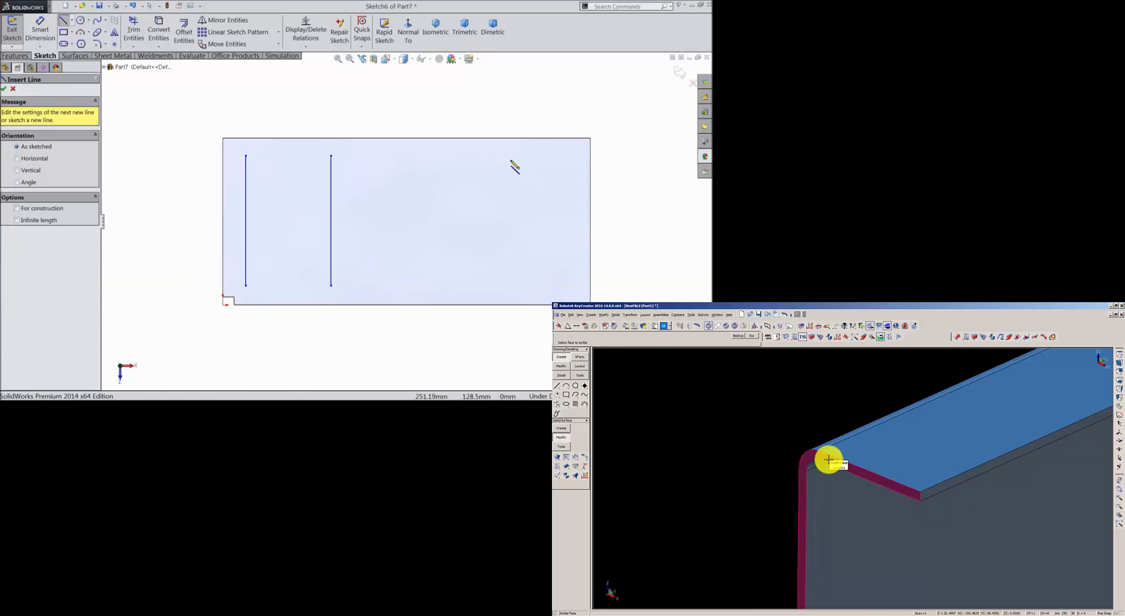
click(481, 155)
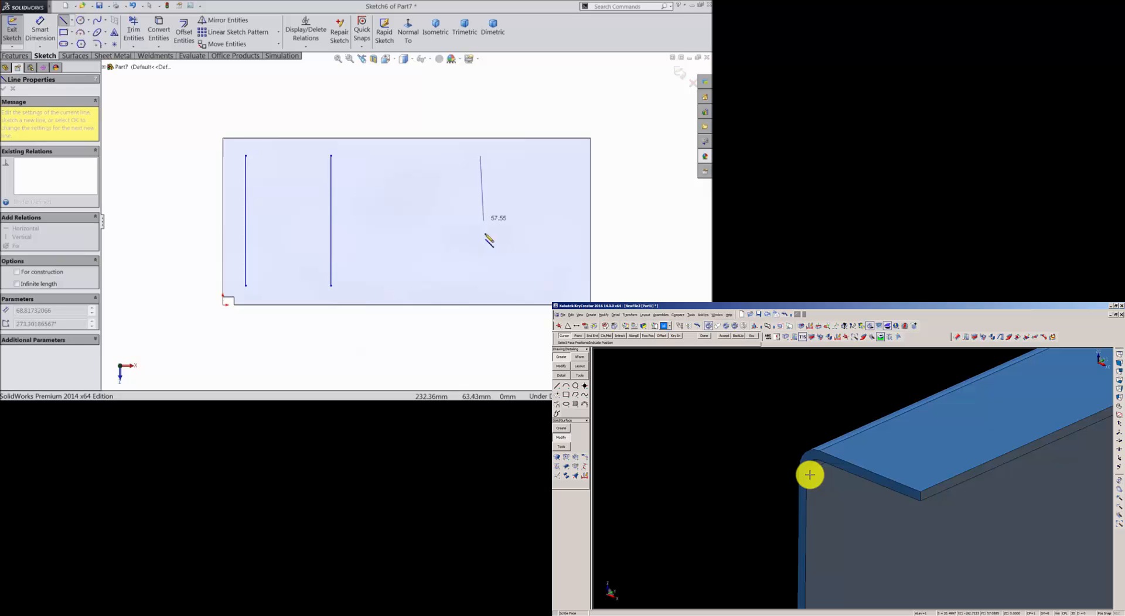
click(481, 286)
key(Escape)
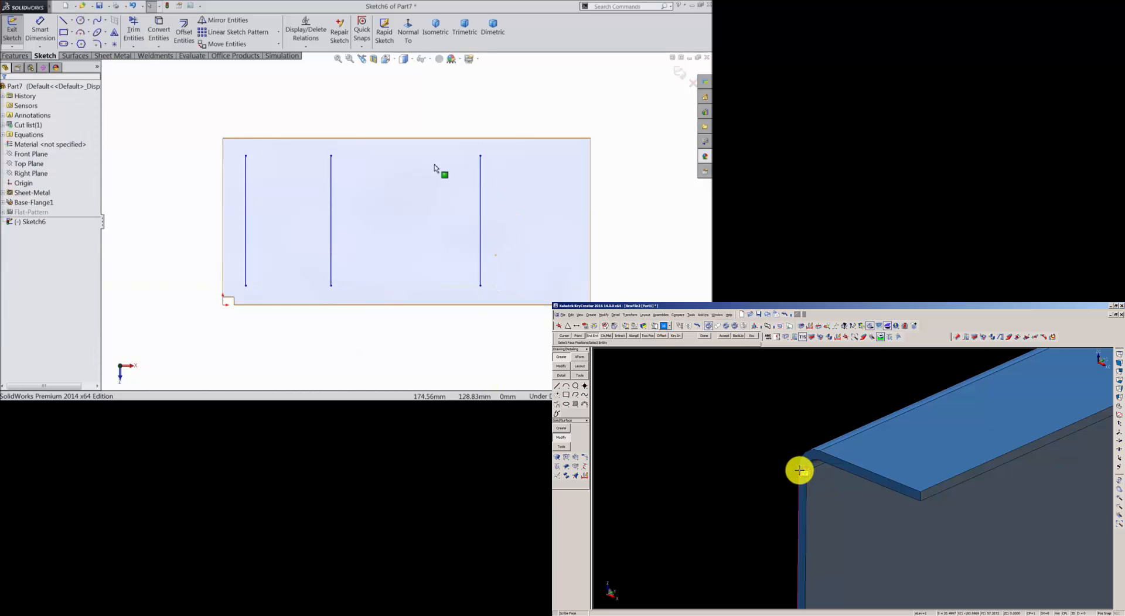
click(63, 20)
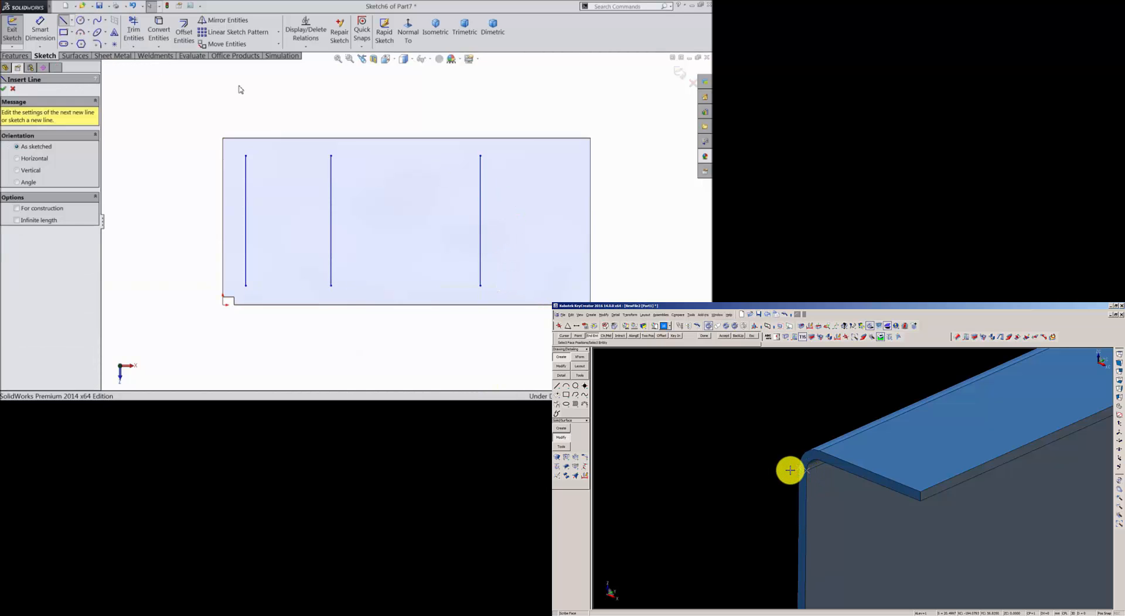
click(549, 156)
click(548, 285)
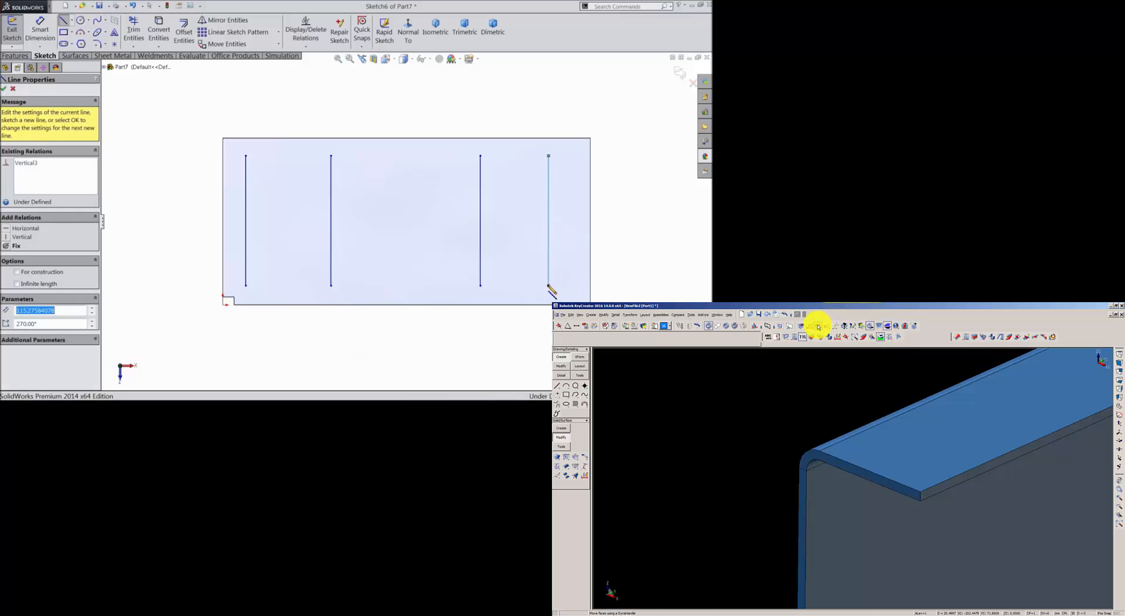
key(Escape)
- Dimension the leftmost vertical line at 10 mm from the plate's left edge
click(40, 29)
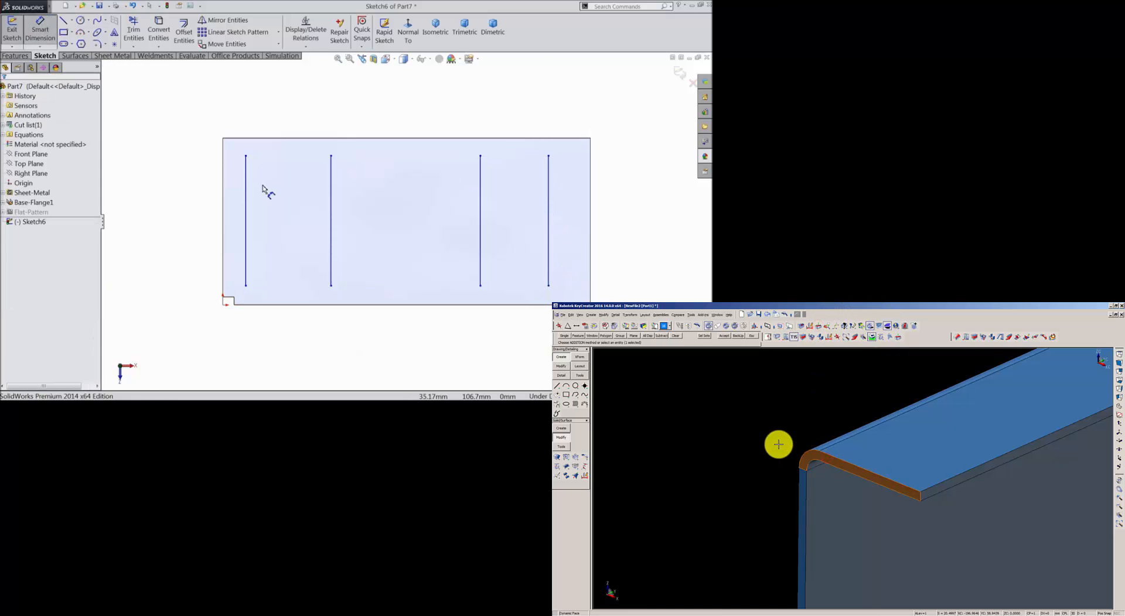
click(246, 181)
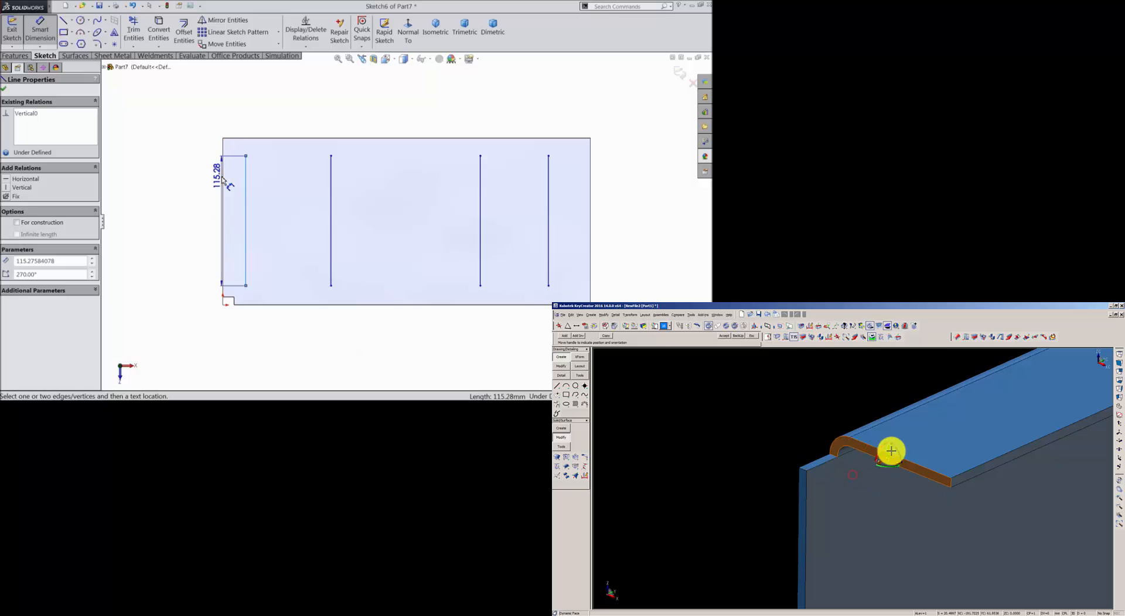
click(245, 176)
click(235, 126)
text(10)
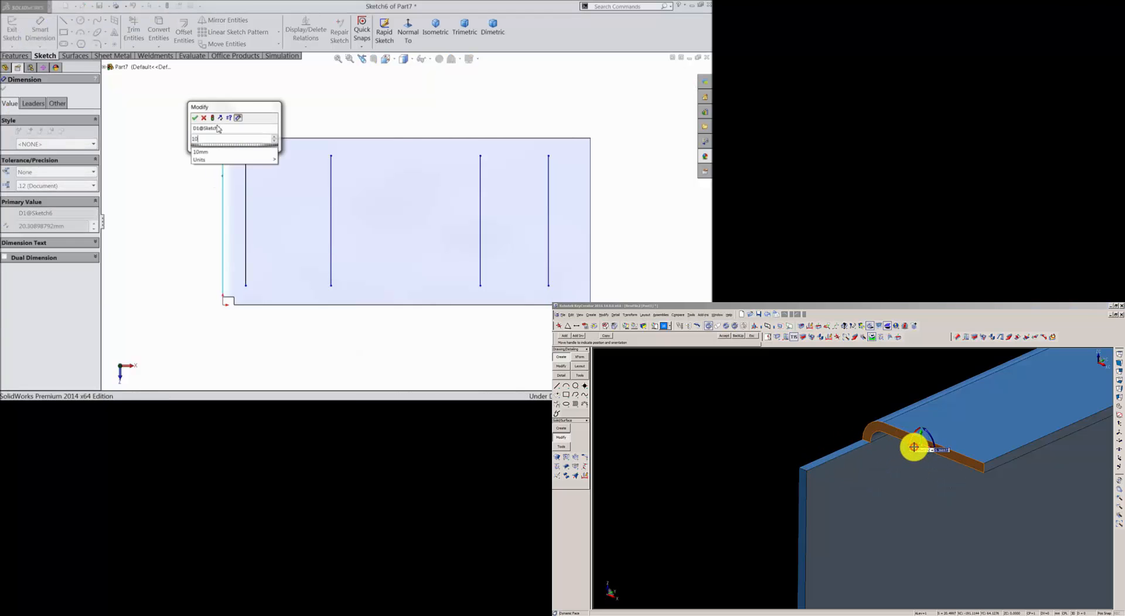
click(195, 117)
- Dimension the second vertical line at 93 mm from the plate's left edge
scroll(283, 150, up, 3)
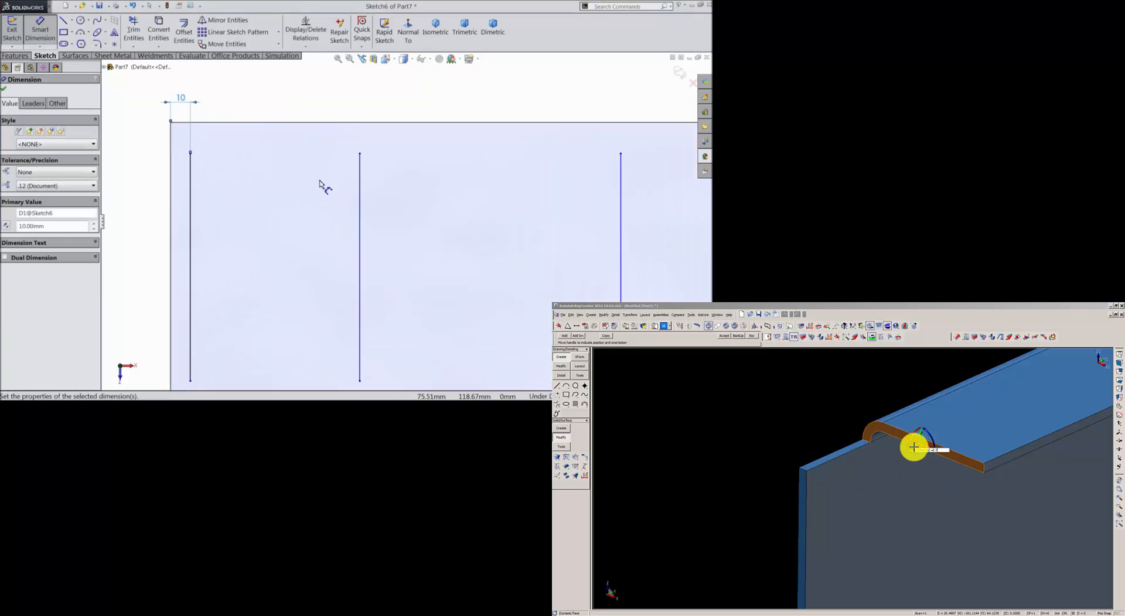
click(360, 197)
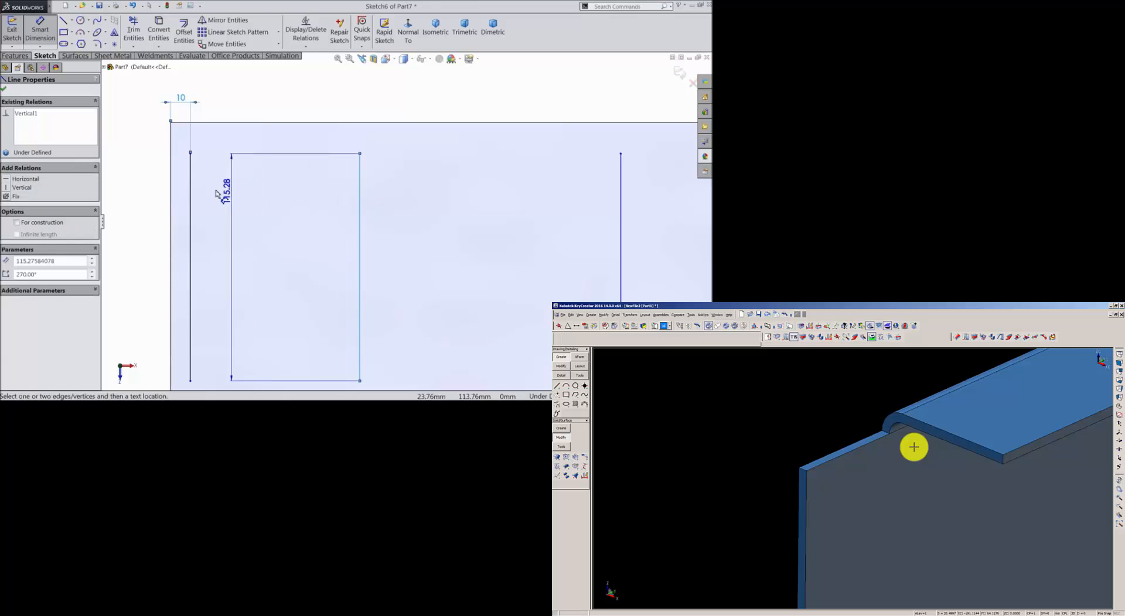
click(172, 179)
click(232, 95)
text(93)
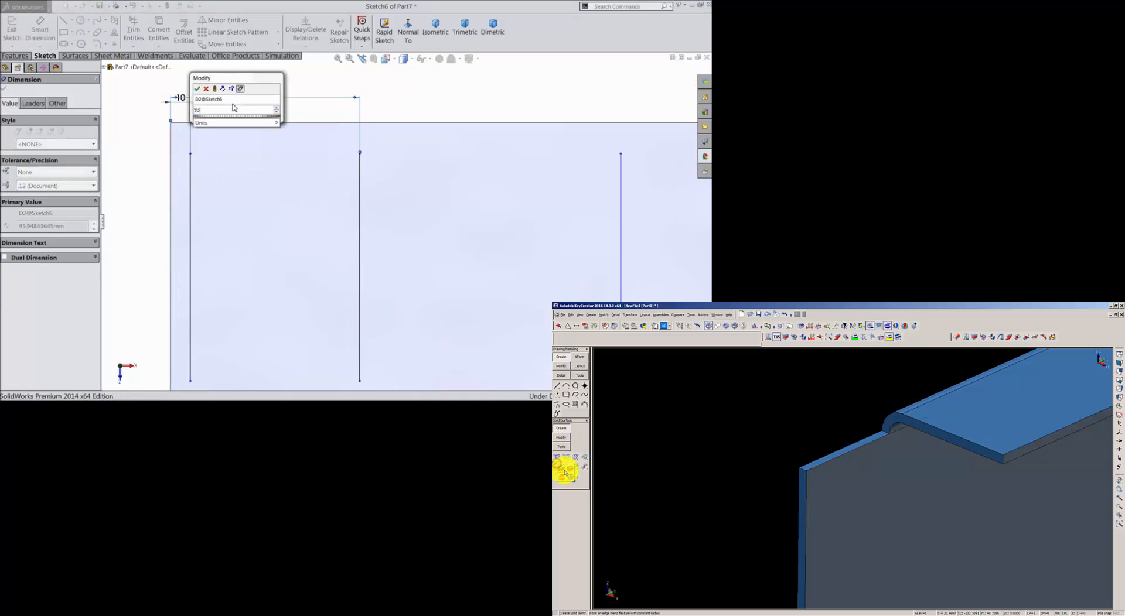
click(196, 89)
- Dimension the rightmost vertical line at 10 mm from the plate's right edge
scroll(371, 221, down, 4)
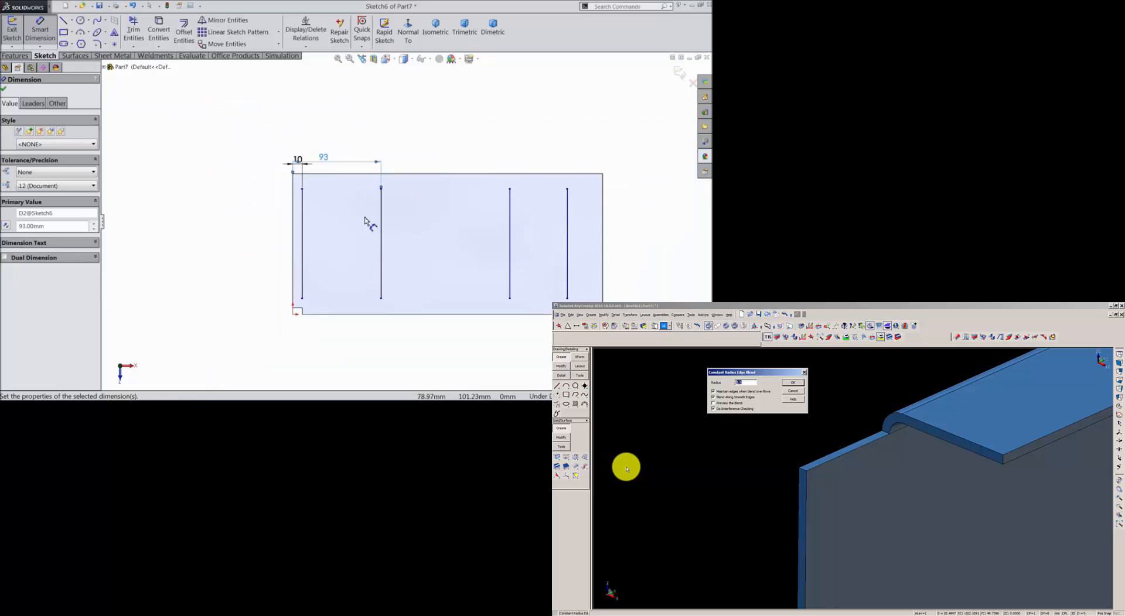
scroll(586, 237, up, 2)
scroll(581, 235, up, 1)
click(526, 220)
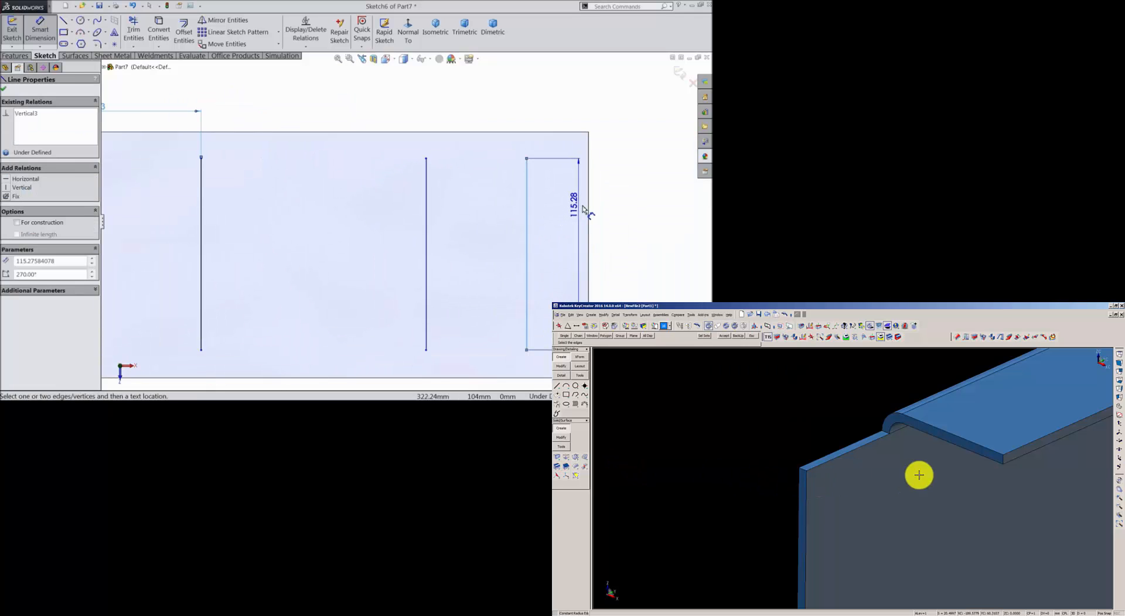
click(588, 215)
click(560, 127)
text(10)
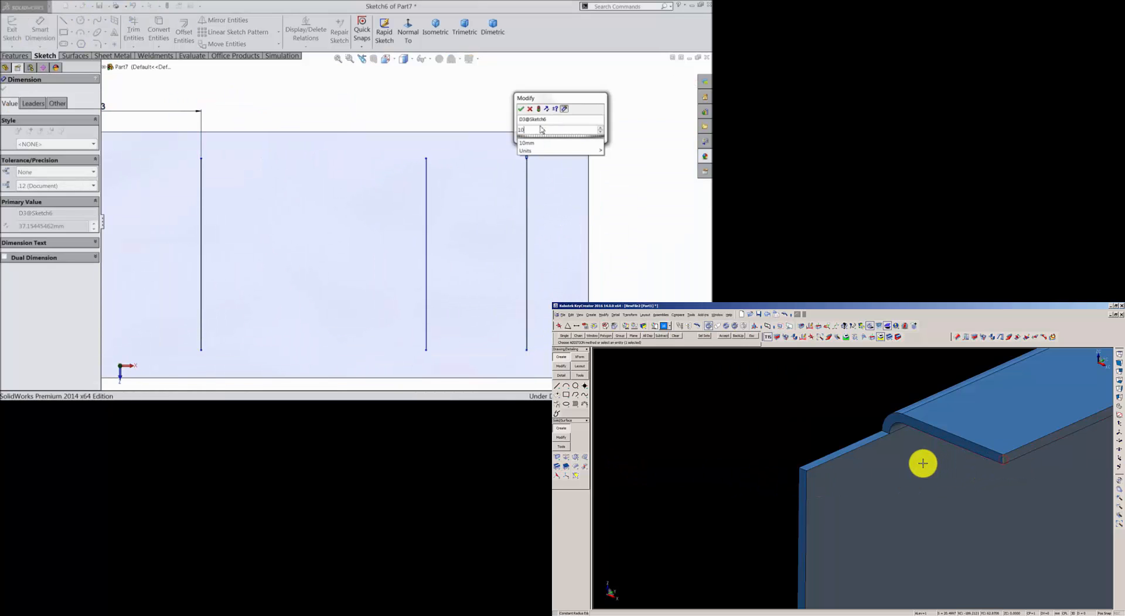
click(520, 109)
- Dimension the third vertical line at 93 mm from the plate's right edge and finish dimensioning
click(427, 206)
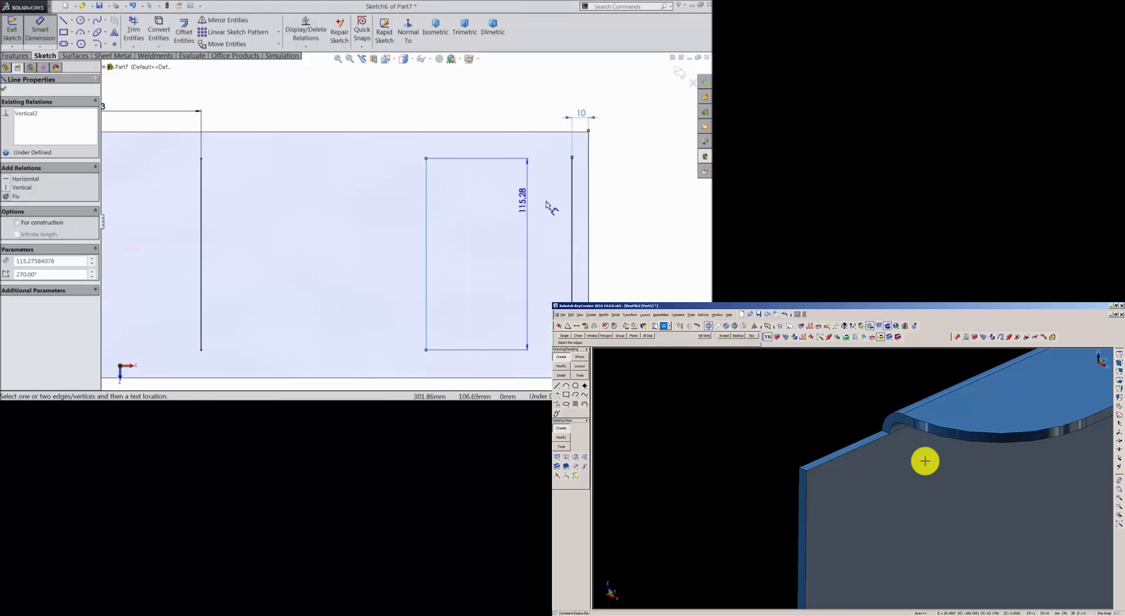
click(588, 208)
click(523, 91)
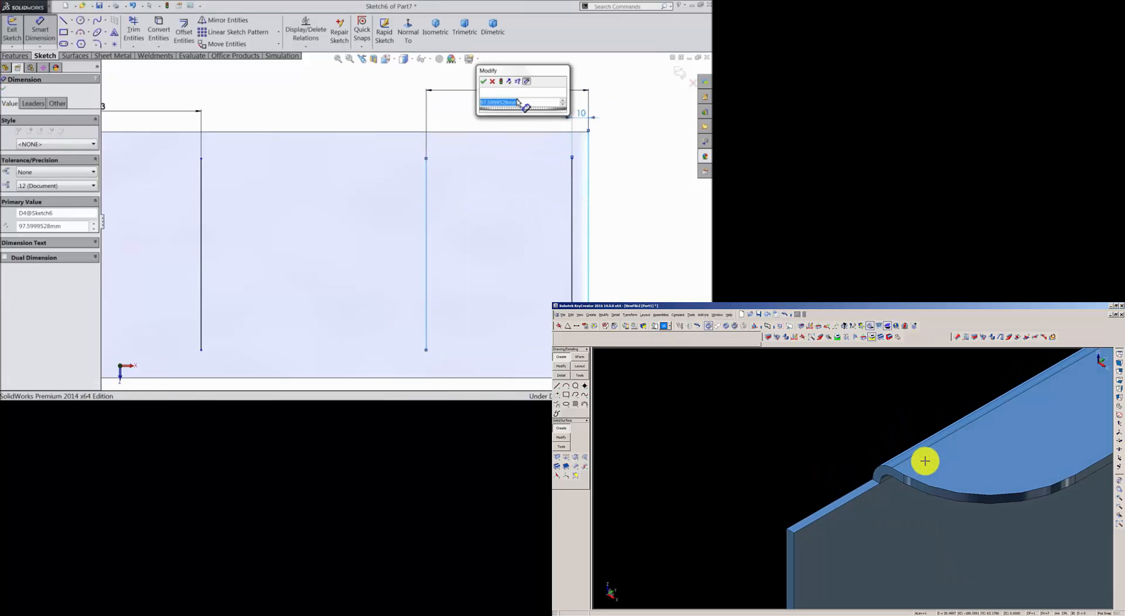
text(93)
click(483, 81)
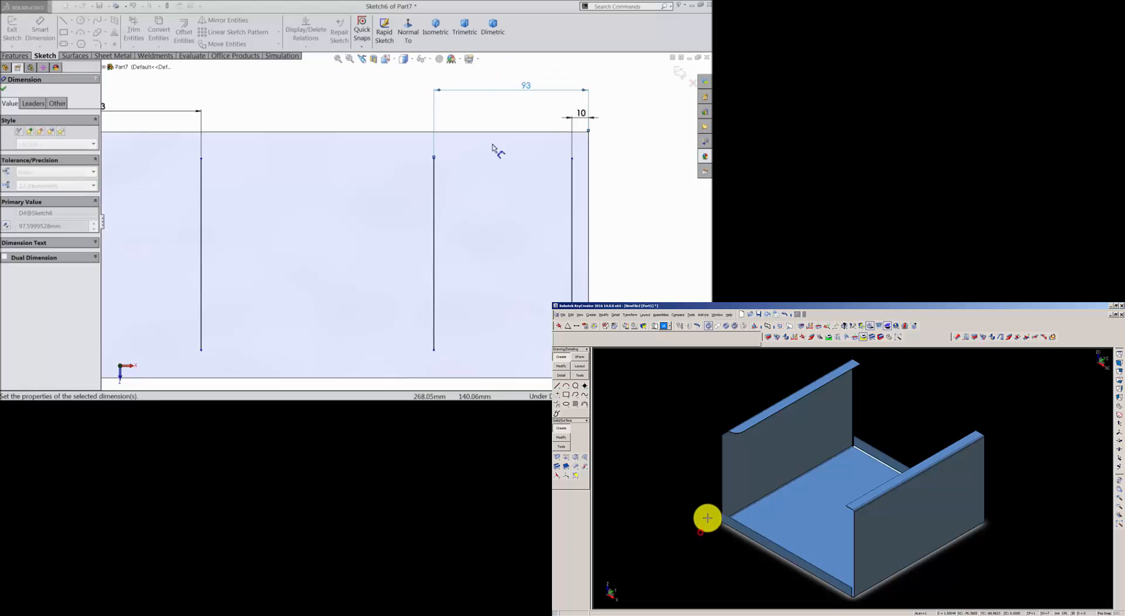
scroll(474, 212, up, 3)
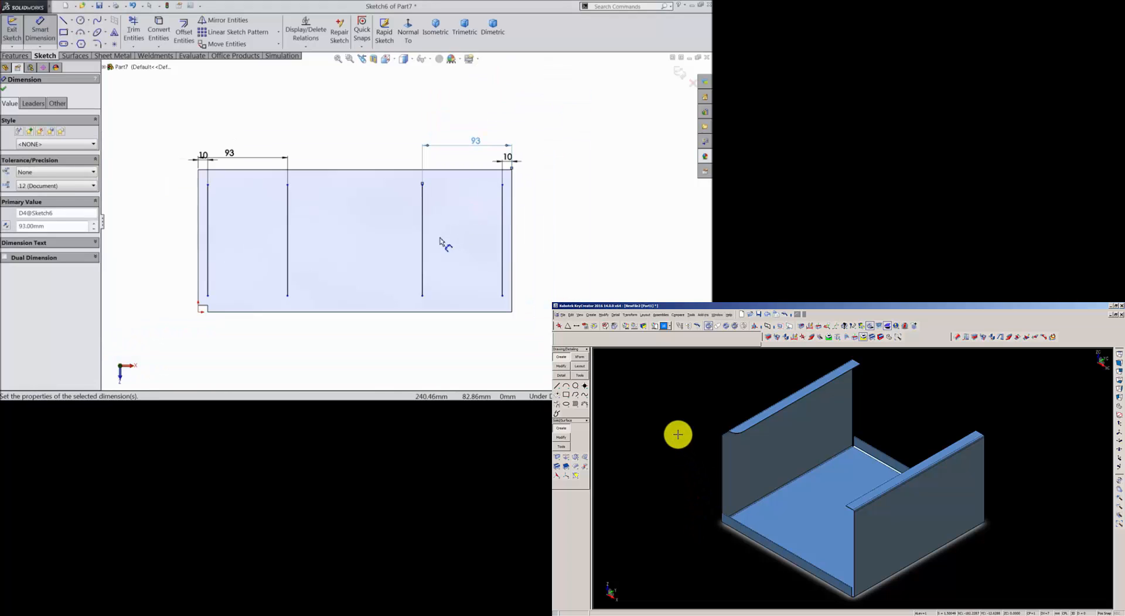
click(4, 89)
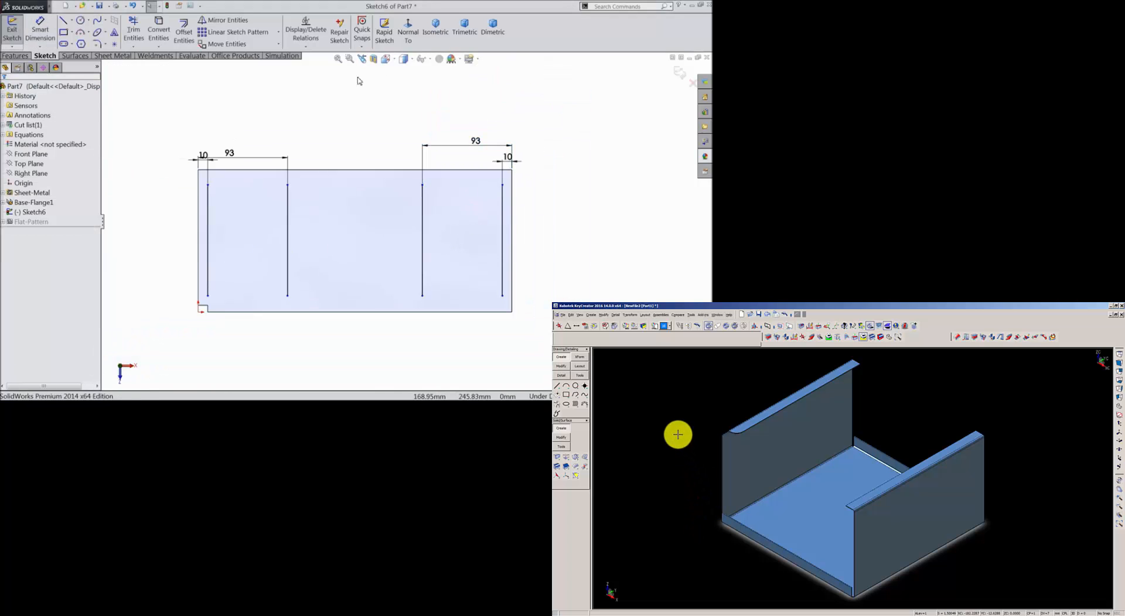
- Create a 90° material-inside Sketched Bend in SolidWorks with the plate's middle face fixed, and accept the through-pocket settings in KeyCreator
click(436, 35)
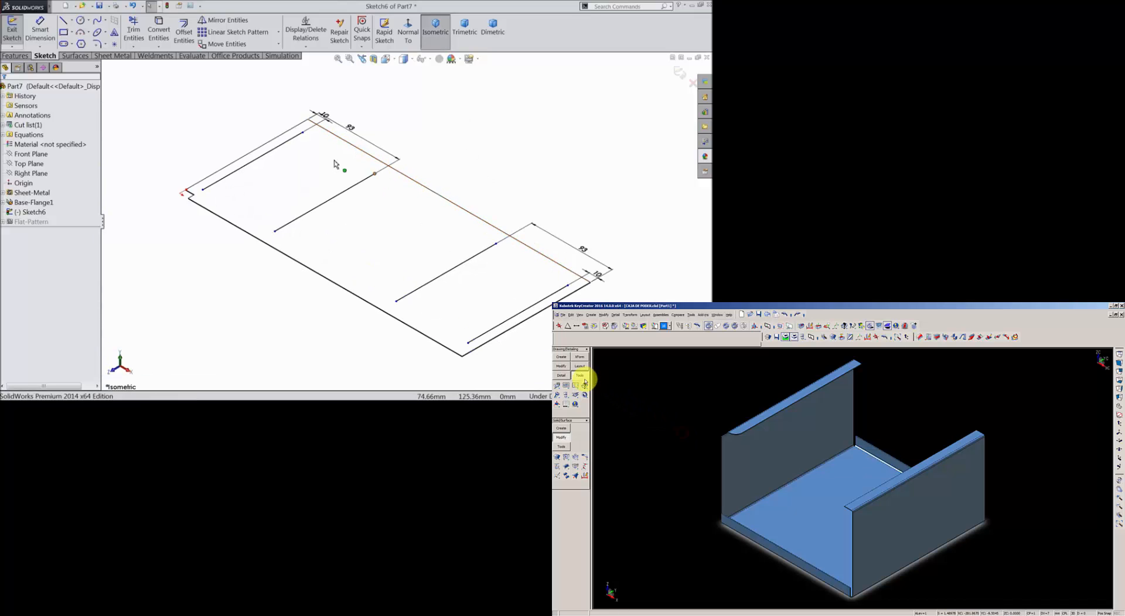
click(124, 56)
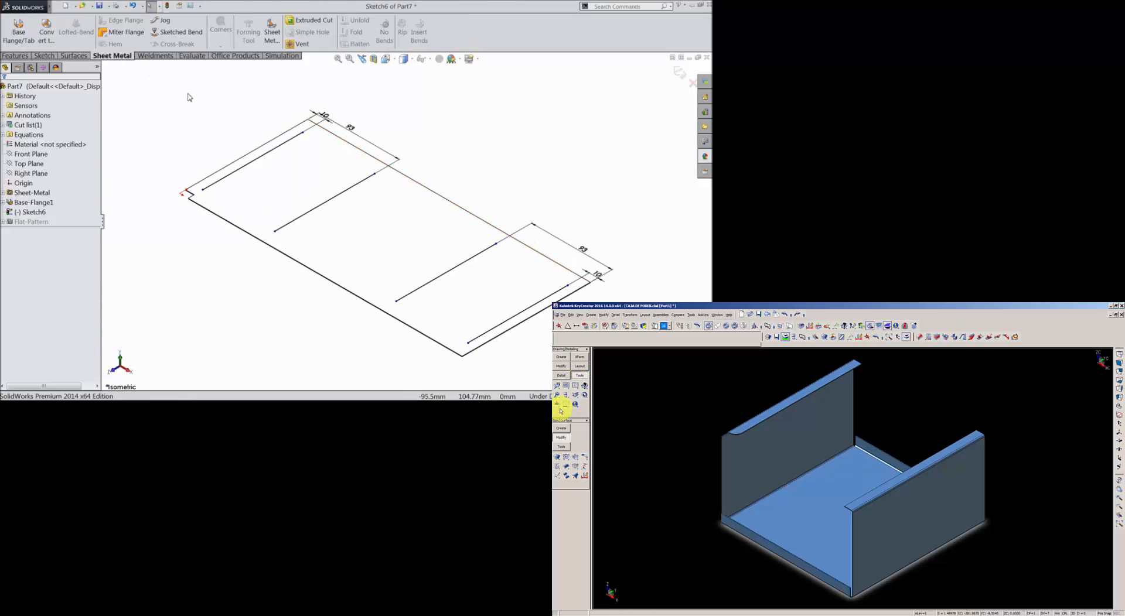
click(178, 33)
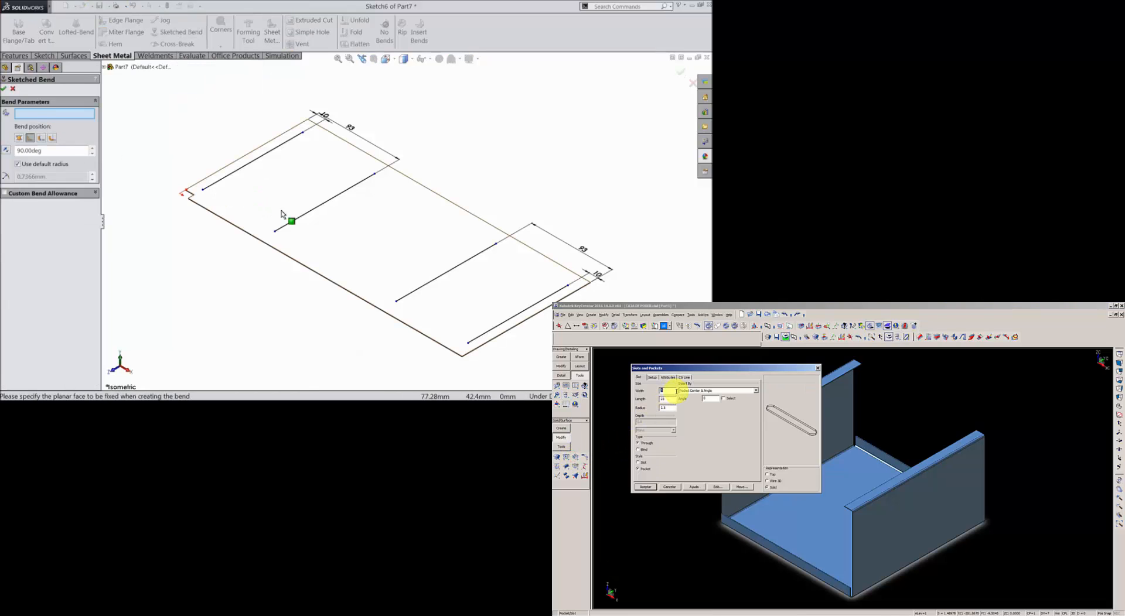
click(354, 236)
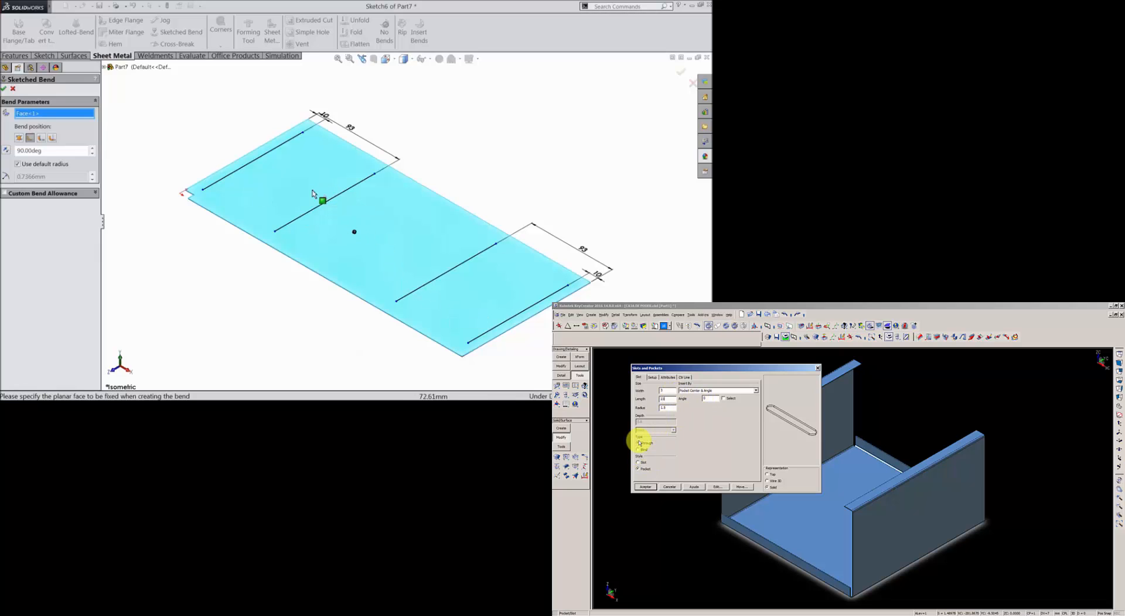
click(645, 487)
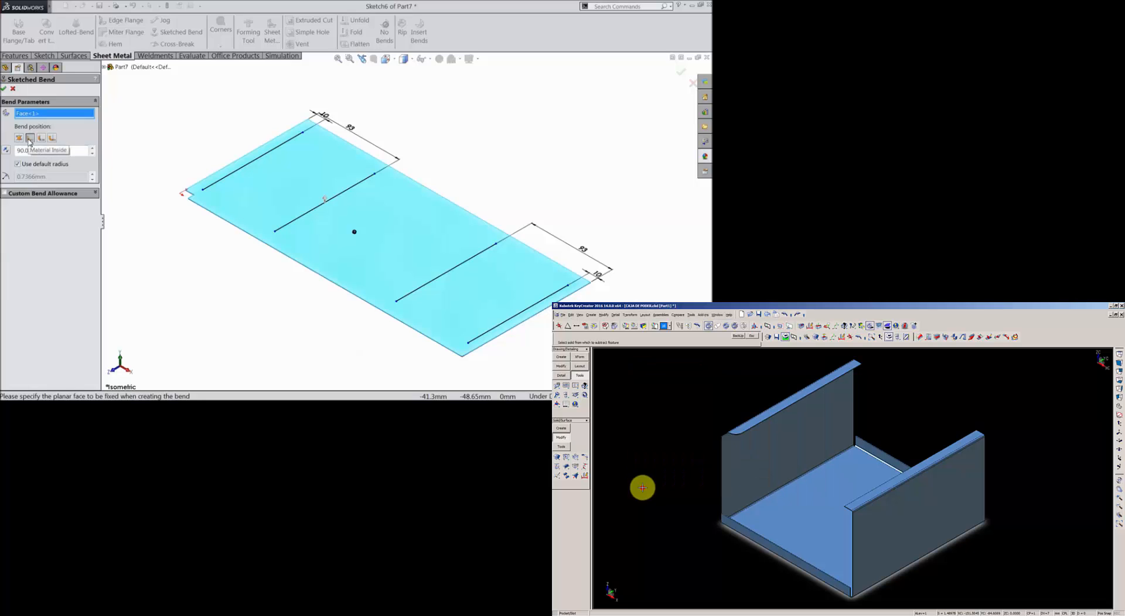
click(4, 89)
- Cut the through pocket into the box in KeyCreator, placing it upright near the front edge of the far side wall
click(788, 499)
mouse_move(333, 245)
middle_down()
mouse_move(379, 191)
mouse_move(437, 204)
mouse_move(311, 206)
mouse_move(349, 211)
mouse_move(346, 246)
middle_up()
click(768, 326)
click(746, 466)
scroll(286, 162, down, 5)
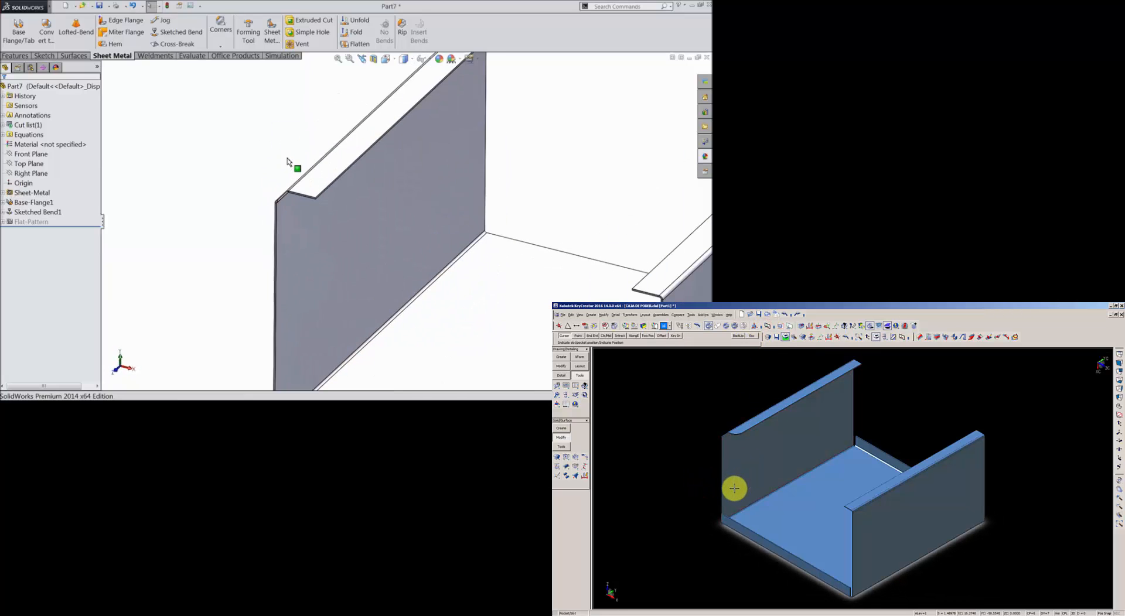
- Round the upper lip's free front corner with a 7 mm Break Corner in SolidWorks, and dimension the pocket from the wall's front edge in KeyCreator
click(217, 51)
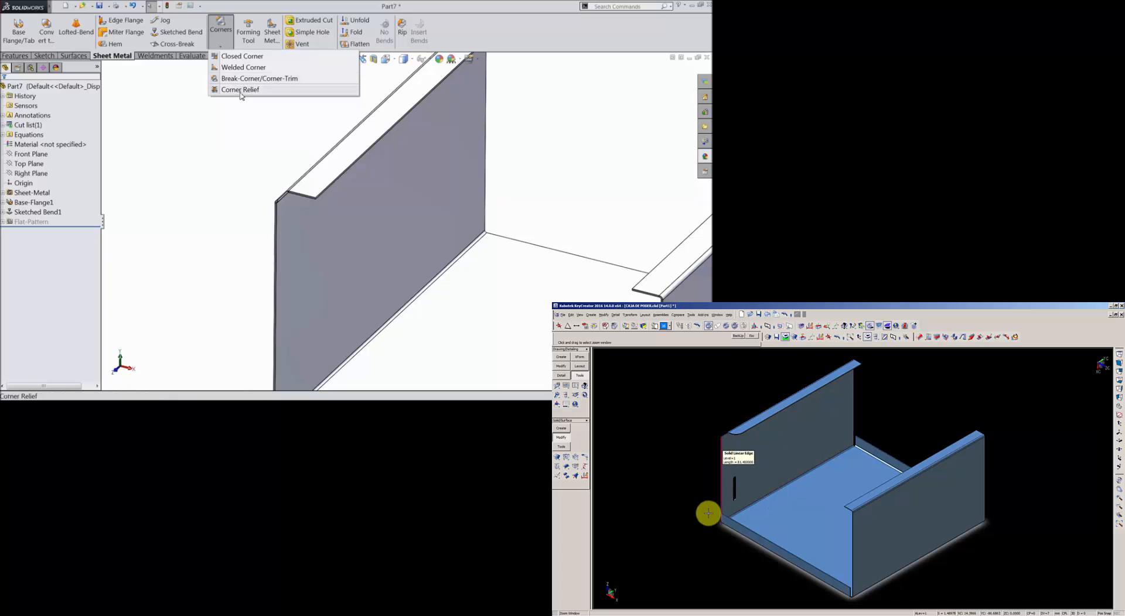
click(244, 78)
drag(838, 423, 858, 412)
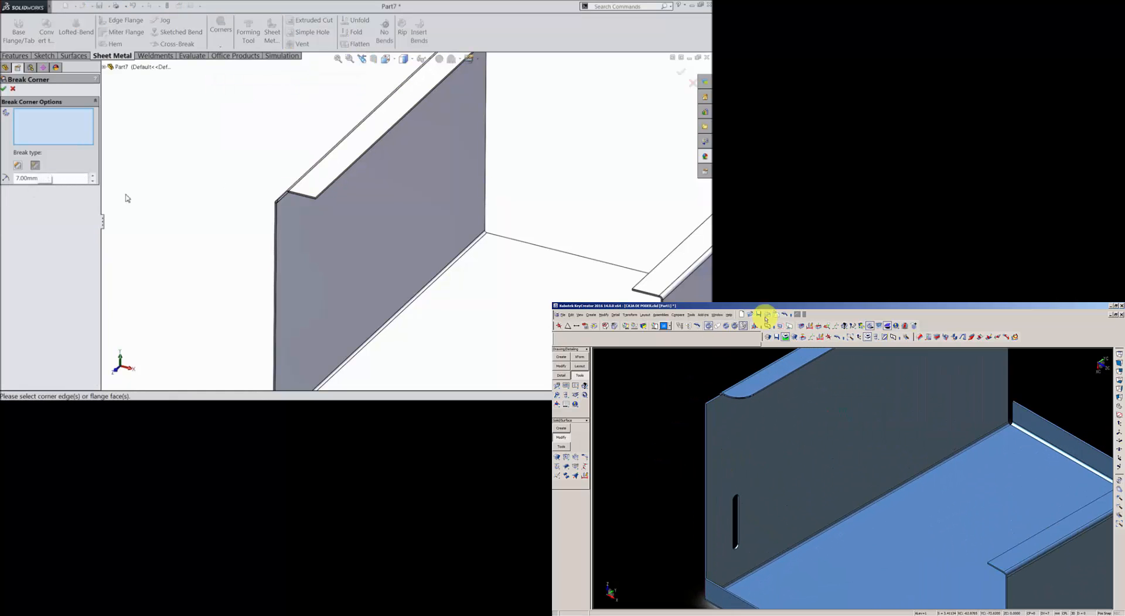
scroll(333, 193, down, 8)
click(811, 326)
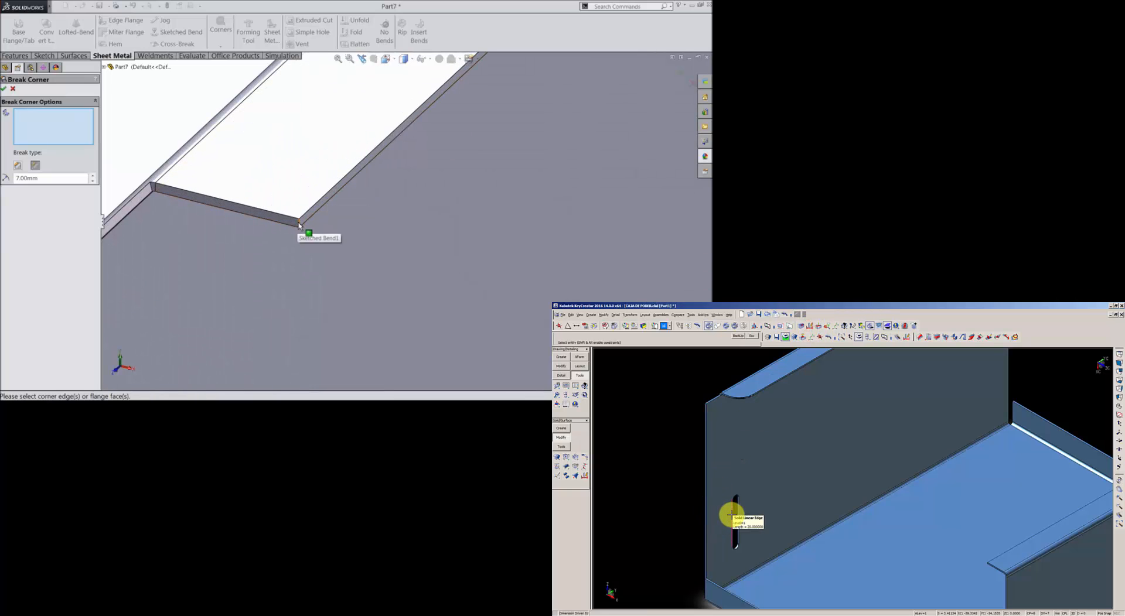
click(300, 225)
click(734, 516)
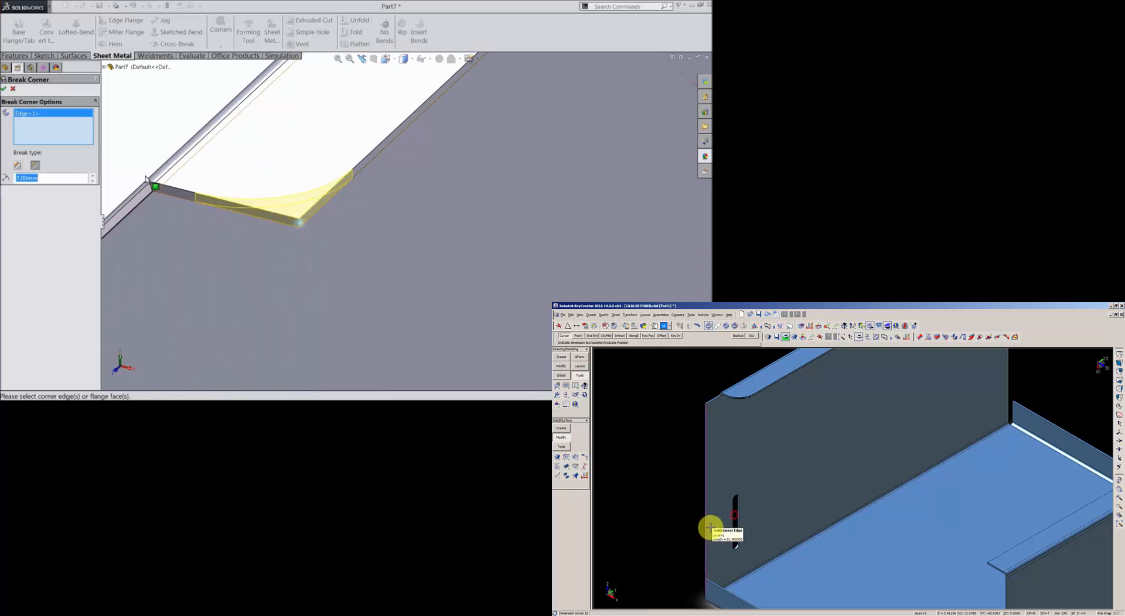
click(4, 89)
click(678, 535)
scroll(259, 181, up, 10)
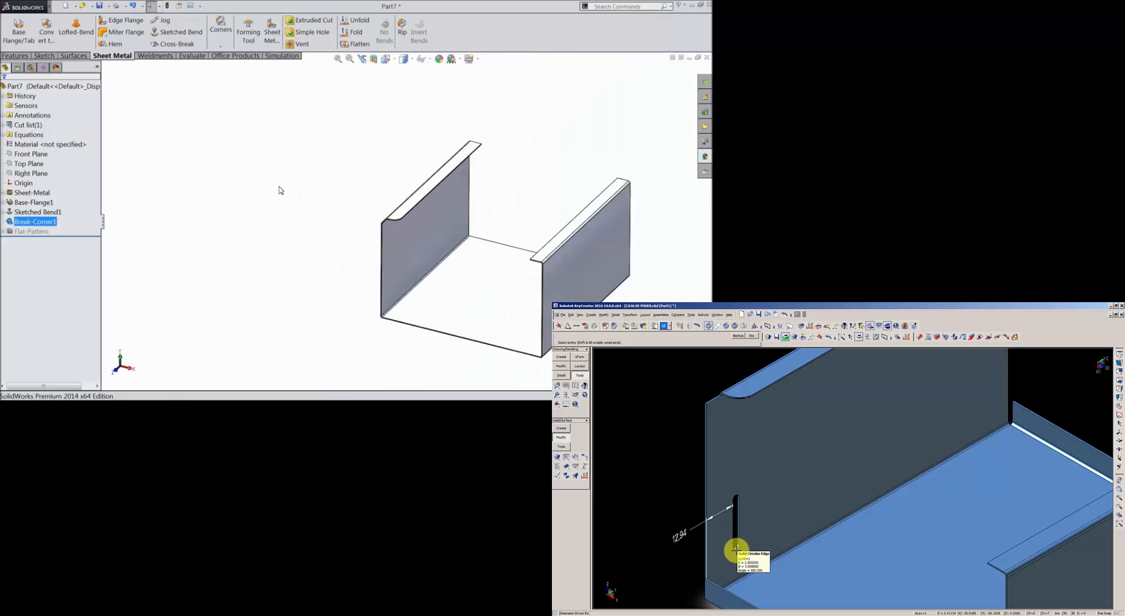
- Start a sketch on the side wall's outer face, viewed square-on, in SolidWorks, and dimension the pocket's height above the base in KeyCreator
scroll(281, 190, up, 2)
middle_drag(563, 274, 410, 282)
scroll(404, 293, down, 2)
click(402, 301)
click(737, 550)
click(429, 279)
click(747, 589)
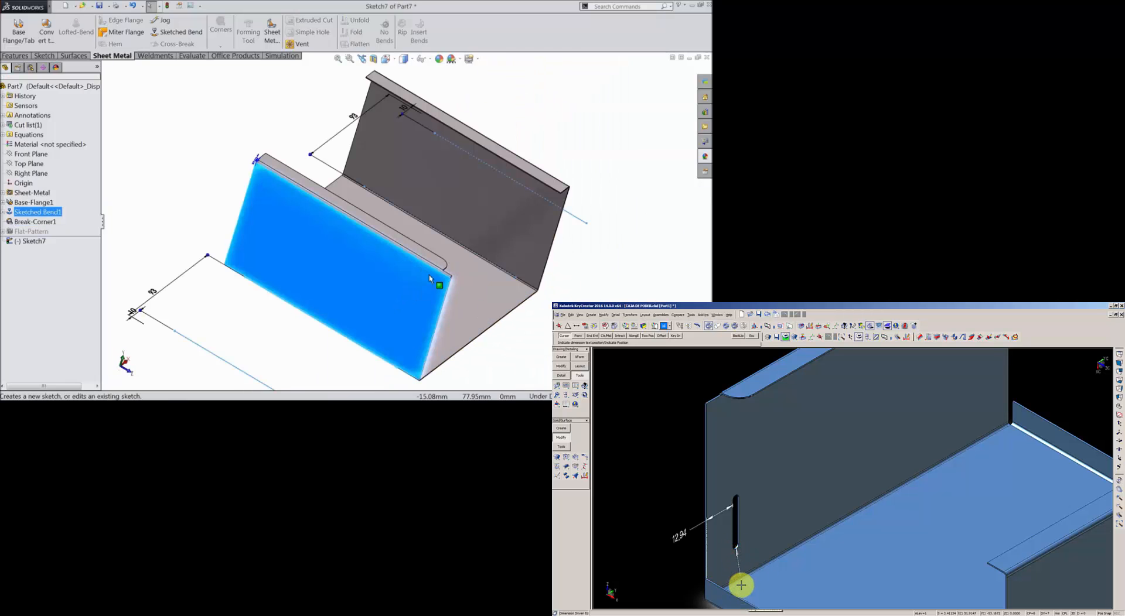
click(687, 589)
click(45, 55)
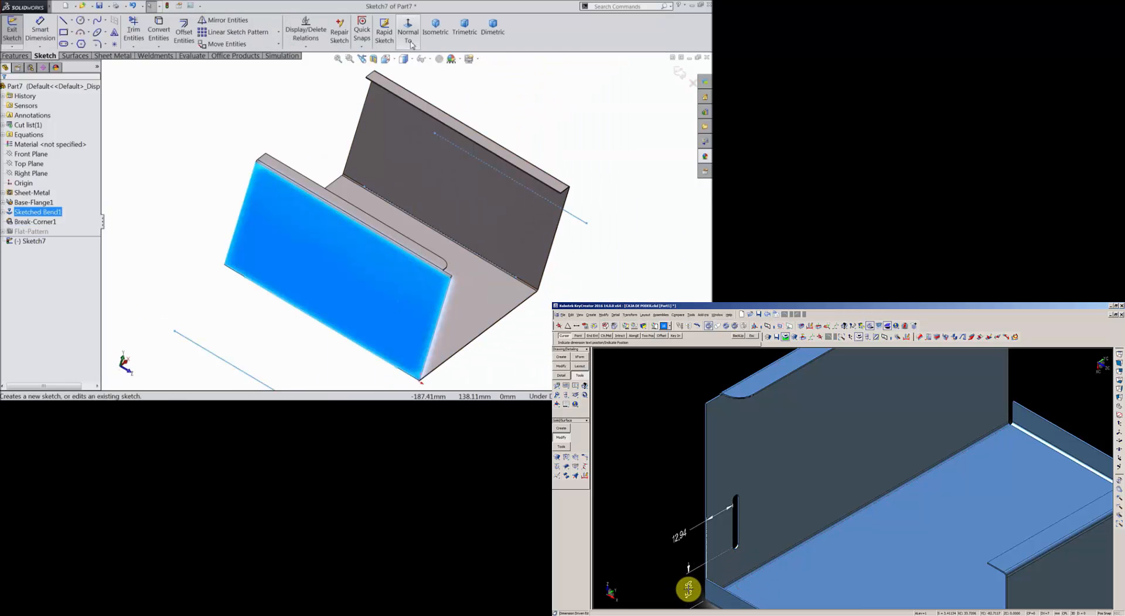
click(407, 32)
middle_drag(672, 482, 674, 444)
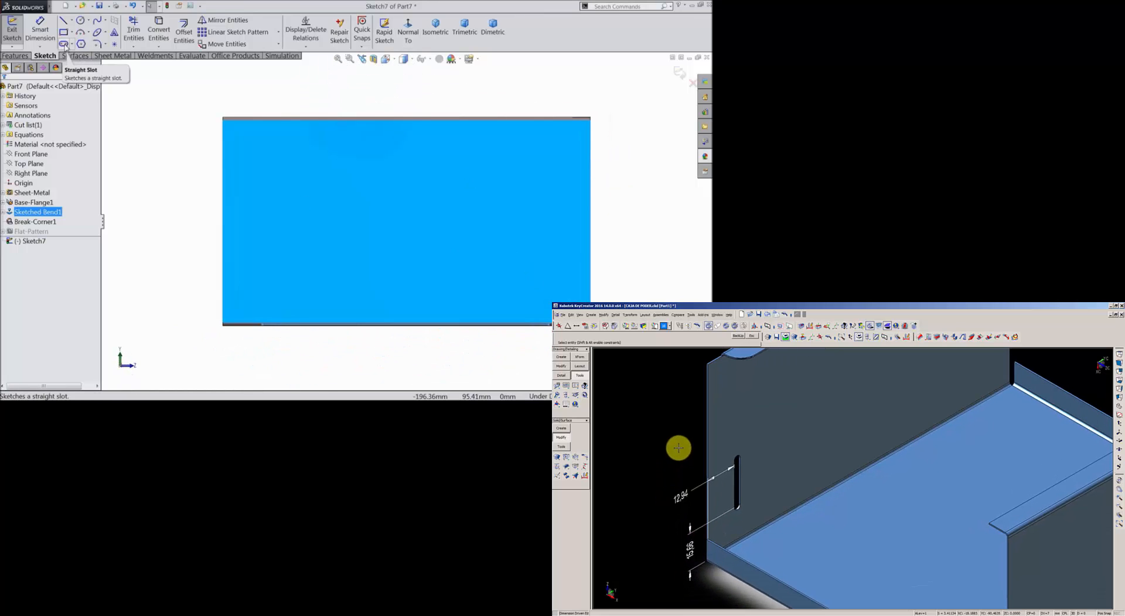
- Sketch a vertical straight slot about 26.5 mm long and 8.4 mm wide in SolidWorks, and set the pocket's front-edge distance to 17 mm in KeyCreator
click(64, 45)
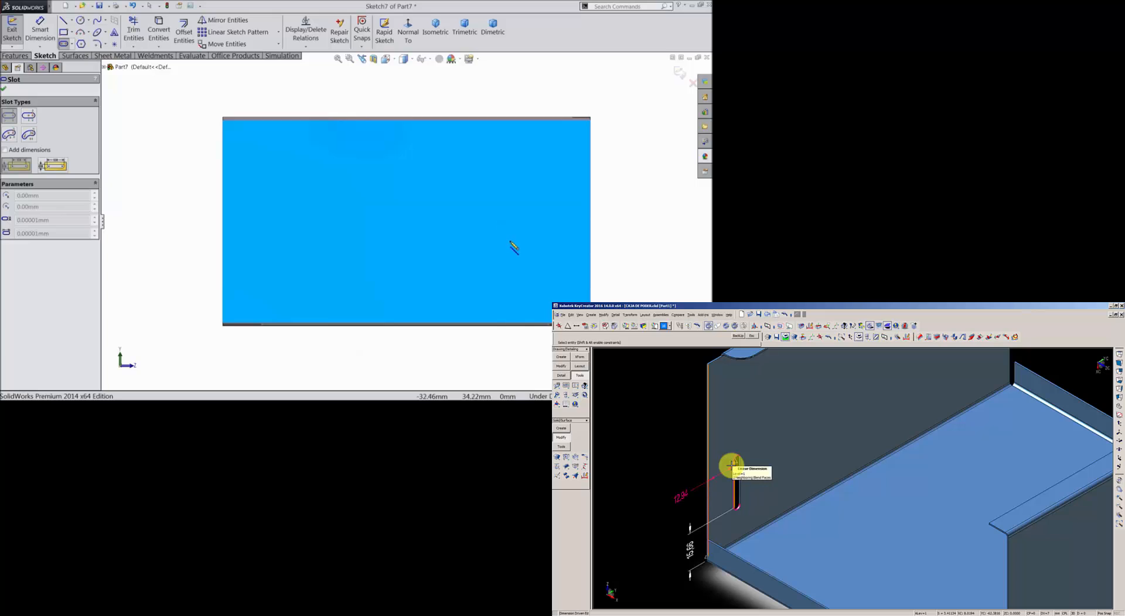
click(730, 463)
click(564, 336)
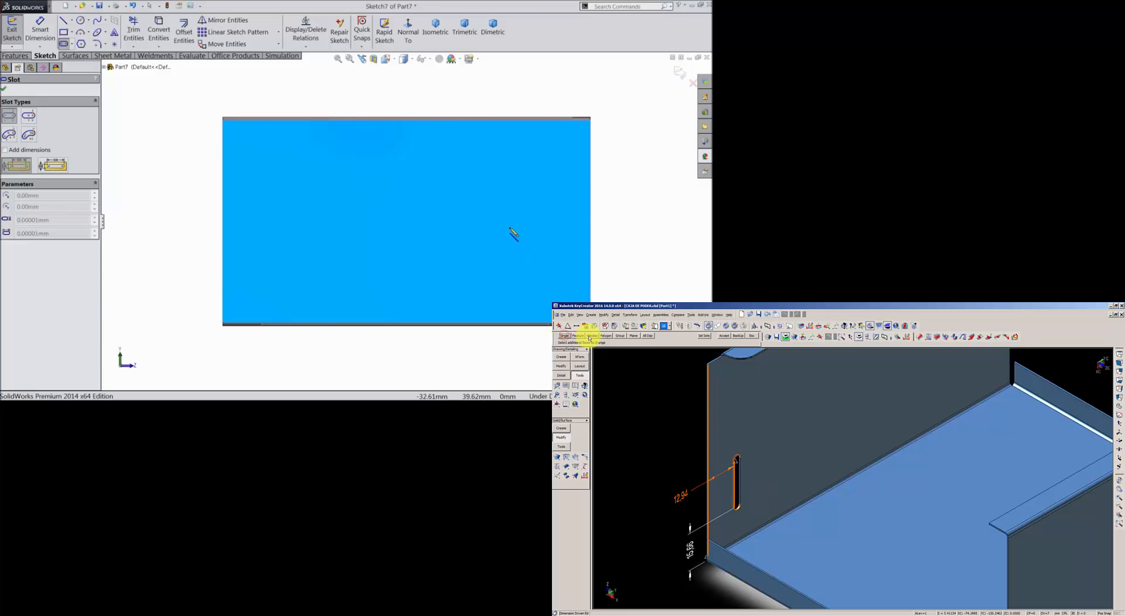
click(509, 228)
click(589, 336)
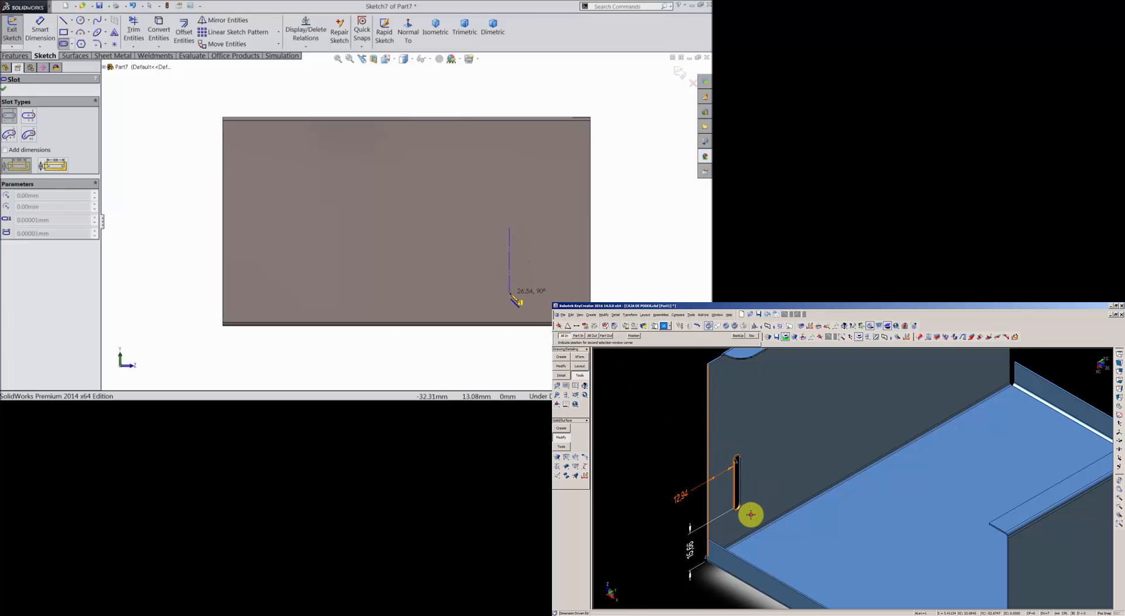
key(Return)
click(499, 298)
scroll(534, 297, down, 3)
text(1)
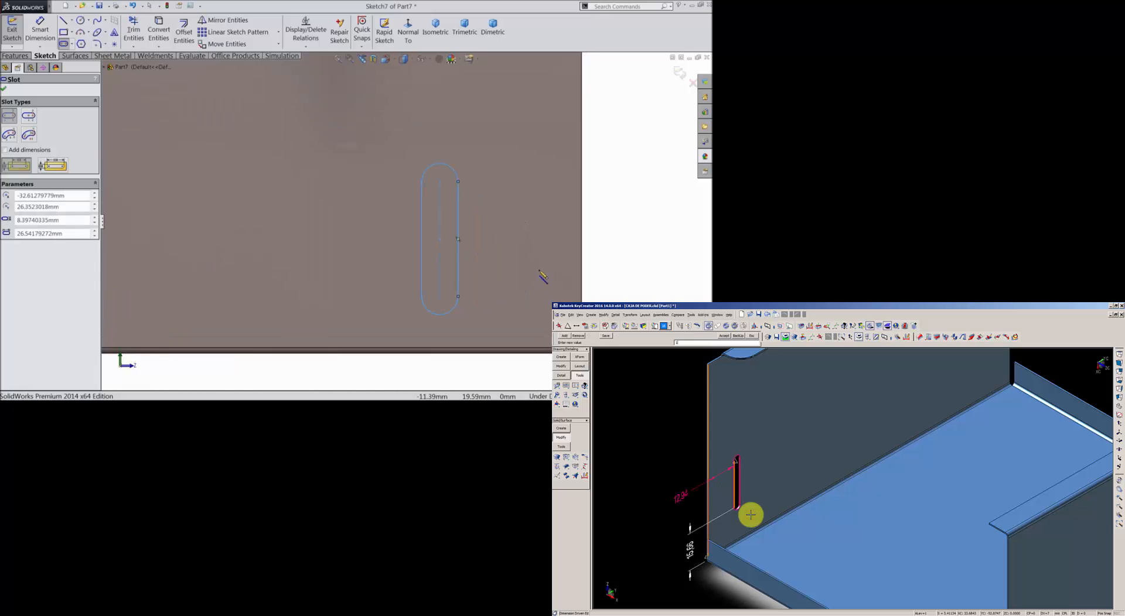
text(7)
key(Return)
- Set the slot's center-to-center length to 20 mm in SolidWorks, and select the pocket's height dimension and start boxing its faces in KeyCreator
click(40, 29)
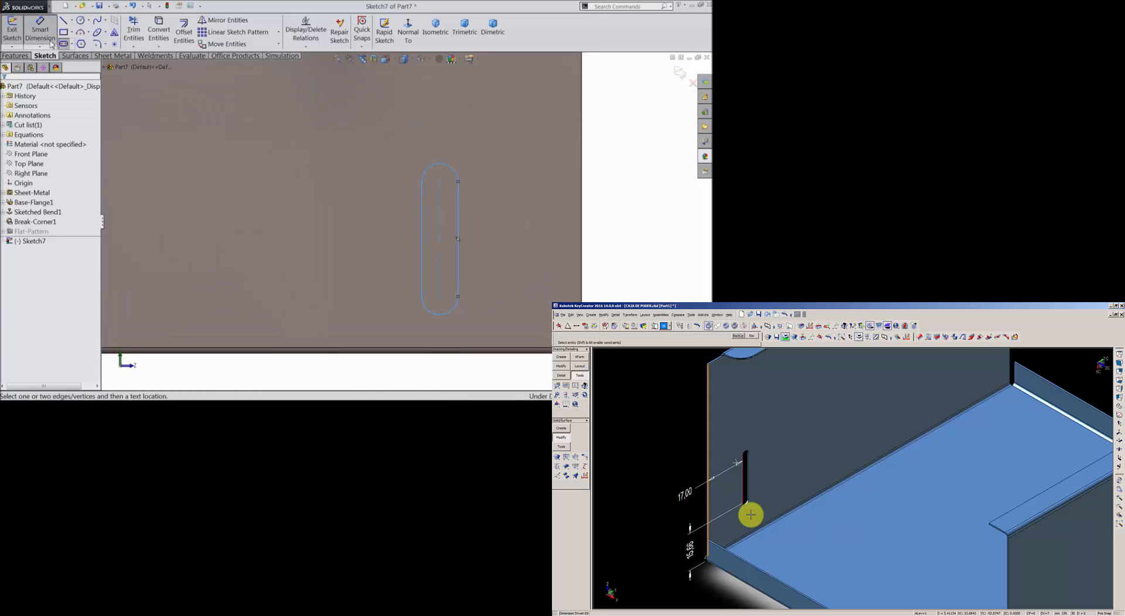
click(440, 227)
click(688, 532)
click(609, 241)
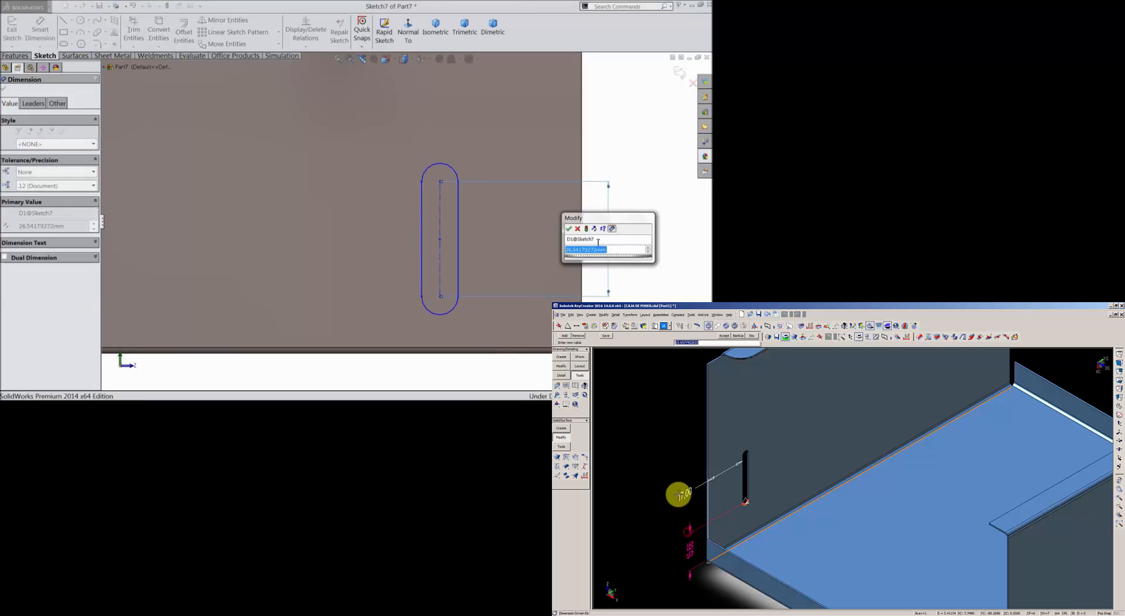
text(20)
click(733, 436)
key(Return)
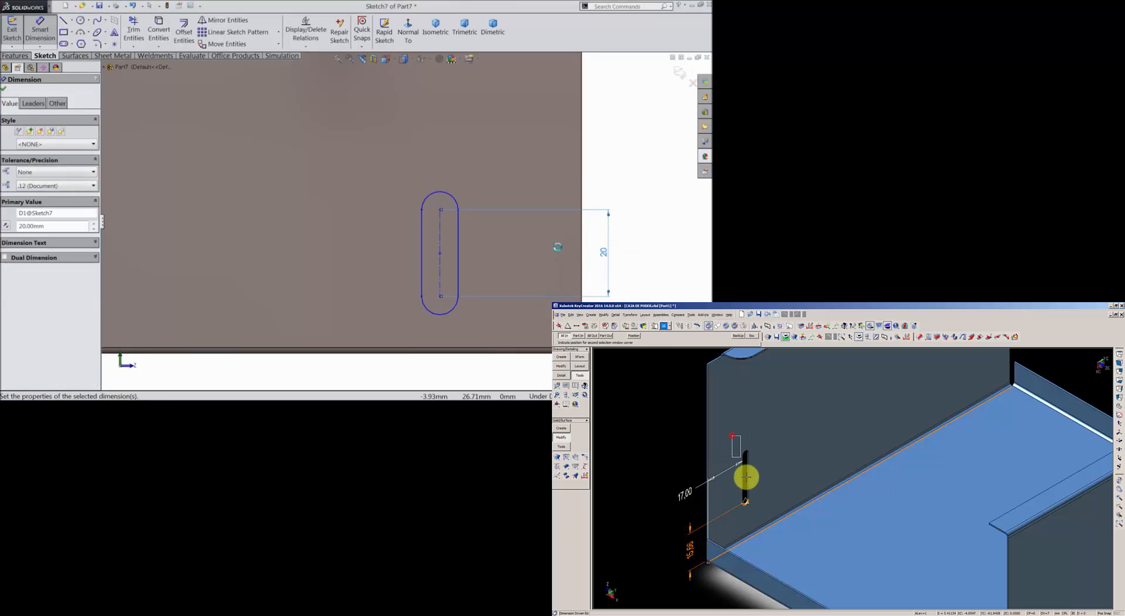
- Set the slot's distance from the wall's vertical edge to 20 mm in SolidWorks, and the pocket's height above the base to 17 mm in KeyCreator
click(459, 270)
click(760, 511)
click(581, 243)
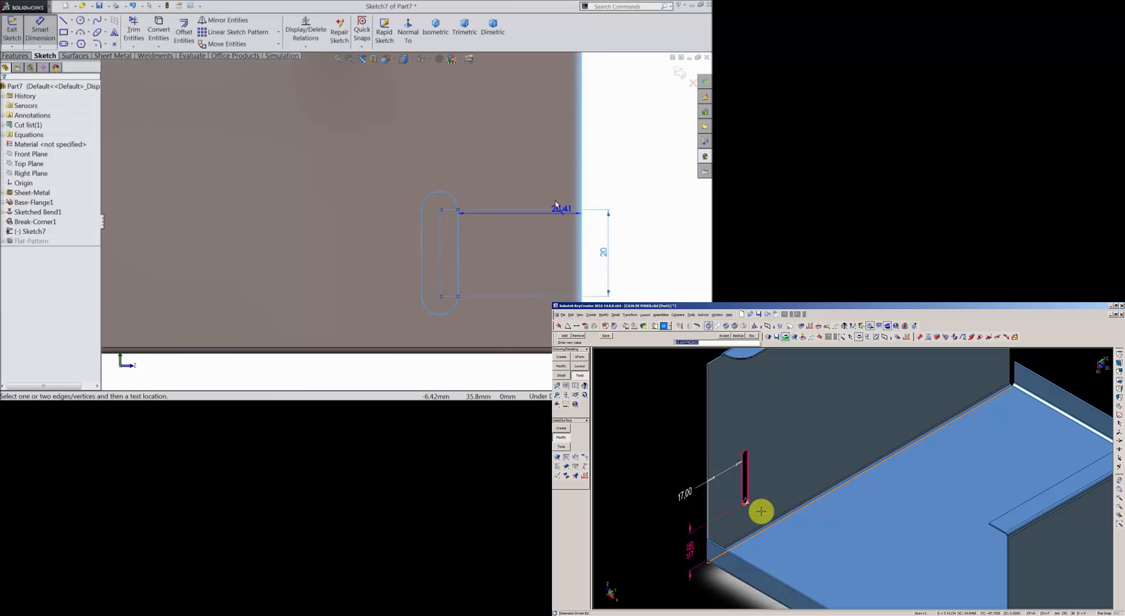
text(1)
click(542, 175)
text(720)
key(Return)
click(504, 164)
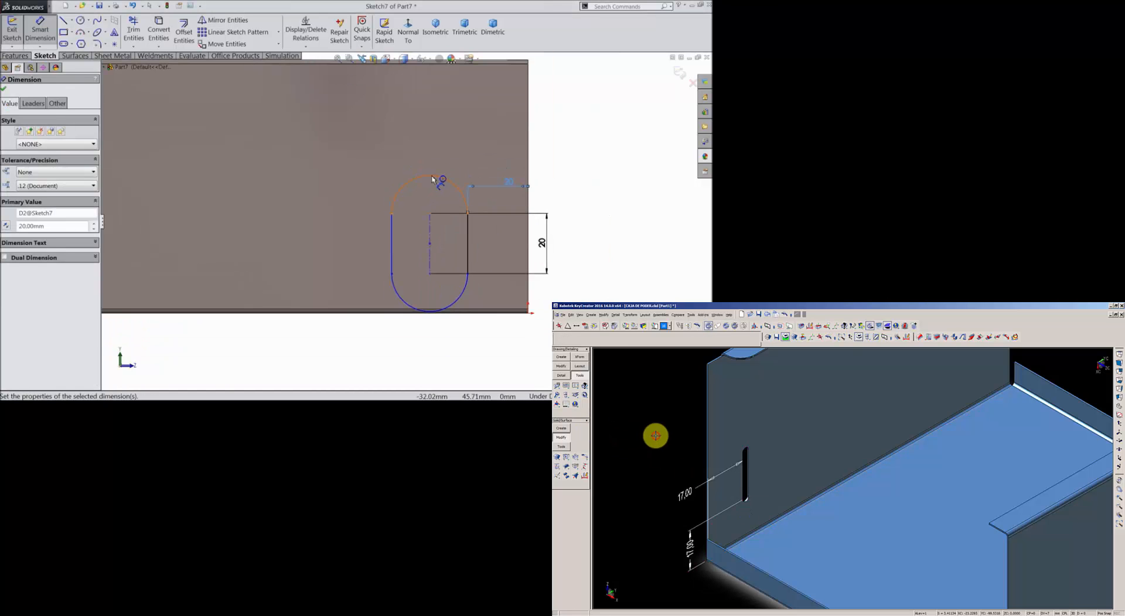
- Dimension the sketched slot's end arc with a 1.5 mm radius in SolidWorks
click(433, 179)
click(429, 152)
text(1.5)
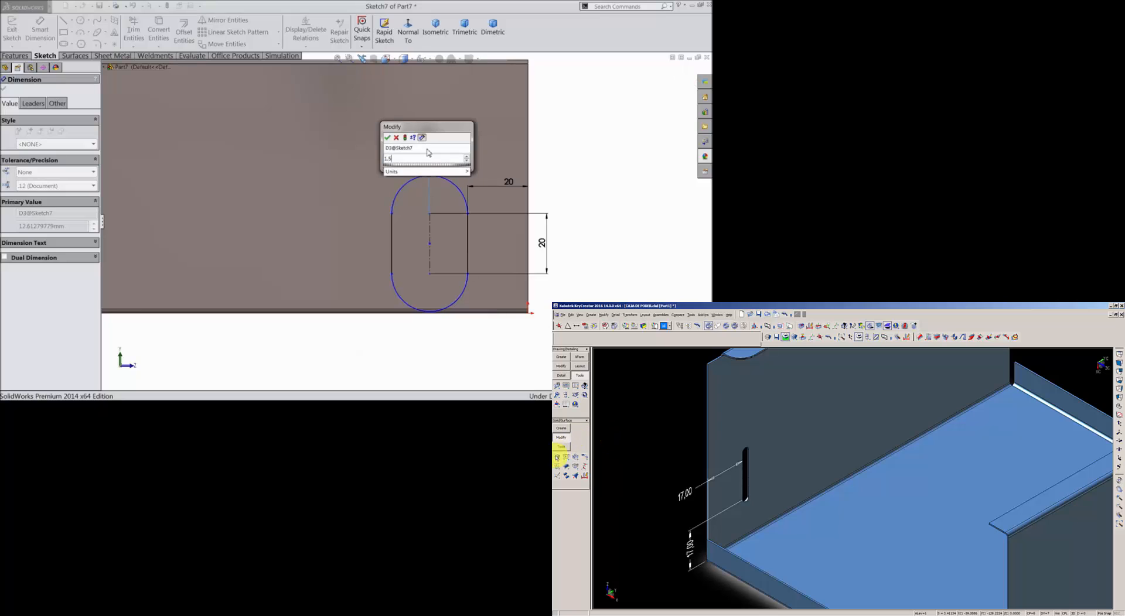
click(388, 138)
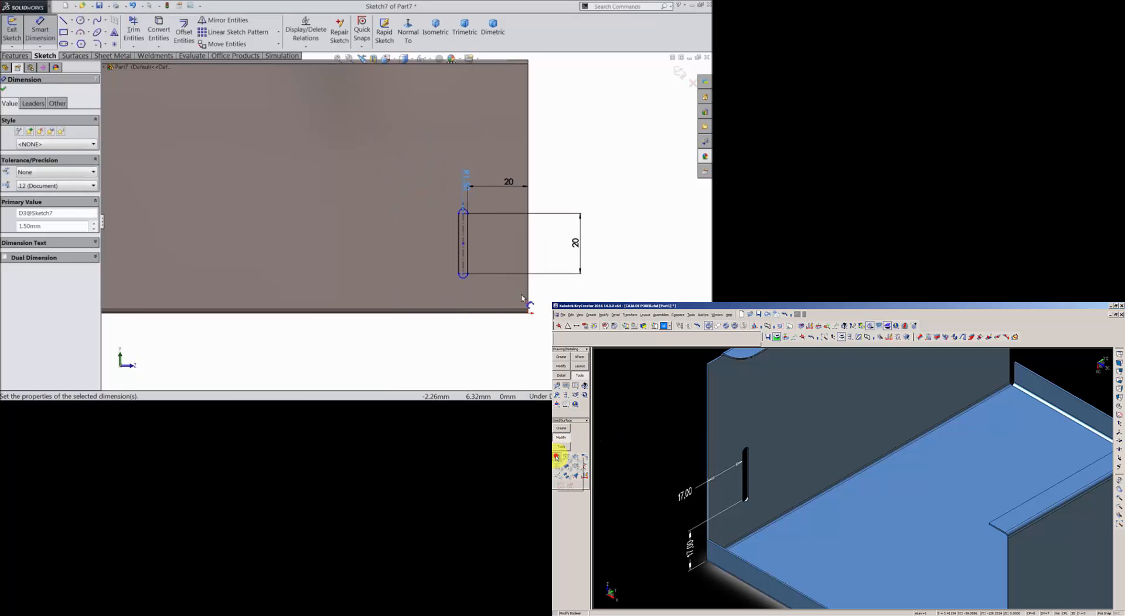
- Dimension the slot's lower arc center 18 mm above the wall's bottom edge
scroll(527, 305, down, 3)
click(399, 249)
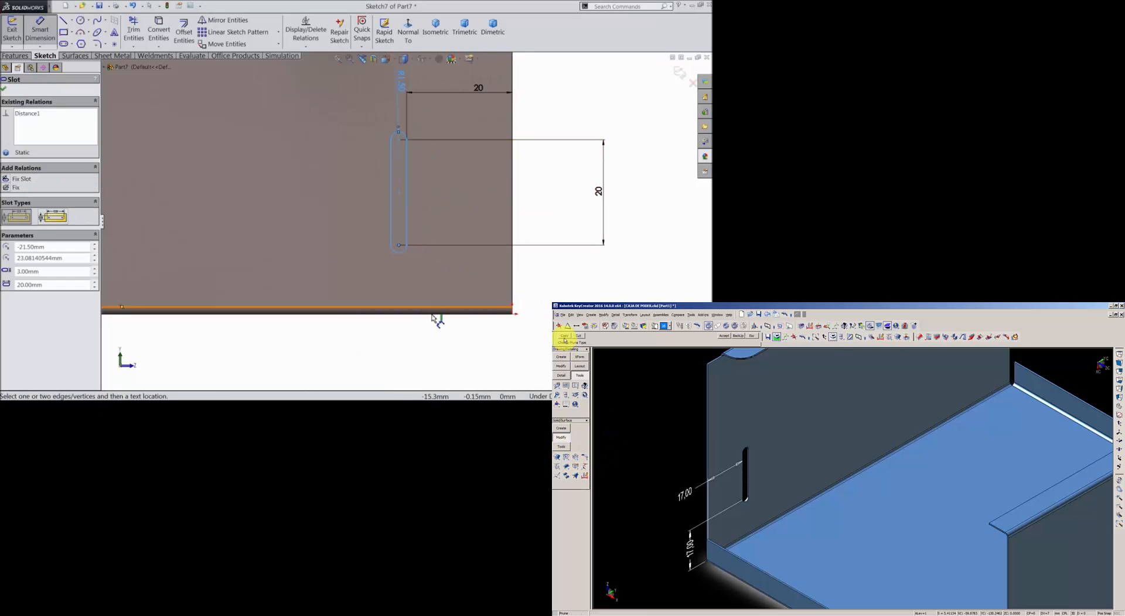
click(431, 315)
click(559, 258)
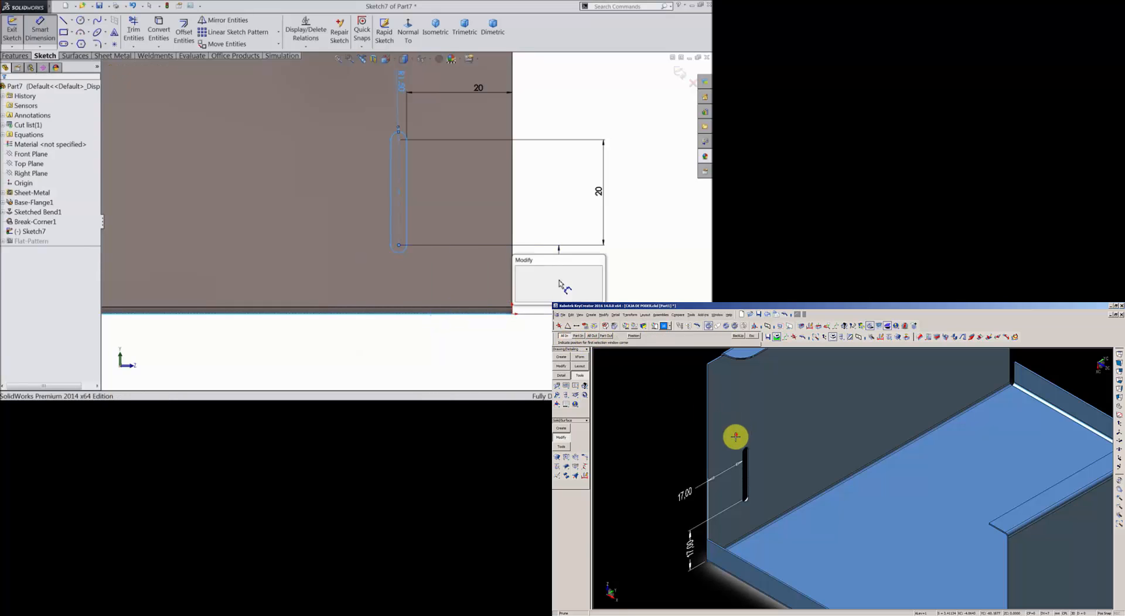
text(18)
click(519, 271)
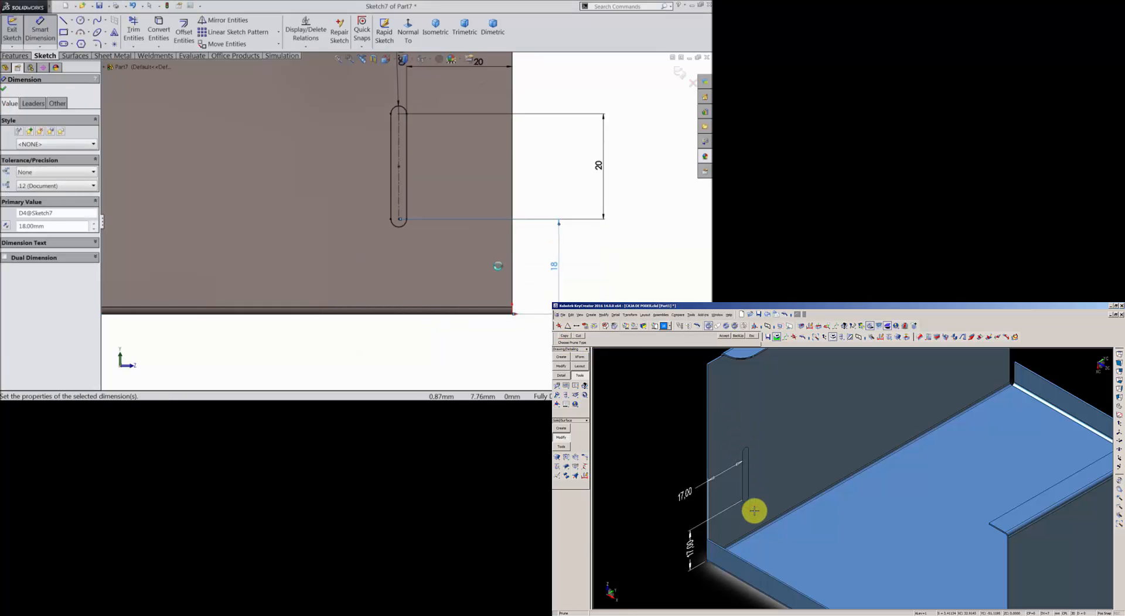
- Cut the slot with a blind extruded cut linked to thickness in SolidWorks, and create a linear dynamic array of the pocket along the wall in KeyCreator
click(836, 326)
click(4, 89)
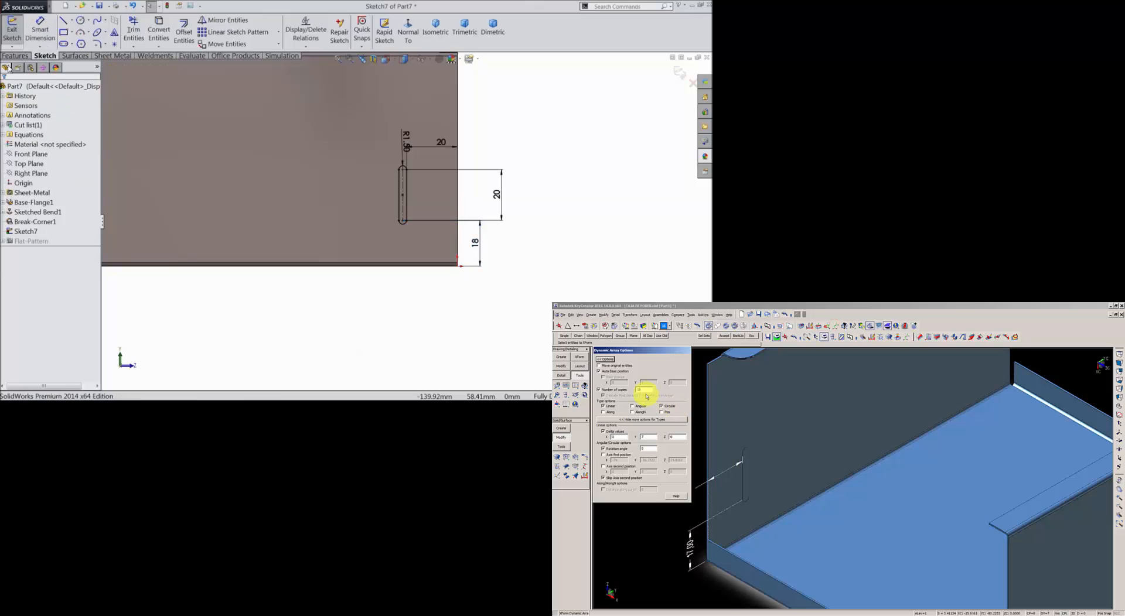
click(16, 56)
click(154, 35)
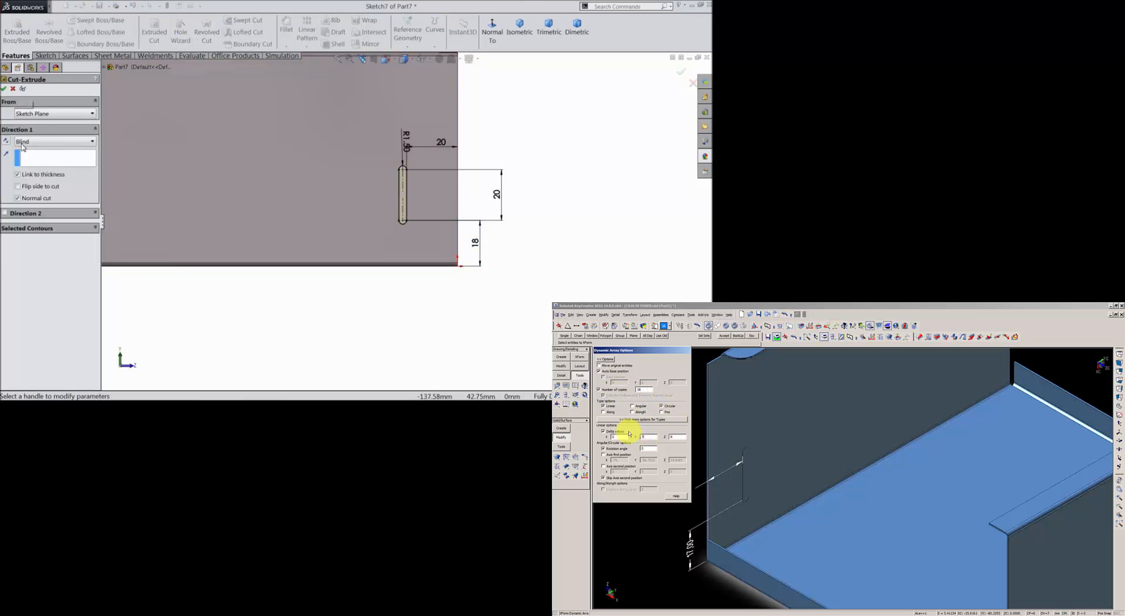
click(745, 471)
key(Return)
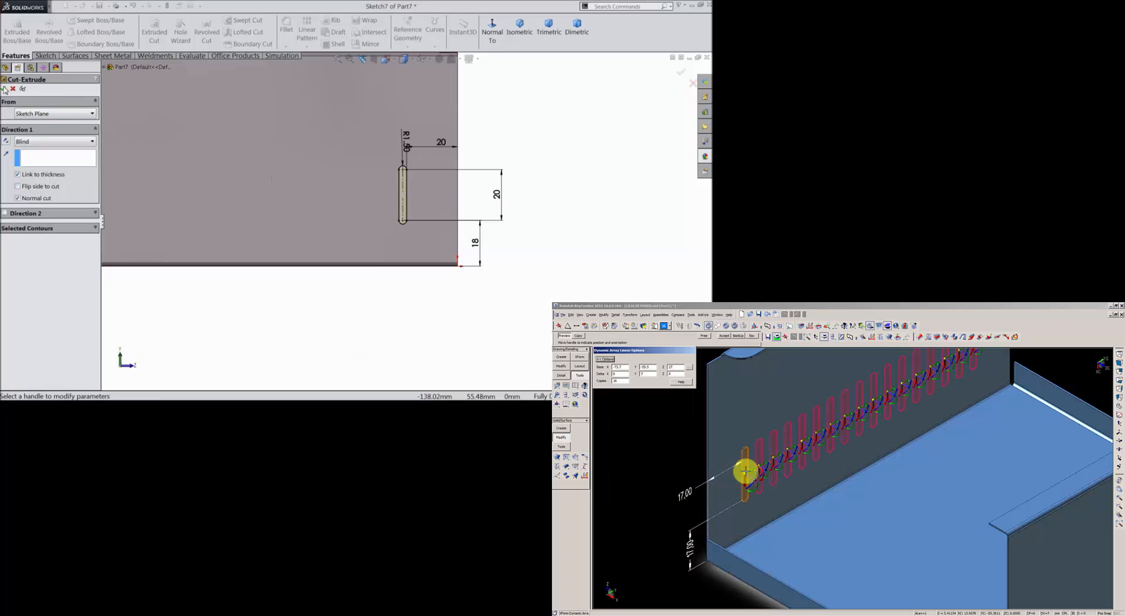
middle_drag(512, 168, 483, 194)
scroll(398, 220, up, 3)
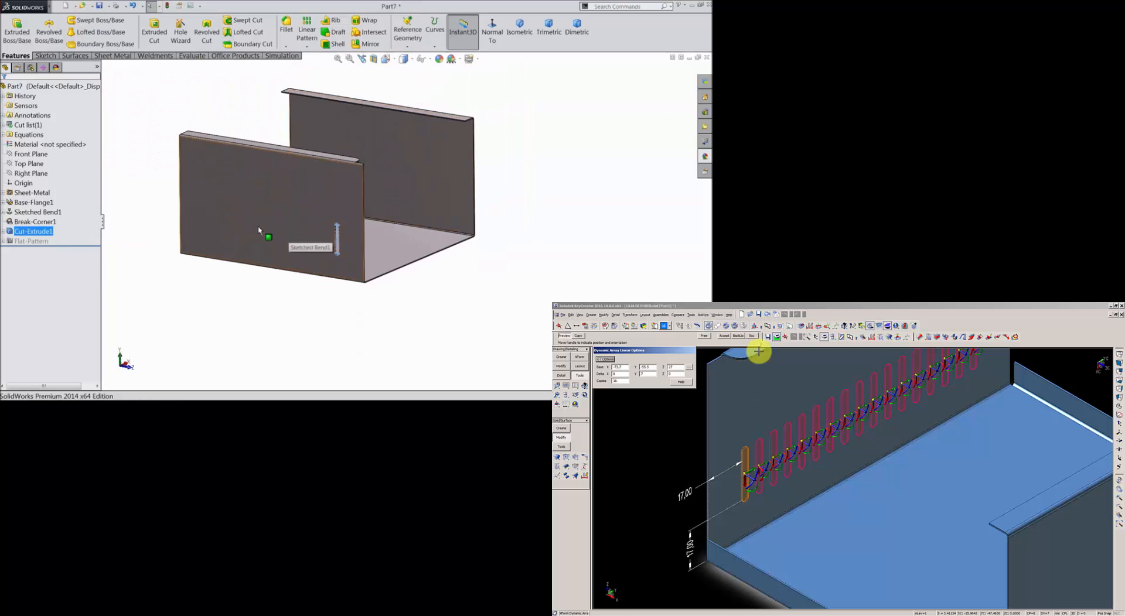
scroll(262, 231, down, 4)
click(724, 337)
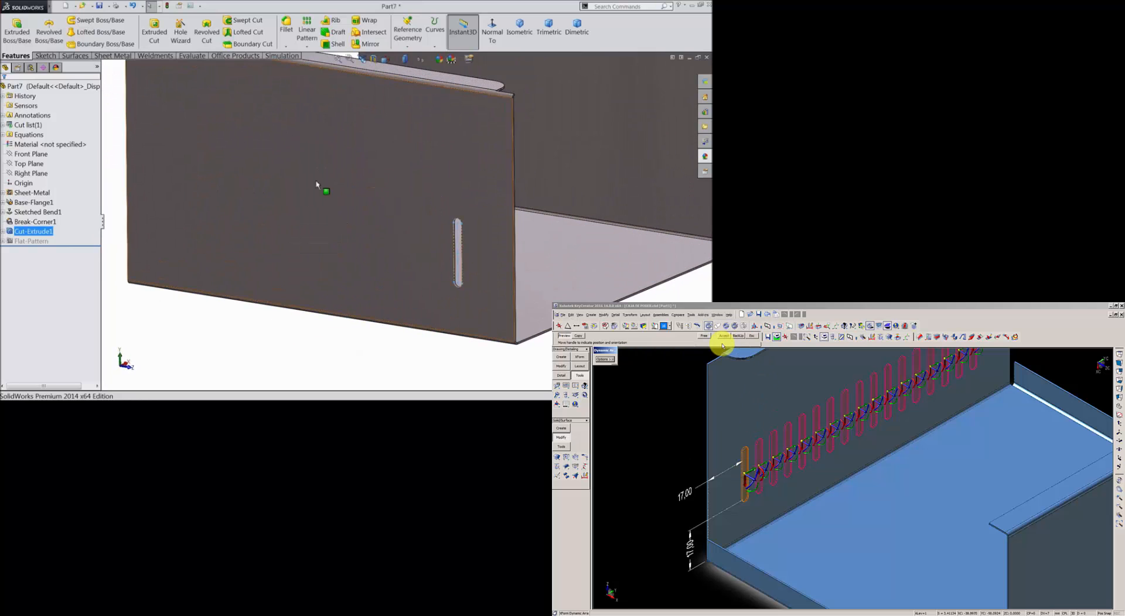
- Set up a linear pattern of the slot cut along the wall's bottom edge in SolidWorks, reversed inward, with 7 mm spacing and 16 instances
click(305, 36)
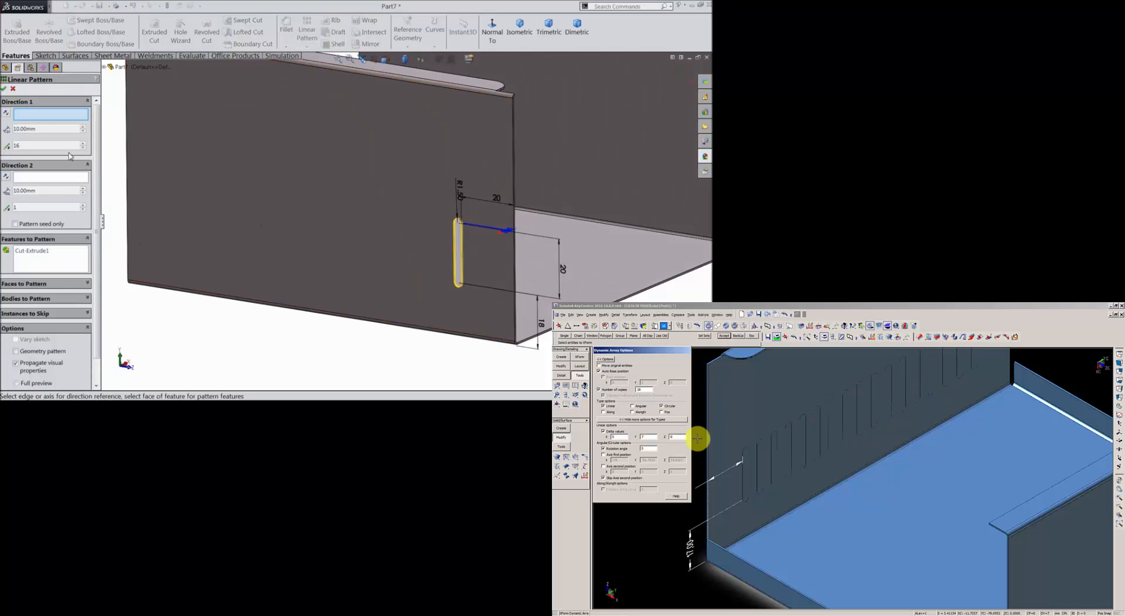
click(315, 314)
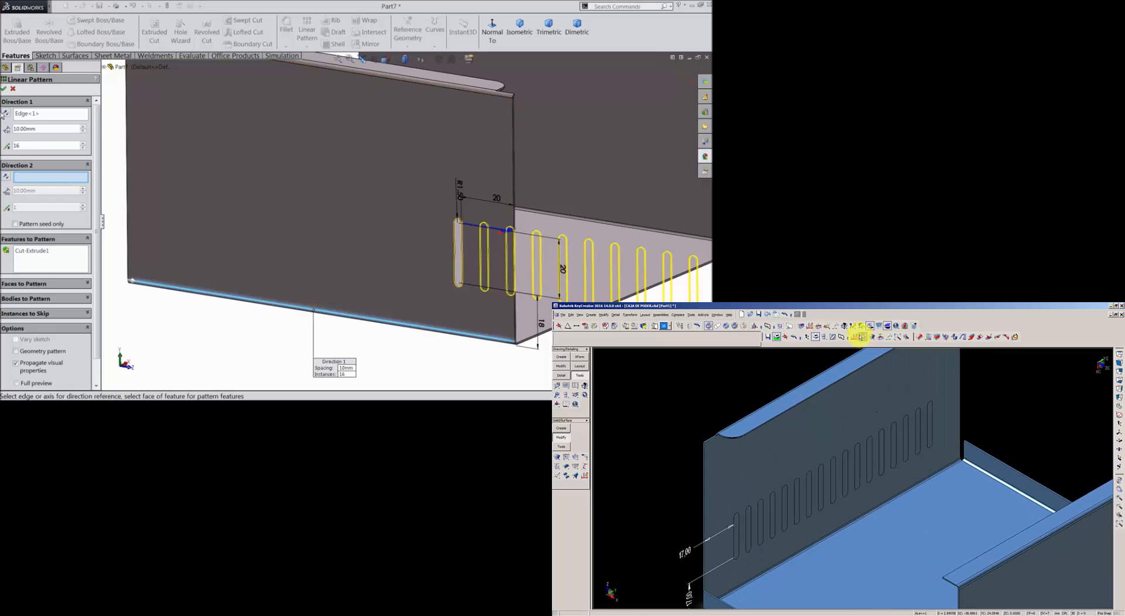
click(5, 114)
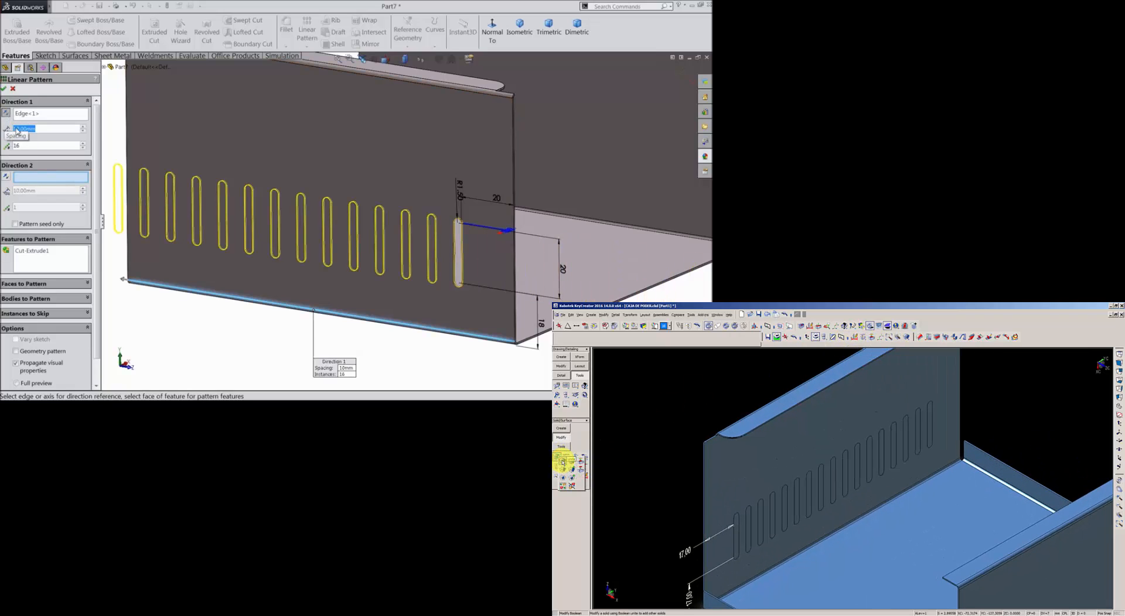
text(7)
click(31, 149)
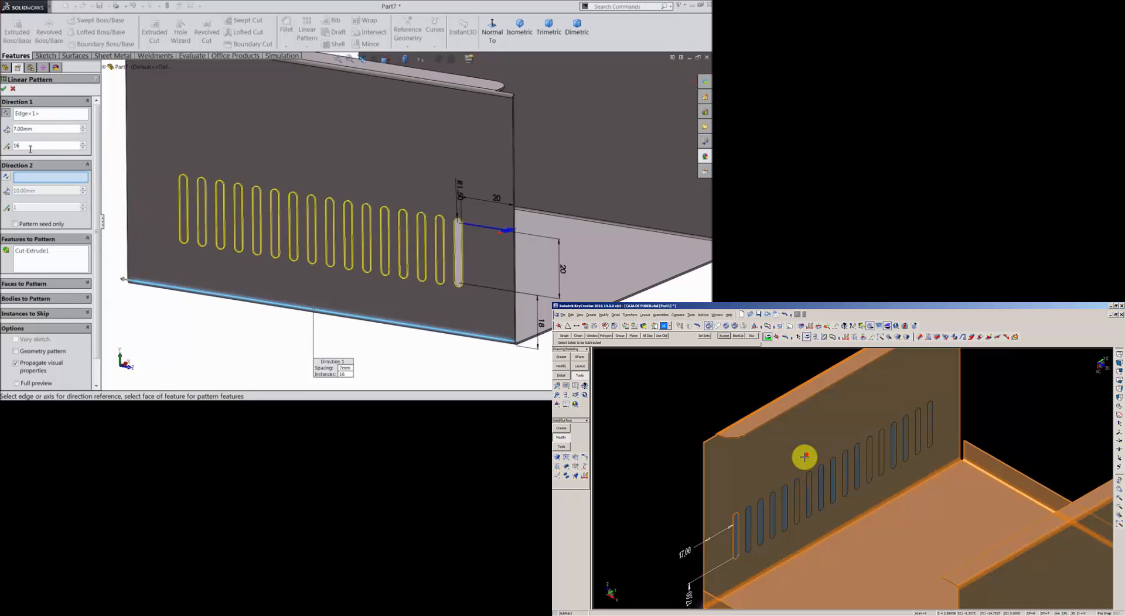
- Subtract the arrayed slot solids from the box in KeyCreator, and accept the slot's linear pattern in SolidWorks
click(723, 570)
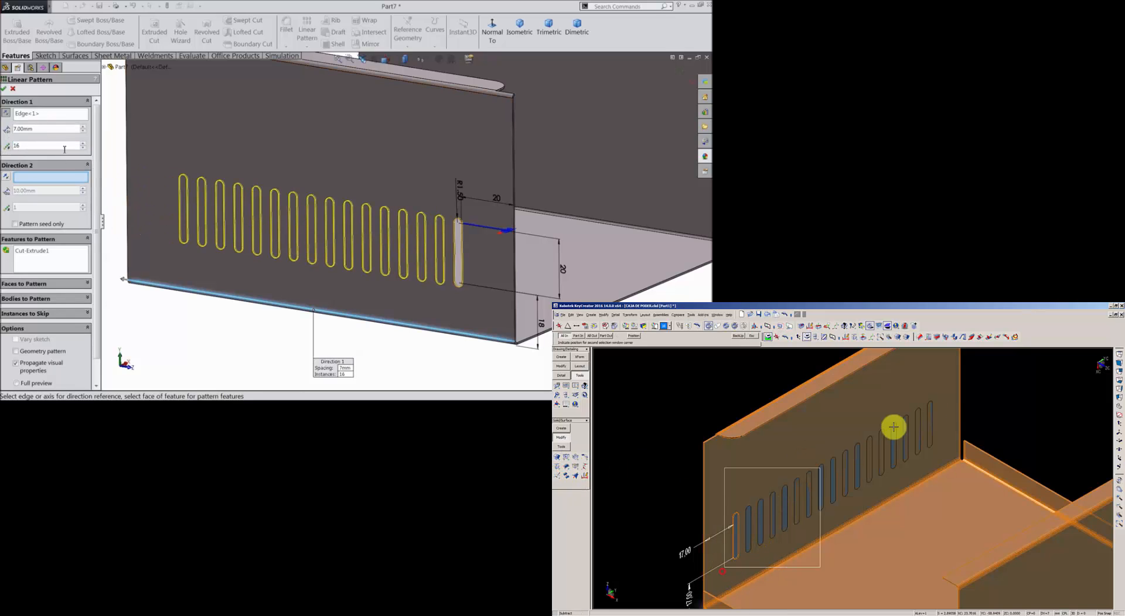
click(975, 390)
right_click(309, 200)
middle_click(974, 389)
key(Delete)
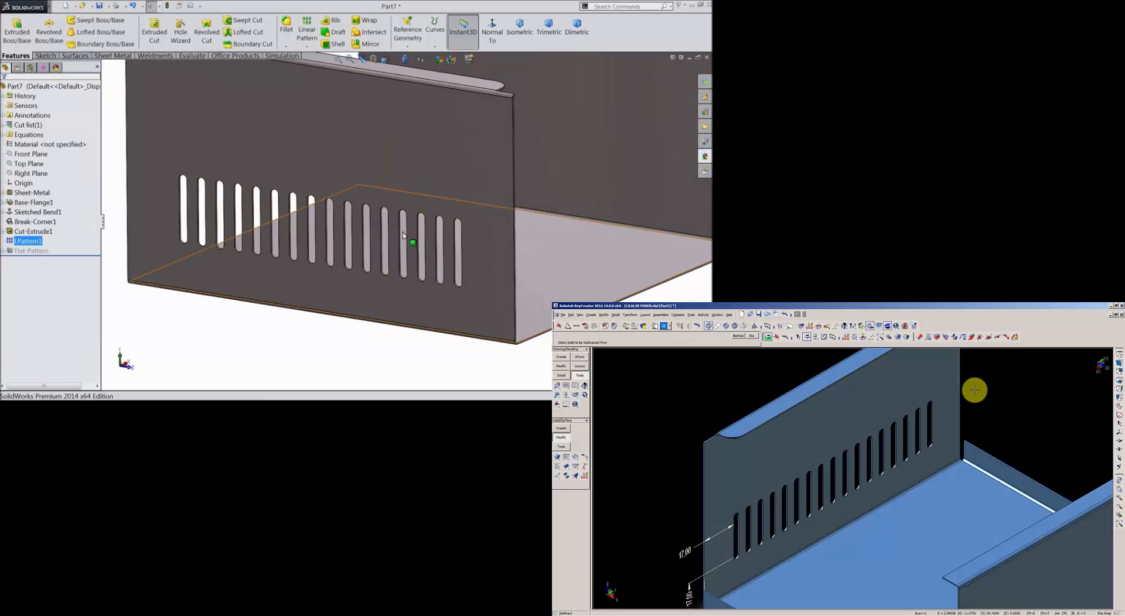
- Flatten the slotted wall's base bend and lip bend in KeyCreator by changing the sheet metal bends by angle
scroll(410, 241, up, 1)
middle_drag(421, 241, 398, 250)
click(399, 168)
scroll(401, 186, up, 3)
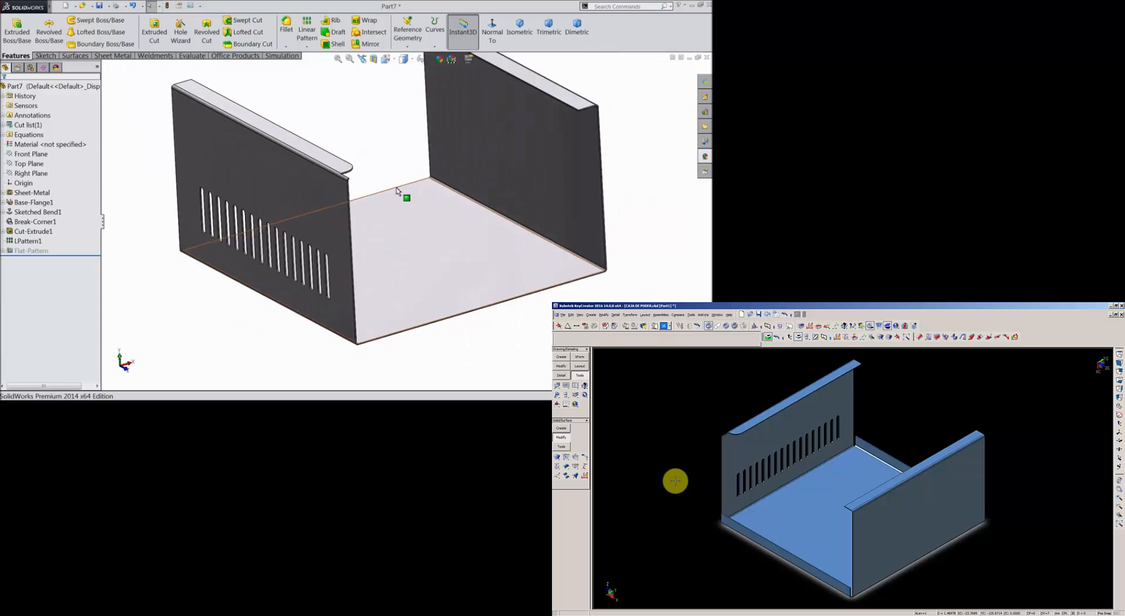
scroll(409, 168, down, 2)
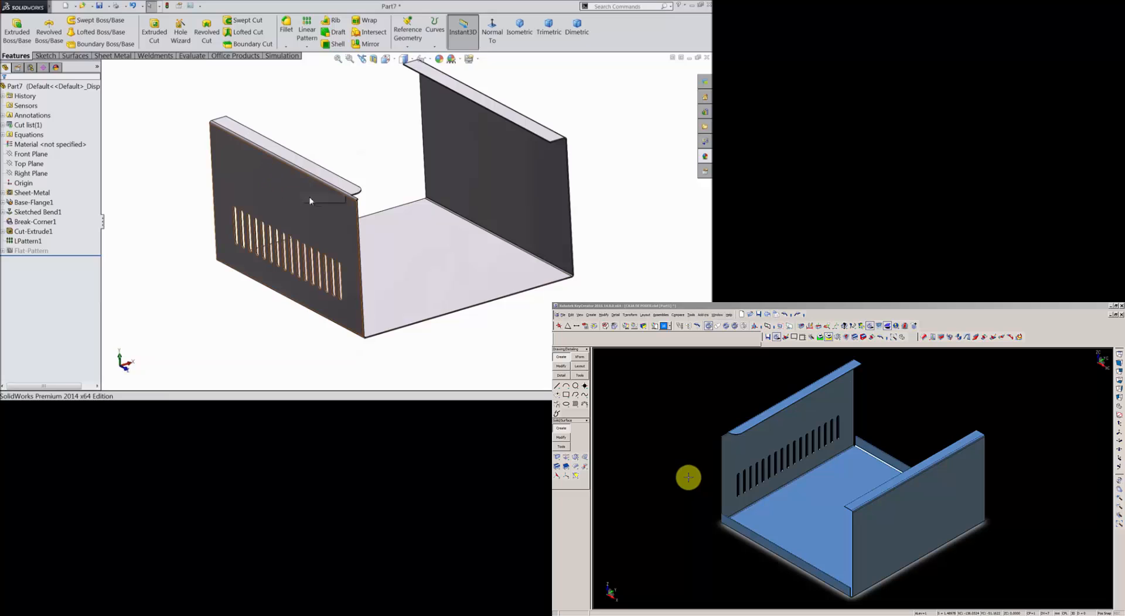
click(992, 338)
click(117, 56)
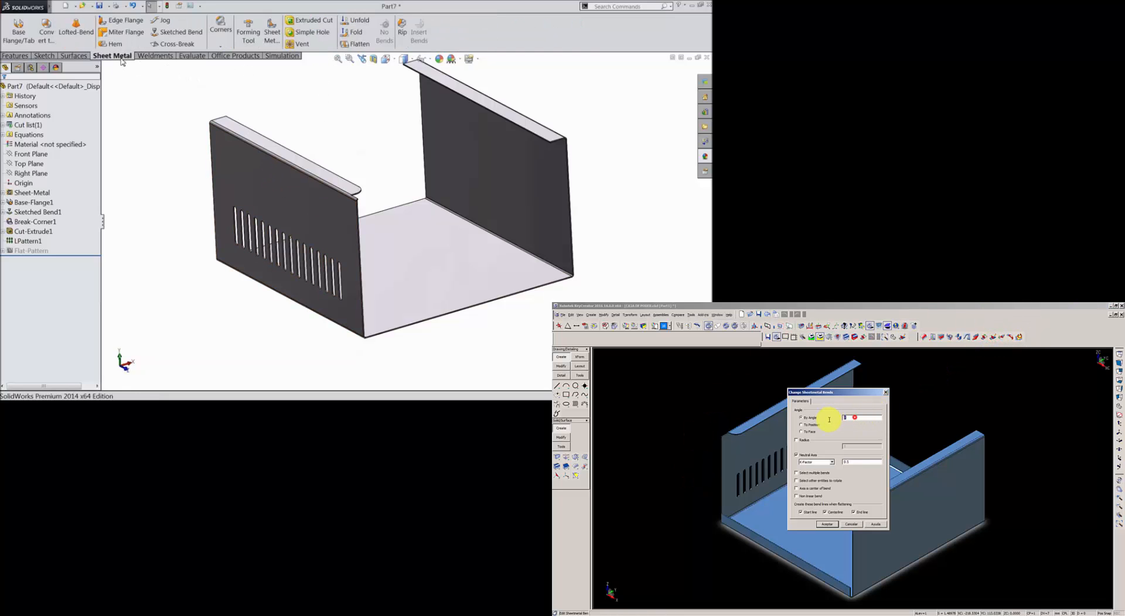
key(Return)
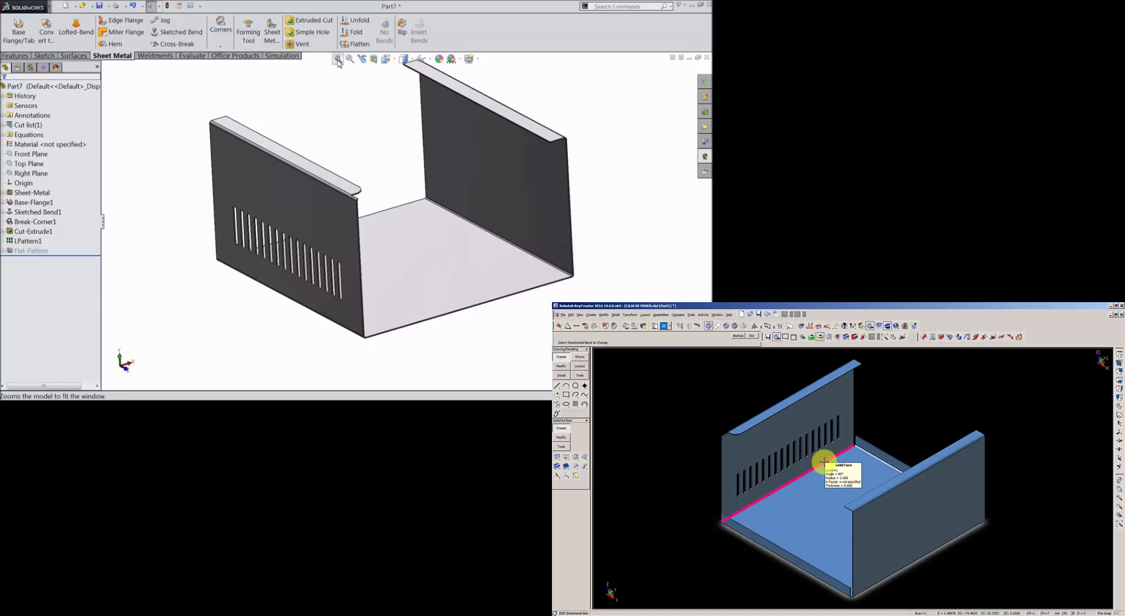
click(823, 462)
click(799, 428)
- Set up an Unfold in SolidWorks with the base as fixed face and the slotted wall's lip and base bends selected
click(360, 21)
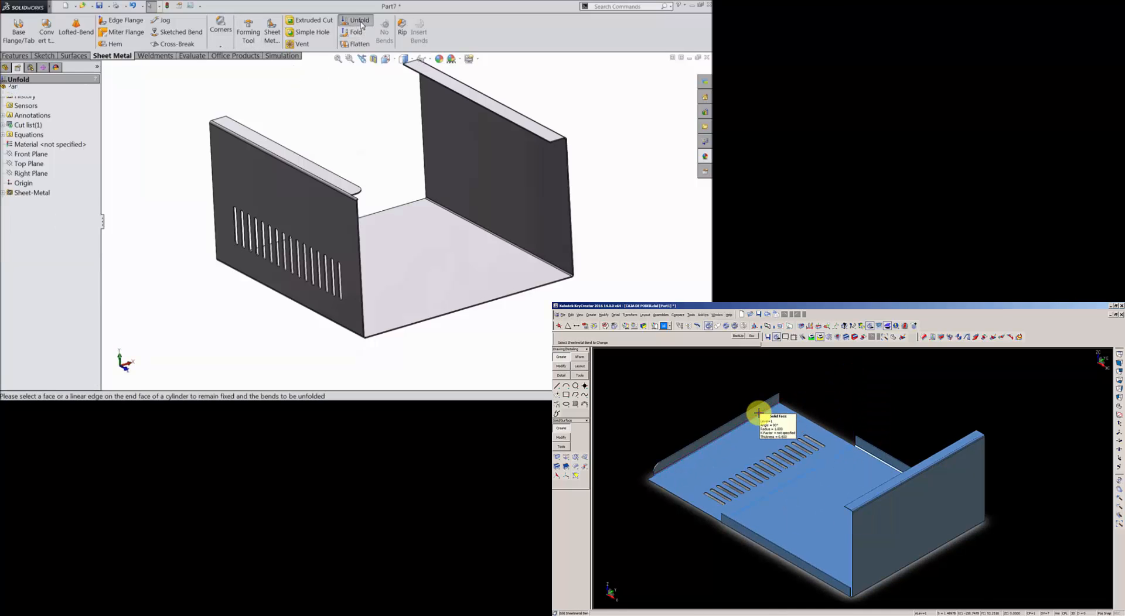
click(410, 256)
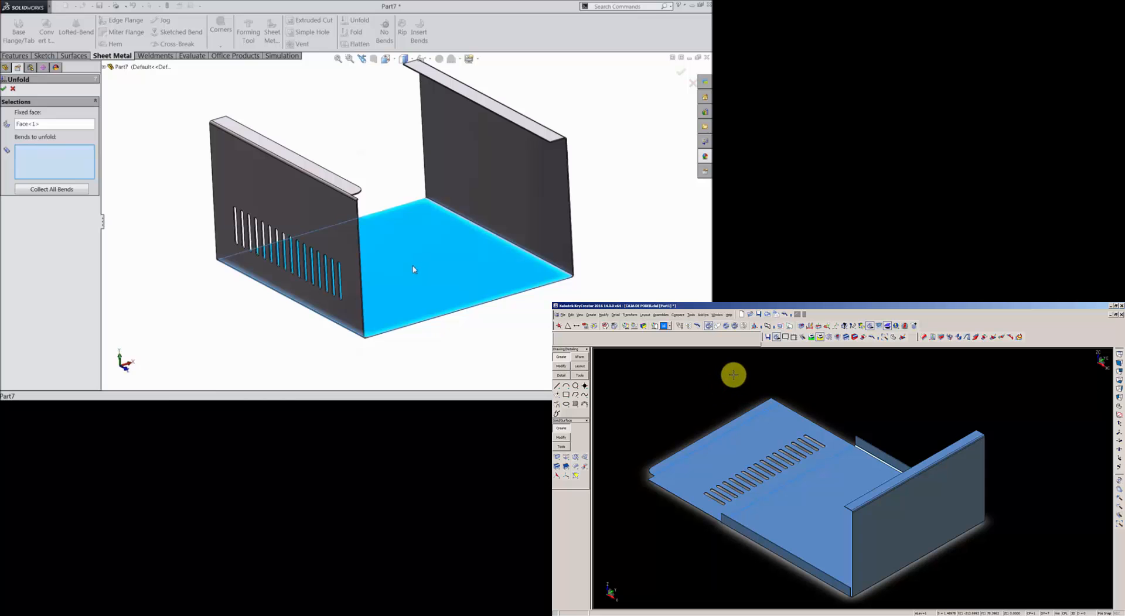
scroll(357, 199, down, 5)
click(363, 191)
scroll(369, 221, up, 5)
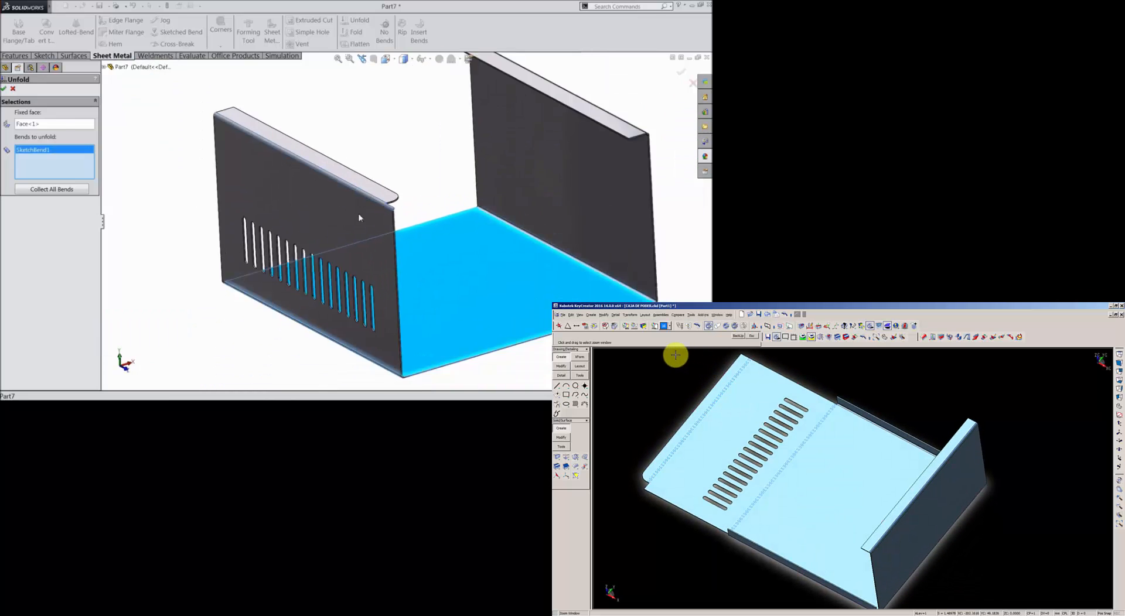
scroll(367, 305, down, 8)
scroll(370, 275, down, 5)
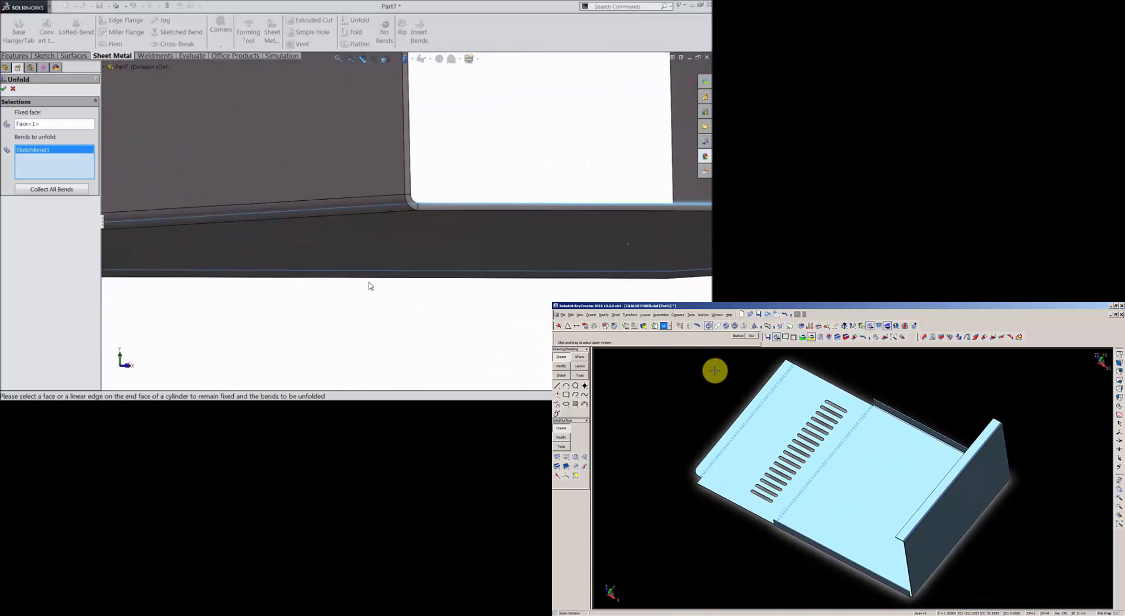
click(395, 202)
scroll(433, 240, up, 5)
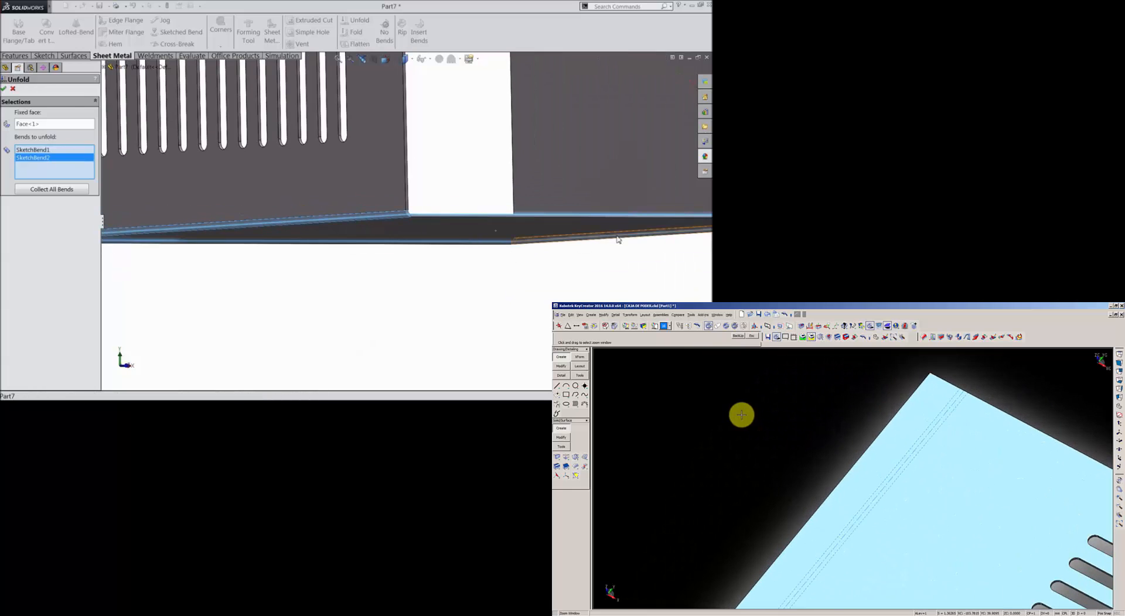
- Add the opposite wall's base and lip bends to the selection and unfold all four bends in SolidWorks
scroll(668, 226, up, 3)
scroll(623, 225, down, 4)
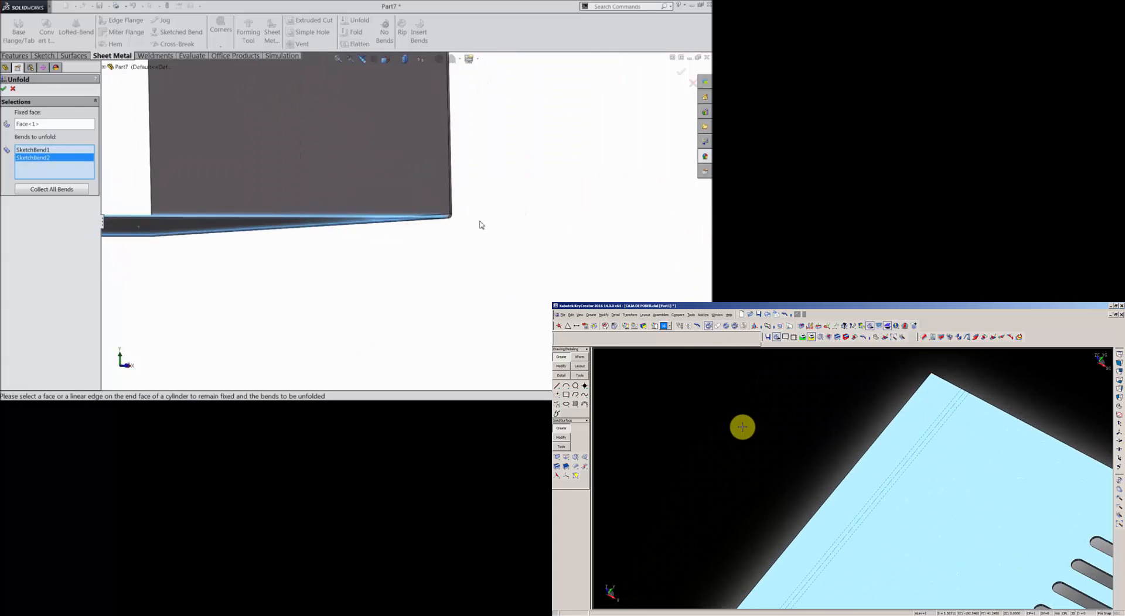
middle_drag(473, 223, 430, 216)
scroll(439, 221, down, 5)
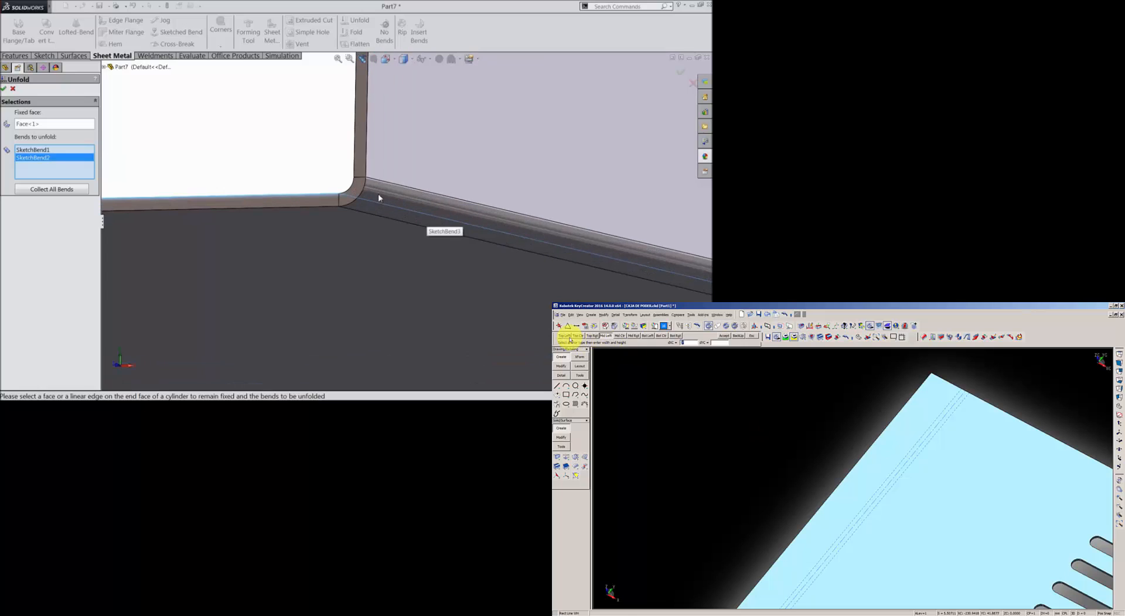
click(378, 197)
scroll(377, 197, up, 6)
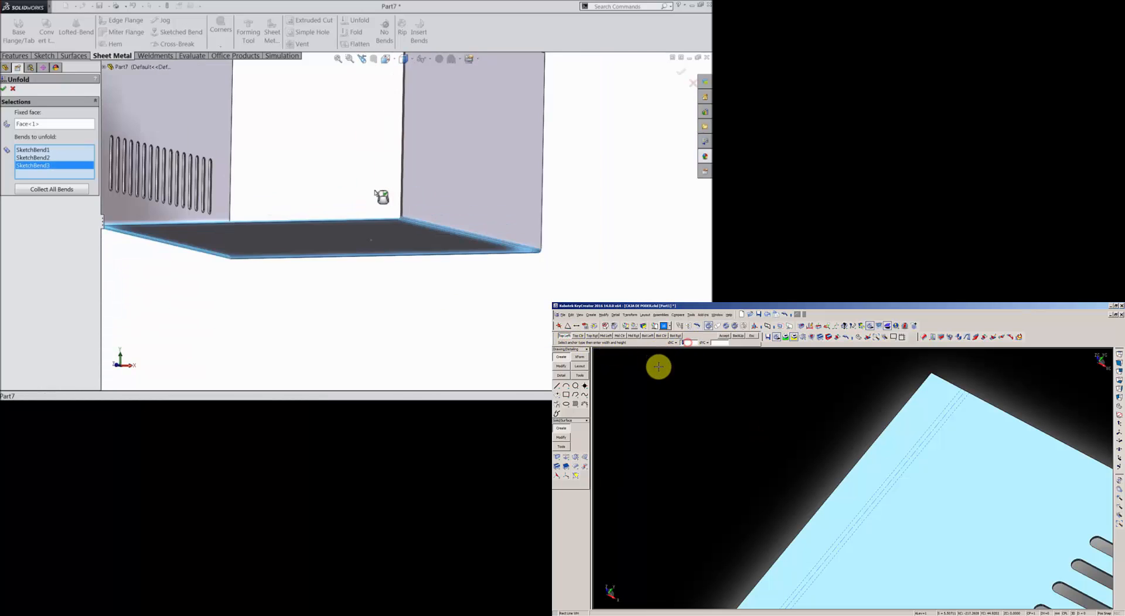
scroll(404, 158, down, 6)
scroll(412, 145, down, 1)
middle_drag(402, 194, 391, 235)
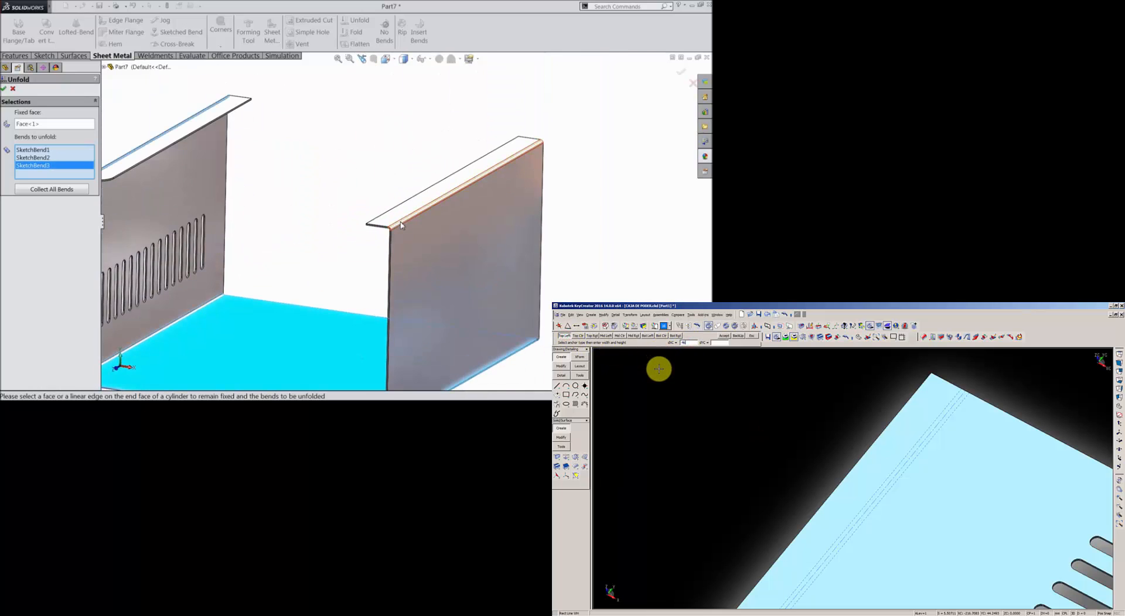
scroll(389, 238, down, 7)
click(383, 227)
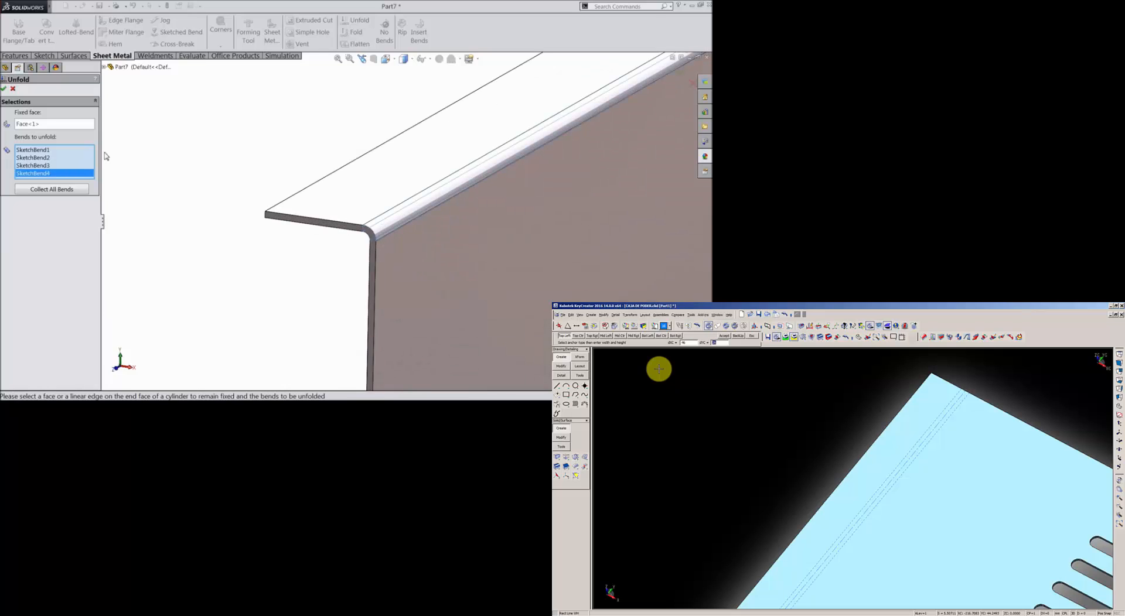
scroll(143, 171, up, 6)
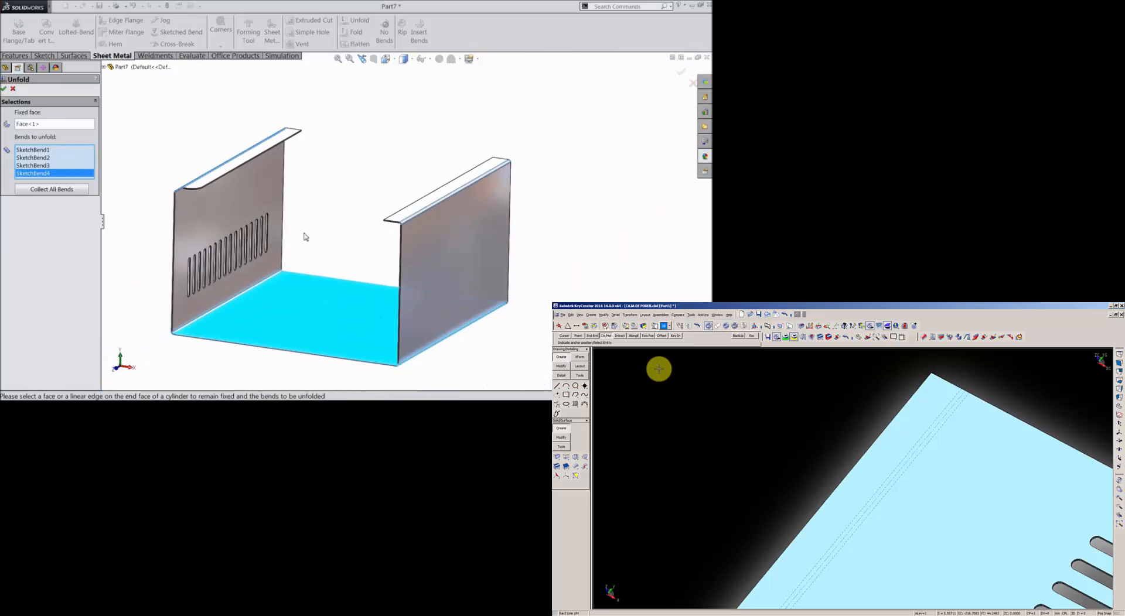
scroll(316, 303, down, 2)
scroll(332, 326, down, 2)
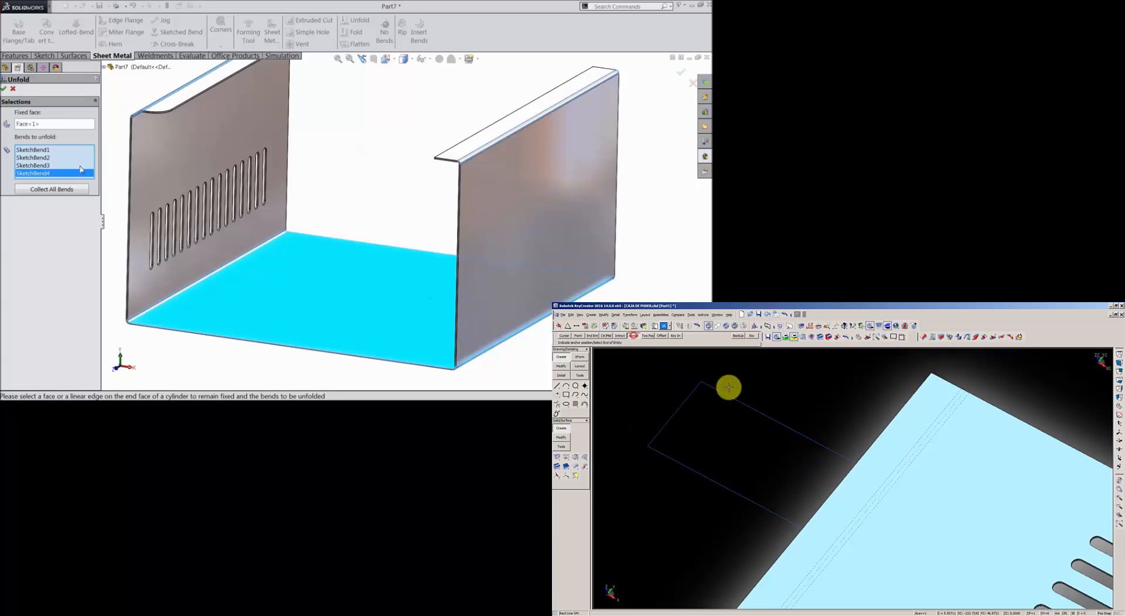
click(4, 89)
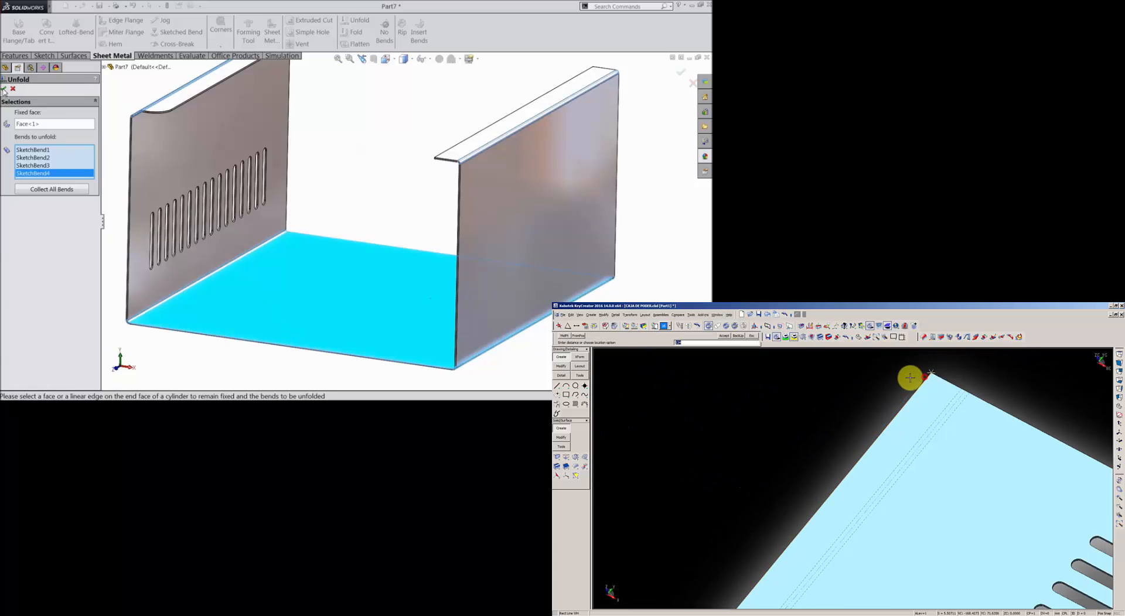
- Start a sketch on the slotted wall's face of the unfolded SolidWorks part
mouse_move(425, 256)
middle_down()
mouse_move(382, 243)
mouse_move(382, 256)
mouse_move(409, 244)
mouse_move(291, 135)
middle_up()
scroll(291, 135, down, 5)
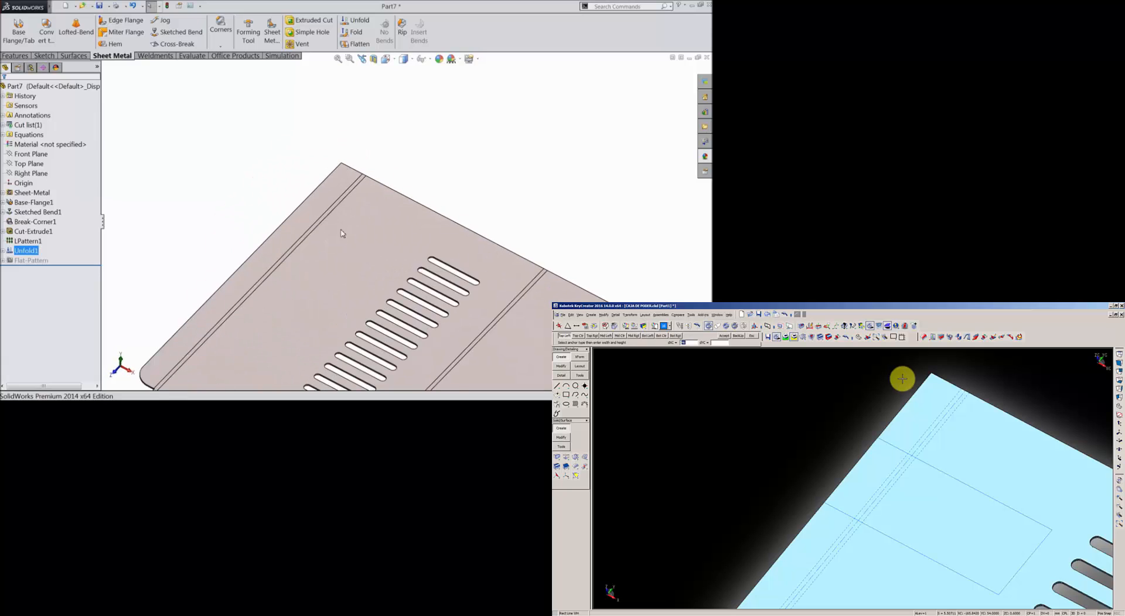
click(346, 234)
click(376, 208)
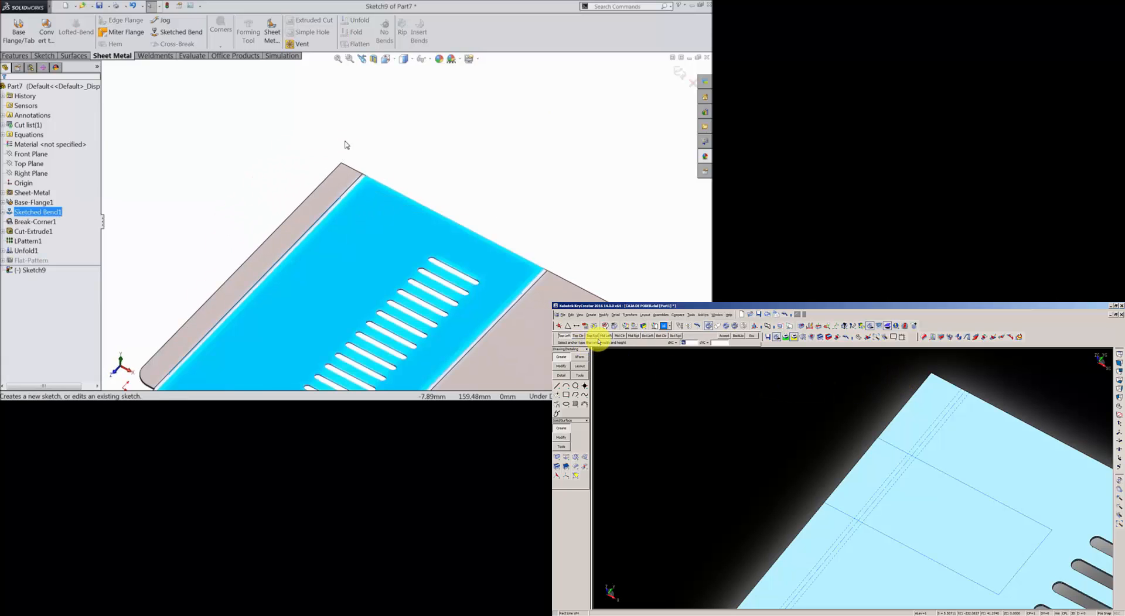
click(45, 55)
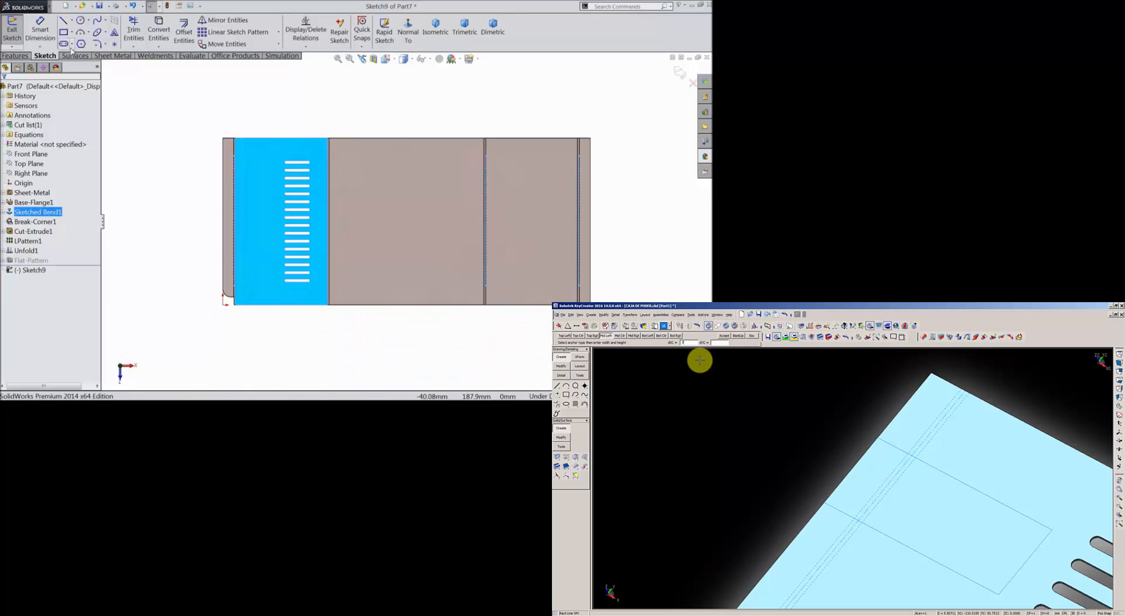
- Sketch a stepped line from the lip's outer edge across the bend onto the wall, ending in a tangent arc of about 8.6 mm radius
click(63, 22)
scroll(277, 176, down, 5)
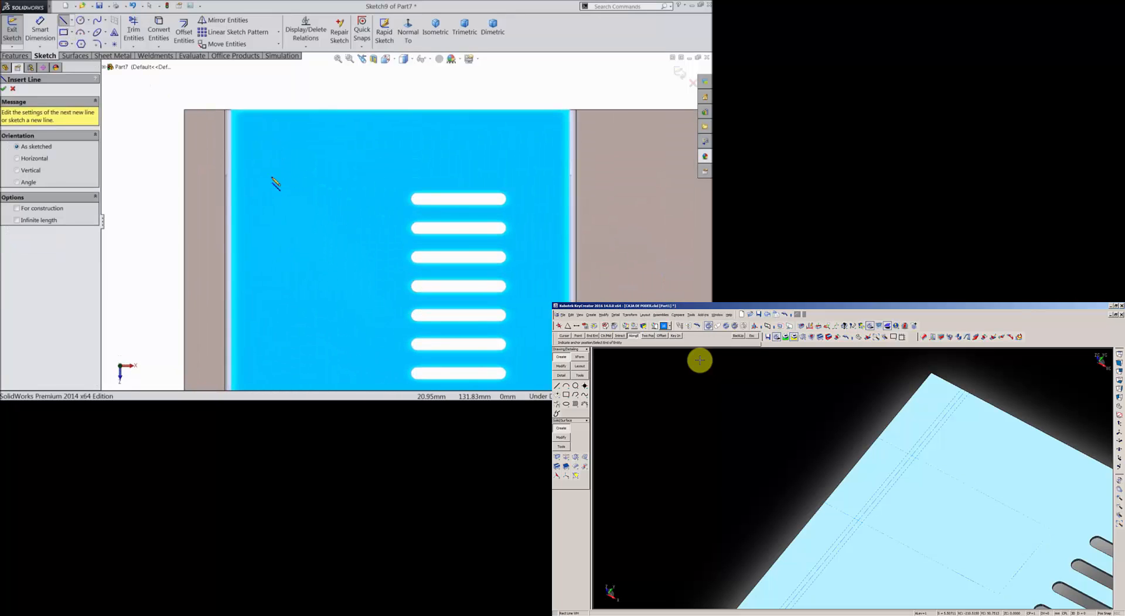
scroll(215, 198, down, 3)
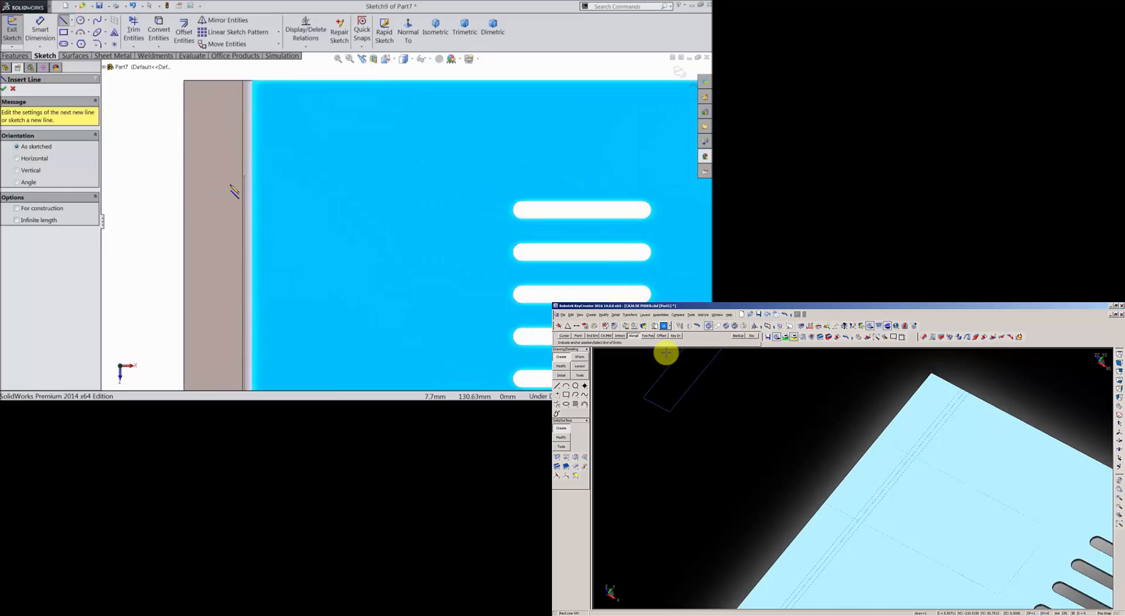
click(184, 157)
click(223, 157)
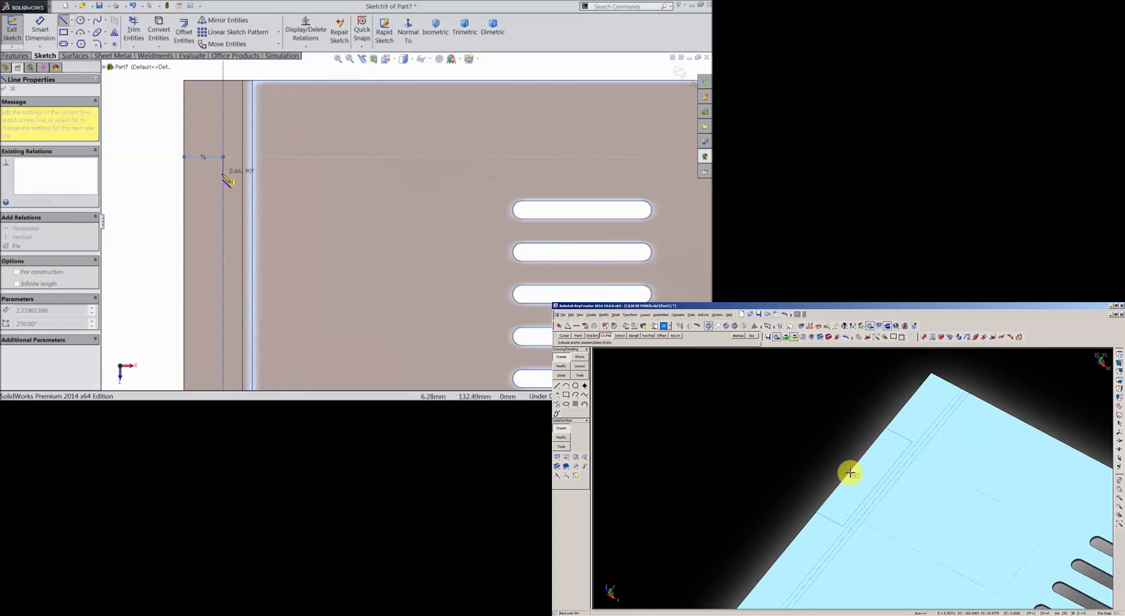
click(223, 174)
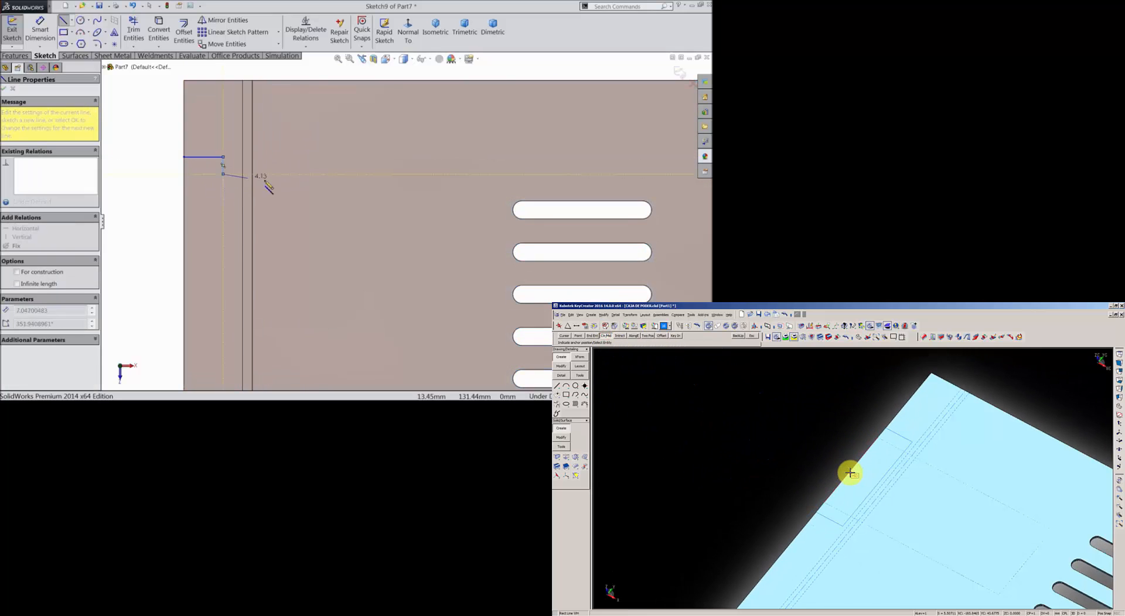
click(357, 174)
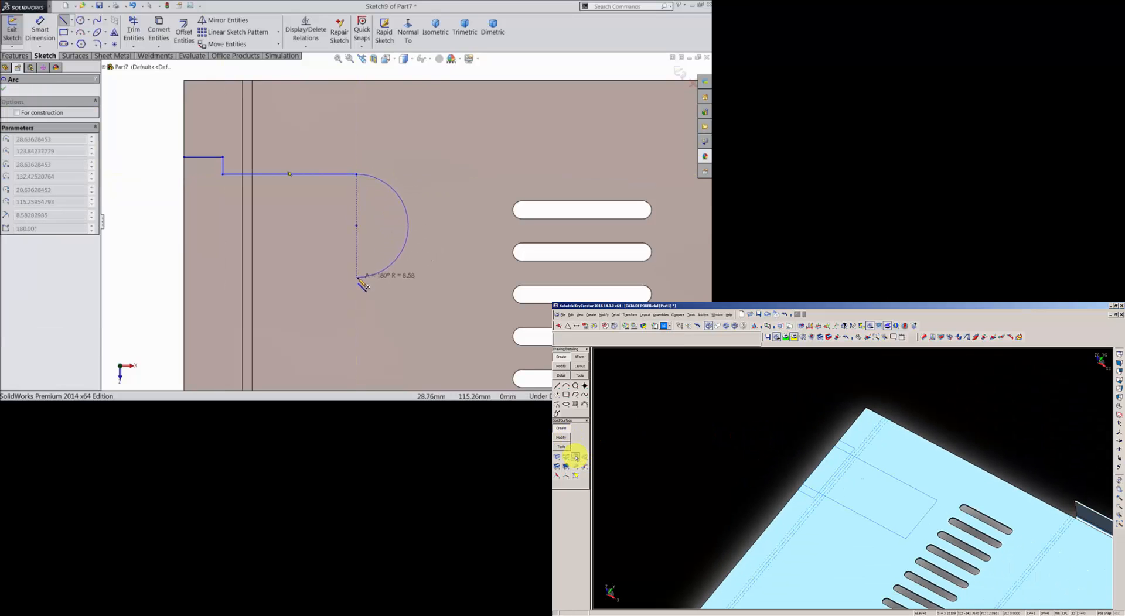
click(357, 277)
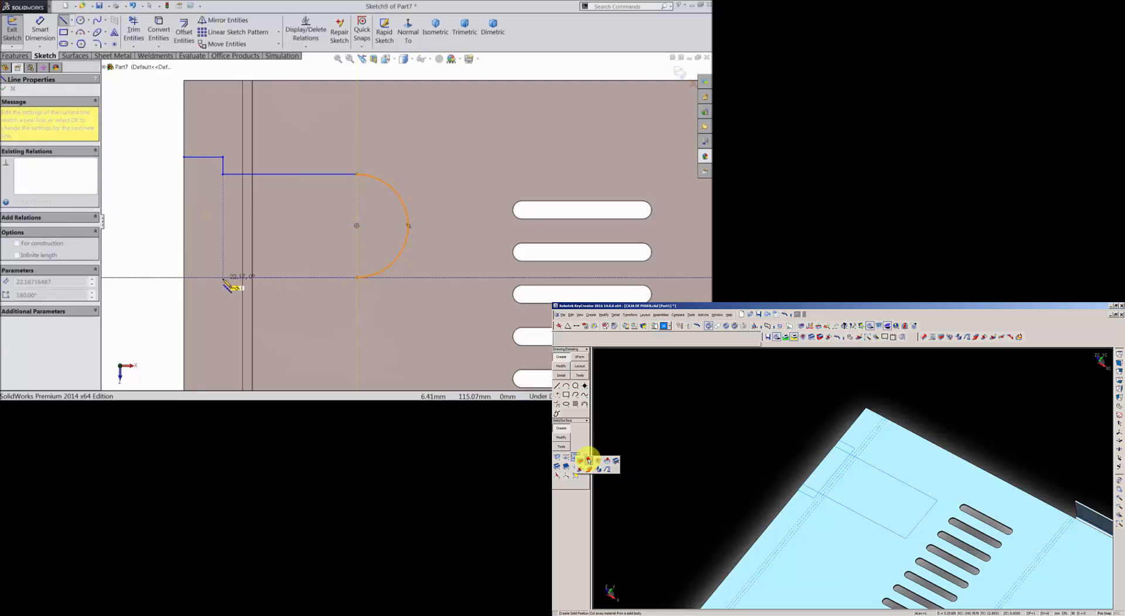
- Close the notch sketch down to and along the lip's outer edge in SolidWorks, and cut the drawn notch from the flattened body in KeyCreator
click(587, 460)
click(224, 277)
click(798, 385)
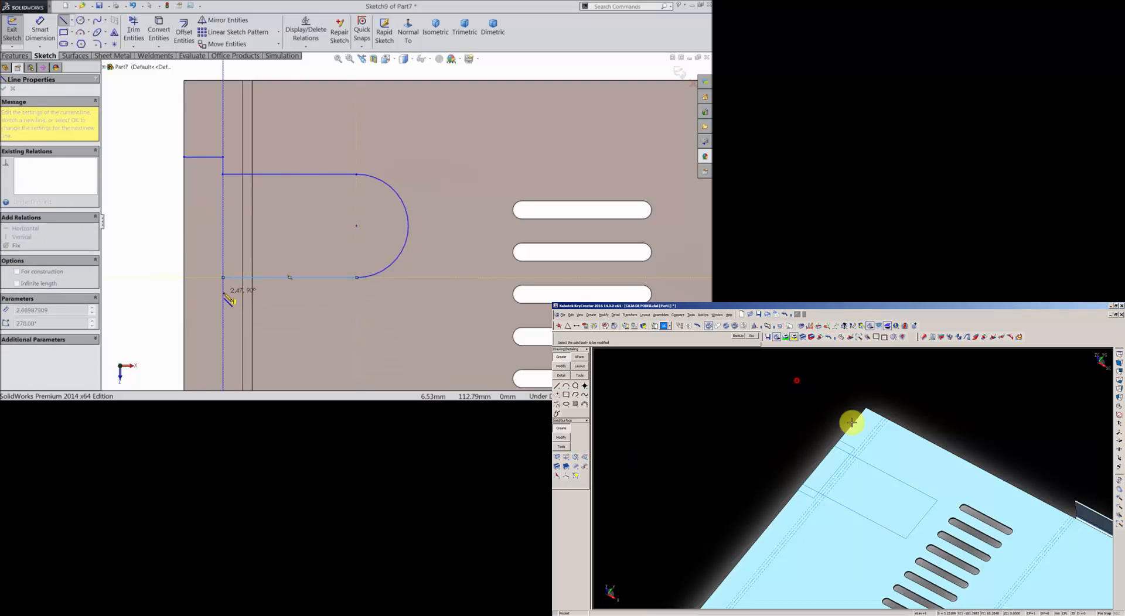
click(910, 453)
click(184, 293)
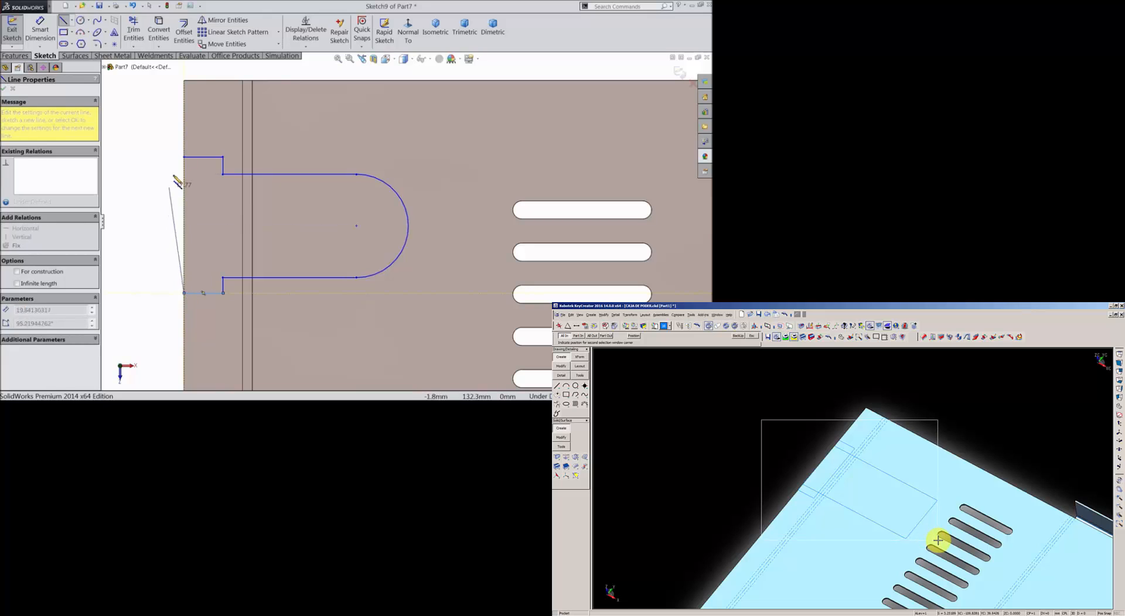
click(939, 539)
click(184, 157)
right_click(151, 130)
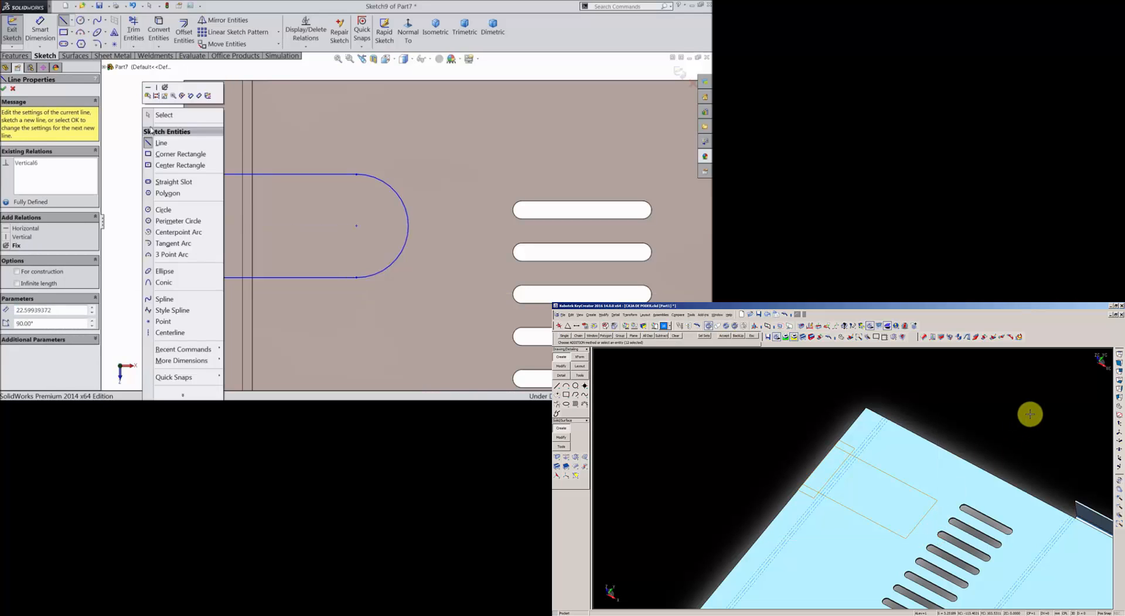
click(164, 116)
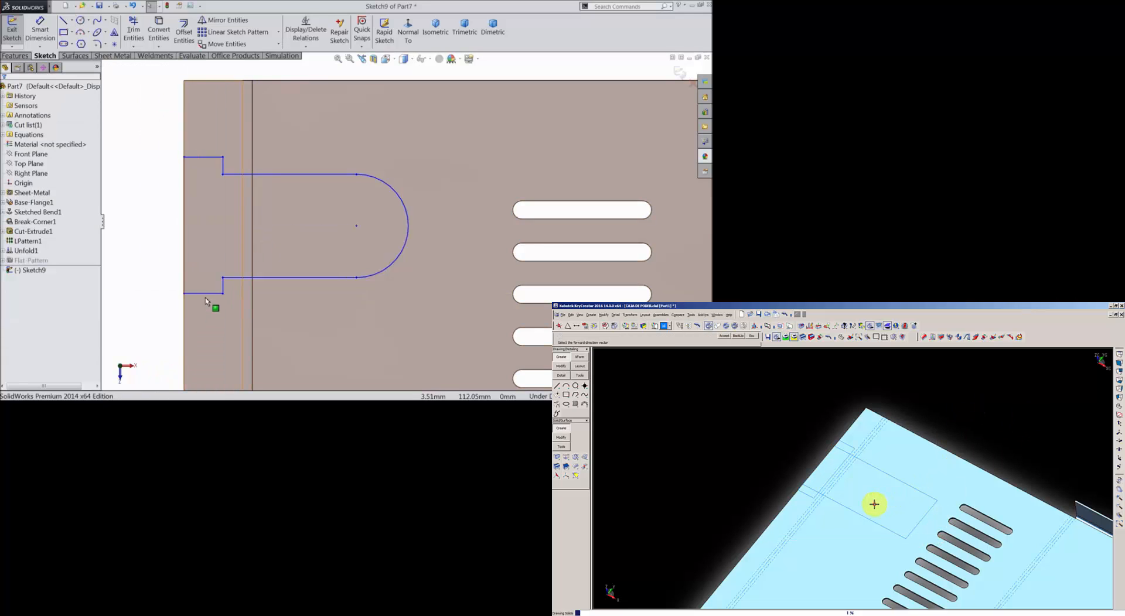
click(869, 493)
- Make the notch sketch's two short horizontal lip lines equal in SolidWorks, and set up a constant radius edge blend in KeyCreator
click(206, 296)
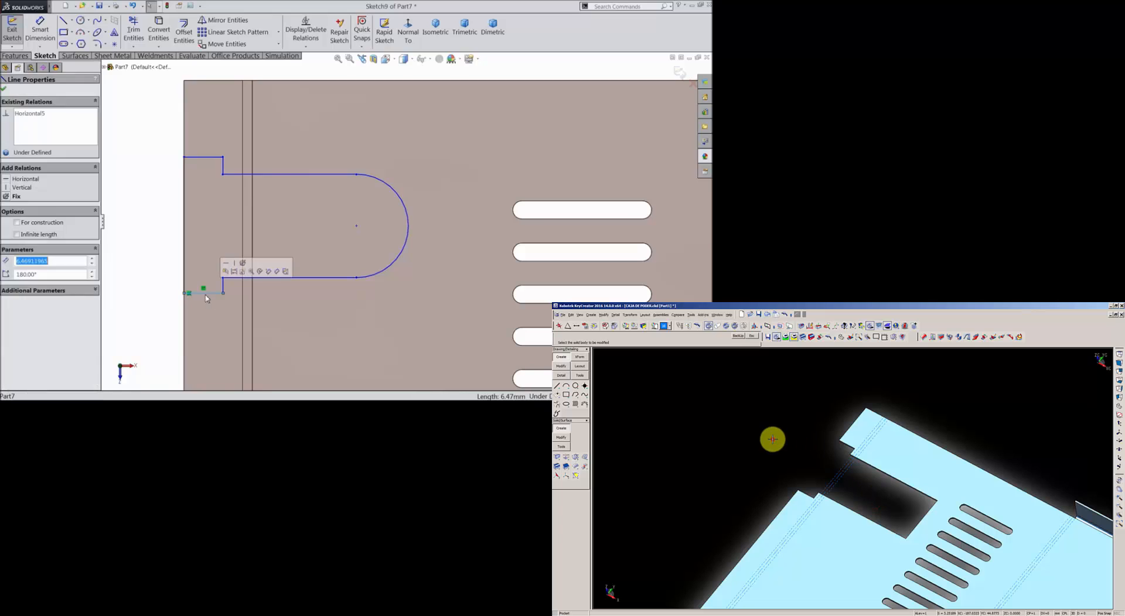
ctrl+click(203, 158)
click(565, 469)
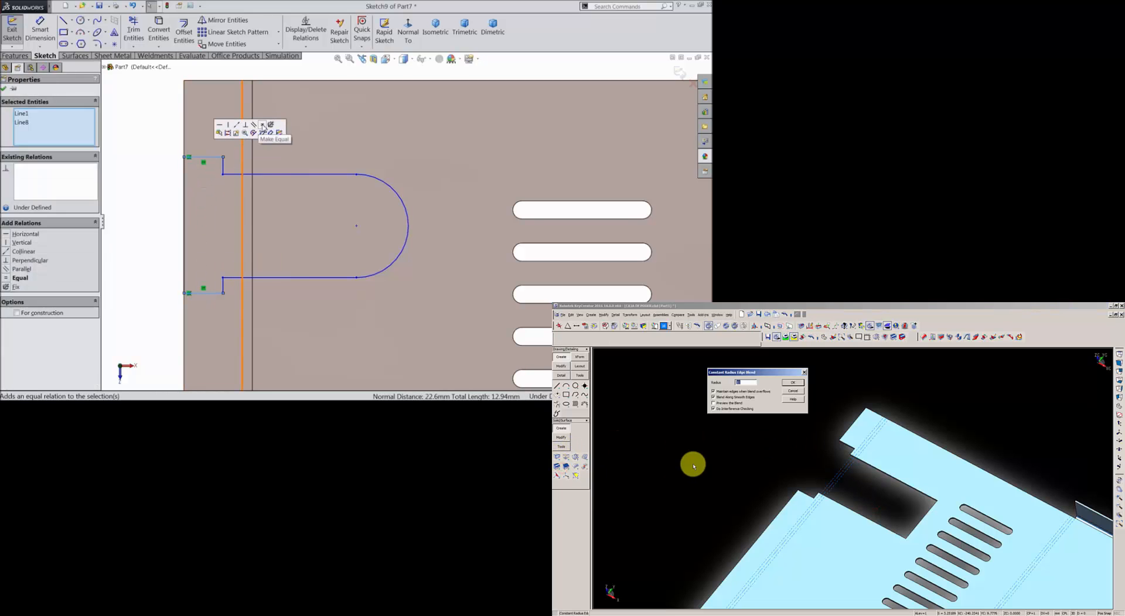
click(261, 134)
key(Return)
- Make the notch sketch's two short vertical step lines equal in SolidWorks, and blend the notch's two inner corners in KeyCreator
click(224, 166)
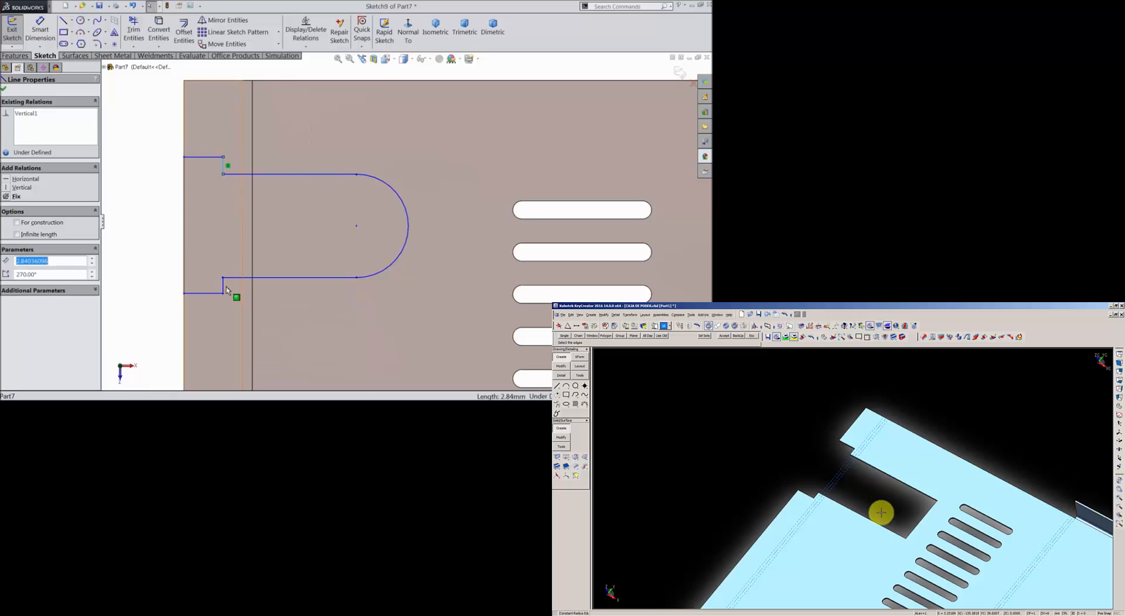
click(890, 518)
ctrl+click(223, 287)
click(909, 544)
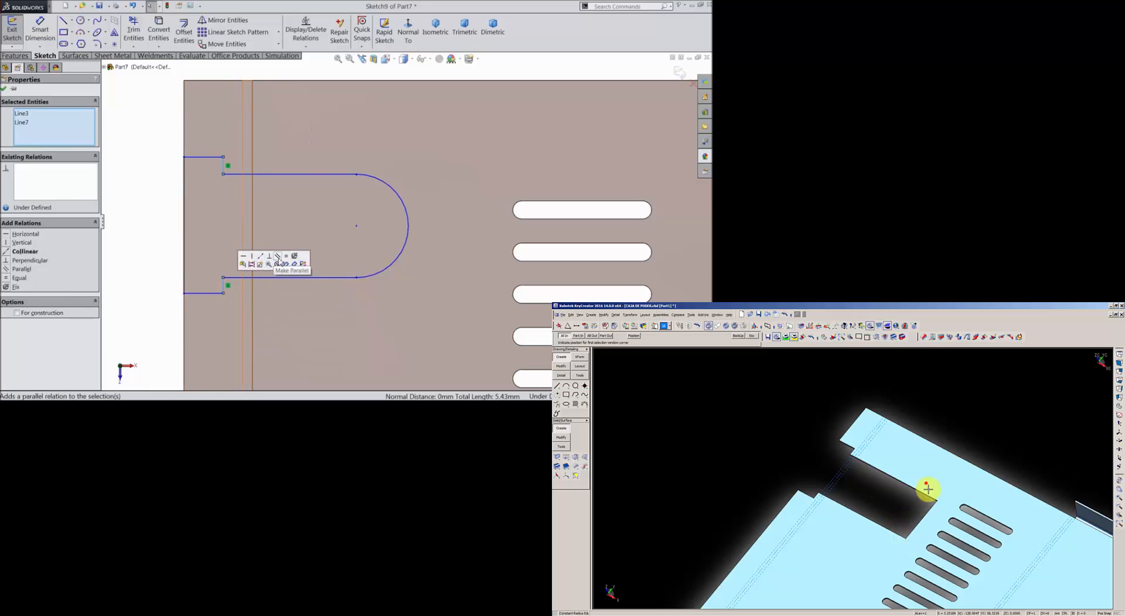
click(287, 258)
click(942, 508)
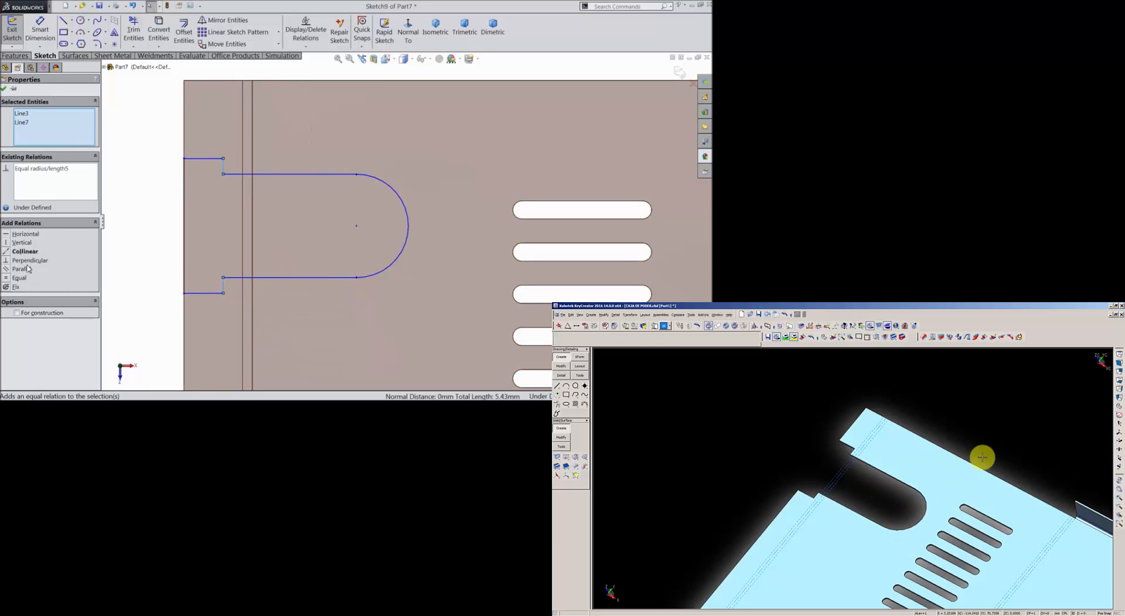
- Dimension the notch arc's centre 36 mm from the lip's outer edge in SolidWorks, and bend the longer lip section in KeyCreator
key(alt+a)
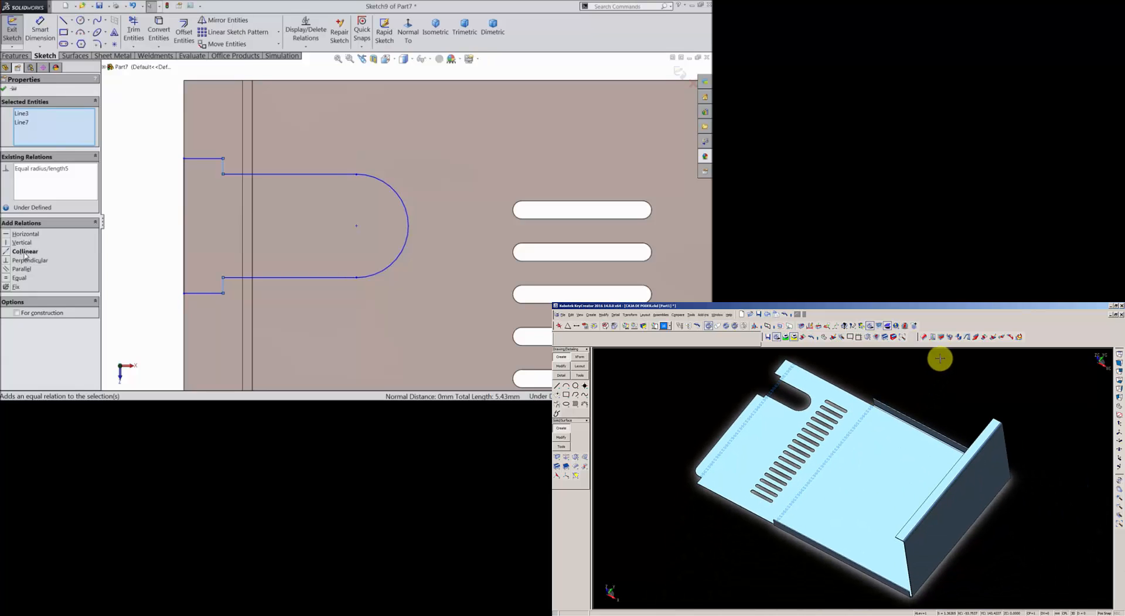
click(982, 339)
key(Escape)
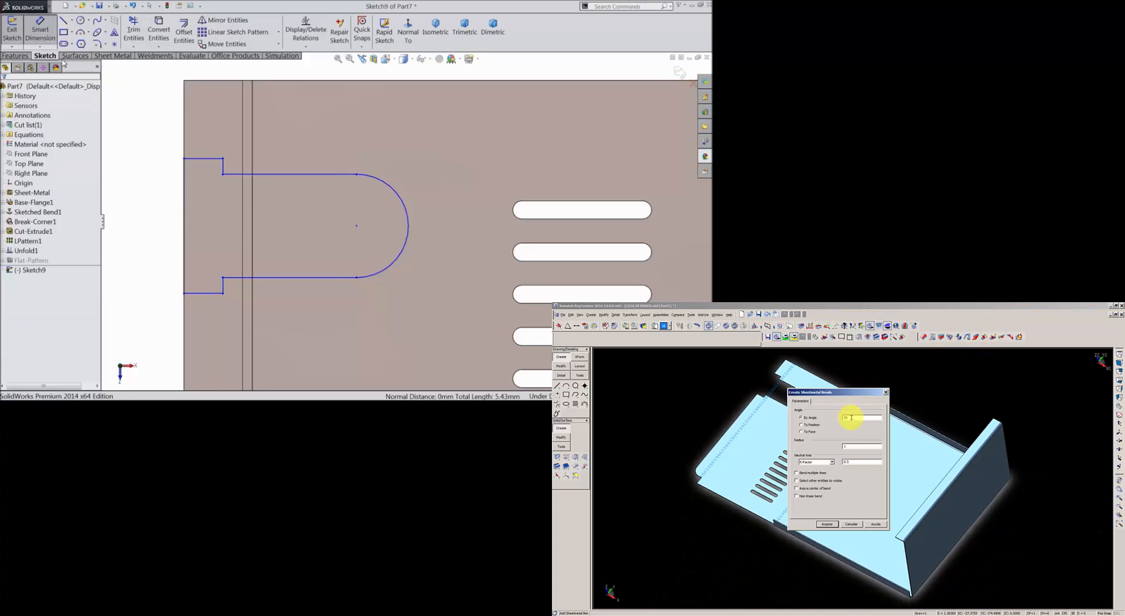
click(356, 227)
key(Return)
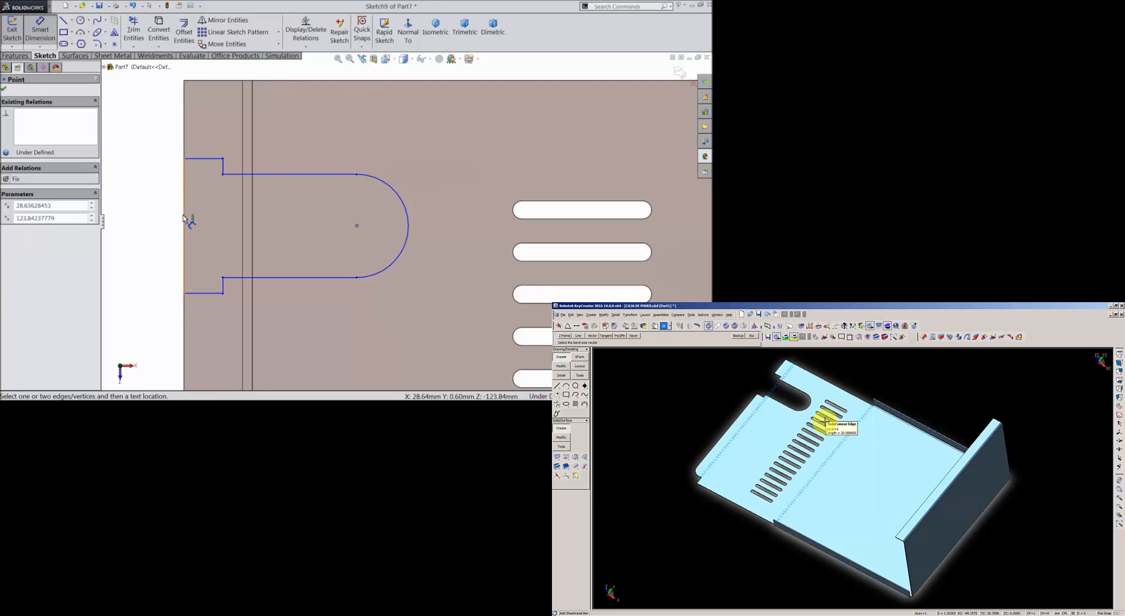
click(827, 449)
click(184, 217)
click(270, 325)
text(36)
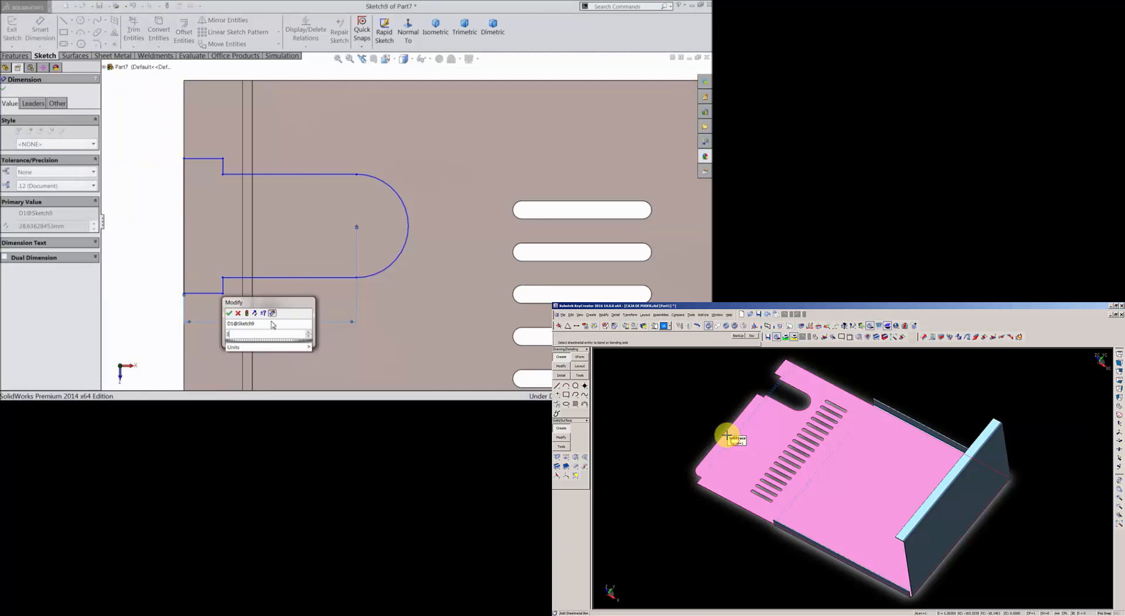
click(229, 313)
click(757, 428)
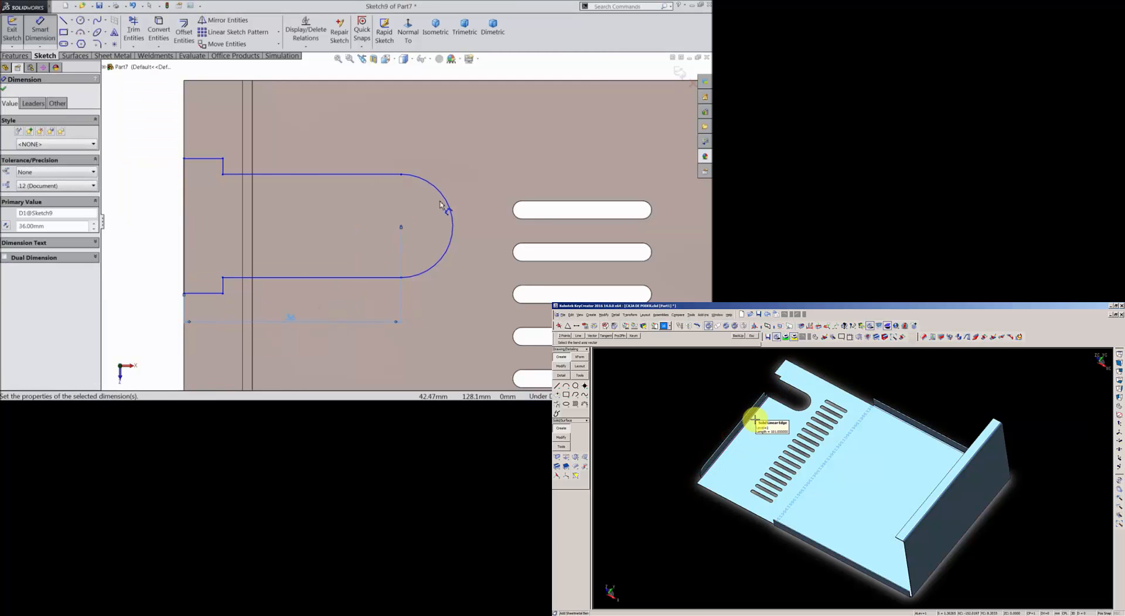
- Set the notch arc's radius to 10 mm in SolidWorks, and bend the short lip section and the slotted wall in KeyCreator
click(780, 370)
click(445, 198)
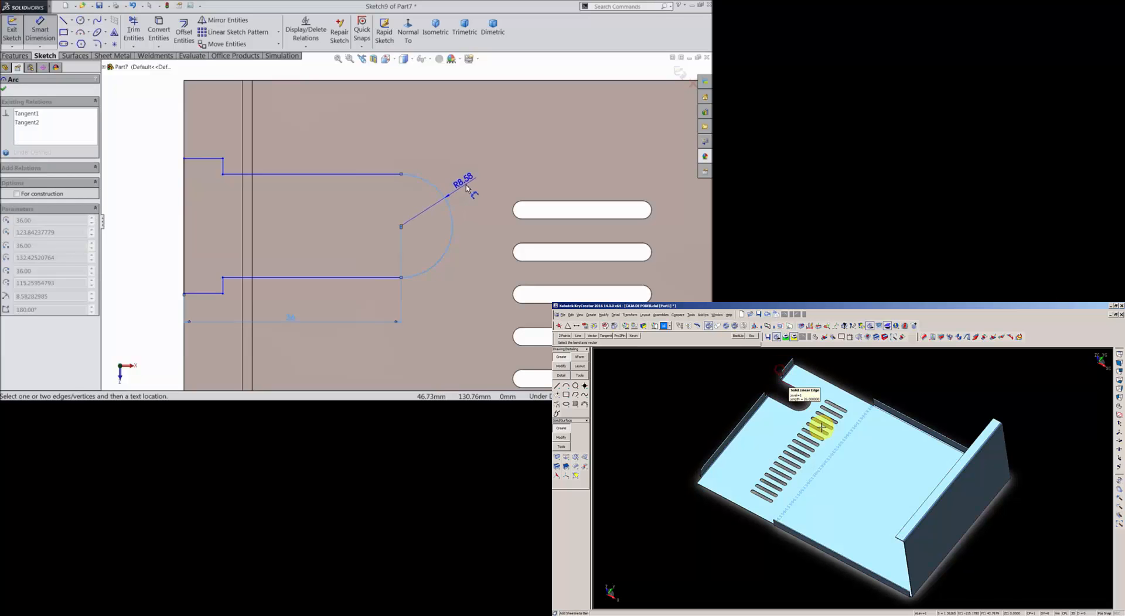
click(466, 187)
text(10)
click(836, 456)
key(Return)
click(762, 439)
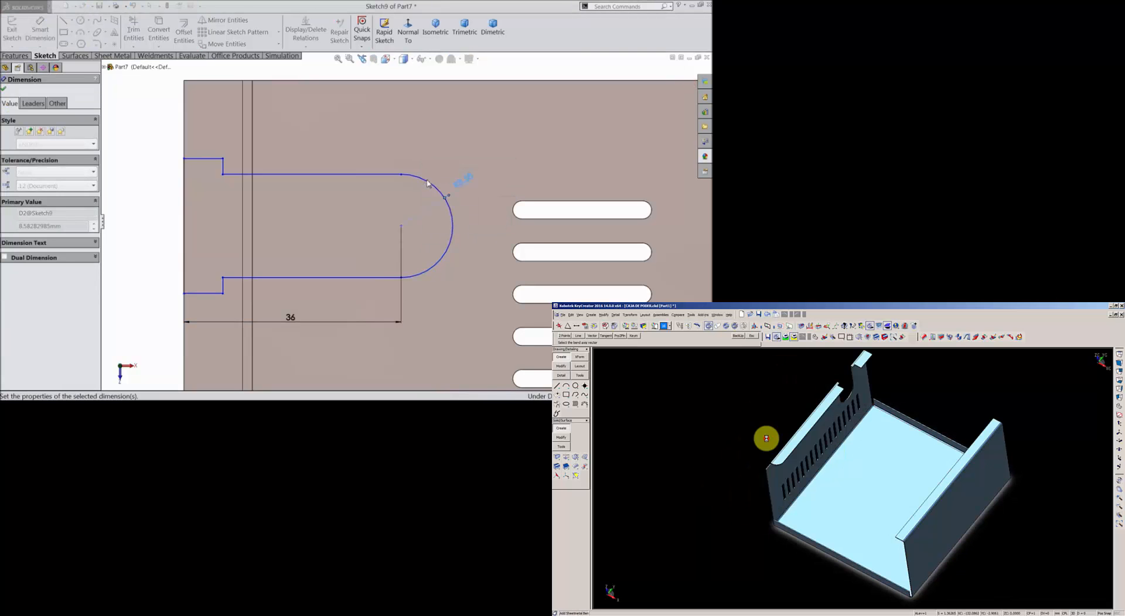
- Dimension the notch's upper long line 20 mm from the wall's nearby edge in the SolidWorks sketch
click(312, 167)
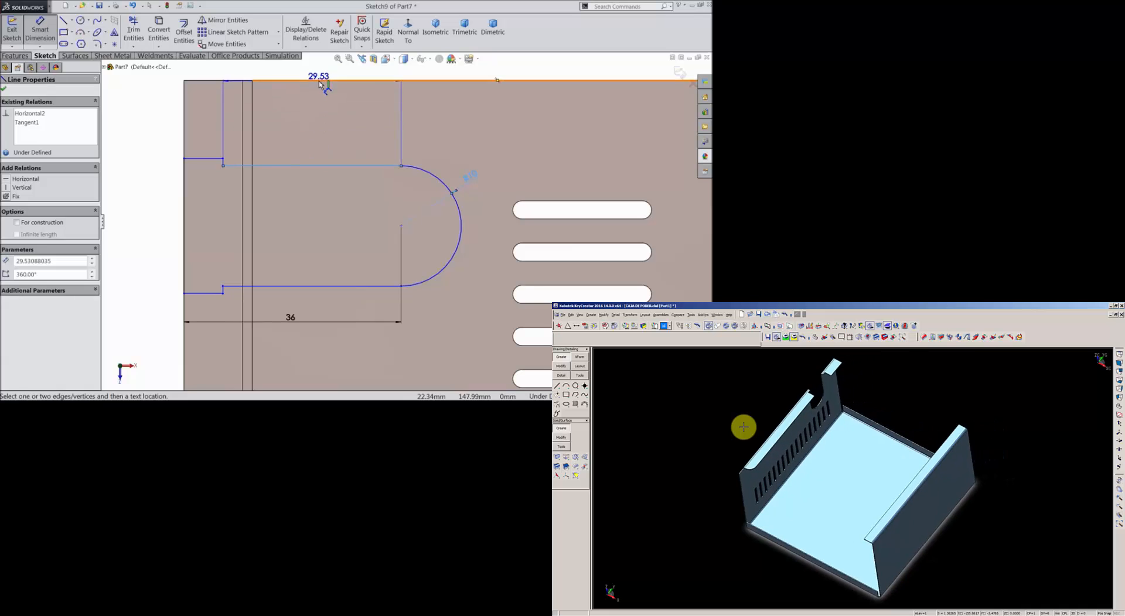
click(316, 80)
click(322, 119)
text(20)
scroll(732, 430, up, 2)
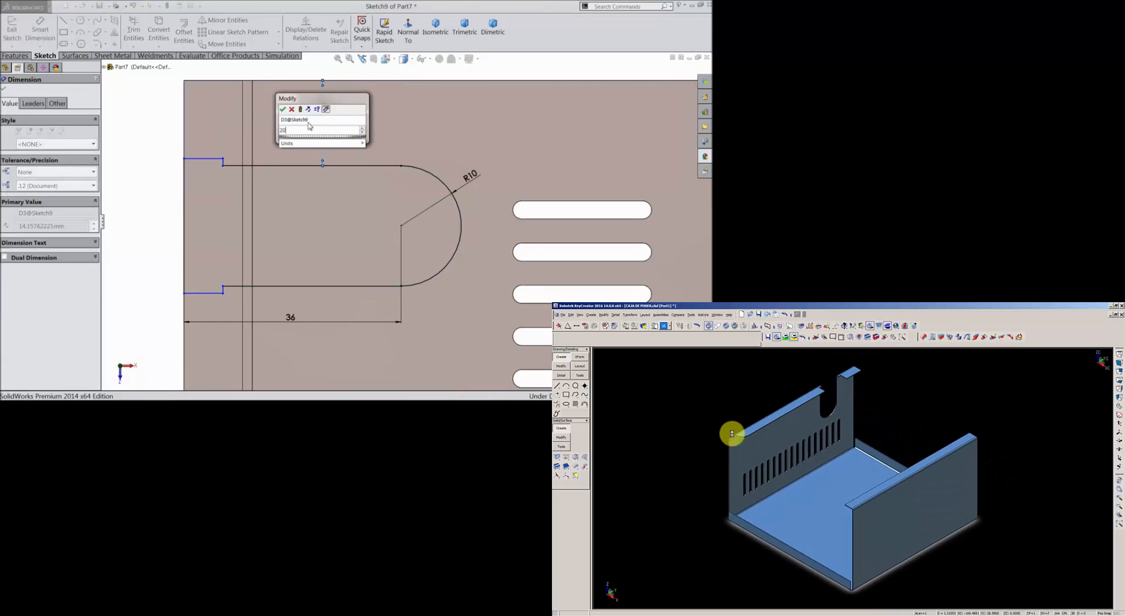
click(283, 109)
scroll(384, 290, up, 2)
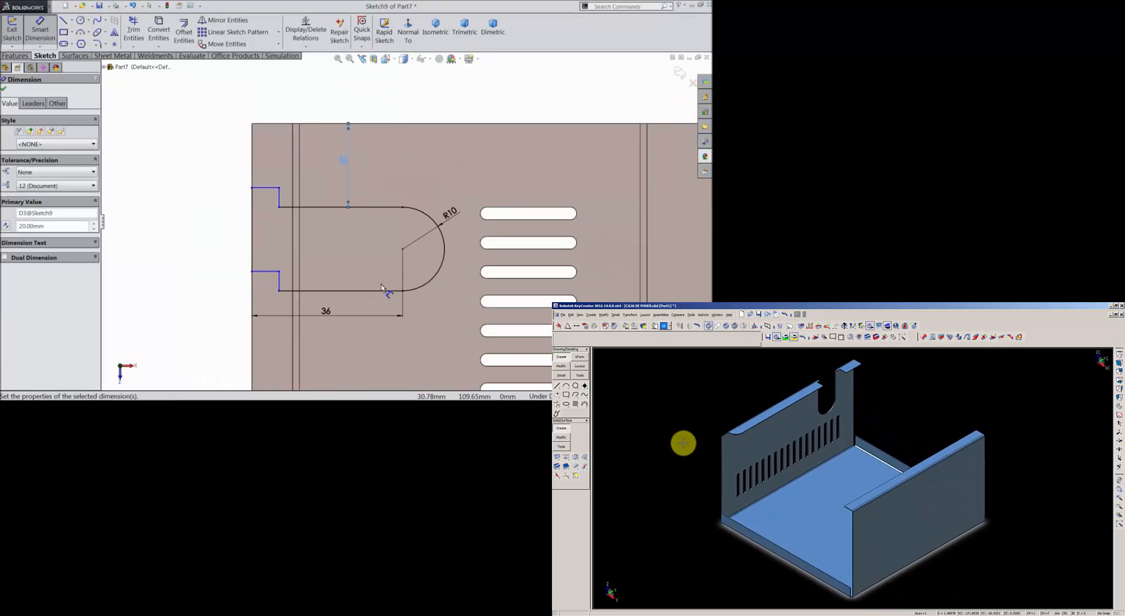
scroll(387, 320, up, 3)
scroll(386, 325, down, 3)
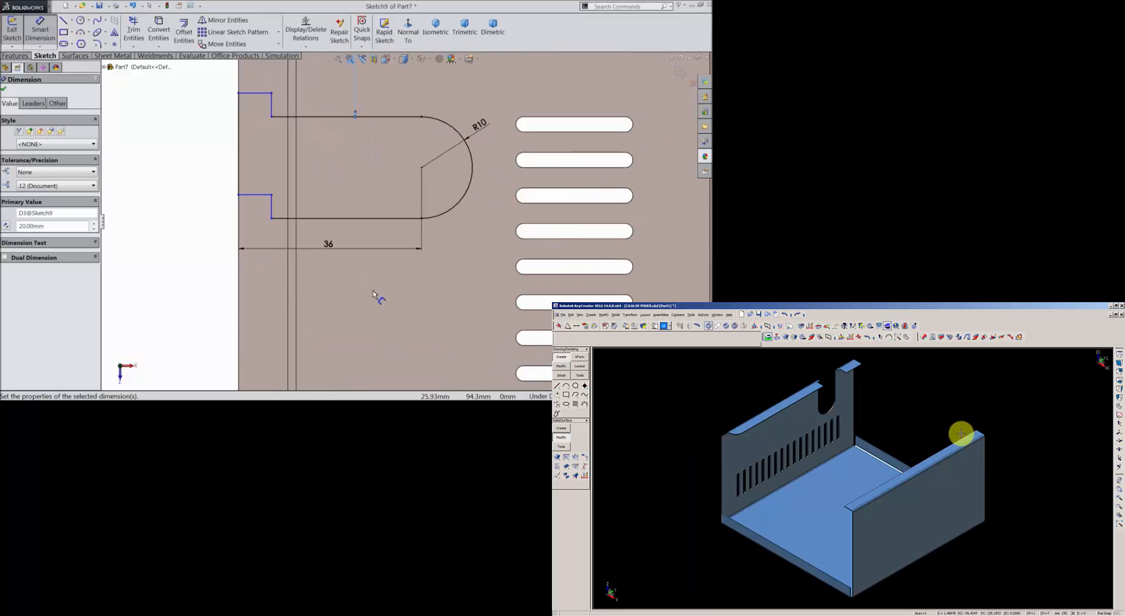
mouse_move(1035, 521)
middle_down()
mouse_move(734, 525)
mouse_move(825, 544)
middle_up()
click(4, 91)
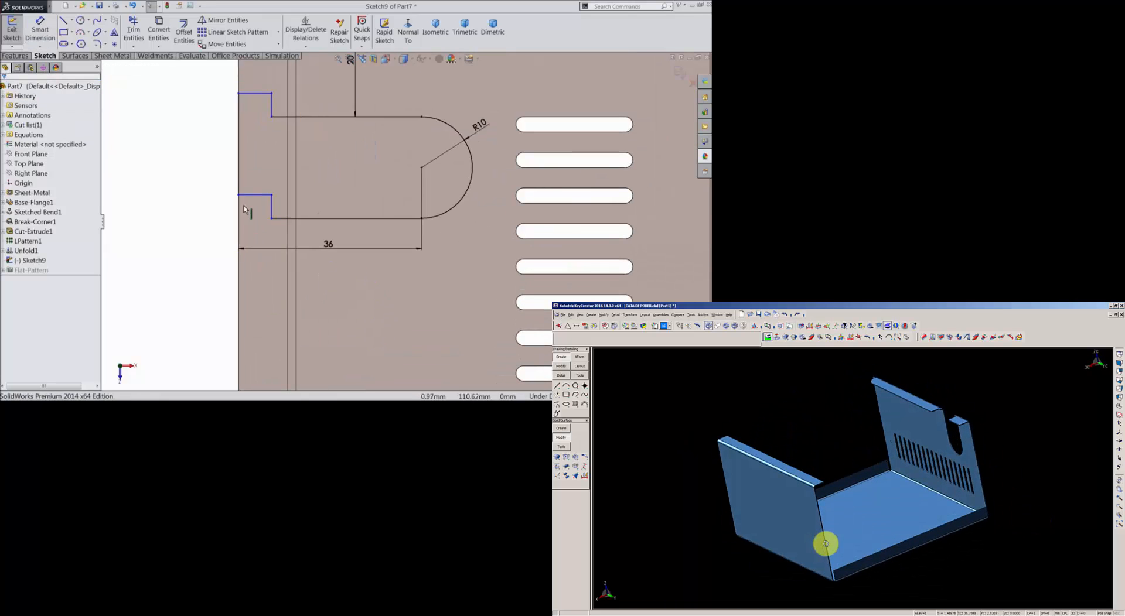
- Move the lower step's corner below the notch's lower long line in SolidWorks, and bring the slotted wall into close view in KeyCreator
drag(272, 196, 273, 199)
middle_drag(825, 544, 798, 435)
drag(273, 199, 271, 221)
middle_drag(799, 435, 821, 424)
drag(271, 220, 268, 239)
drag(957, 495, 990, 538)
scroll(326, 241, up, 1)
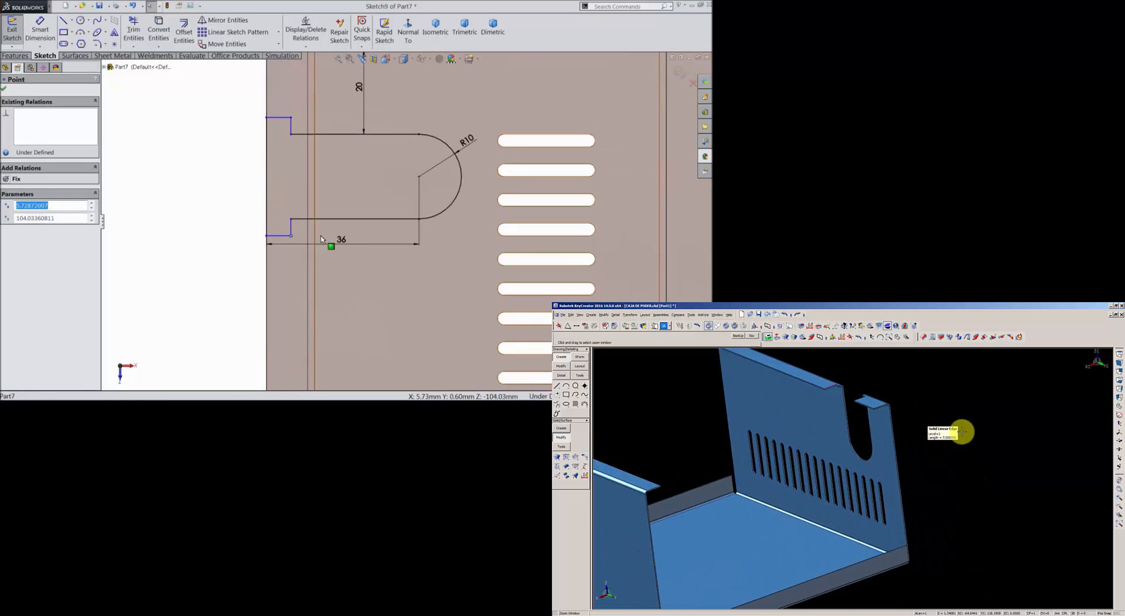
- Dimension the notch's upper vertical step line as 3 mm in SolidWorks, and open the sheet metal flange settings in KeyCreator
click(40, 32)
click(966, 337)
scroll(316, 154, down, 1)
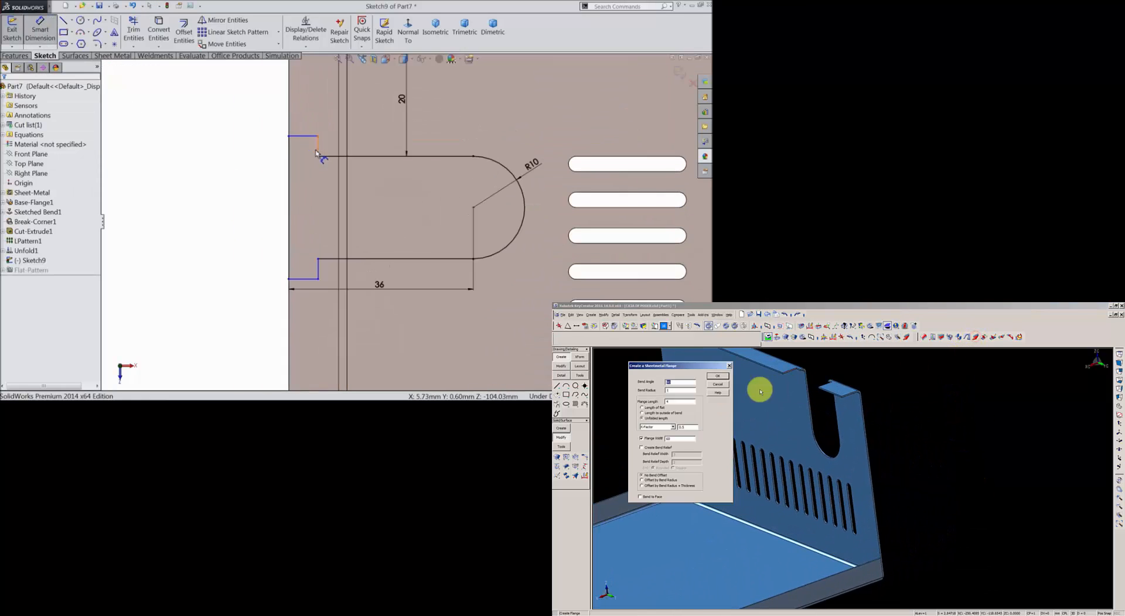
click(319, 149)
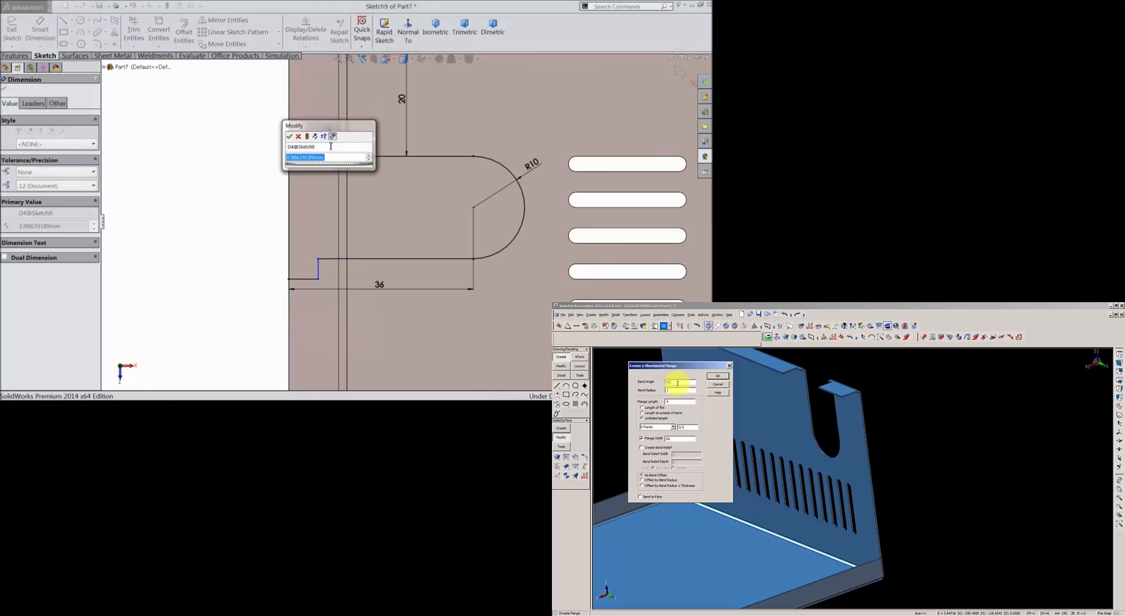
text(3)
key(Return)
- Dimension the notch's upper lip line as 7 mm in SolidWorks, and fill in the flange's angle, length and width in KeyCreator
click(308, 142)
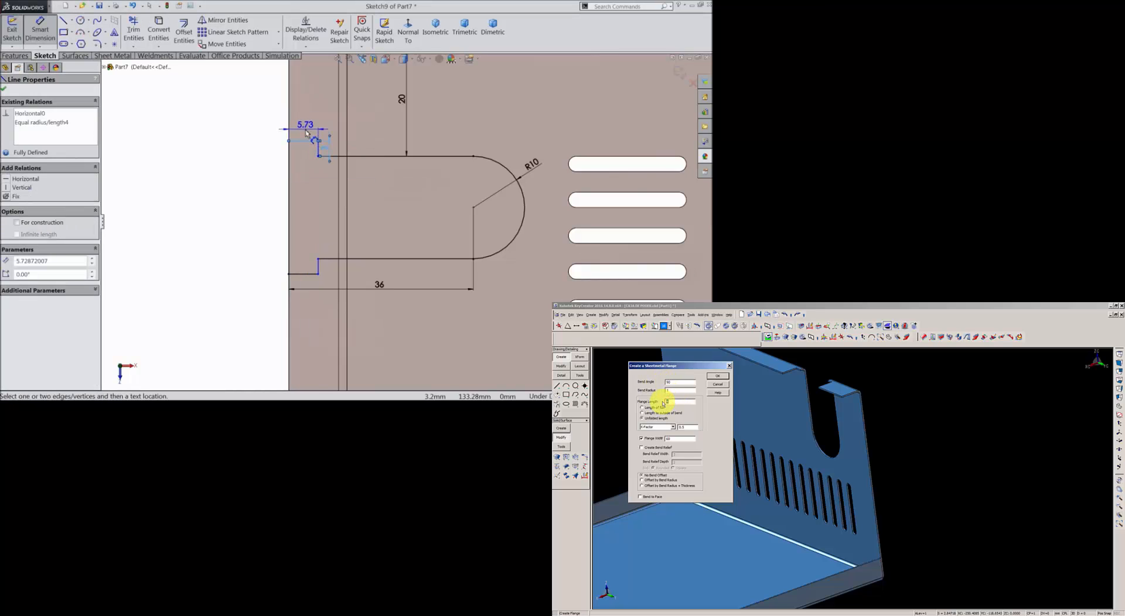
click(307, 126)
text(7)
key(Return)
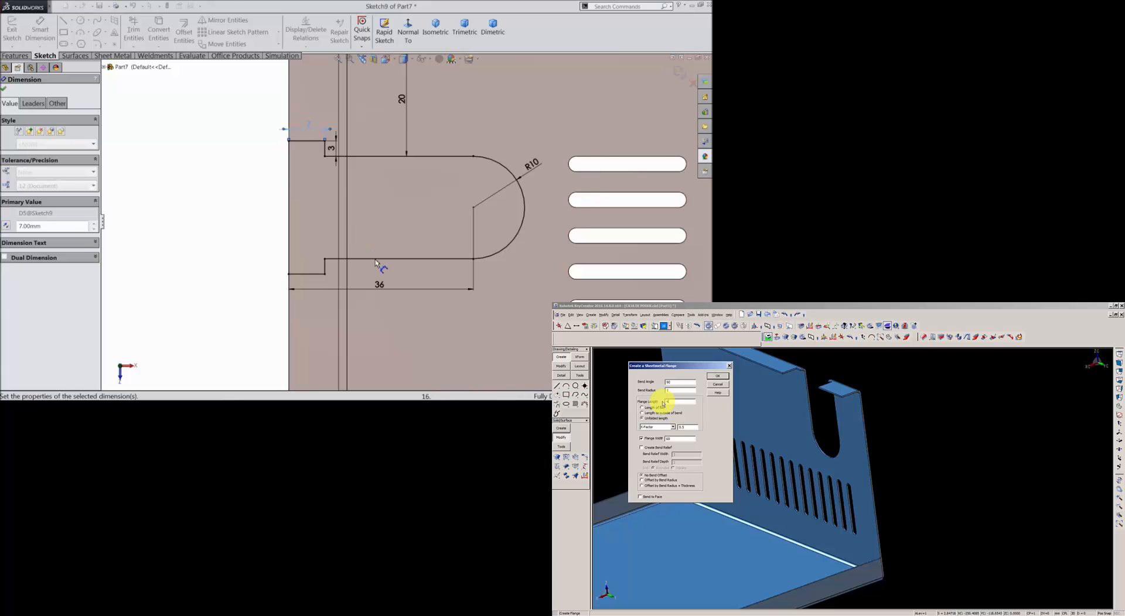
scroll(422, 256, up, 1)
click(674, 439)
scroll(513, 225, down, 1)
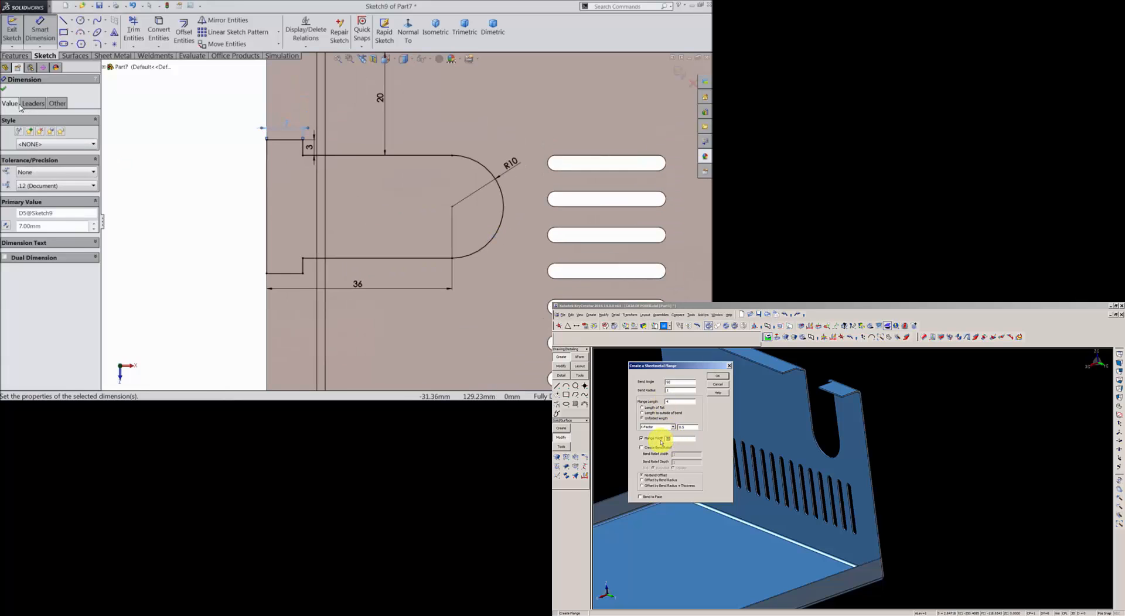
click(4, 90)
- Extrude-cut the notch profile with depth linked to thickness in SolidWorks, and create the flange on the slotted wall's vertical edge in KeyCreator
click(17, 56)
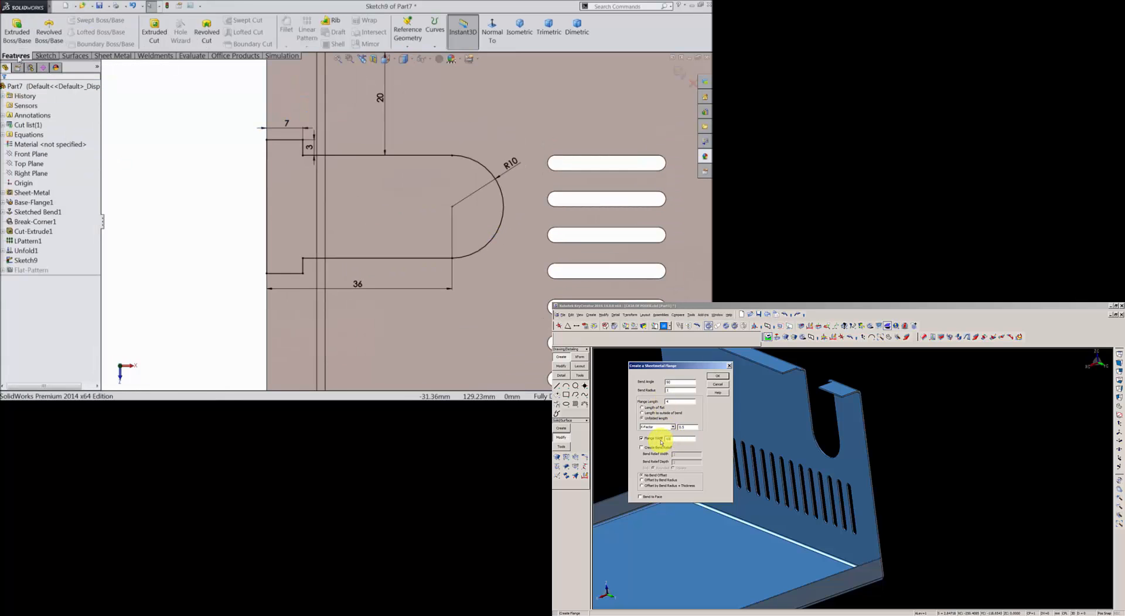
click(724, 375)
click(154, 34)
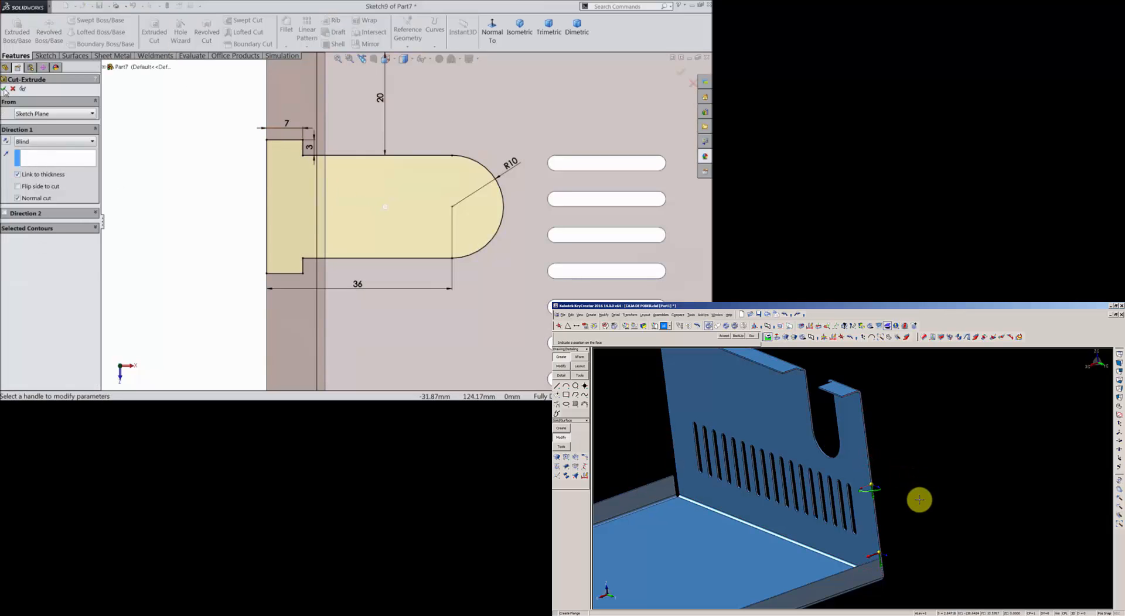
key(Return)
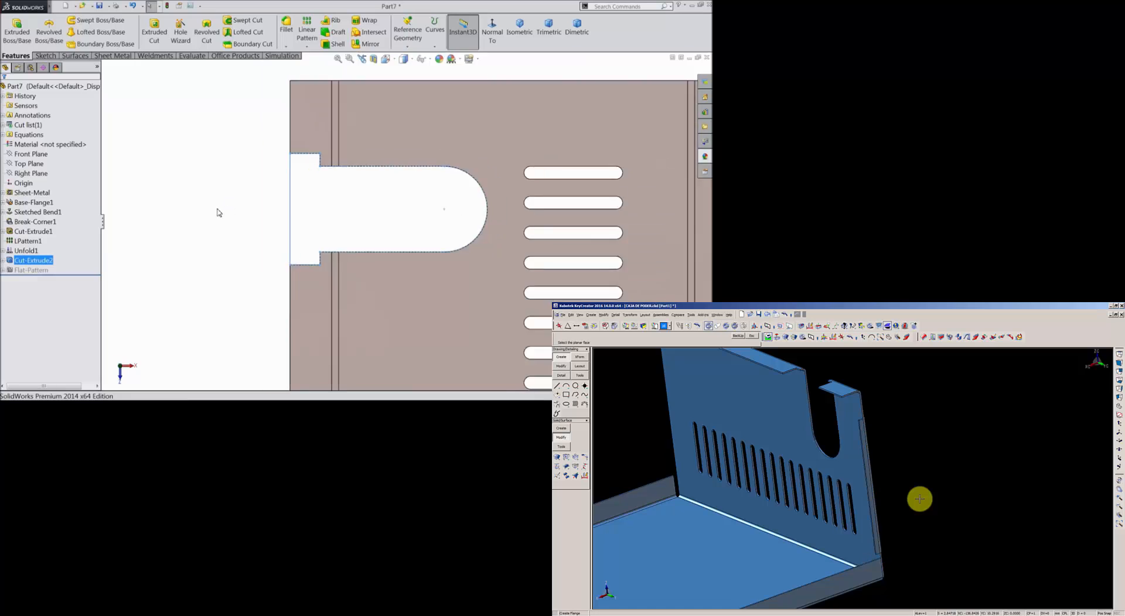
- Call up Fold with the central base face fixed in SolidWorks, and bring the new flange's lower end into close view in KeyCreator
scroll(253, 240, up, 4)
middle_drag(296, 246, 324, 209)
middle_drag(947, 517, 916, 397)
scroll(505, 256, down, 4)
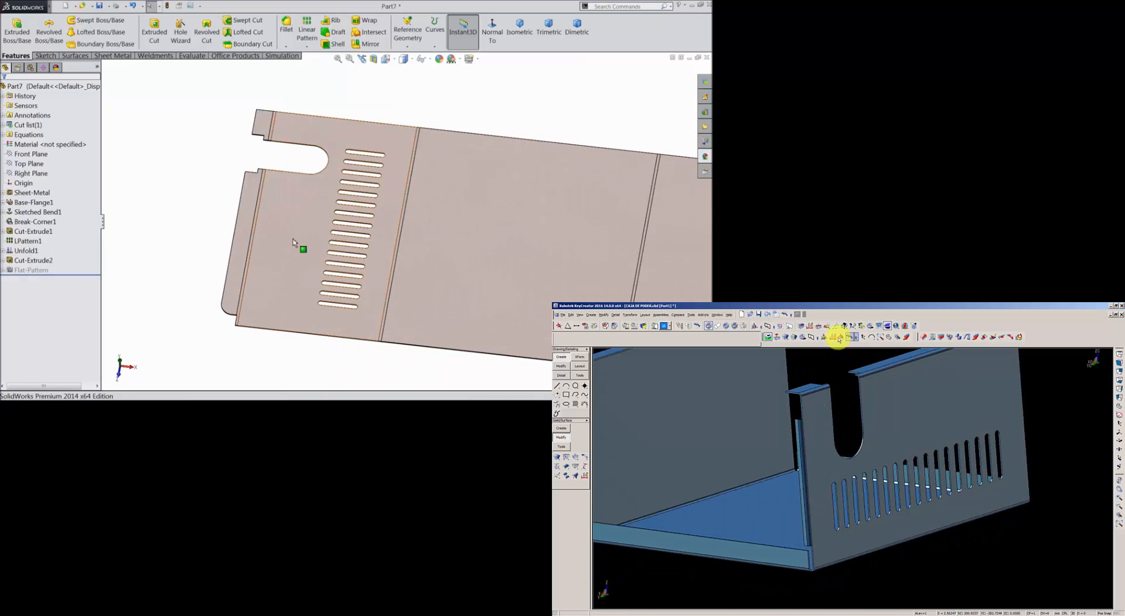
click(766, 326)
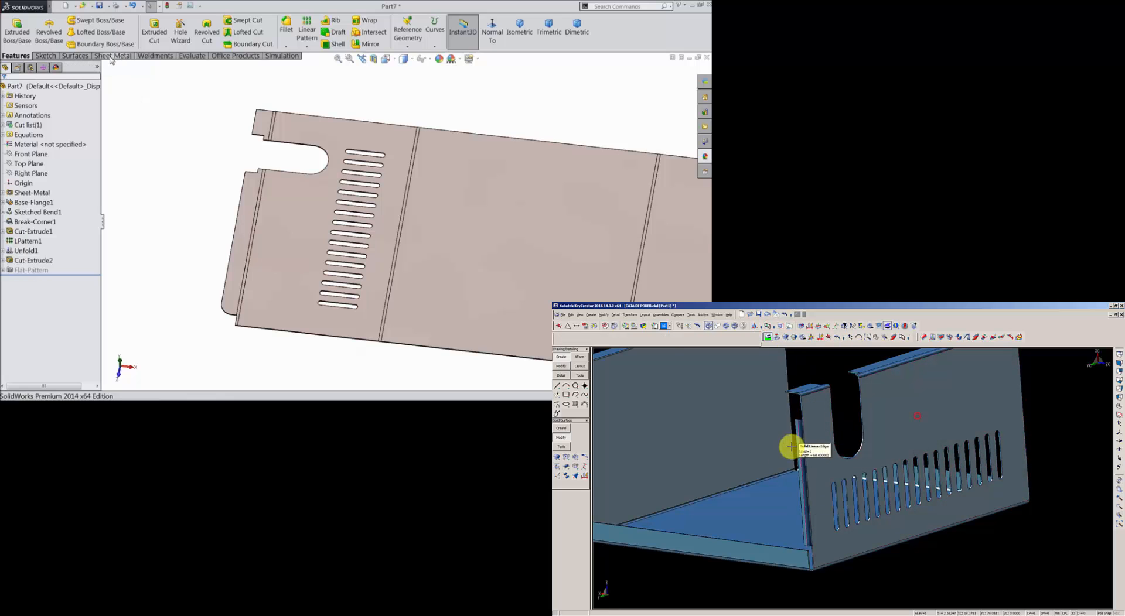
click(113, 56)
click(852, 577)
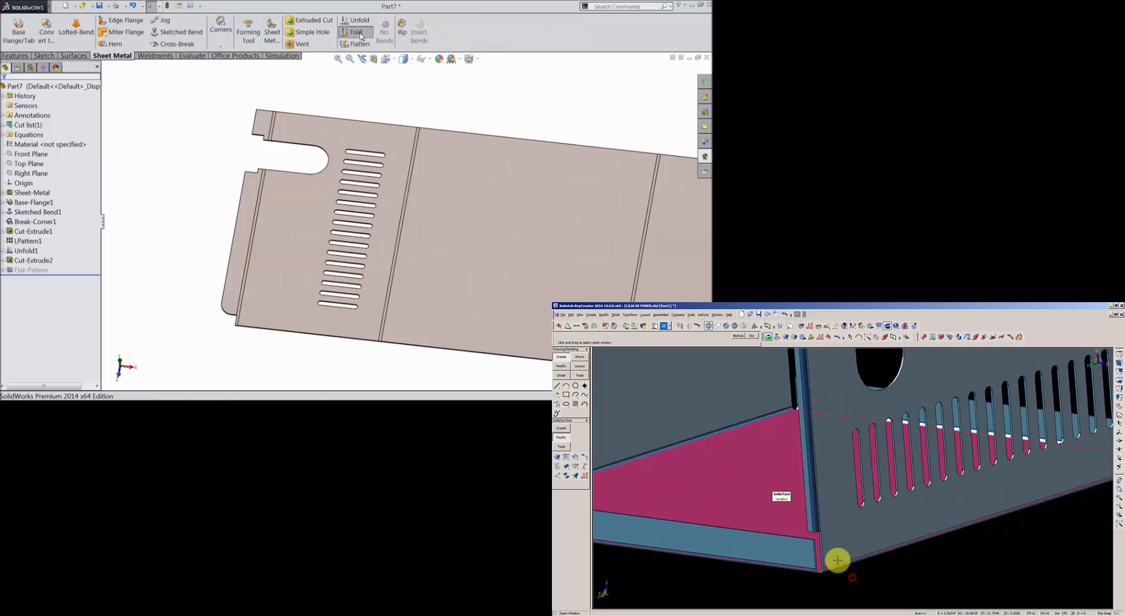
click(356, 32)
click(750, 567)
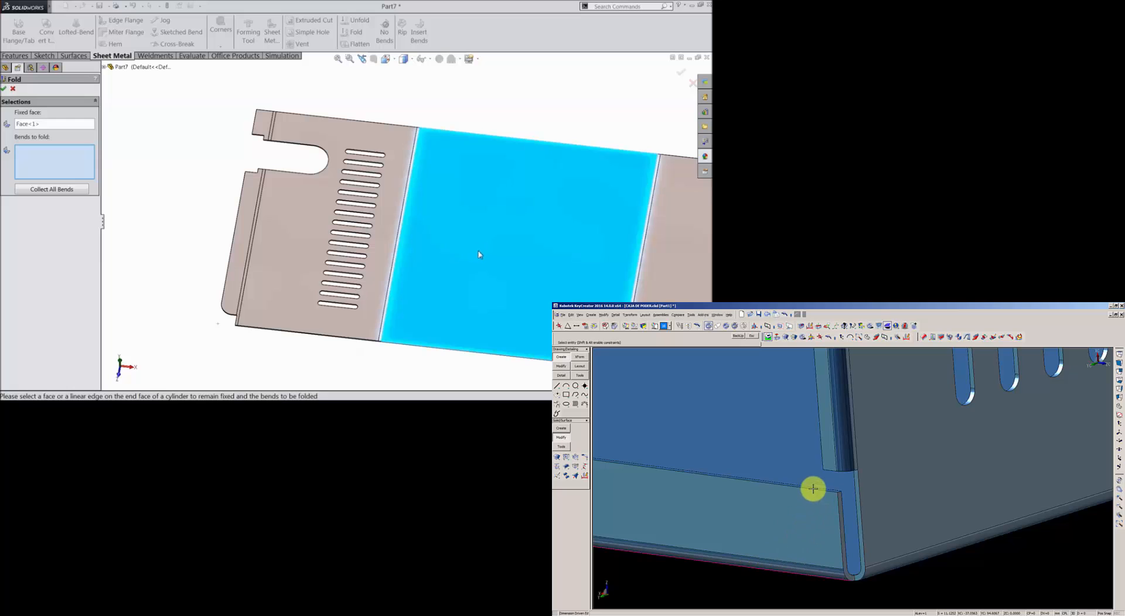
- Fold the wall bend and the notched lip bend back up in SolidWorks, and pick the flange's lower end for a dimension in KeyCreator
click(827, 471)
scroll(375, 261, down, 4)
scroll(760, 541, down, 4)
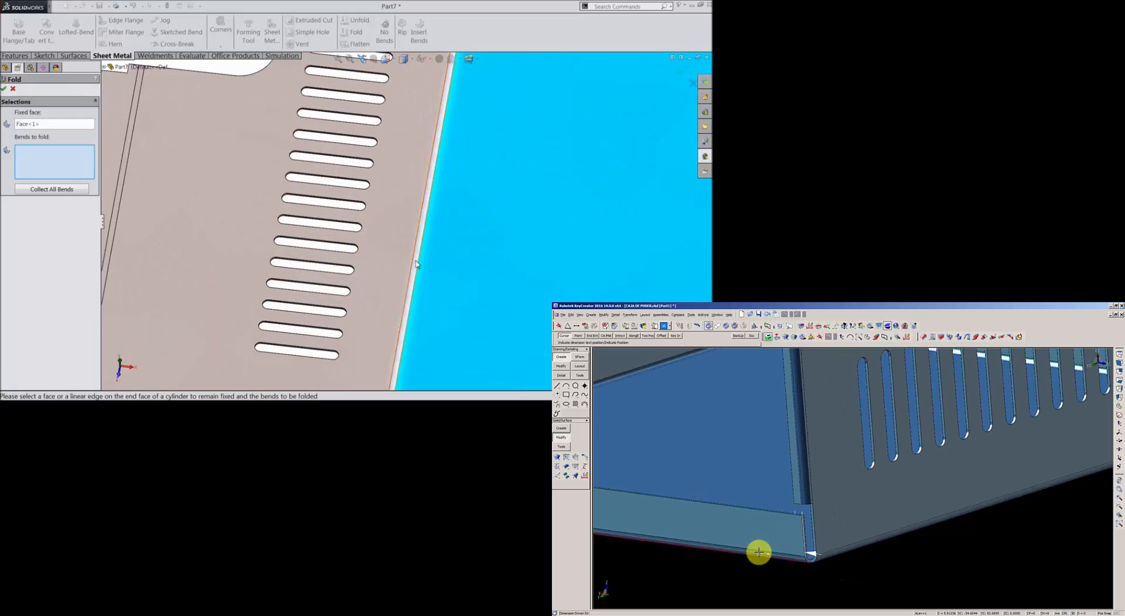
click(416, 262)
middle_drag(758, 550, 771, 477)
scroll(379, 276, up, 3)
click(240, 260)
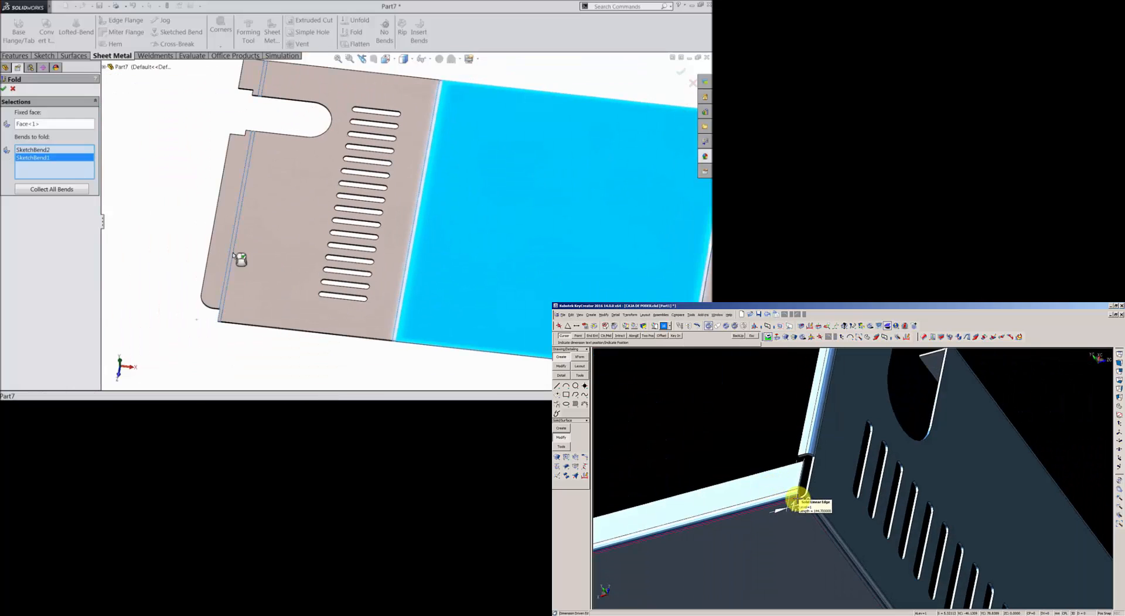
click(4, 89)
- Dimension the gap between the flange's lower end and the box's bottom edge in KeyCreator, and turn the refolded SolidWorks part towards the notched wall
right_click(831, 484)
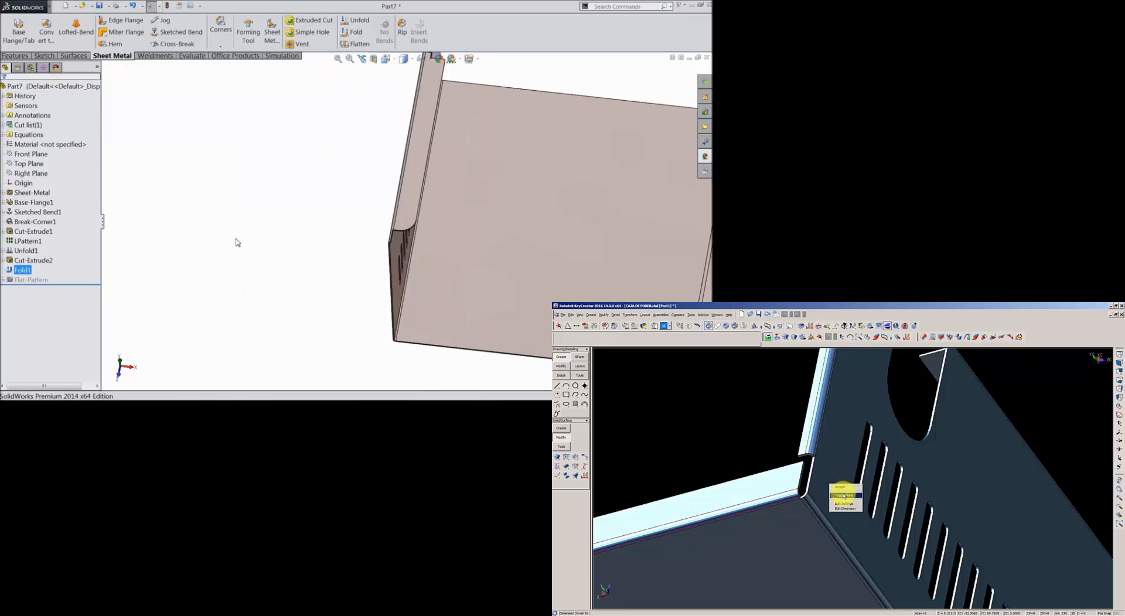
click(844, 496)
scroll(236, 239, up, 5)
middle_drag(314, 256, 291, 206)
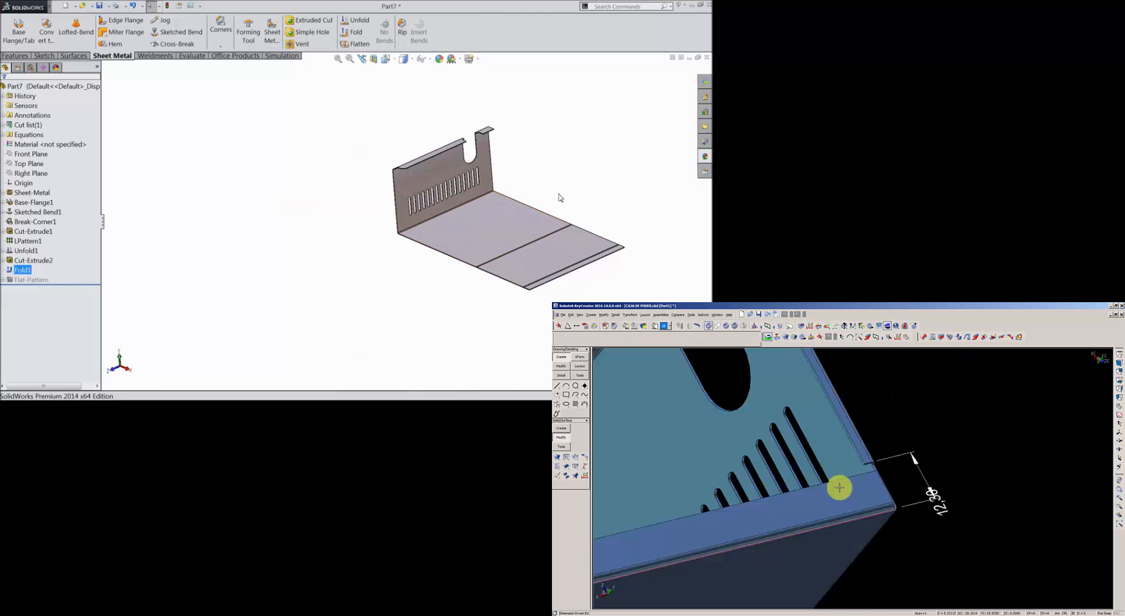
scroll(560, 198, down, 4)
click(960, 498)
middle_drag(454, 181, 373, 183)
click(940, 454)
- Shift the flange's lower end by editing its gap dimension in KeyCreator, and start an edge flange in SolidWorks
scroll(446, 185, up, 1)
scroll(447, 175, down, 3)
scroll(942, 451, down, 6)
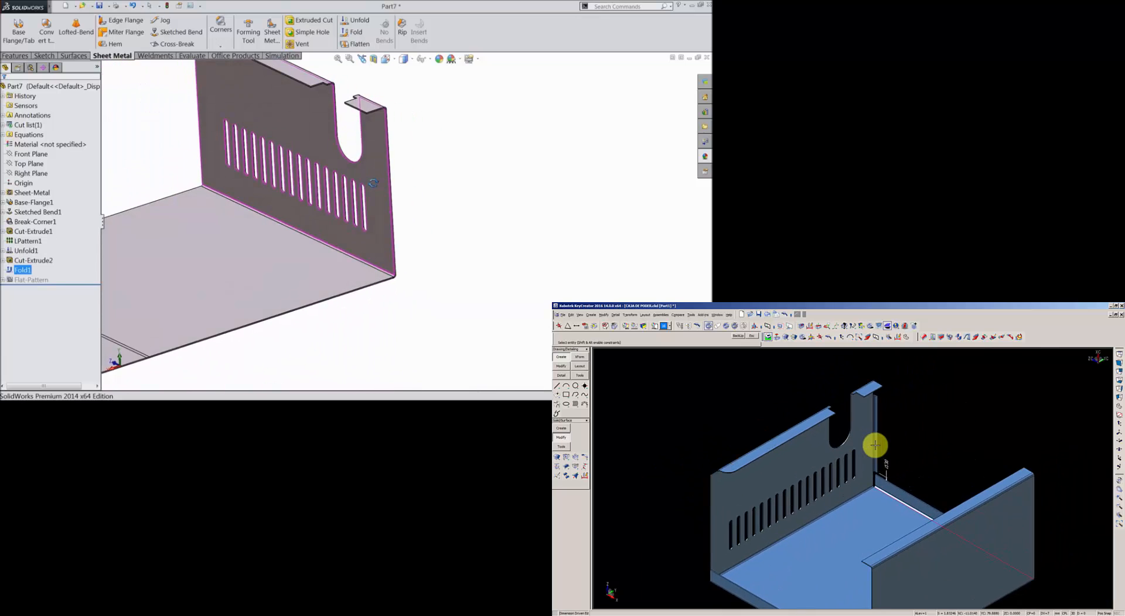
scroll(874, 445, up, 4)
scroll(381, 185, down, 4)
scroll(404, 198, up, 3)
click(894, 482)
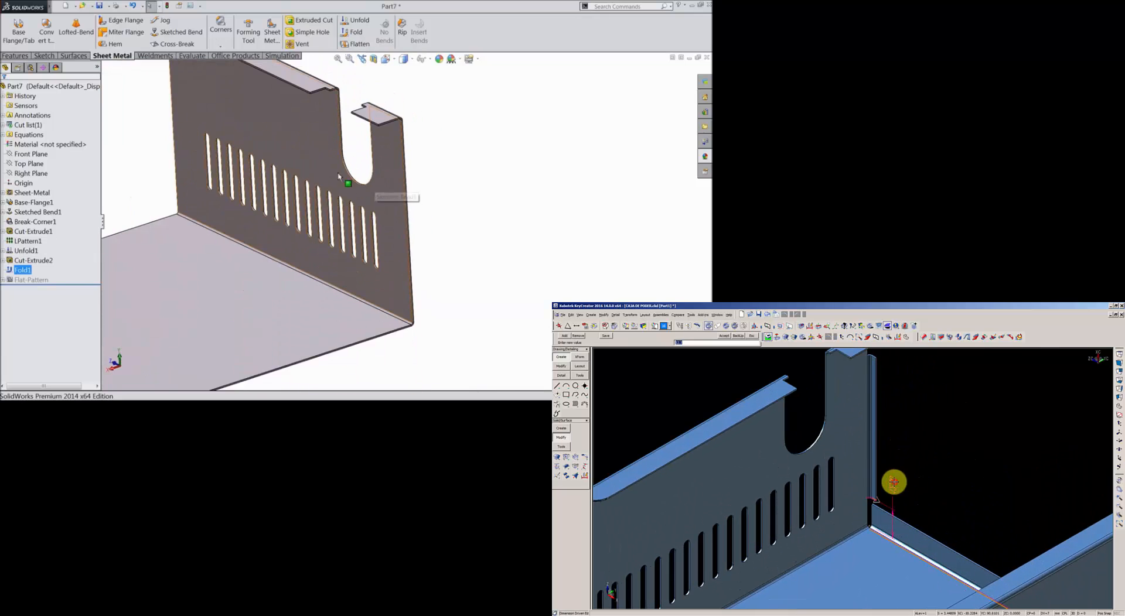
click(124, 25)
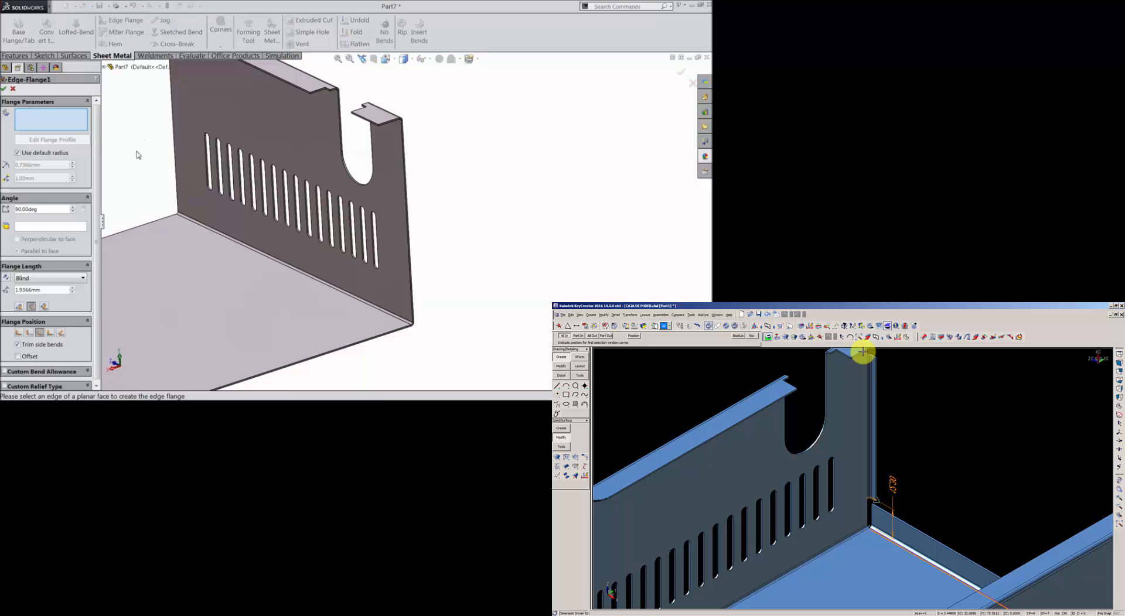
click(861, 352)
scroll(367, 175, down, 5)
click(890, 504)
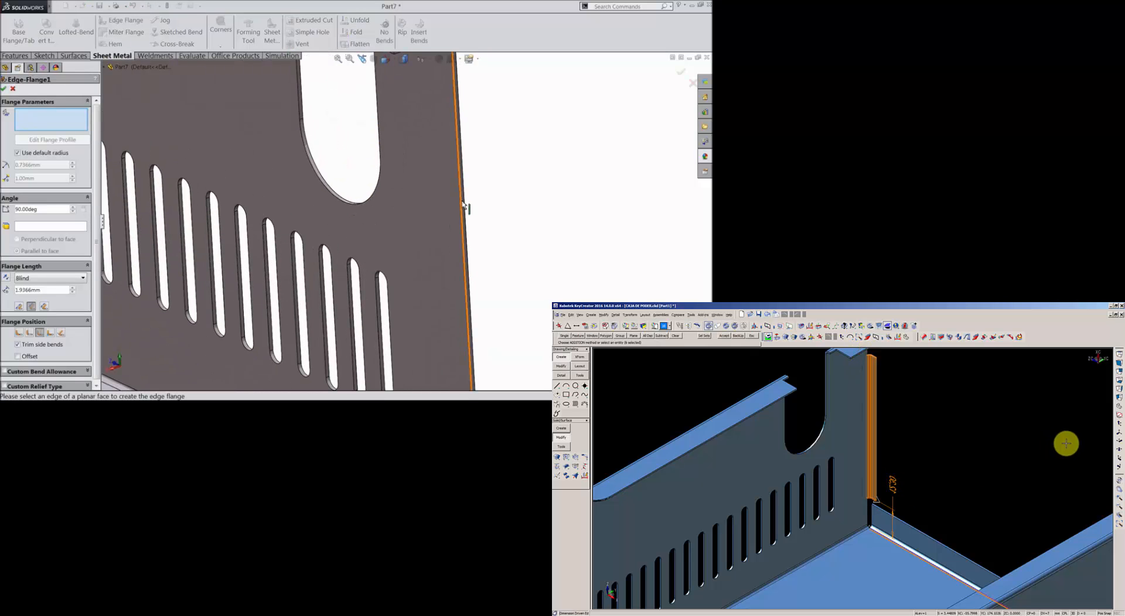
- Place an edge flange on the slotted wall's vertical edge in SolidWorks, and shorten its profile at the upper and lower ends
click(462, 206)
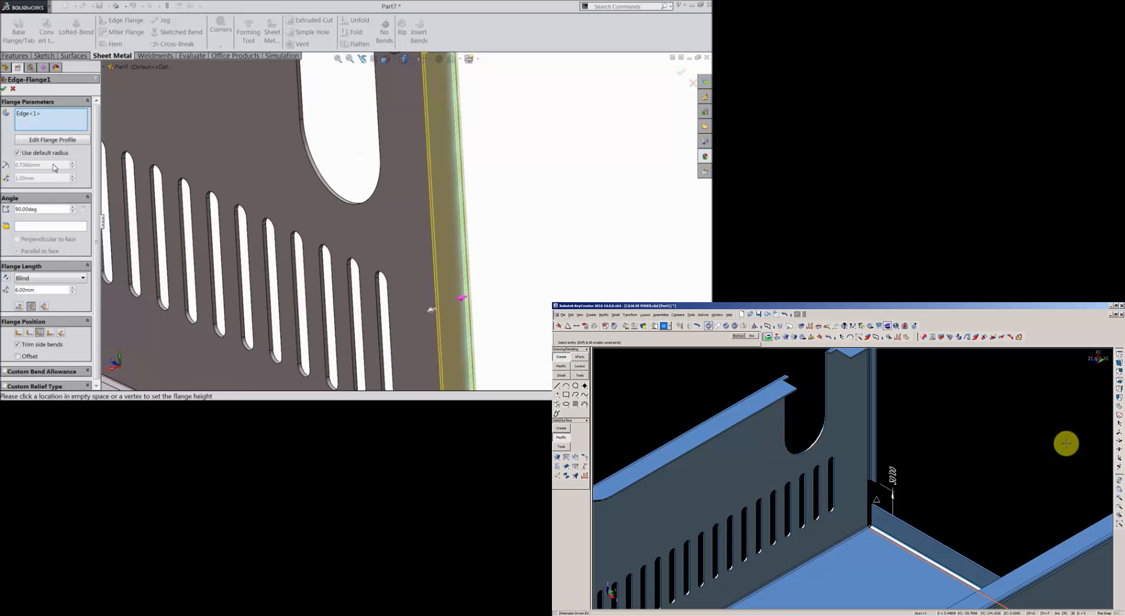
click(53, 141)
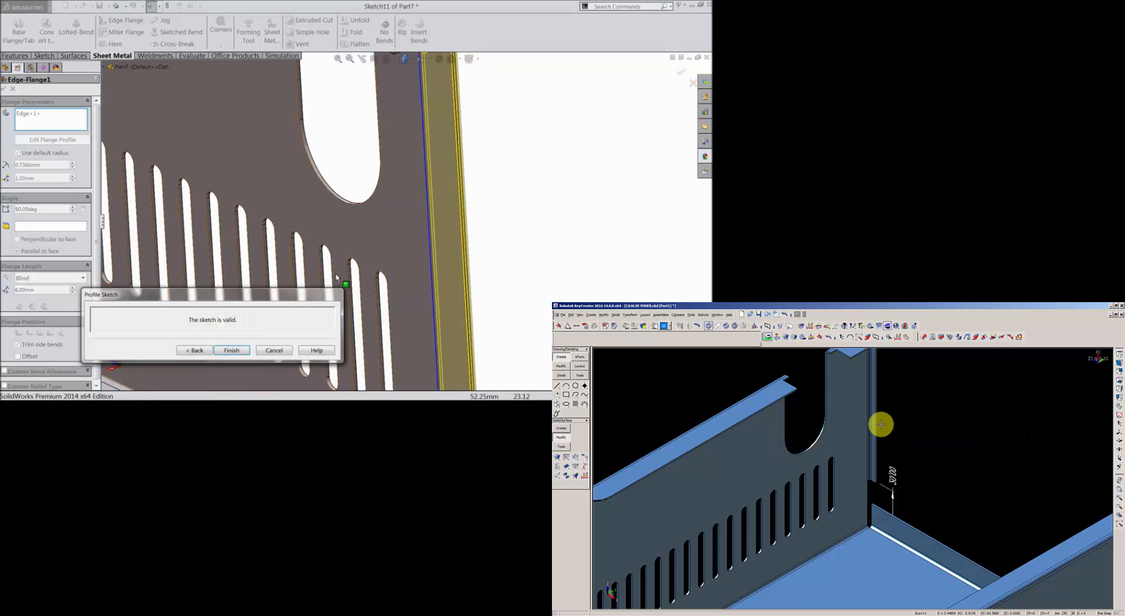
scroll(434, 127, down, 3)
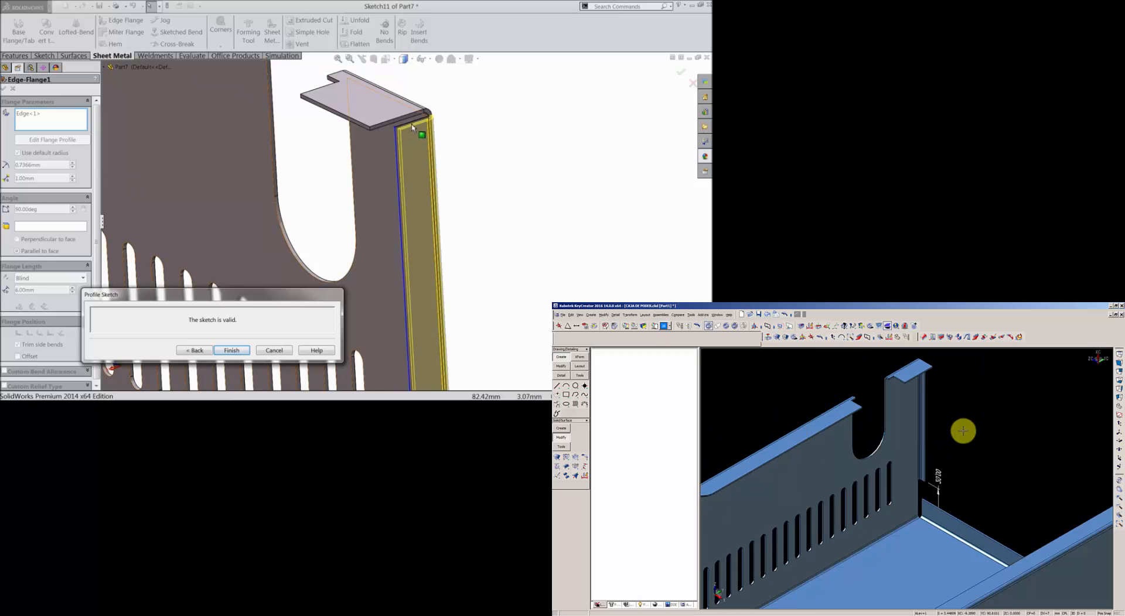
click(428, 232)
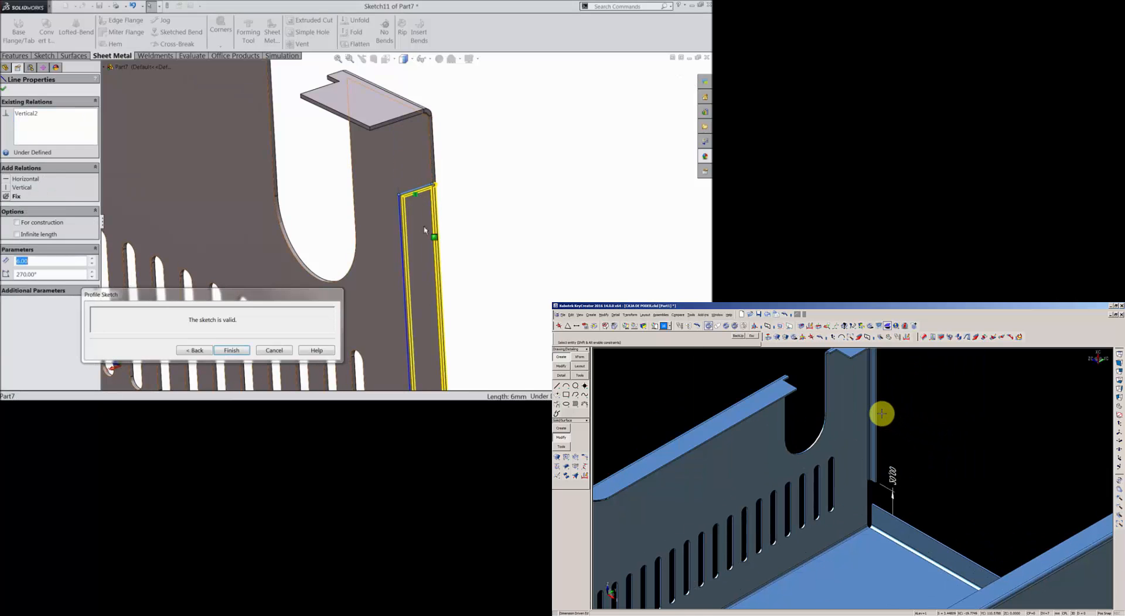
scroll(429, 247, up, 3)
scroll(417, 290, down, 5)
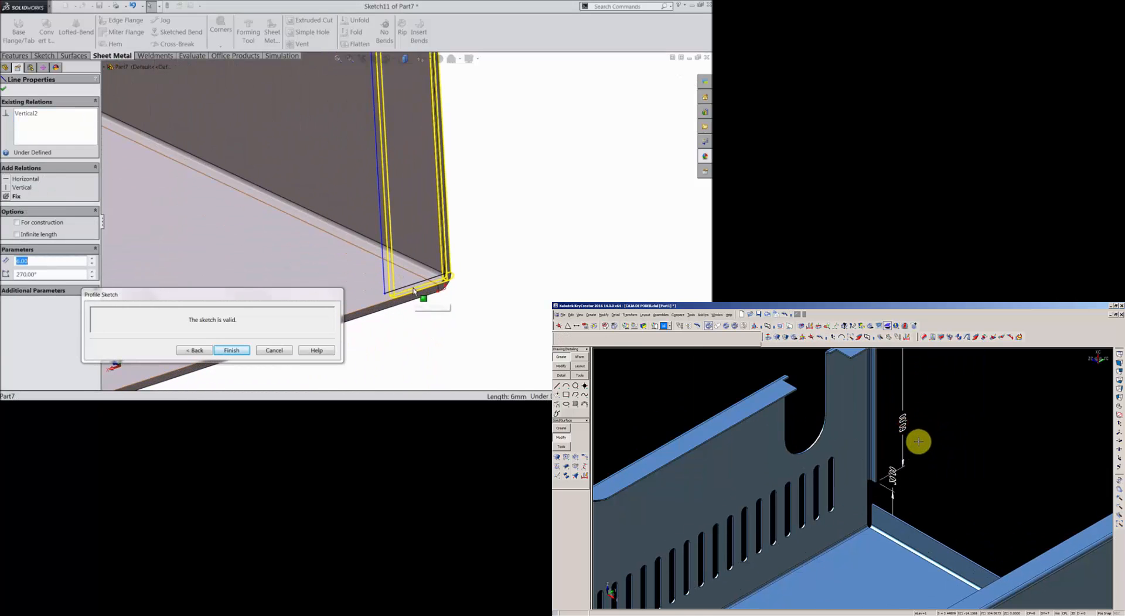
drag(415, 286, 405, 129)
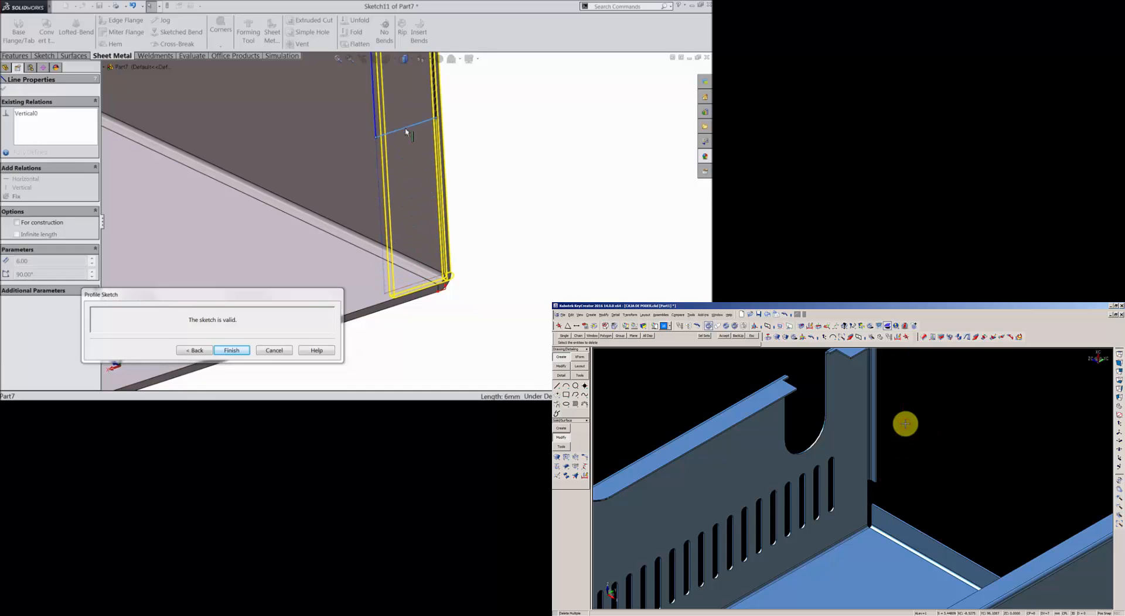
- Dimension the flange profile's short lower line as 4 mm in SolidWorks
click(45, 56)
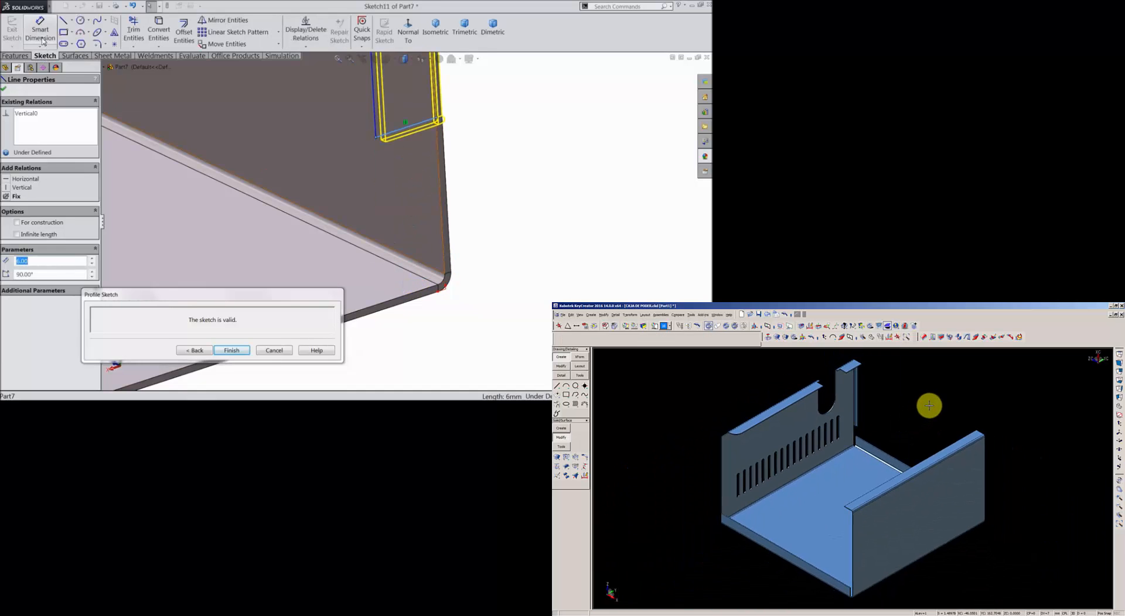
click(41, 30)
click(410, 132)
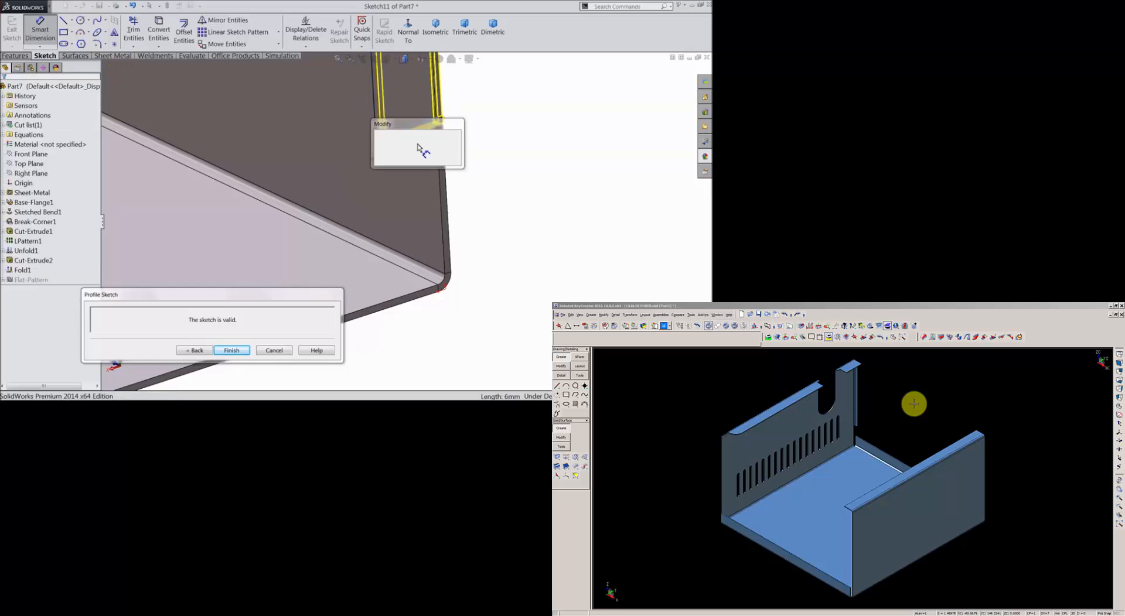
click(417, 146)
text(4)
key(Return)
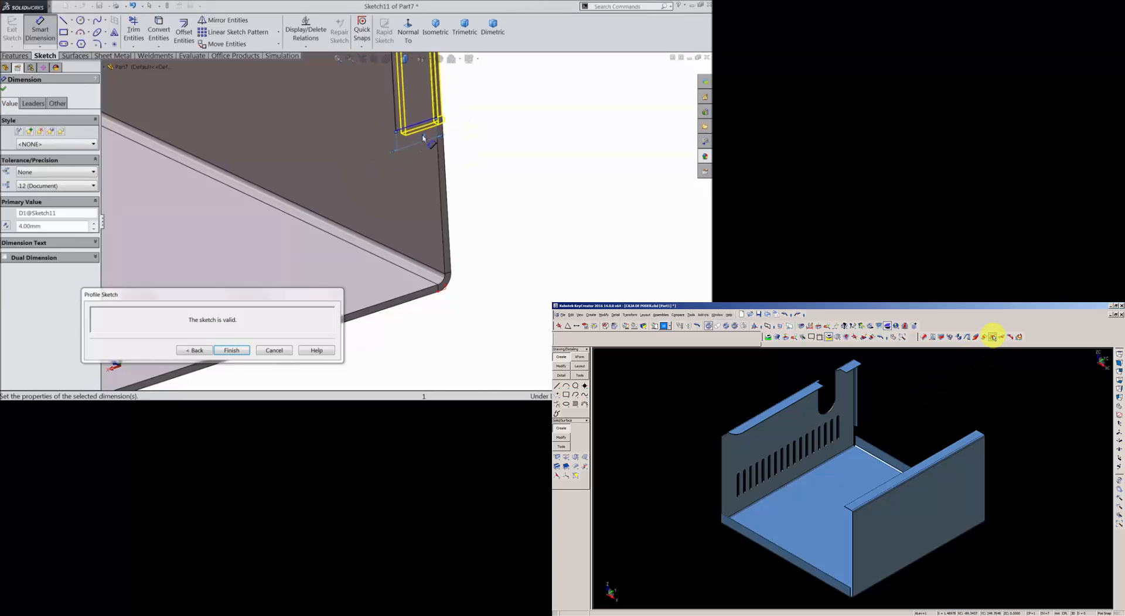
- Dimension the gap from the flange profile's lower line to the box's bottom edge as 20 mm in SolidWorks
click(417, 126)
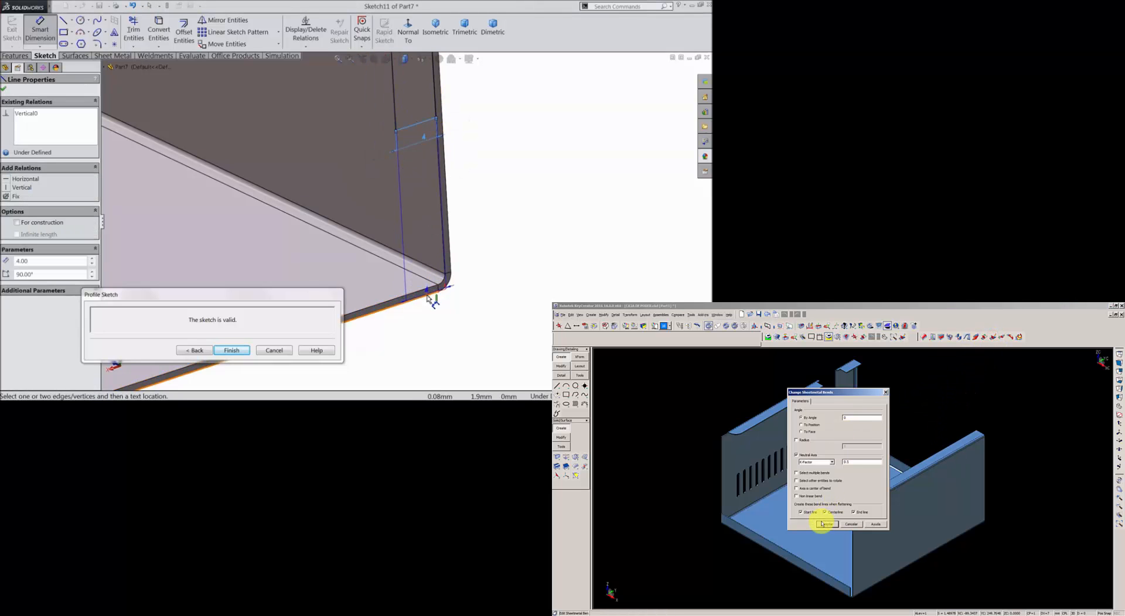
click(439, 291)
click(488, 205)
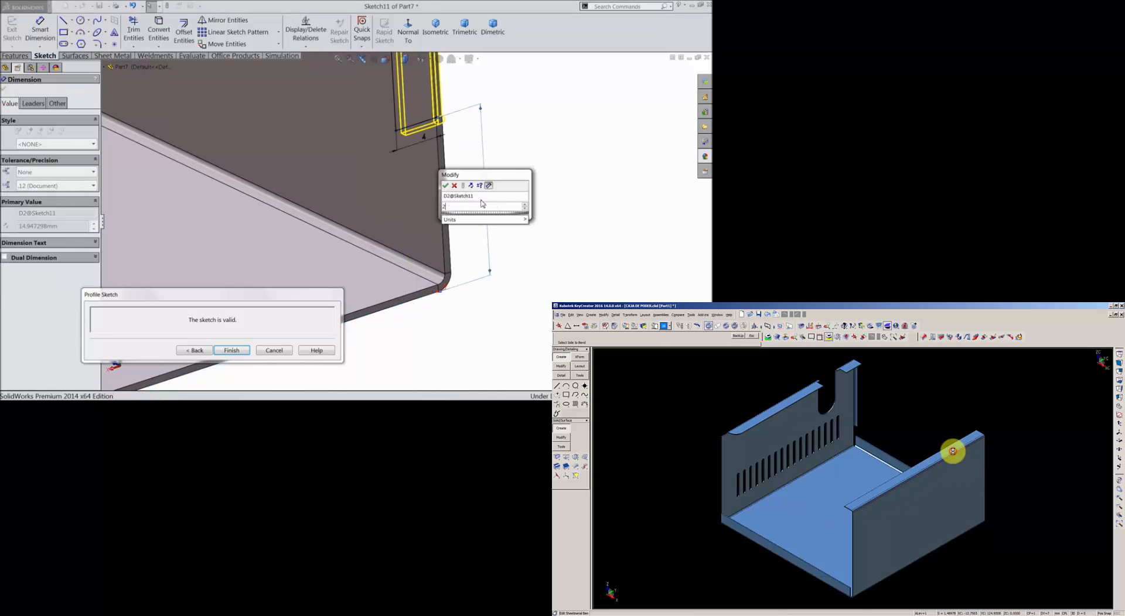
text(20)
key(Return)
- Dimension the flange profile's long vertical line as 60 mm and create the edge flange in SolidWorks
scroll(453, 203, up, 10)
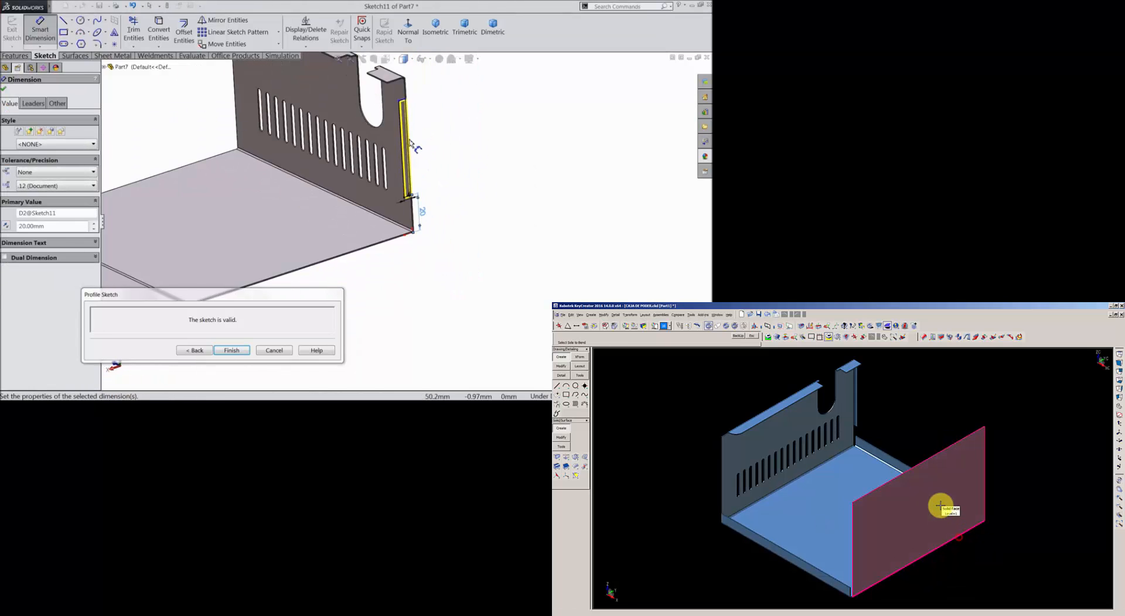
scroll(393, 164, down, 5)
click(391, 190)
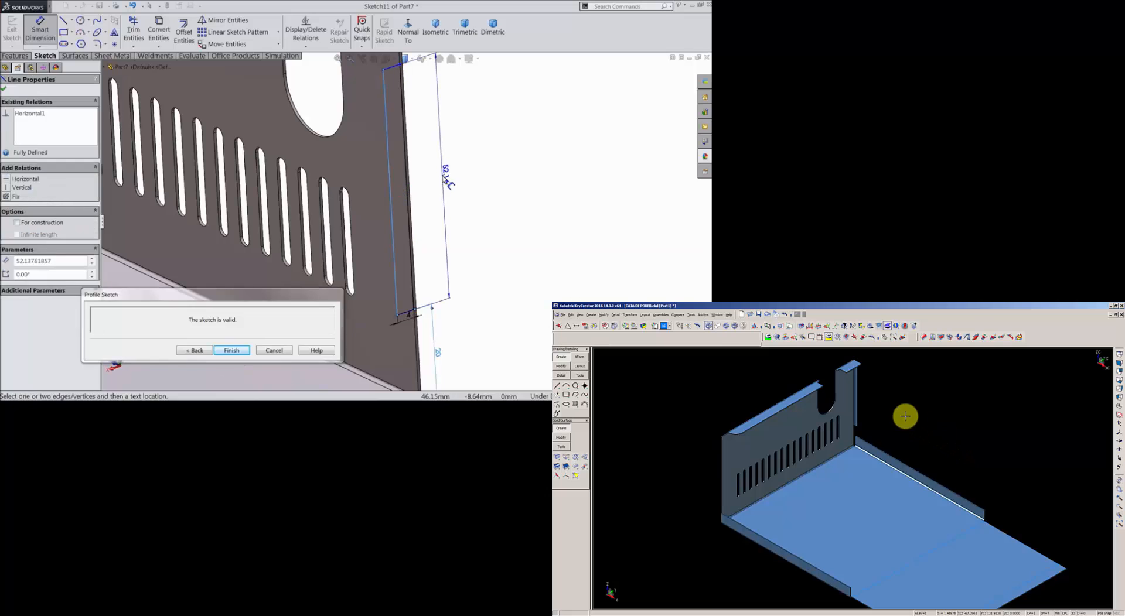
click(441, 187)
text(60)
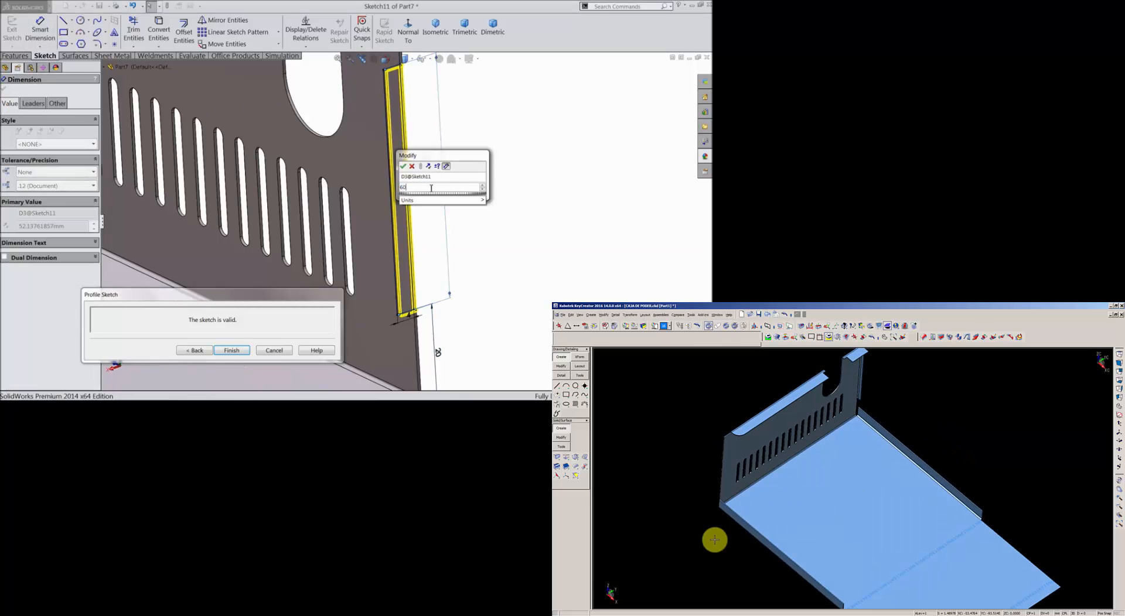
click(402, 166)
scroll(372, 225, up, 3)
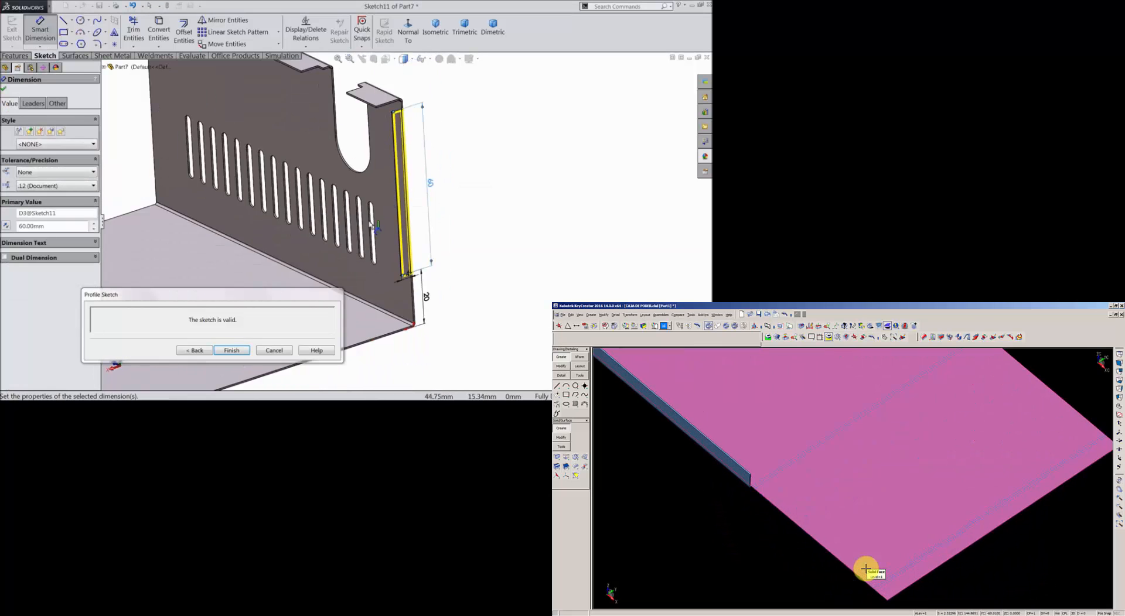
click(201, 351)
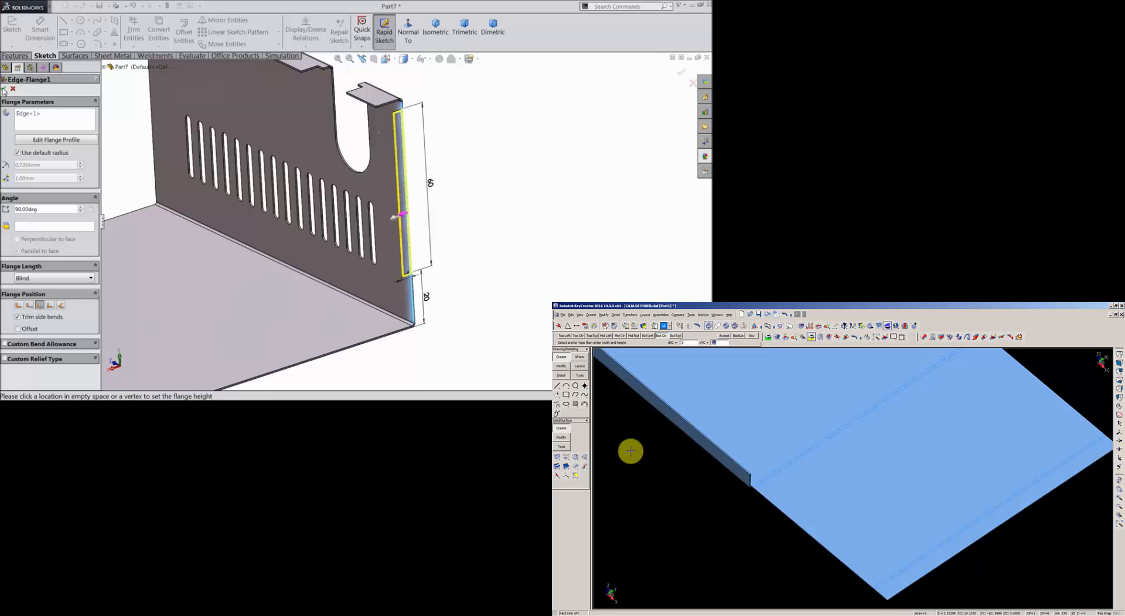
click(4, 91)
- Place an edge flange on the base's long side edge next to the slotted wall in SolidWorks, pointing upward
scroll(412, 167, down, 4)
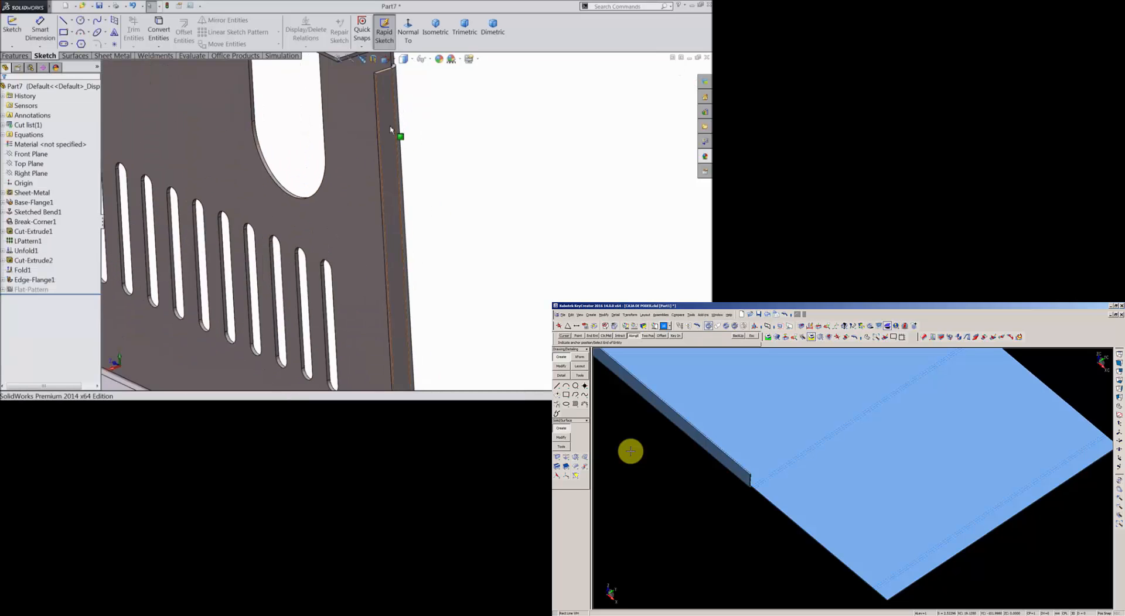
middle_drag(394, 135, 397, 166)
scroll(317, 161, up, 8)
scroll(351, 297, down, 7)
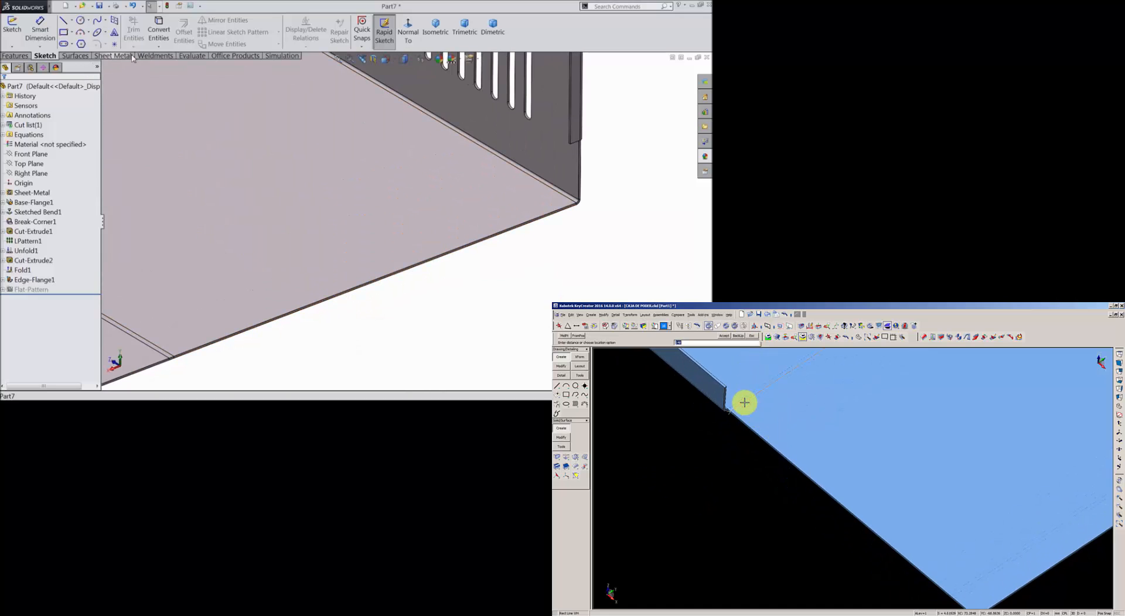
click(113, 55)
click(119, 22)
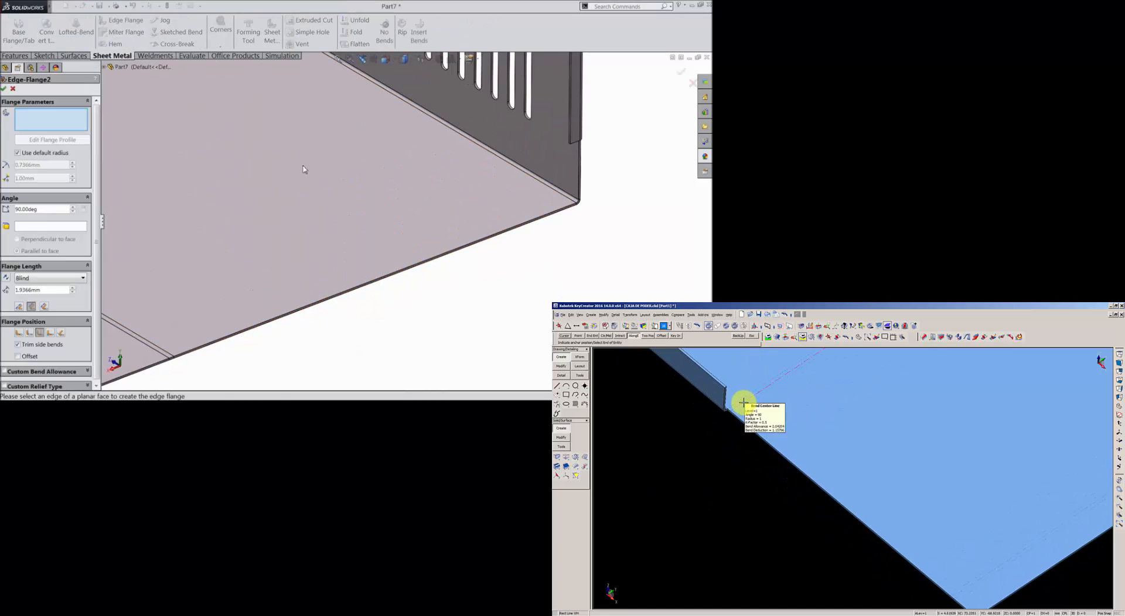
scroll(222, 337, down, 3)
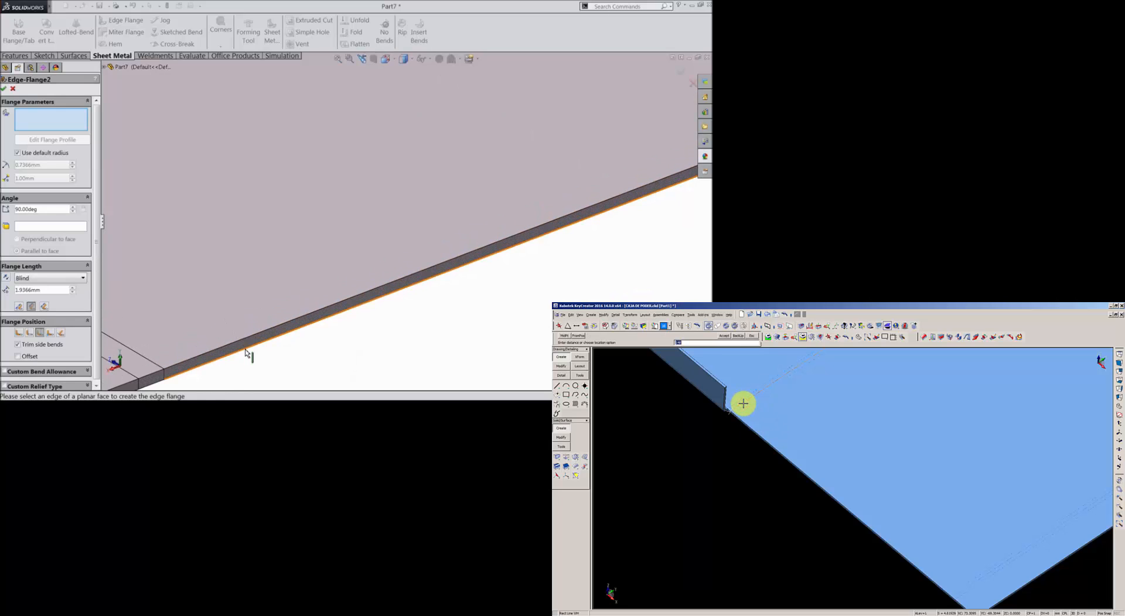
click(245, 352)
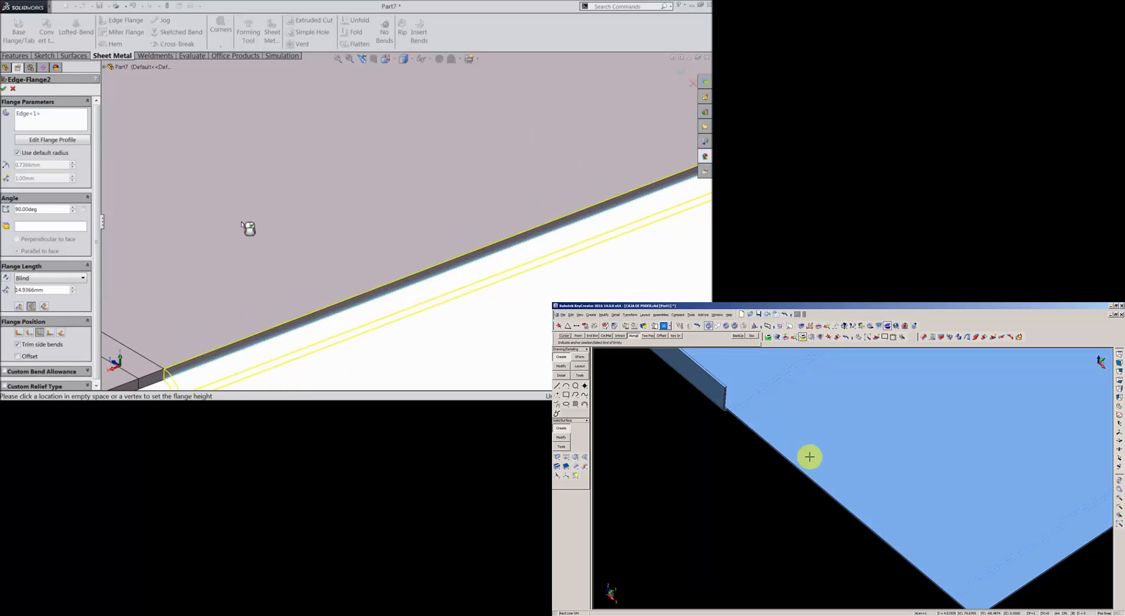
scroll(246, 174, up, 3)
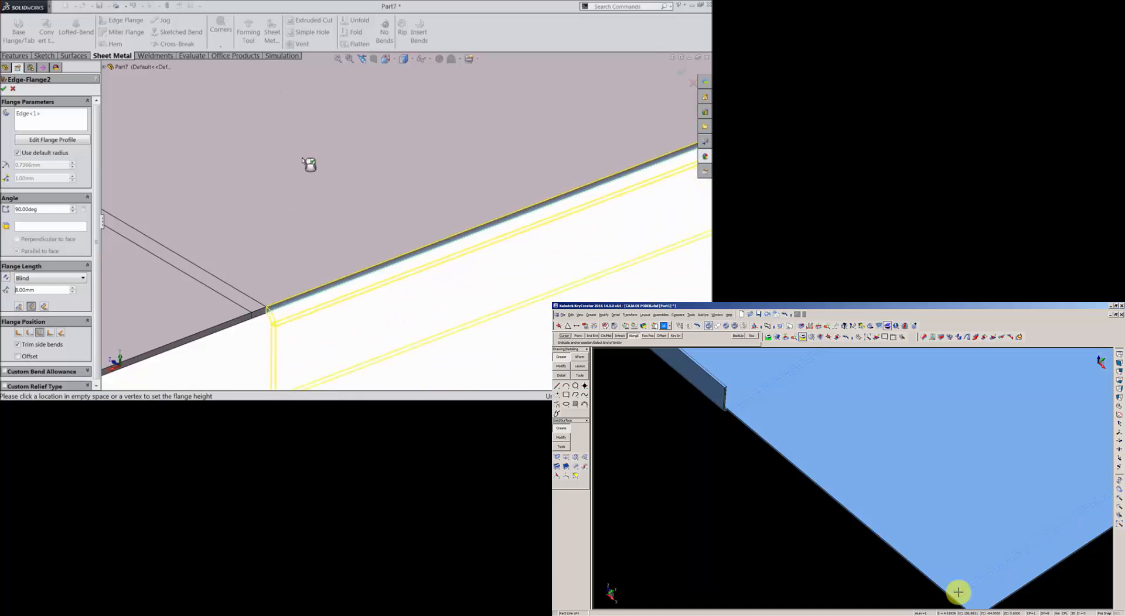
scroll(352, 141, up, 4)
click(369, 130)
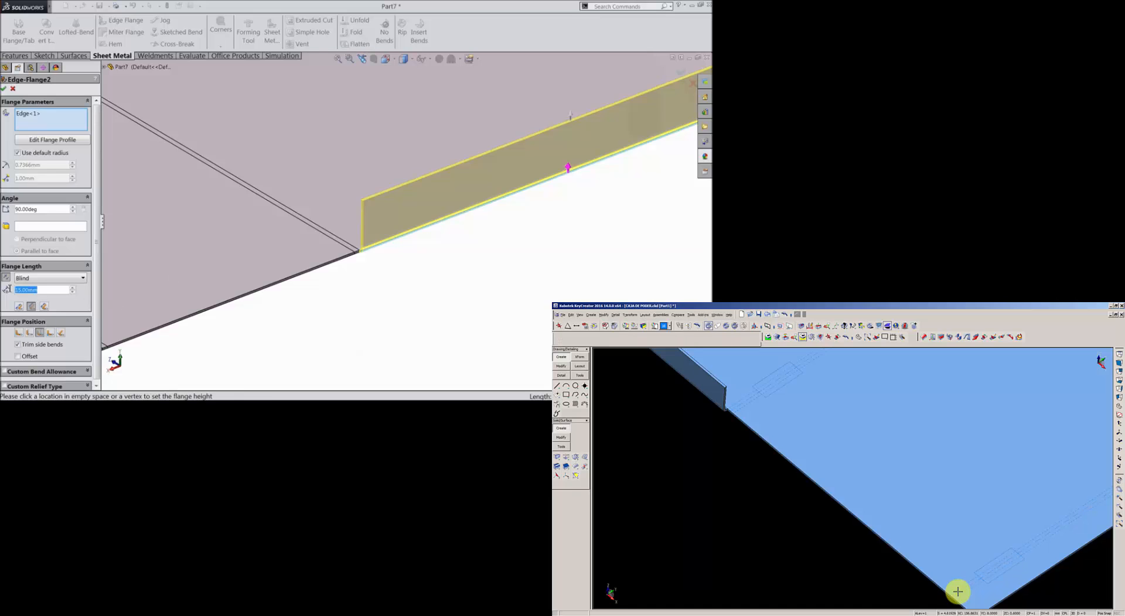
- Set the base flange length to 10 mm with the Bend Outside position and create the edge flange in SolidWorks
text(10)
key(Return)
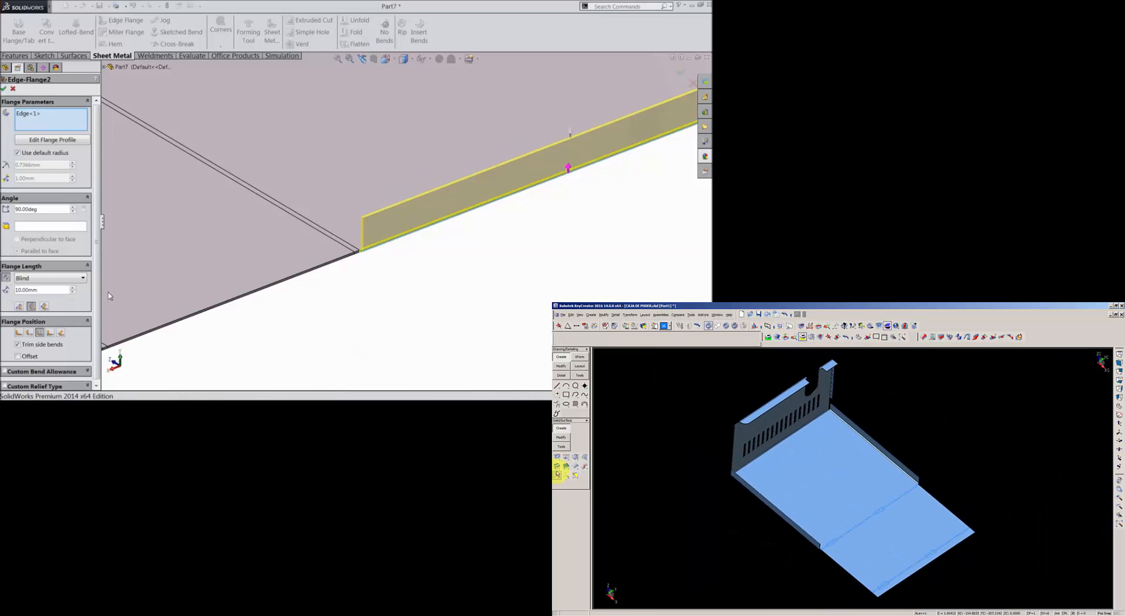
scroll(386, 252, down, 3)
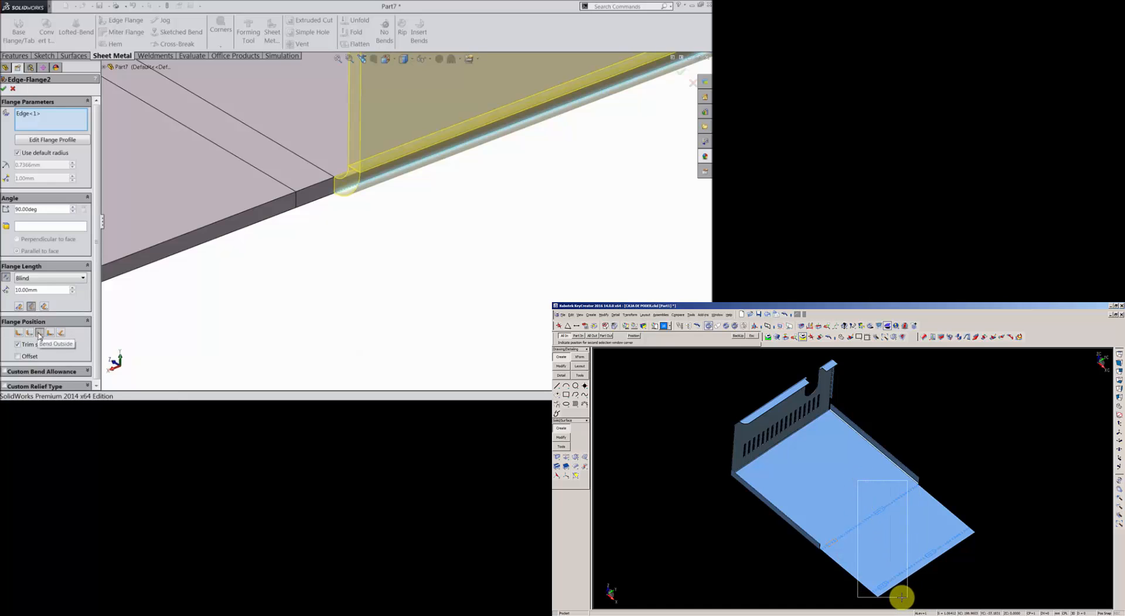
click(39, 332)
scroll(434, 171, up, 4)
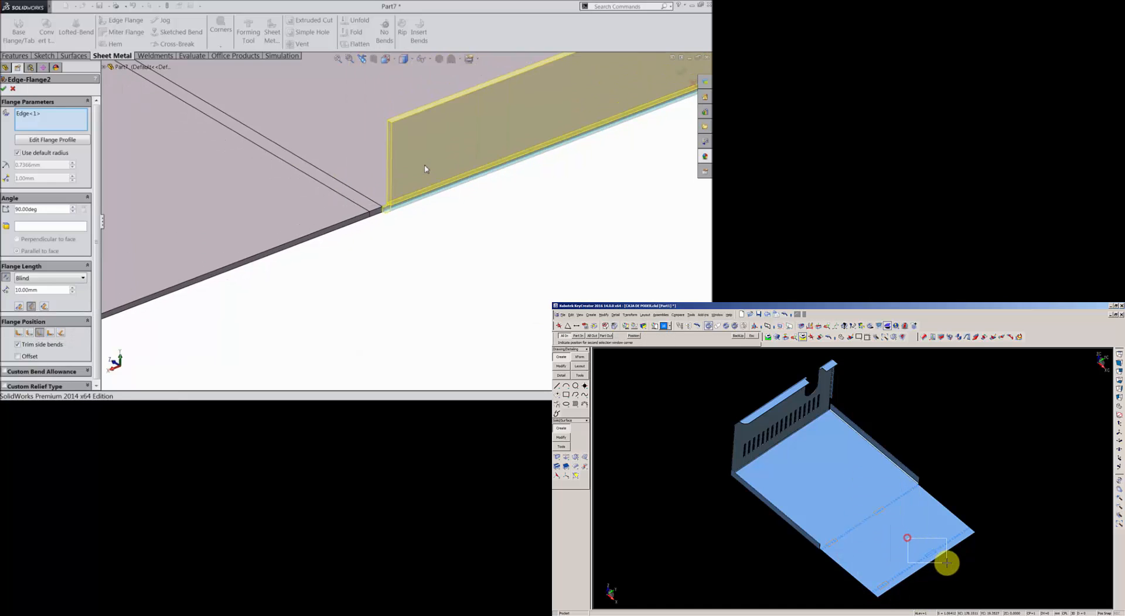
scroll(528, 170, down, 2)
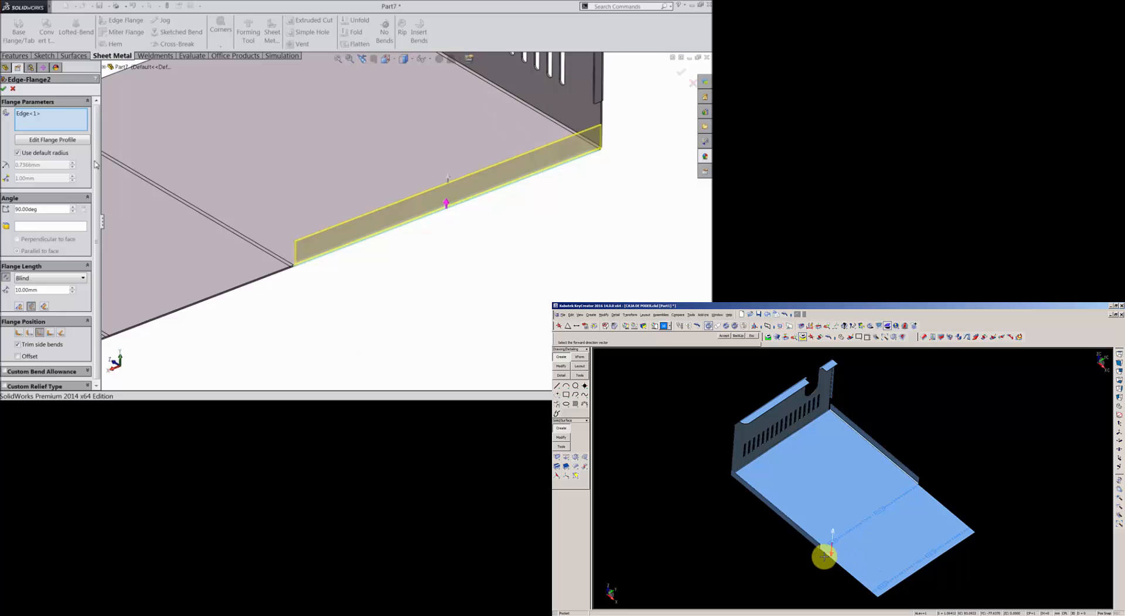
click(4, 88)
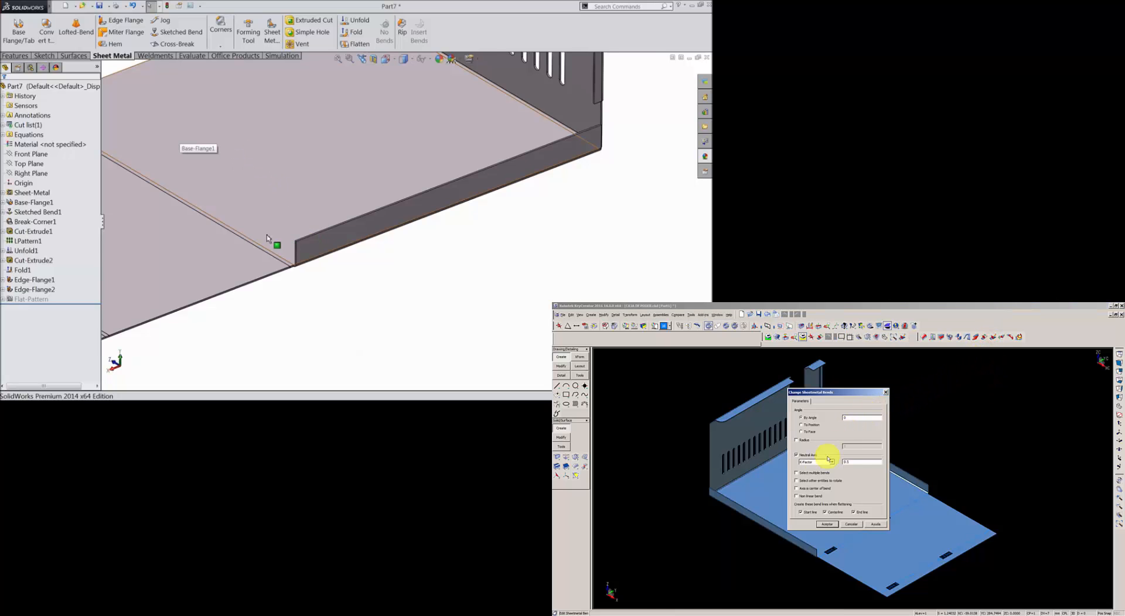
- Sketch a rectangle about 11 by 21 mm across the base's bend near its lower edge, on the flat panel's plane in SolidWorks
scroll(267, 237, up, 5)
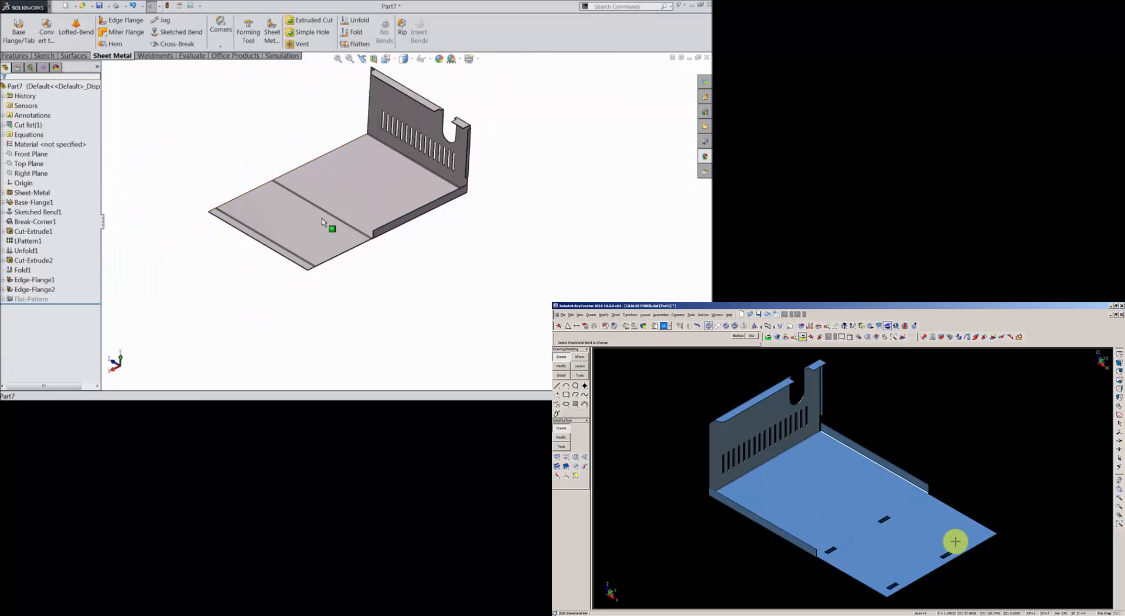
middle_drag(322, 222, 388, 248)
click(345, 249)
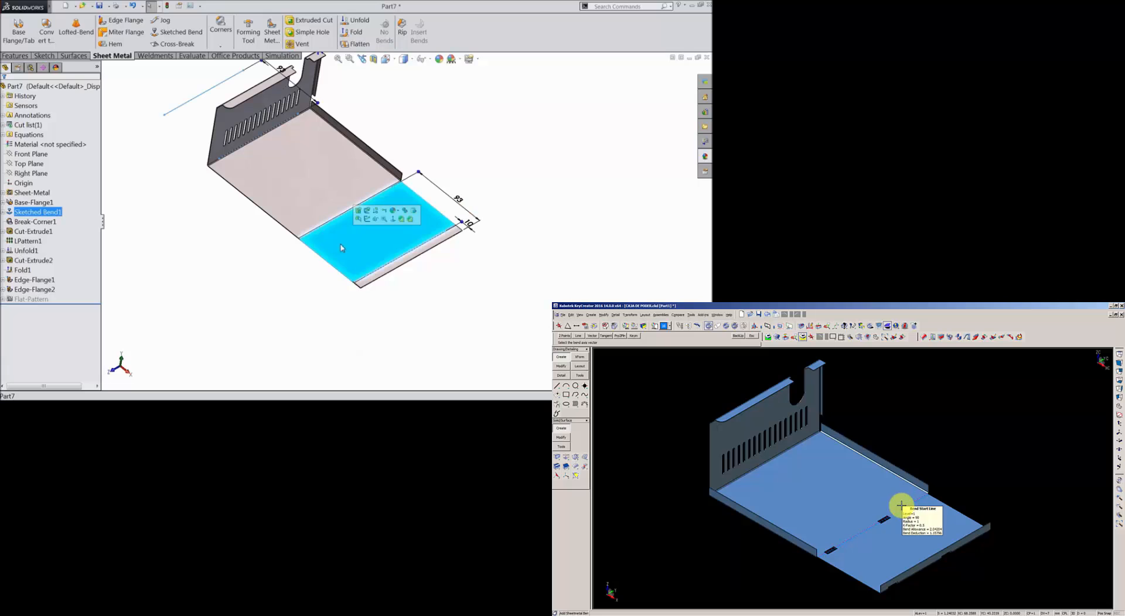
click(363, 221)
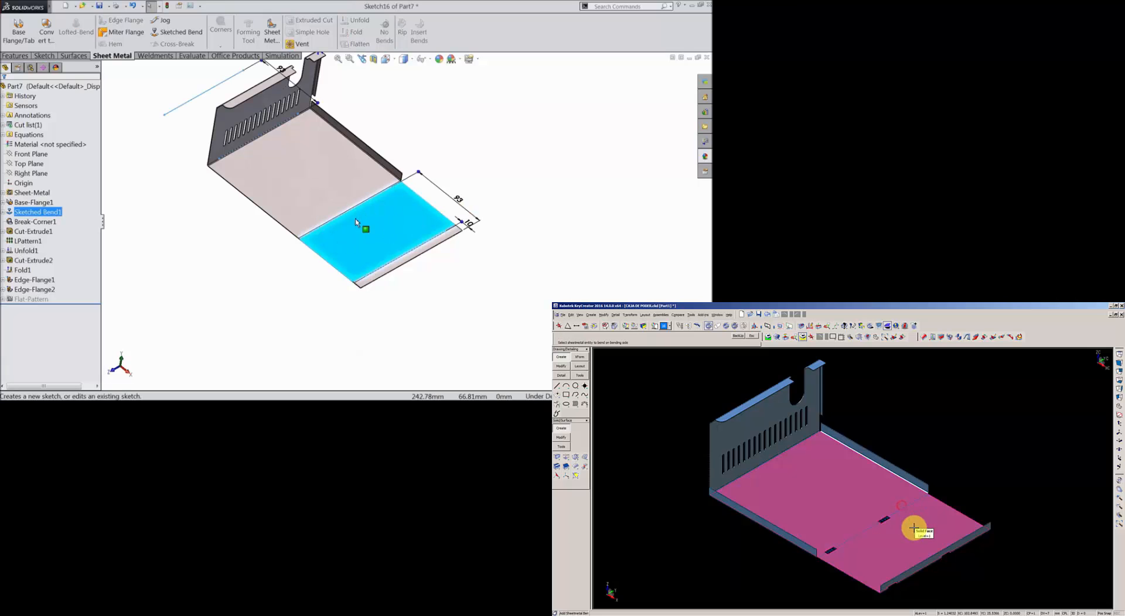
click(43, 55)
click(408, 33)
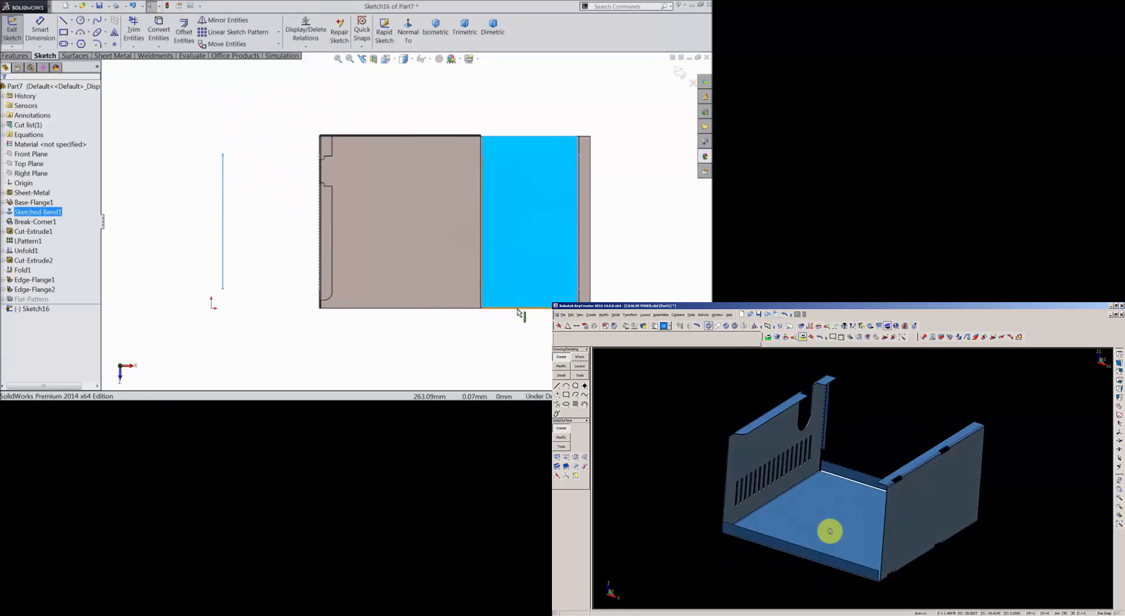
click(63, 32)
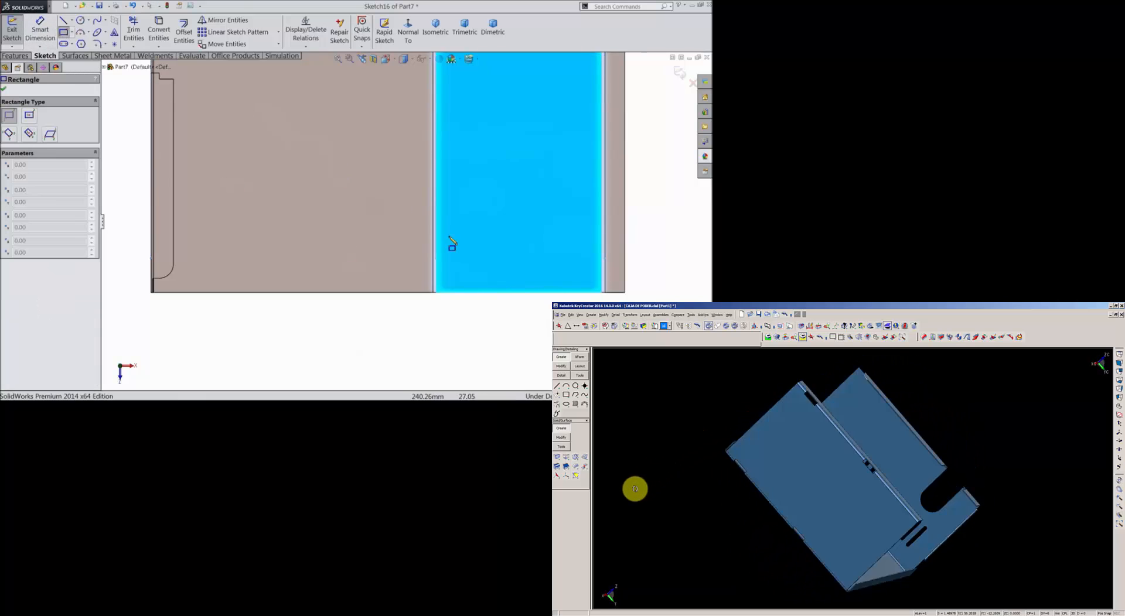
drag(429, 213, 396, 273)
scroll(358, 270, up, 3)
scroll(546, 248, down, 2)
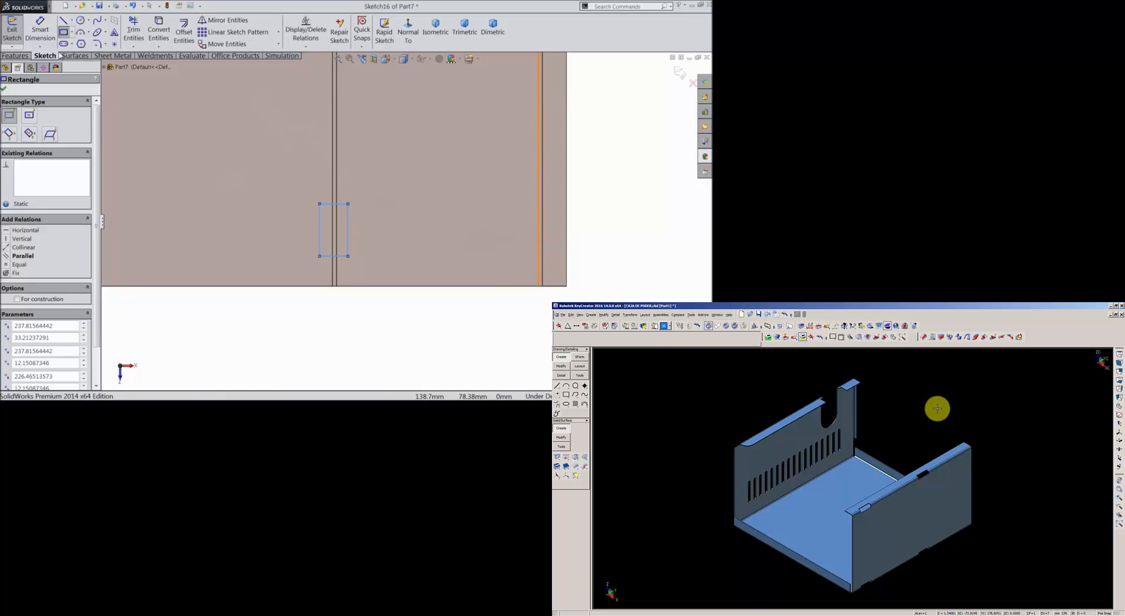
- Dimension the gap from the rectangle's lower line to the sheet's lower edge as 10 mm in SolidWorks
click(40, 29)
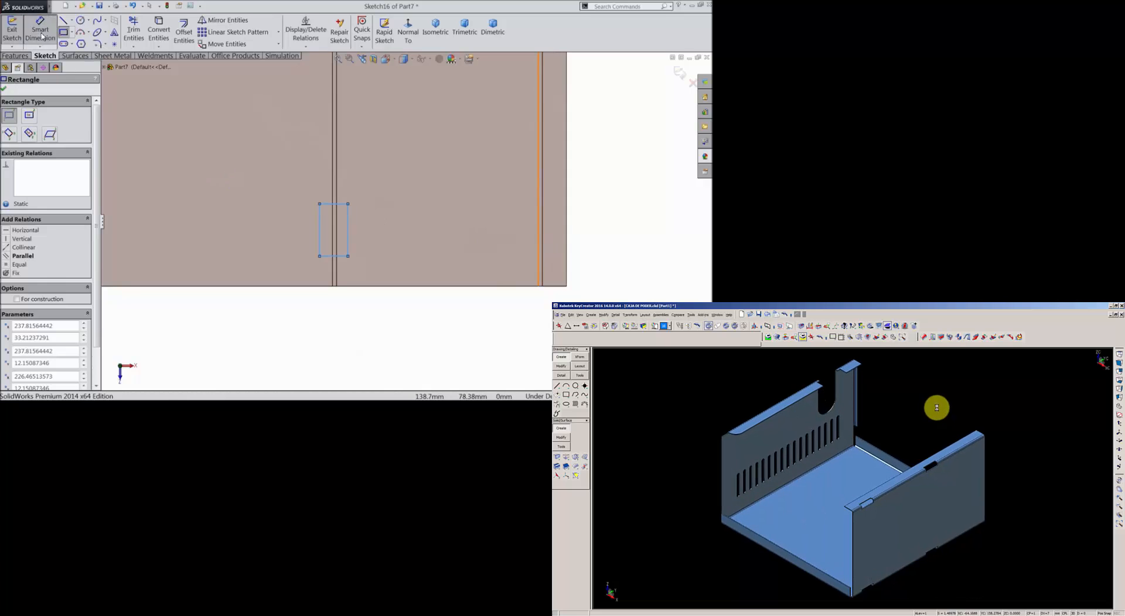
click(343, 256)
click(347, 285)
click(293, 274)
text(1)
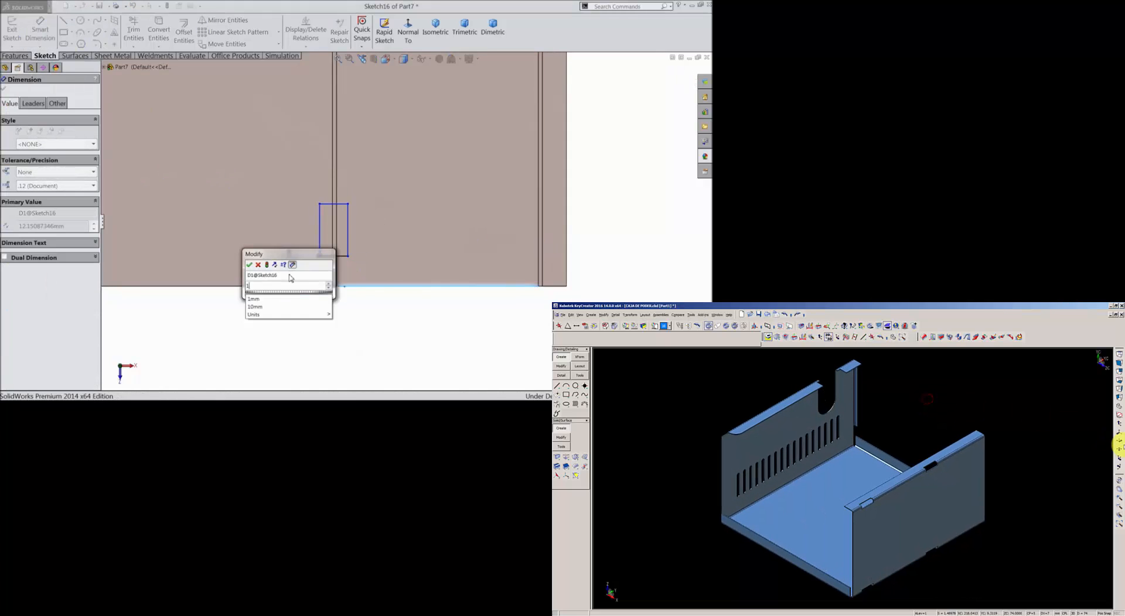
key(Return)
- Dimension the rectangle 13 mm high and 5 mm wide in SolidWorks
click(355, 239)
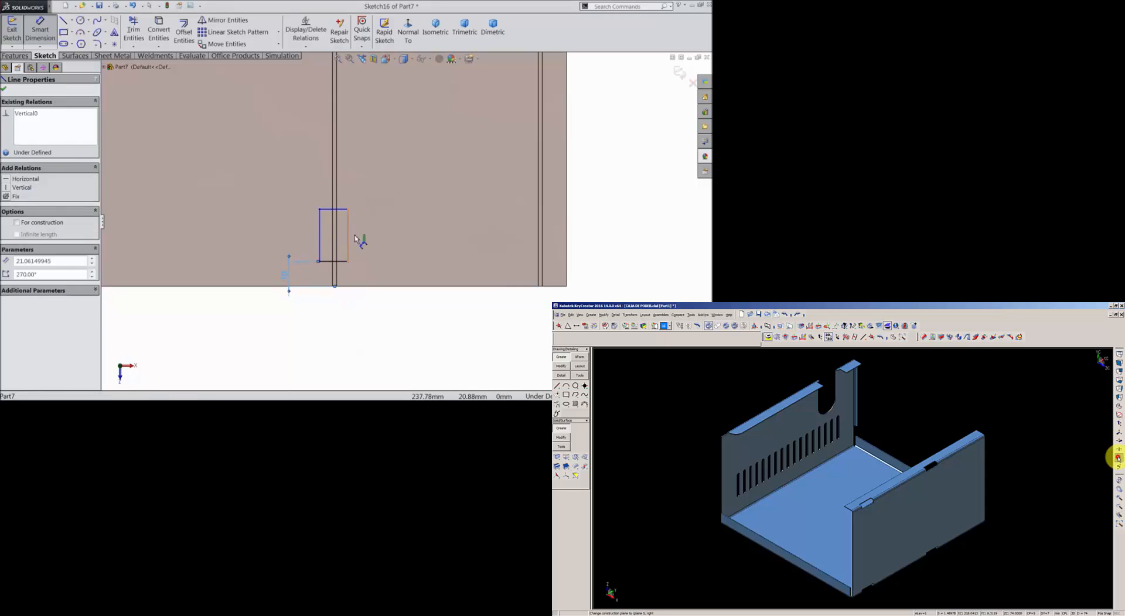
click(367, 239)
text(13)
key(Return)
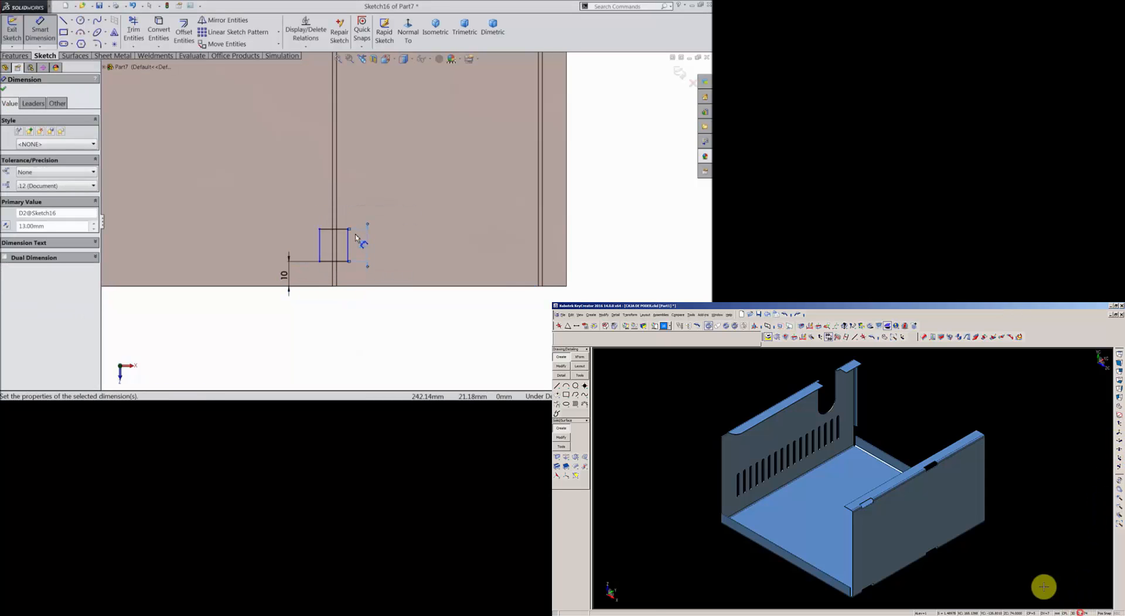
scroll(340, 251, down, 3)
click(345, 212)
click(350, 183)
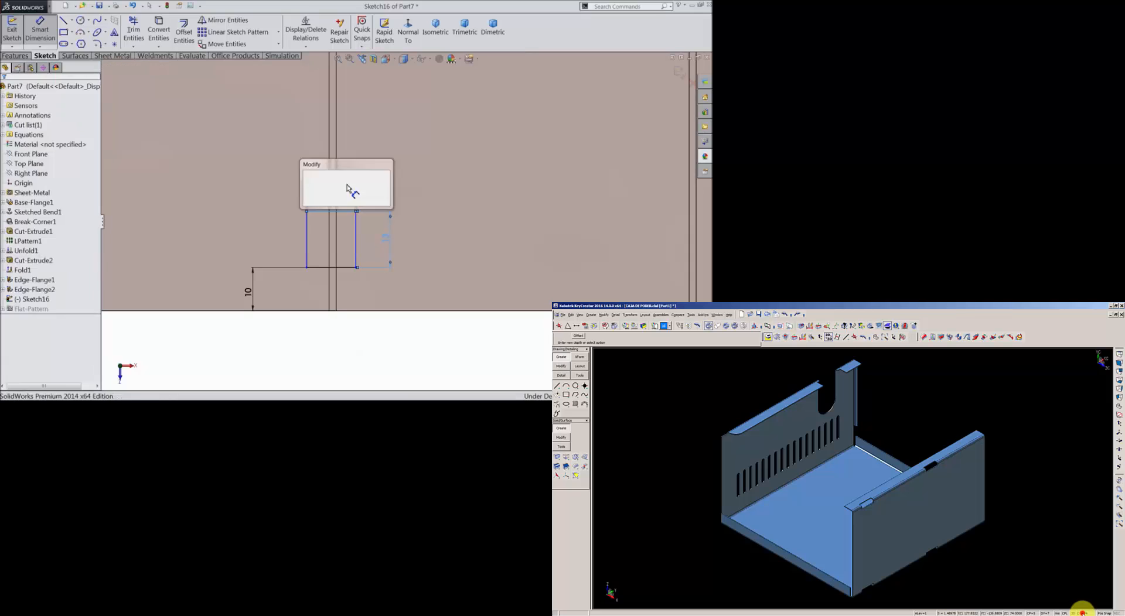
text(5)
key(Return)
scroll(466, 288, up, 2)
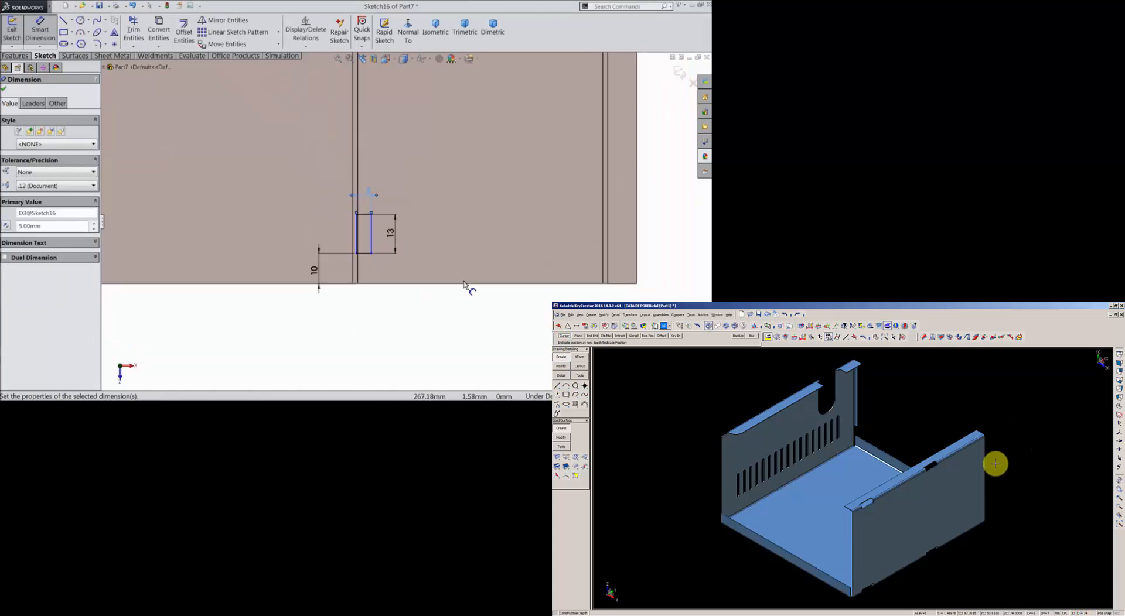
- Dimension the distance from the rectangle's far vertical line to the sheet's outer end edge as 91 mm in SolidWorks
scroll(405, 268, down, 3)
click(351, 226)
scroll(406, 224, up, 3)
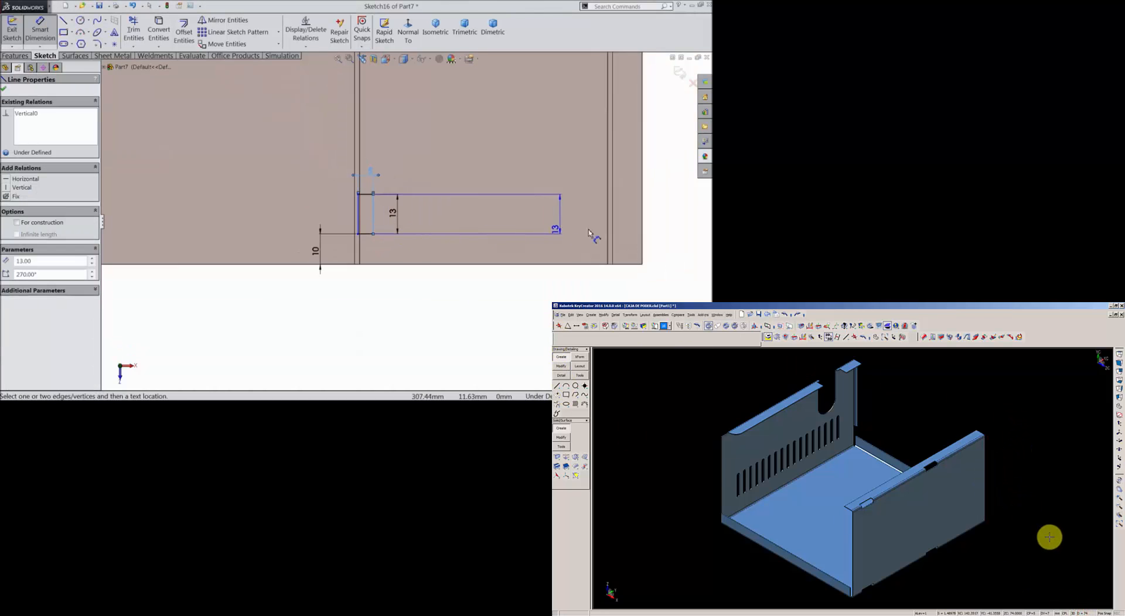
click(642, 240)
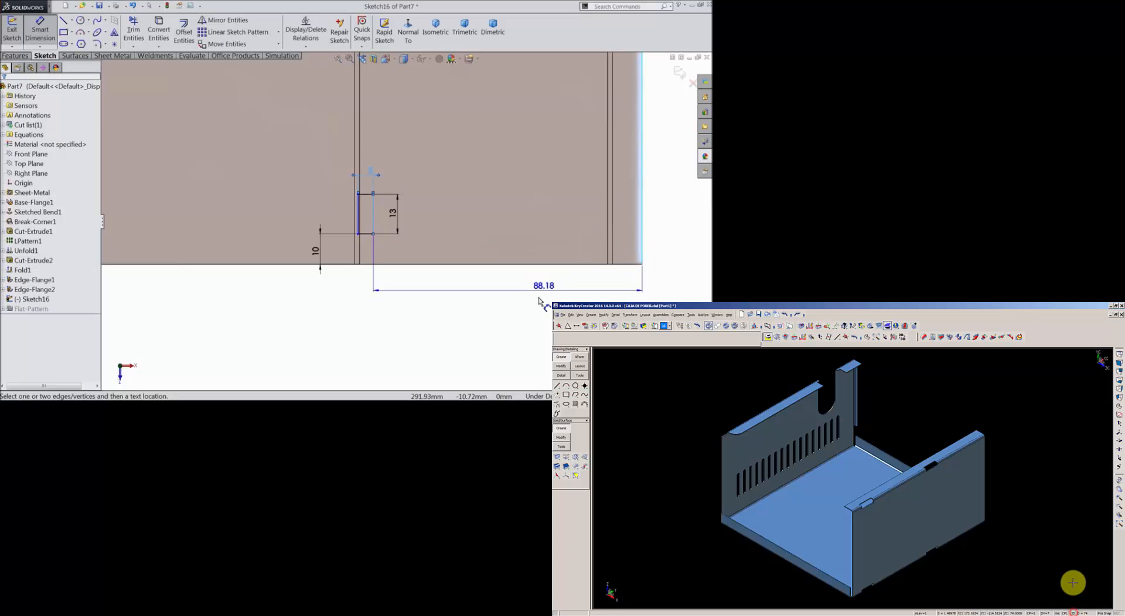
click(526, 301)
text(91)
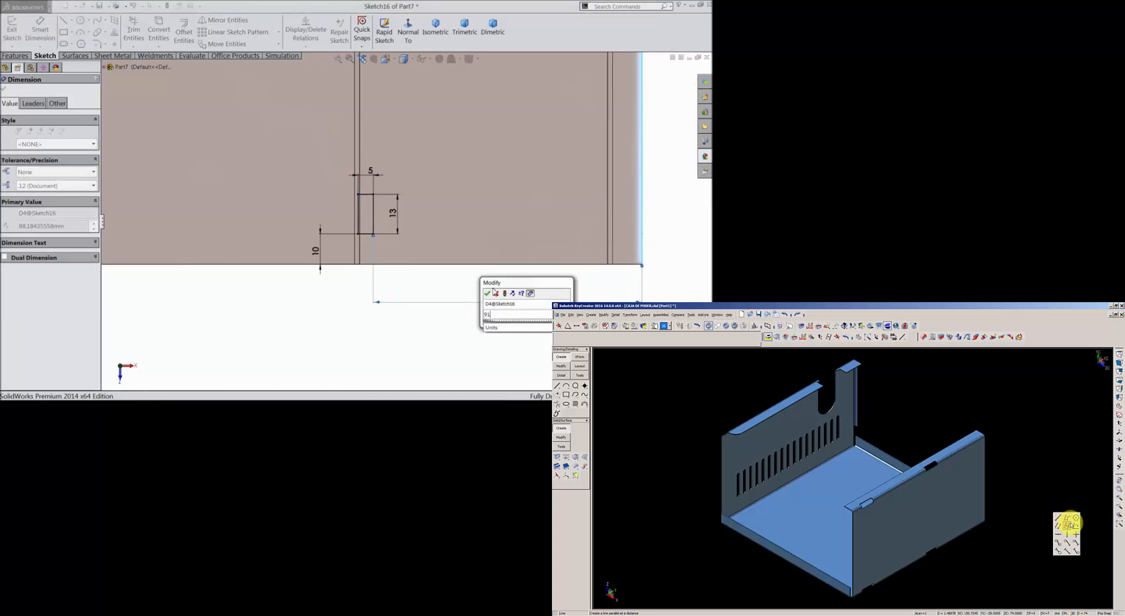
click(487, 294)
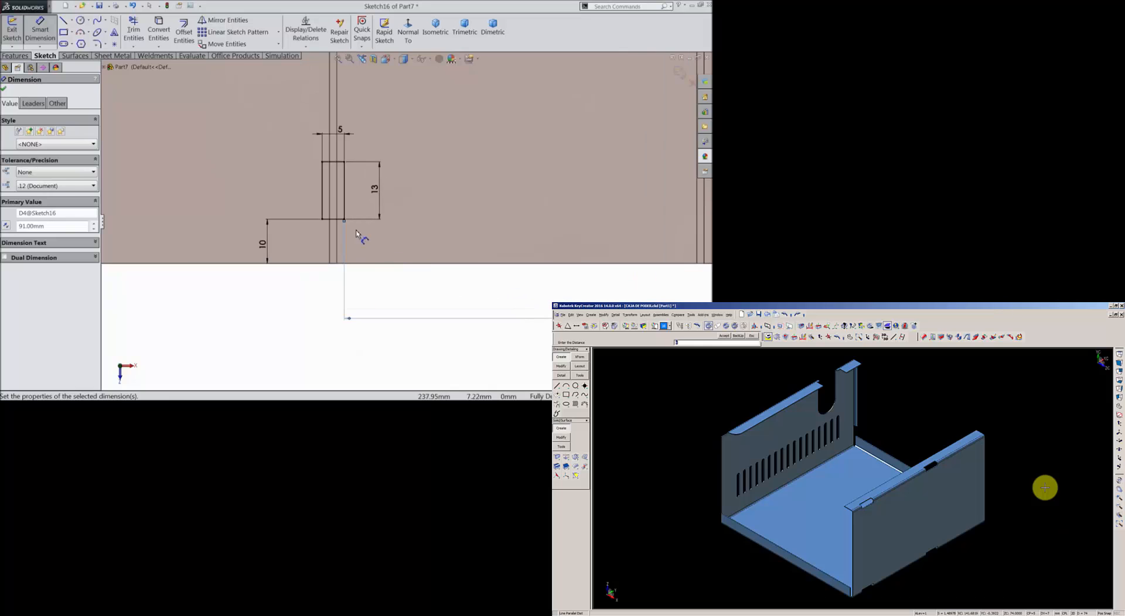
click(5, 90)
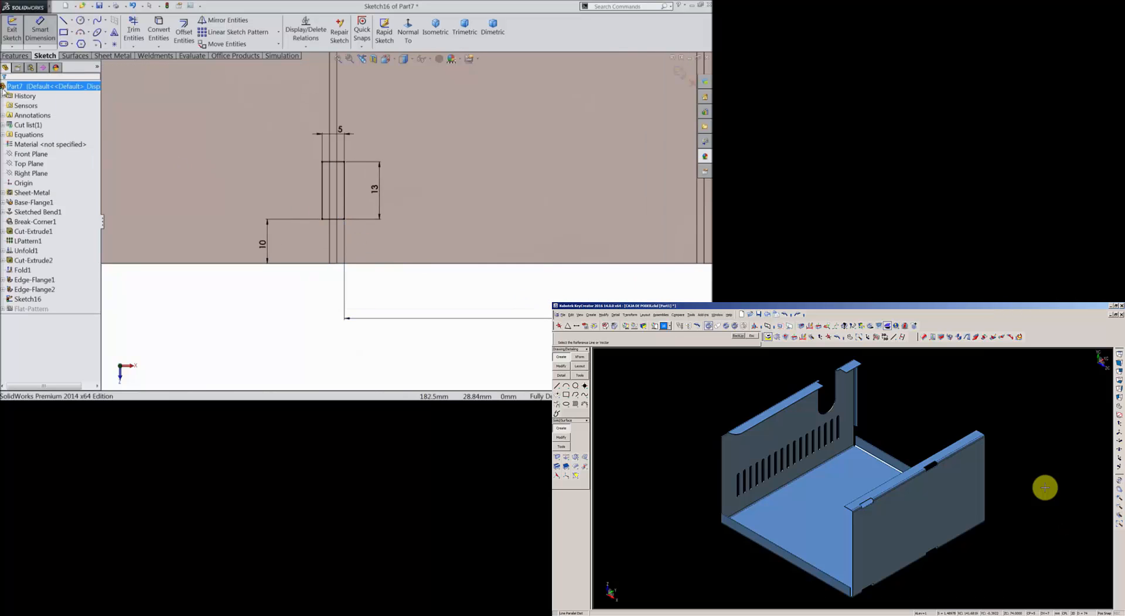
- Cut the rectangle through the sheet with an extruded cut linked to the thickness in SolidWorks
click(15, 56)
click(163, 40)
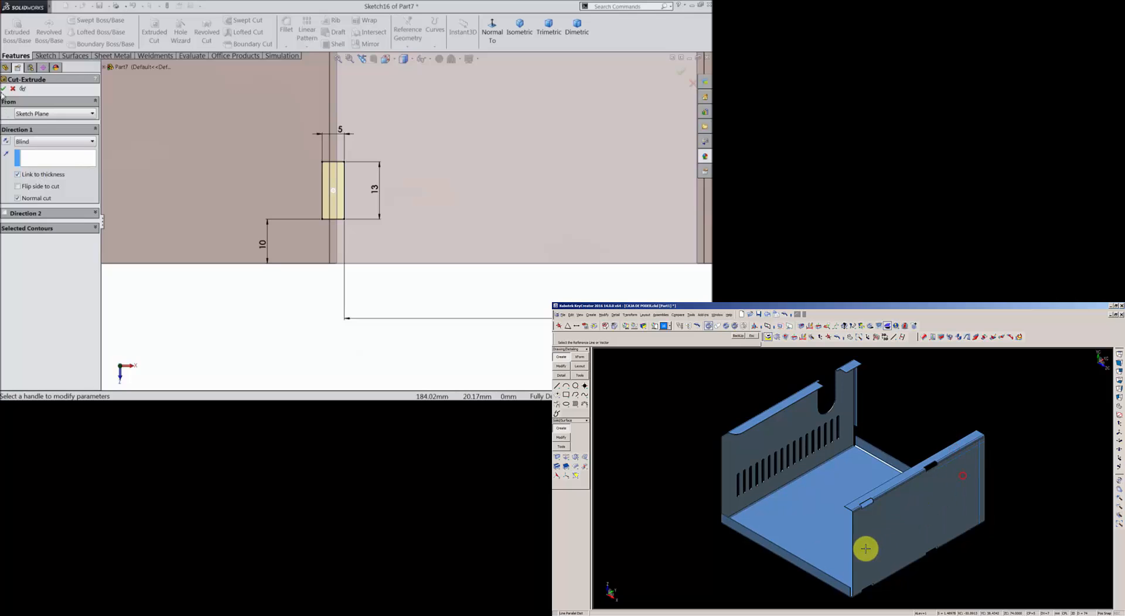
key(Return)
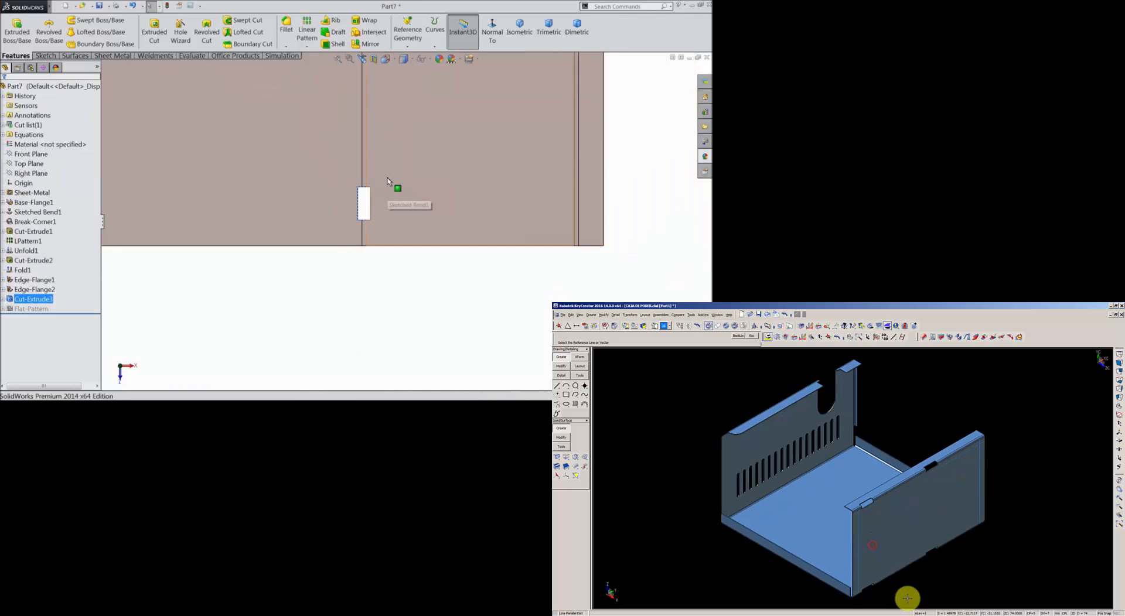
- Start a linear pattern of the rectangular cutout along the sheet's lower edge, 72 mm spacing and 2 instances, in SolidWorks; set up hole drilling in KeyCreator
scroll(454, 153, down, 5)
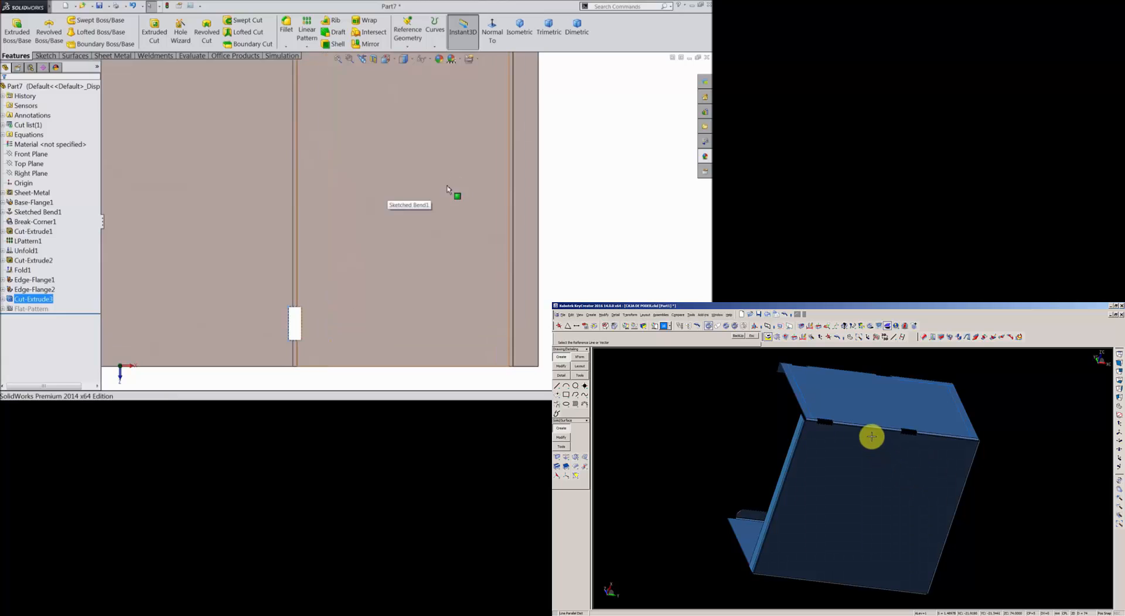
click(307, 30)
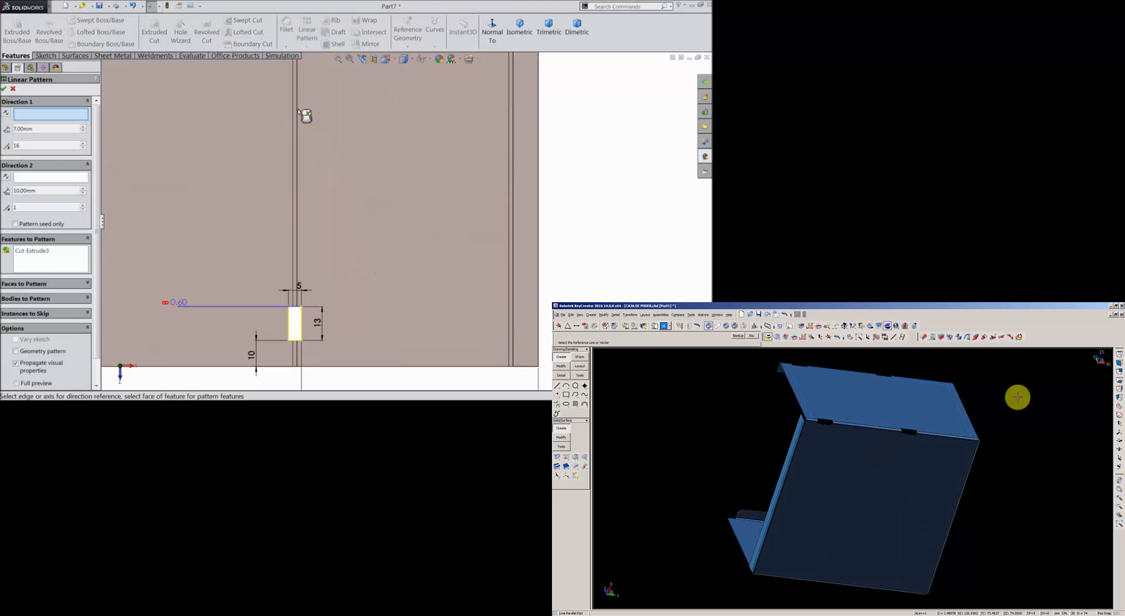
click(395, 369)
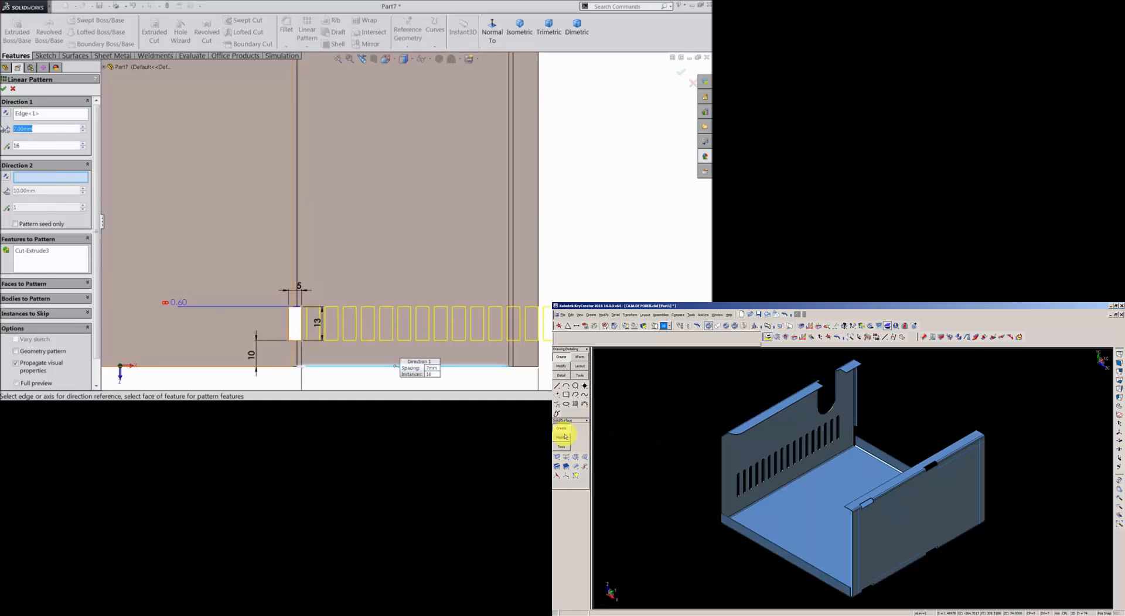
click(598, 461)
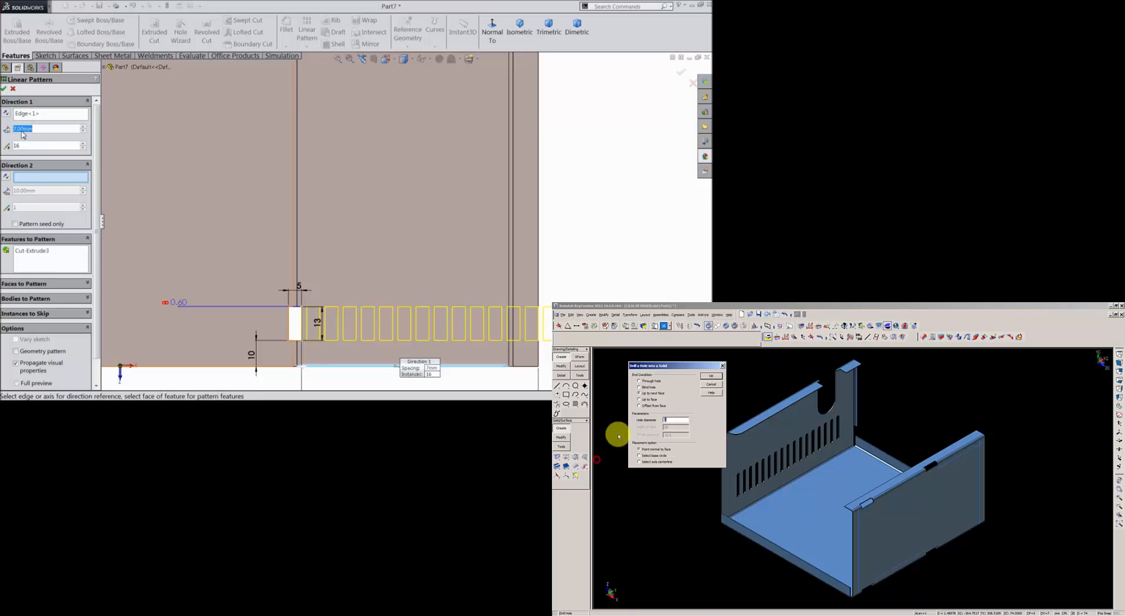
text(72)
key(Tab)
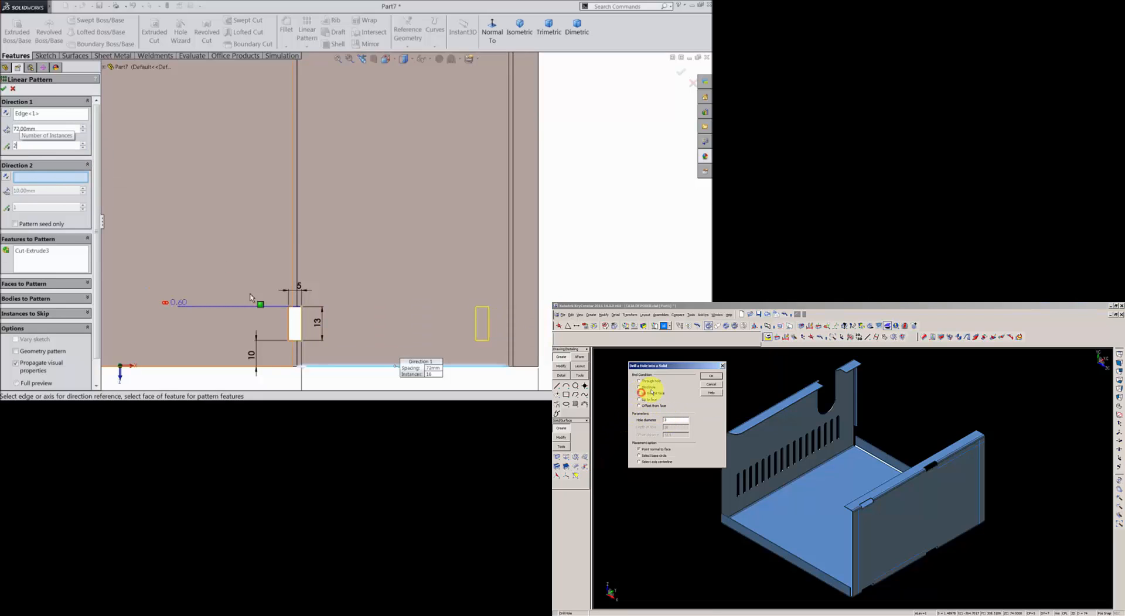
click(710, 376)
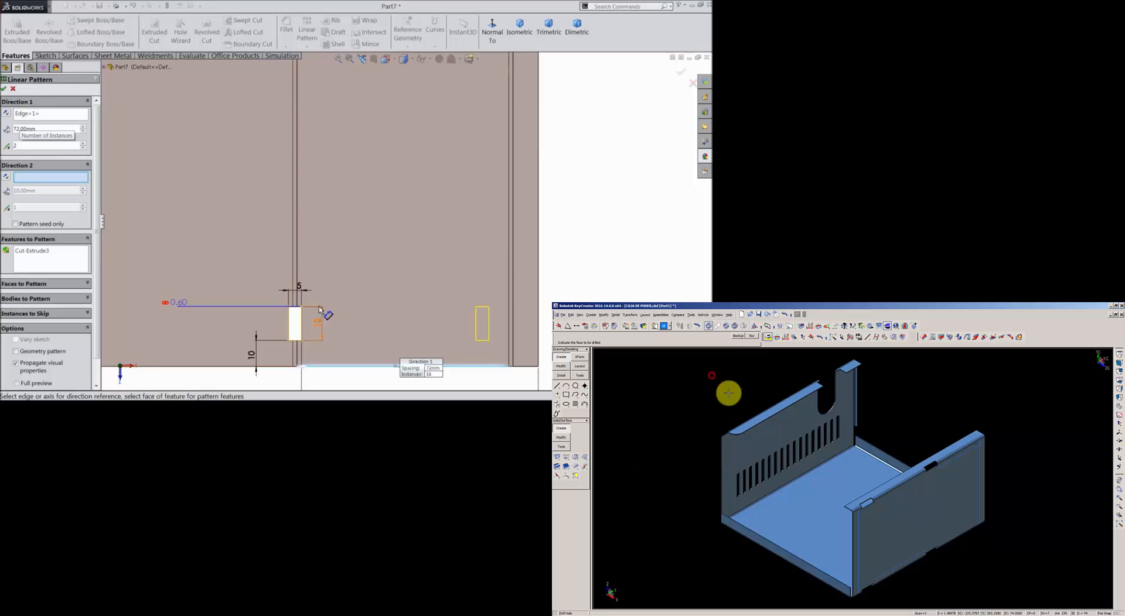
text(2)
- Drill holes at the four construction-line intersections near the side wall's corners in KeyCreator, and set the pattern's first-direction spacing to 83 mm in SolidWorks
click(958, 461)
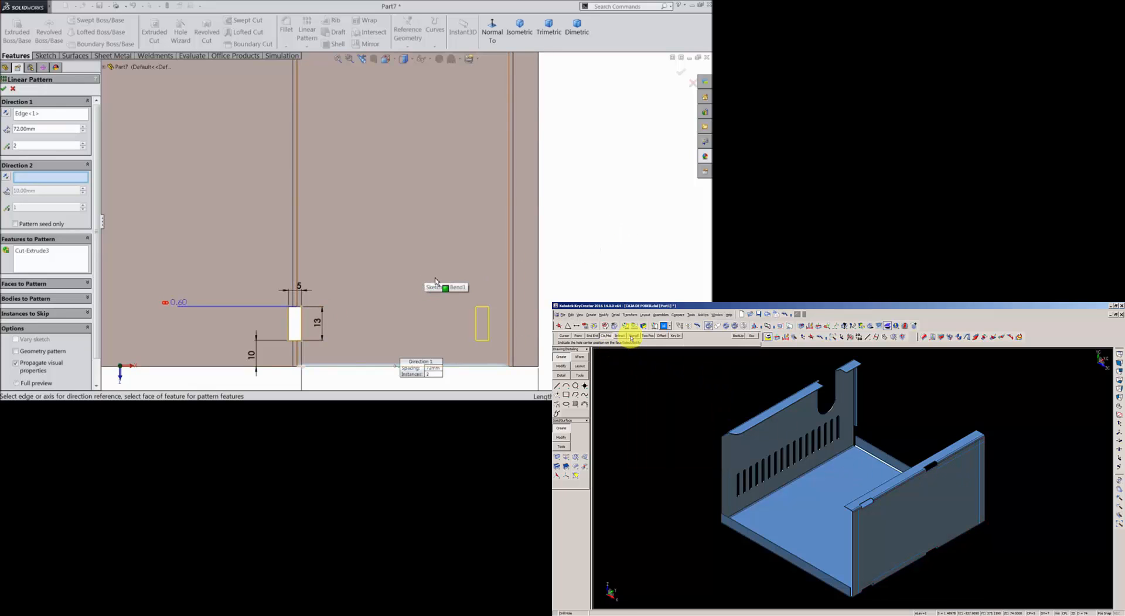
text(83)
click(980, 468)
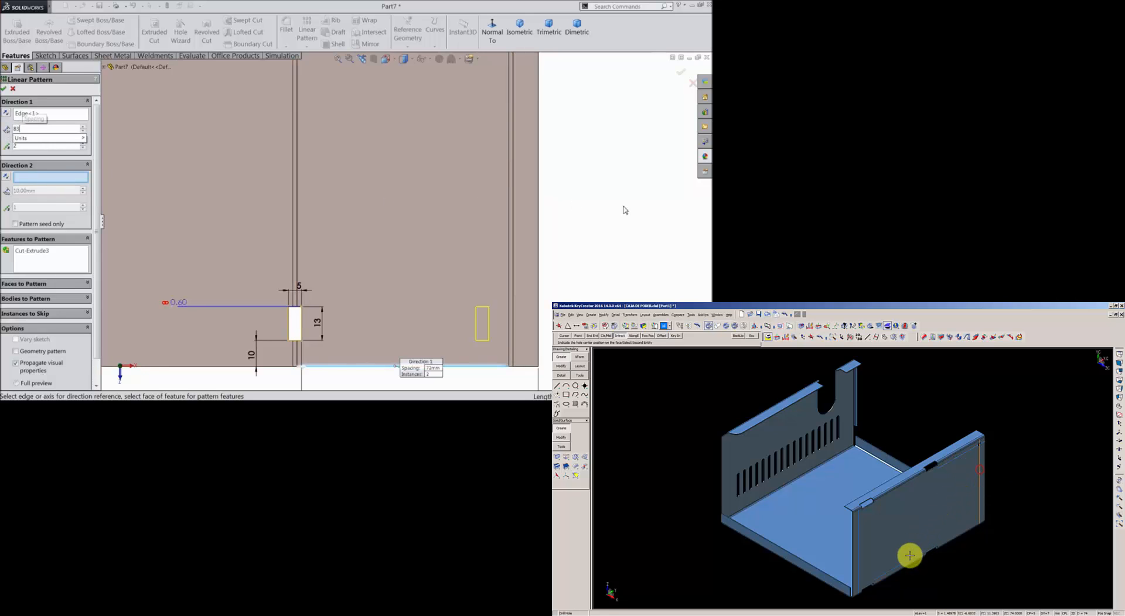
key(Return)
click(902, 559)
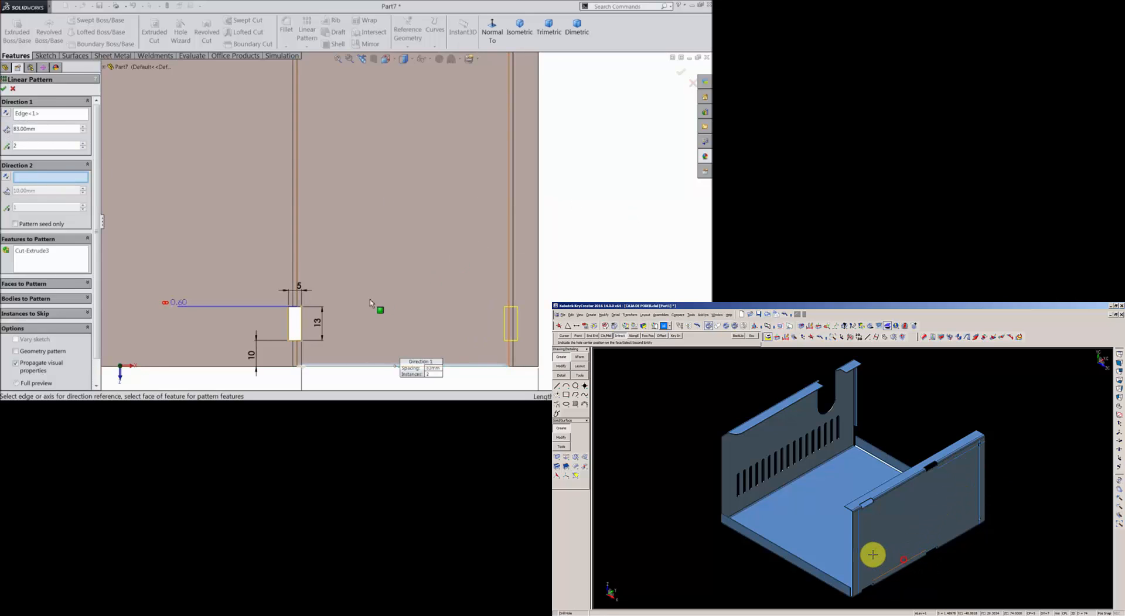
click(859, 552)
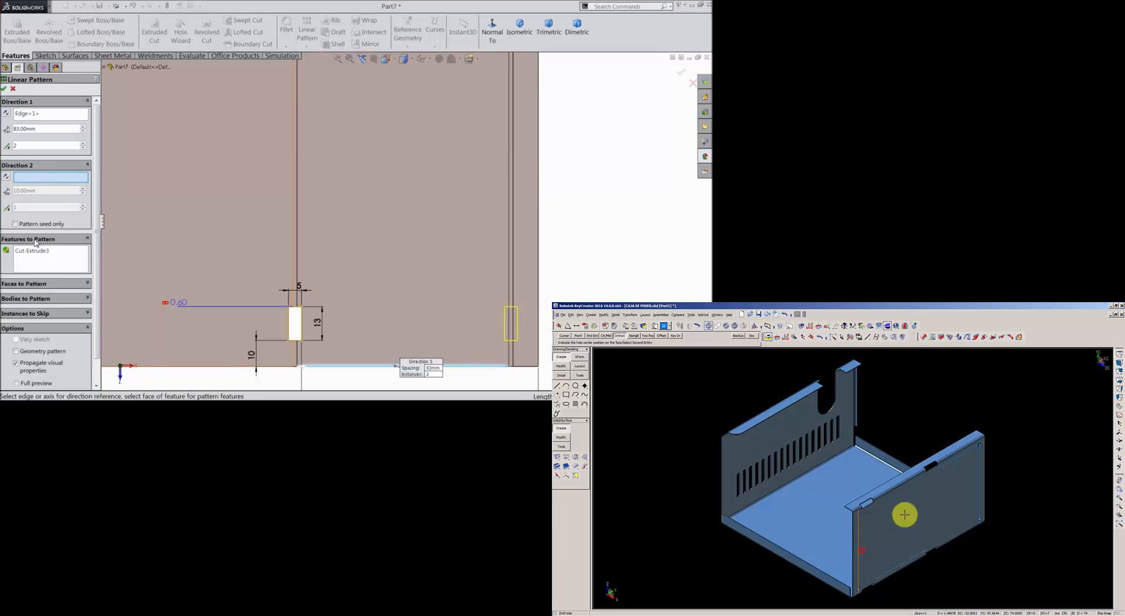
click(948, 466)
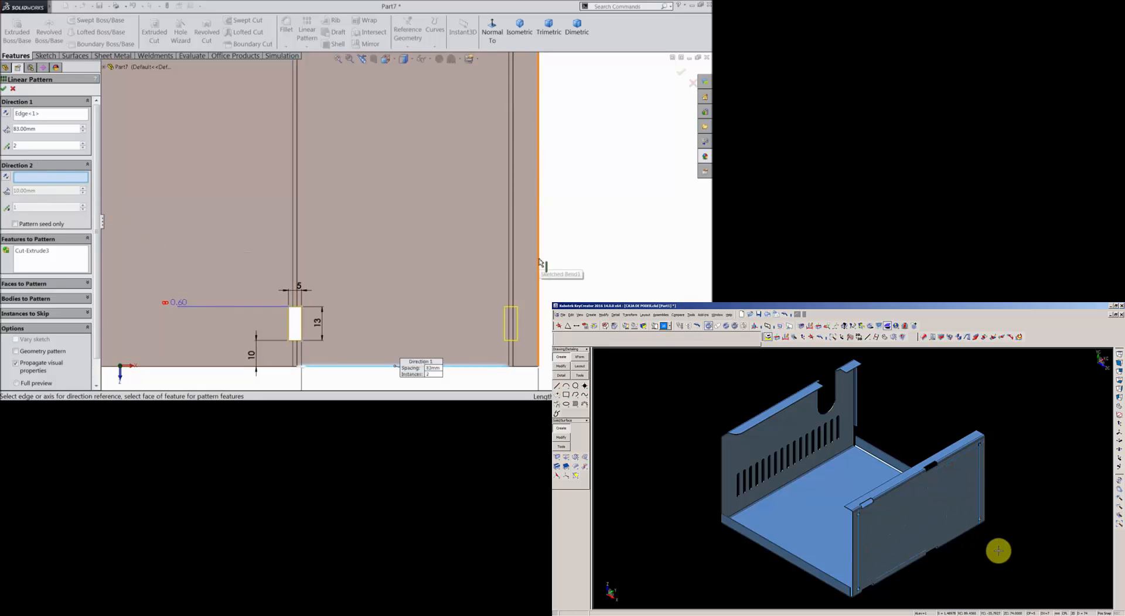
- Finish the cutout pattern with a second direction along the outer end edge, 72 mm and 2 instances, in SolidWorks; start a corner/edge block in KeyCreator
click(540, 263)
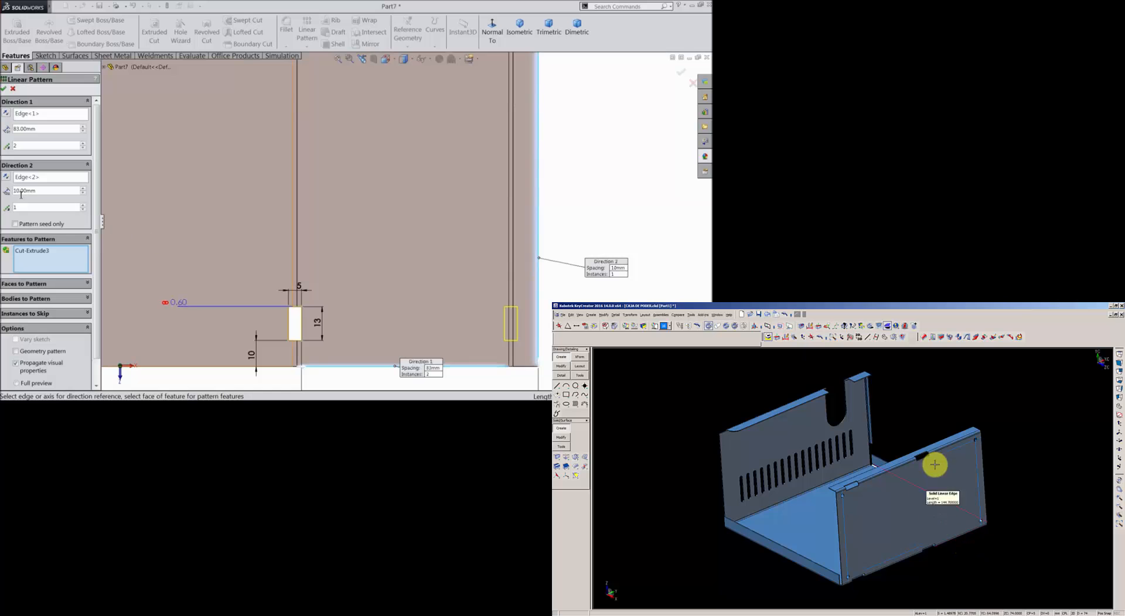
drag(38, 190, 7, 191)
drag(861, 420, 1003, 527)
text(72)
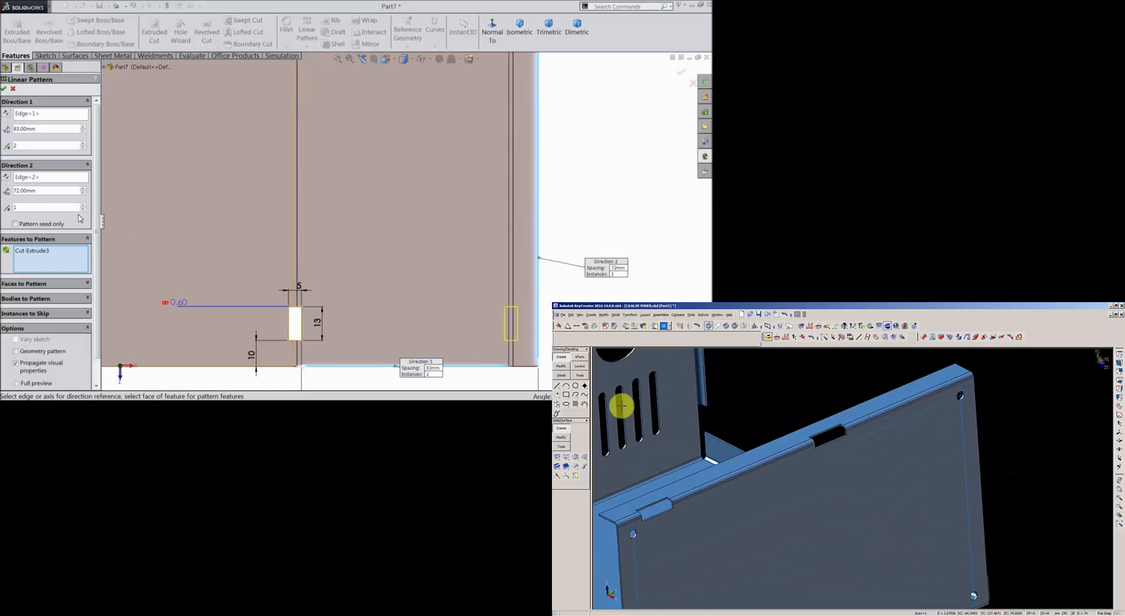
text(2)
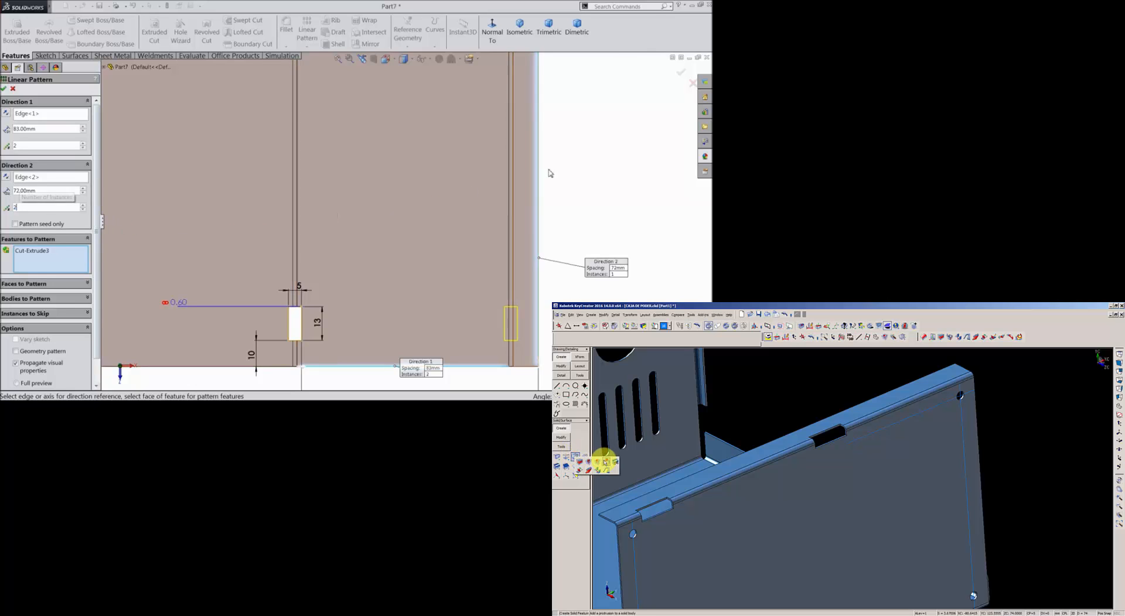
scroll(561, 204, up, 3)
click(586, 459)
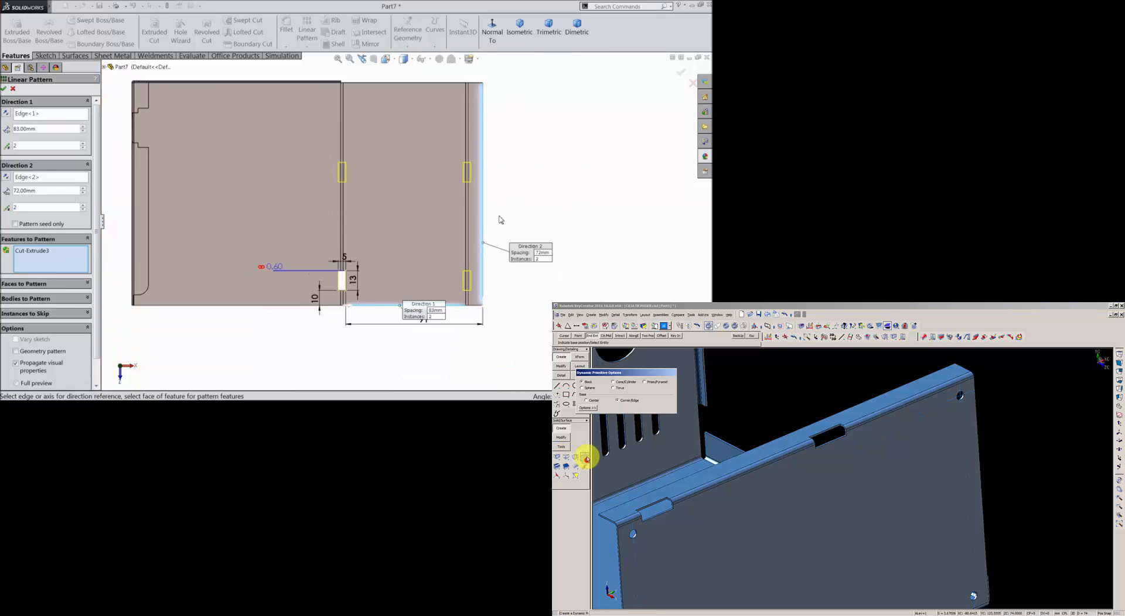
scroll(358, 195, down, 1)
click(586, 383)
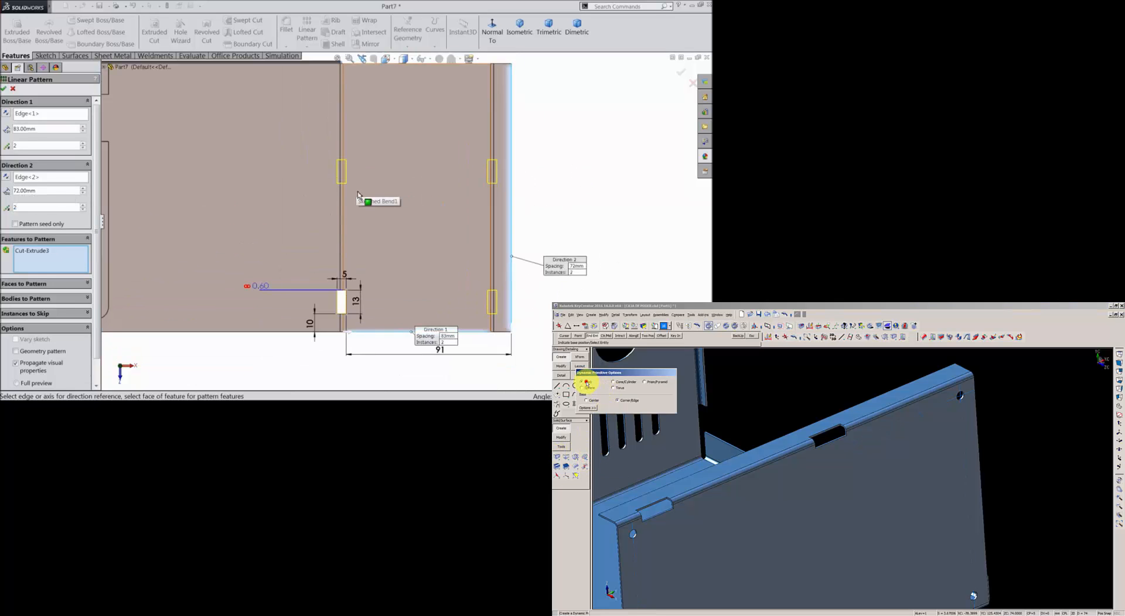
click(623, 401)
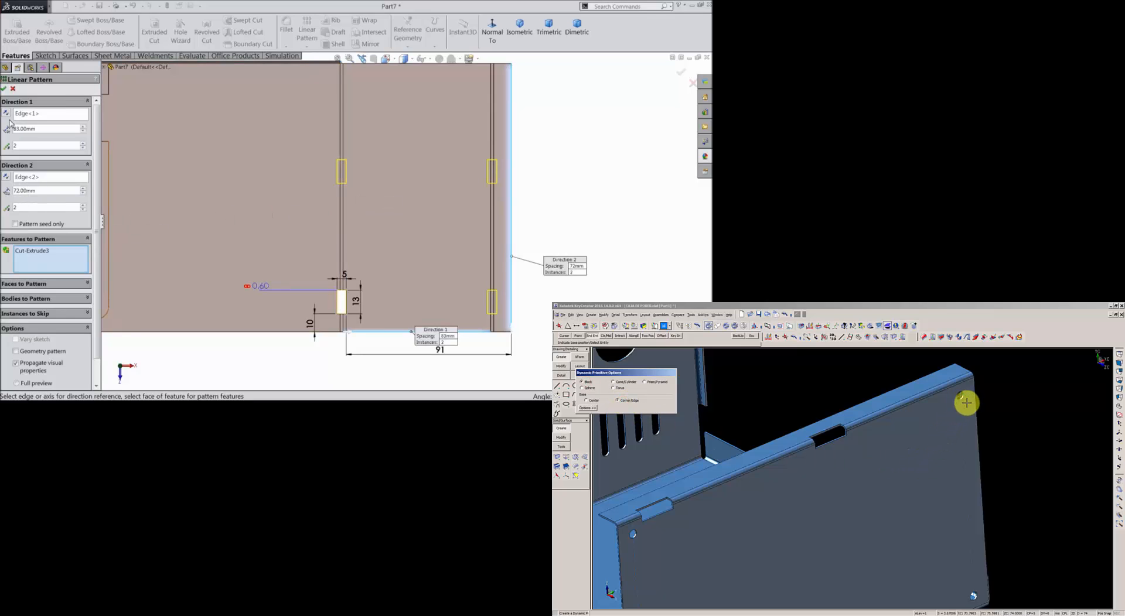
click(4, 88)
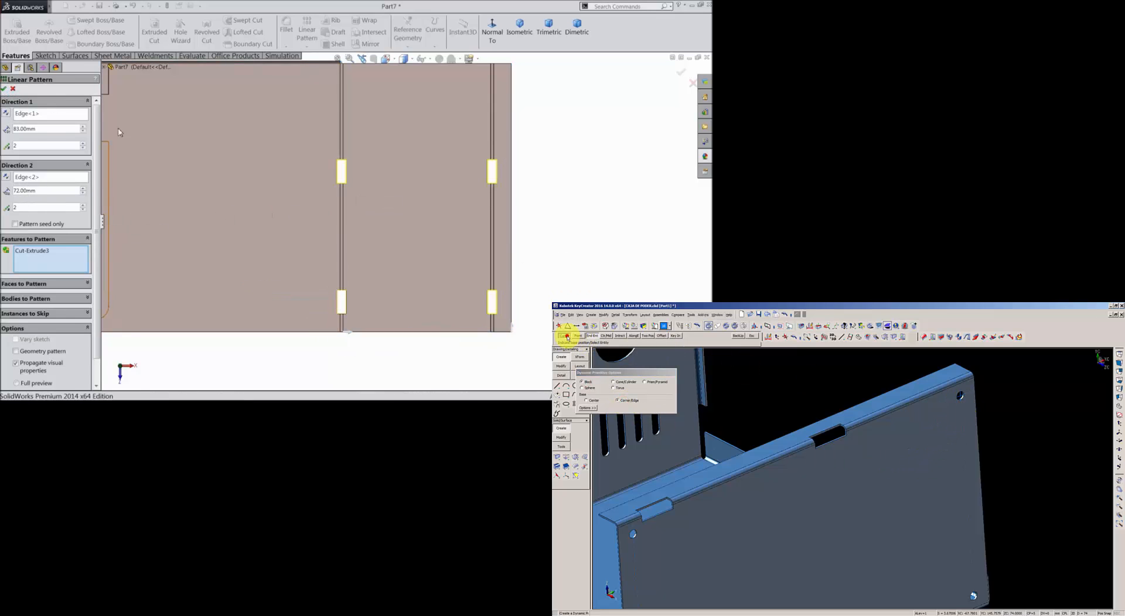
- Draw a block diagonally from the side wall's upper corner hole and set its length to 24 in KeyCreator
scroll(379, 216, up, 3)
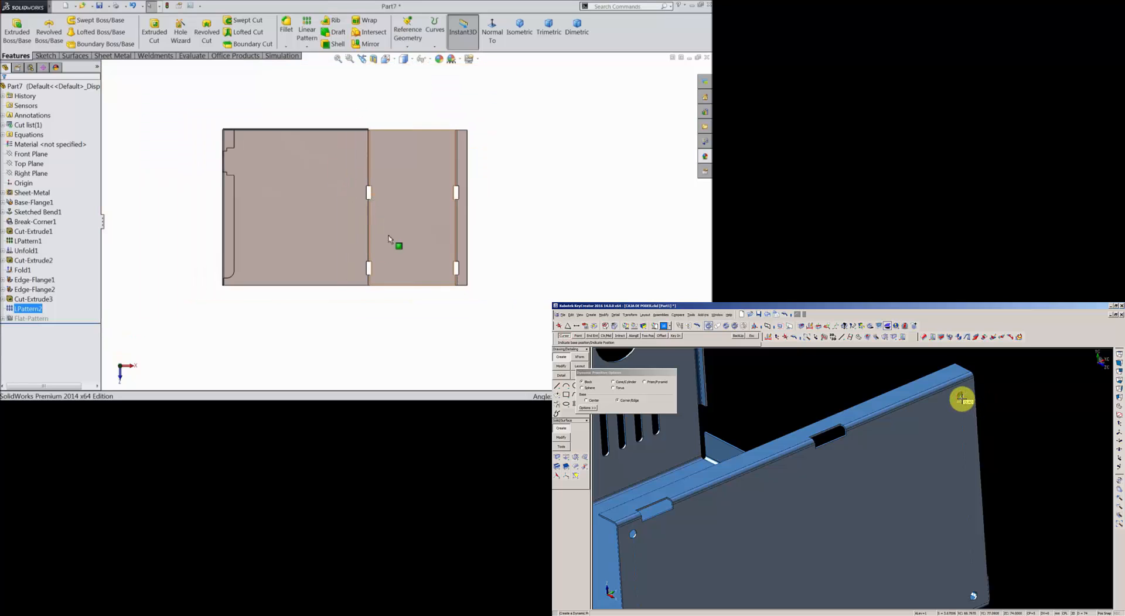
middle_drag(387, 237, 395, 163)
click(961, 398)
scroll(398, 274, down, 5)
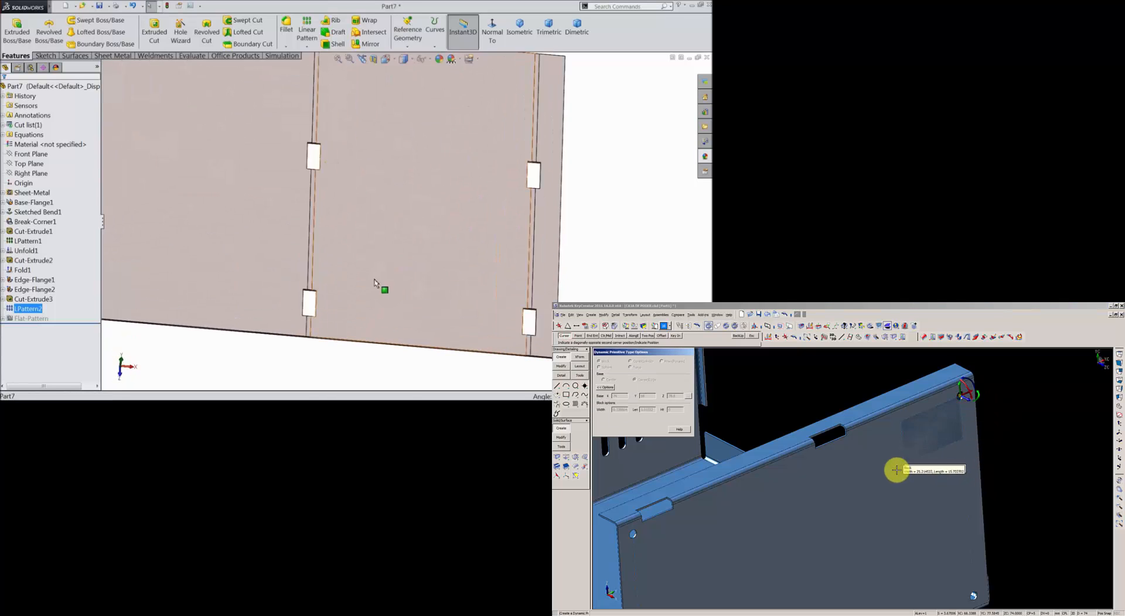
mouse_move(380, 284)
middle_down()
mouse_move(364, 263)
mouse_move(377, 241)
mouse_move(384, 267)
middle_up()
scroll(353, 204, down, 3)
click(891, 475)
scroll(353, 203, down, 1)
scroll(353, 195, up, 4)
click(876, 470)
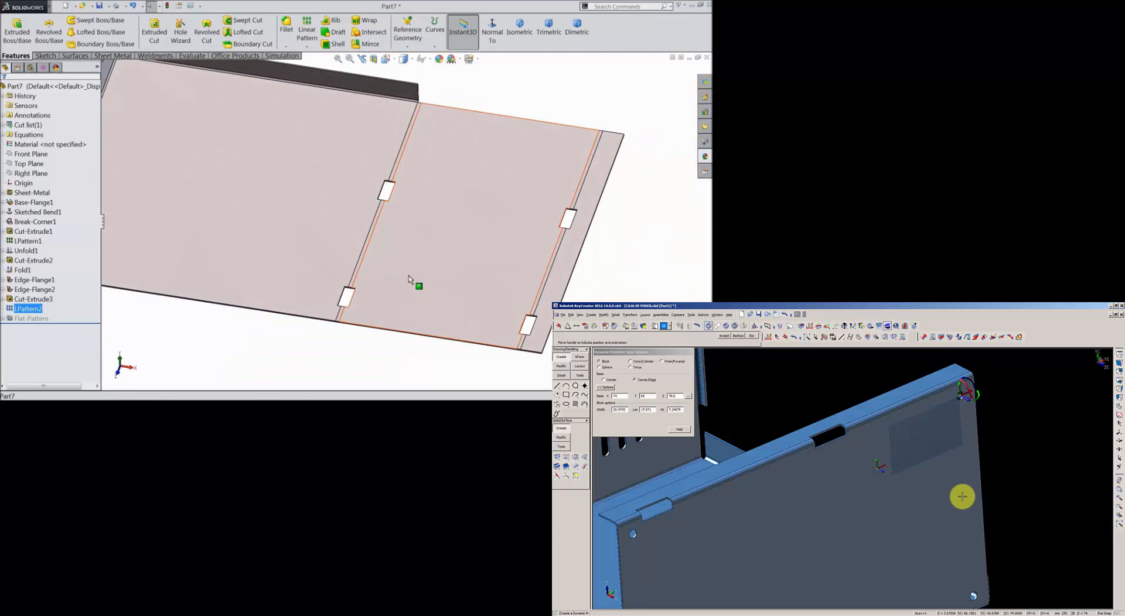
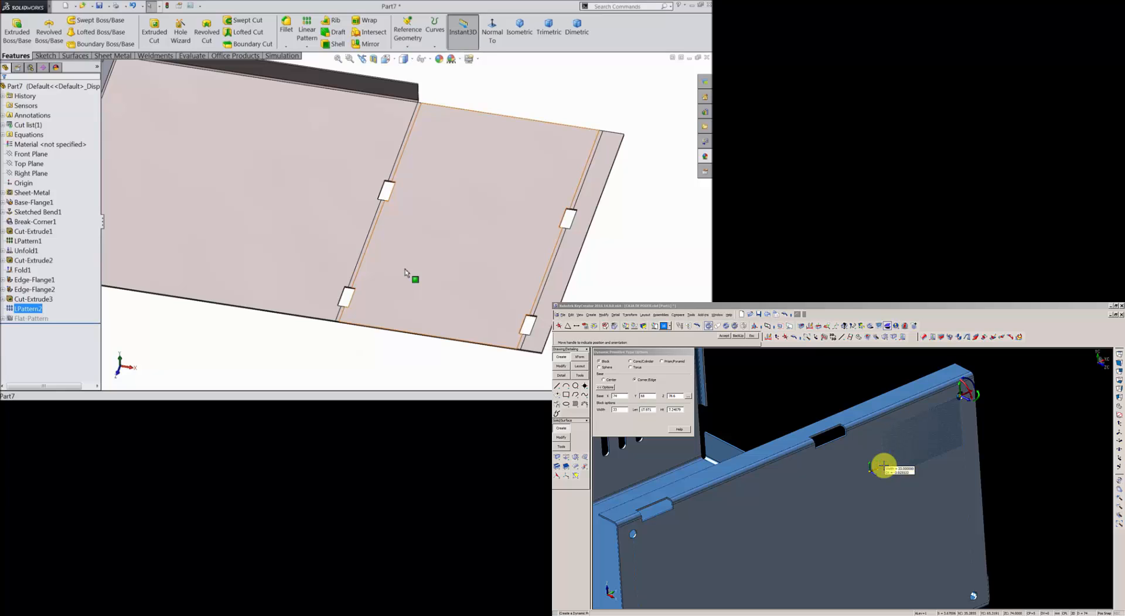
click(866, 464)
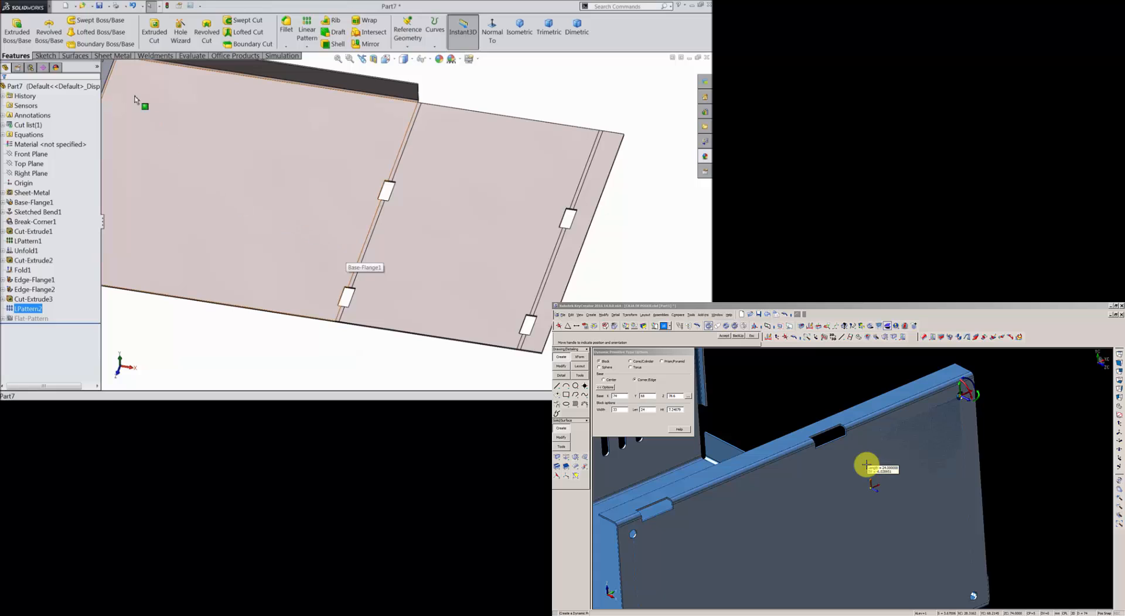
- Fold the two flattened side wall bends in SolidWorks, keeping the base face fixed
click(112, 56)
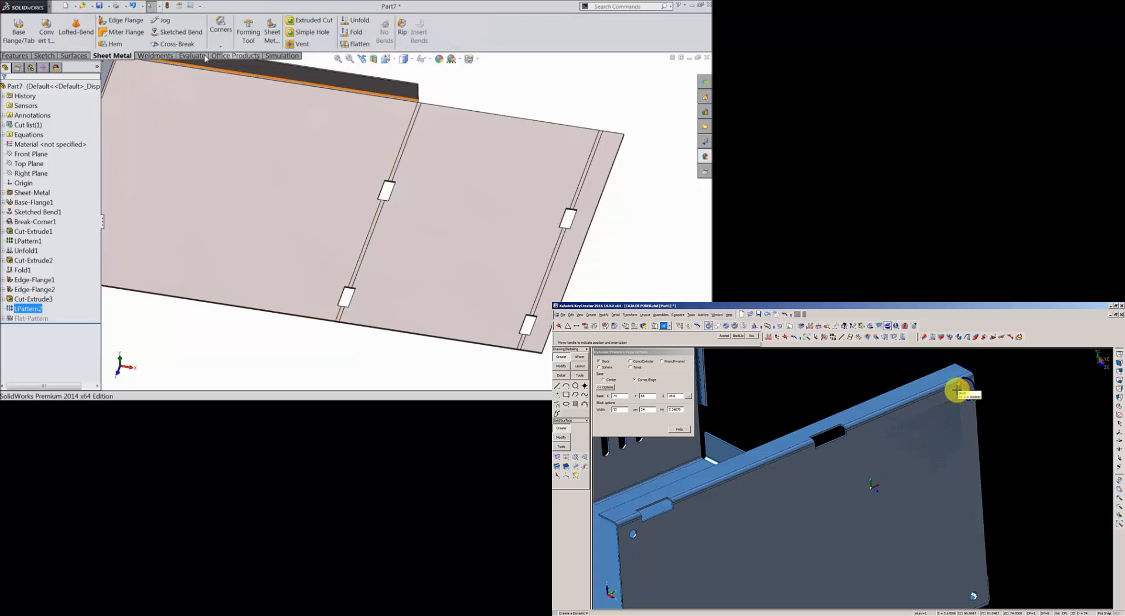
click(358, 34)
scroll(303, 208, up, 1)
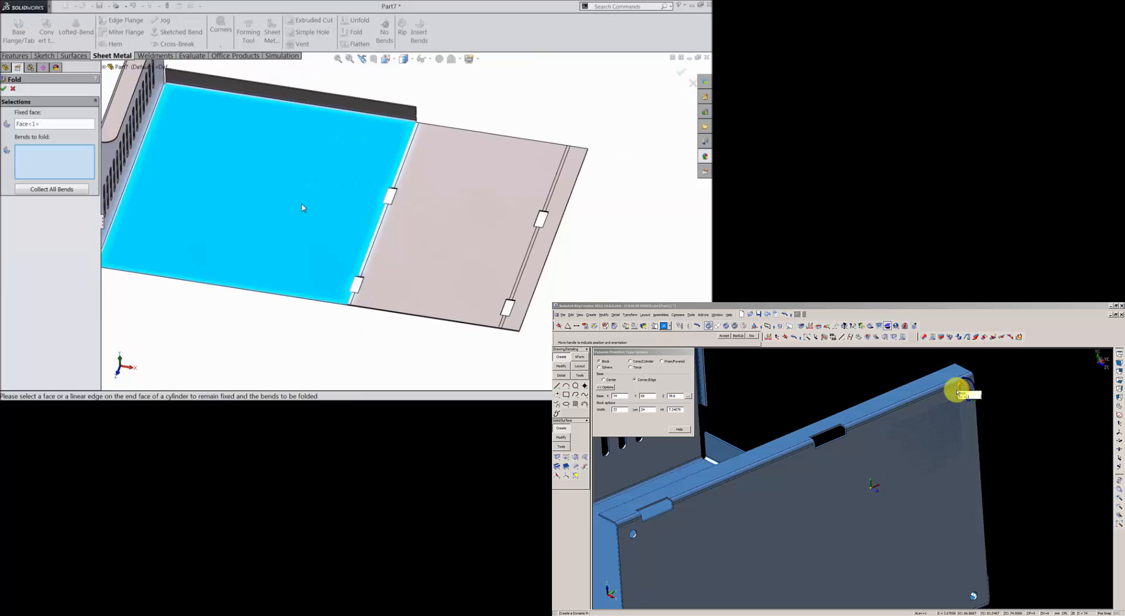
scroll(387, 281, down, 3)
click(346, 252)
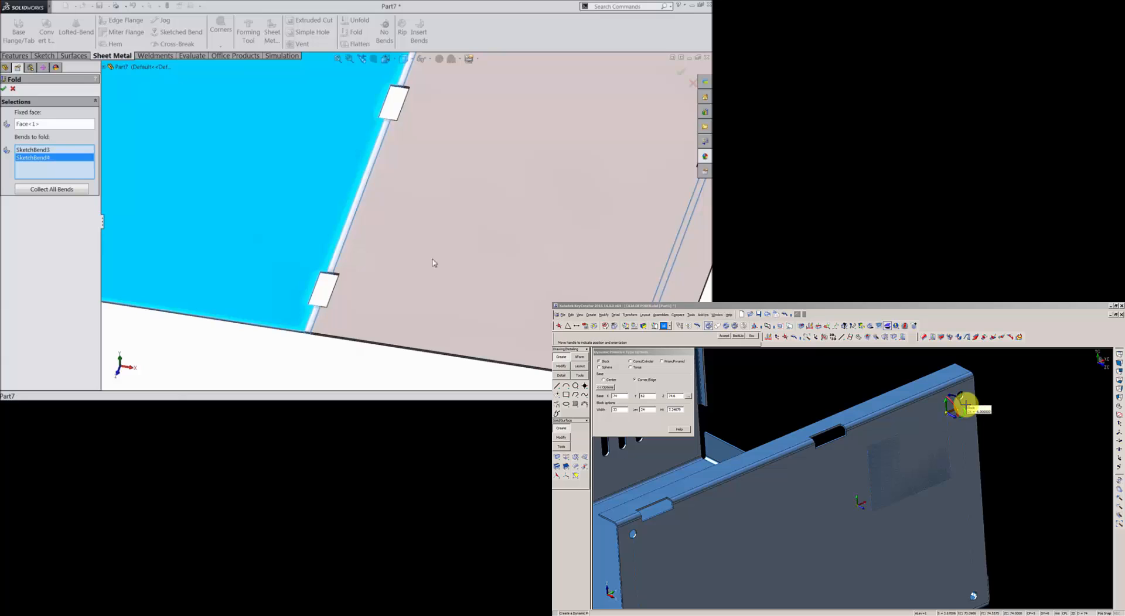
scroll(434, 263, up, 2)
click(5, 89)
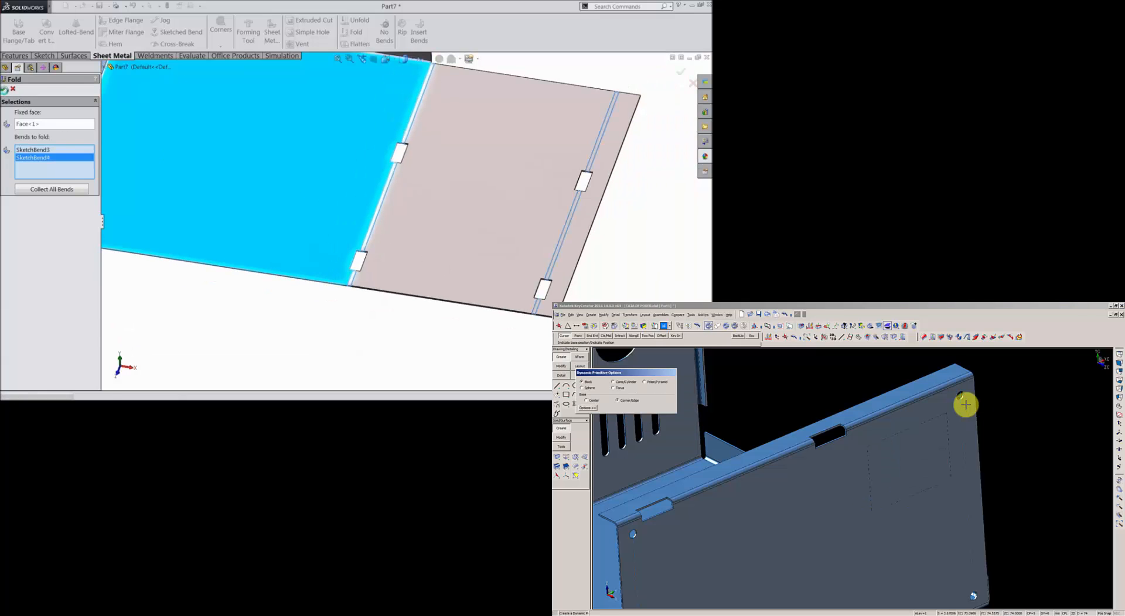
- Start a second block at the lower outer corner of the first block's outline and set its width to 27 in KeyCreator
middle_drag(328, 237, 293, 176)
click(951, 480)
scroll(325, 163, down, 4)
middle_drag(339, 235, 363, 236)
scroll(345, 240, up, 5)
text(27)
- Sketch a construction rectangle about 137 mm by 66 mm on the outer face of the folded side wall in SolidWorks
click(433, 229)
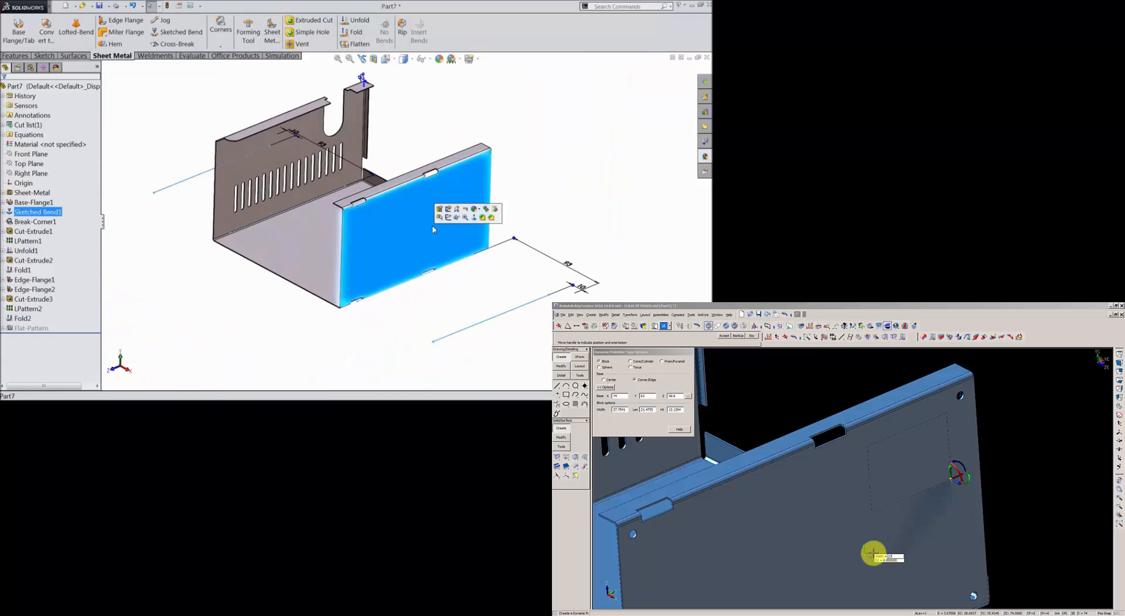
click(450, 219)
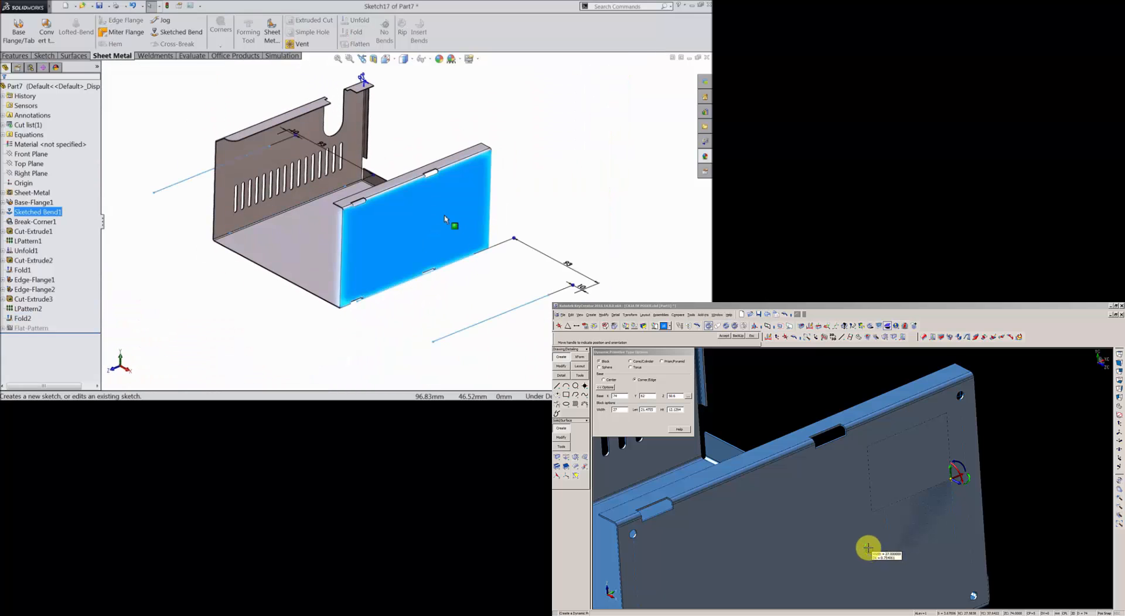
click(44, 55)
click(408, 34)
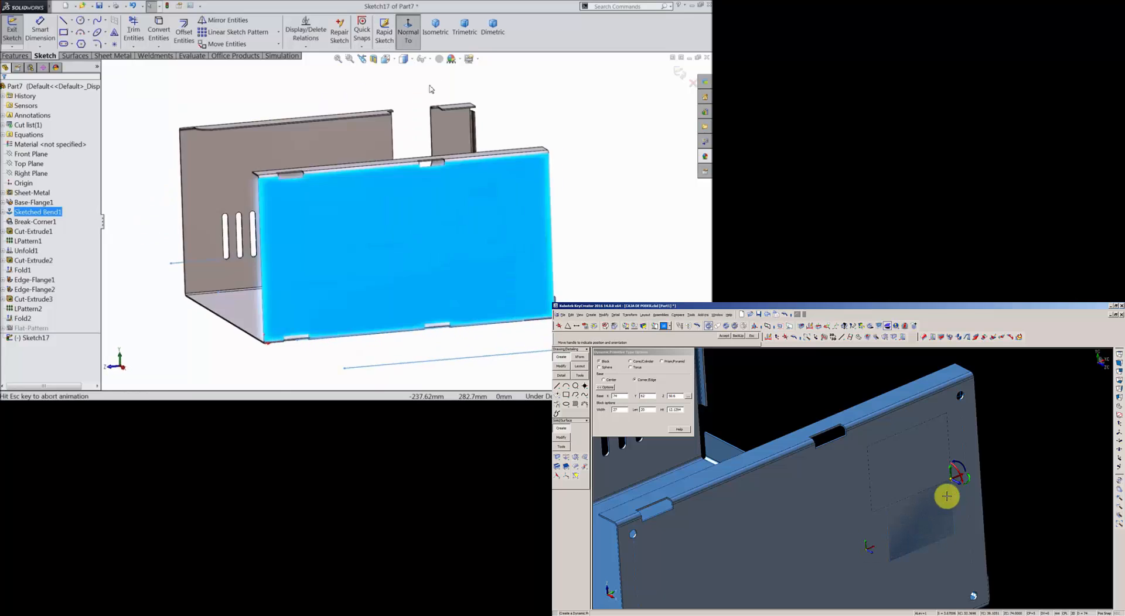
click(63, 32)
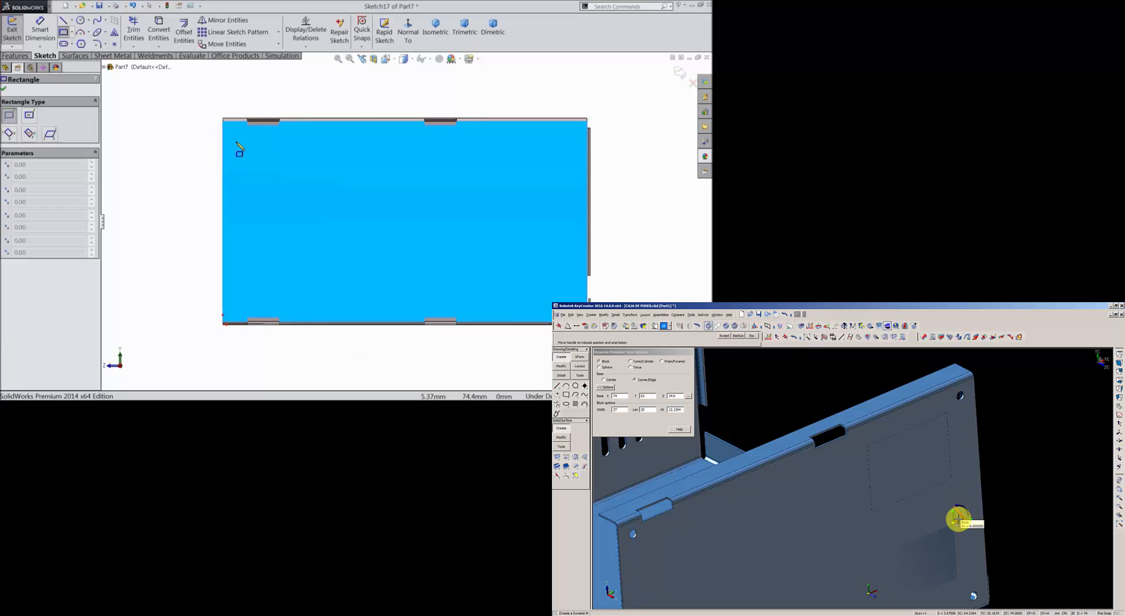
click(236, 141)
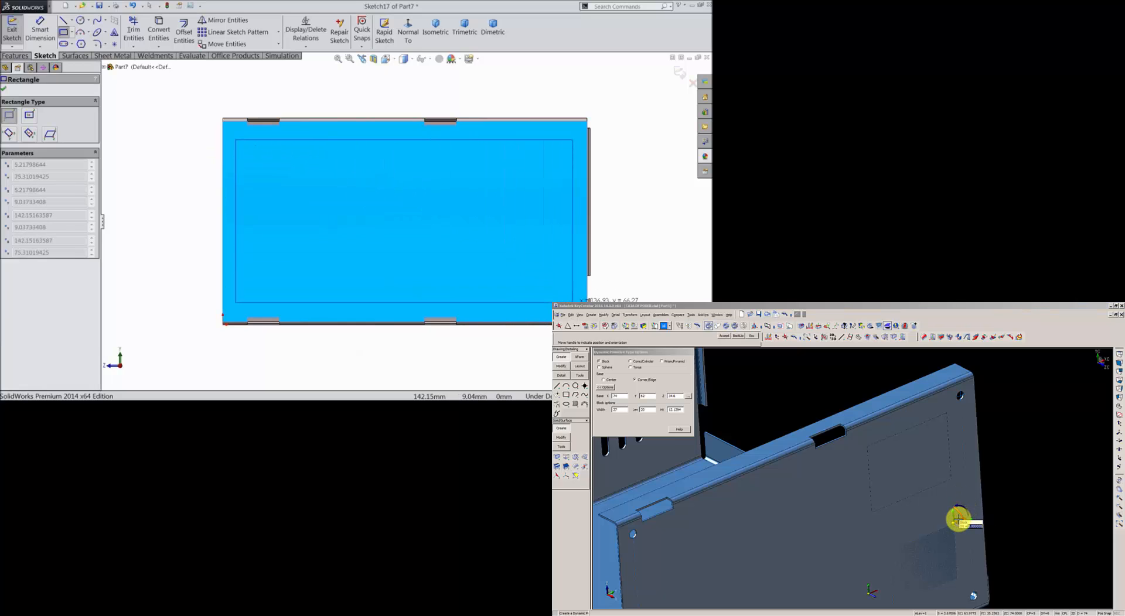
click(572, 302)
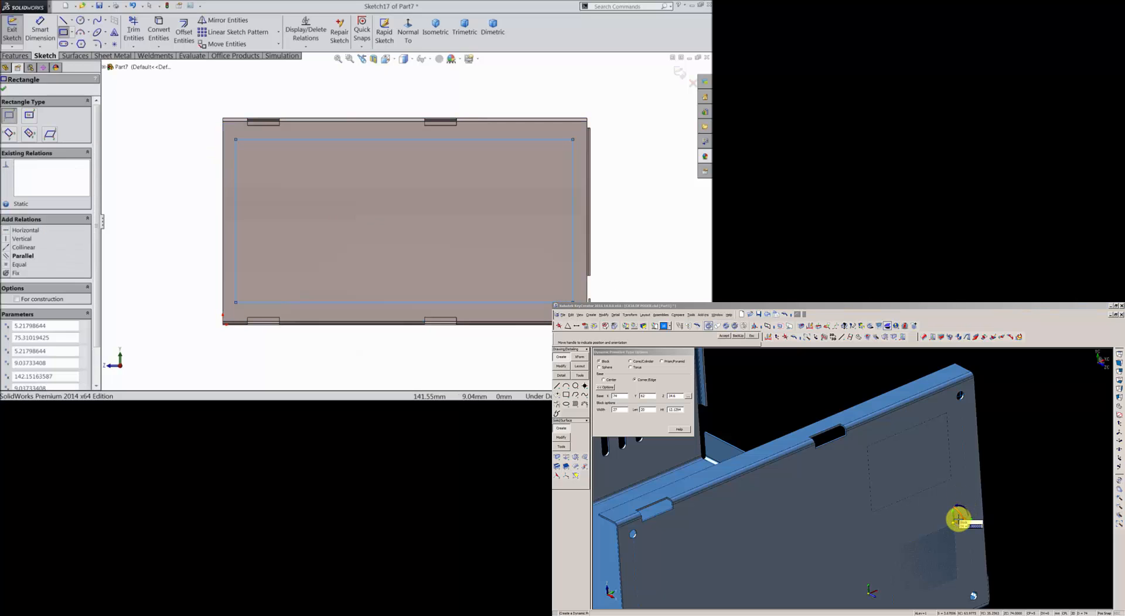
click(34, 301)
click(3, 88)
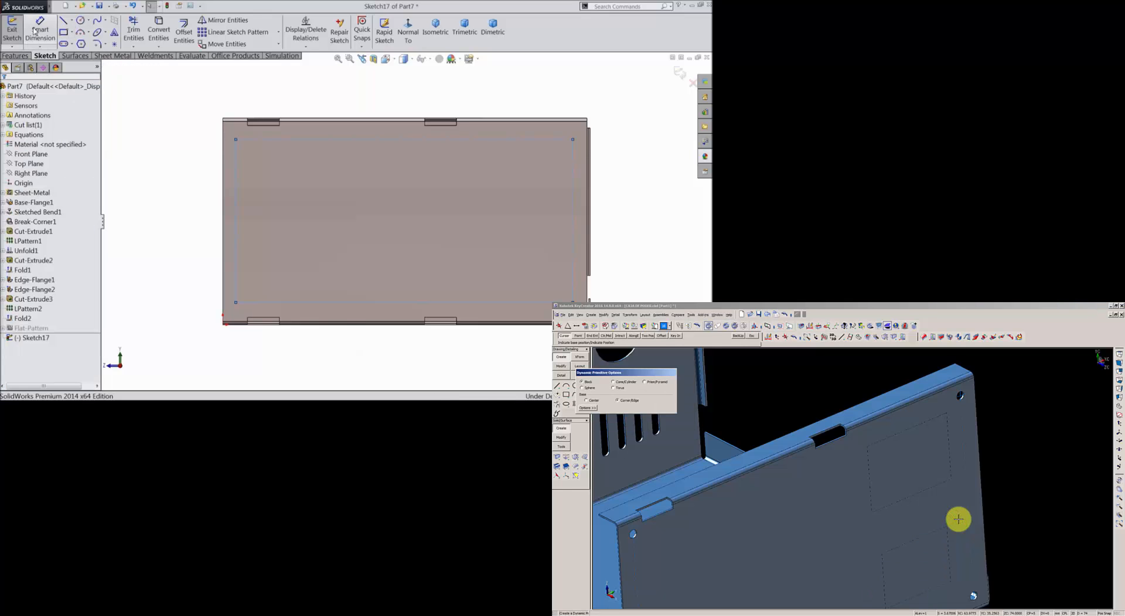
- Dimension the construction rectangle's upper line 6 mm from the side wall's upper edge in SolidWorks
click(40, 30)
scroll(322, 128, down, 3)
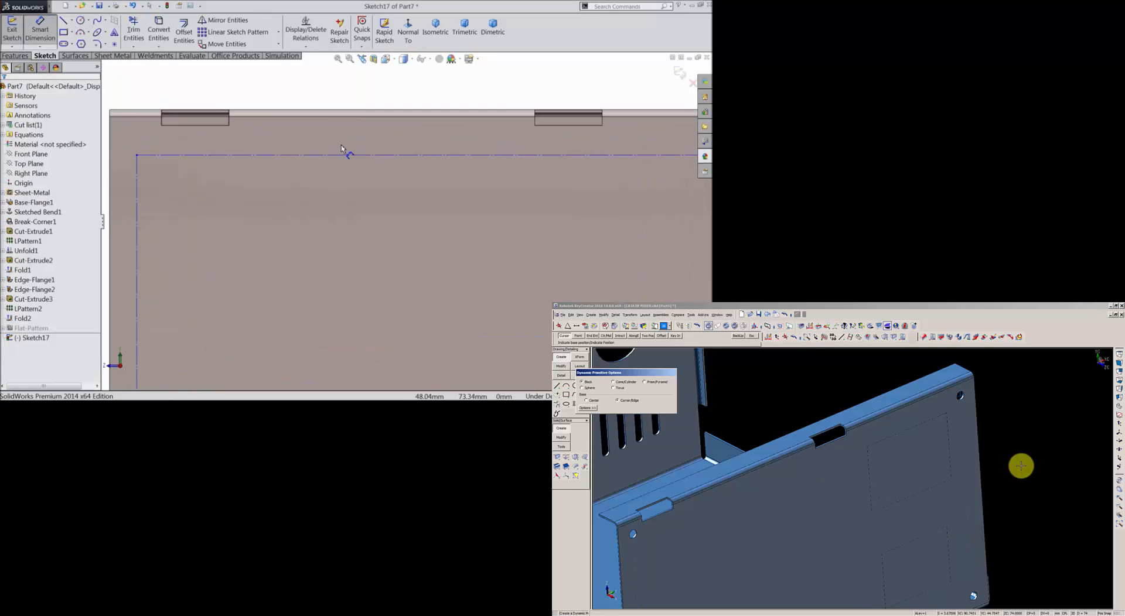
click(359, 110)
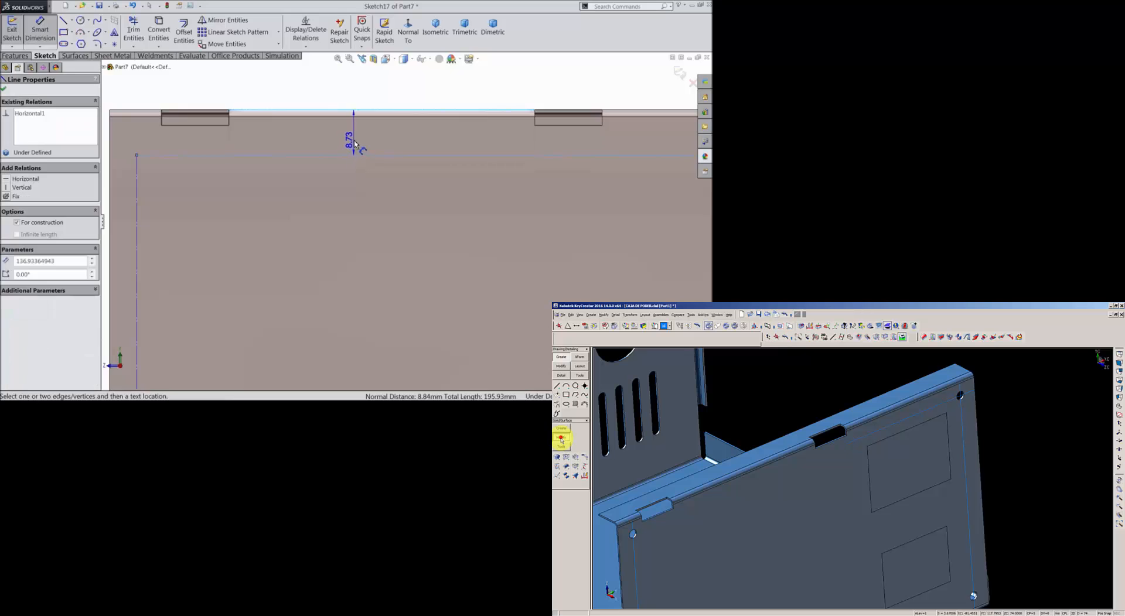
click(351, 137)
text(6)
key(Return)
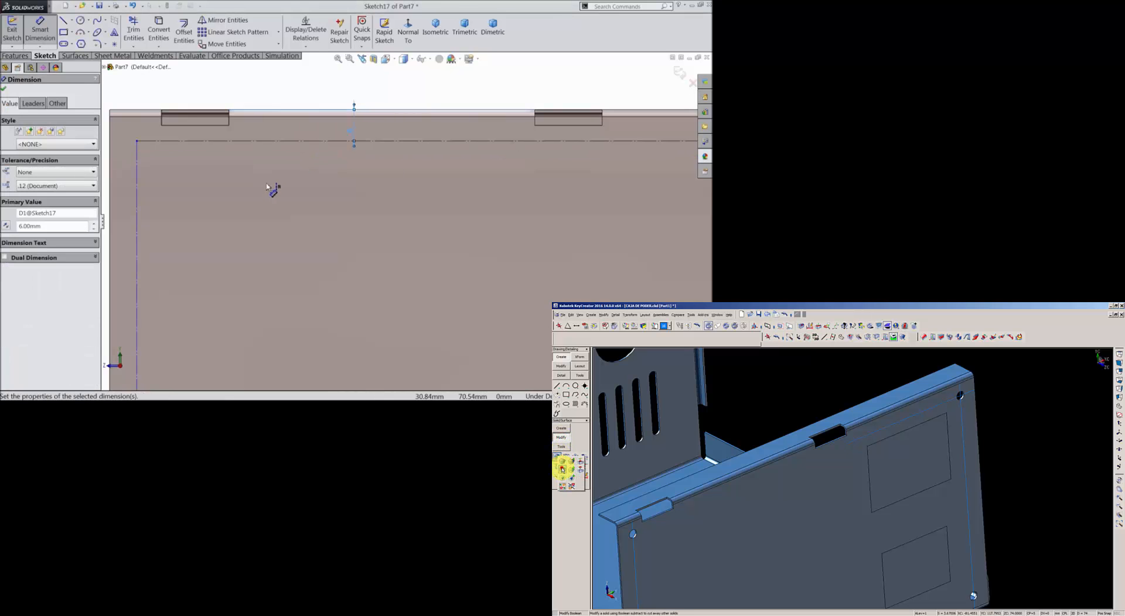
- Subtract the two blocks from the box's side wall in KeyCreator to cut two rectangular openings
click(563, 469)
scroll(228, 198, up, 2)
click(792, 519)
scroll(222, 202, down, 4)
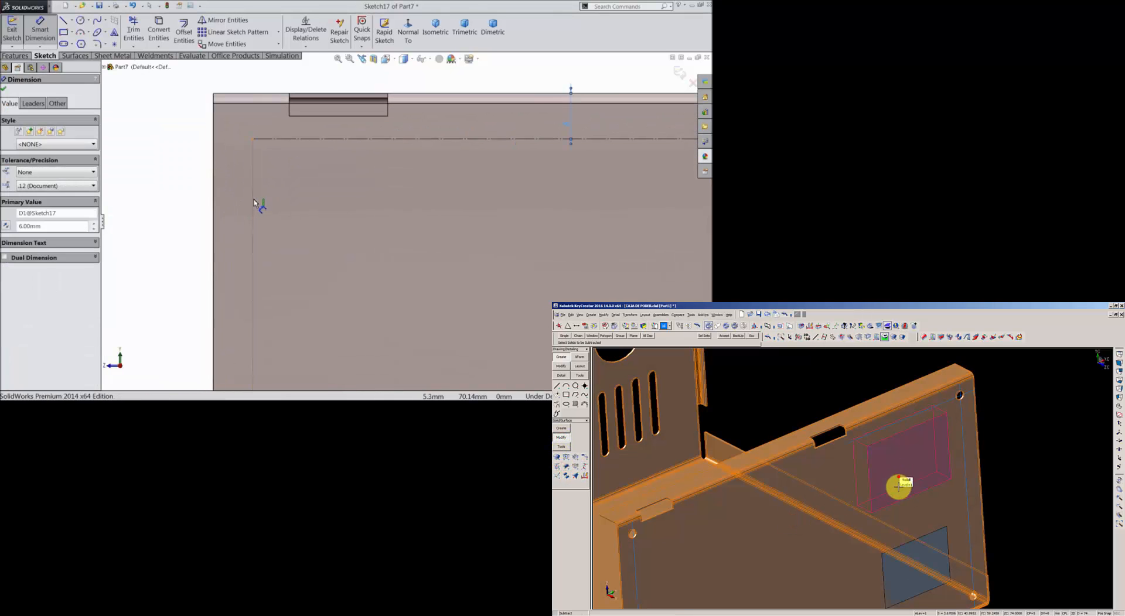
click(253, 203)
click(898, 487)
click(916, 571)
click(213, 198)
middle_click(916, 570)
- Set the construction rectangle's left side 6 mm from the wall's left edge in SolidWorks
click(233, 196)
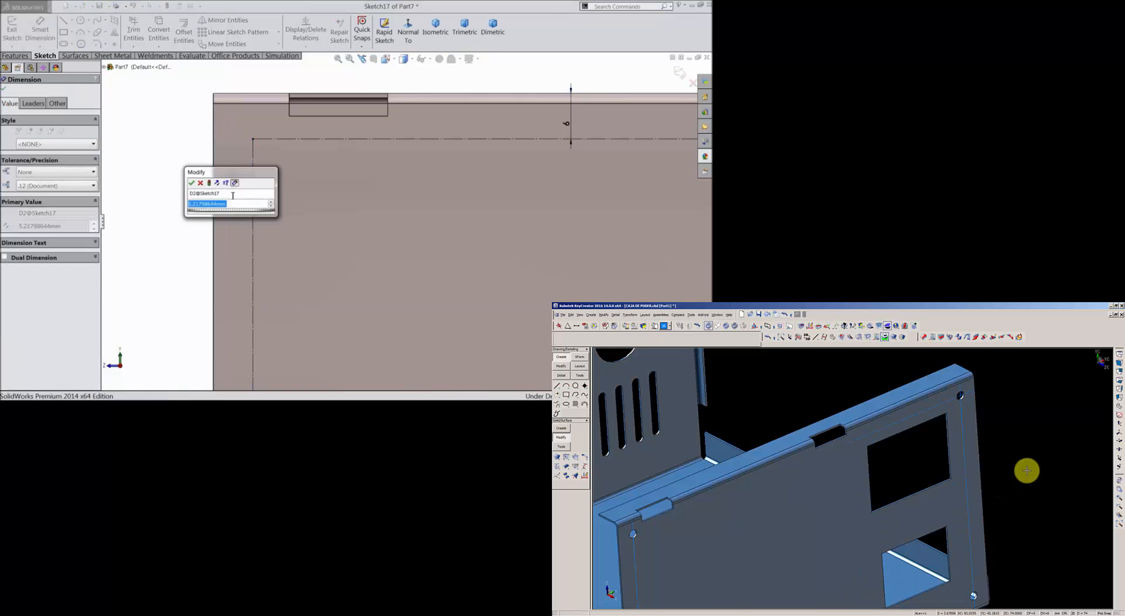
text(6)
scroll(1027, 471, down, 4)
key(Return)
- Delete the construction lines joining the side wall's corner holes in KeyCreator
key(Delete)
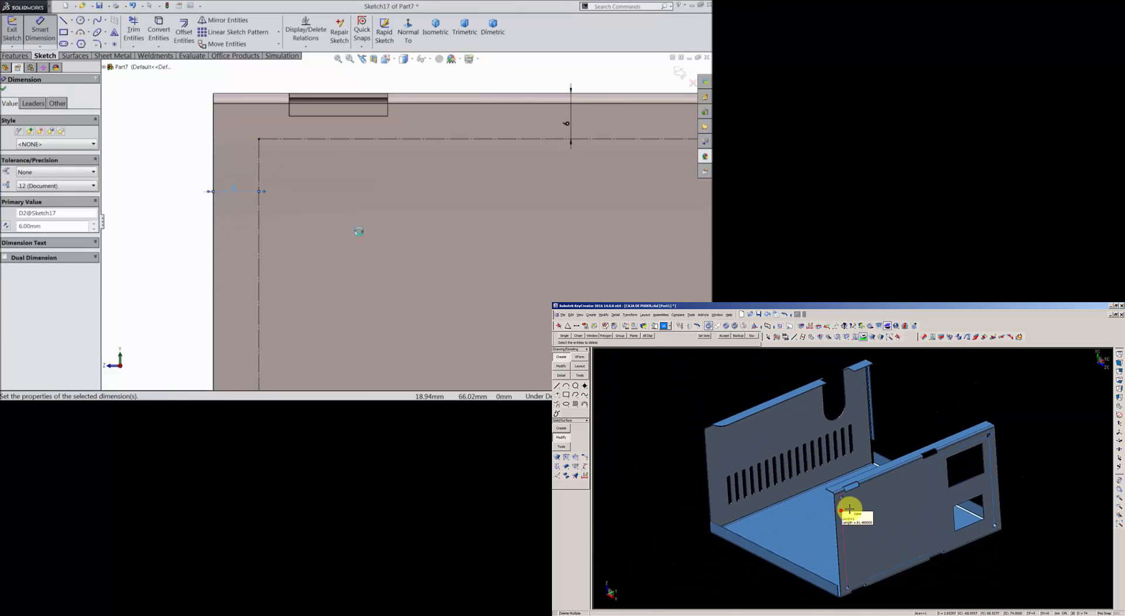
click(849, 509)
scroll(359, 231, up, 5)
click(967, 448)
scroll(494, 314, down, 5)
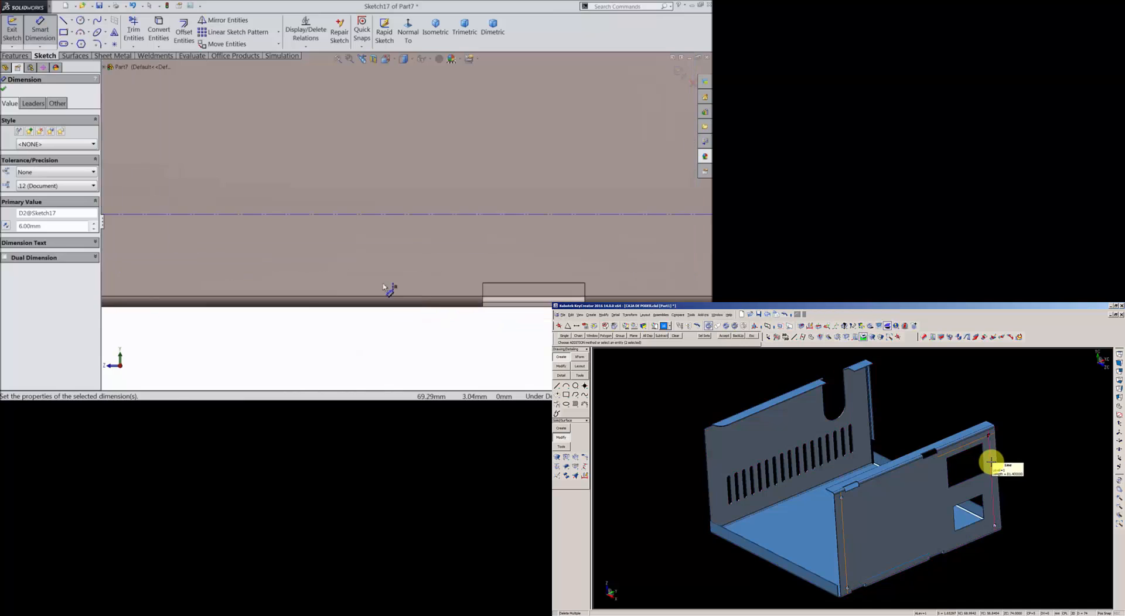
click(357, 214)
click(908, 562)
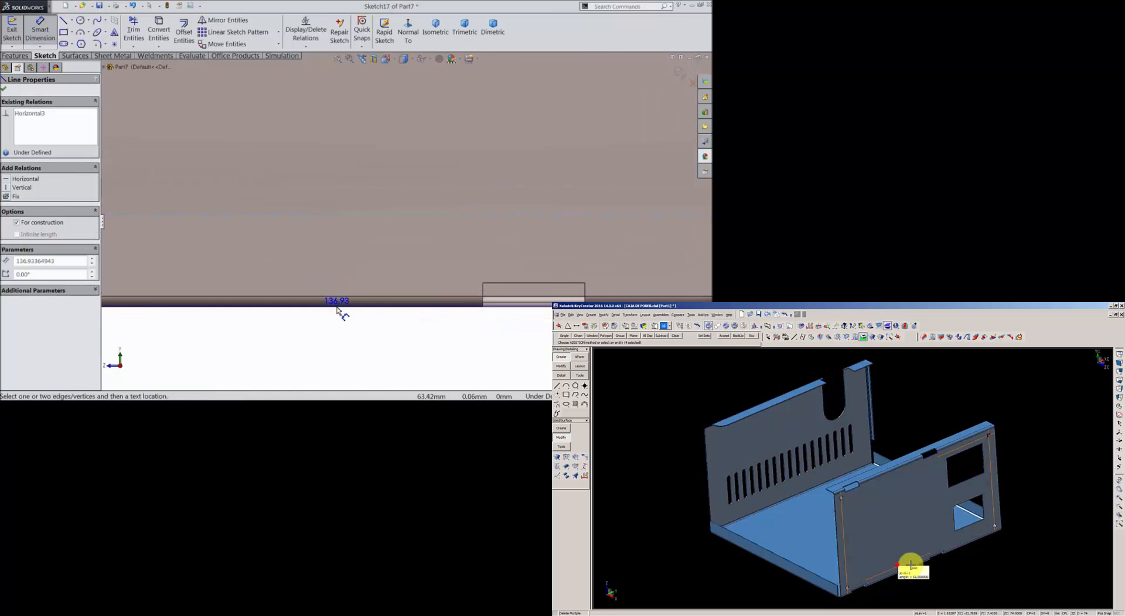
middle_click(1049, 537)
- Set the construction rectangle's lower line 6 mm from the wall's lower edge in SolidWorks
click(337, 309)
key(alt+w)
click(337, 270)
drag(924, 429, 1017, 549)
text(6)
key(Return)
scroll(328, 272, up, 6)
- Dimension the construction rectangle's right side 6 mm from the wall's right edge in SolidWorks, and start drilling a hole in KeyCreator
click(575, 456)
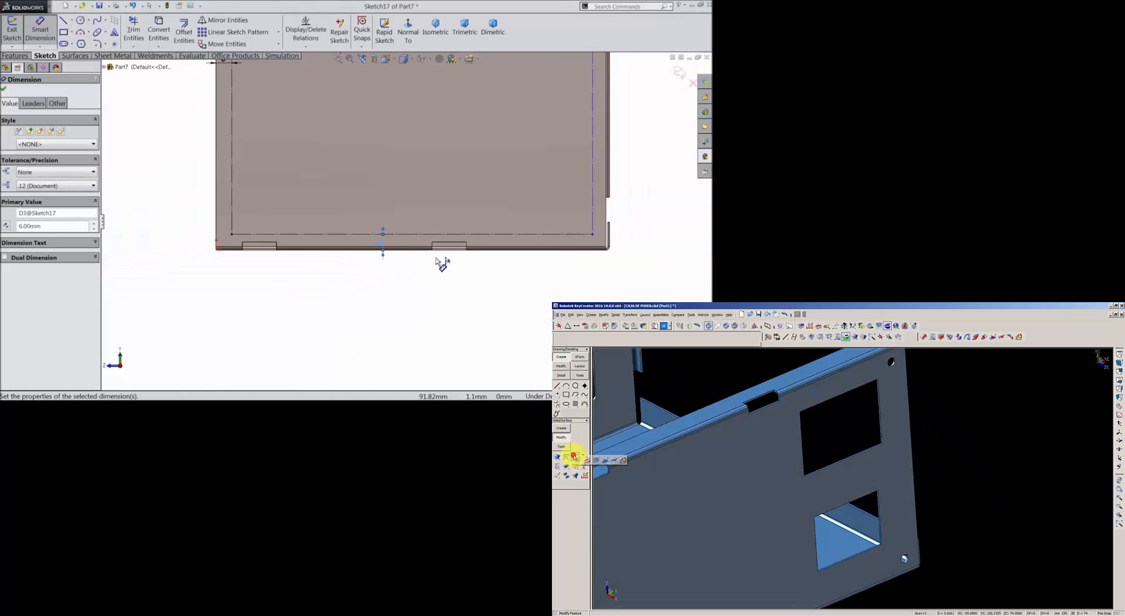
scroll(603, 164, down, 5)
scroll(568, 230, down, 2)
click(560, 428)
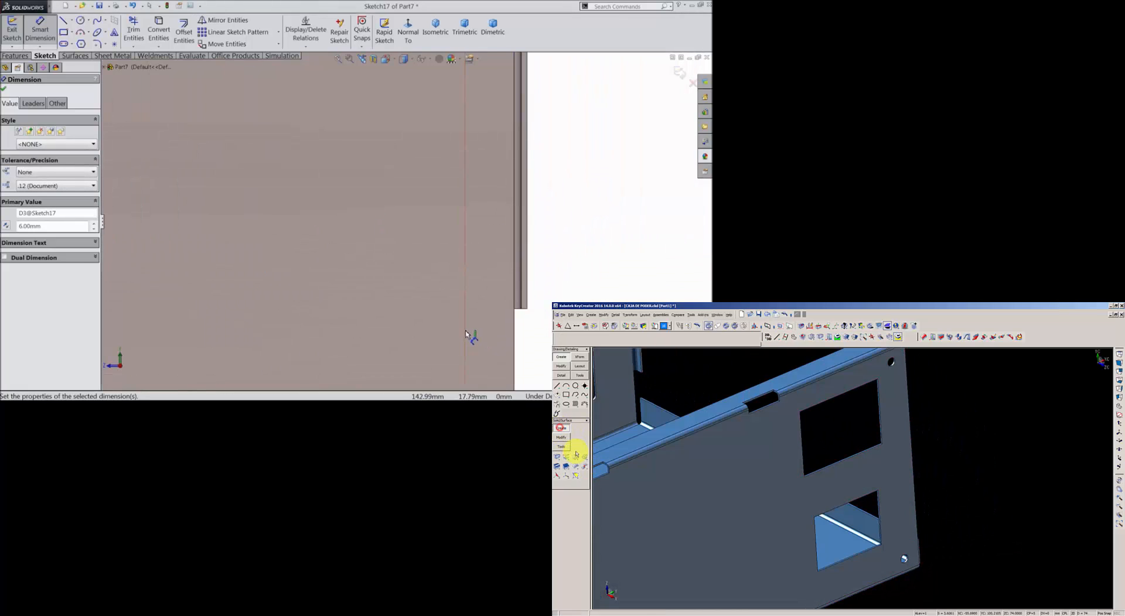
click(465, 335)
click(576, 457)
click(601, 461)
click(513, 333)
click(496, 323)
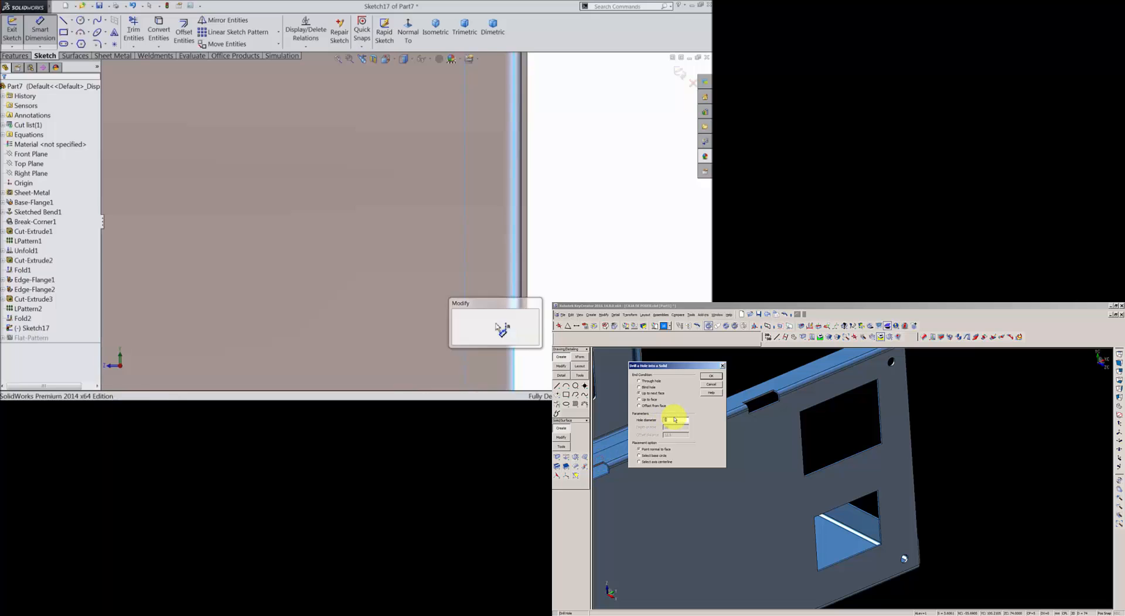
text(6)
key(Return)
- Set the drilled hole diameter to 2 and accept the hole settings in KeyCreator
drag(672, 420, 663, 421)
scroll(372, 270, up, 9)
text(2)
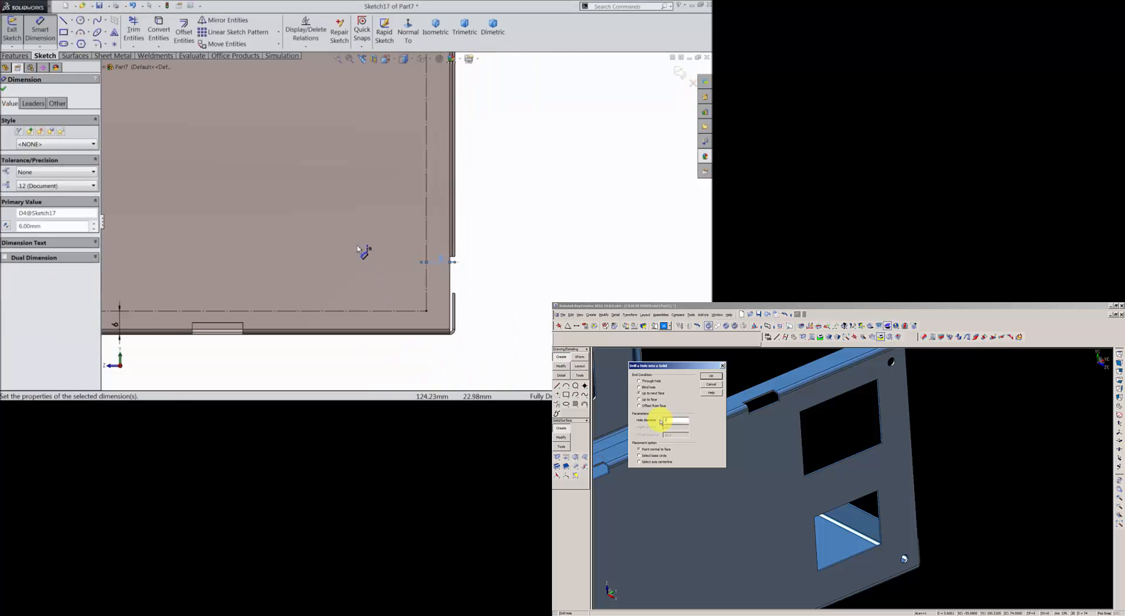
scroll(235, 165, down, 3)
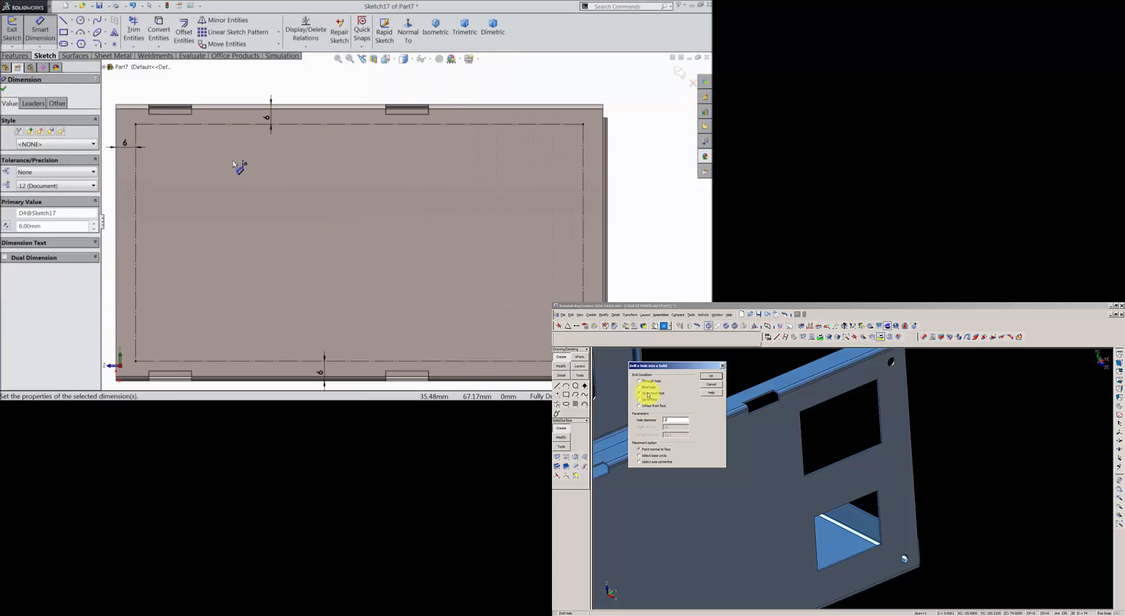
click(80, 20)
click(711, 378)
- Sketch circles centred on the corners of the construction rectangle in SolidWorks
click(135, 125)
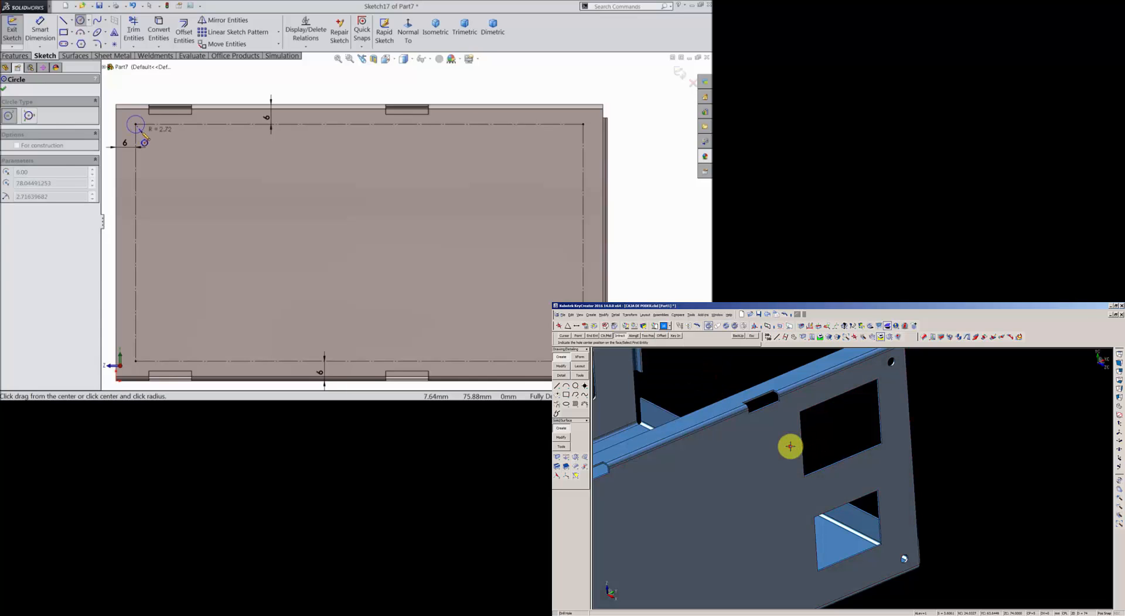
click(141, 134)
click(136, 361)
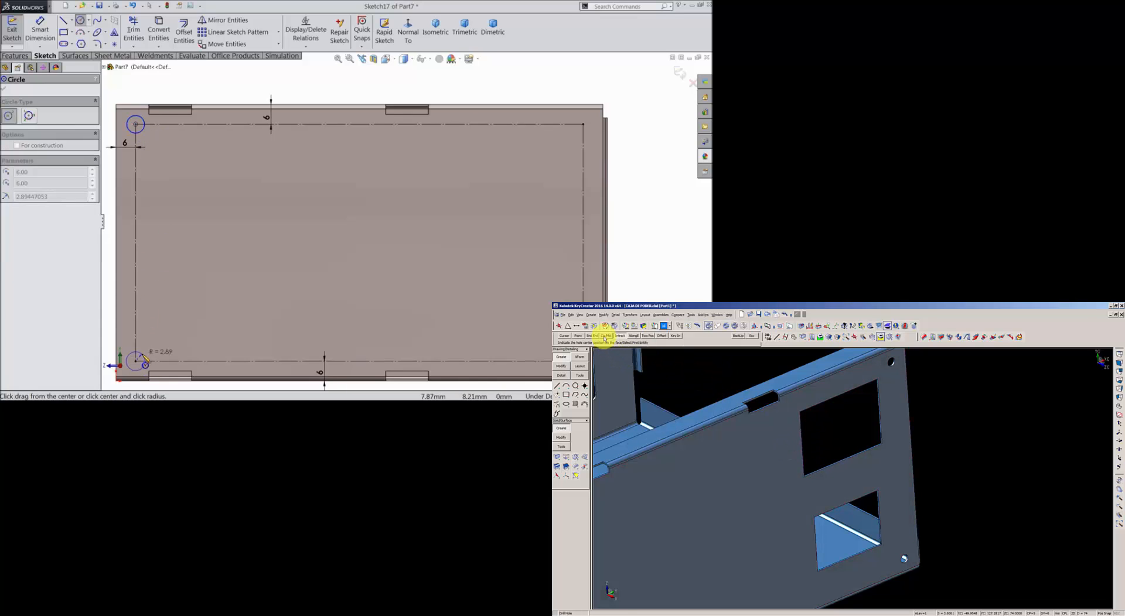
click(142, 367)
click(583, 125)
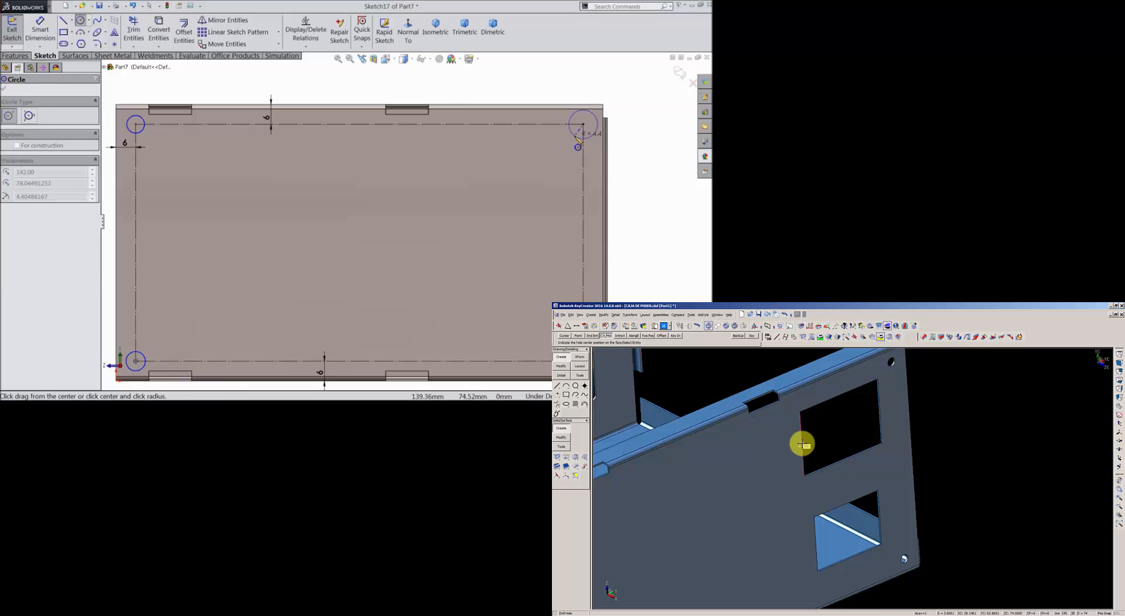
click(577, 140)
- Drill holes at the midpoints of the upper opening's two side edges in KeyCreator
click(802, 444)
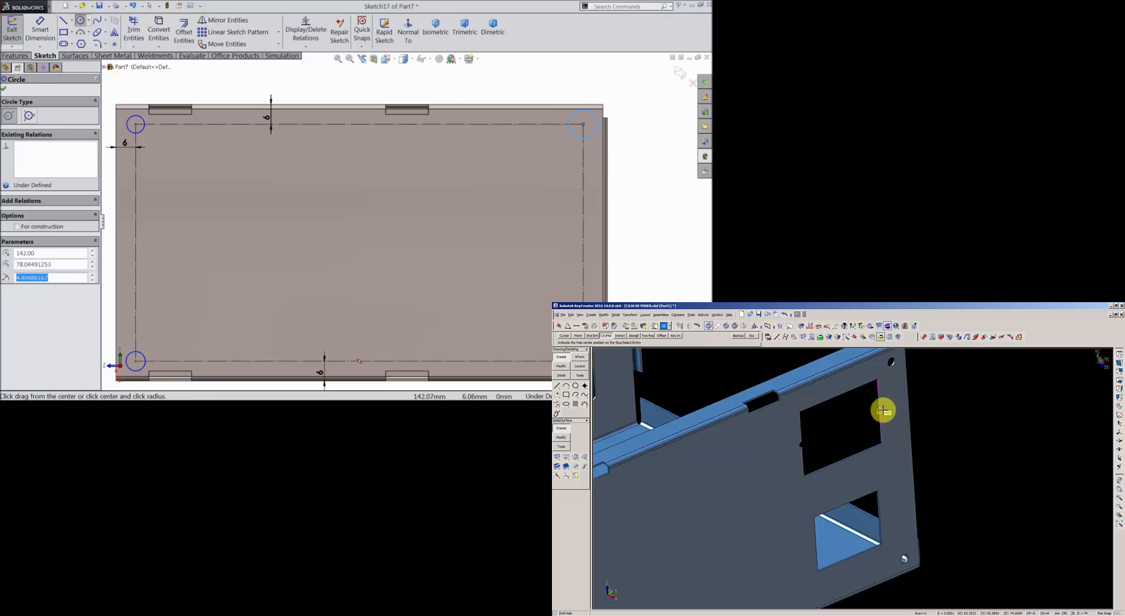
click(882, 411)
click(866, 405)
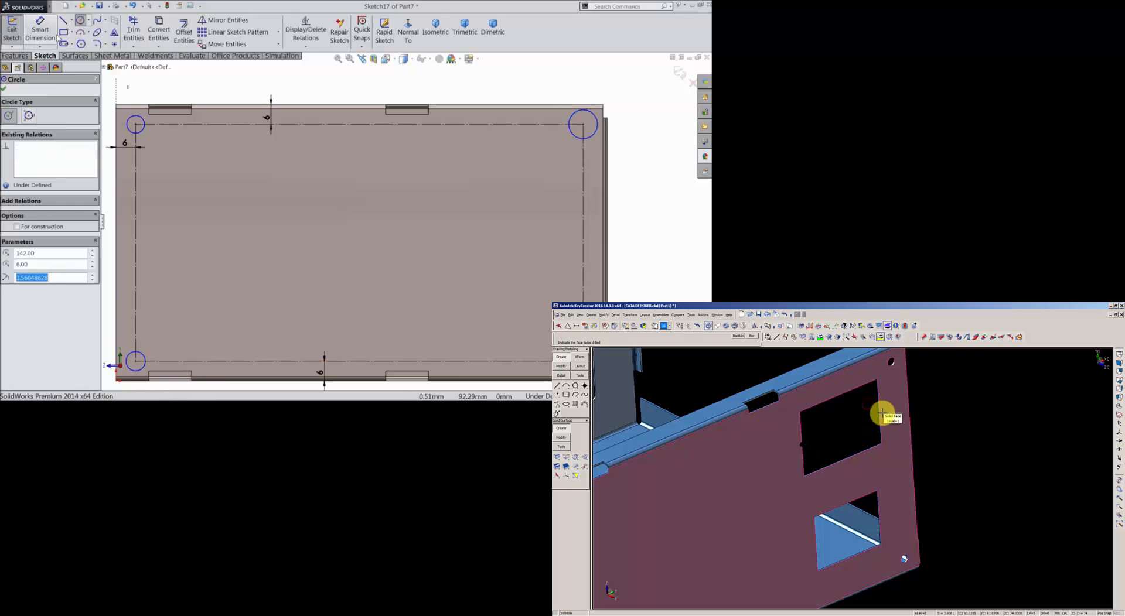
click(39, 29)
click(882, 413)
- Set the upper left corner circle's diameter to 3 mm in SolidWorks
click(142, 131)
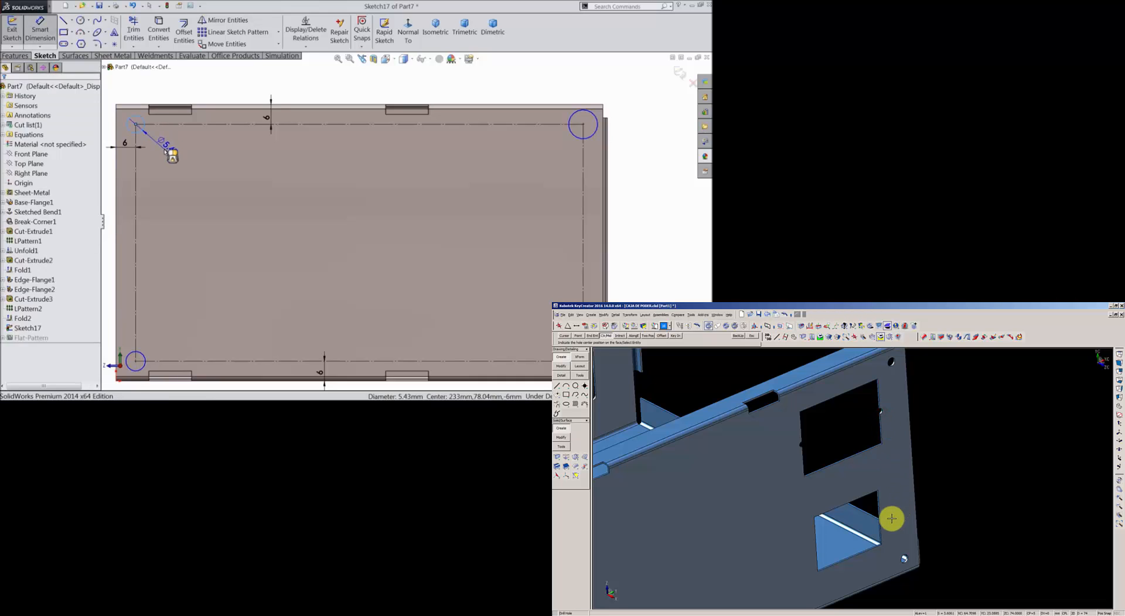
click(167, 153)
text(5.43279363mm)
key(Return)
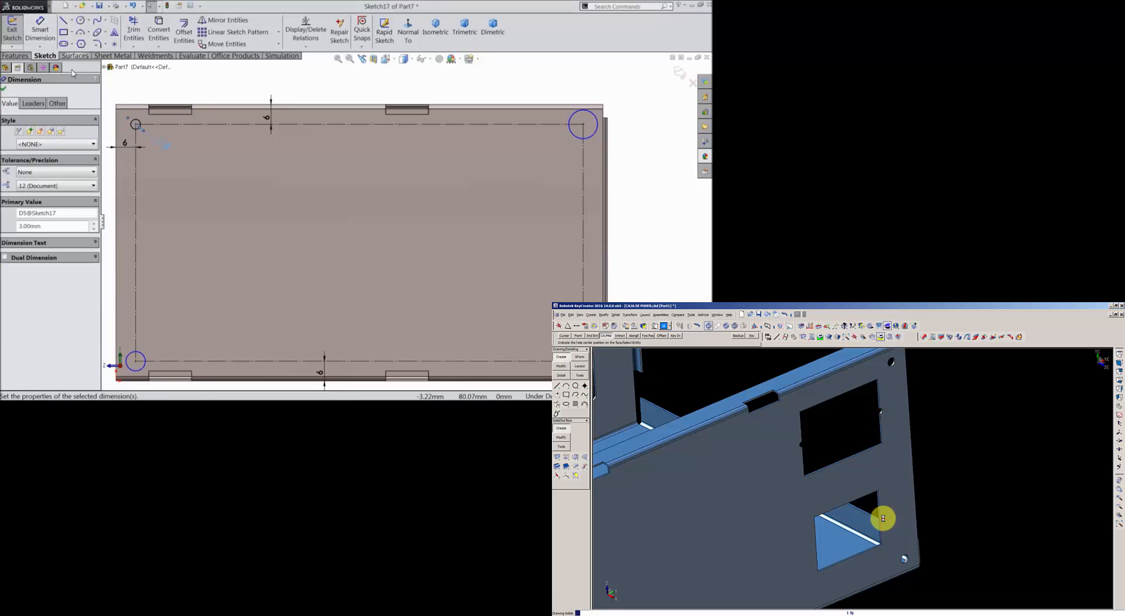
- Make the four corner circles equal in SolidWorks, and select the two holes on the openings' inner side edges for moving in KeyCreator
click(131, 128)
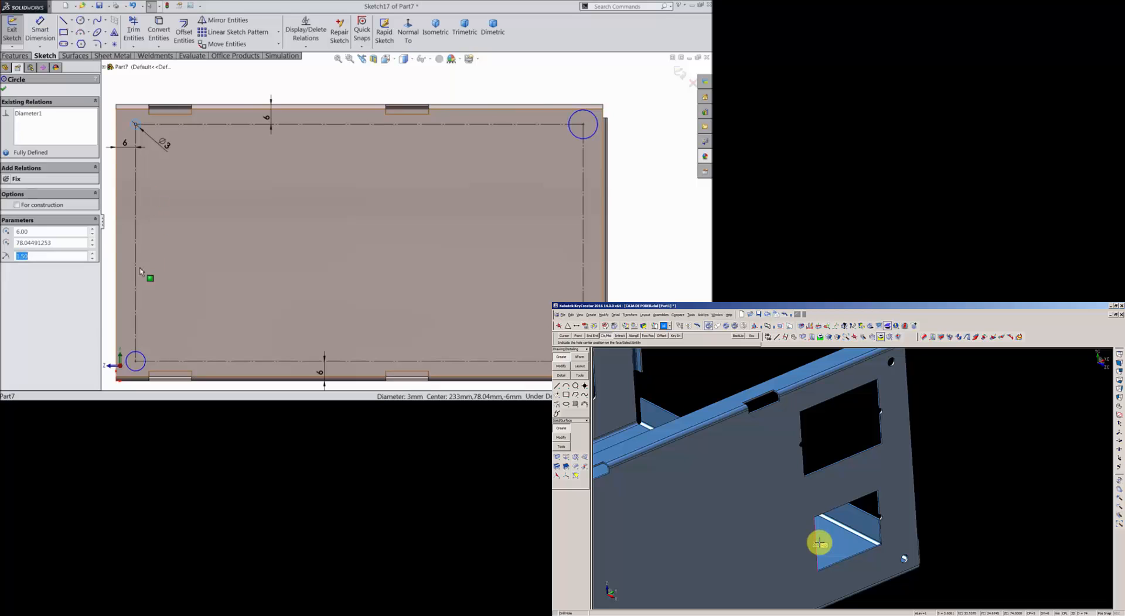
ctrl+click(141, 359)
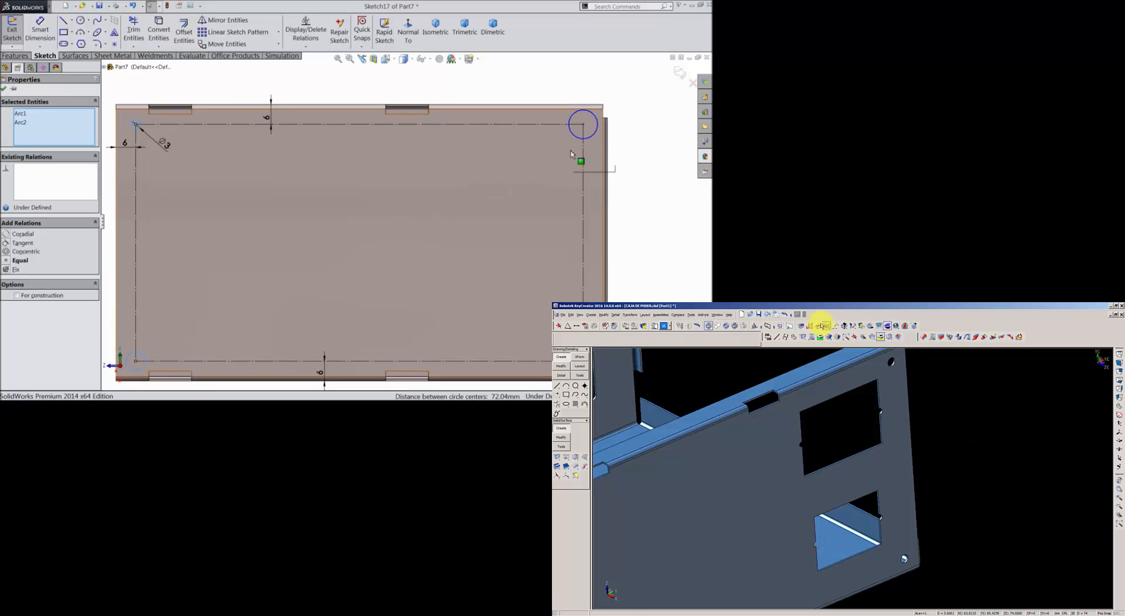
click(824, 326)
ctrl+click(578, 139)
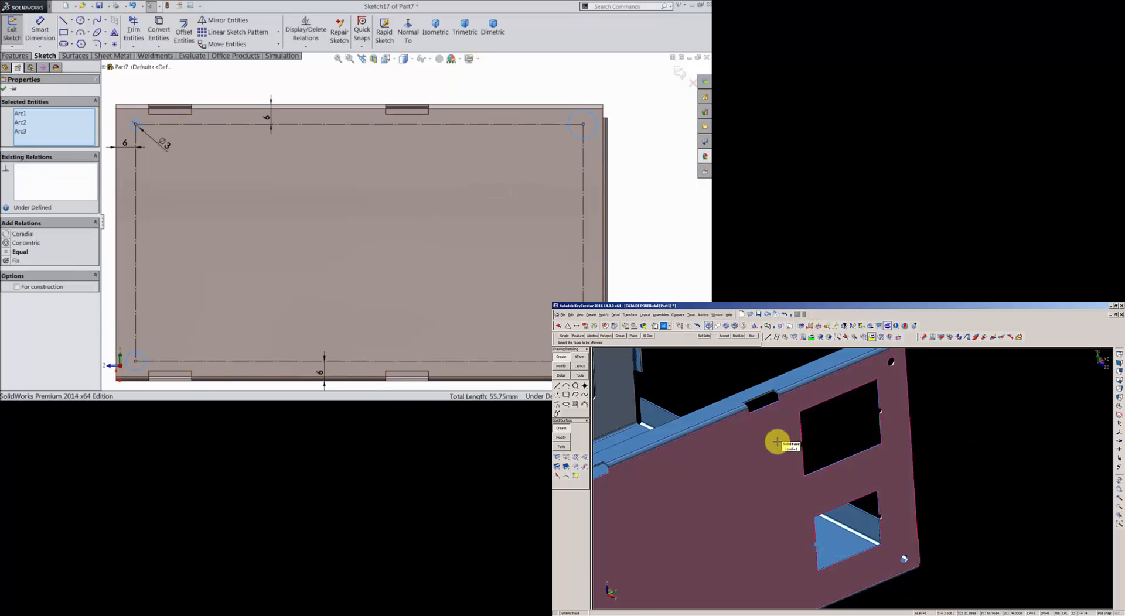
ctrl+click(576, 353)
click(777, 438)
click(809, 456)
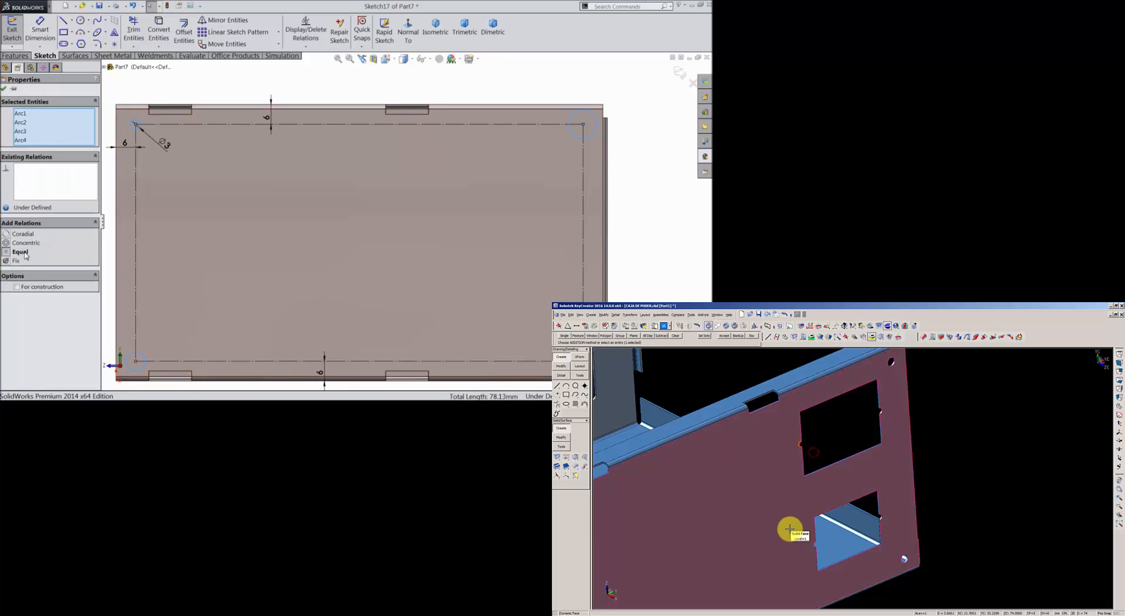
click(827, 555)
click(4, 88)
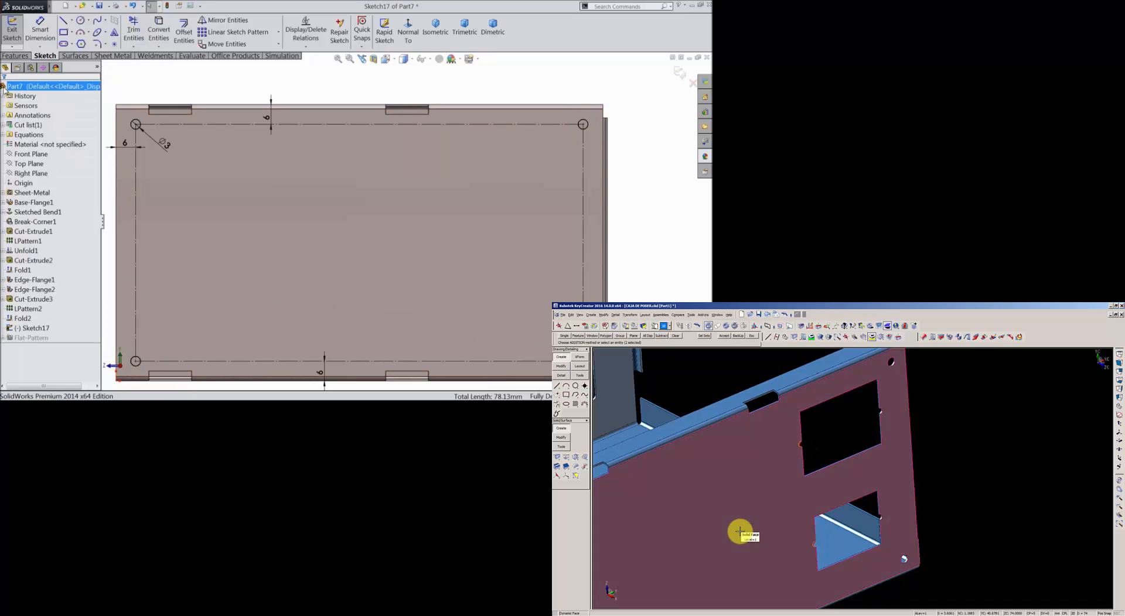
- Sketch a rectangle about 26 mm by 17 mm near the wall's right end in SolidWorks, and move the selected holes off the openings in KeyCreator
click(63, 33)
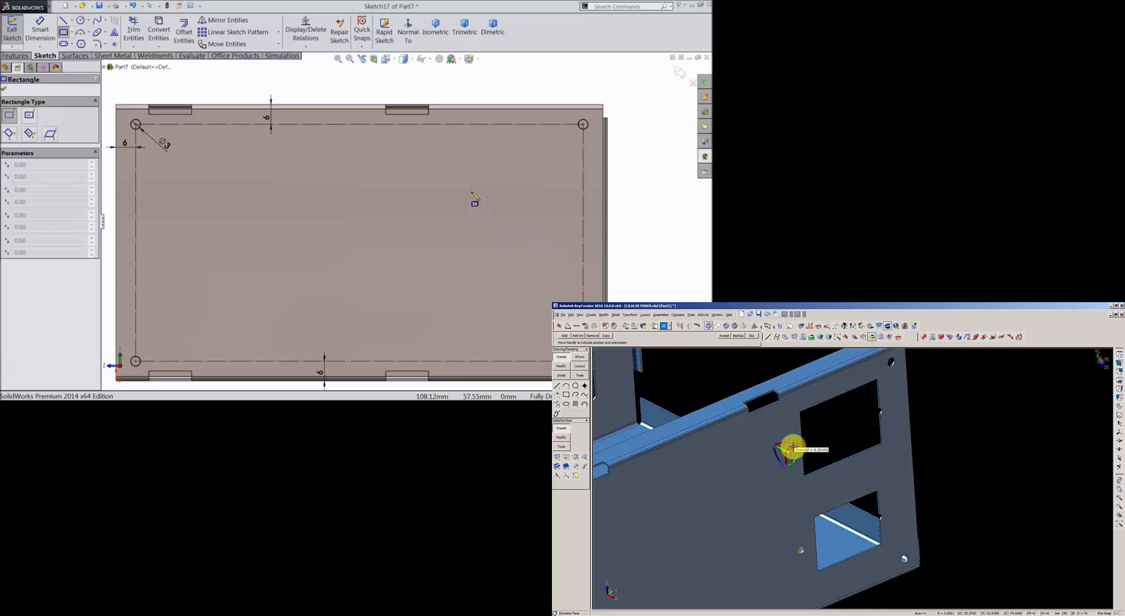
click(793, 447)
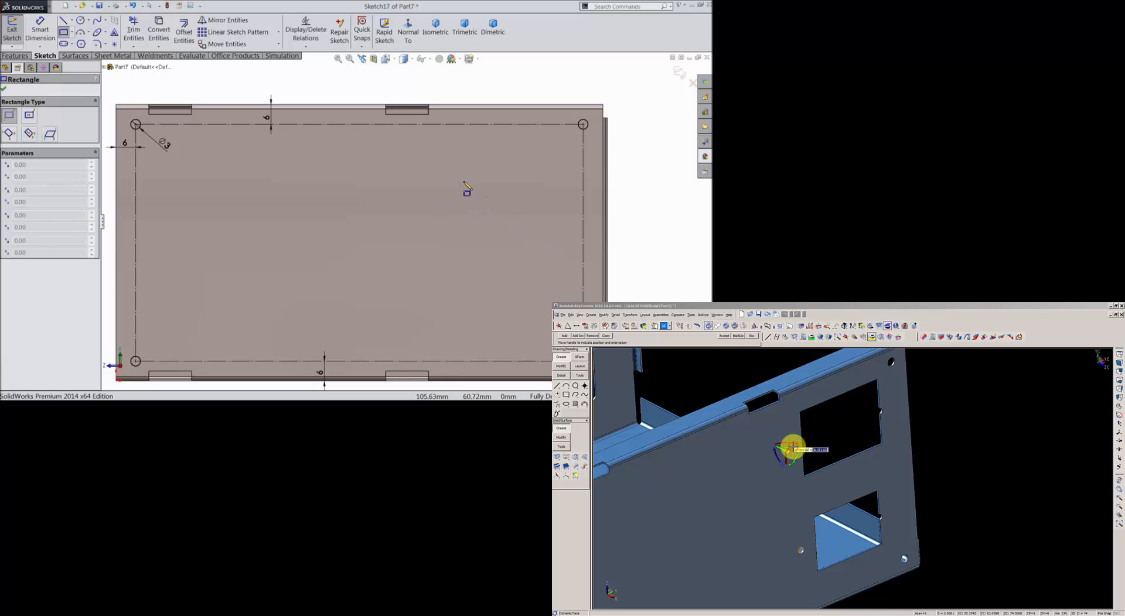
click(549, 237)
key(Return)
scroll(536, 267, up, 2)
key(Return)
scroll(507, 262, down, 3)
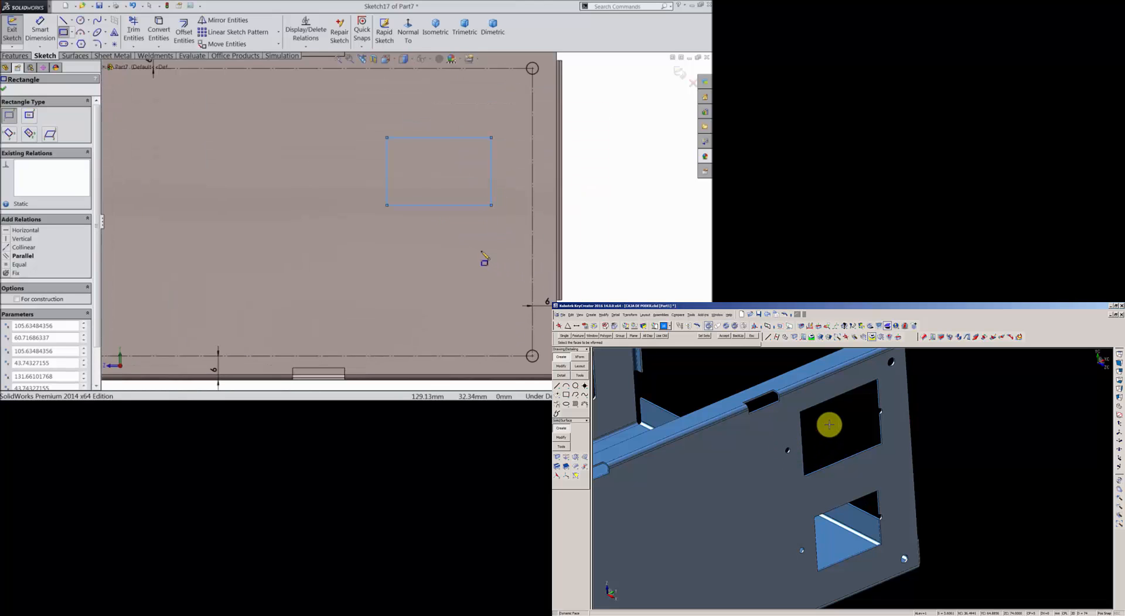
- Move the hole on the upper opening's outer side edge toward the wall's outer edge in KeyCreator
scroll(414, 173, up, 2)
drag(860, 400, 891, 422)
scroll(487, 130, down, 1)
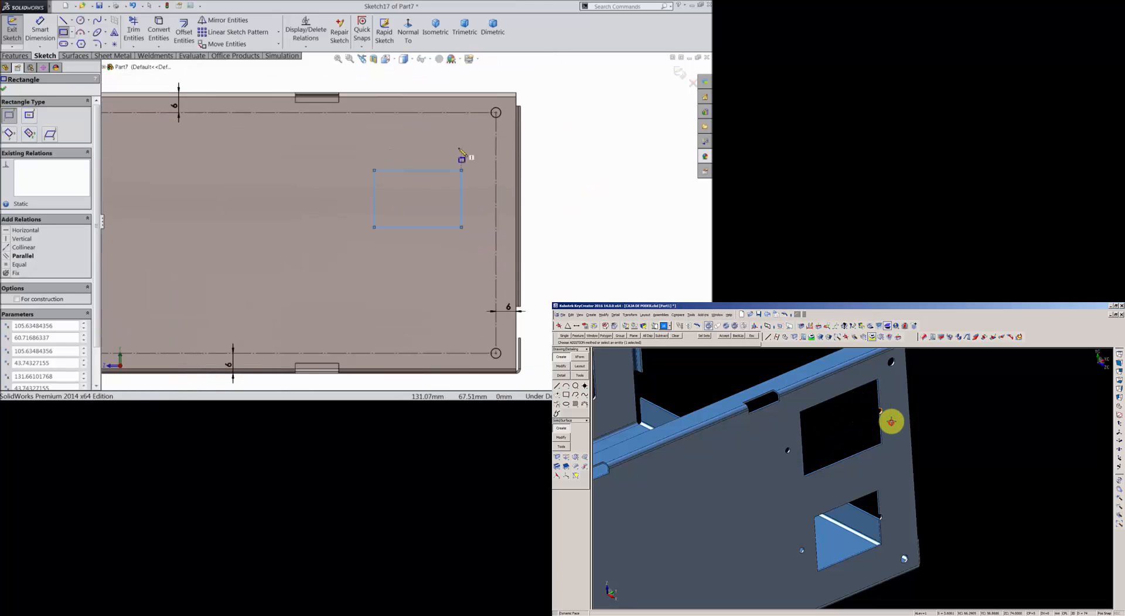
key(Return)
click(33, 38)
click(874, 412)
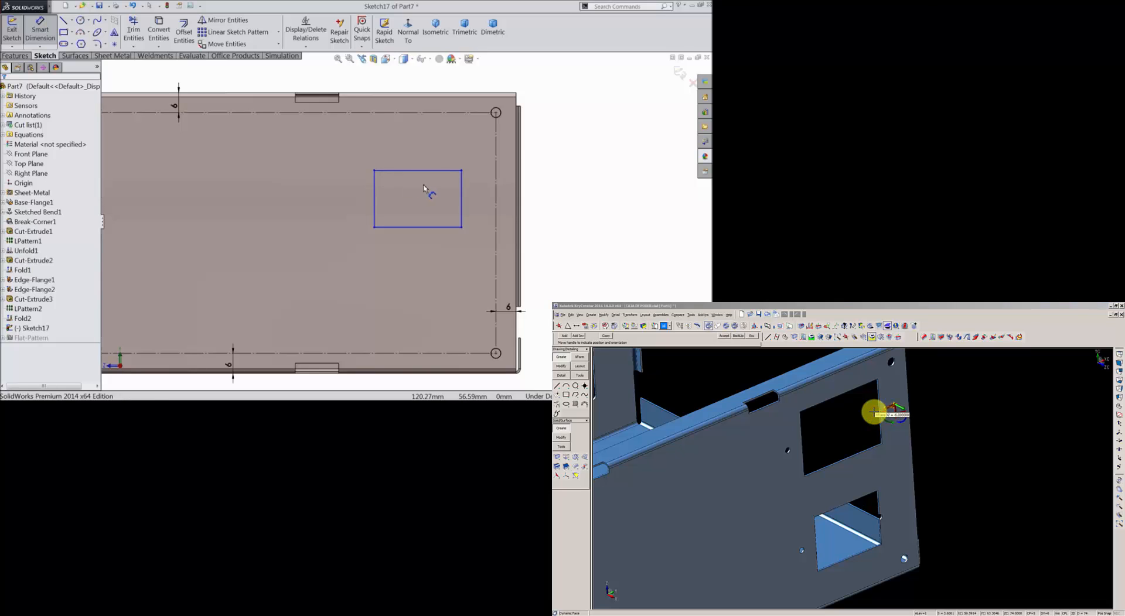
key(Return)
- Set the sketched rectangle's width to 33 mm in SolidWorks, and select the hole on the lower opening's outer edge in KeyCreator
click(429, 170)
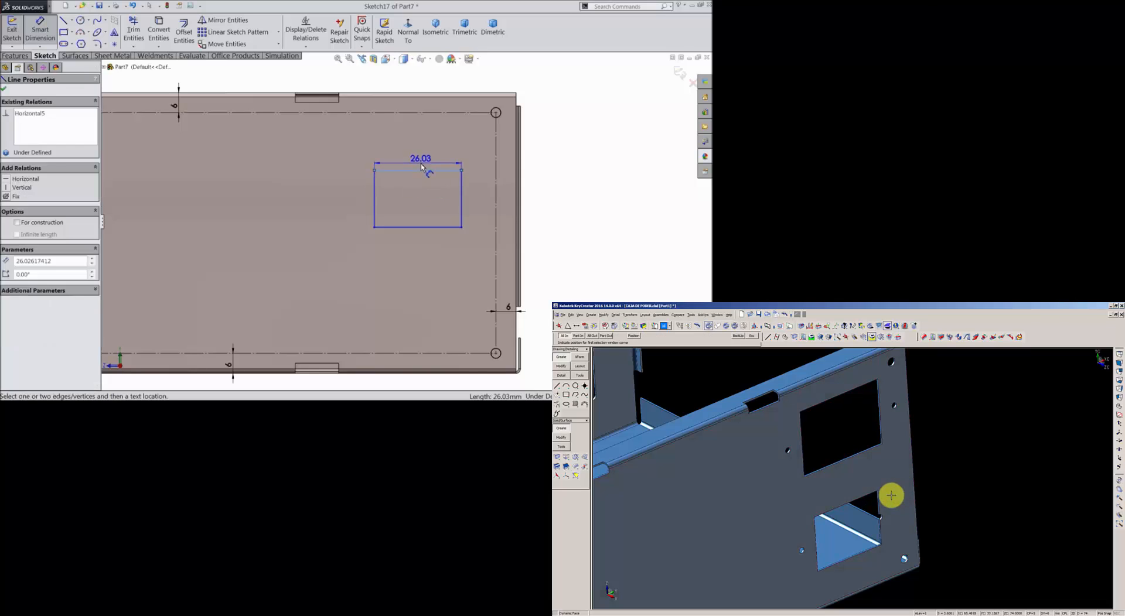
click(421, 164)
text(33)
drag(871, 505, 890, 526)
key(Return)
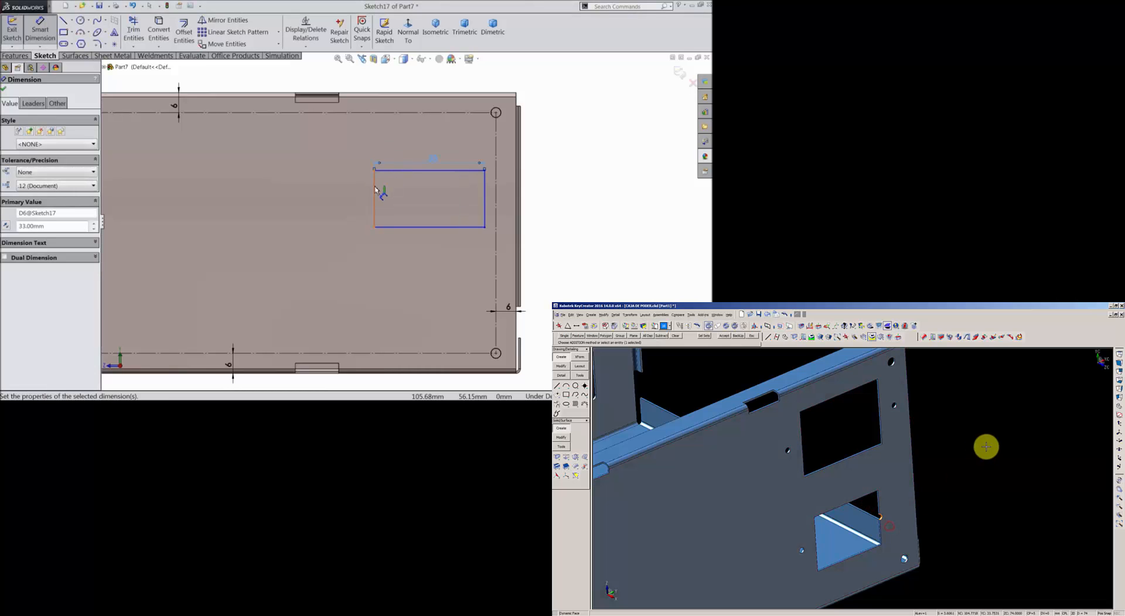
- Set the sketched rectangle's height to 24 mm in SolidWorks
click(375, 191)
key(Return)
click(360, 188)
text(24)
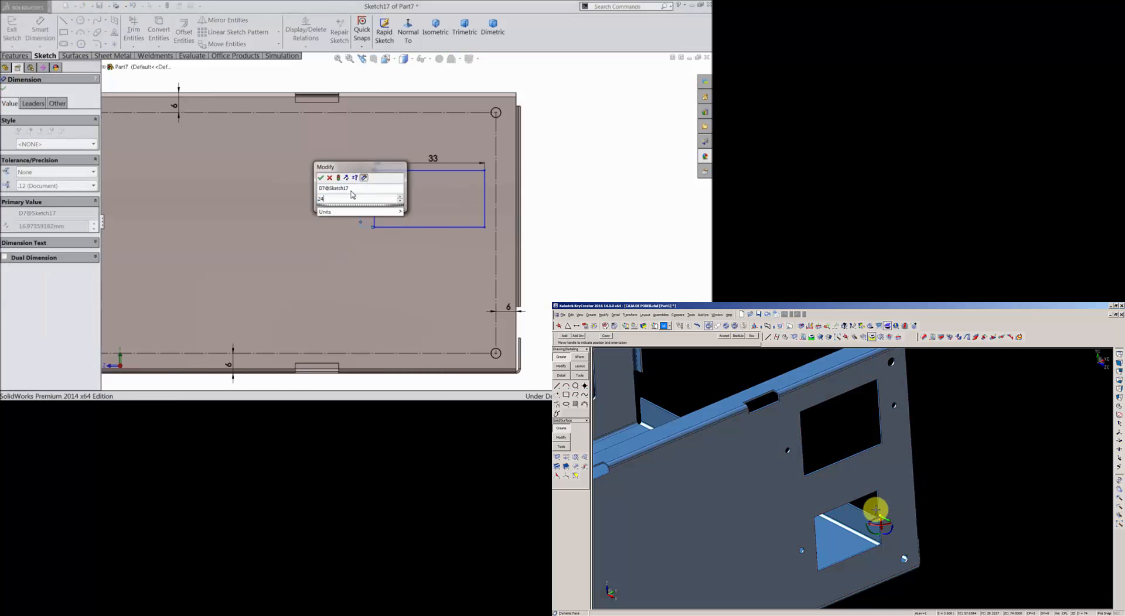
click(878, 515)
key(Return)
- Dimension the rectangle's outer vertical edge 6 mm from the vertical construction line in the SolidWorks sketch
scroll(495, 218, down, 3)
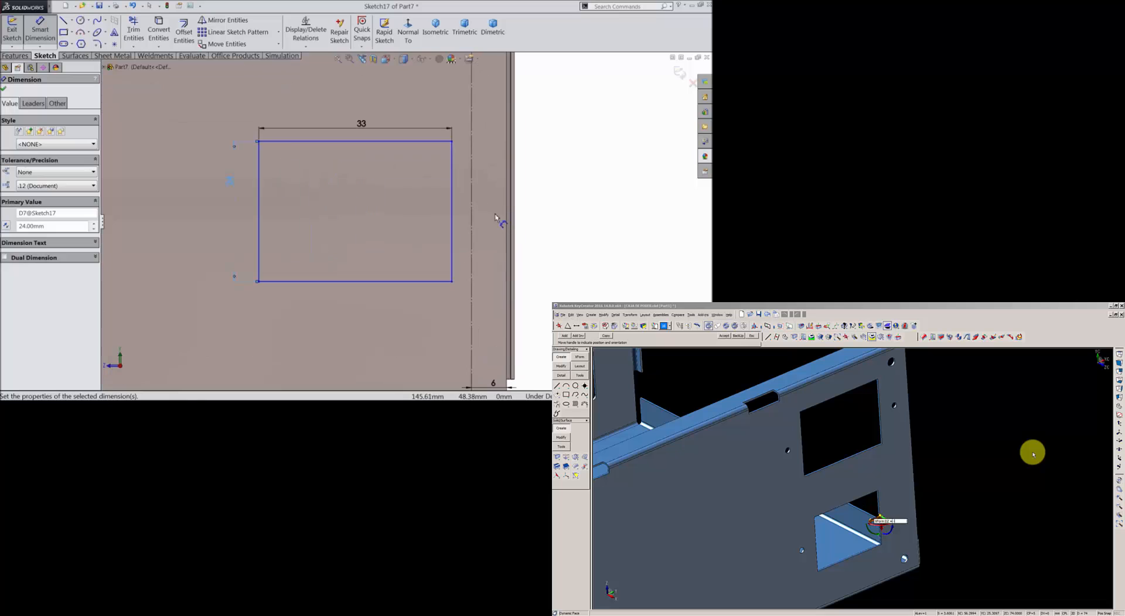
click(471, 208)
key(Return)
click(451, 207)
key(Return)
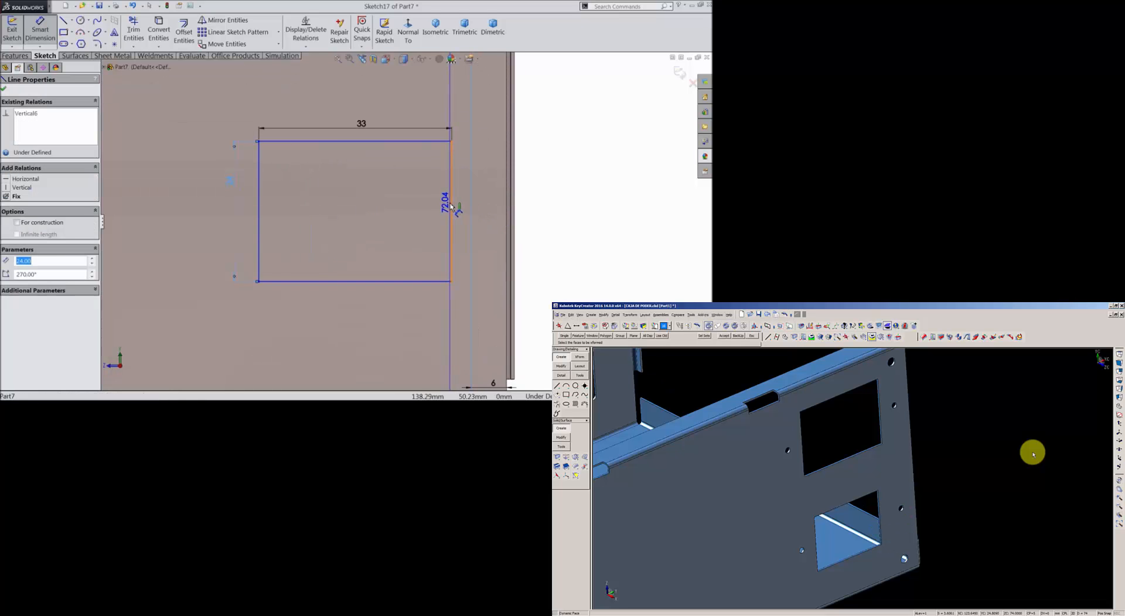
click(462, 205)
text(6)
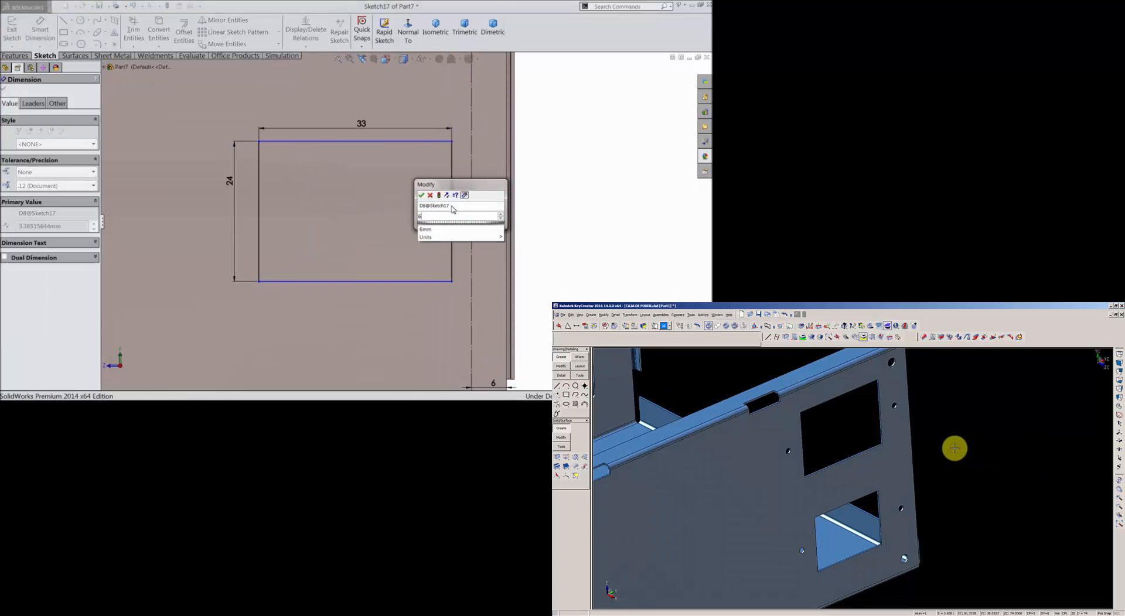
click(421, 196)
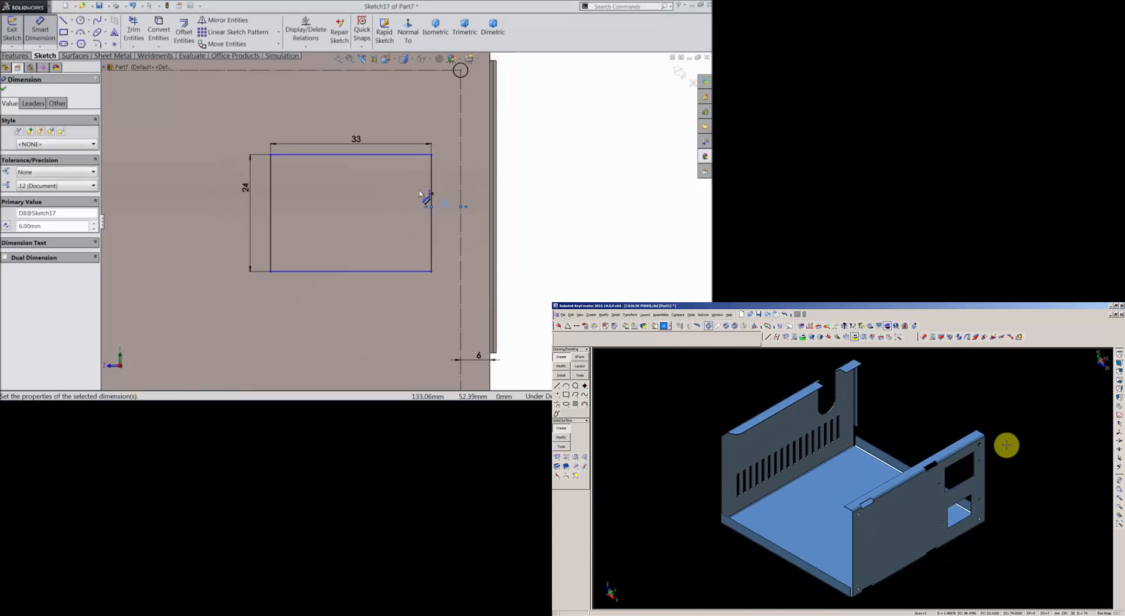
- Dimension the rectangle's upper edge 10 mm below the wall's upper edge in SolidWorks
scroll(406, 180, up, 2)
scroll(398, 132, down, 2)
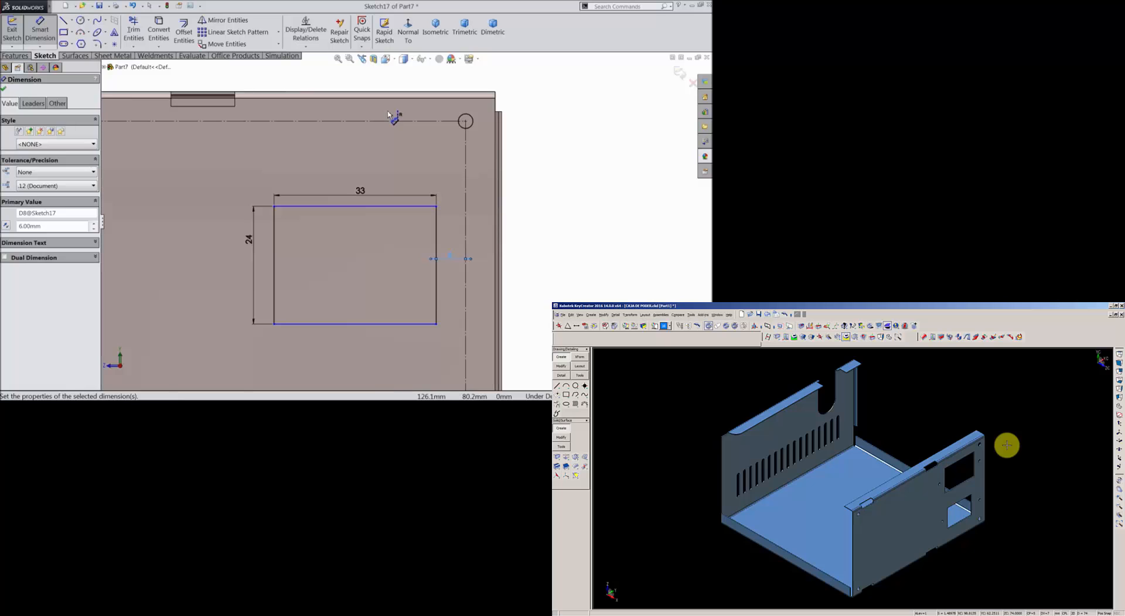
click(402, 206)
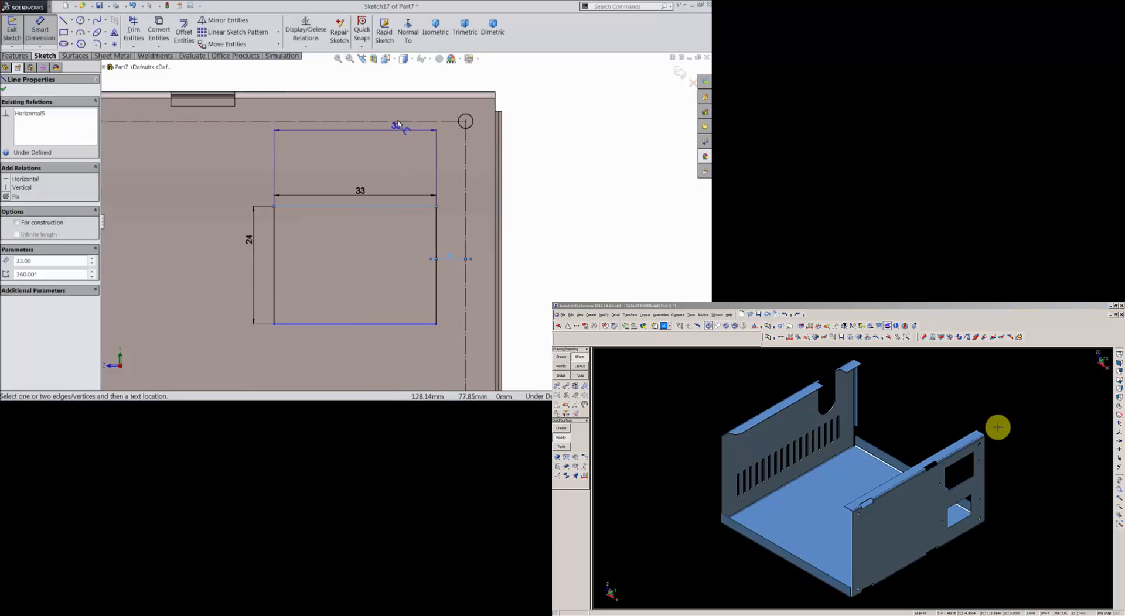
click(402, 94)
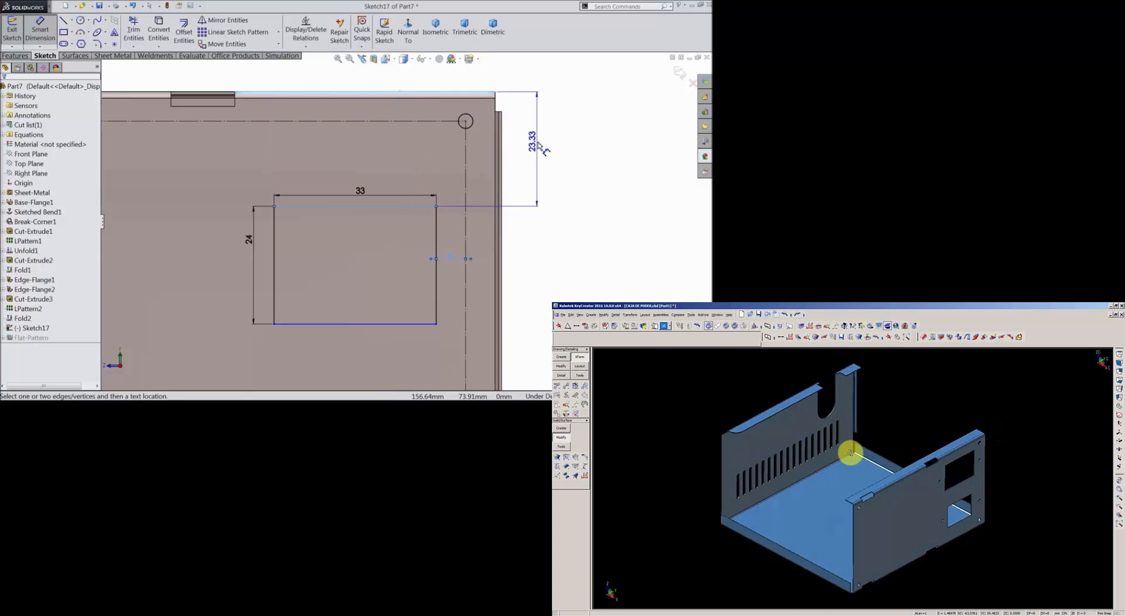
click(538, 146)
text(10)
key(Return)
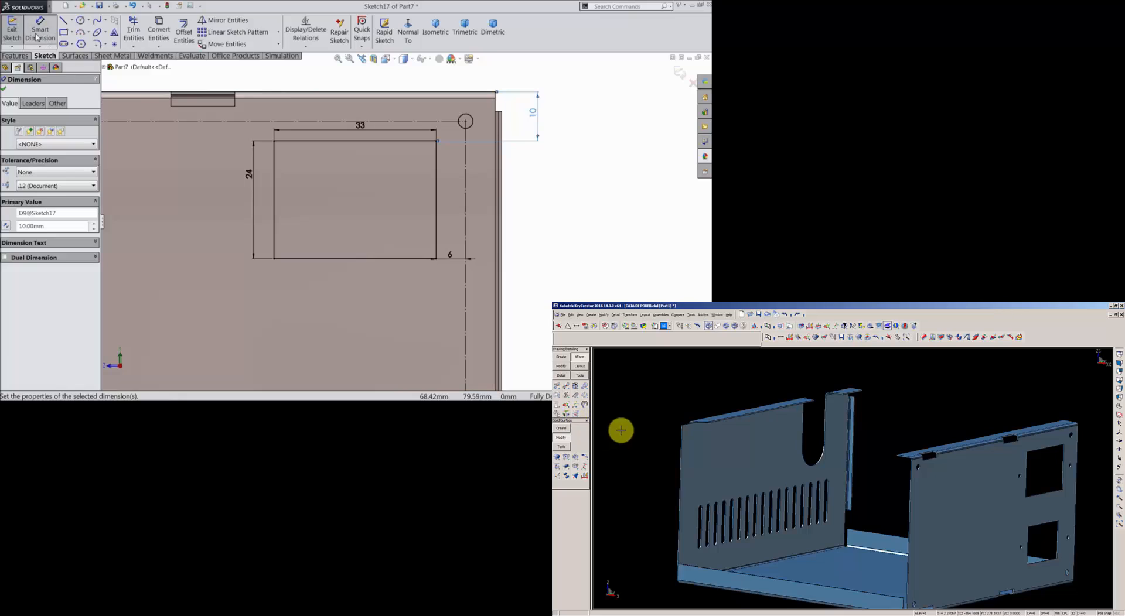
- Sketch a circle about 3 mm in diameter on the vertical construction line and a level one about 3.6 mm across beyond the rectangle's opposite side
click(80, 21)
scroll(444, 216, down, 3)
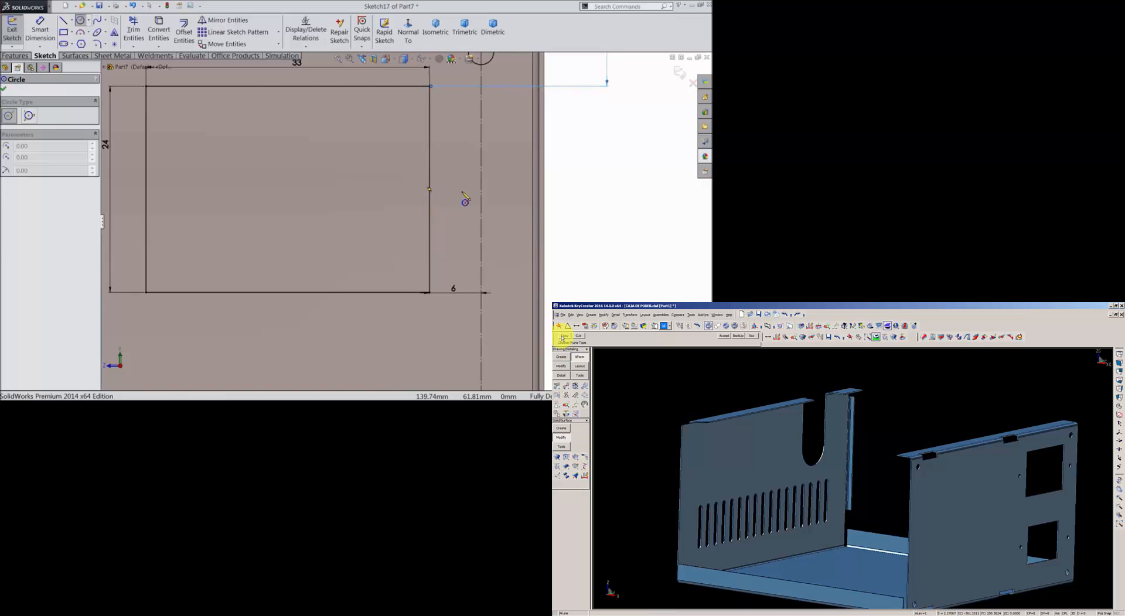
click(480, 189)
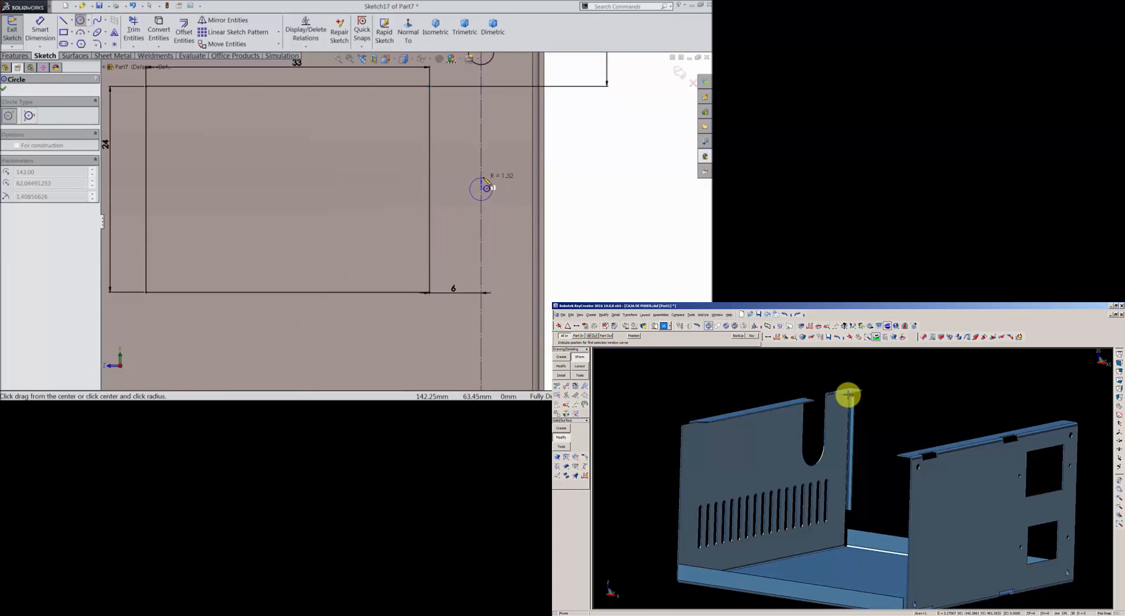
scroll(480, 194, up, 3)
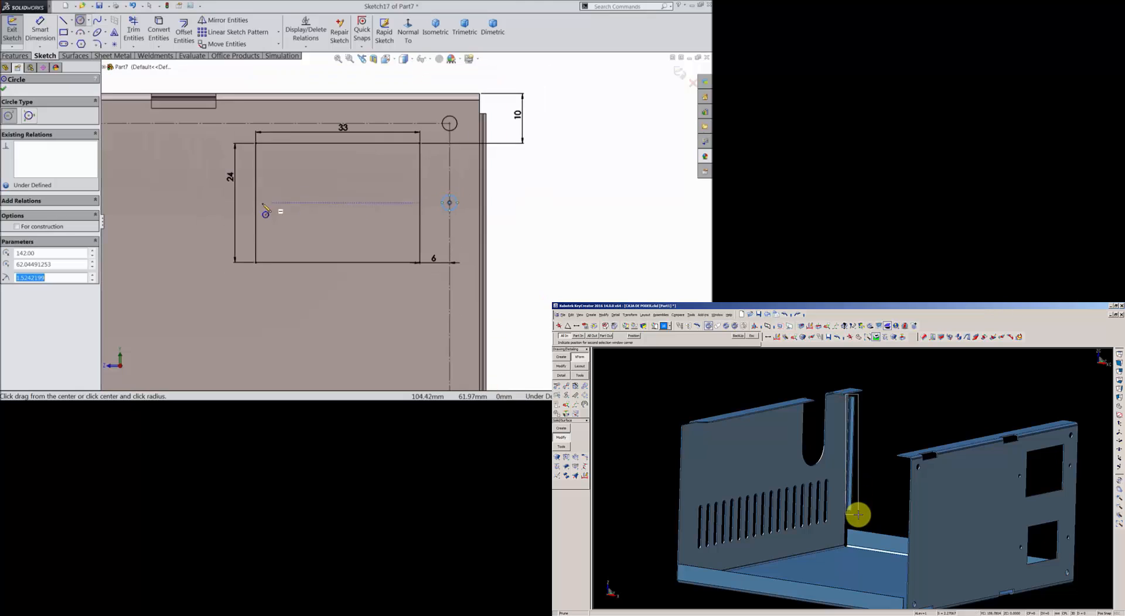
click(220, 203)
click(212, 198)
- Set the diameter of both small circles beside the rectangle to 2 mm
click(40, 29)
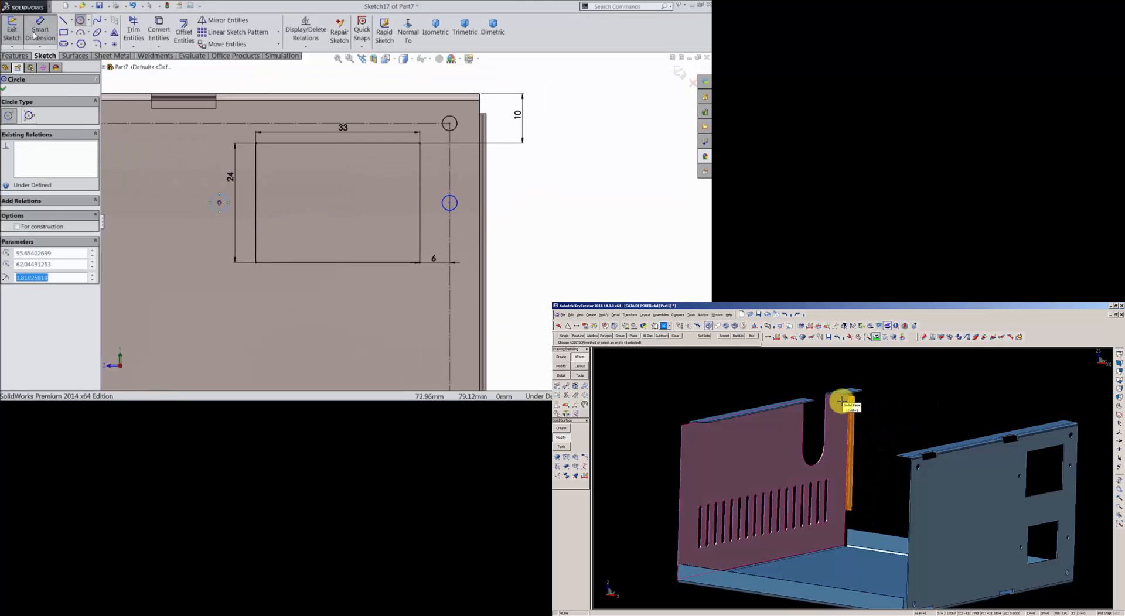
click(213, 212)
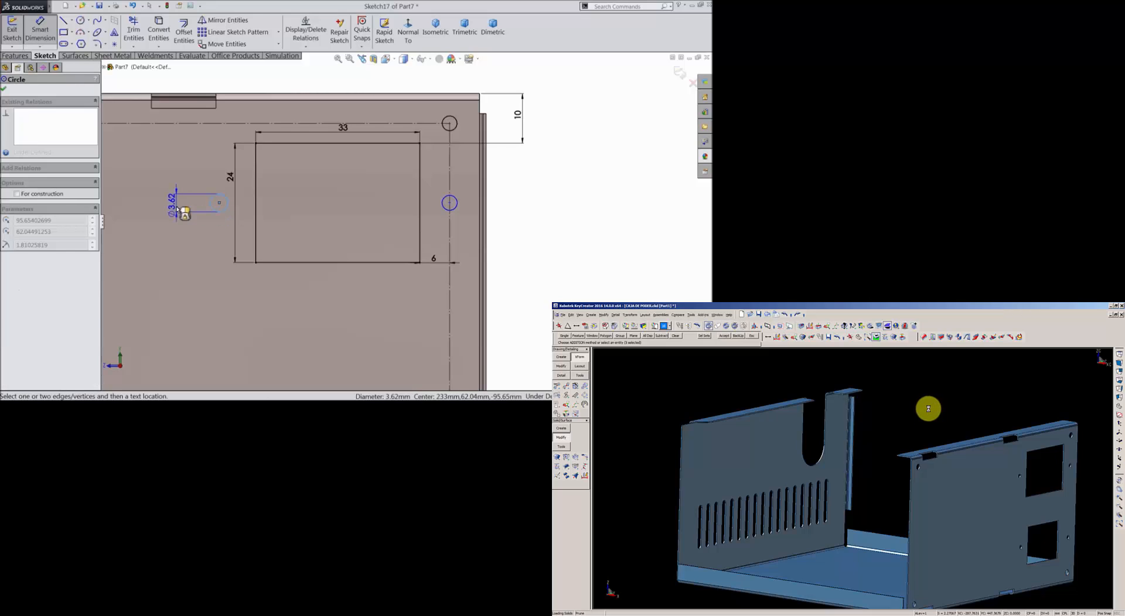
click(176, 203)
key(Return)
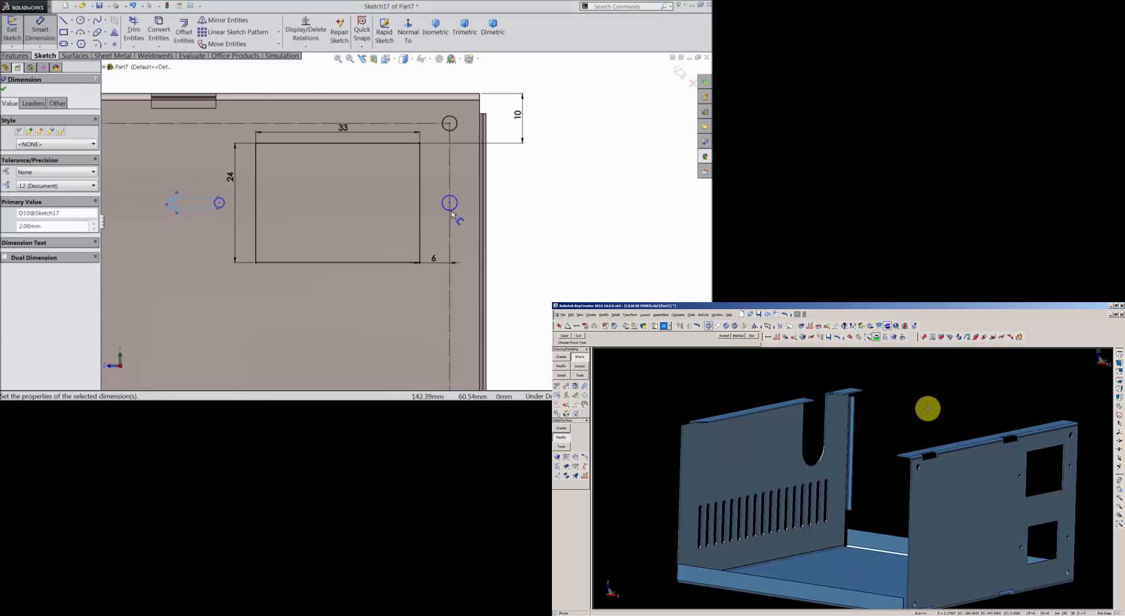
click(455, 213)
click(510, 206)
text(2)
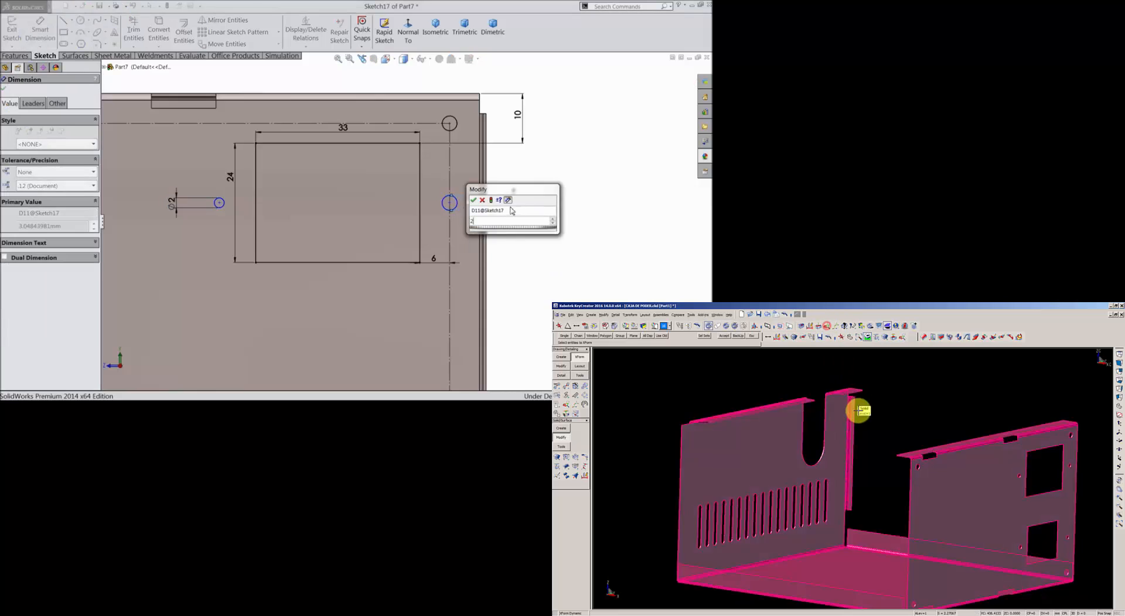
key(Return)
- Dimension the inner small circle's center 6 mm from the rectangle's nearest vertical edge
scroll(388, 203, down, 1)
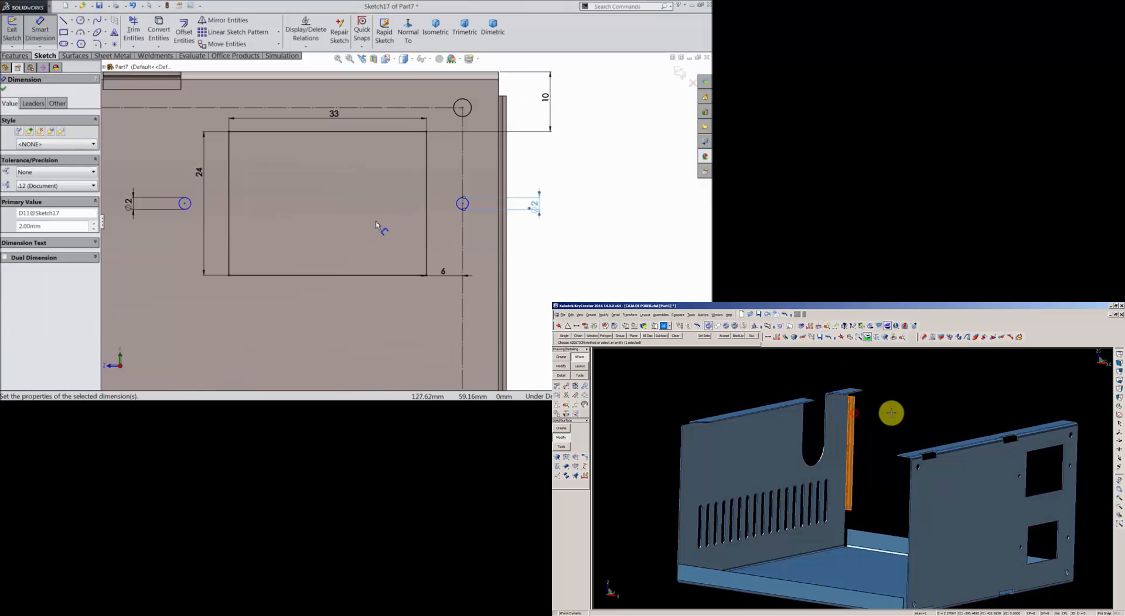
scroll(197, 215, down, 3)
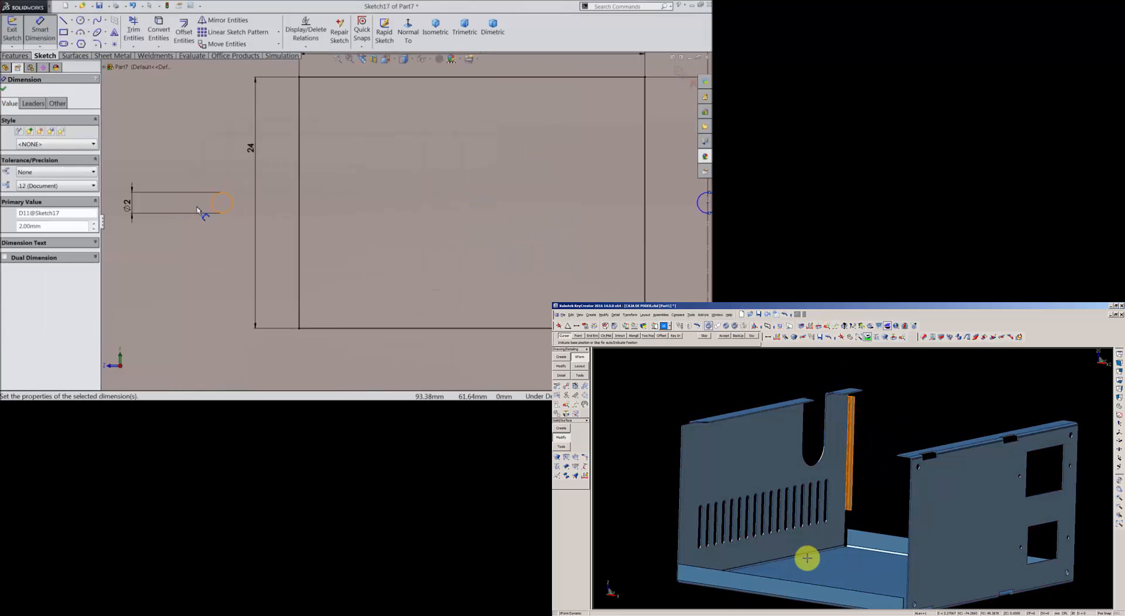
click(222, 203)
click(299, 208)
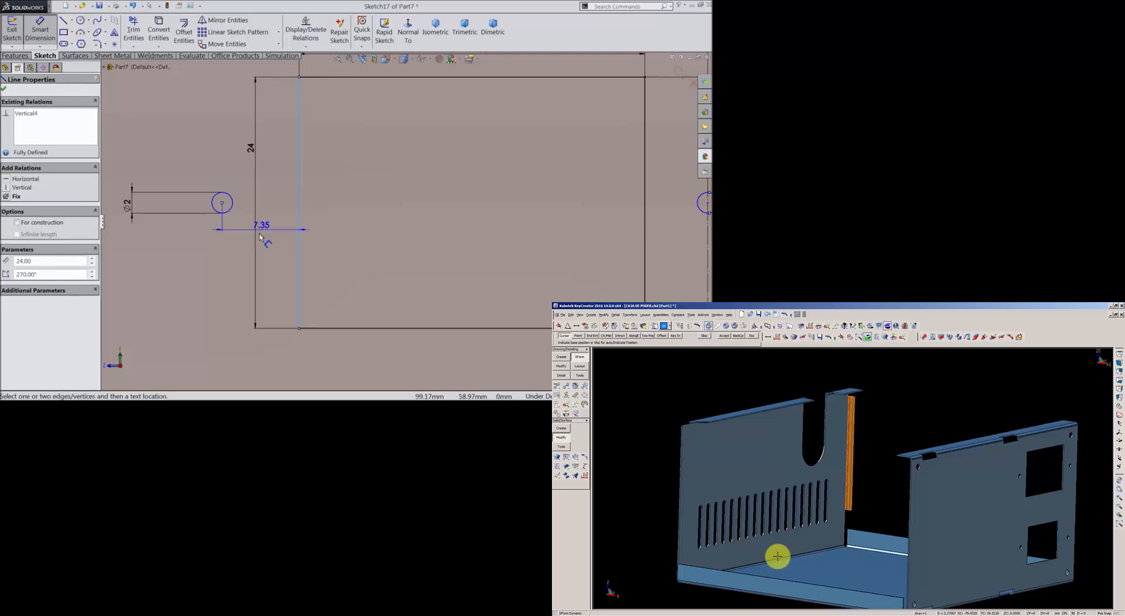
click(263, 249)
text(6)
key(Return)
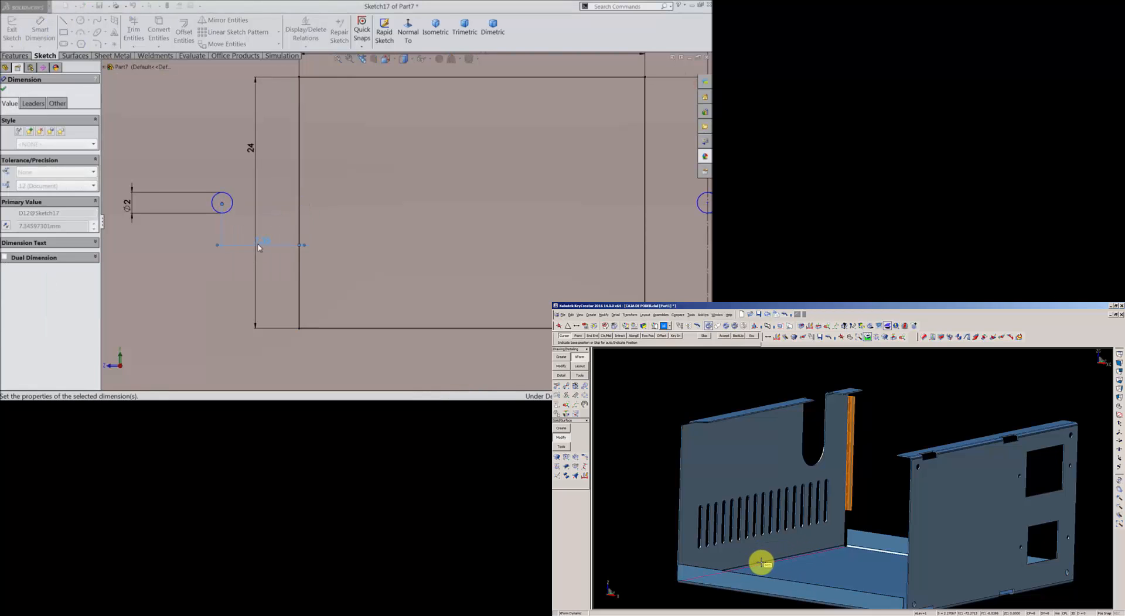
scroll(253, 248, up, 1)
scroll(602, 248, up, 2)
scroll(602, 248, down, 3)
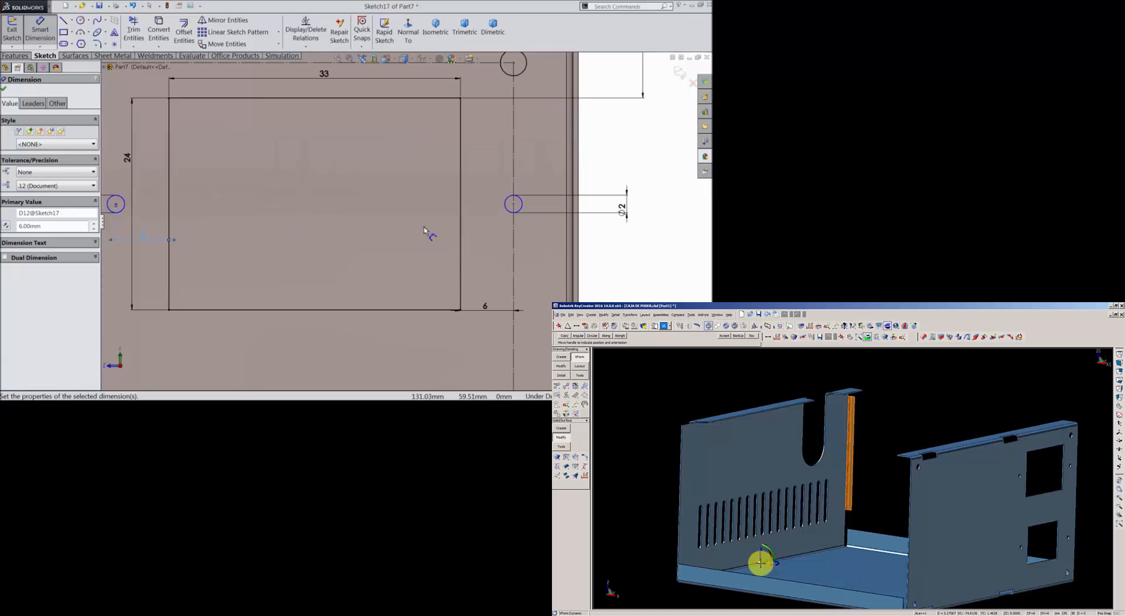
- Draw a horizontal centerline from the center of the left 2 mm circle to the midpoint of the upper rectangle's left side
scroll(202, 186, up, 2)
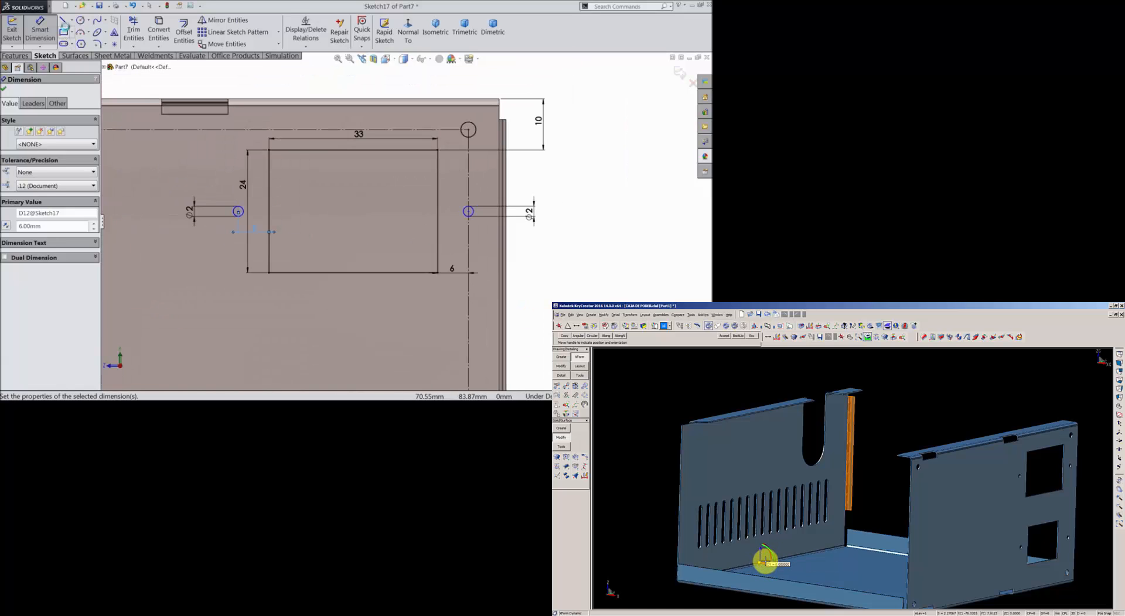
click(63, 21)
scroll(223, 204, down, 4)
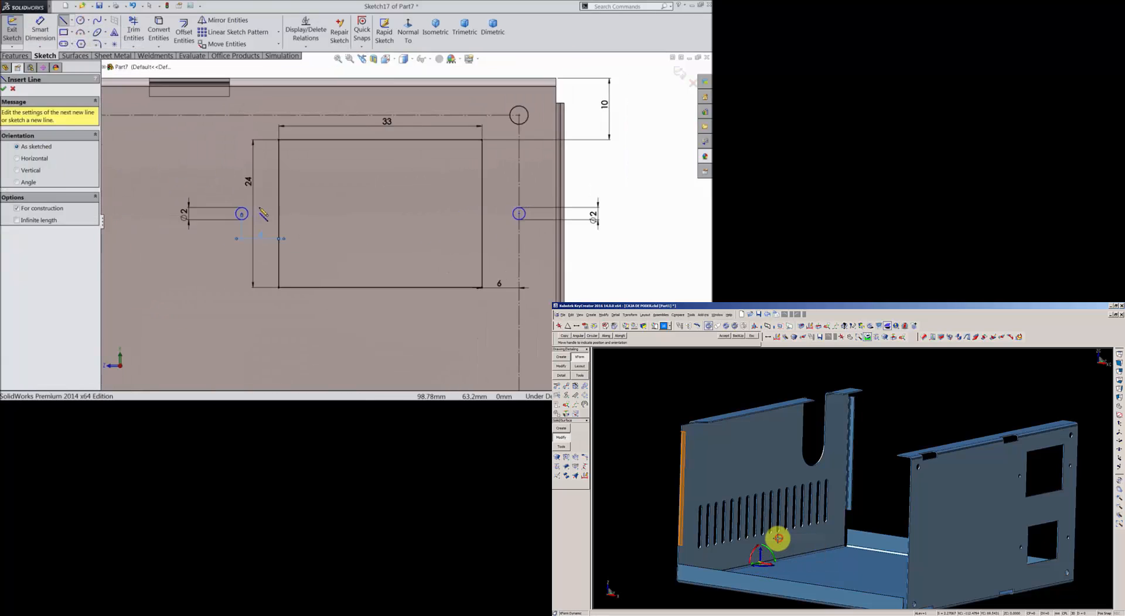
click(254, 221)
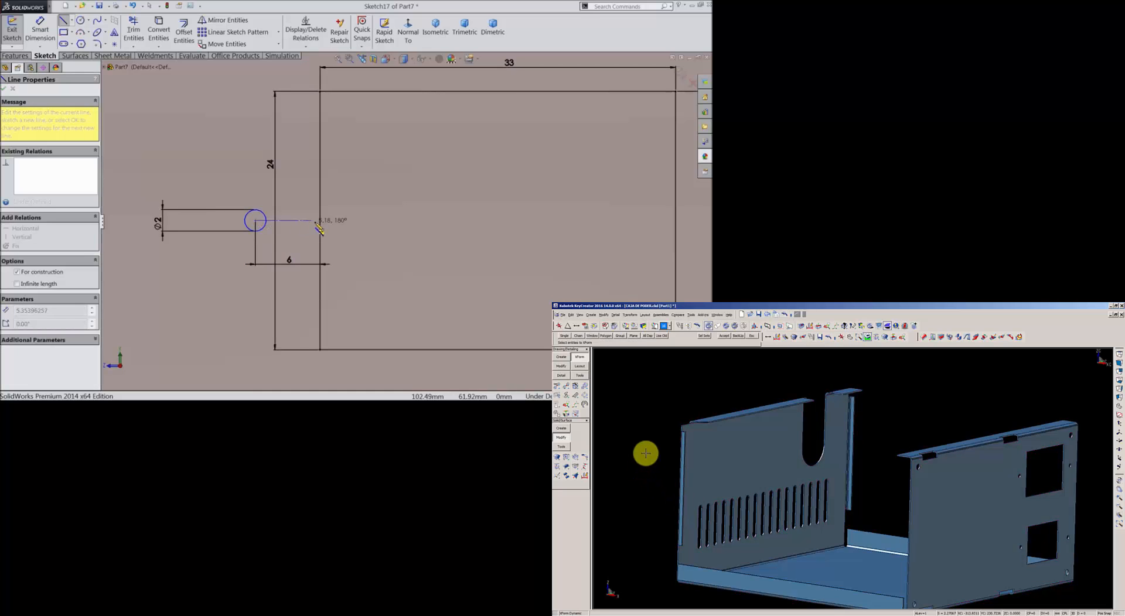
click(320, 221)
right_click(349, 196)
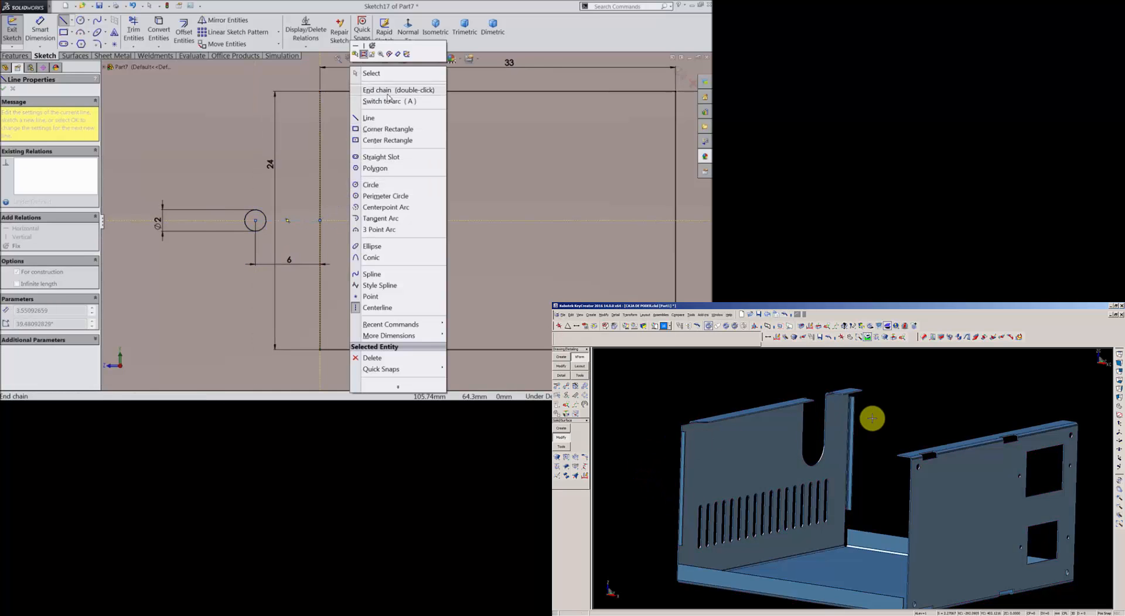
click(383, 76)
- Draw a horizontal centerline from the center of the right 2 mm circle to the midpoint of the upper rectangle's right side
scroll(415, 203, up, 3)
scroll(650, 256, down, 4)
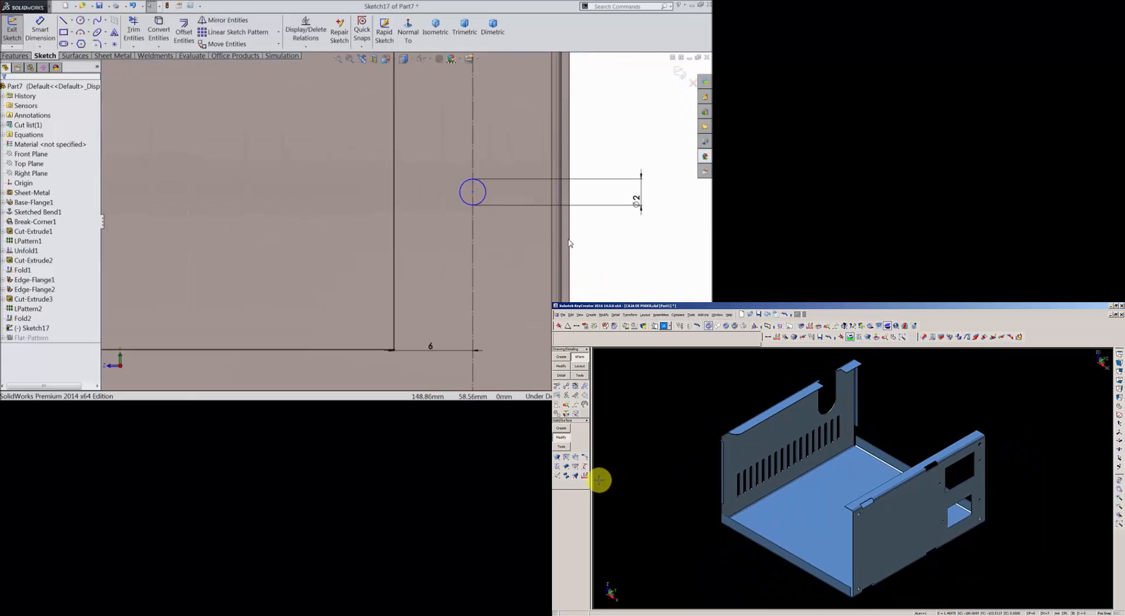
click(71, 21)
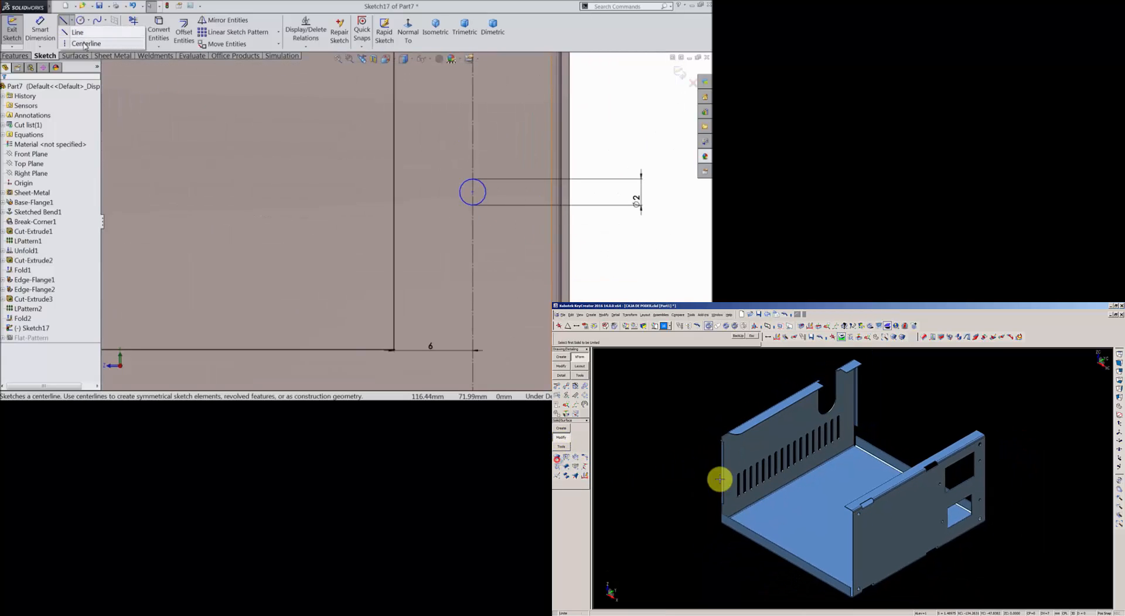
click(88, 42)
click(473, 192)
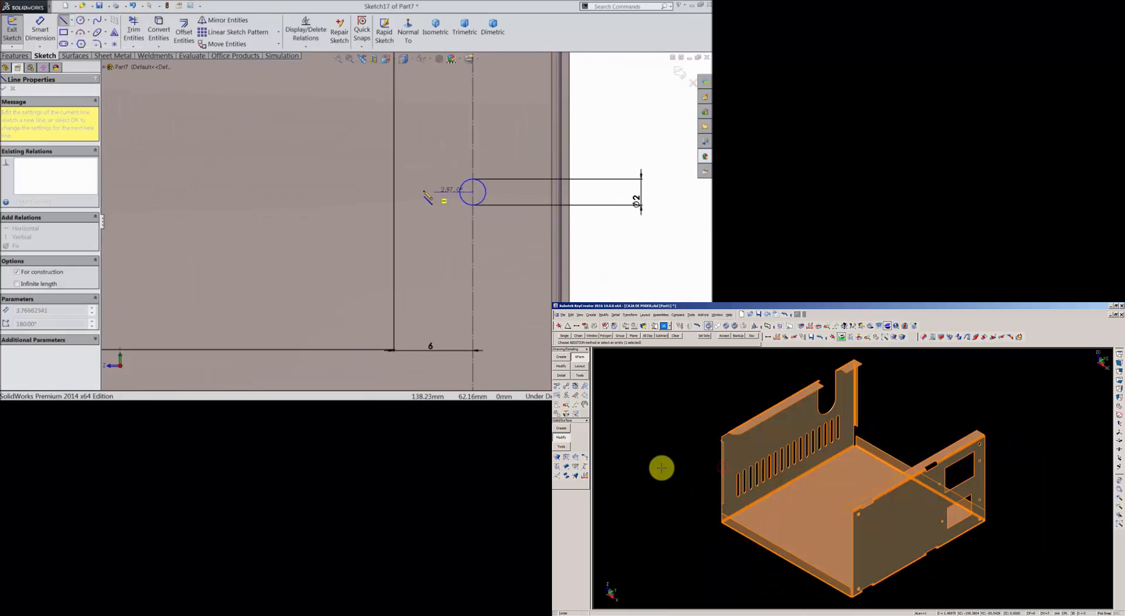
click(393, 192)
right_click(369, 42)
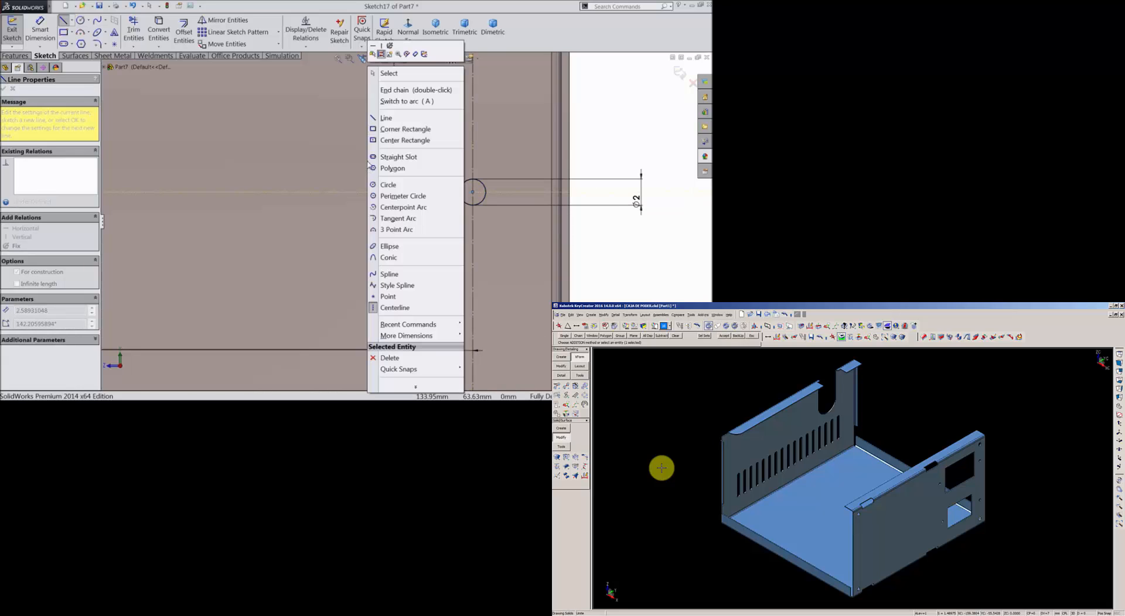
click(404, 103)
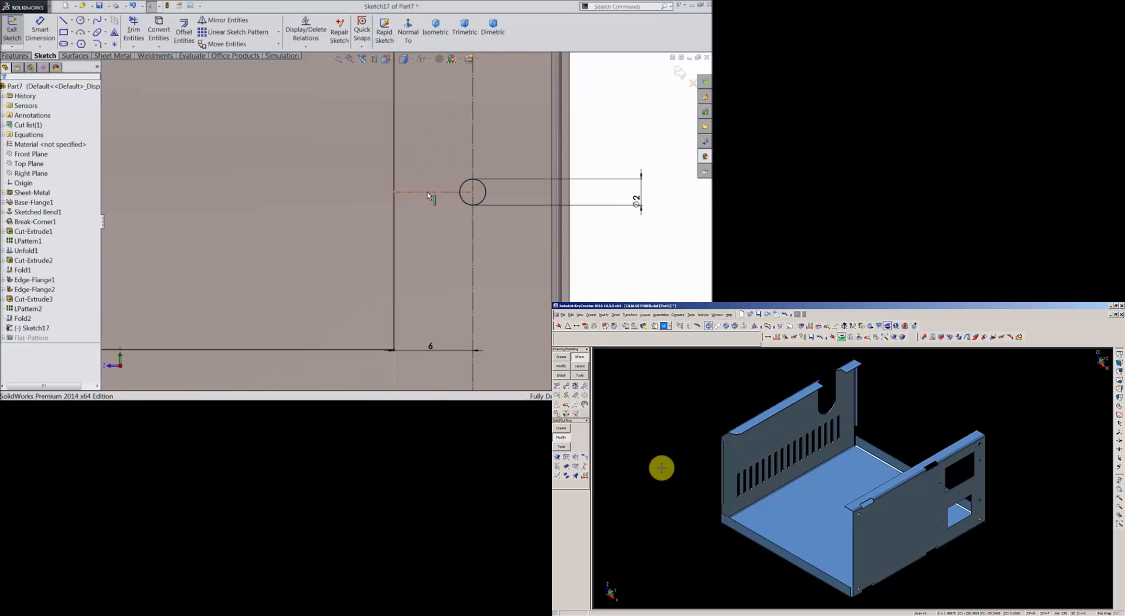
click(428, 195)
scroll(431, 188, up, 5)
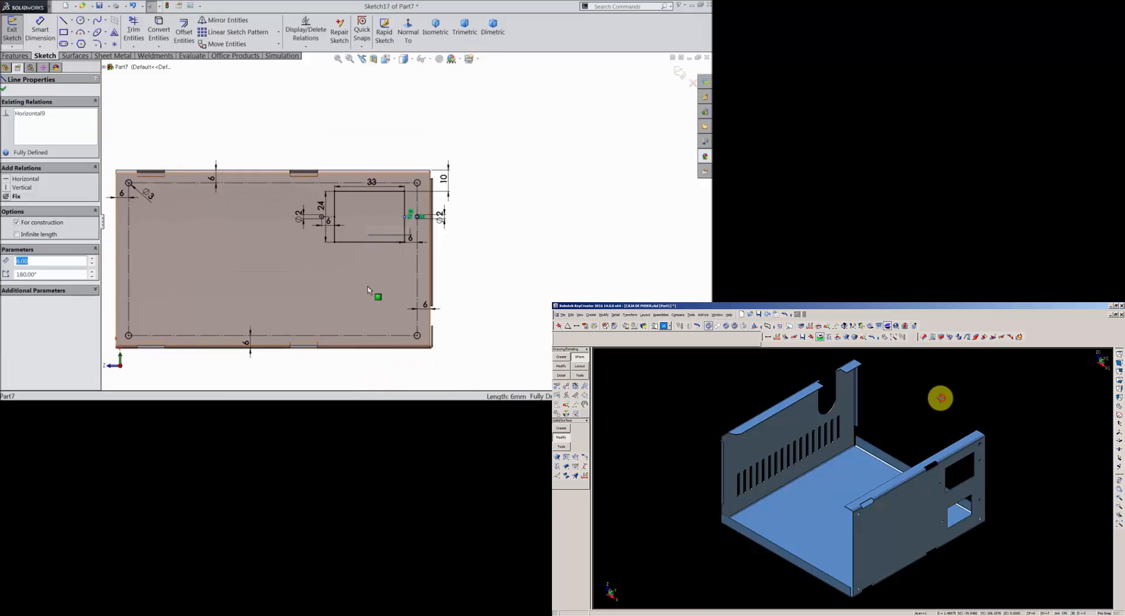
- Sketch a corner rectangle about 30.3 mm wide and 15.5 mm high below the existing rectangle
scroll(369, 289, down, 3)
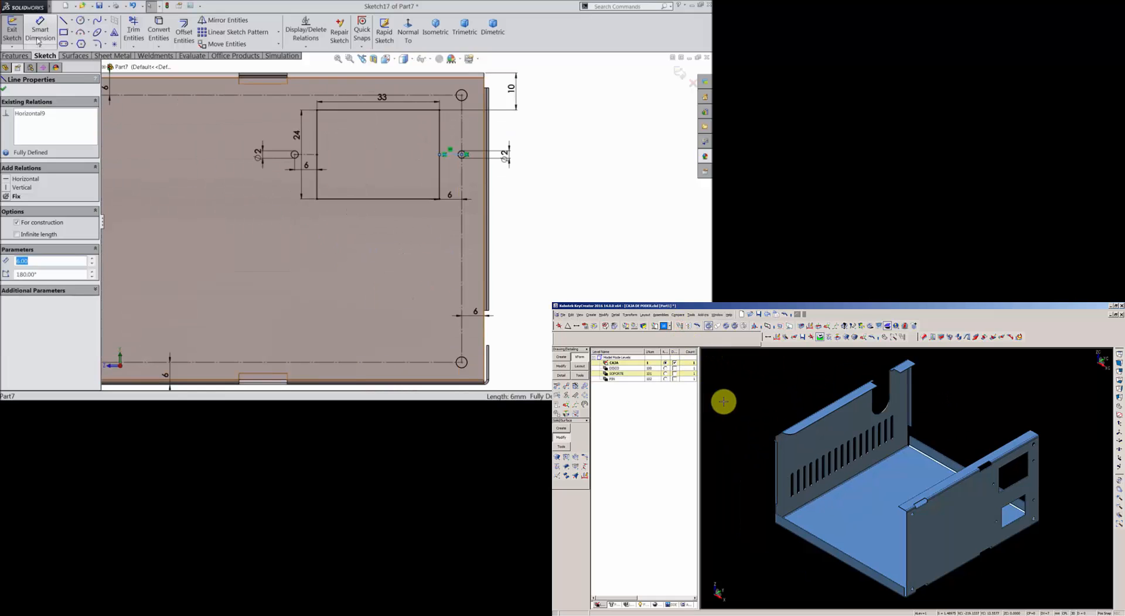
click(63, 33)
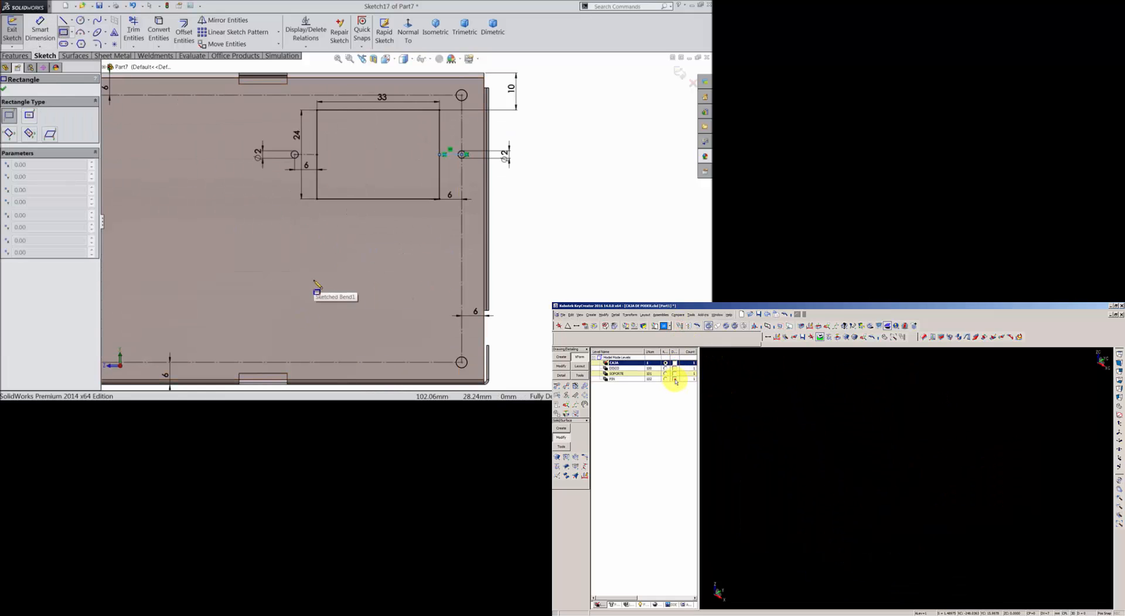
click(305, 267)
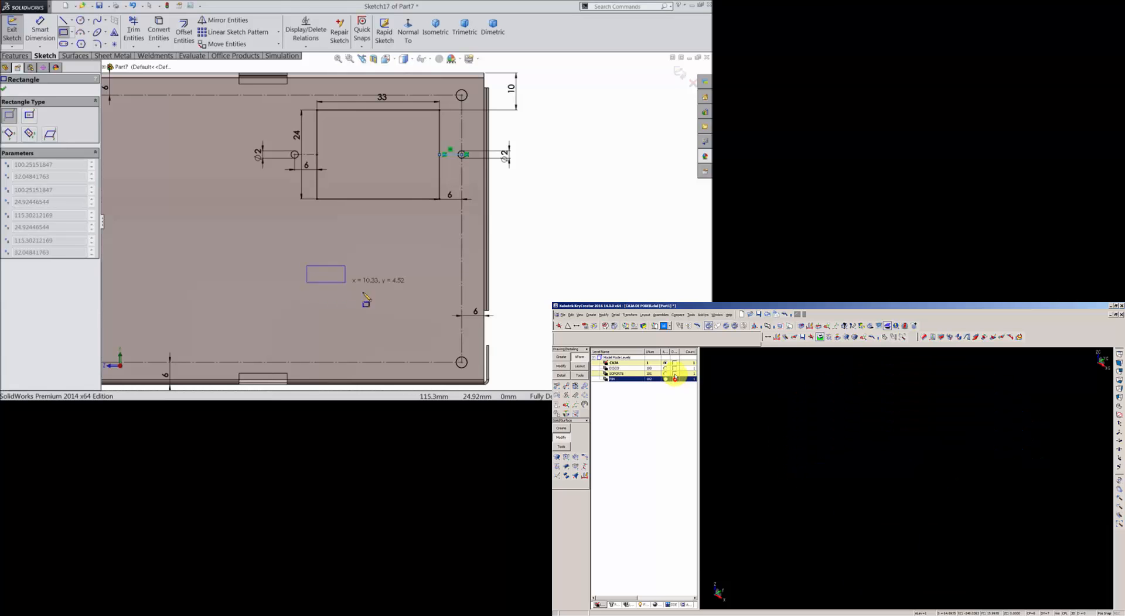
click(419, 323)
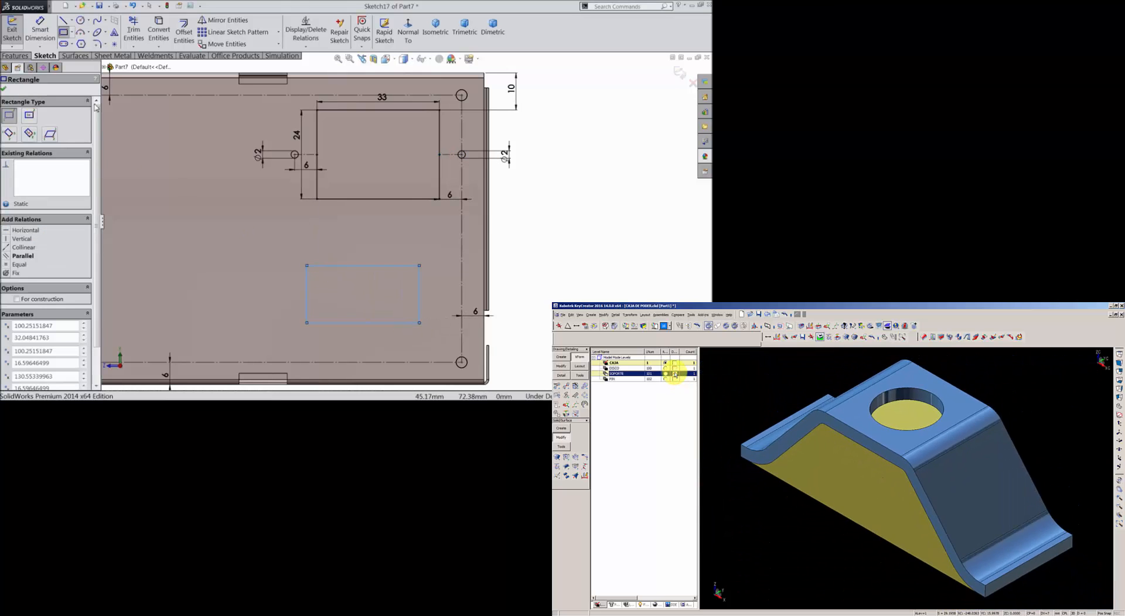
- Dimension the lower rectangle to 27 mm wide and 20 mm high
click(40, 31)
click(357, 268)
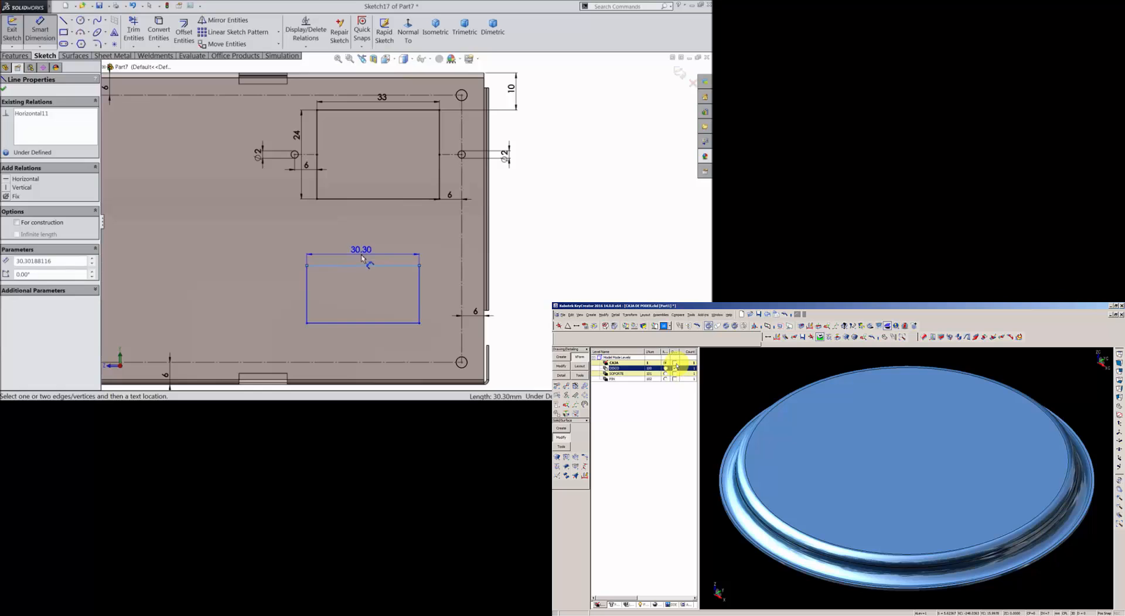
click(362, 258)
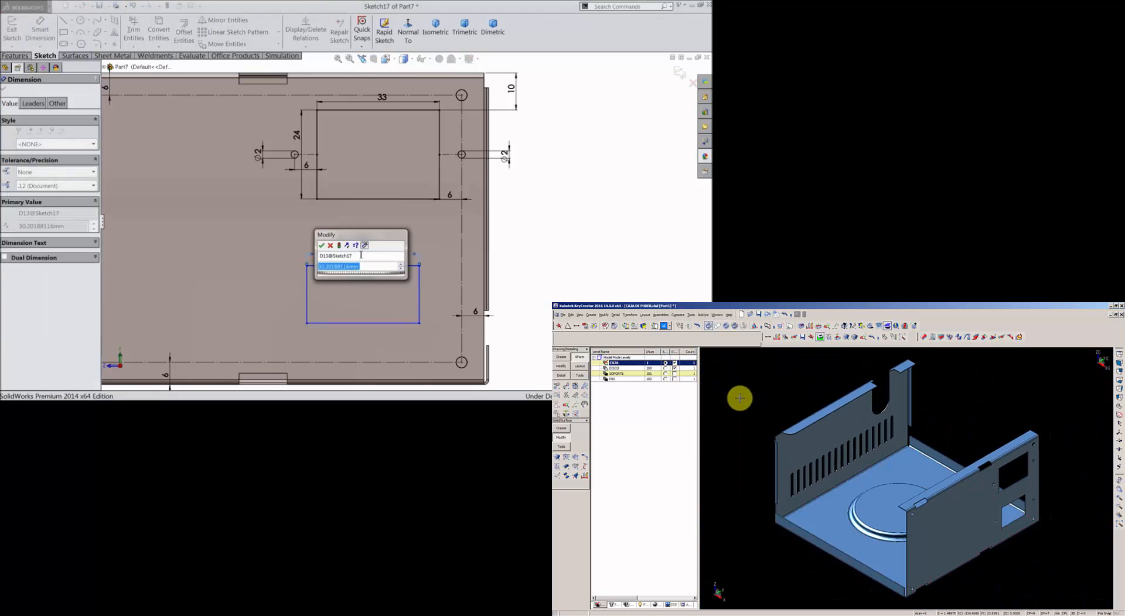
text(27)
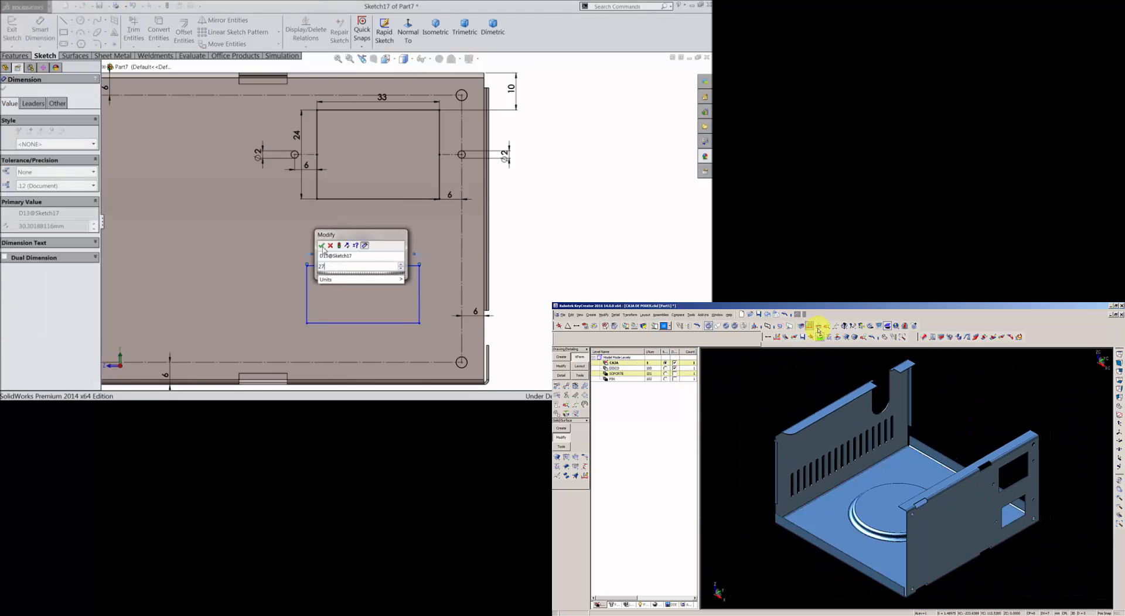
click(322, 246)
click(305, 287)
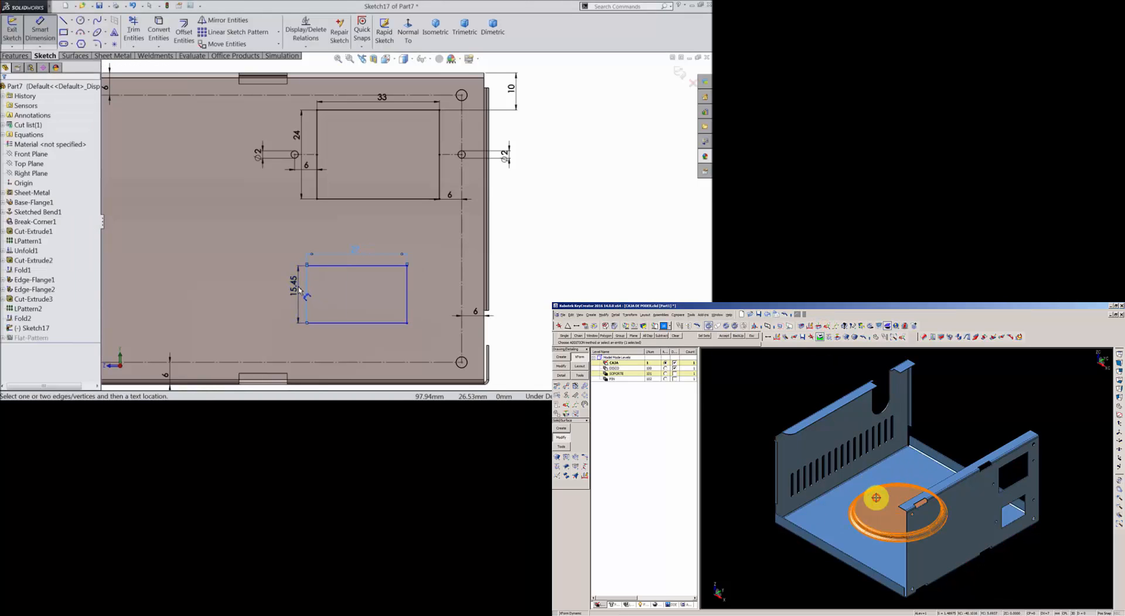
click(299, 290)
text(20)
click(258, 277)
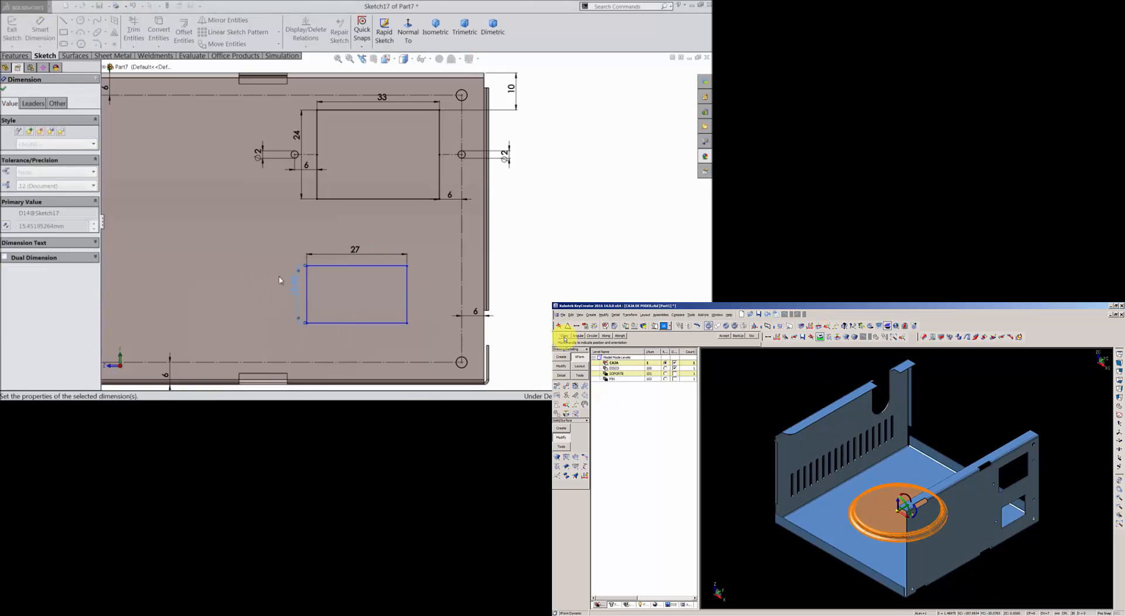
- Dimension the lower rectangle 16 mm below the upper rectangle and 9 mm from the vertical centerline on its right
click(400, 201)
click(408, 227)
text(18)
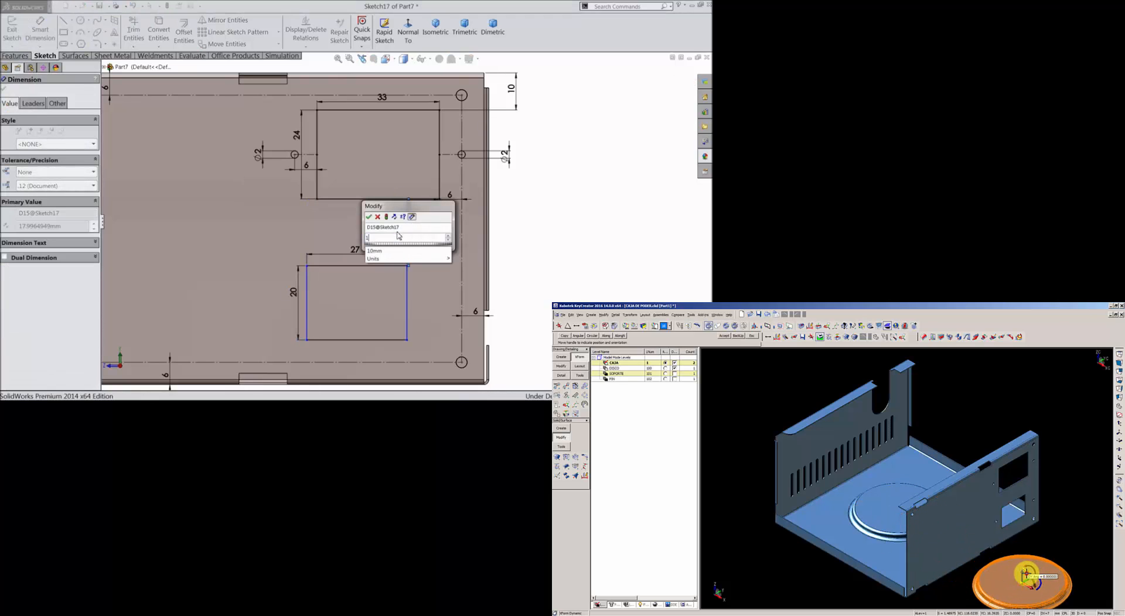
click(370, 217)
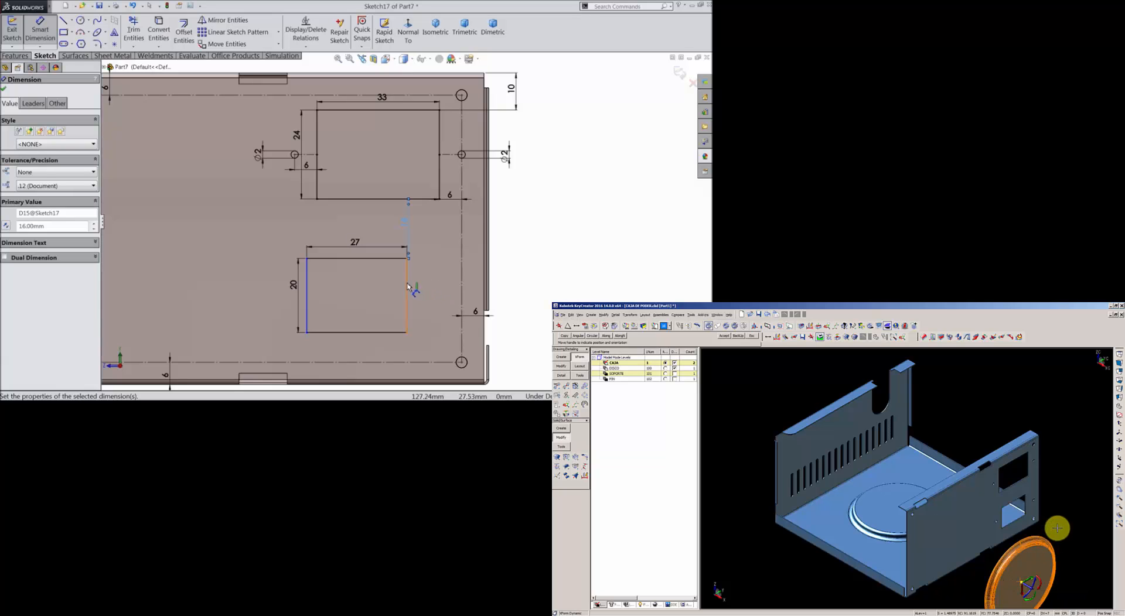
click(462, 281)
click(437, 291)
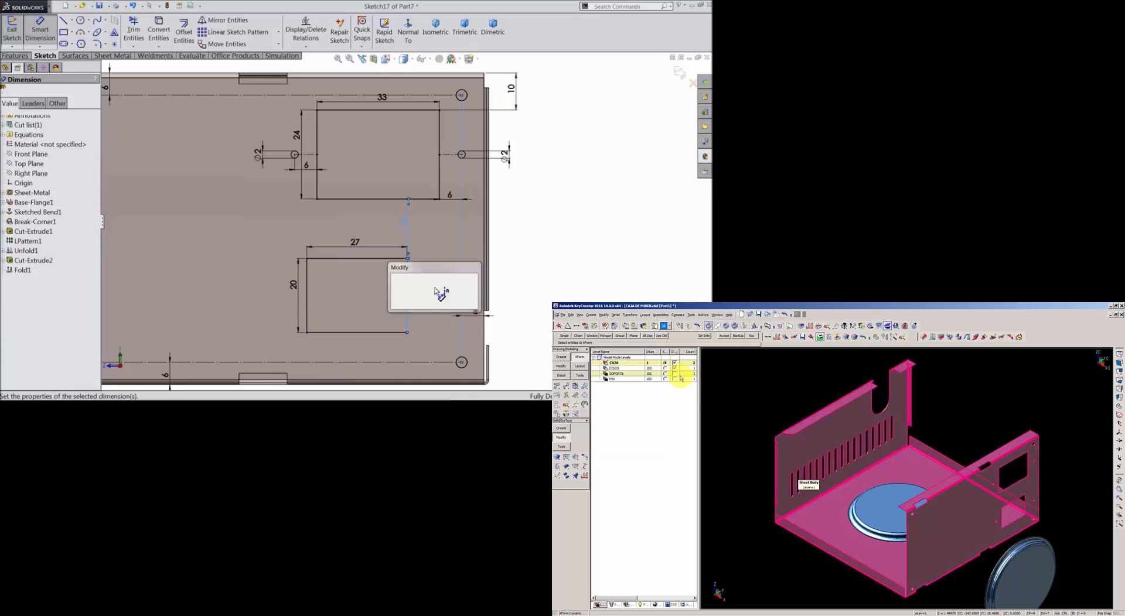
click(395, 282)
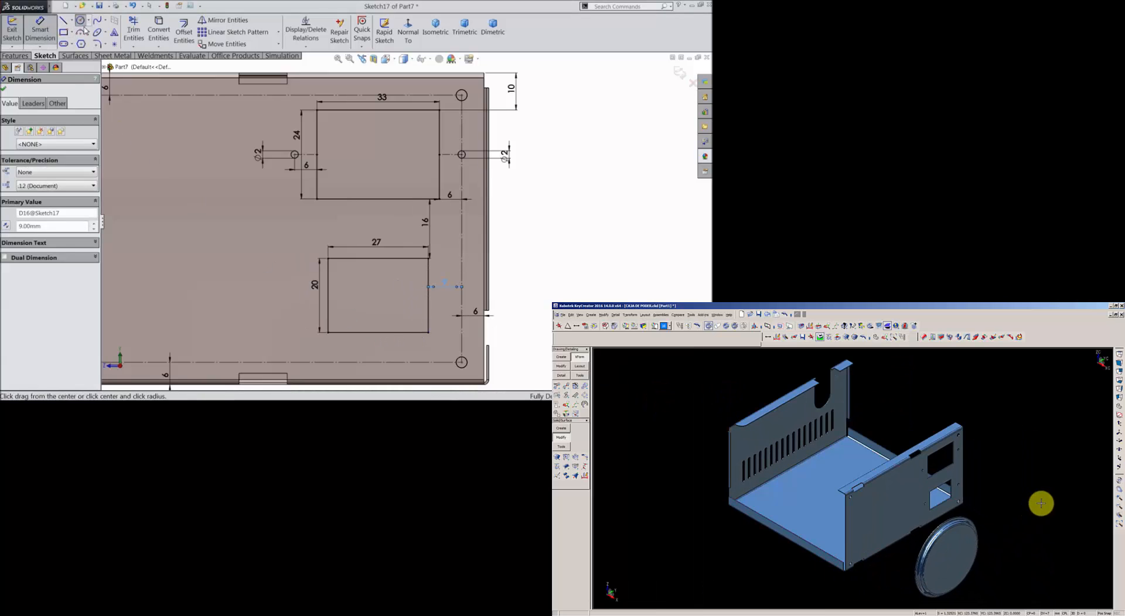
- Sketch a circle of about 1.5 mm radius on the right vertical centerline and one of about 1.9 mm radius left of the lower rectangle
click(81, 21)
scroll(445, 363, down, 3)
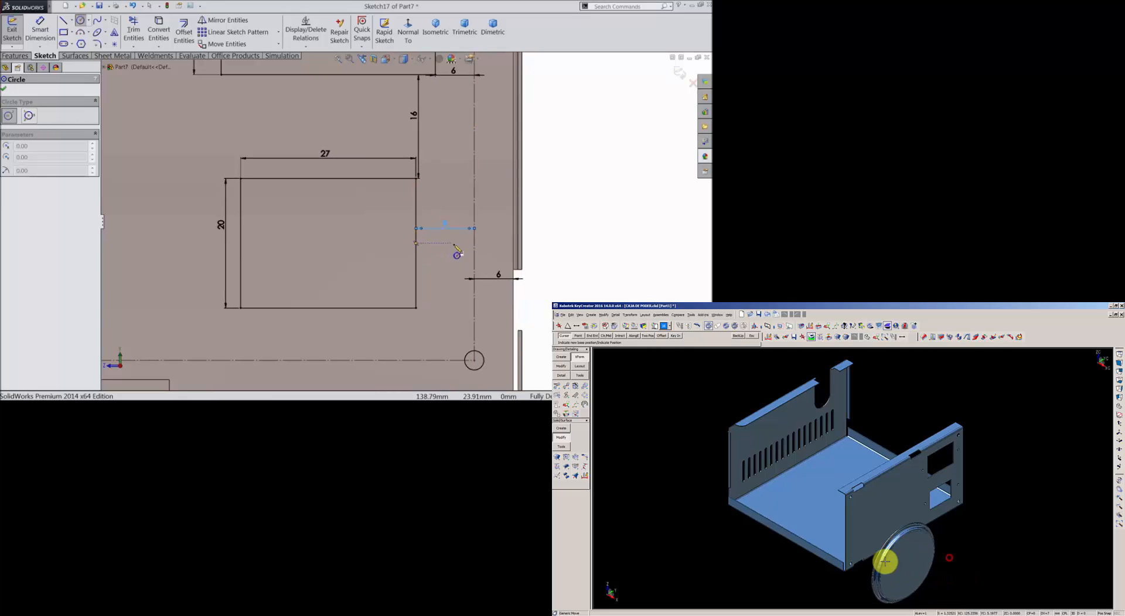
drag(474, 243, 478, 252)
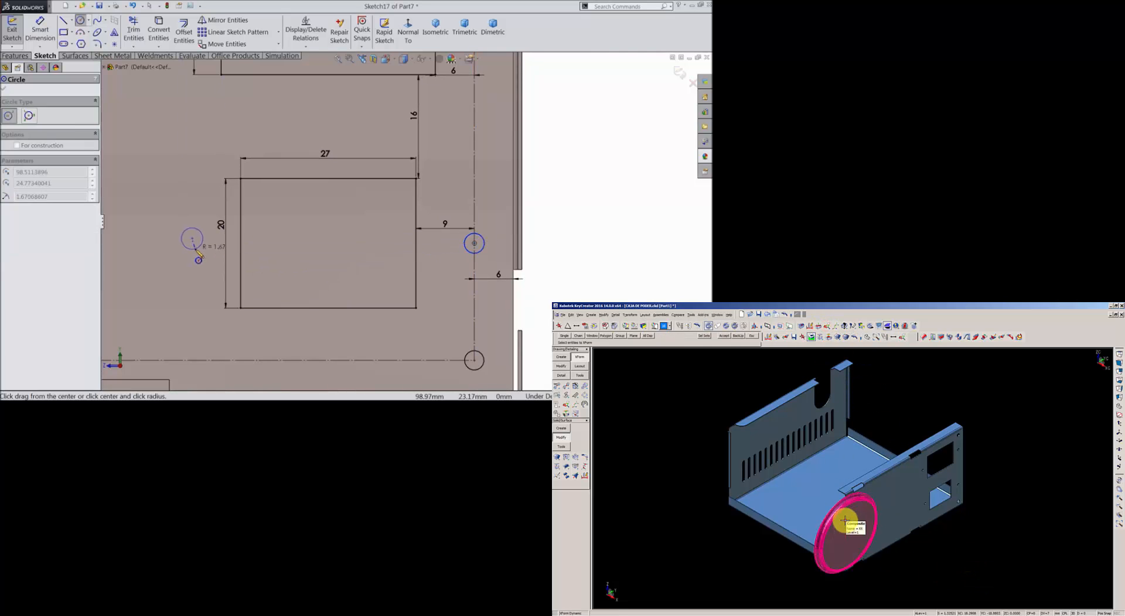
click(196, 252)
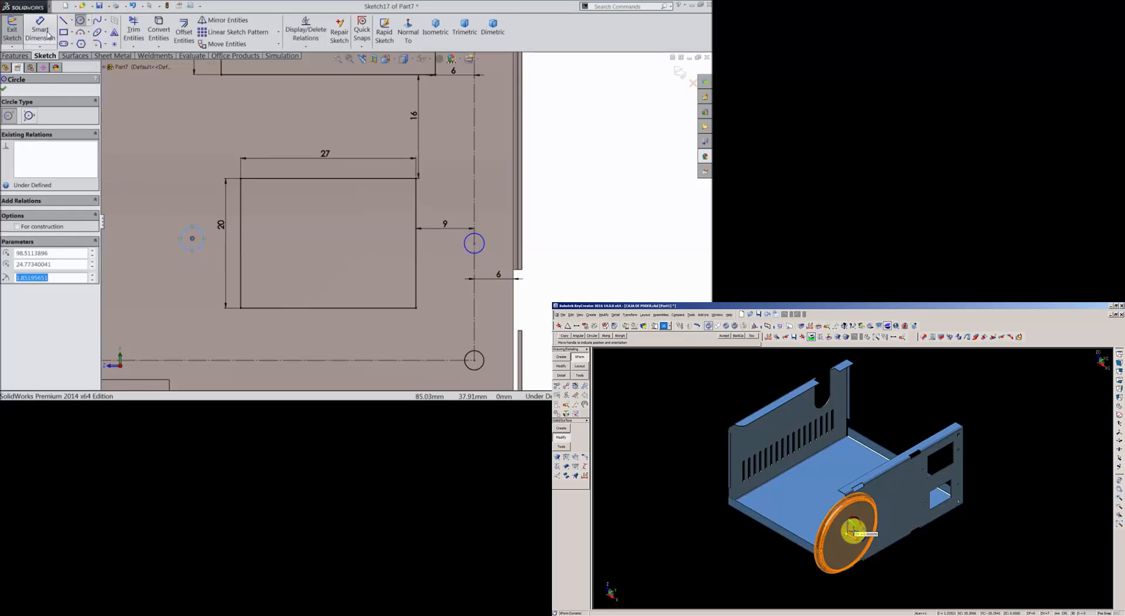
key(Escape)
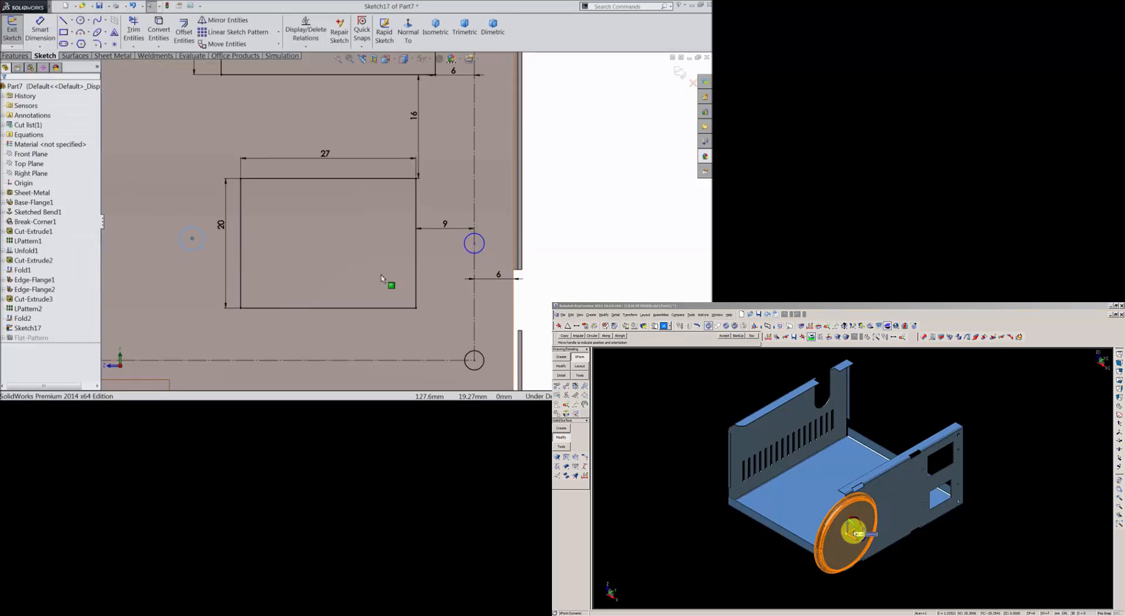
- Add an Equal relation between the two circles beside the lower rectangle and the upper right 2 mm circle
click(469, 255)
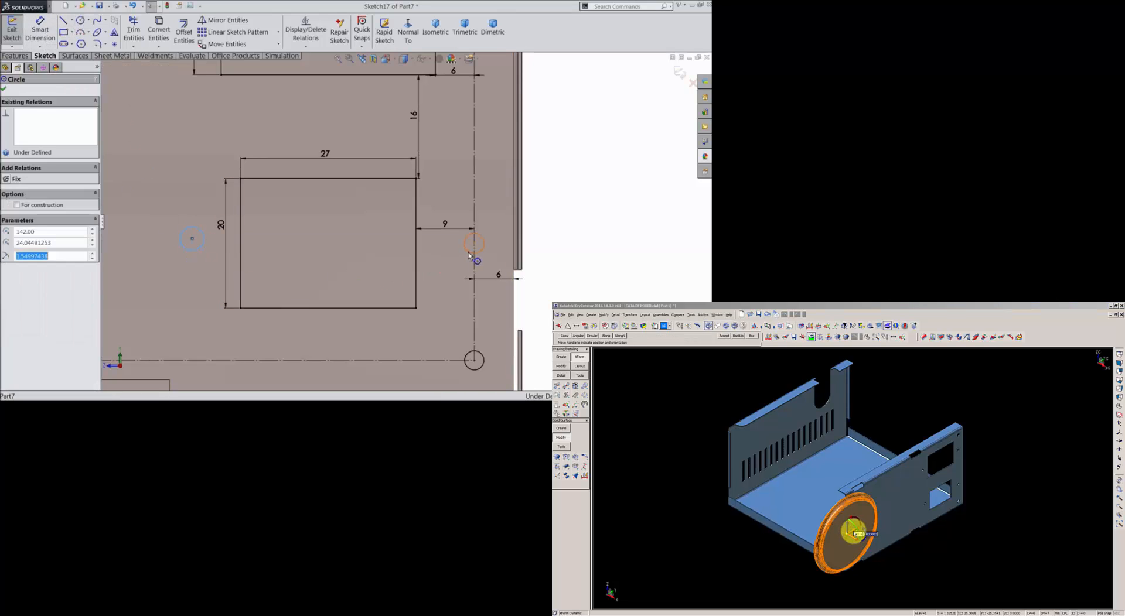
ctrl+click(193, 251)
scroll(410, 231, up, 1)
scroll(452, 158, up, 3)
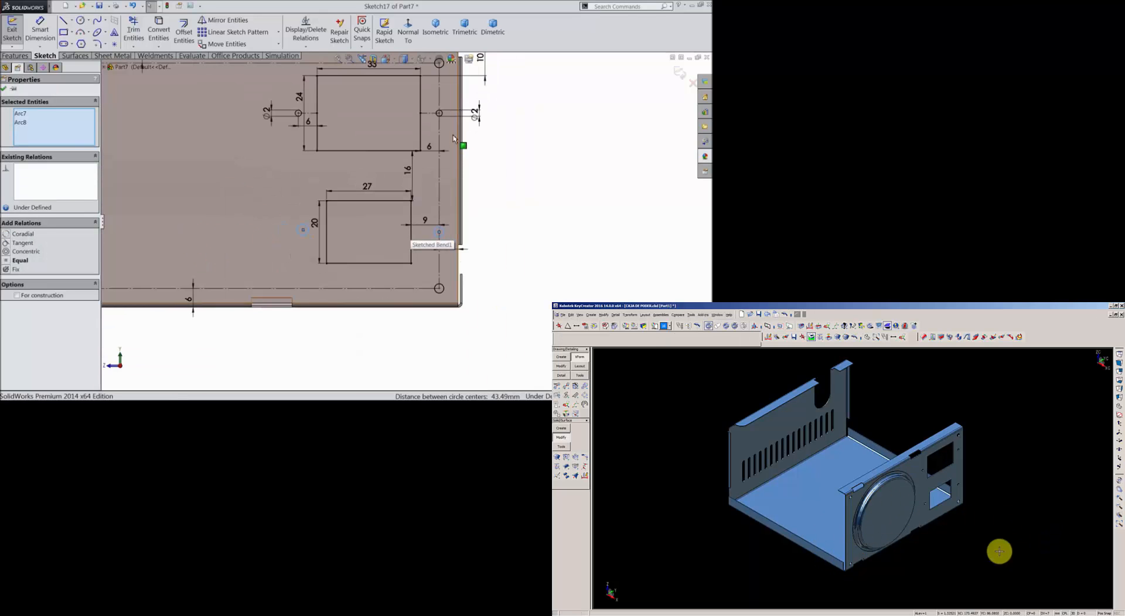
scroll(433, 135, down, 3)
ctrl+click(425, 120)
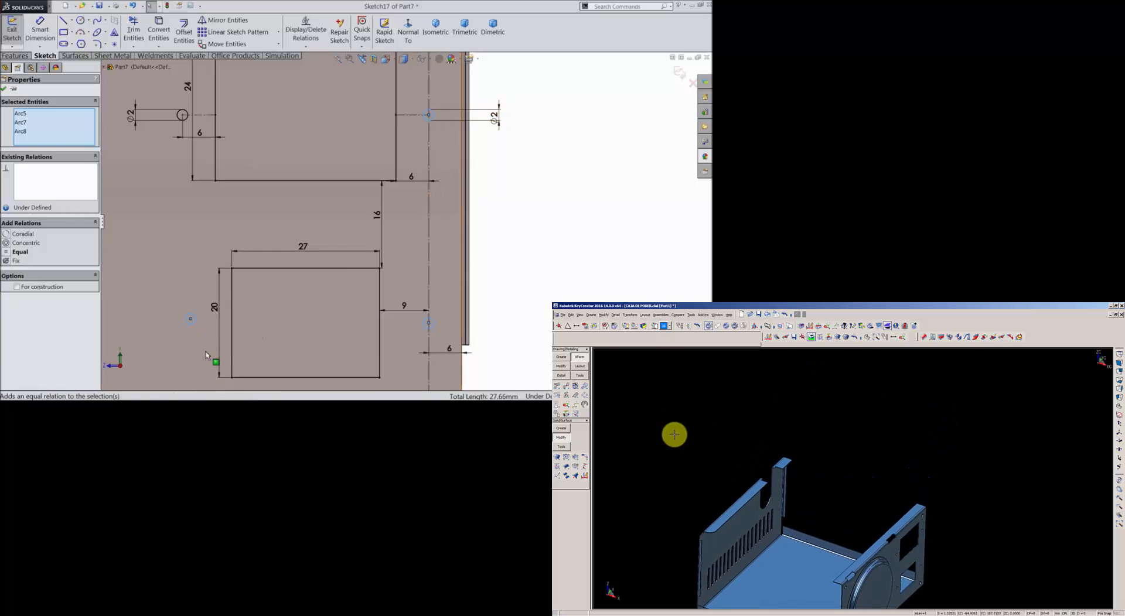
scroll(269, 341, down, 3)
scroll(276, 322, up, 3)
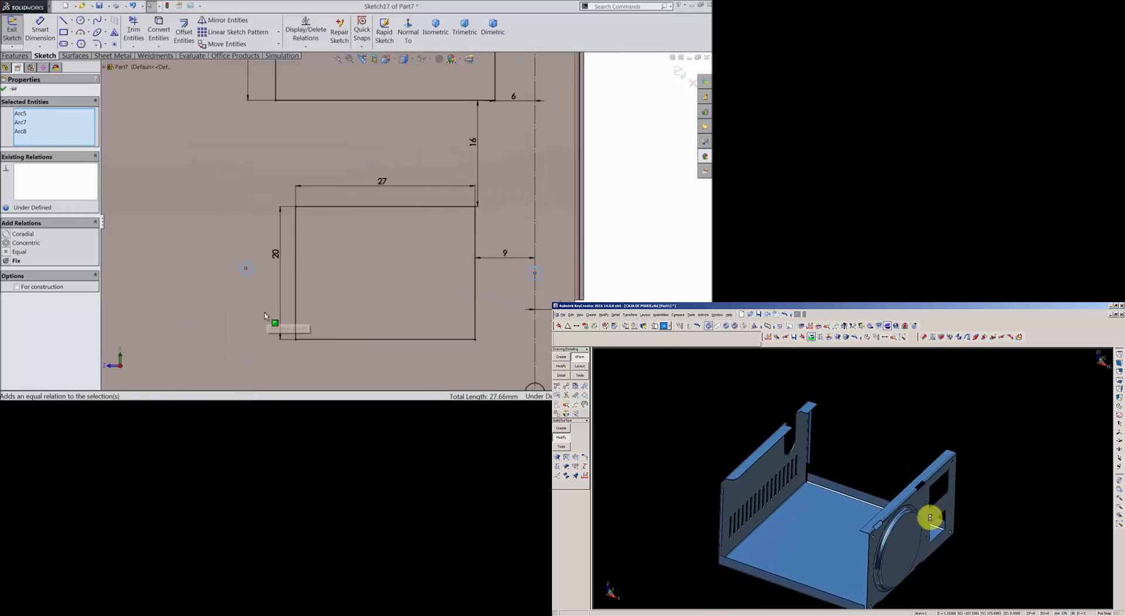
- Draw a centerline about 7.6 mm long from the lower left circle's center to the midpoint of the lower rectangle's left side
click(63, 21)
scroll(415, 302, up, 2)
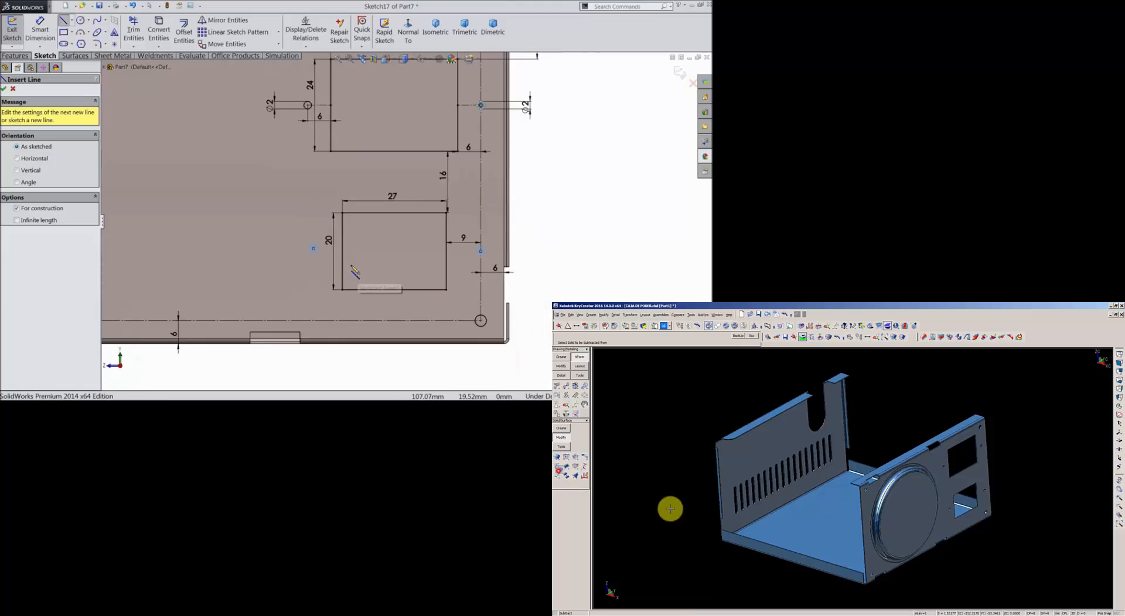
scroll(353, 268, down, 4)
click(287, 218)
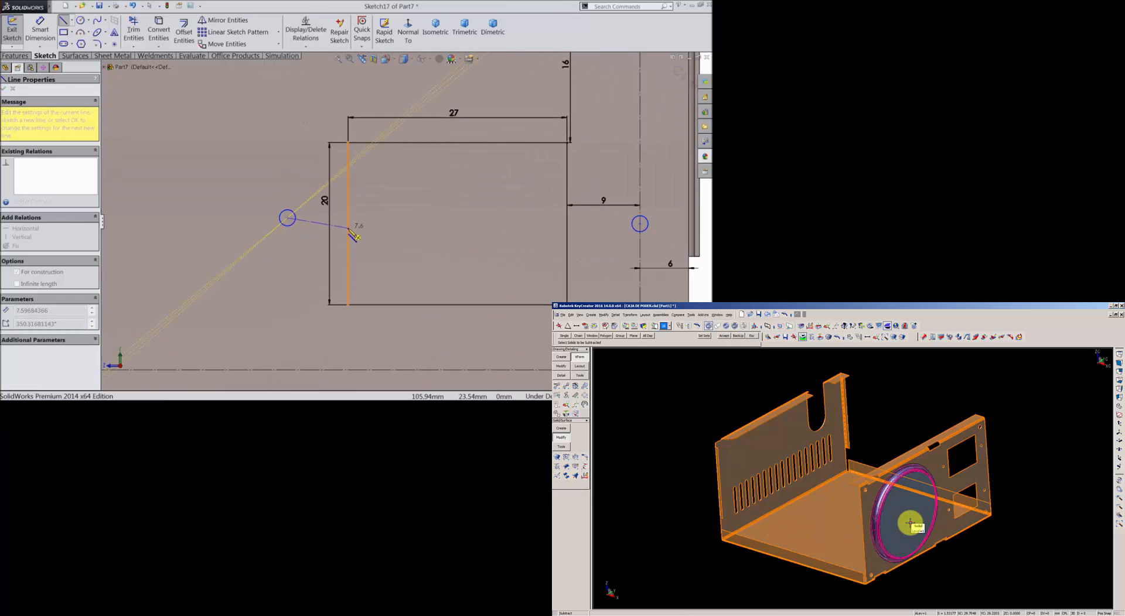
click(348, 223)
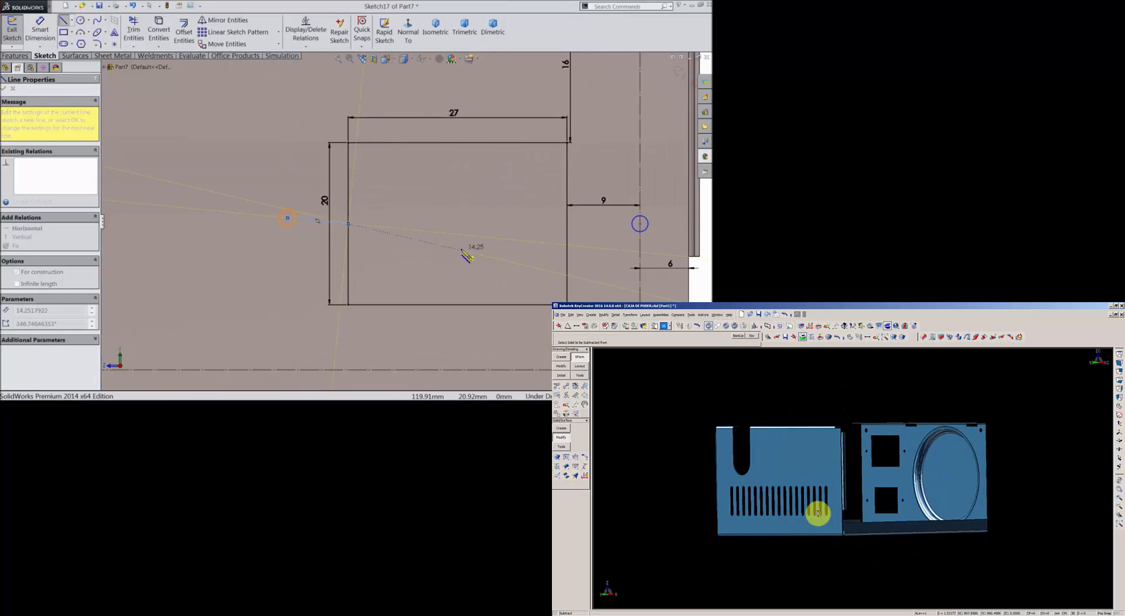
key(Escape)
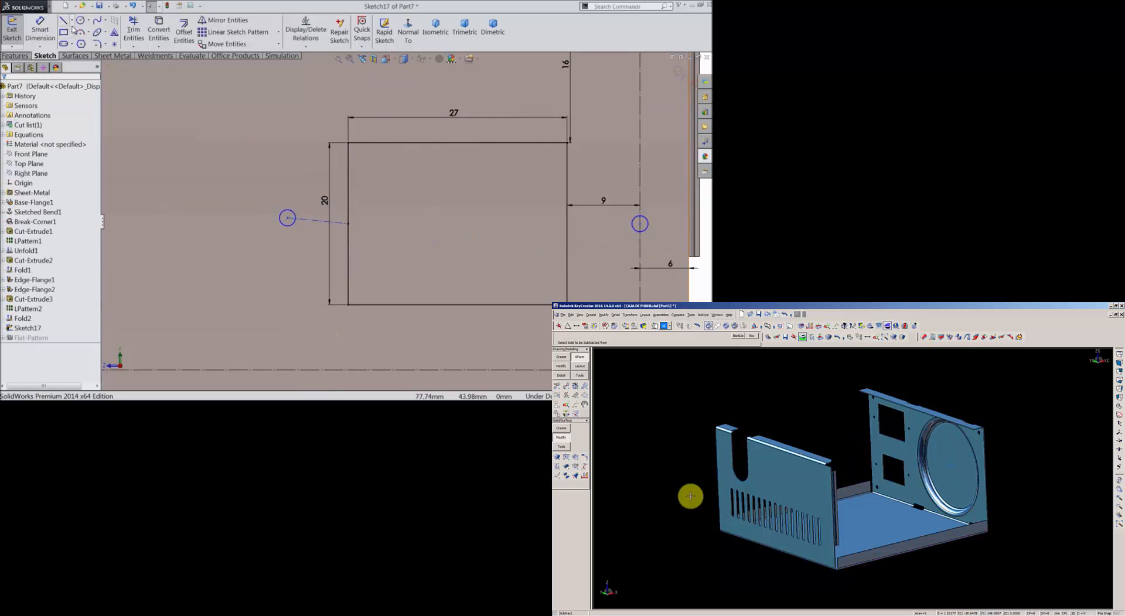
- Draw a horizontal centerline from the lower right circle's center to the midpoint of the lower rectangle's right side
click(72, 22)
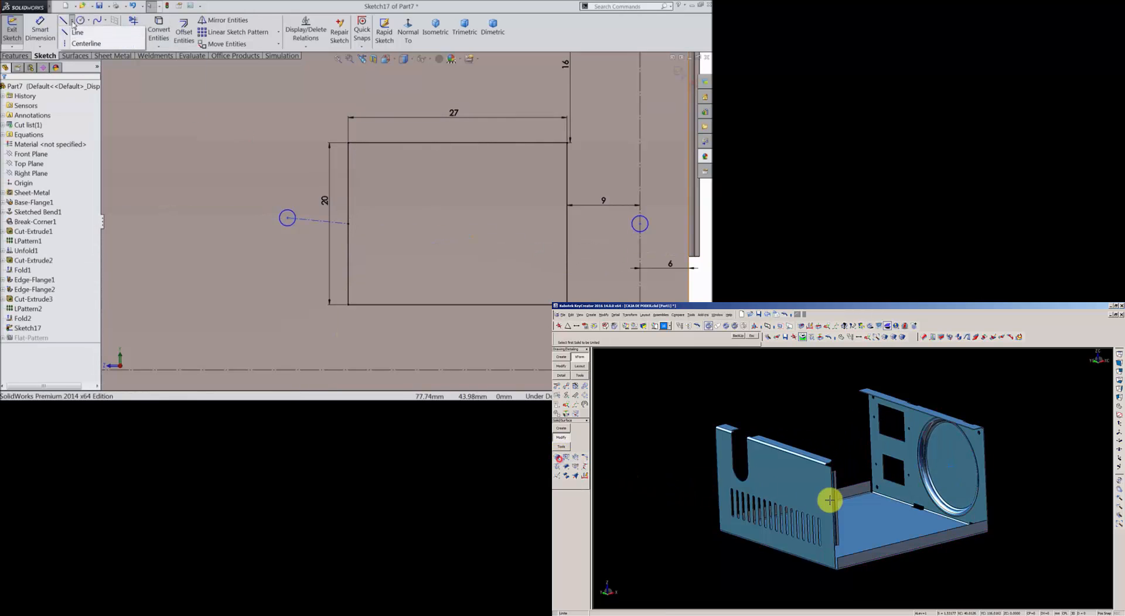
click(86, 44)
scroll(509, 246, down, 3)
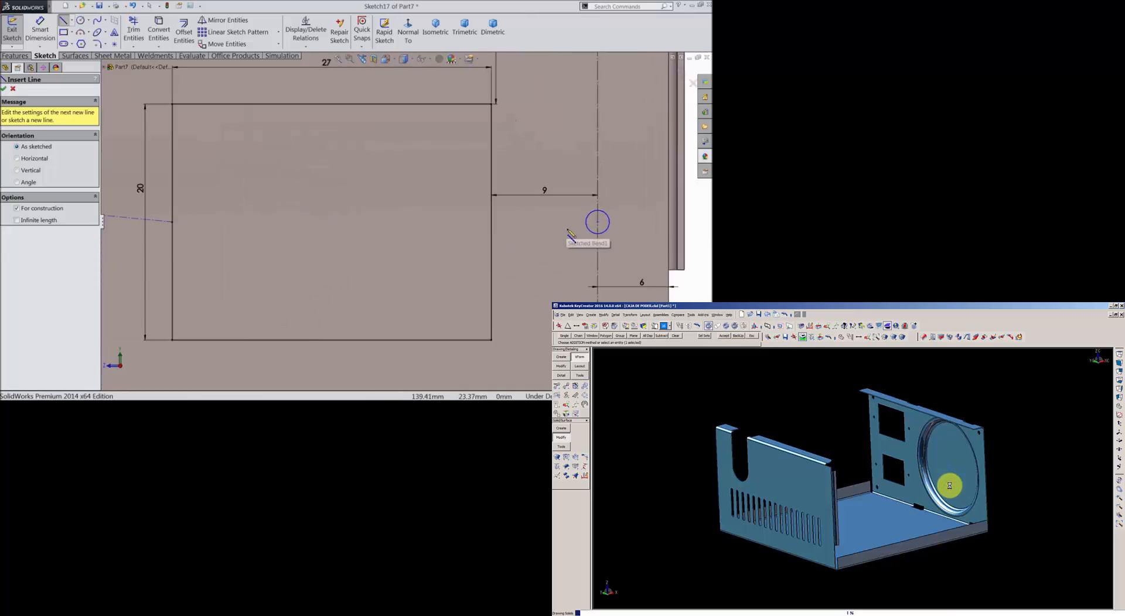
scroll(597, 225, down, 2)
click(595, 221)
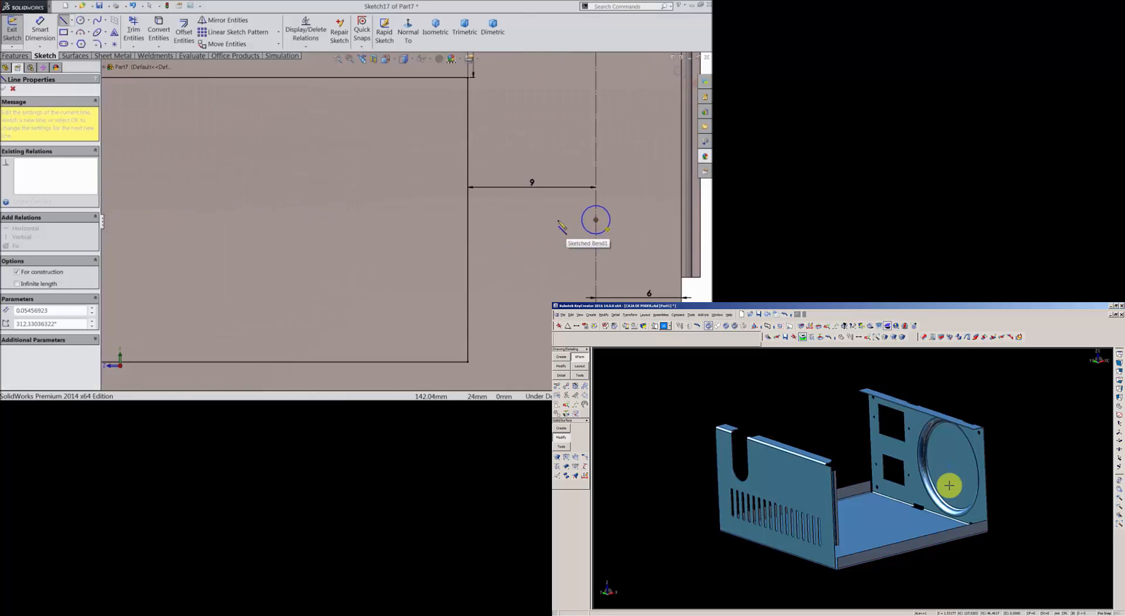
right_click(482, 221)
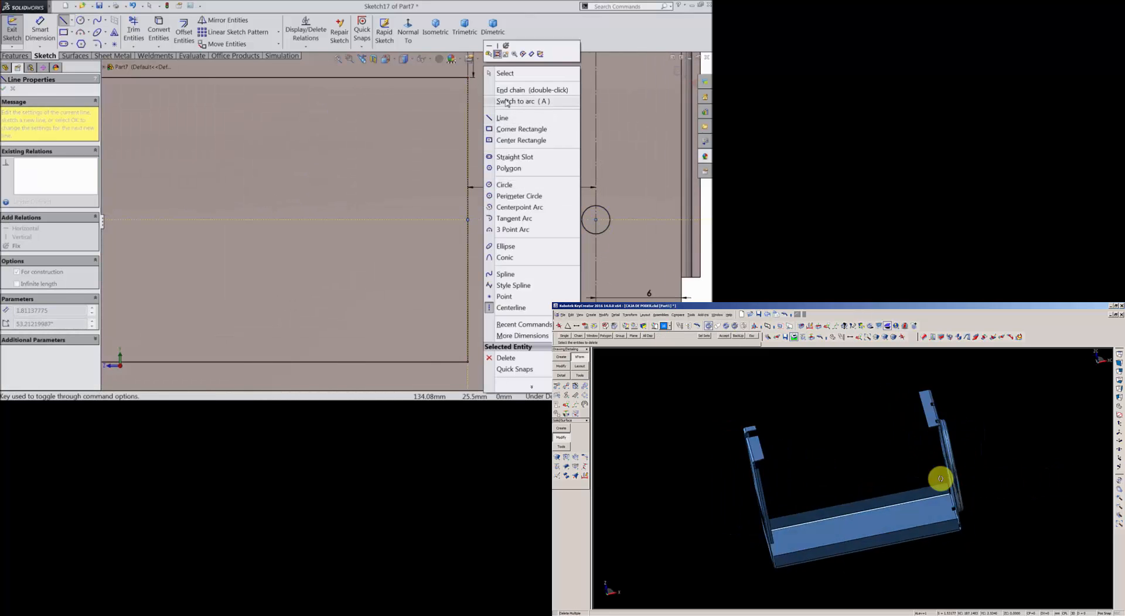
click(509, 75)
click(534, 219)
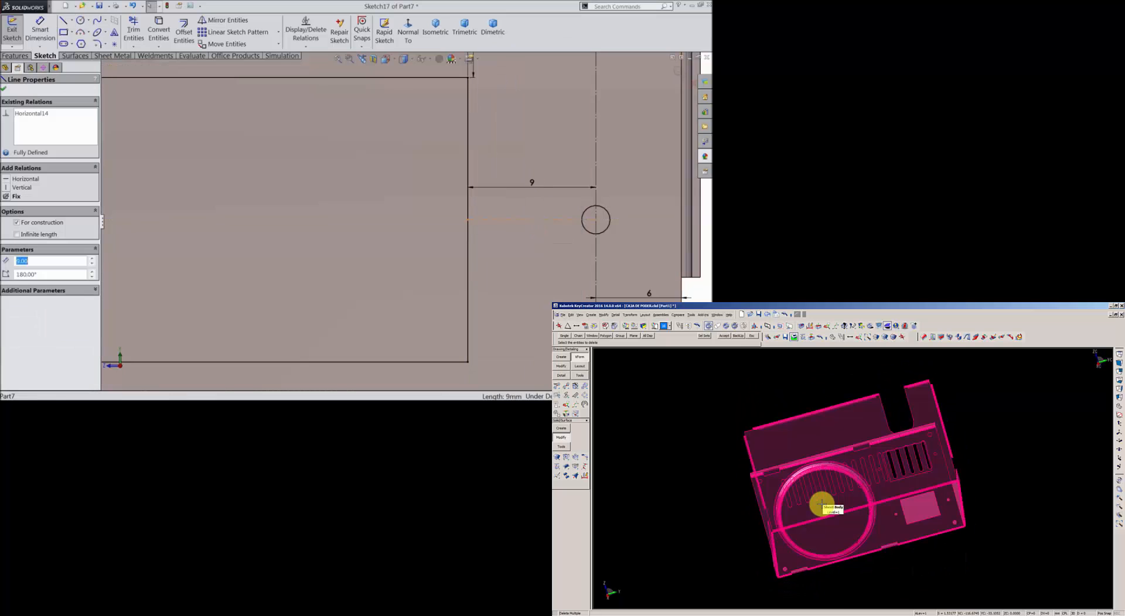
- Make the centerline between the lower left circle and the lower rectangle horizontal
scroll(519, 239, up, 3)
scroll(202, 232, down, 3)
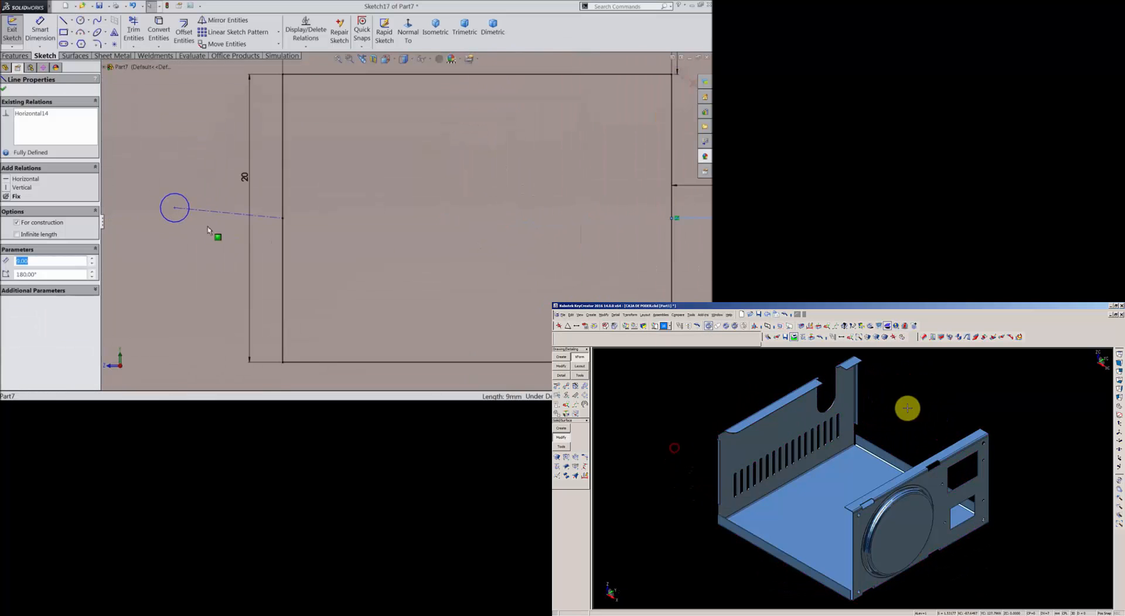
drag(228, 217, 228, 218)
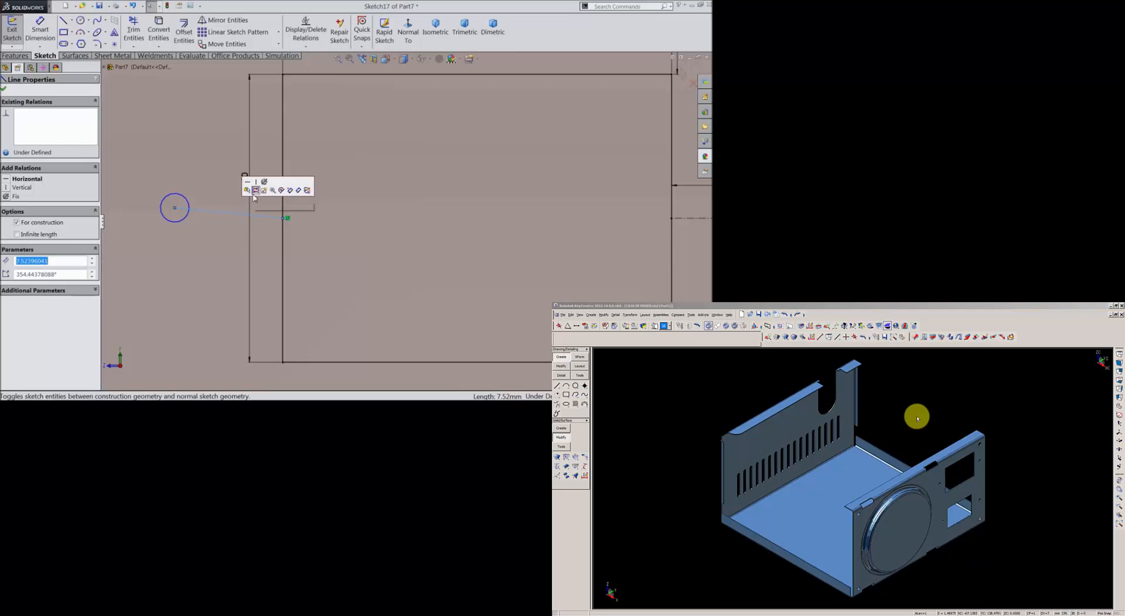
click(249, 233)
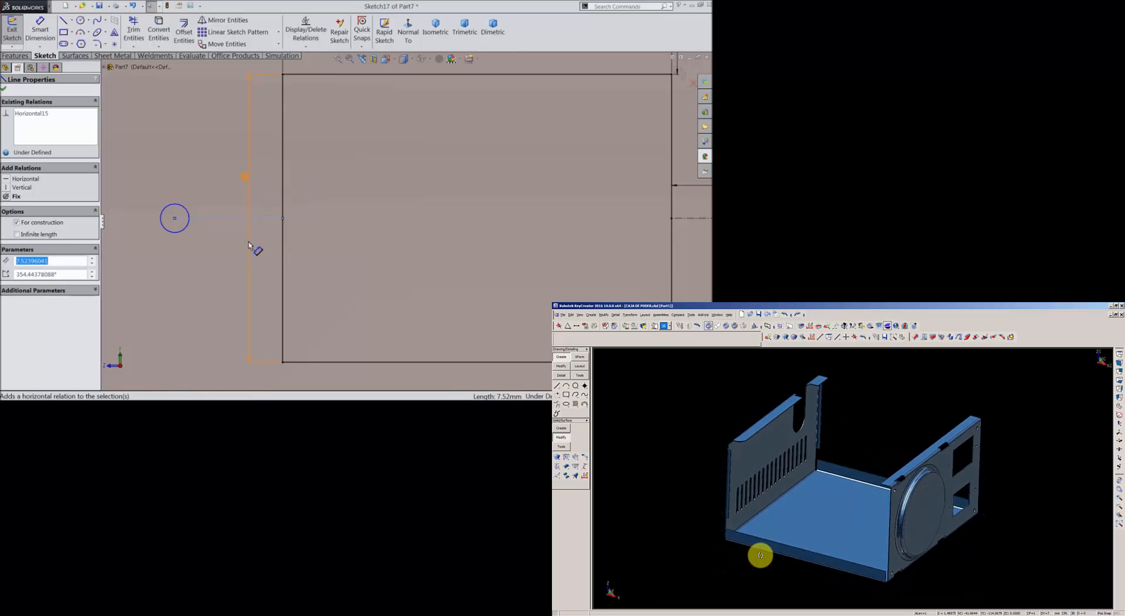
- Dimension the horizontal centerline between the lower left circle and the lower rectangle at 6 mm
click(41, 30)
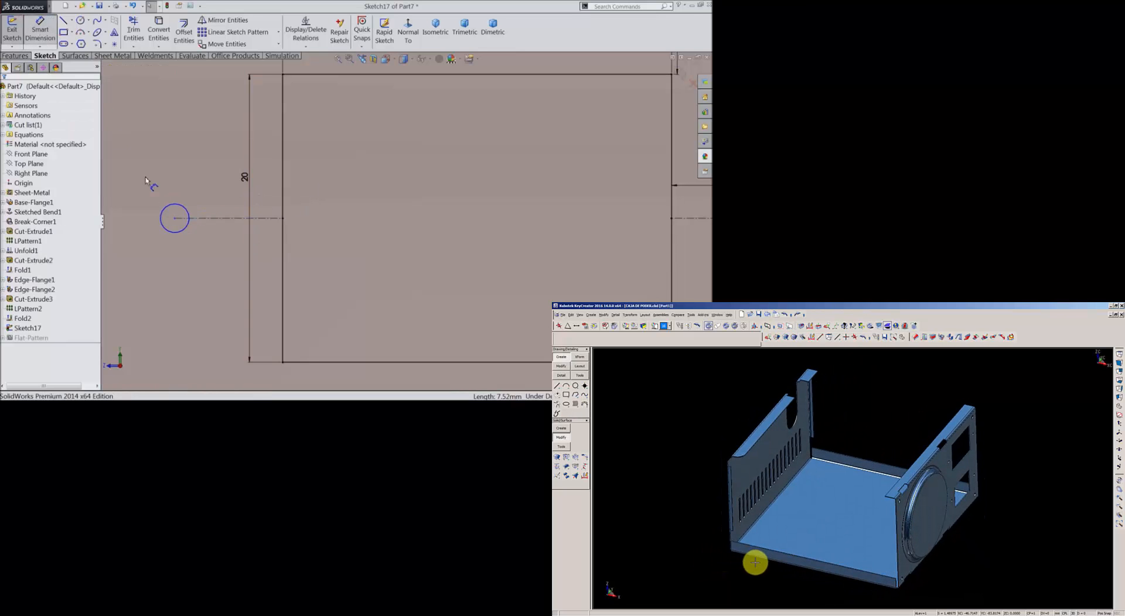
click(226, 219)
click(222, 264)
text(6)
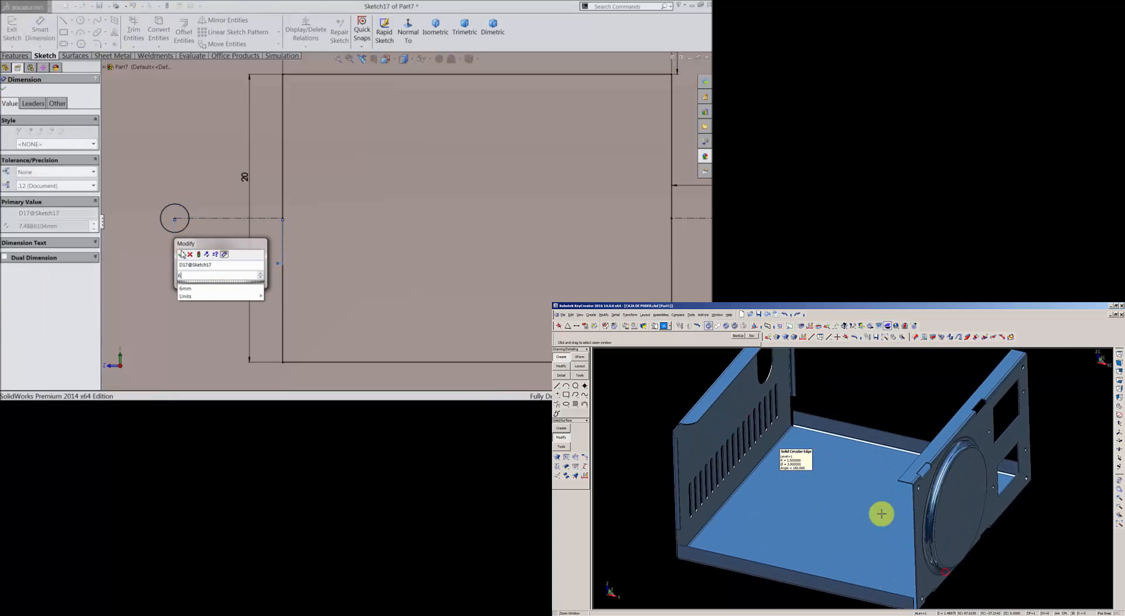
click(182, 254)
scroll(284, 267, up, 9)
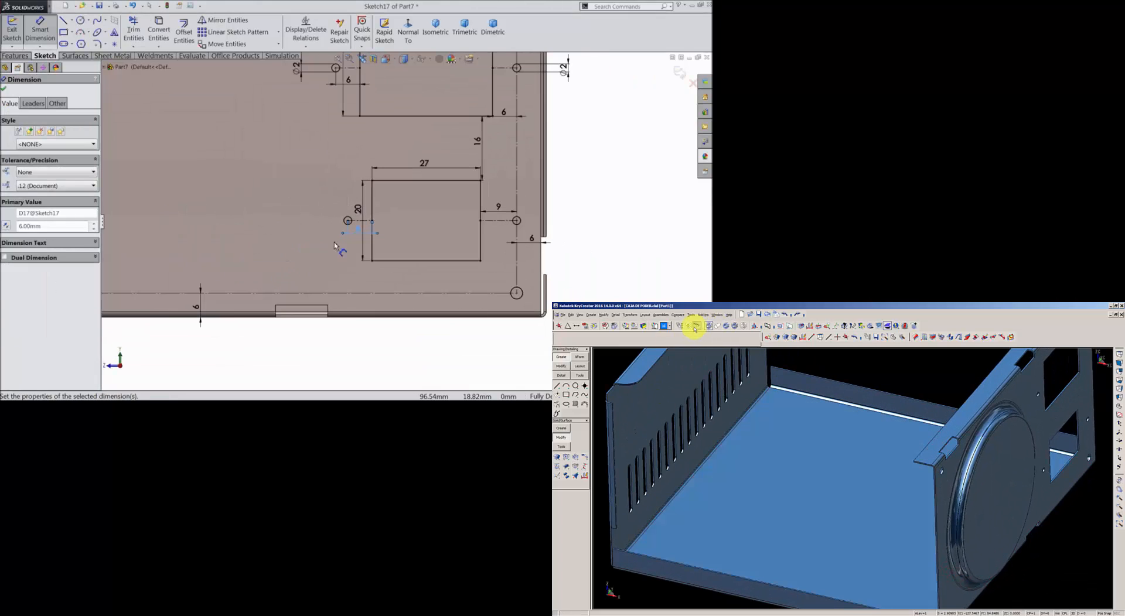
scroll(466, 151, down, 2)
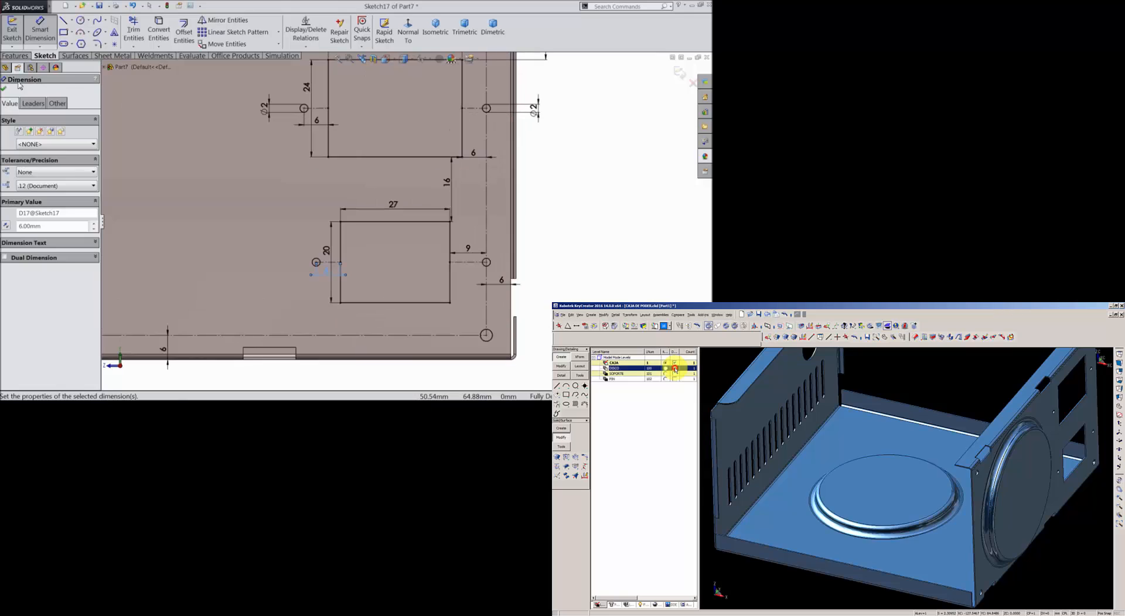
key(Escape)
scroll(267, 159, up, 3)
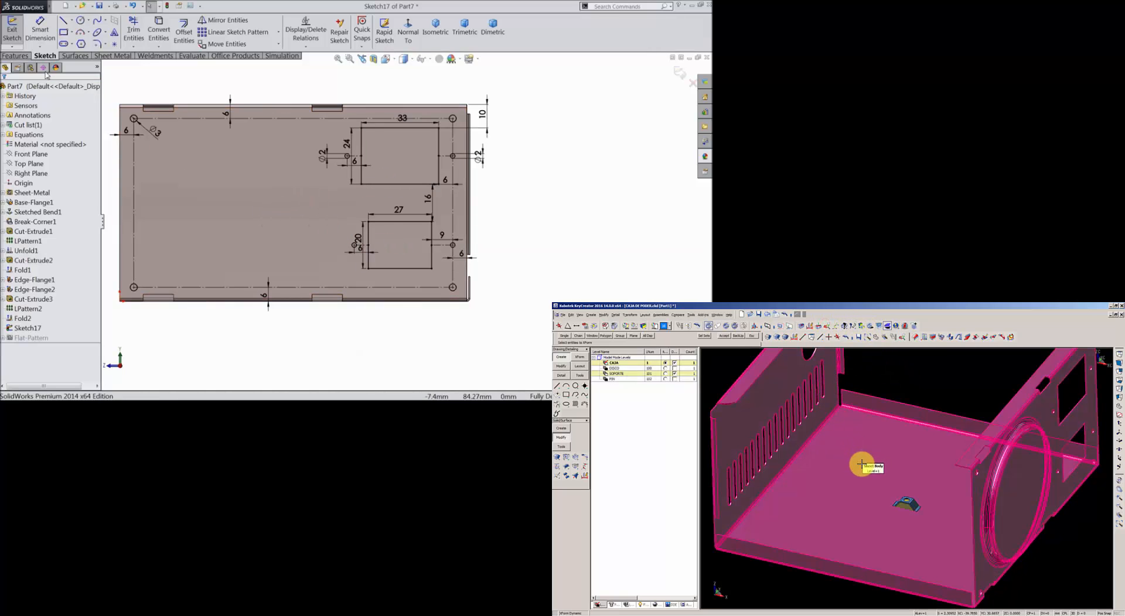
- Cut the rectangles and holes through the side panel with a blind Extruded Cut linked to the sheet thickness
click(14, 55)
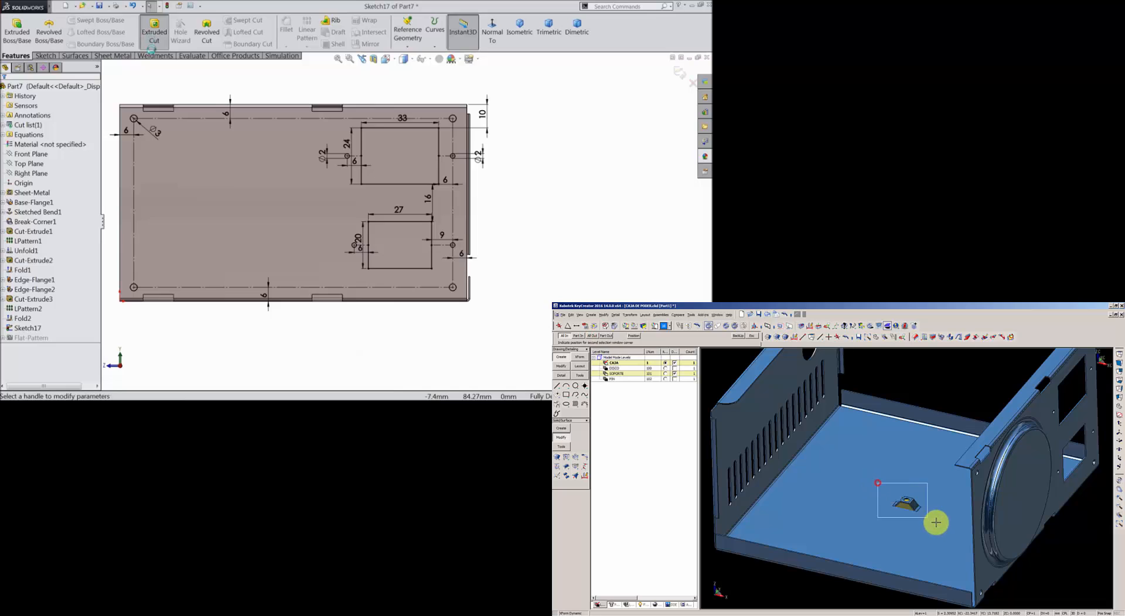
click(152, 50)
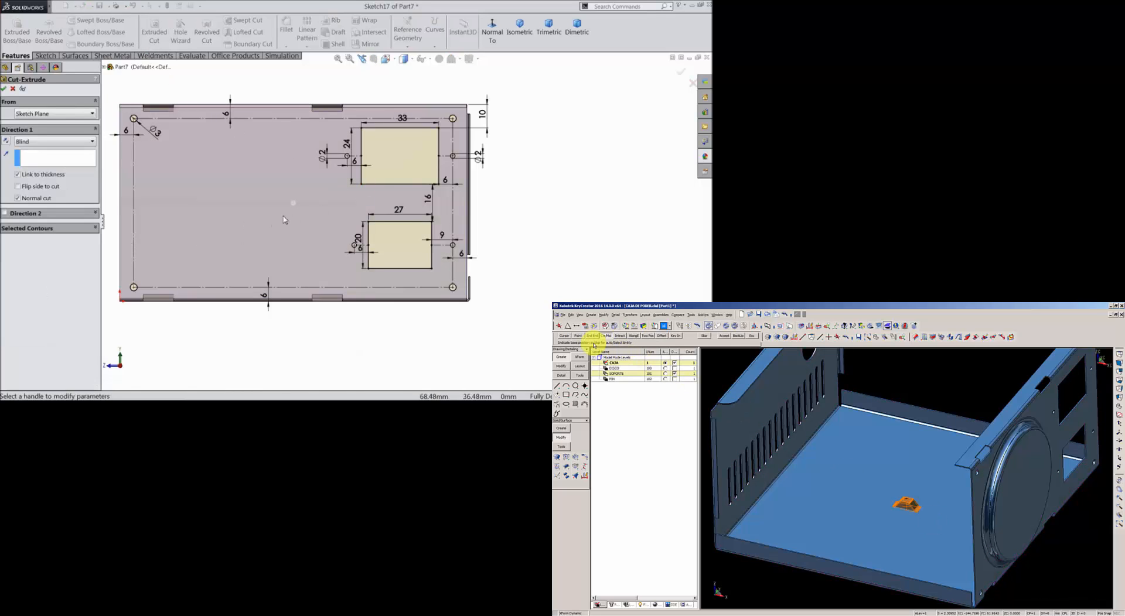
scroll(454, 148, down, 7)
scroll(496, 154, up, 3)
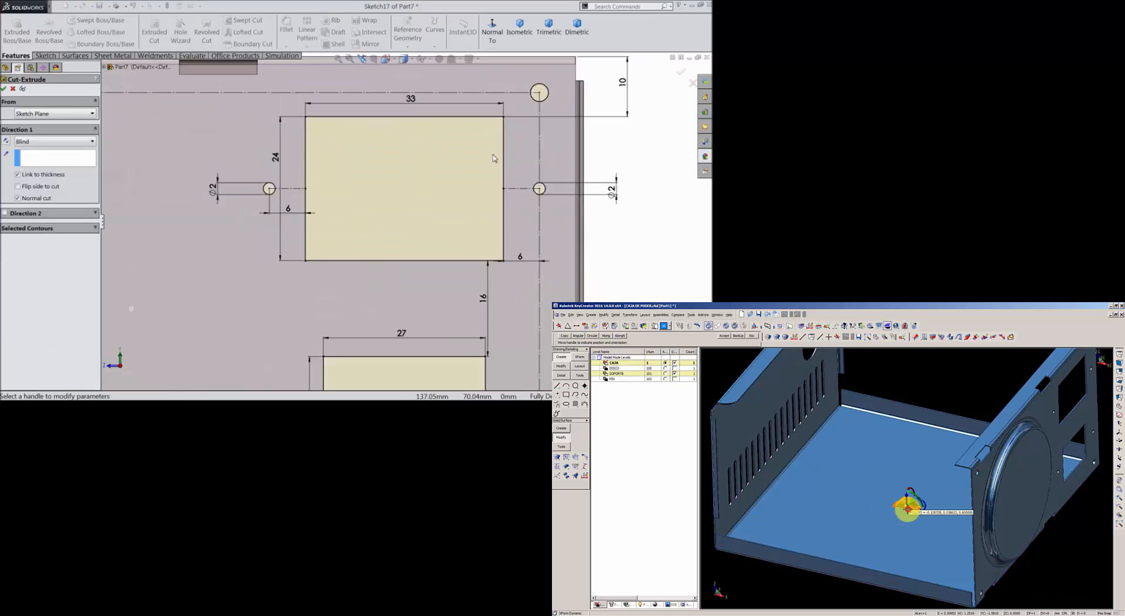
scroll(409, 200, up, 3)
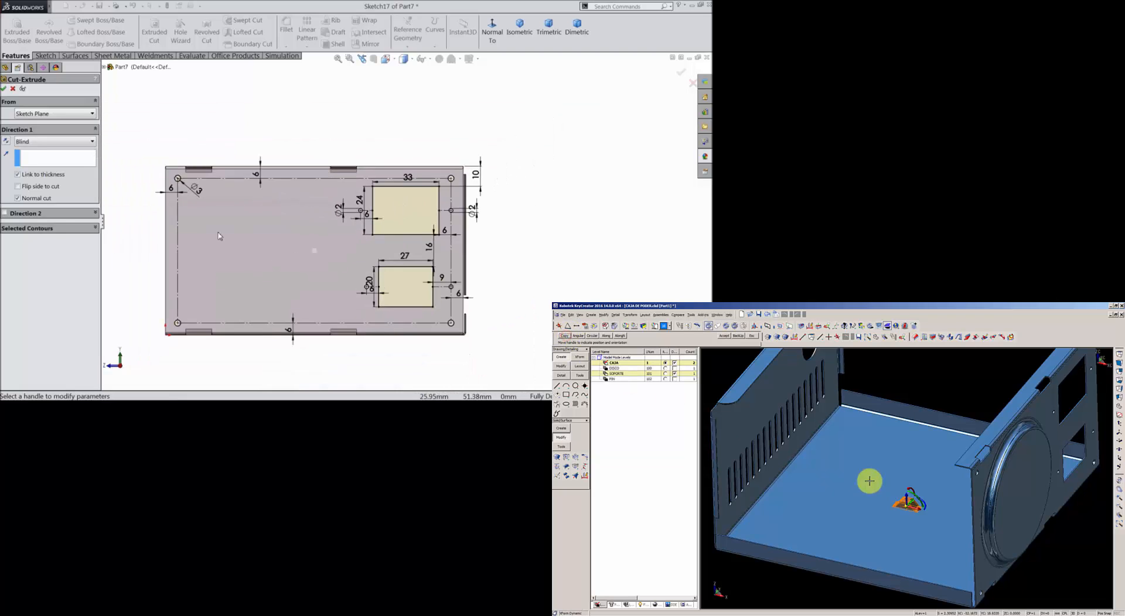
scroll(193, 223, down, 2)
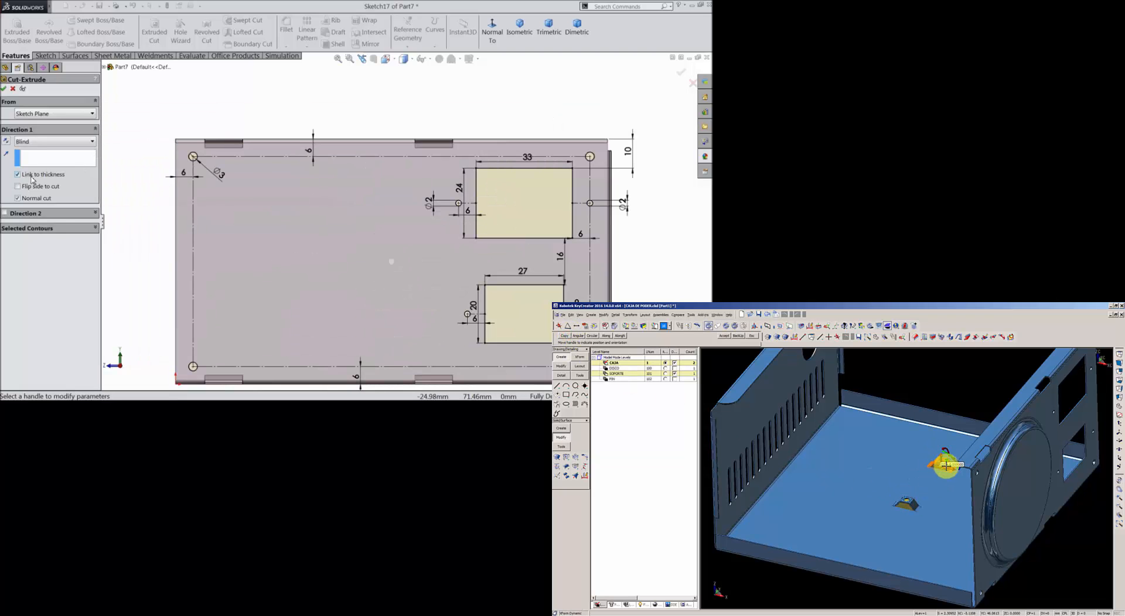
scroll(185, 176, up, 4)
middle_drag(367, 126, 316, 153)
scroll(415, 253, down, 2)
mouse_move(414, 253)
middle_down()
mouse_move(350, 234)
mouse_move(377, 227)
middle_up()
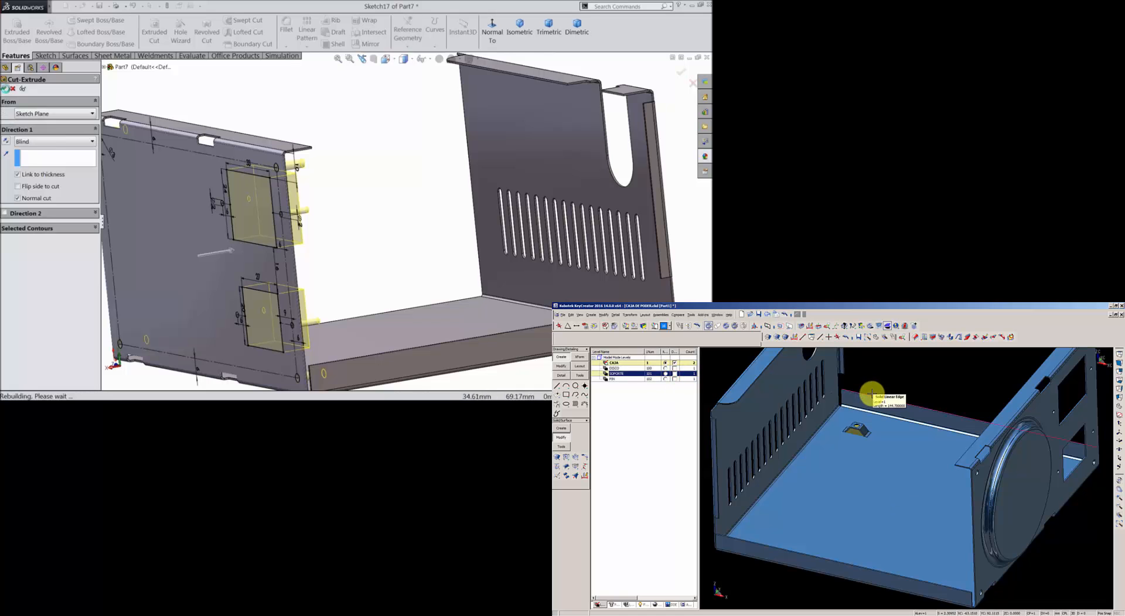
key(Return)
click(365, 156)
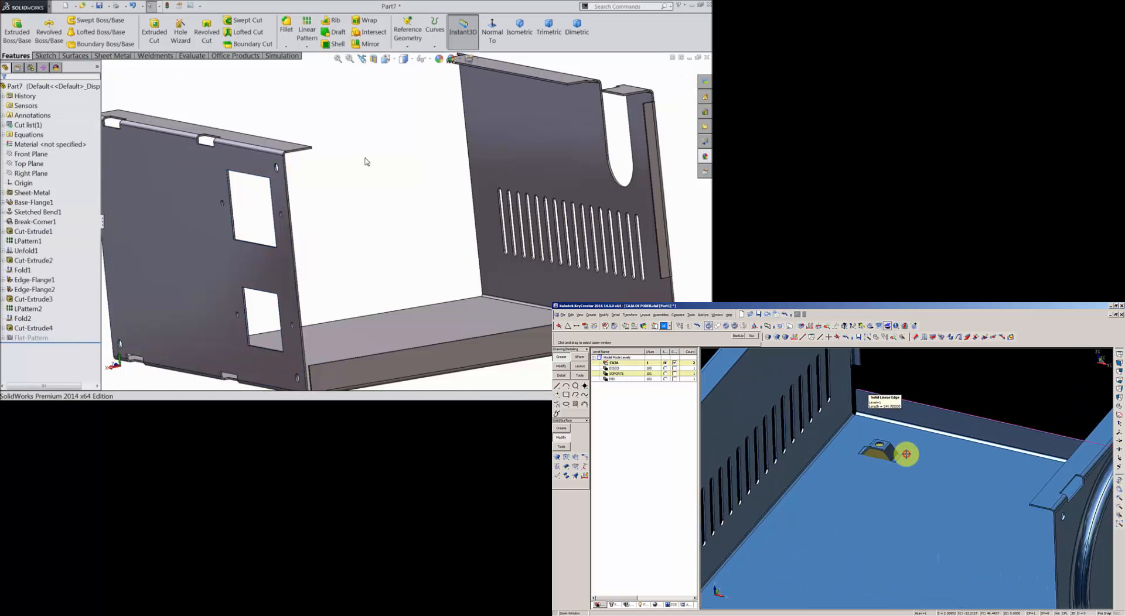
- Examine the new cutouts and holes in the side panel from the inside of the case
scroll(367, 158, up, 4)
middle_drag(377, 184, 540, 215)
scroll(495, 216, down, 3)
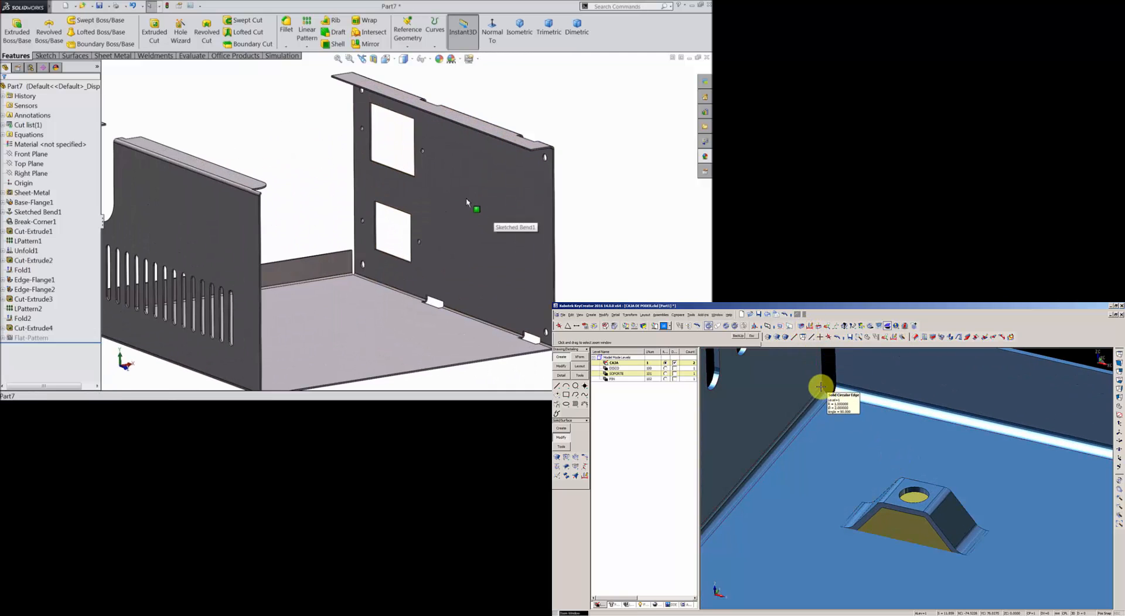
click(467, 206)
scroll(469, 207, down, 3)
middle_drag(470, 207, 495, 196)
click(573, 155)
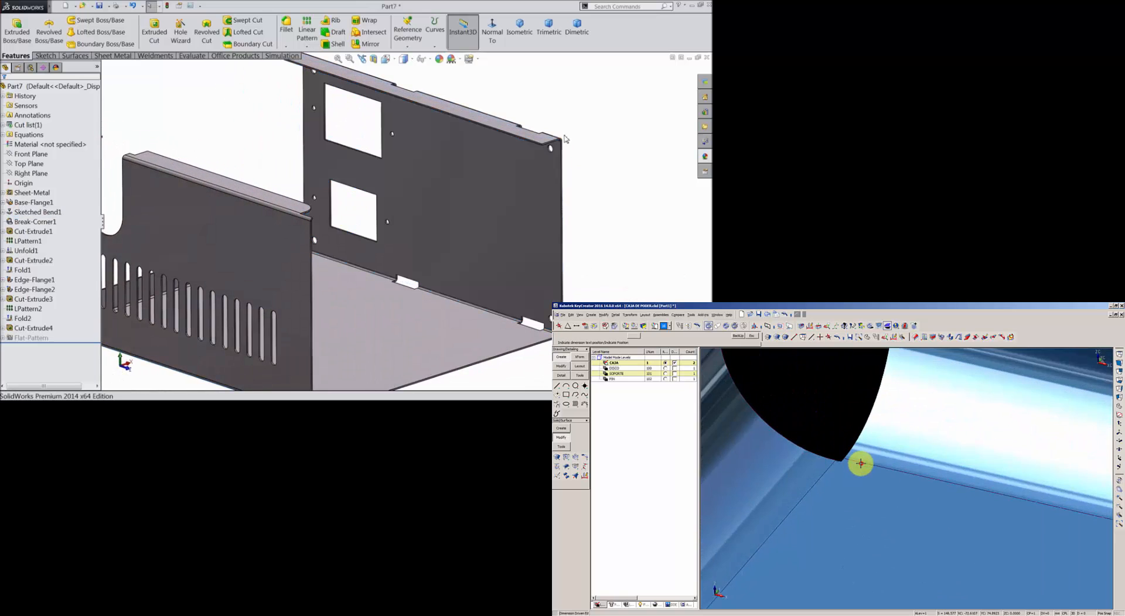
scroll(516, 146, up, 3)
scroll(434, 184, down, 4)
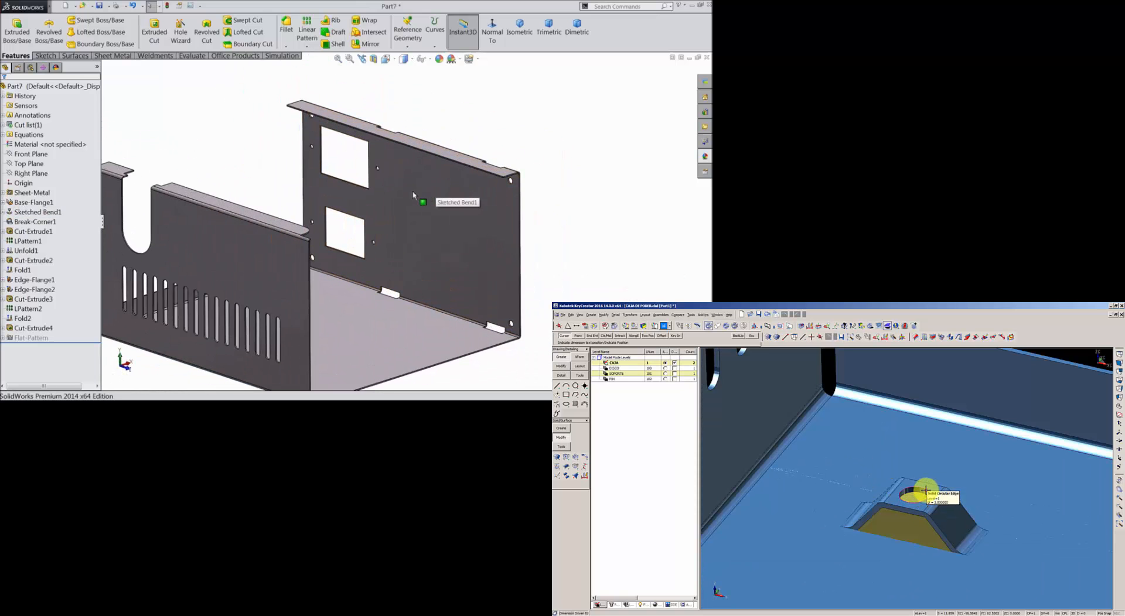
scroll(419, 201, up, 2)
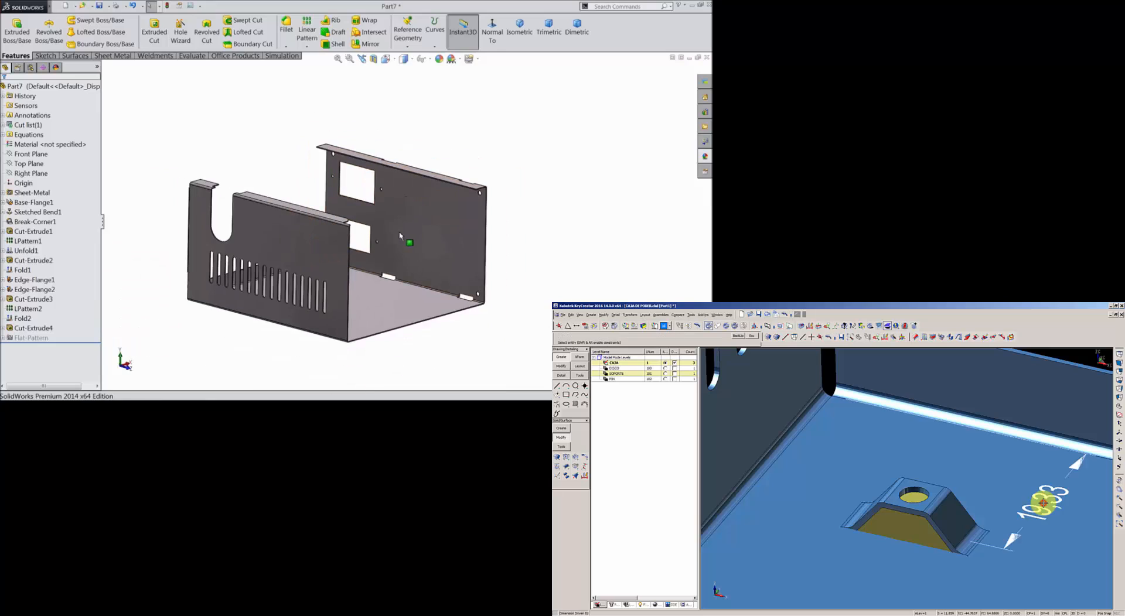
scroll(405, 225, down, 2)
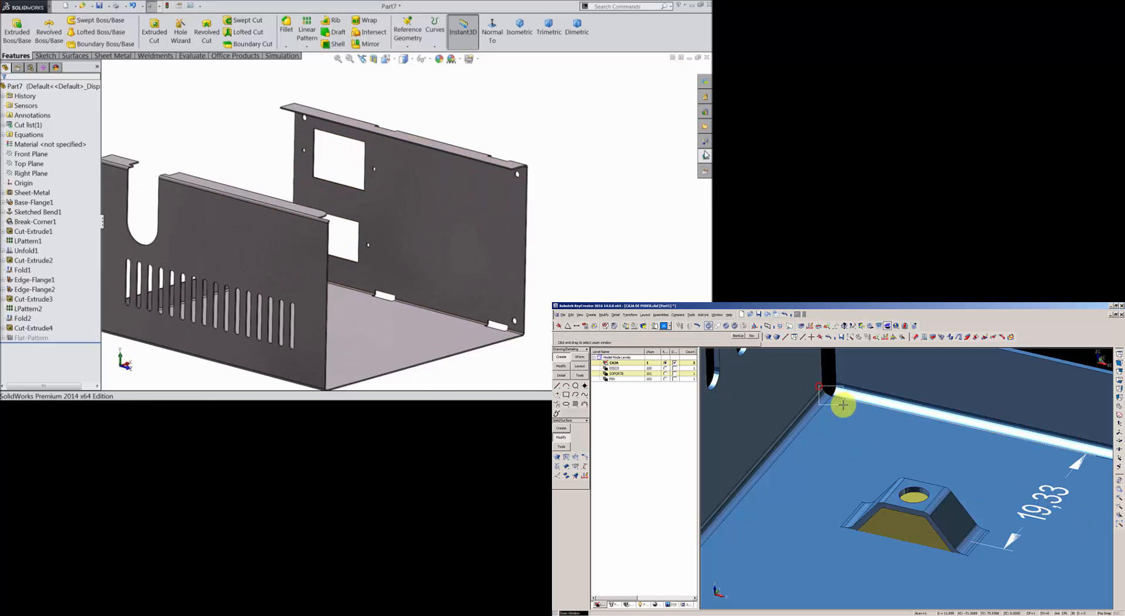
- Place the Part2 forming tool from the design library's forming tools folder on the inner face of the side panel with the cutouts
click(704, 112)
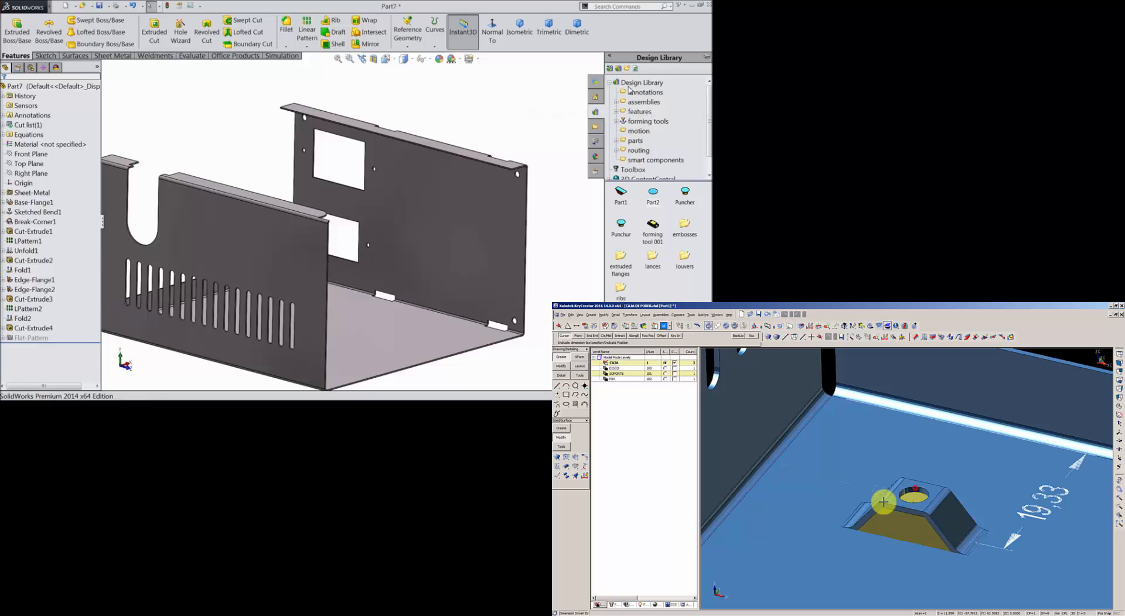
click(647, 121)
click(650, 122)
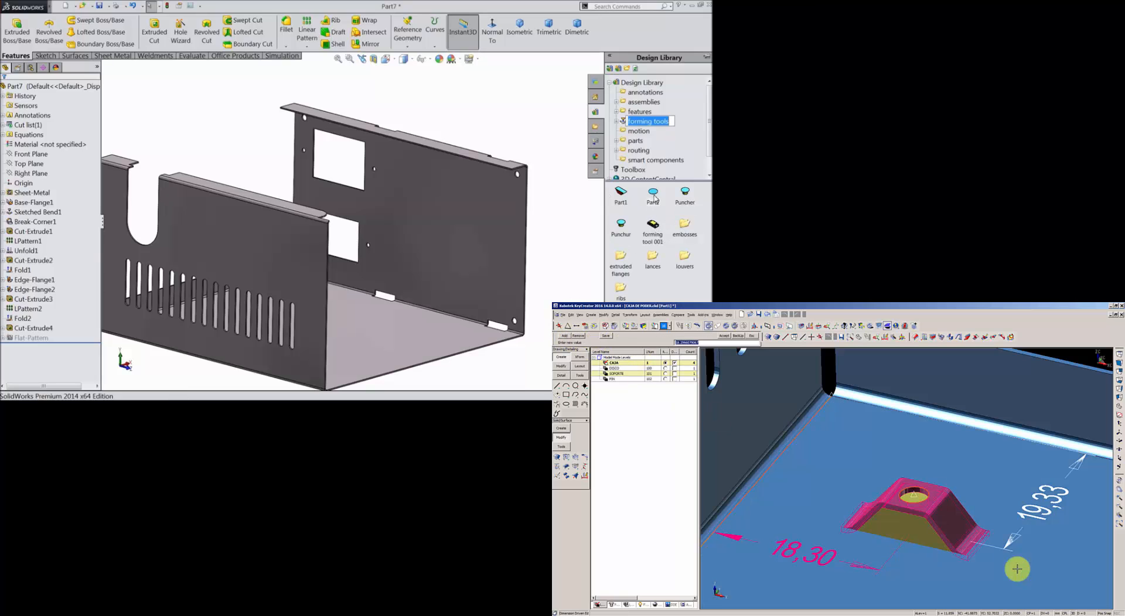
mouse_move(655, 199)
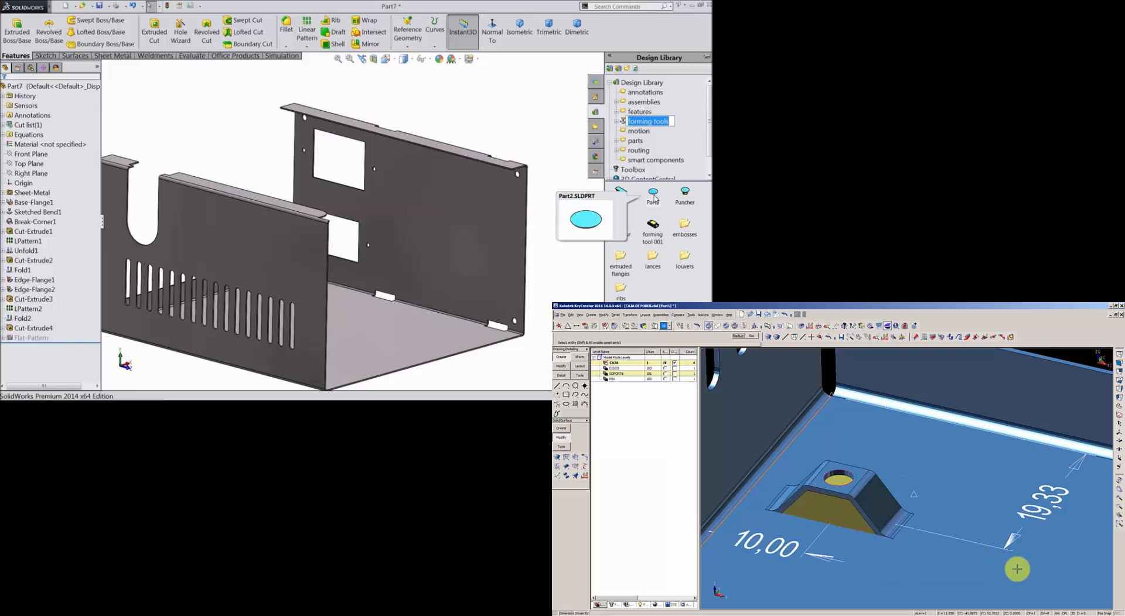
drag(655, 199, 450, 236)
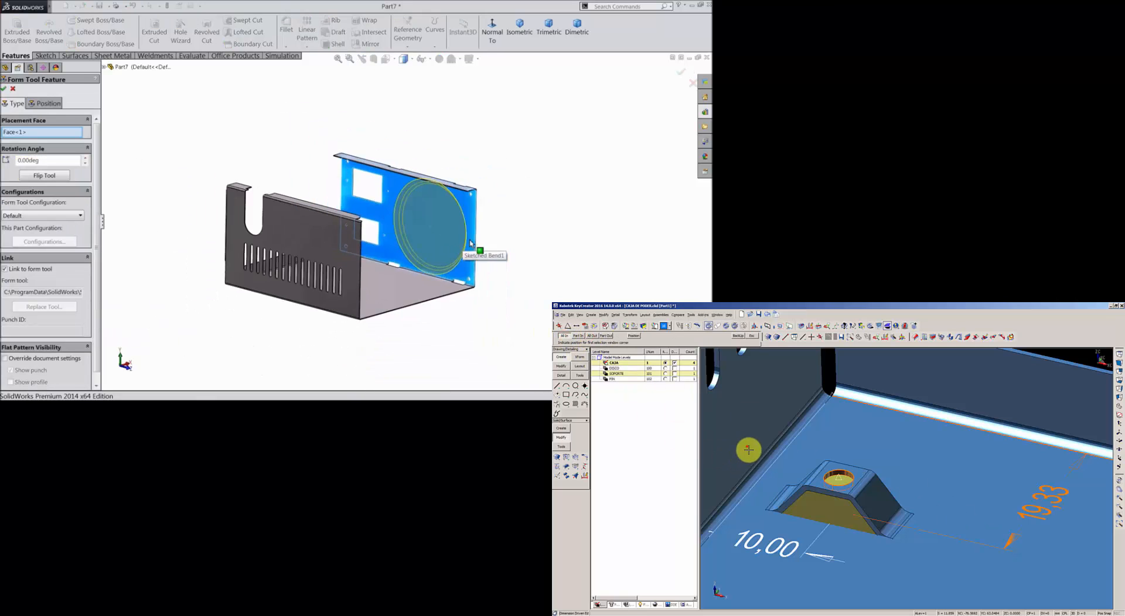
middle_drag(515, 253, 525, 210)
scroll(440, 217, down, 4)
scroll(416, 203, down, 4)
scroll(460, 260, down, 2)
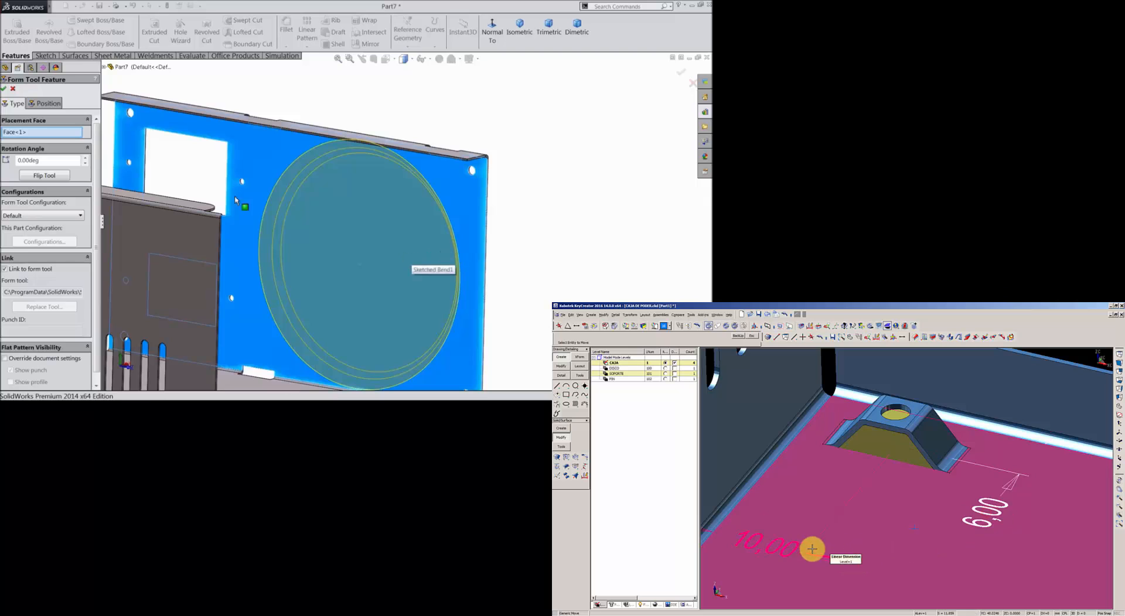
- Position the round forming tool's center 48 mm from the side panel's vertical edge, and copy the bracket across the case floor in KeyCreator
click(47, 103)
scroll(384, 255, up, 2)
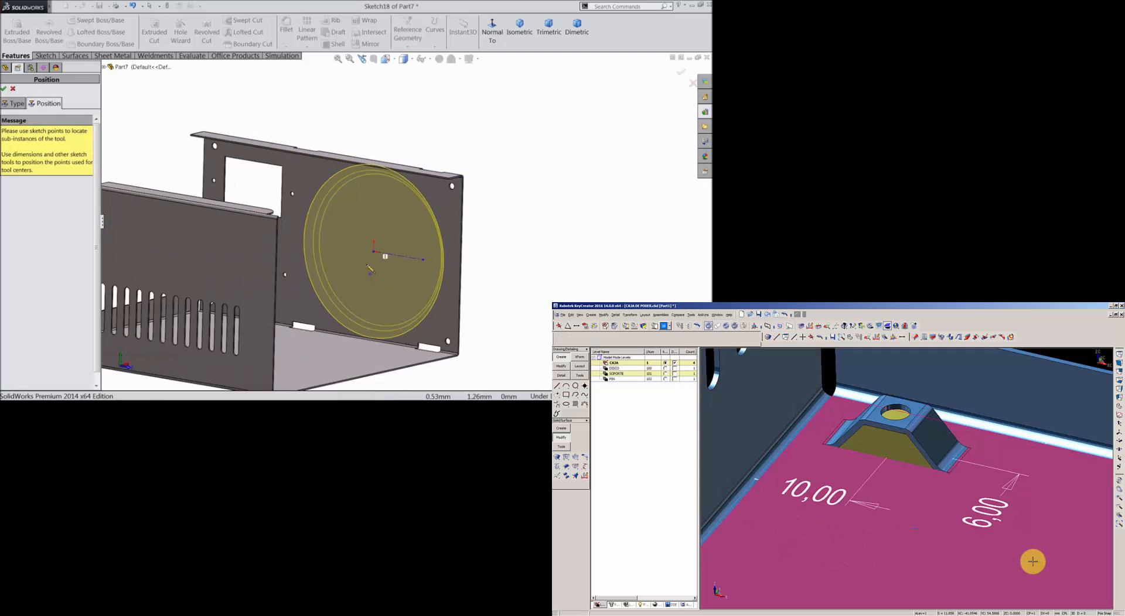
scroll(403, 274, down, 3)
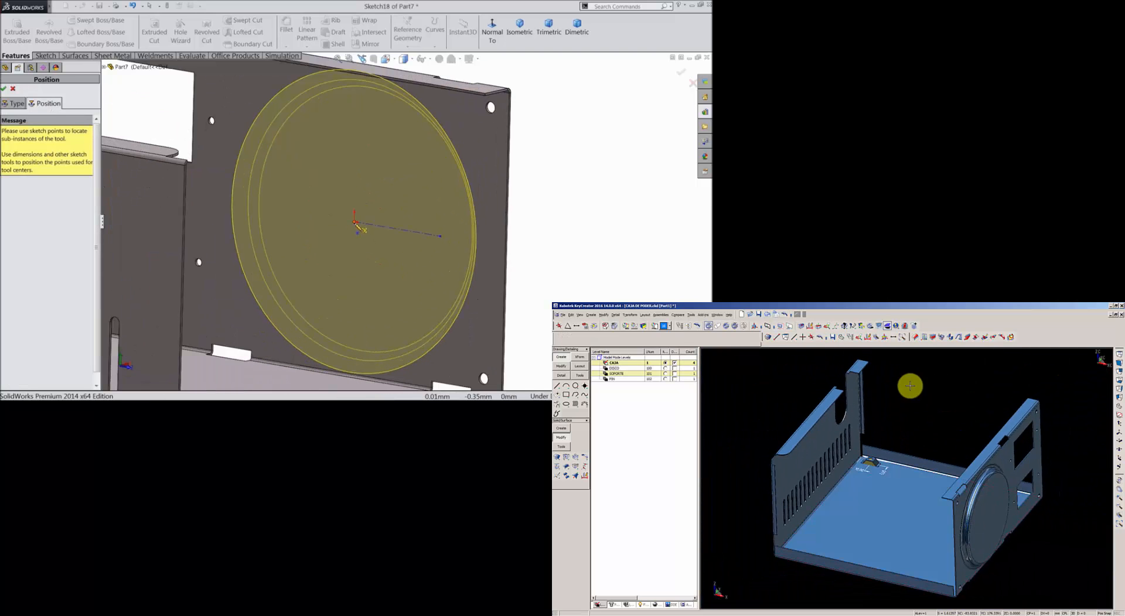
click(46, 55)
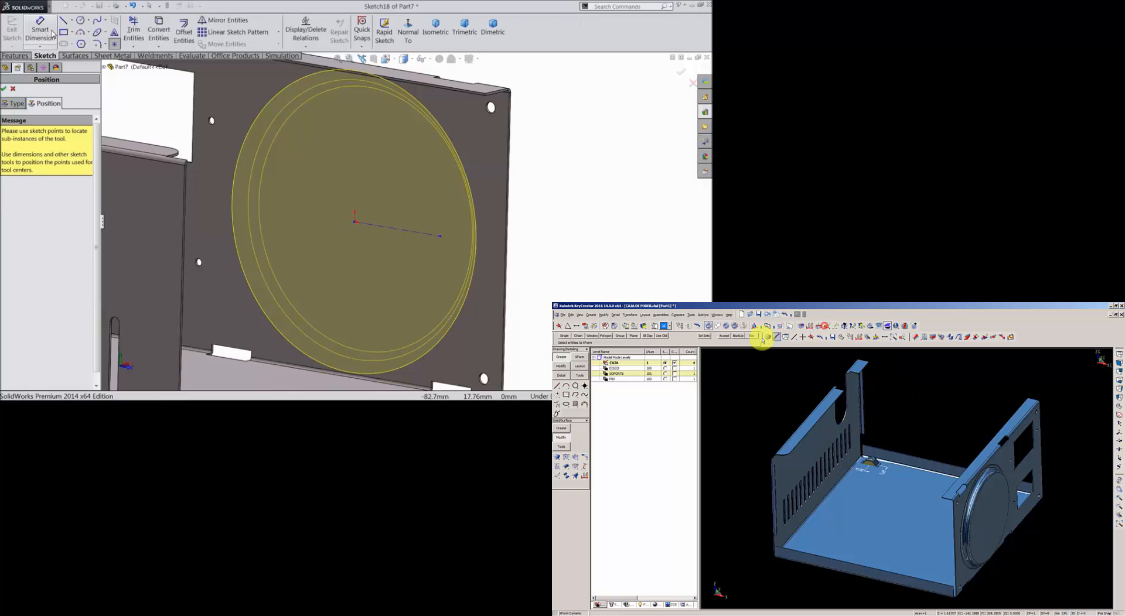
scroll(447, 276, down, 2)
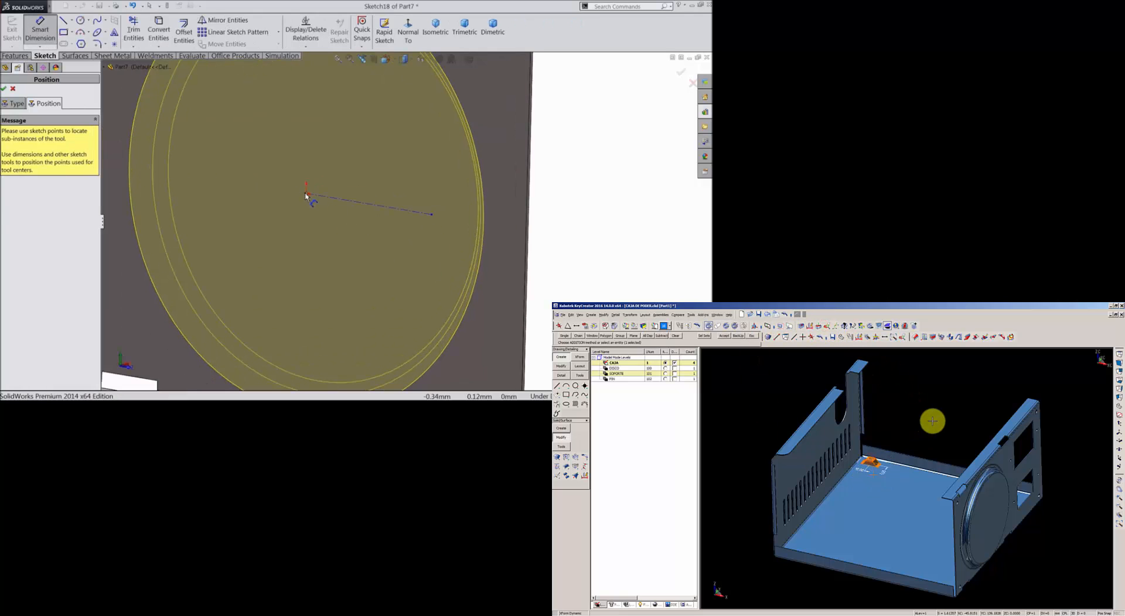
click(306, 195)
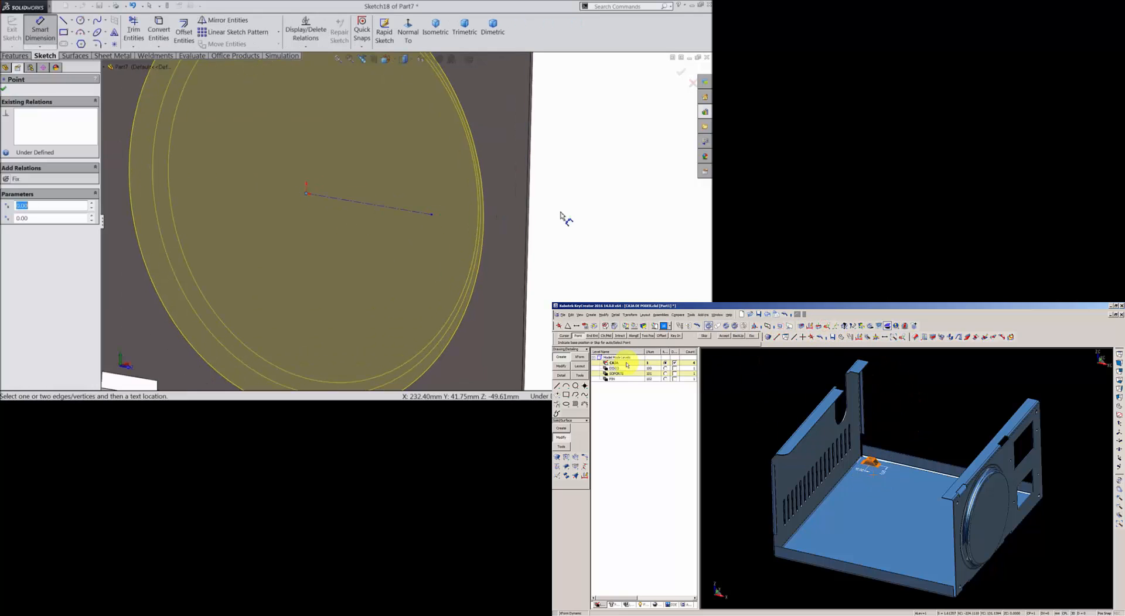
click(528, 211)
click(429, 265)
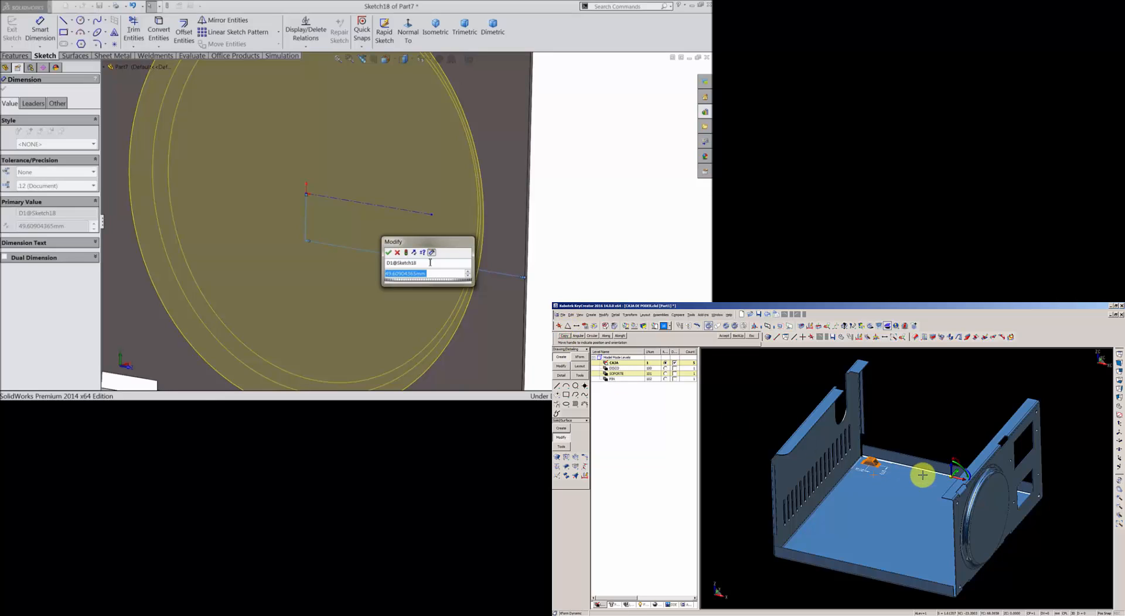
right_click(959, 479)
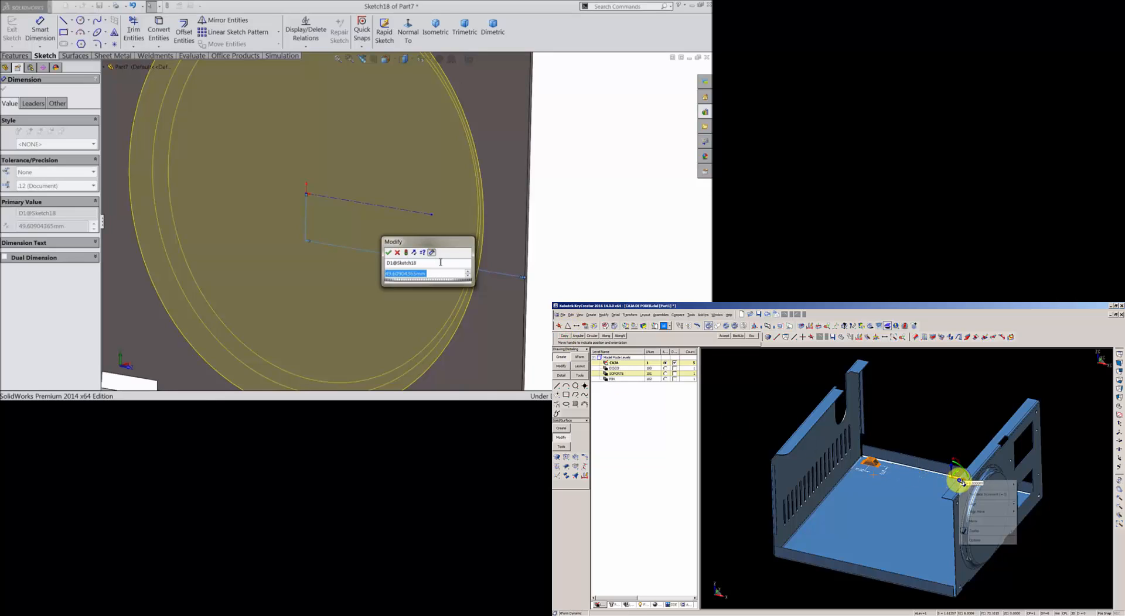
click(982, 521)
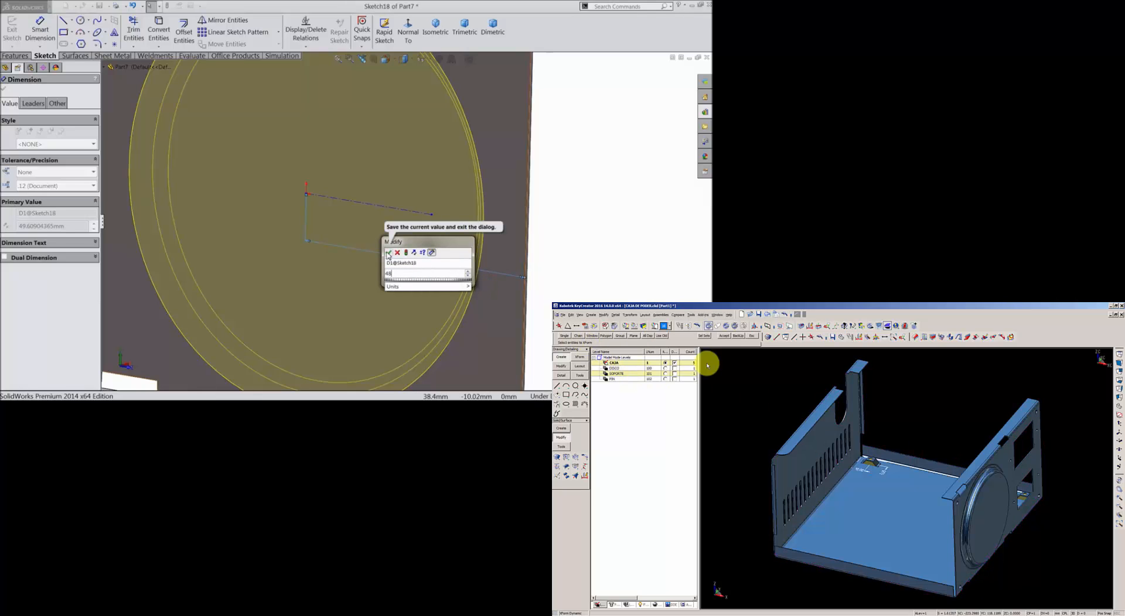
scroll(306, 232, up, 4)
click(871, 462)
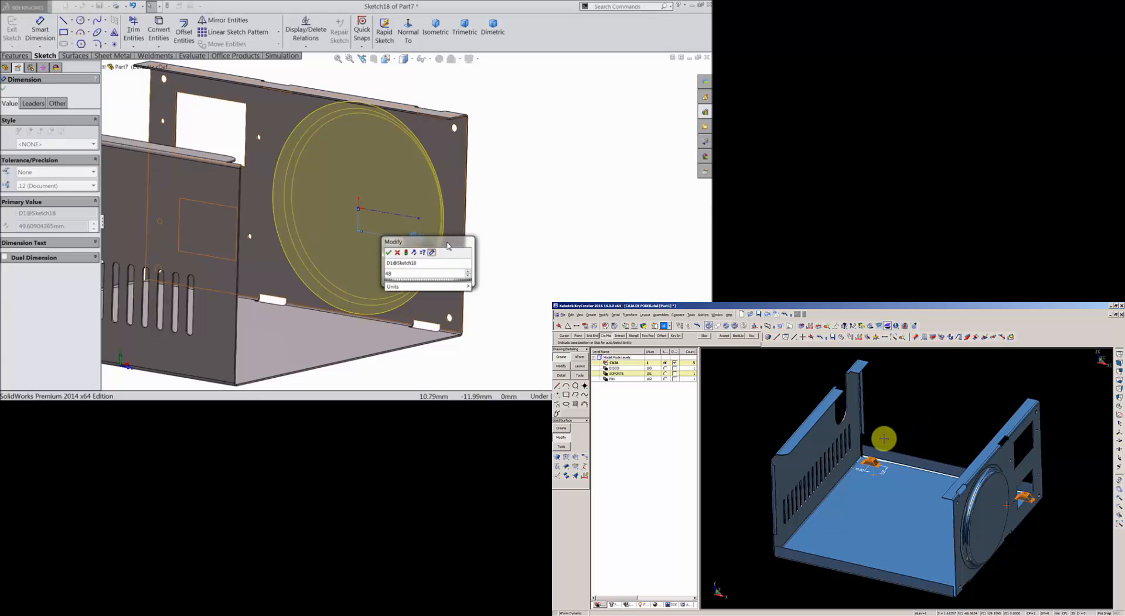
click(388, 252)
- Dimension the forming tool's center point at 40.5 mm from the side panel edge between the two slots
middle_drag(488, 228, 506, 181)
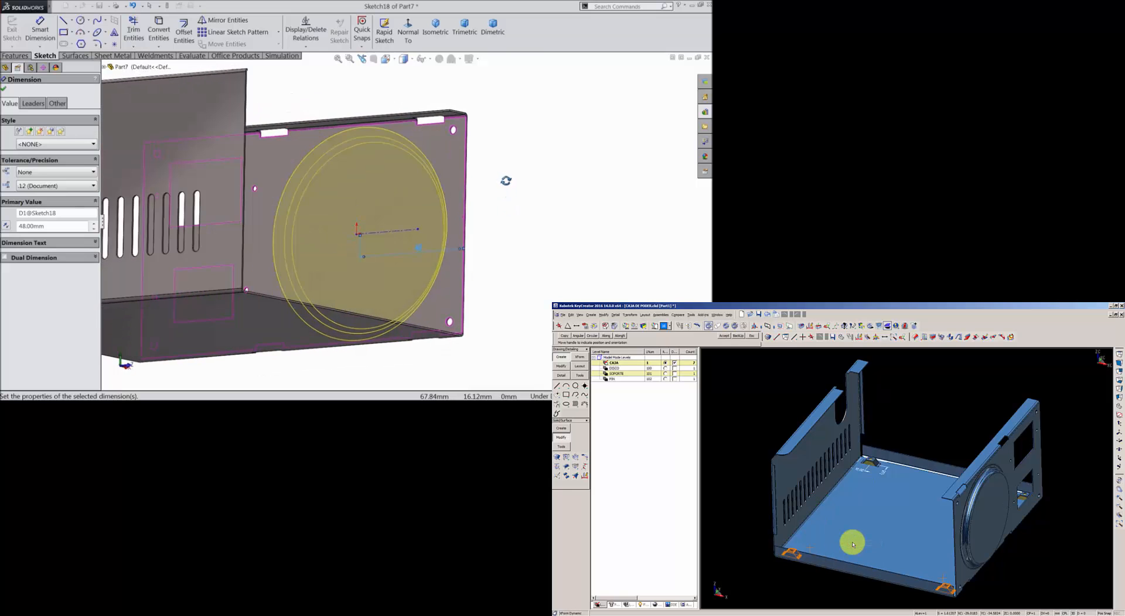
scroll(396, 215, down, 4)
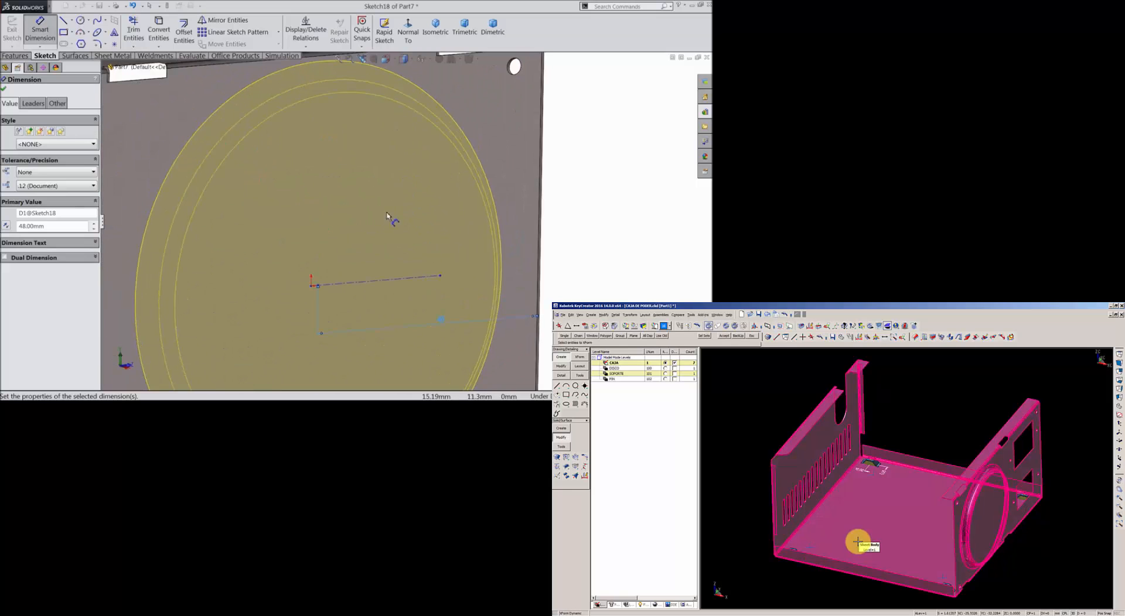
click(312, 286)
scroll(340, 240, up, 3)
scroll(349, 143, down, 4)
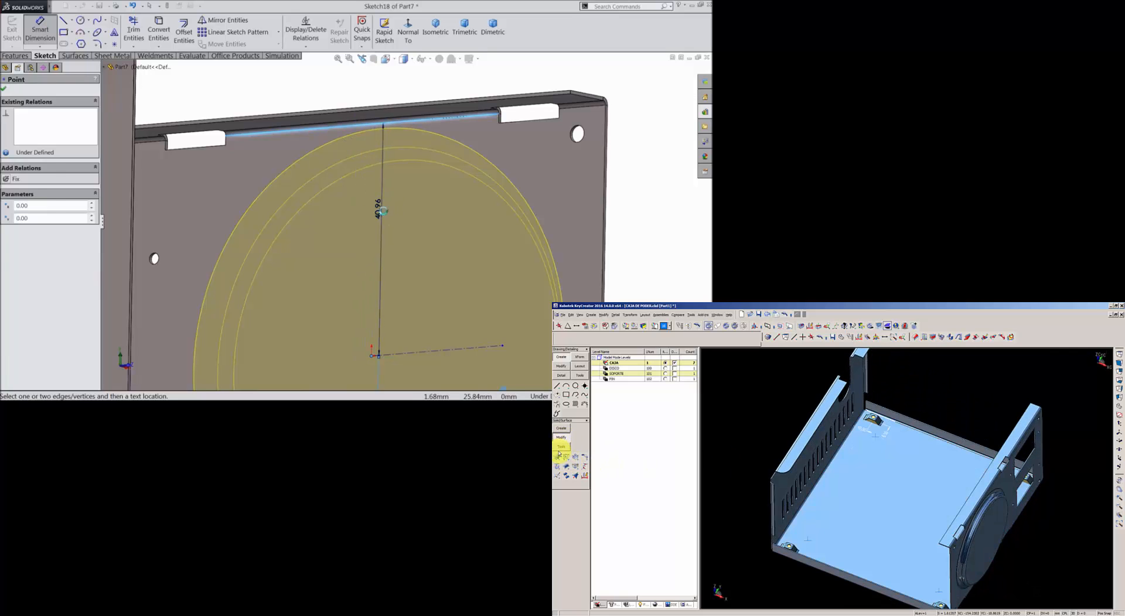
click(382, 211)
scroll(412, 321, up, 5)
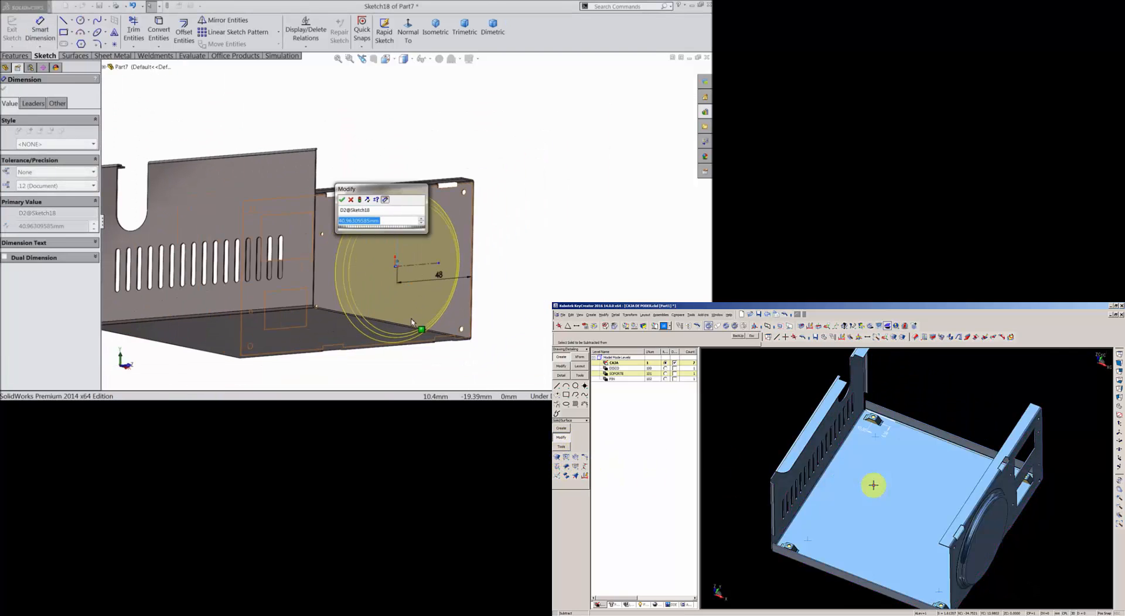
middle_drag(521, 251, 518, 277)
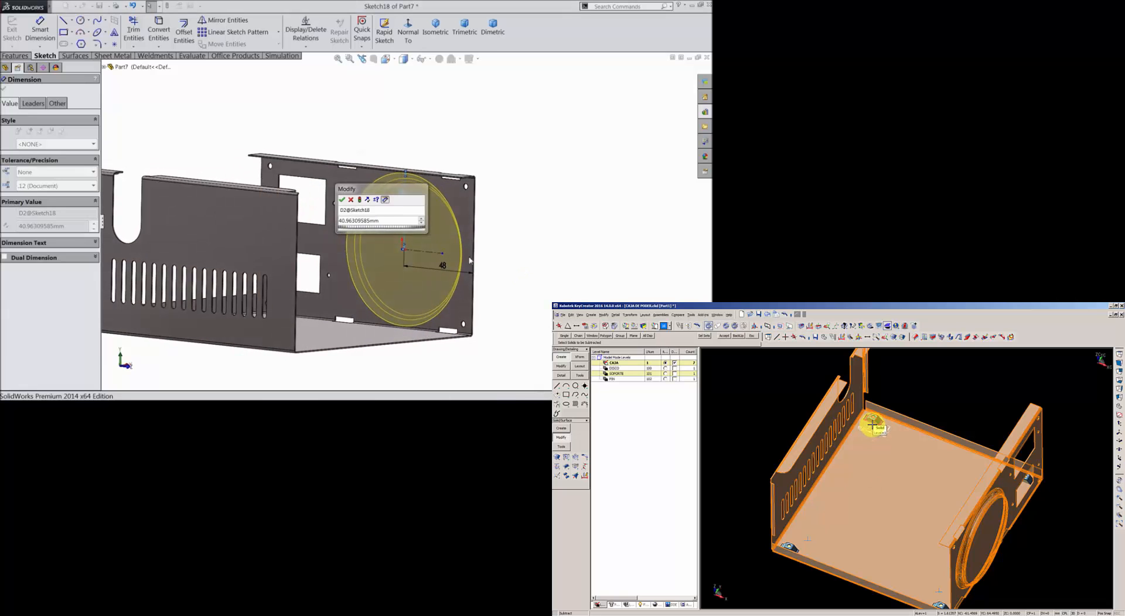
scroll(378, 229, down, 7)
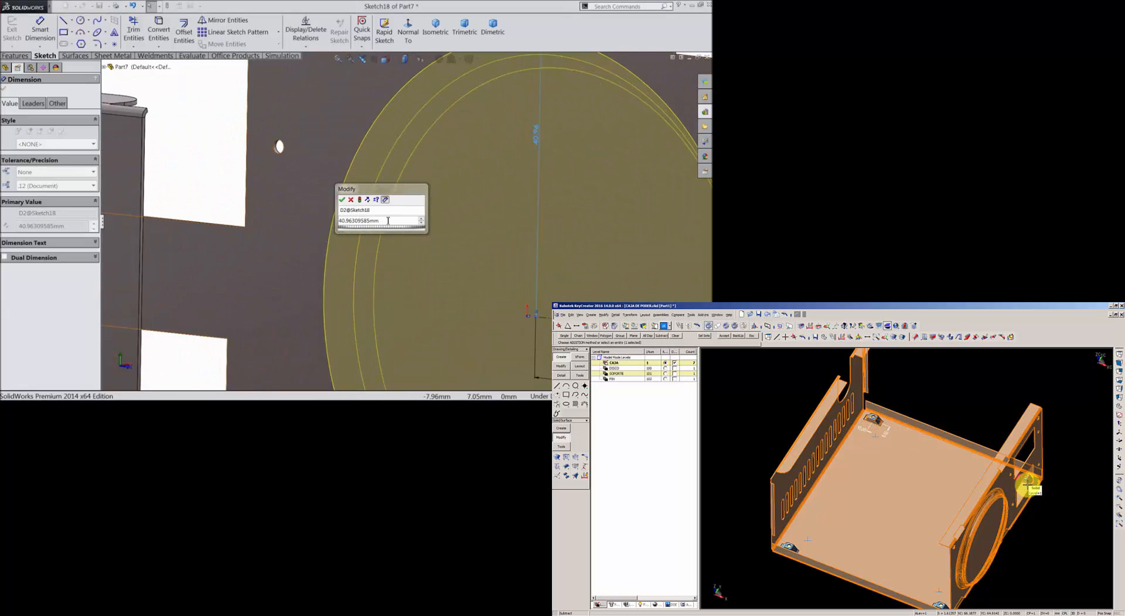
double_click(364, 221)
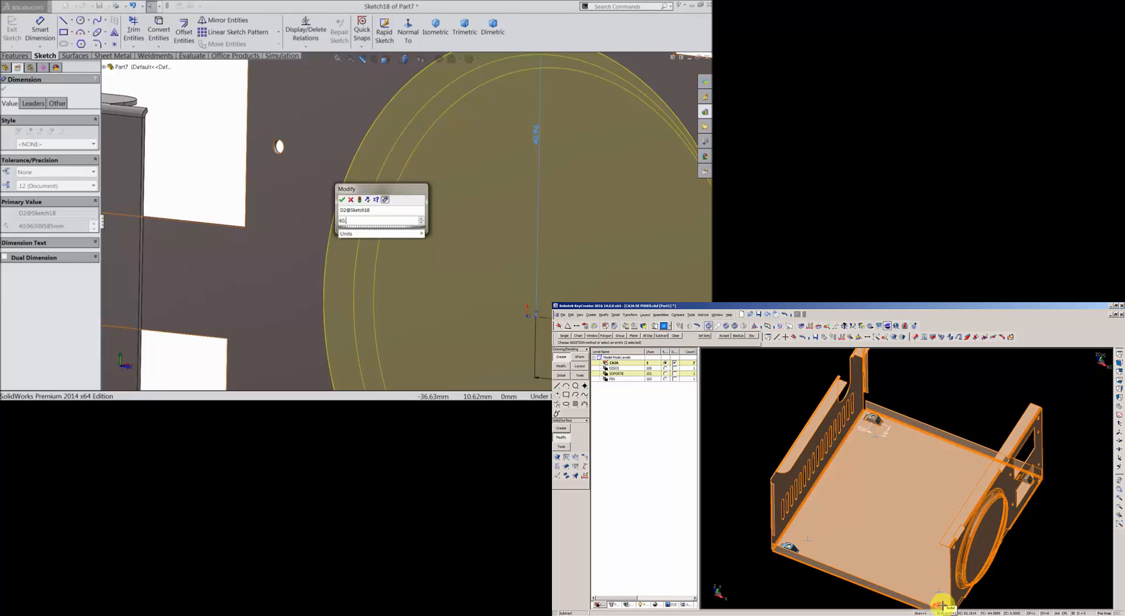
click(342, 200)
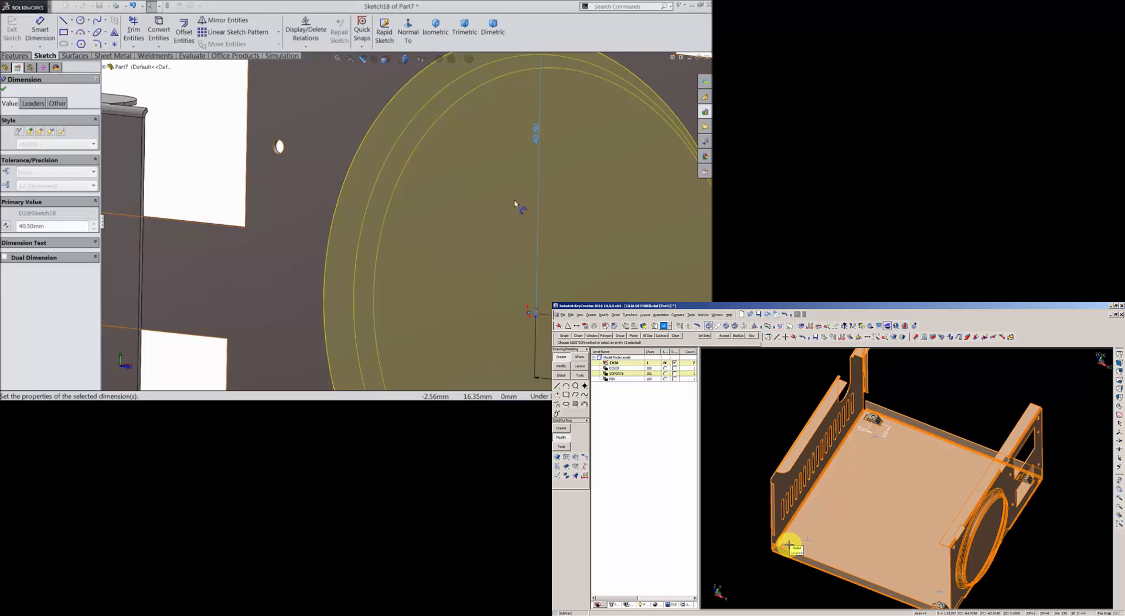
scroll(543, 202, up, 5)
scroll(518, 141, down, 2)
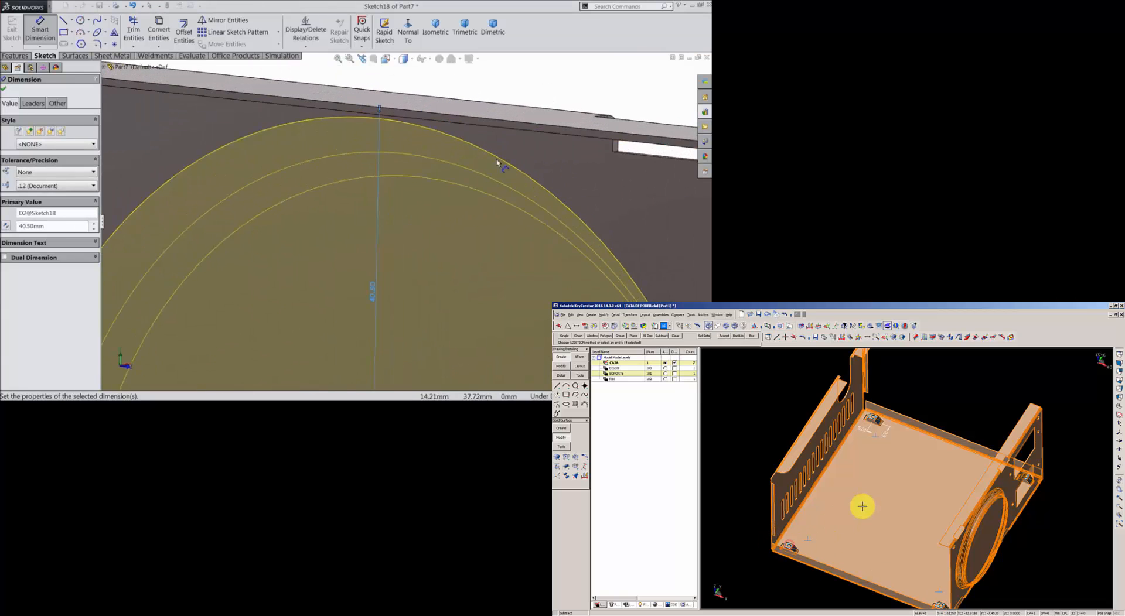
scroll(497, 138, up, 8)
middle_drag(502, 219, 336, 253)
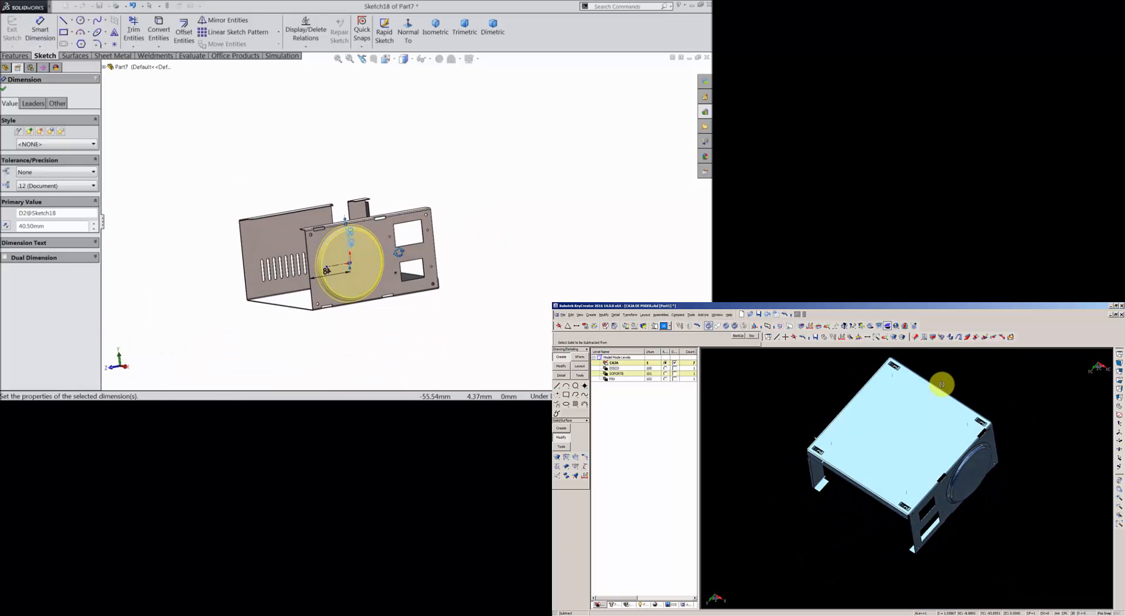
- Unite the corner brackets with the case body in KeyCreator, and accept the round forming tool feature in SolidWorks
middle_drag(951, 406, 791, 508)
mouse_move(342, 279)
middle_down()
mouse_move(332, 262)
mouse_move(369, 276)
mouse_move(358, 269)
mouse_move(347, 288)
middle_up()
click(557, 458)
scroll(359, 274, up, 4)
click(558, 457)
click(561, 462)
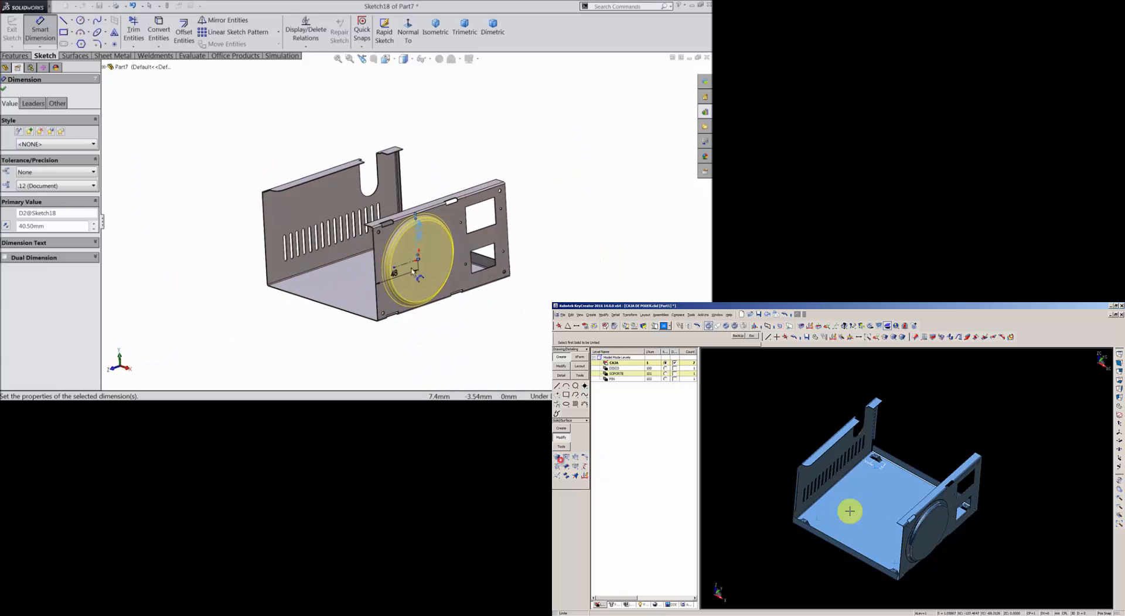
scroll(410, 270, down, 3)
click(892, 516)
click(759, 431)
click(4, 88)
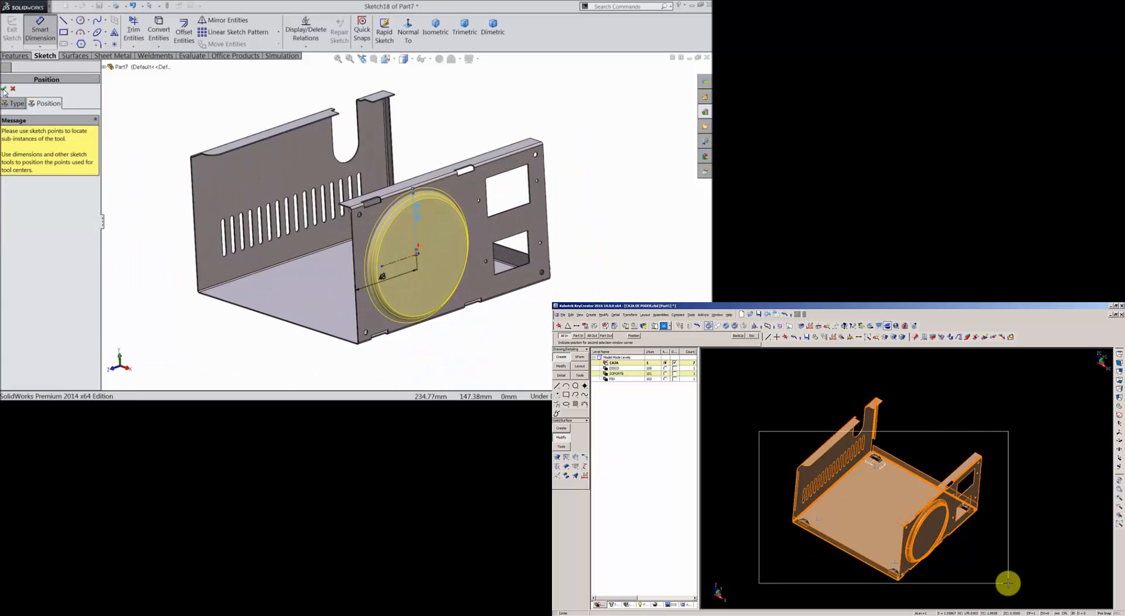
click(1008, 584)
middle_click(1008, 584)
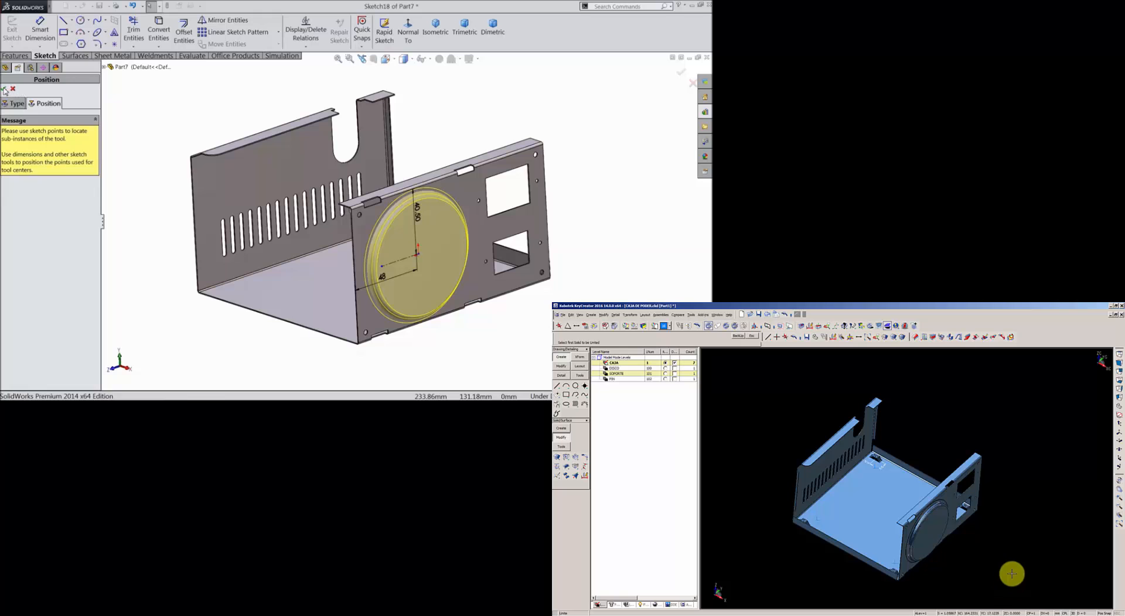
- Delete the bracket's position dimensions in KeyCreator and hide the level list
key(alt+w)
click(761, 432)
click(1009, 593)
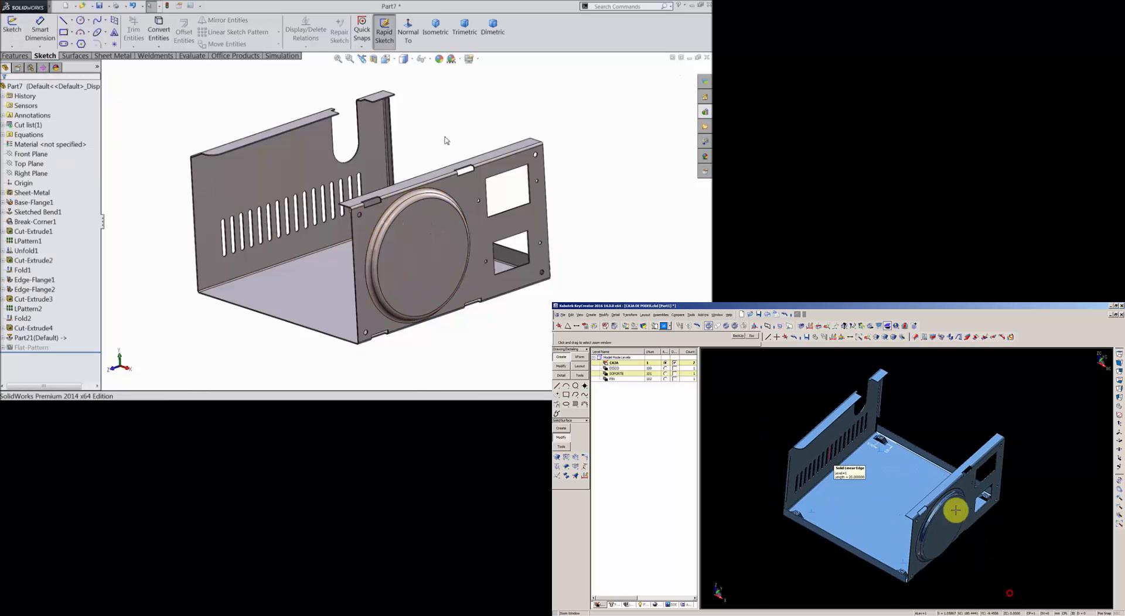
key(Delete)
scroll(428, 270, down, 3)
mouse_move(416, 265)
middle_down()
mouse_move(402, 244)
mouse_move(459, 244)
mouse_move(515, 273)
mouse_move(517, 232)
mouse_move(513, 245)
mouse_move(454, 256)
mouse_move(392, 236)
mouse_move(371, 243)
mouse_move(376, 259)
mouse_move(396, 243)
mouse_move(372, 241)
mouse_move(412, 256)
mouse_move(404, 262)
mouse_move(422, 274)
mouse_move(423, 250)
middle_up()
key(F3)
click(736, 369)
click(1078, 593)
- Examine the round formed feature, the side panel openings and the case floor from several angles in SolidWorks
scroll(422, 274, up, 5)
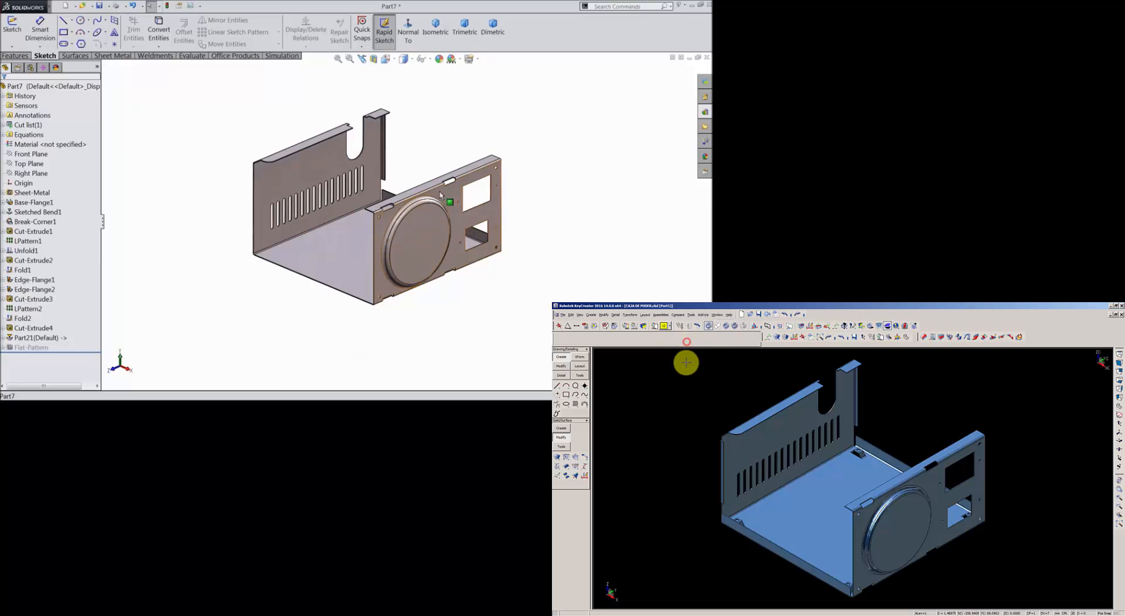
scroll(505, 178, down, 6)
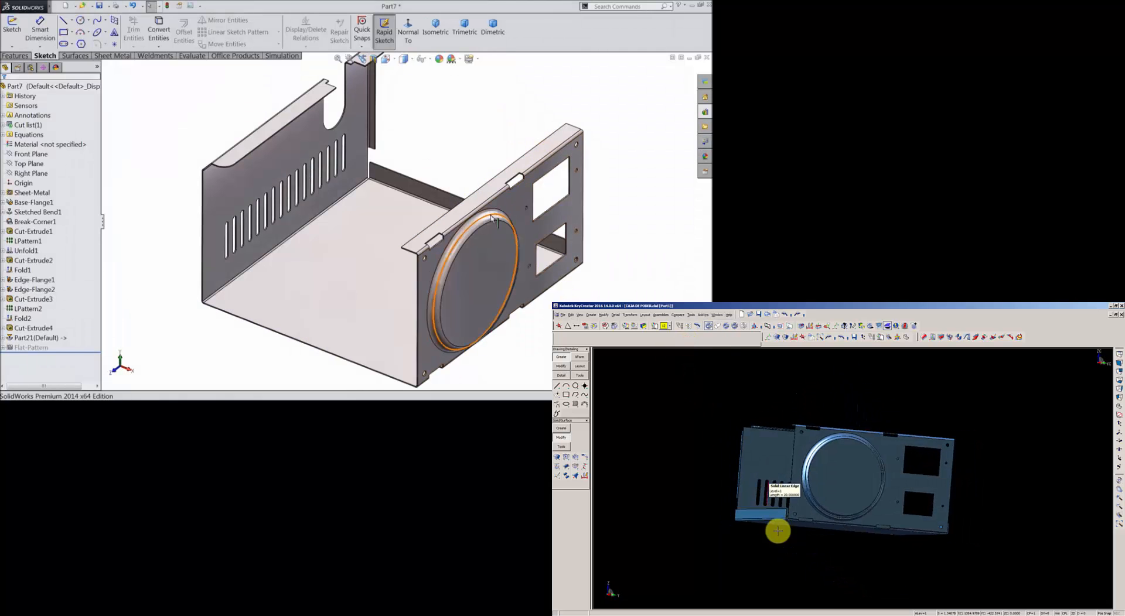
scroll(384, 213, down, 3)
scroll(384, 211, up, 3)
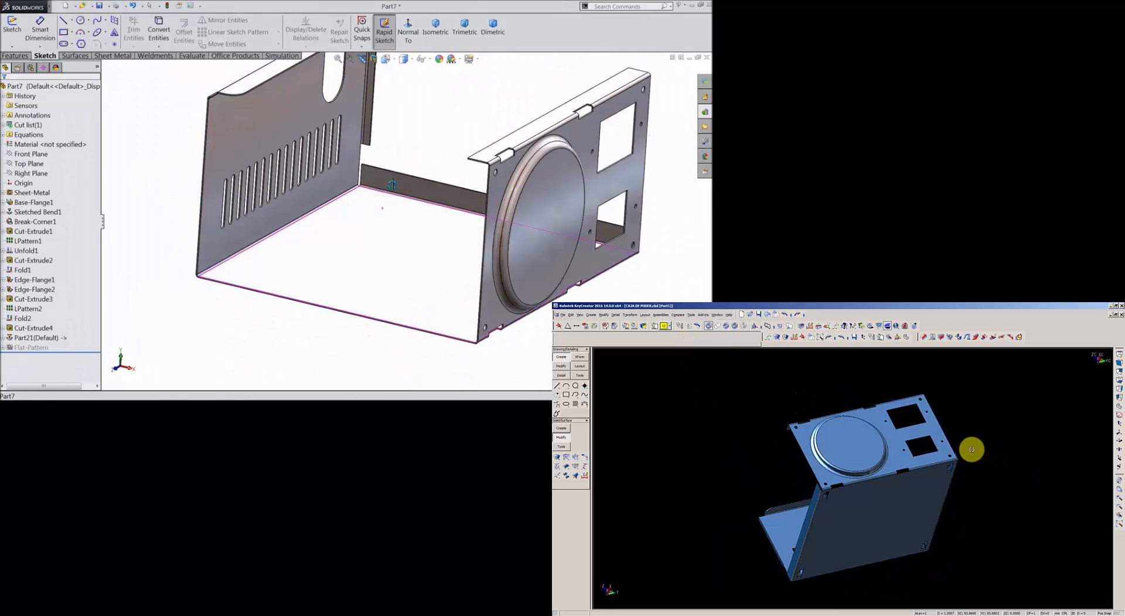
scroll(391, 206, down, 5)
scroll(392, 206, up, 2)
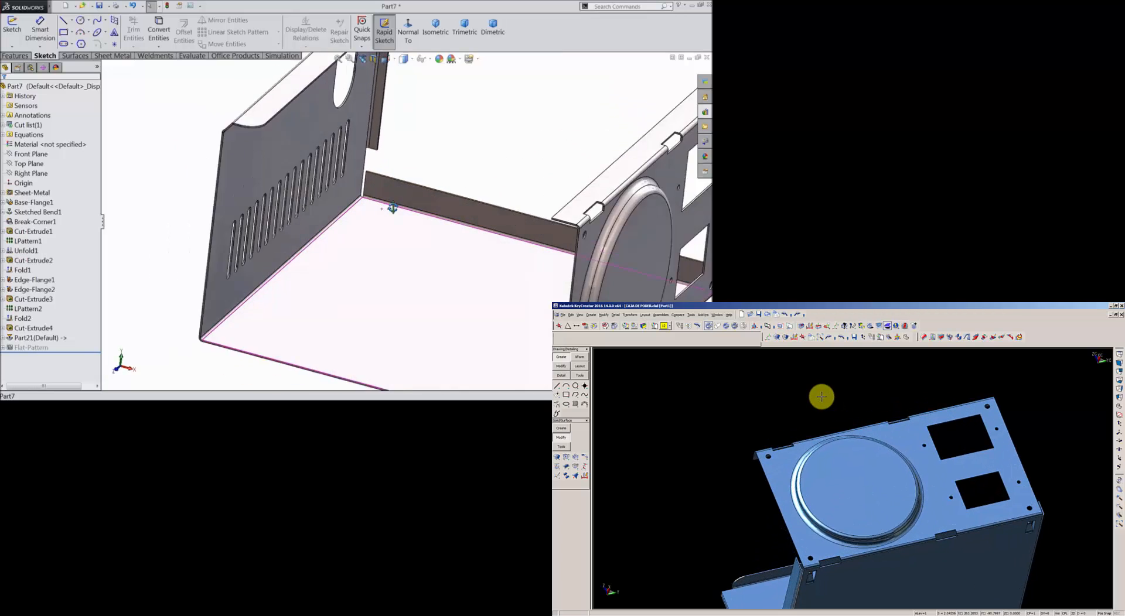
scroll(384, 211, down, 3)
click(371, 215)
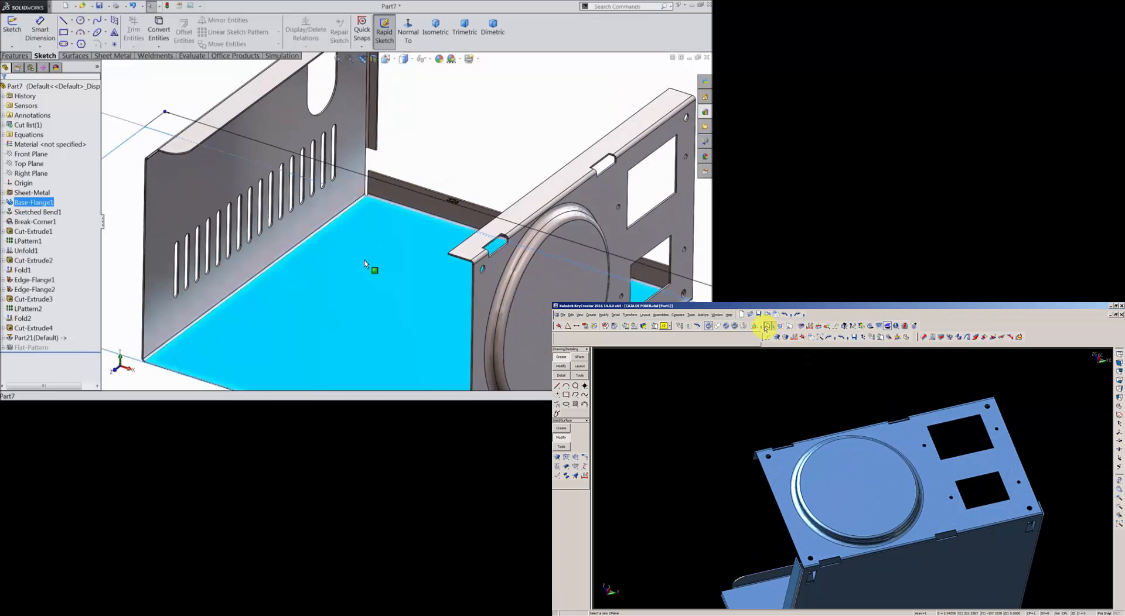
scroll(382, 259, up, 3)
click(457, 163)
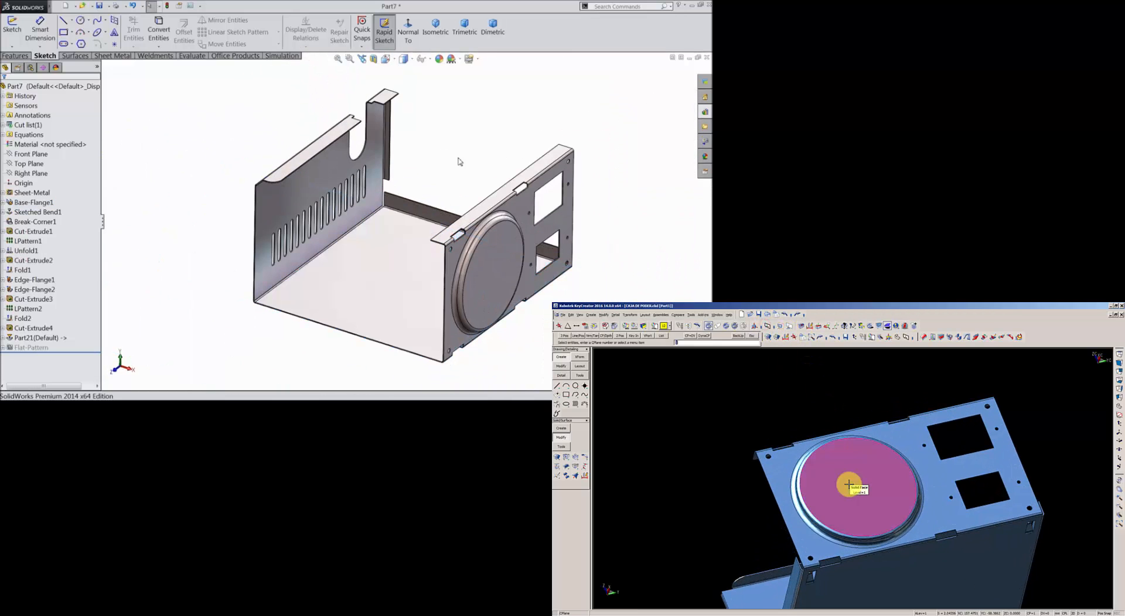
- Insert the Part1 bracket forming tool from the design library's forming tools onto the underside of the case floor near a corner
click(705, 112)
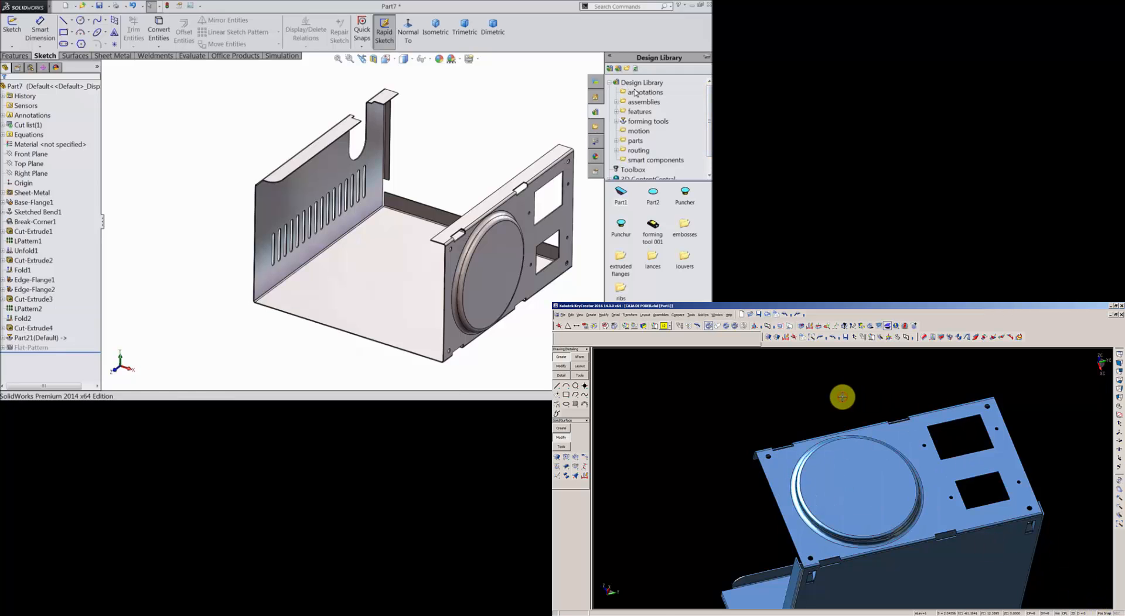
click(644, 122)
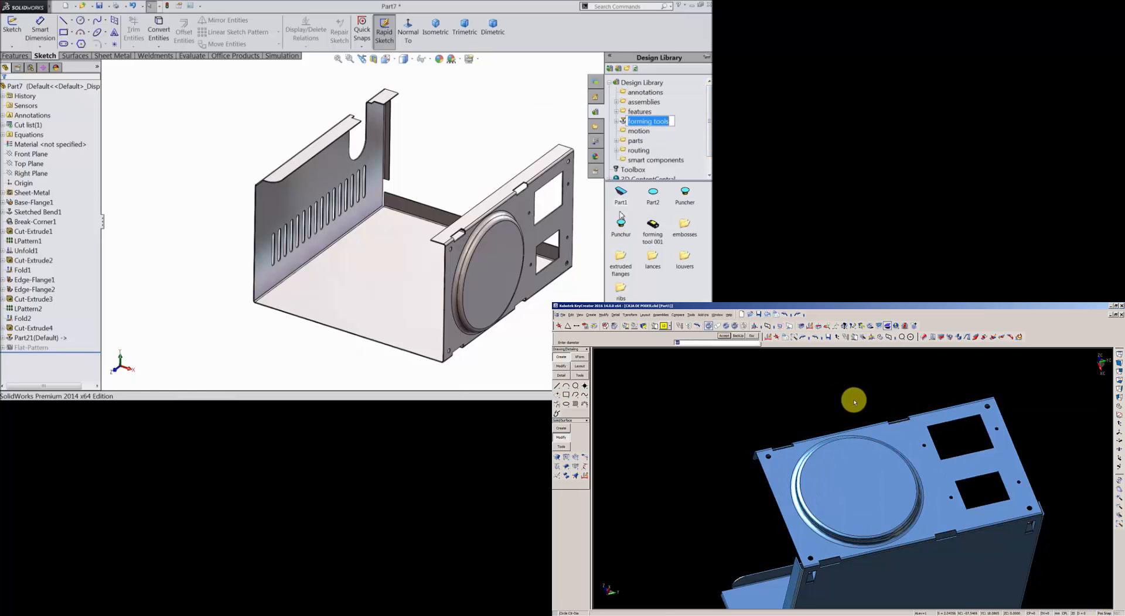
mouse_move(621, 195)
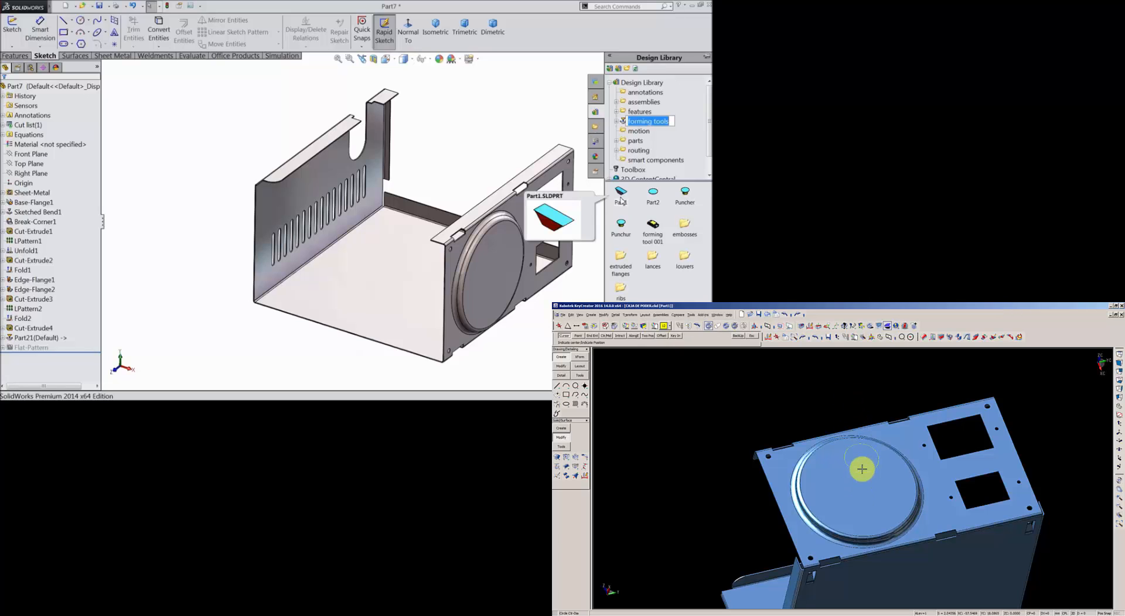
drag(621, 199, 452, 234)
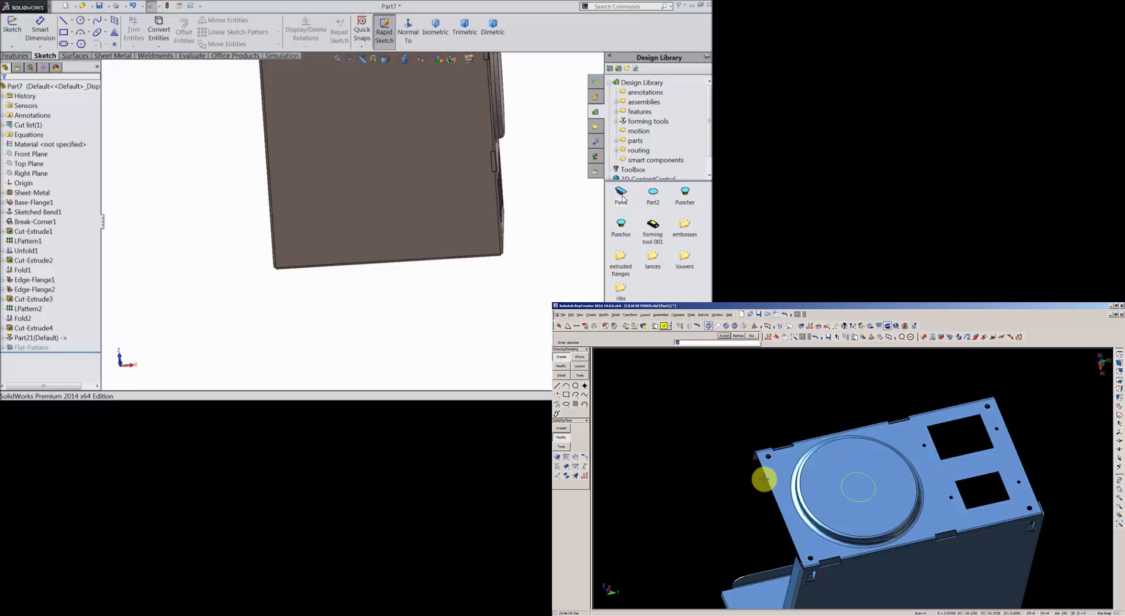
drag(537, 222, 297, 252)
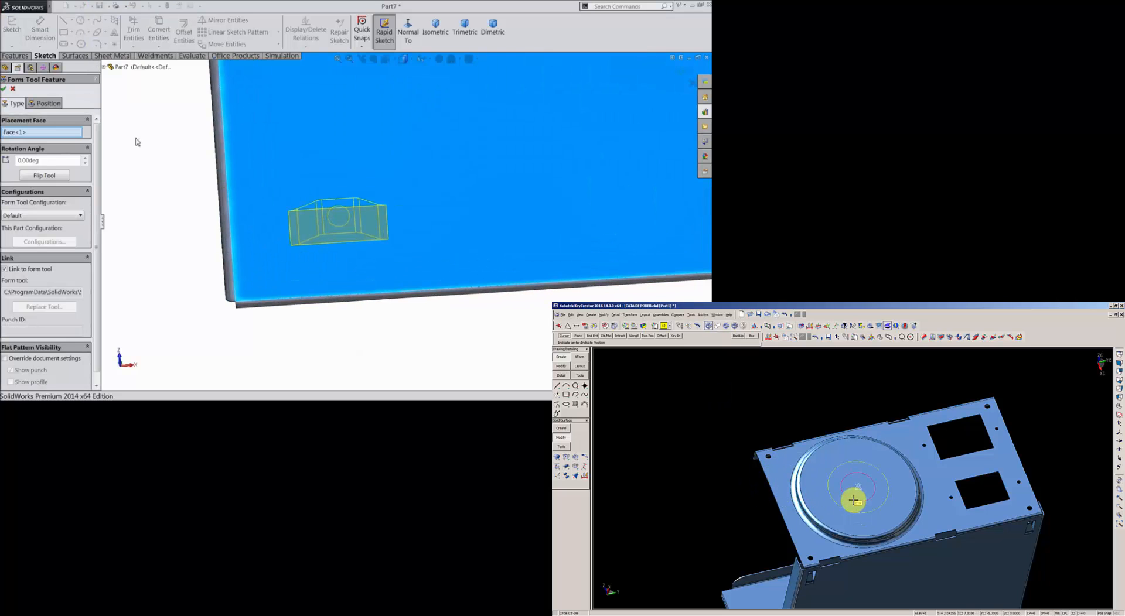
- Dimension the bracket tool's center point 6 mm from the nearest floor edge parallel to the bracket's length
click(44, 104)
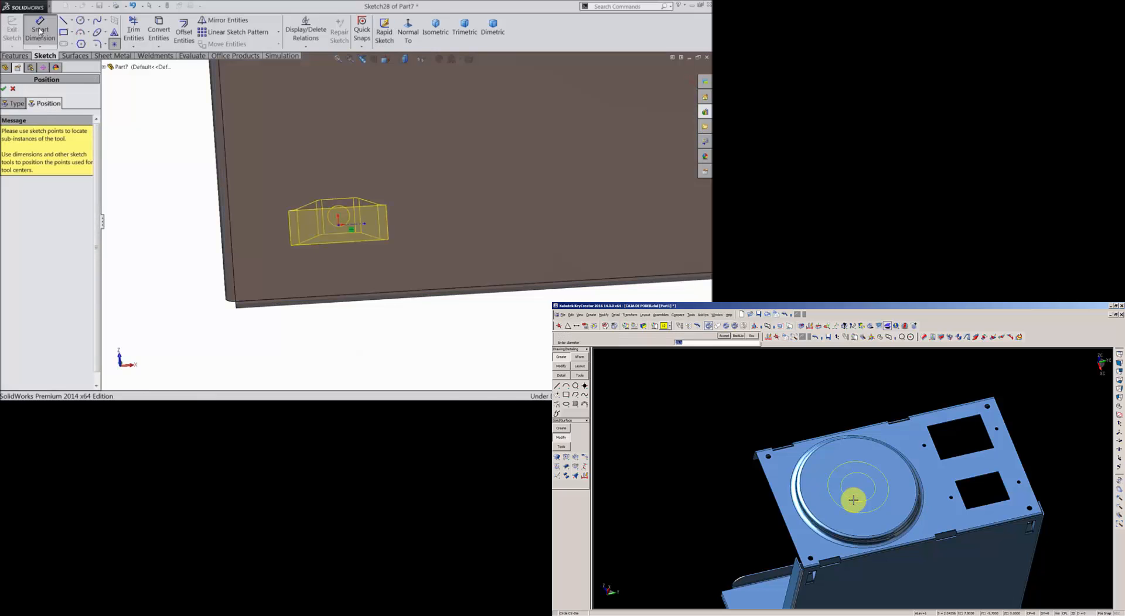
click(340, 228)
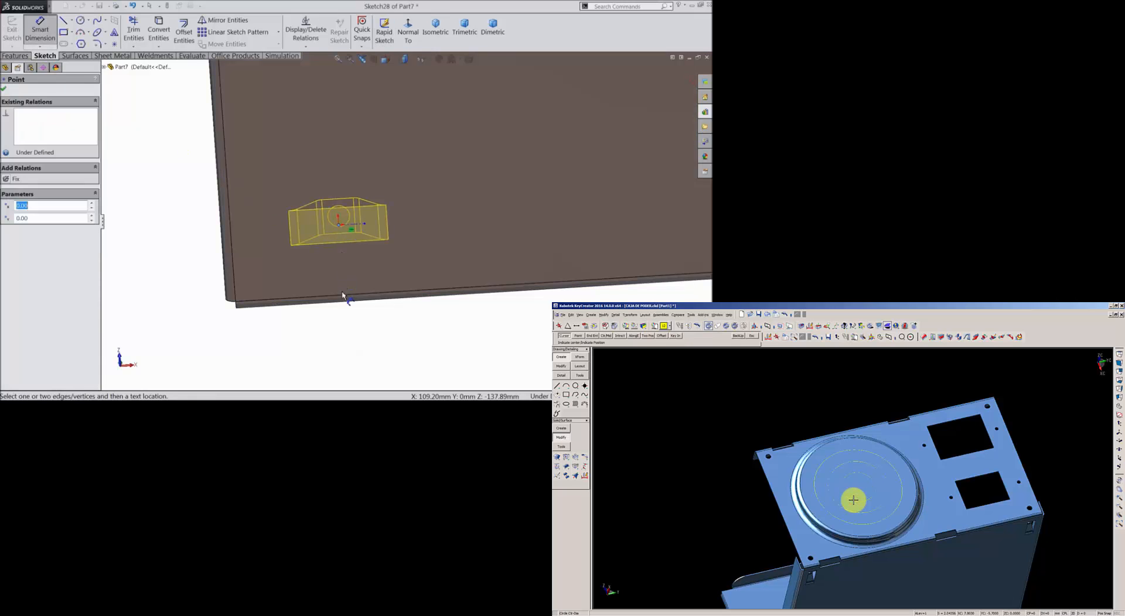
click(343, 298)
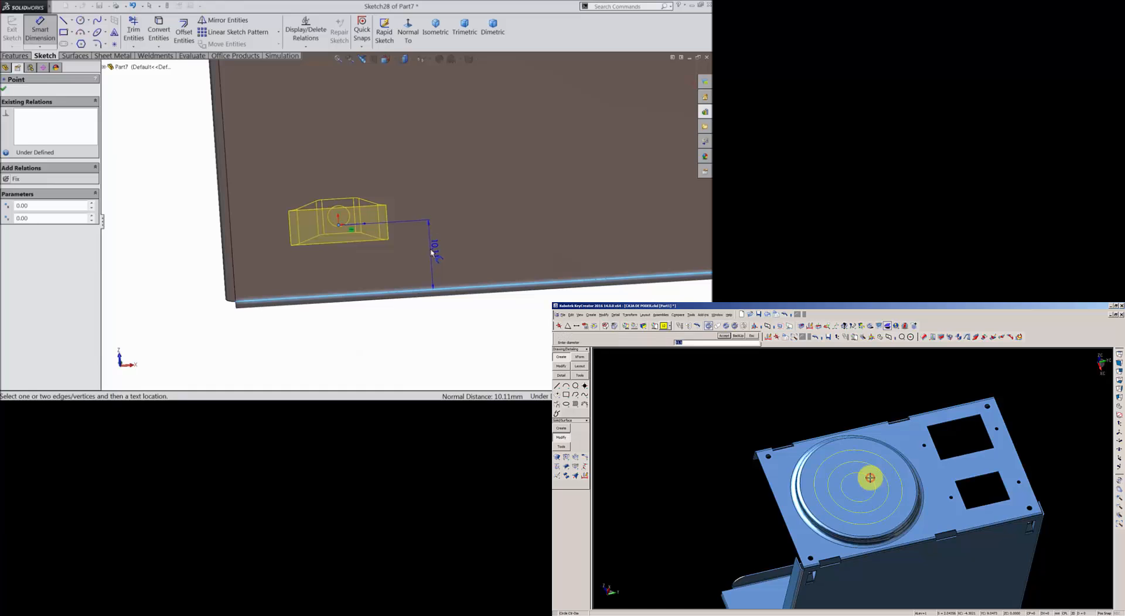
click(432, 252)
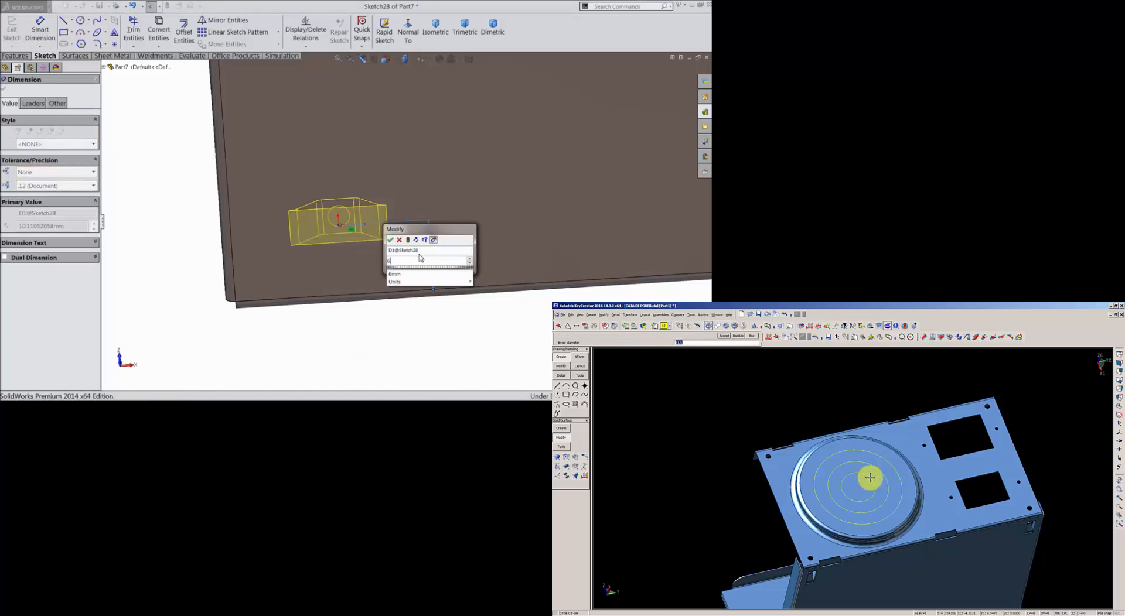
text(6)
key(Return)
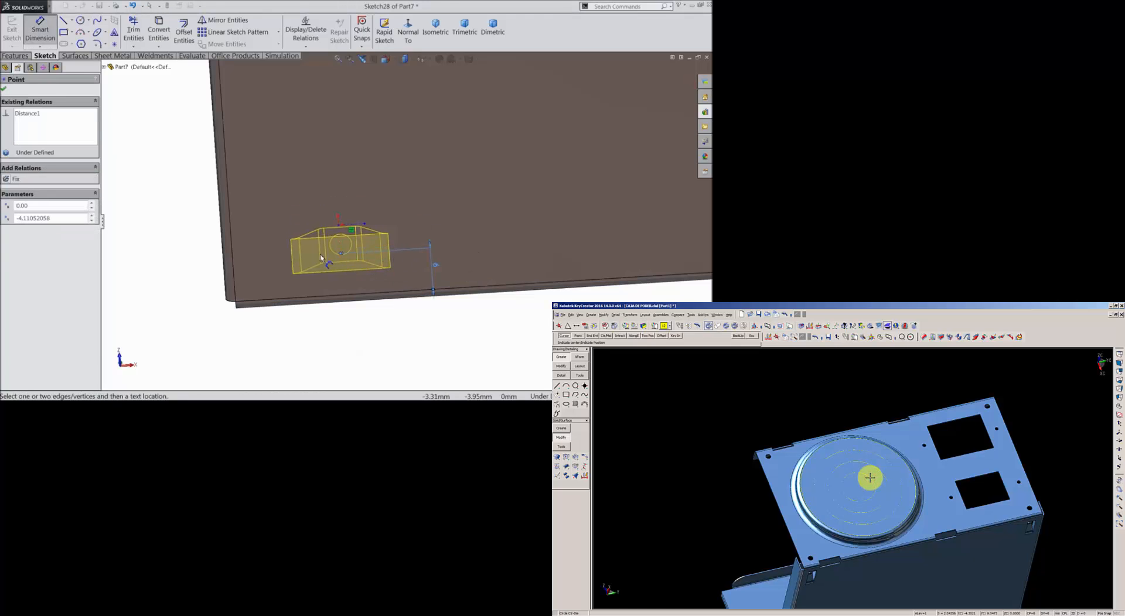
- Dimension the bracket tool's center point 10 mm from the floor's adjacent side edge and end dimensioning
click(341, 254)
click(232, 234)
click(280, 216)
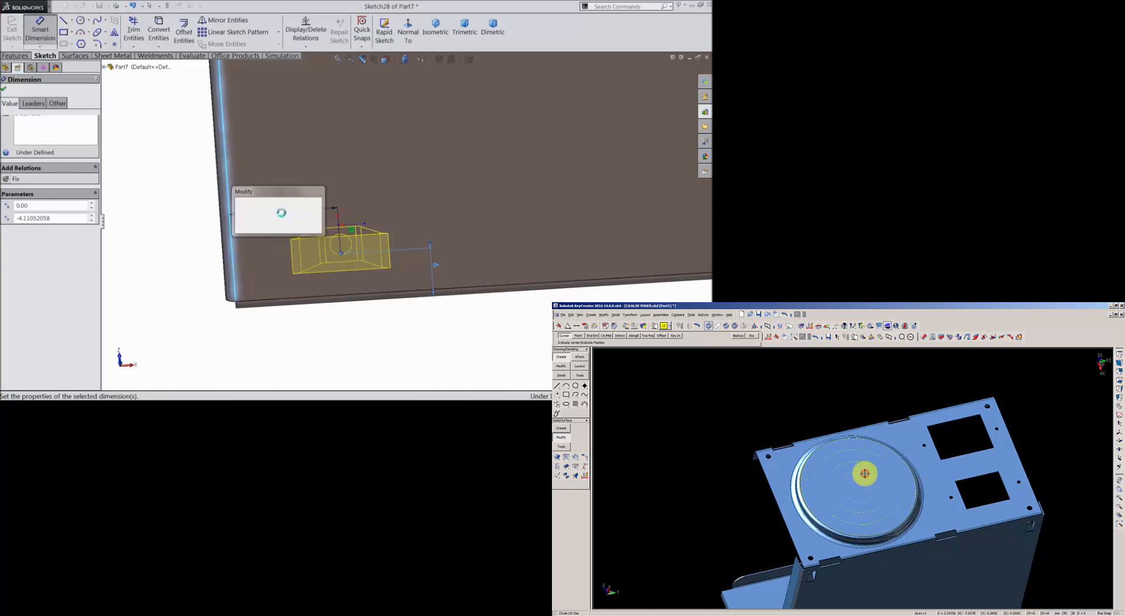
click(239, 205)
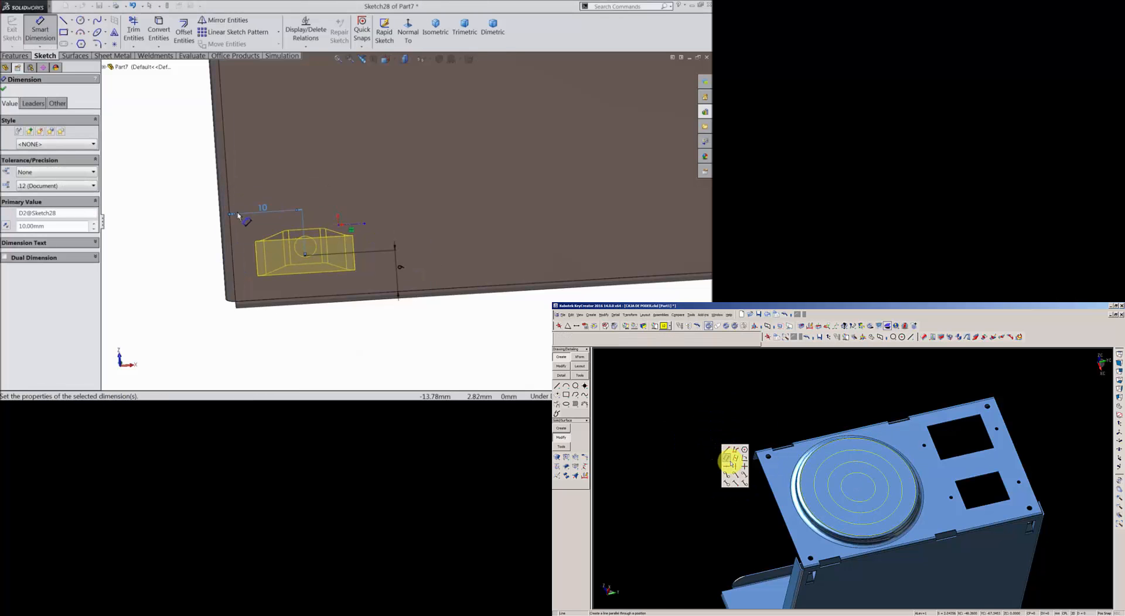
scroll(244, 226, up, 5)
click(40, 41)
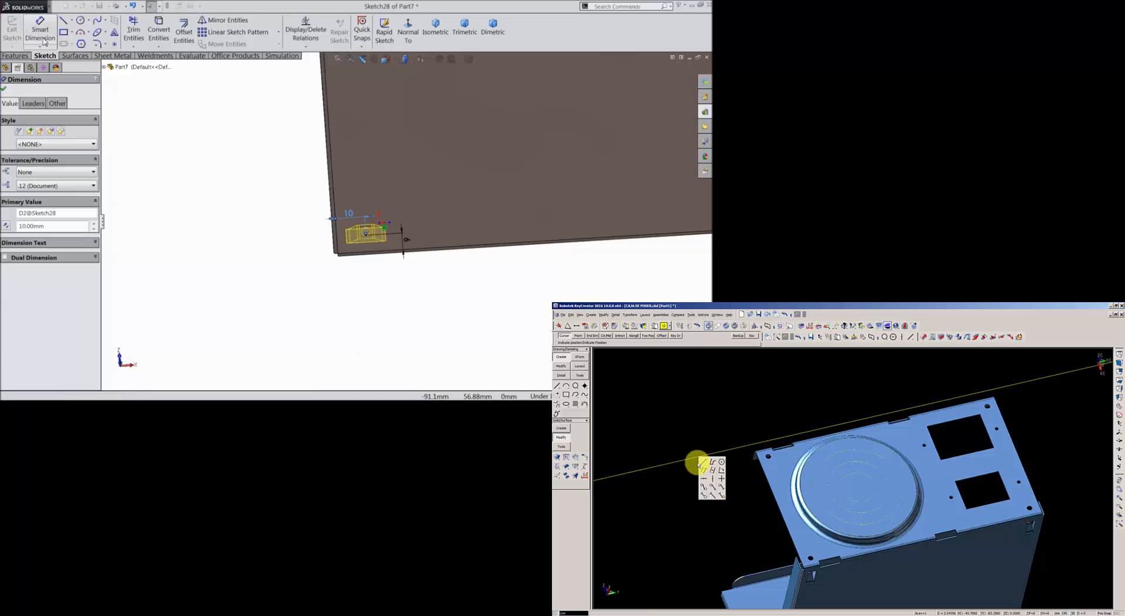
- Accept the bracket forming tool's position and create the formed bracket in the floor corner
scroll(246, 166, up, 6)
middle_drag(306, 138, 406, 271)
scroll(410, 194, down, 6)
scroll(413, 192, down, 6)
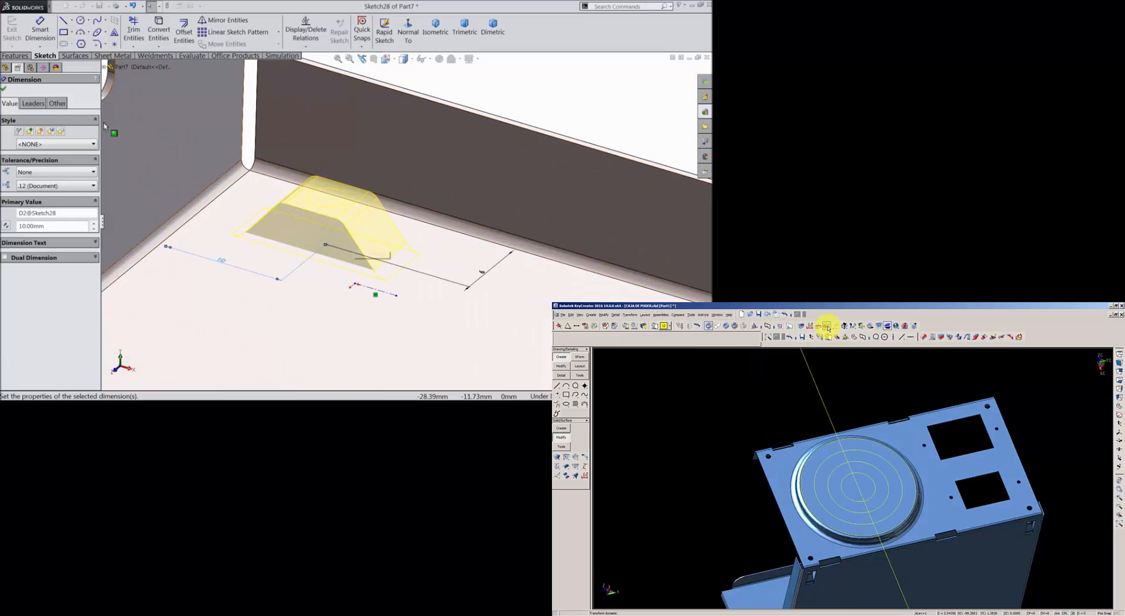
click(5, 90)
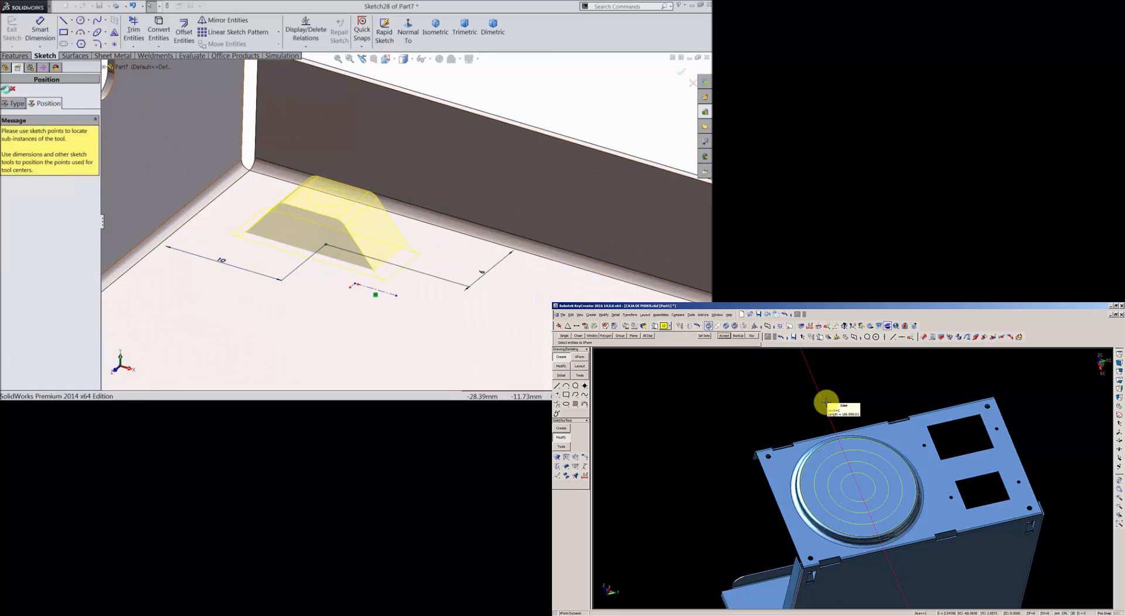
click(6, 89)
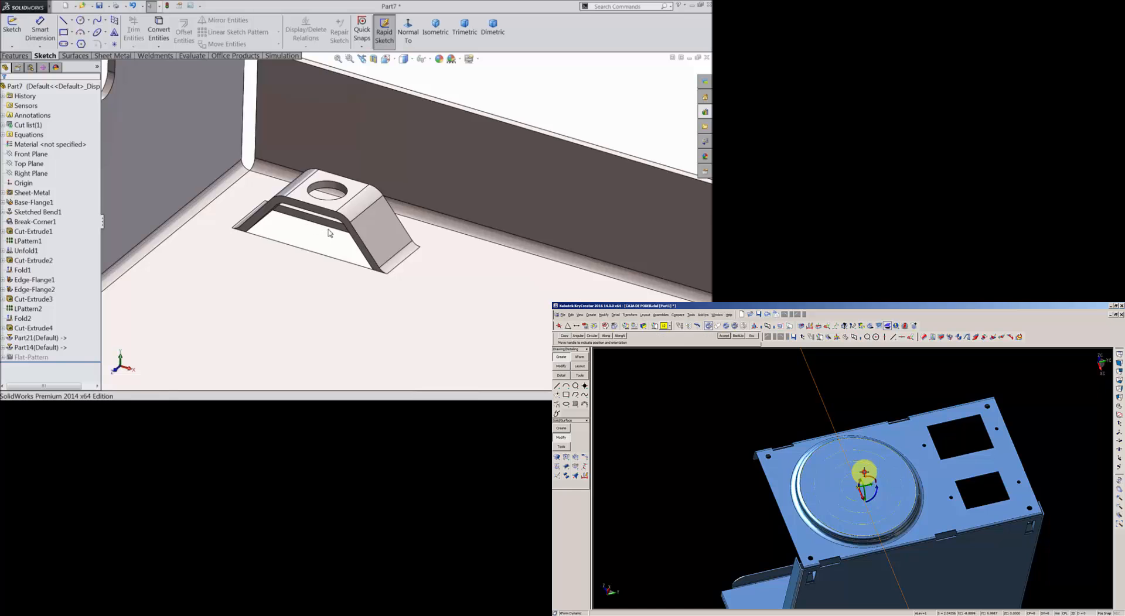
- Start a linear pattern along the floor's slotted-side edge and rear edge, with 134 mm spacing in the first direction
middle_drag(328, 233, 404, 248)
scroll(388, 248, up, 9)
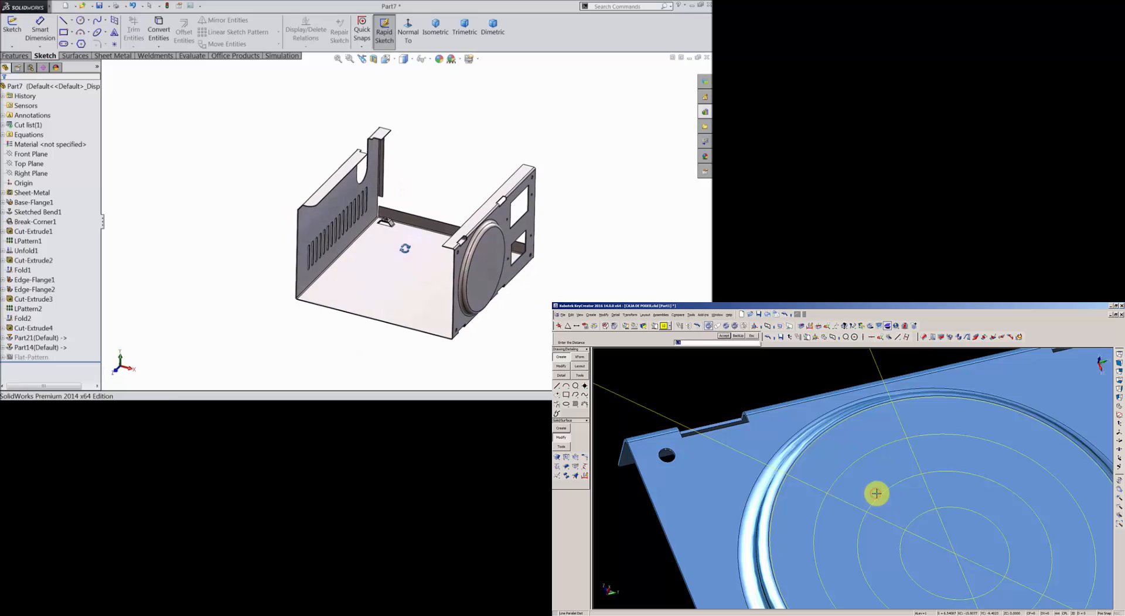
scroll(404, 249, down, 5)
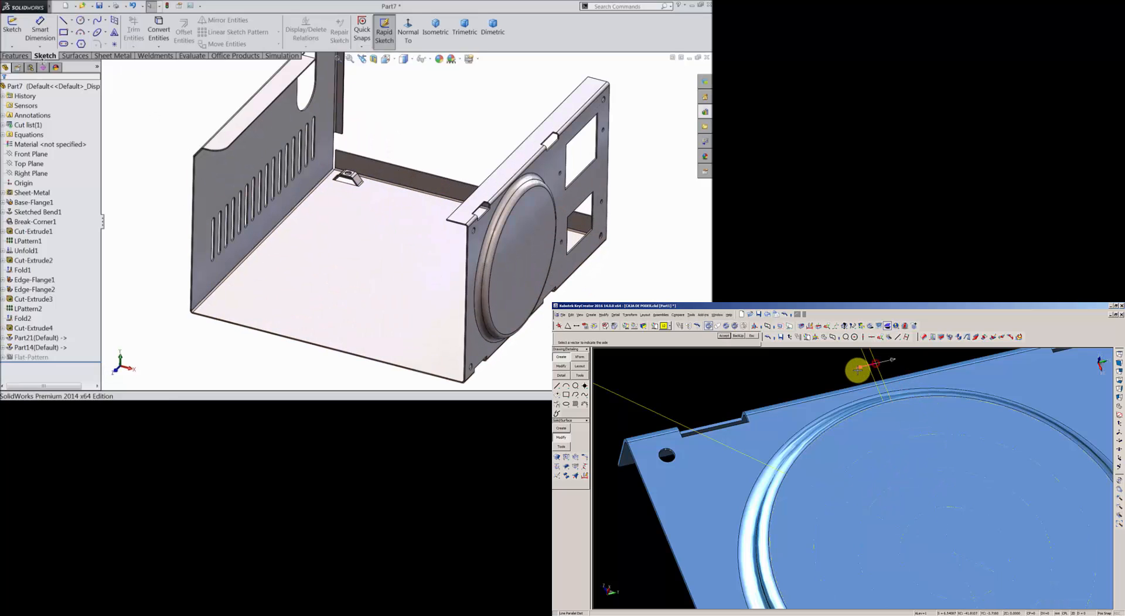
click(15, 55)
click(306, 32)
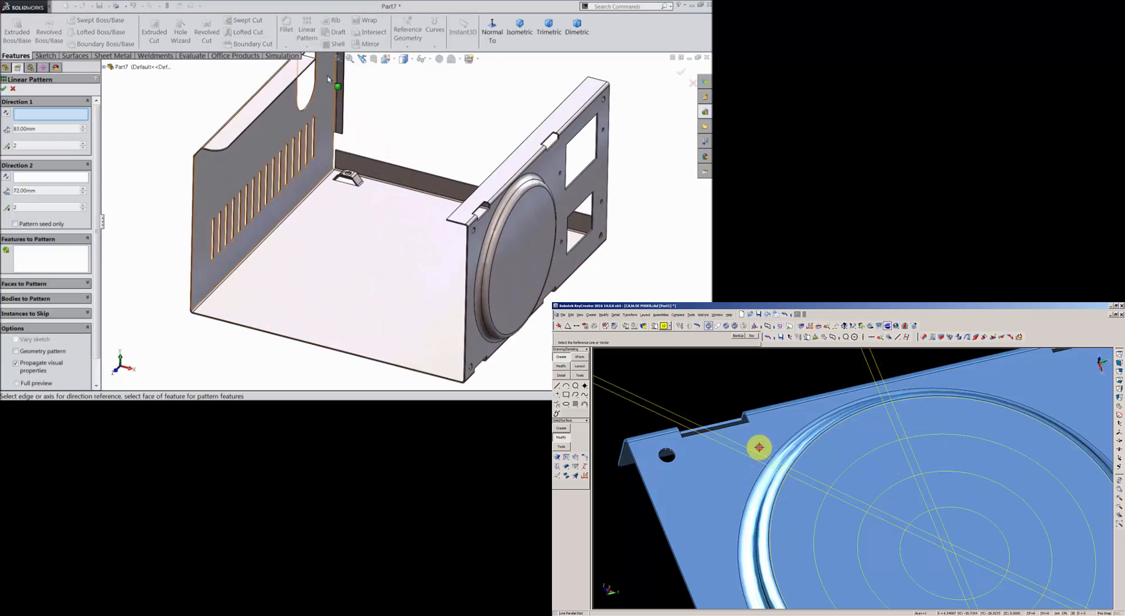
click(250, 257)
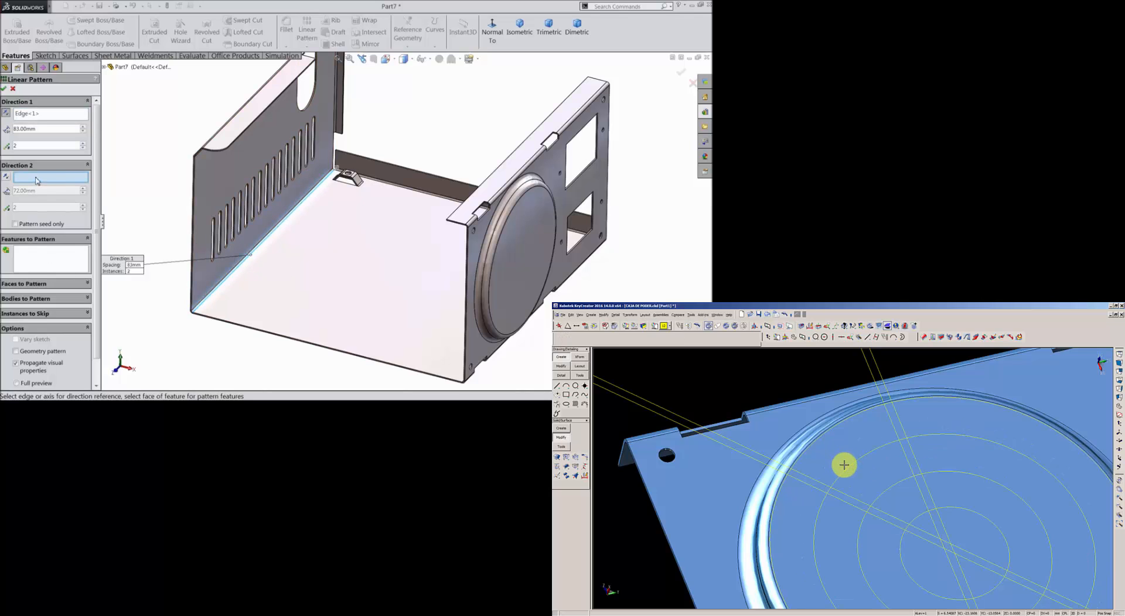
click(408, 189)
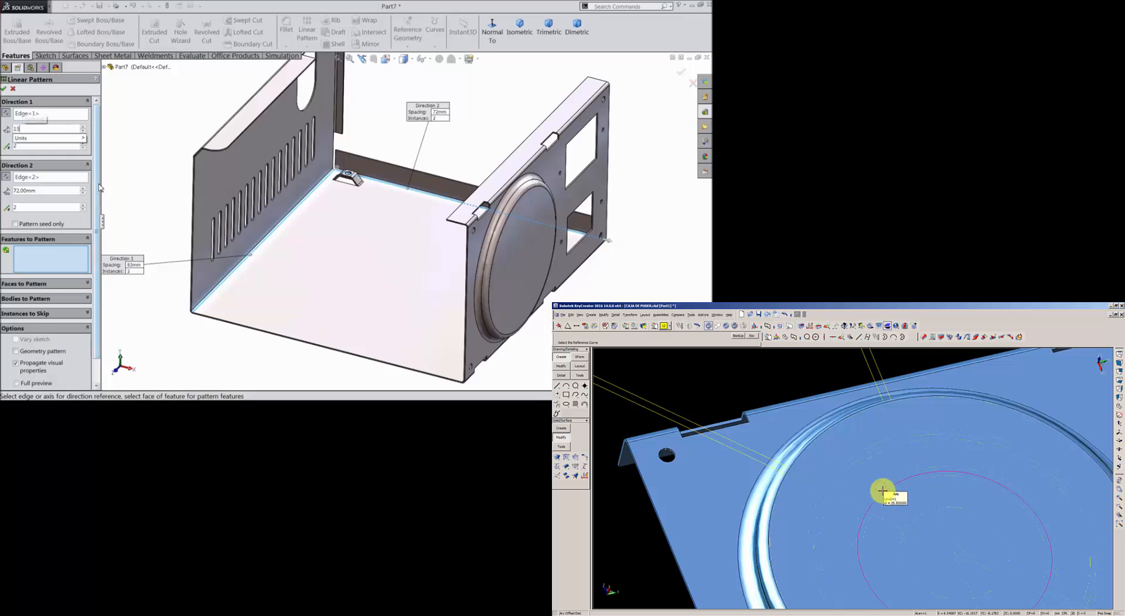
key(Return)
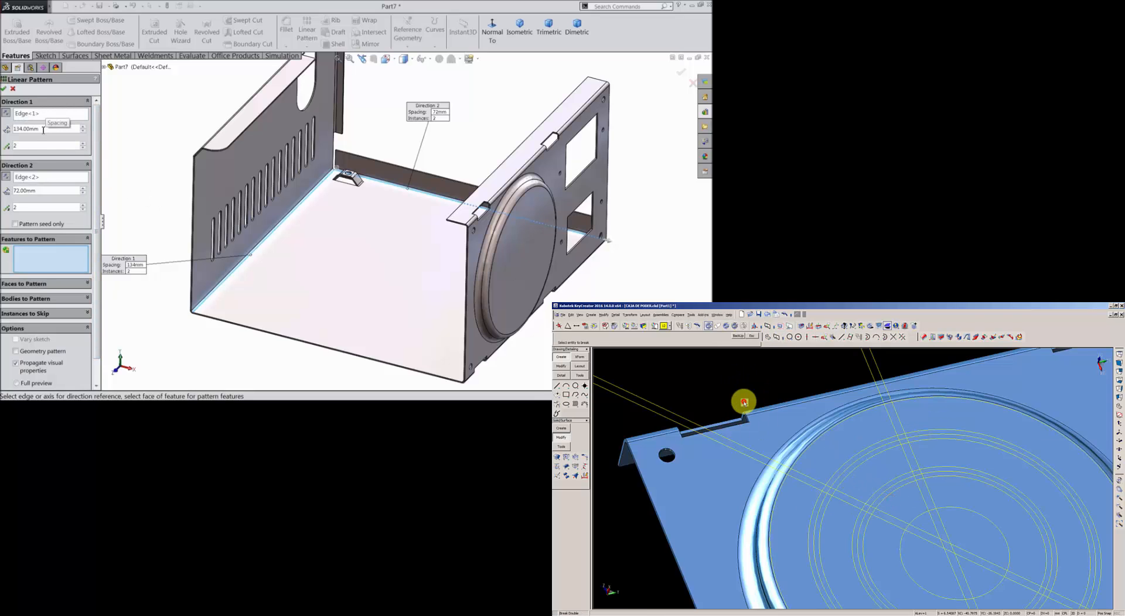
- Choose the formed bracket as the feature to pattern and reverse the first direction so the copies fall on the floor
scroll(190, 222, up, 4)
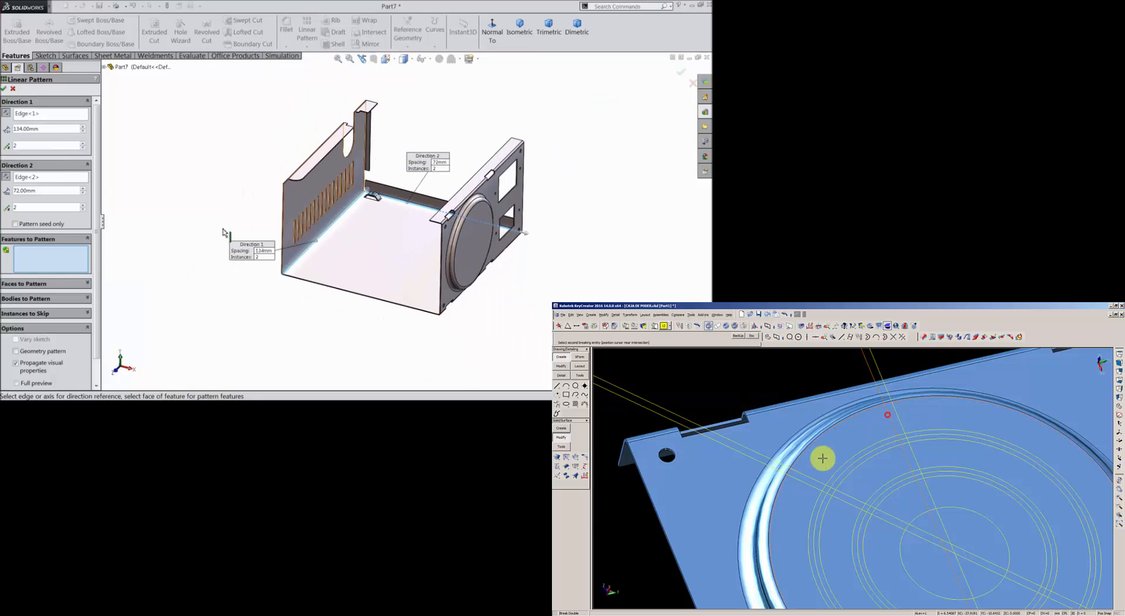
scroll(463, 243, down, 3)
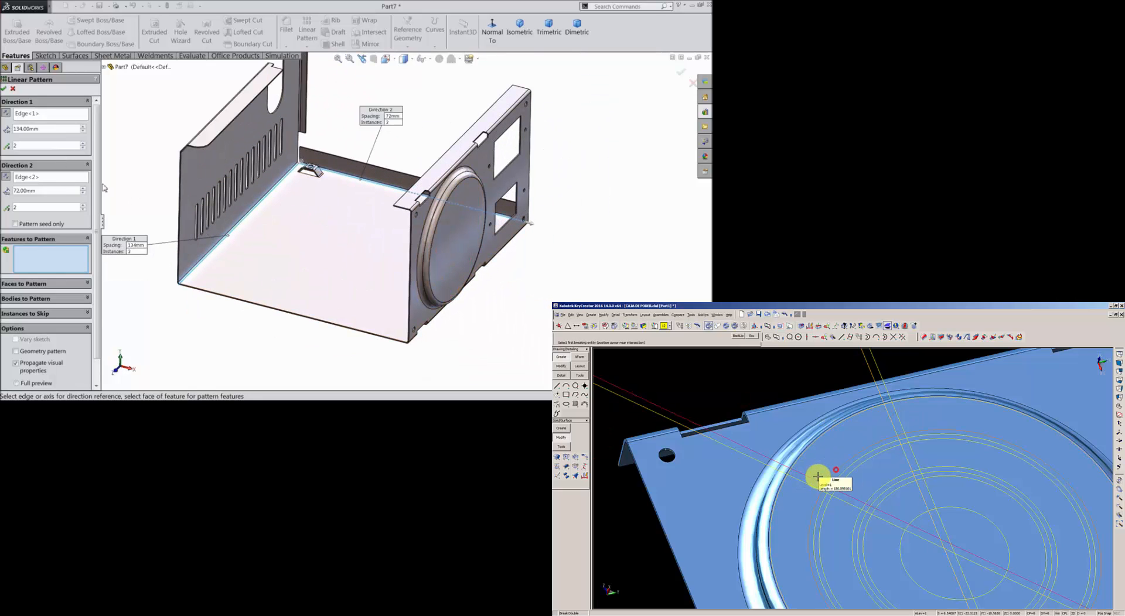
click(103, 67)
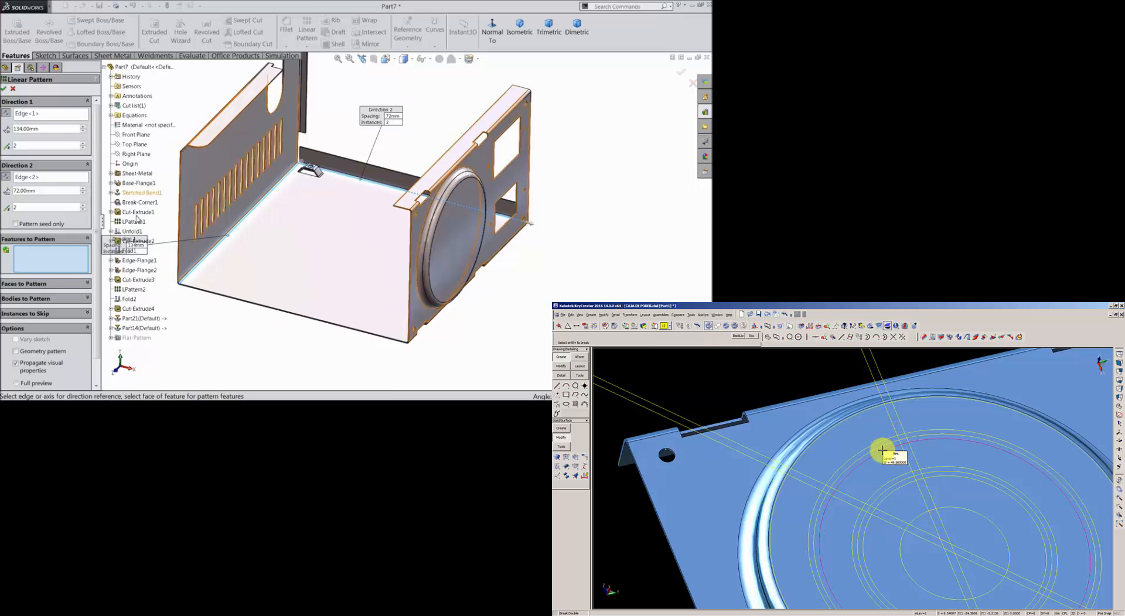
click(136, 330)
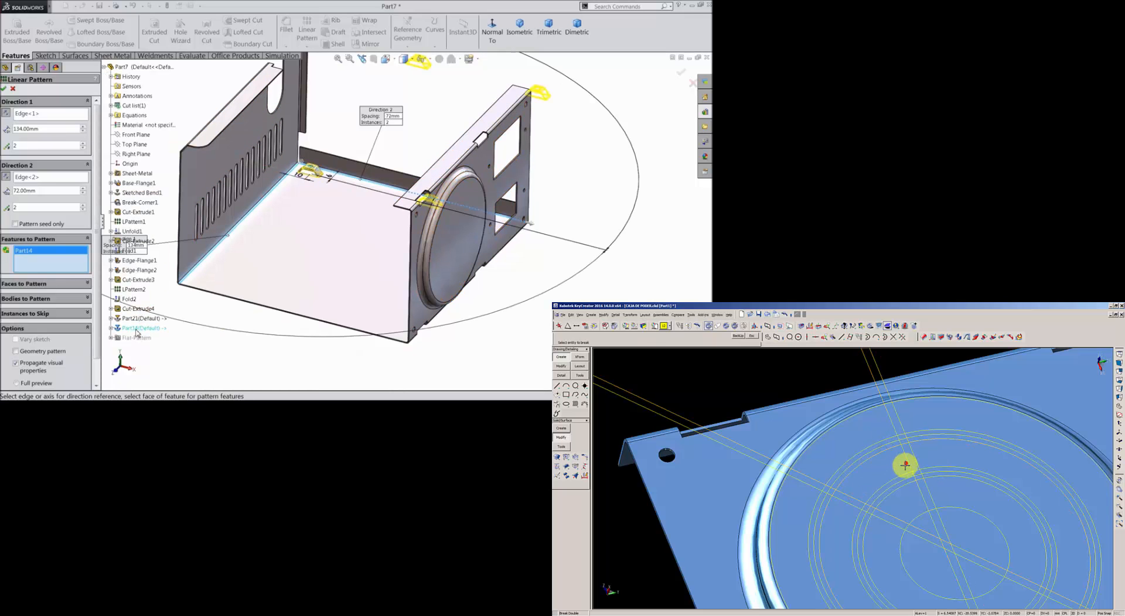
scroll(347, 199, up, 2)
scroll(326, 191, down, 2)
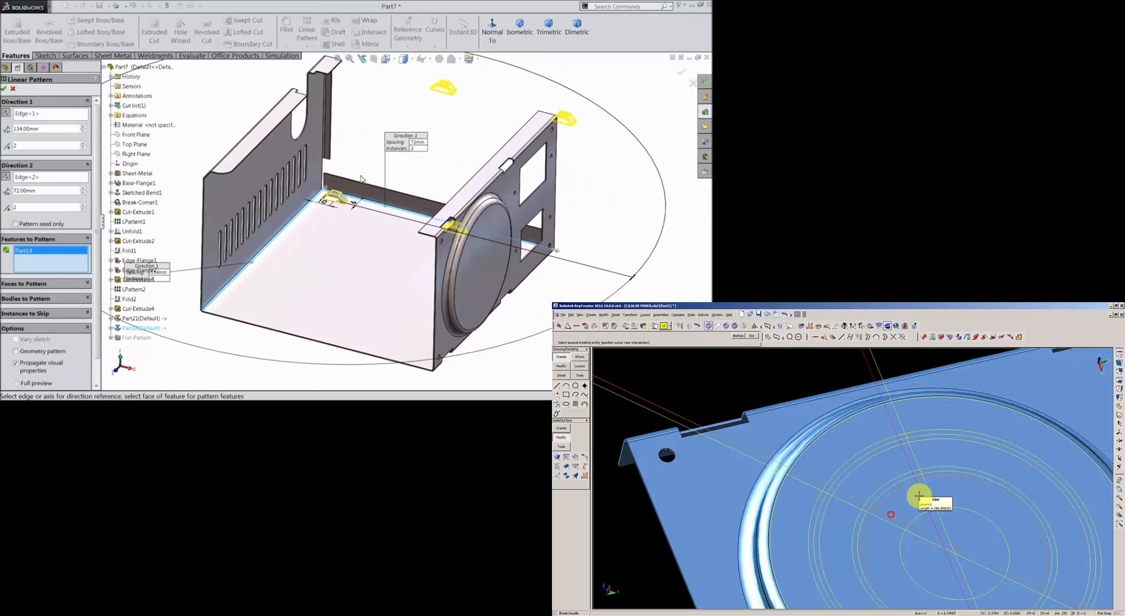
click(7, 113)
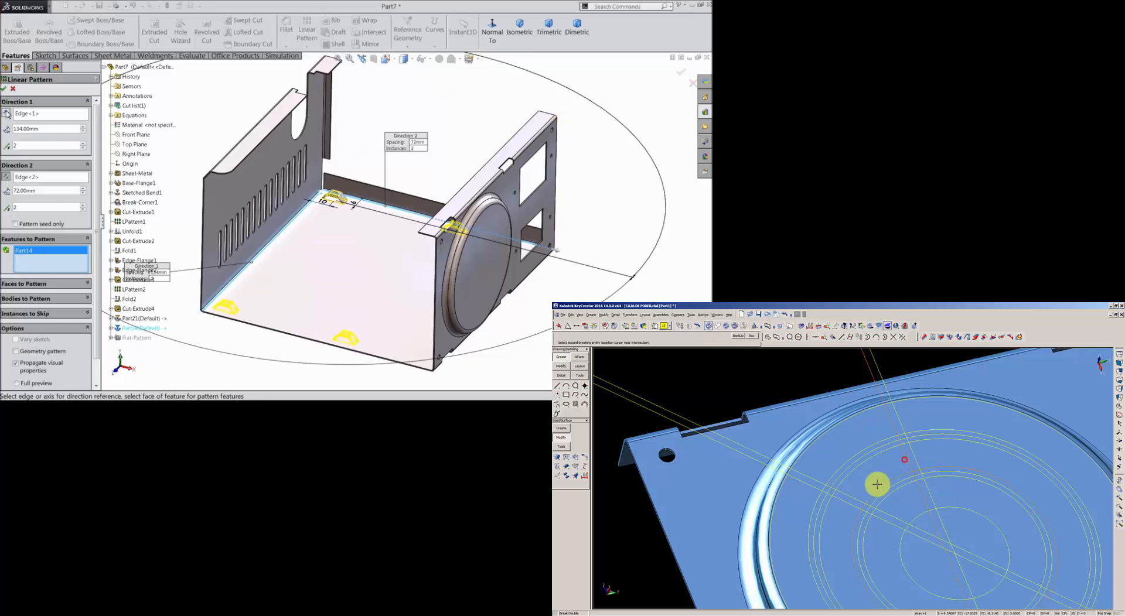
- Set the bracket pattern's second-direction spacing to 126 mm
scroll(363, 264, down, 2)
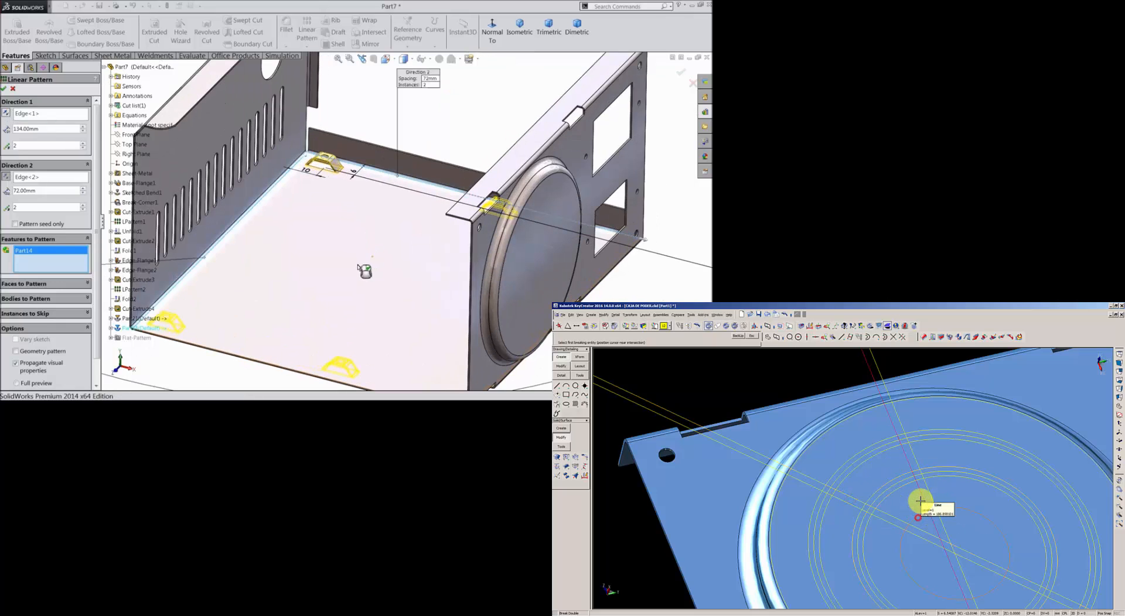
scroll(216, 301, up, 2)
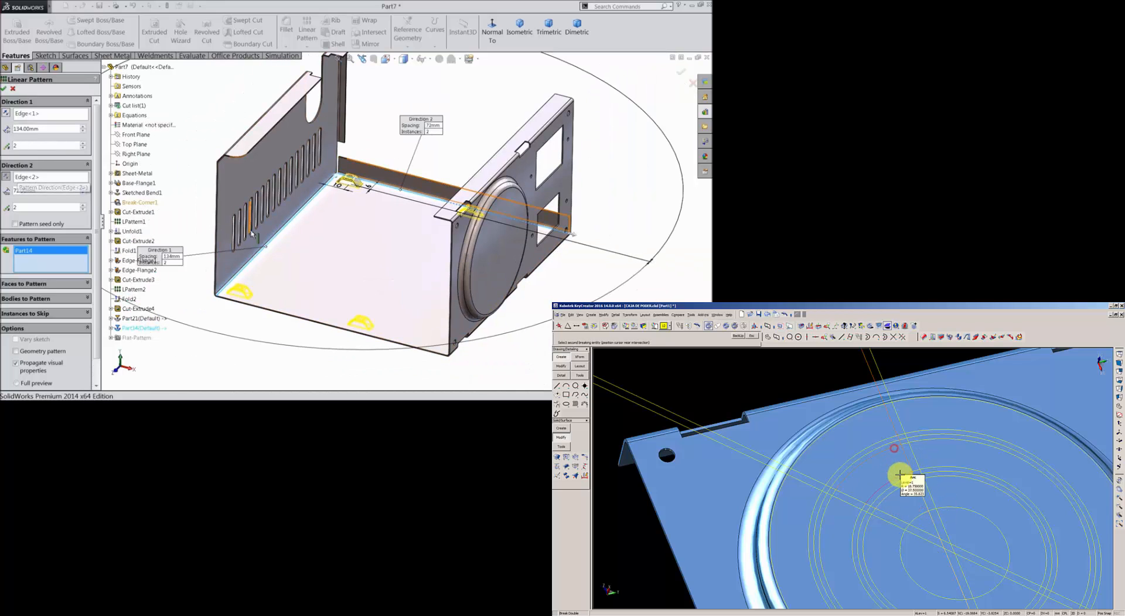
middle_drag(252, 234, 328, 236)
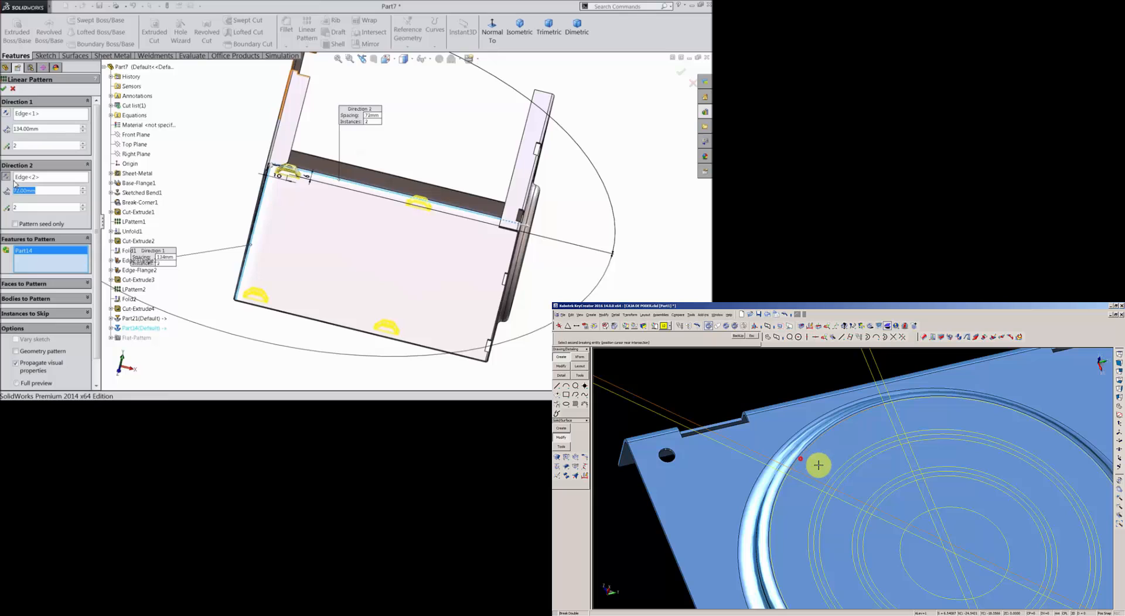
right_click(17, 184)
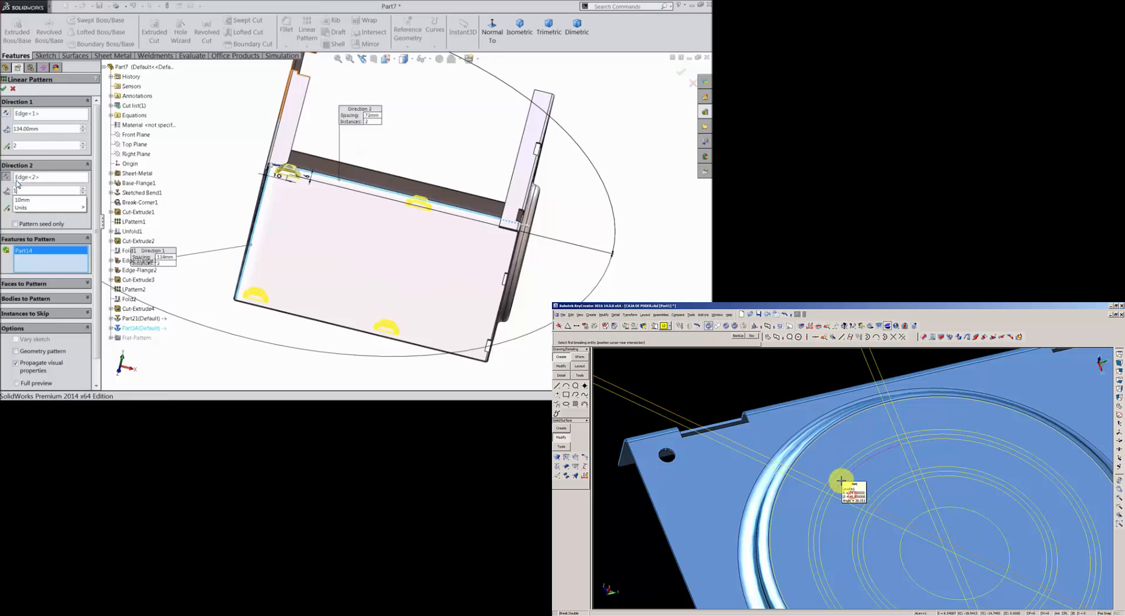
click(240, 145)
scroll(247, 164, up, 1)
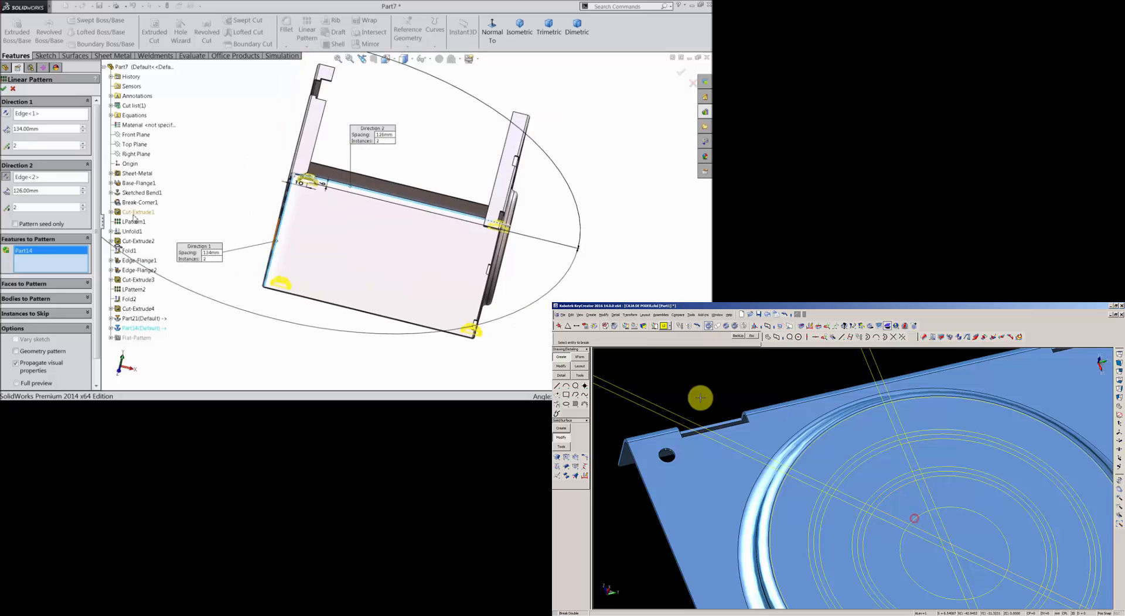
- Set the bracket pattern's second-direction spacing to 120 mm
middle_drag(220, 181, 244, 198)
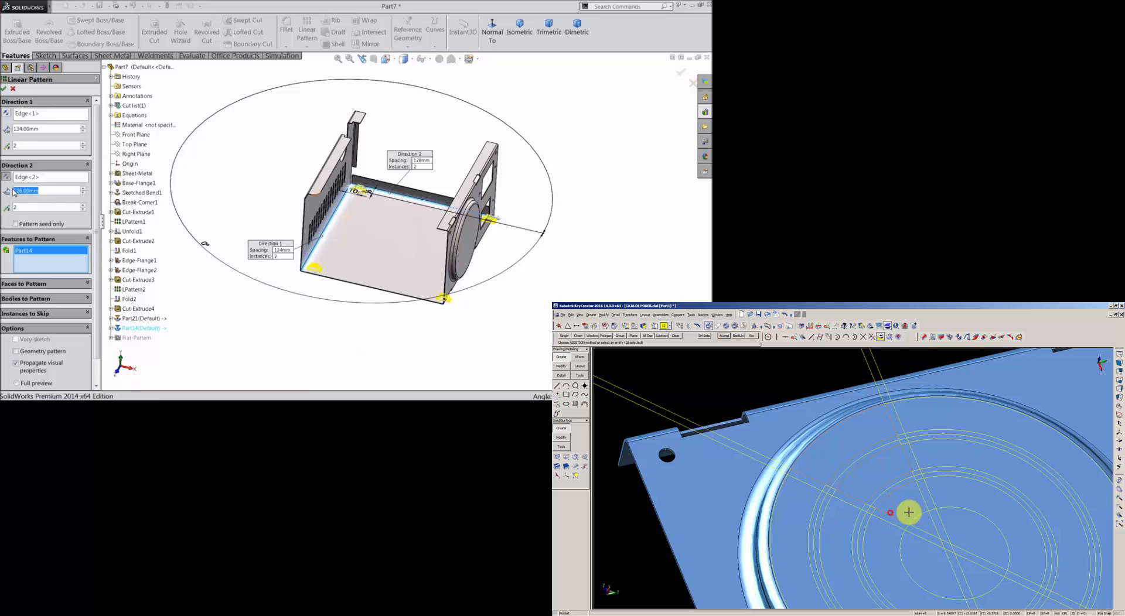
text(120)
key(Return)
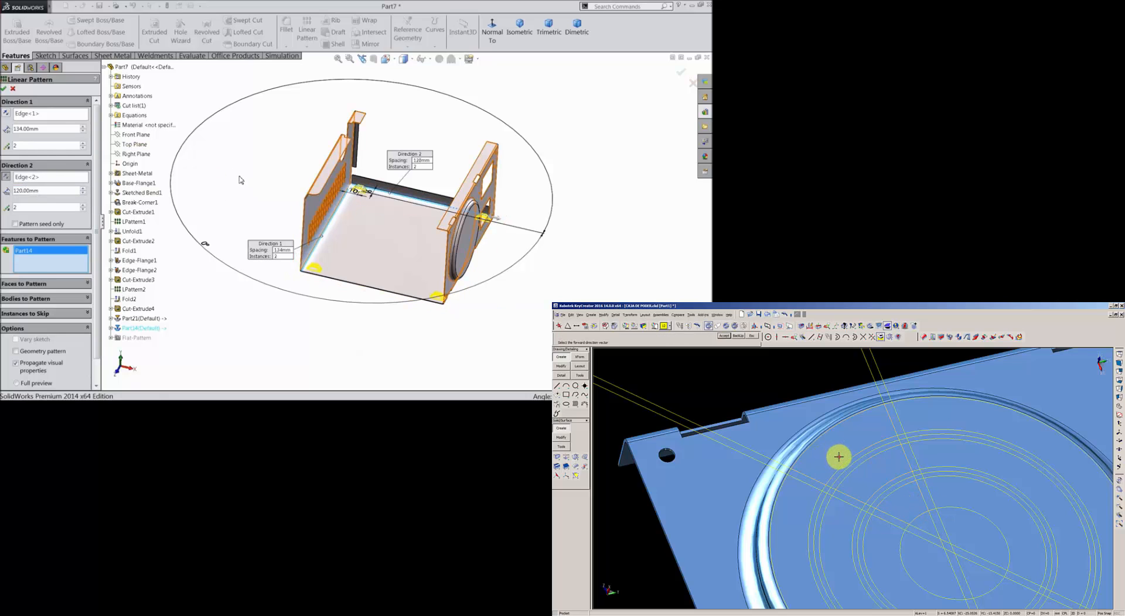
- Set the bracket pattern's second-direction spacing to 90 mm
middle_drag(243, 176, 431, 269)
scroll(456, 297, down, 5)
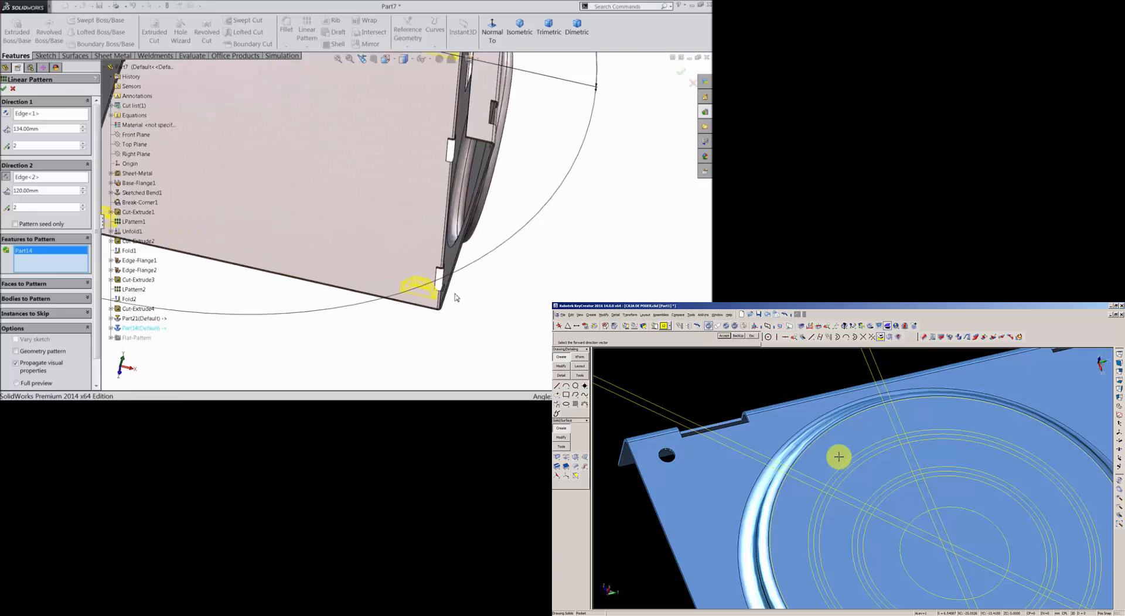
scroll(433, 296, down, 3)
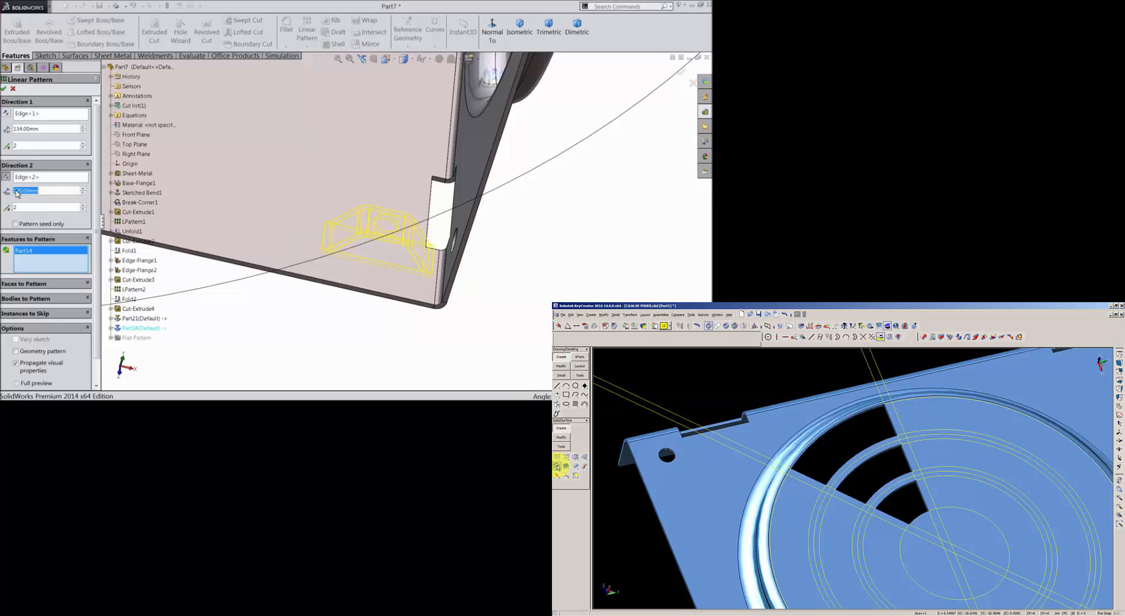
right_click(17, 194)
click(573, 253)
scroll(579, 253, up, 4)
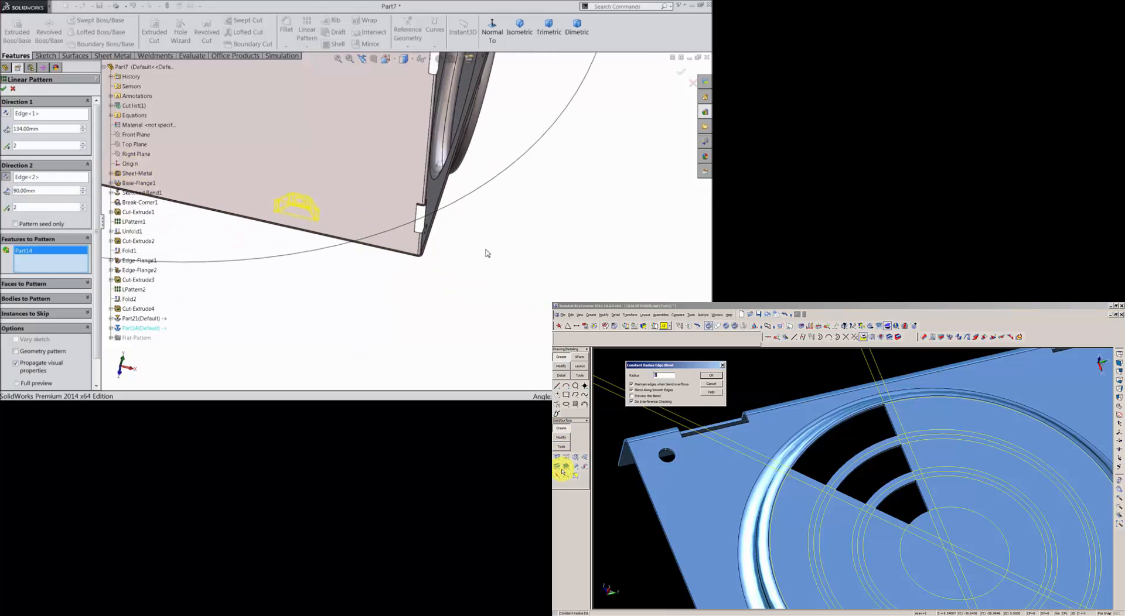
scroll(281, 193, up, 5)
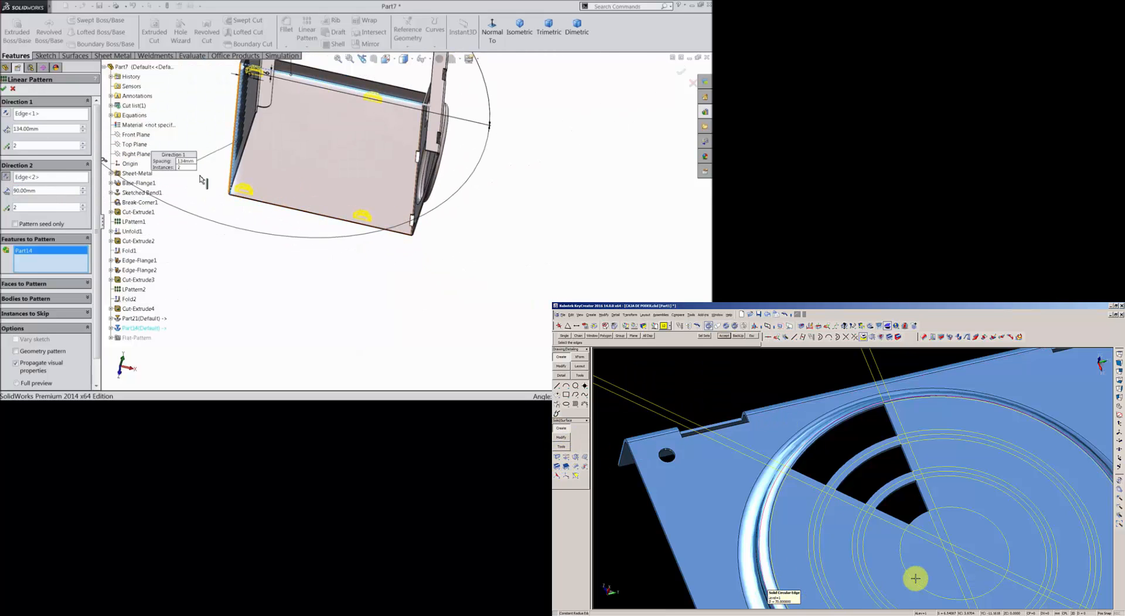
- Set the bracket pattern's second-direction spacing to 110 mm
middle_drag(914, 578, 850, 583)
drag(38, 194, 11, 193)
middle_drag(850, 584, 856, 577)
text(100)
click(287, 289)
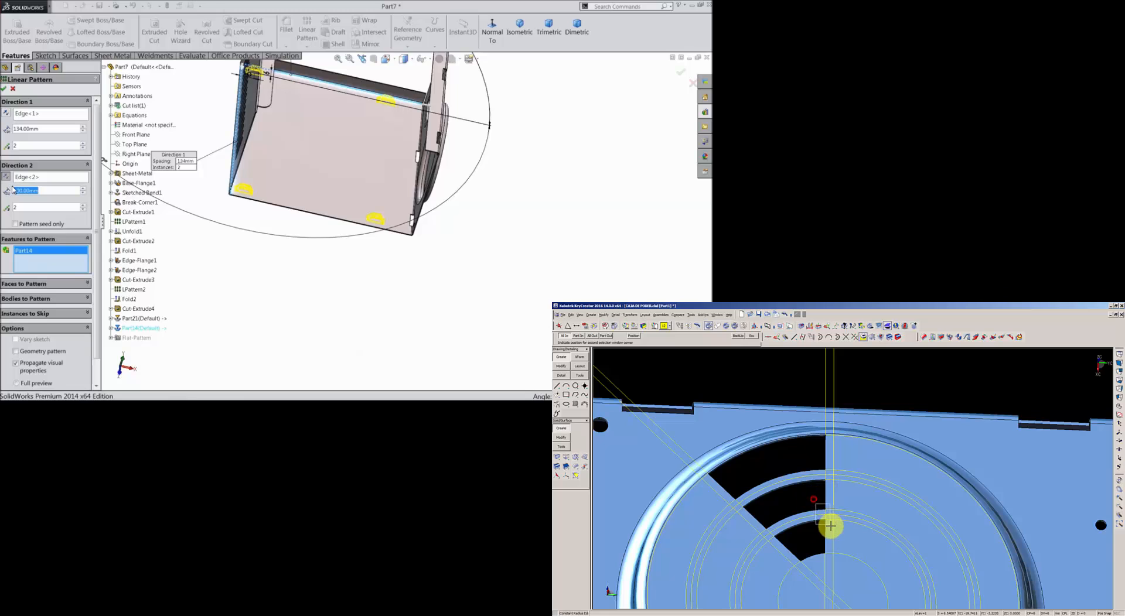
text(0)
click(835, 559)
click(328, 289)
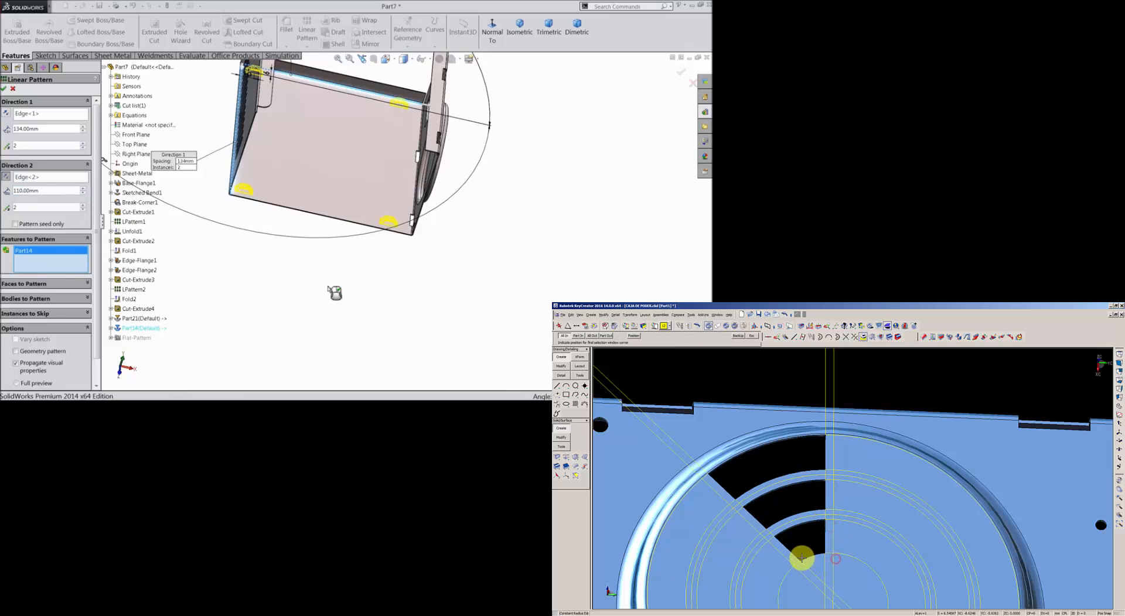
- Blend the corner edges of the three fan-vent cut-outs in KeyCreator, and accept the bracket pattern in SolidWorks
click(806, 569)
mouse_move(328, 289)
middle_down()
mouse_move(306, 264)
mouse_move(299, 277)
middle_up()
click(761, 516)
click(781, 545)
click(730, 491)
click(751, 515)
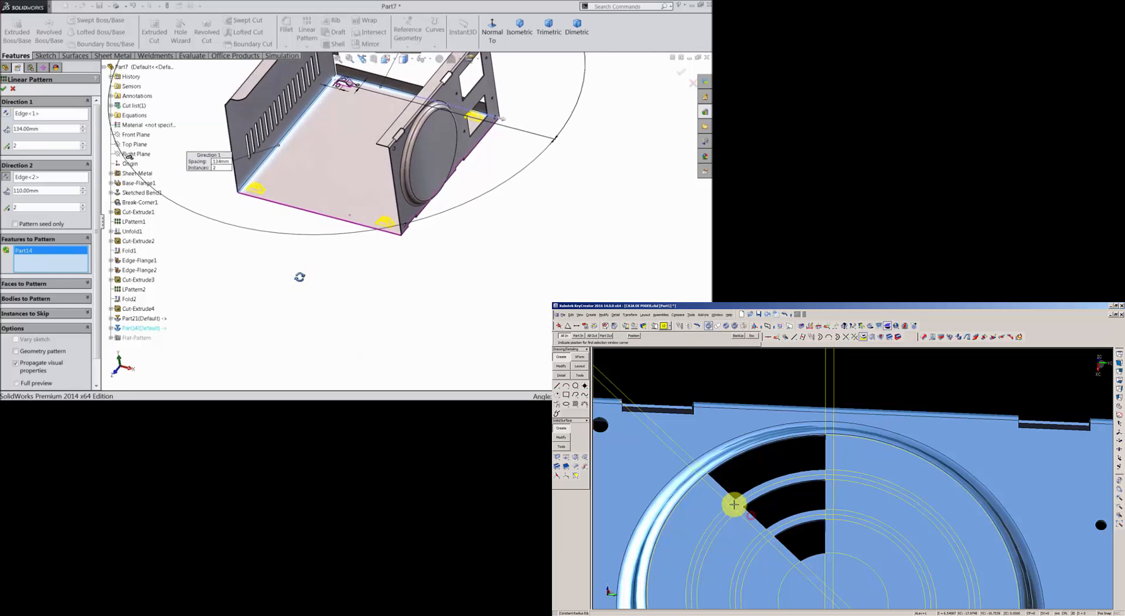
click(5, 89)
middle_drag(294, 254, 335, 239)
click(831, 441)
key(Return)
- In KeyCreator, start a pocket face selection for the rounded fan-vent cut-outs
scroll(390, 220, down, 8)
middle_drag(451, 231, 427, 196)
click(562, 437)
scroll(452, 254, up, 8)
click(559, 458)
click(576, 458)
scroll(292, 201, down, 5)
scroll(340, 212, up, 3)
scroll(341, 212, up, 3)
click(563, 336)
click(578, 336)
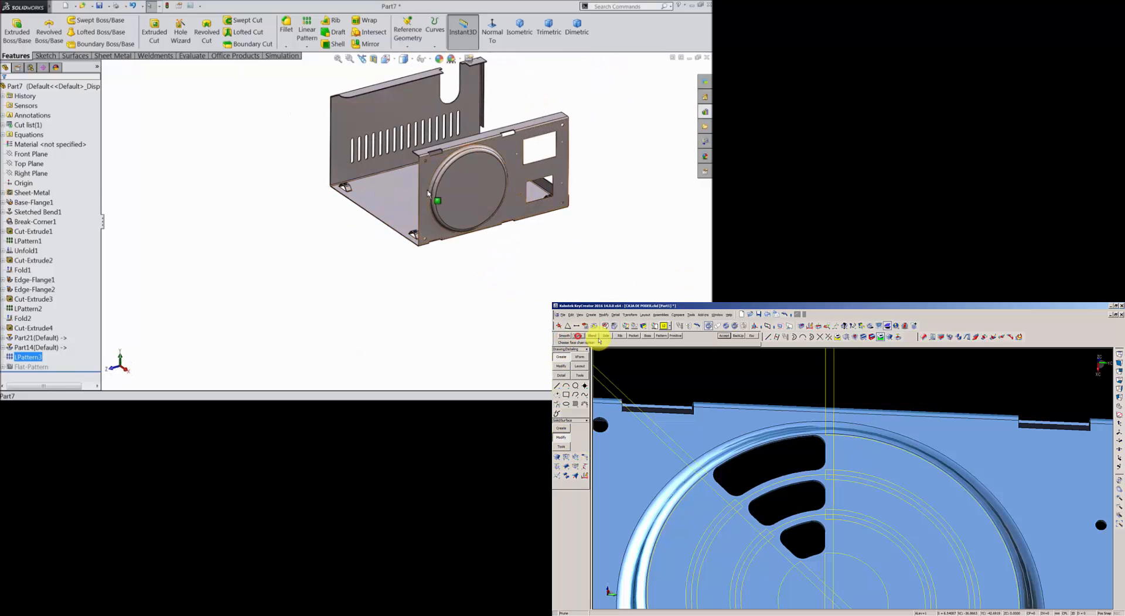
scroll(428, 194, up, 2)
scroll(477, 165, down, 3)
click(634, 337)
scroll(355, 216, down, 5)
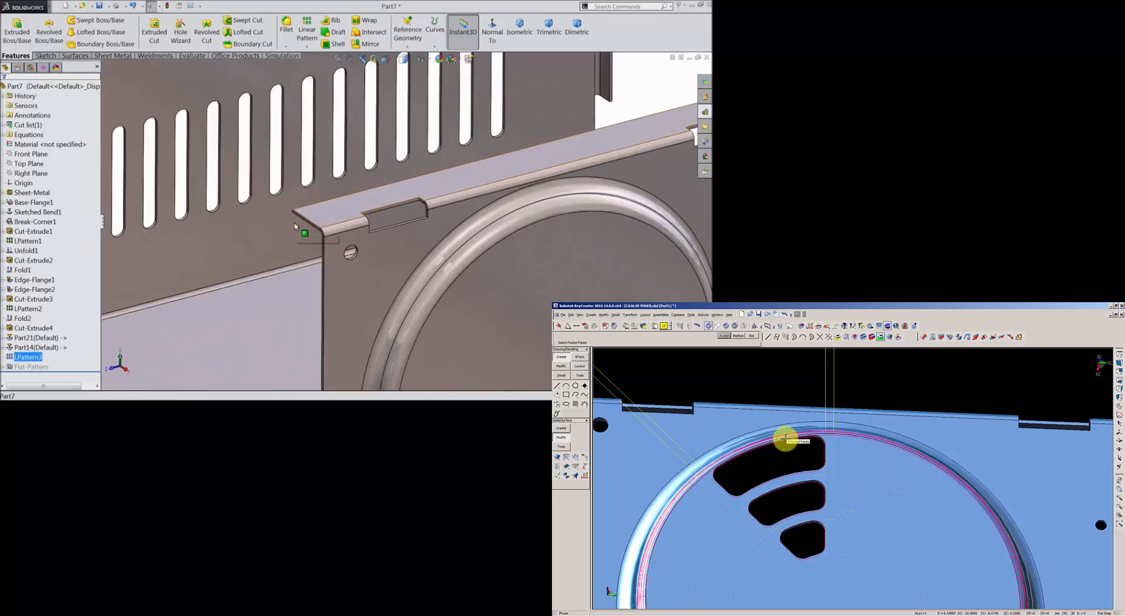
- In SolidWorks, start a reference plane midway between the two end faces of the fan panel's top lip
click(409, 50)
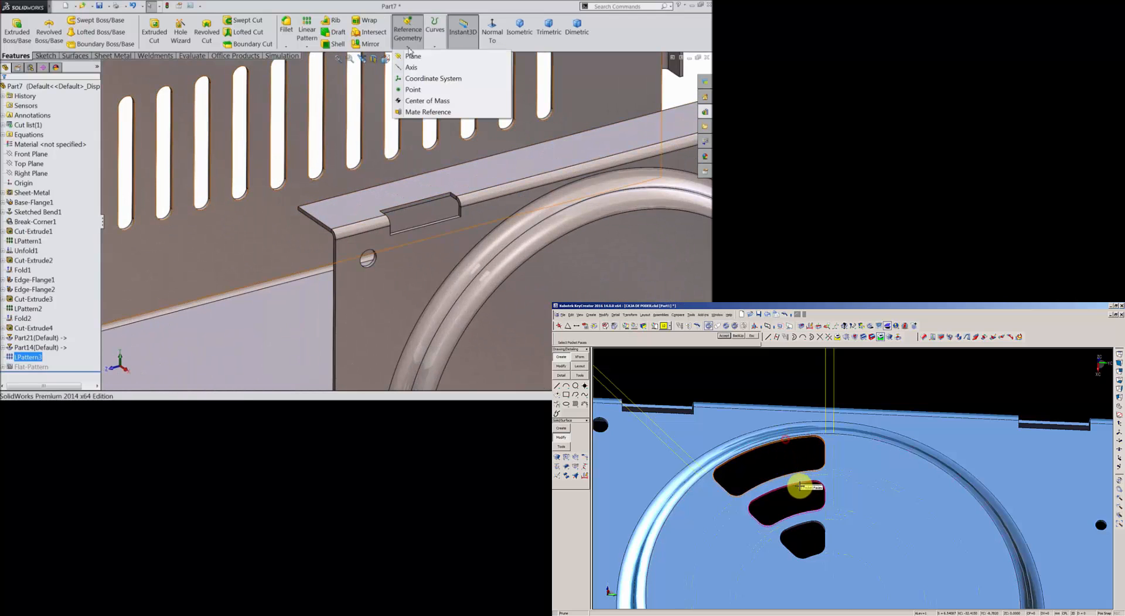
click(417, 56)
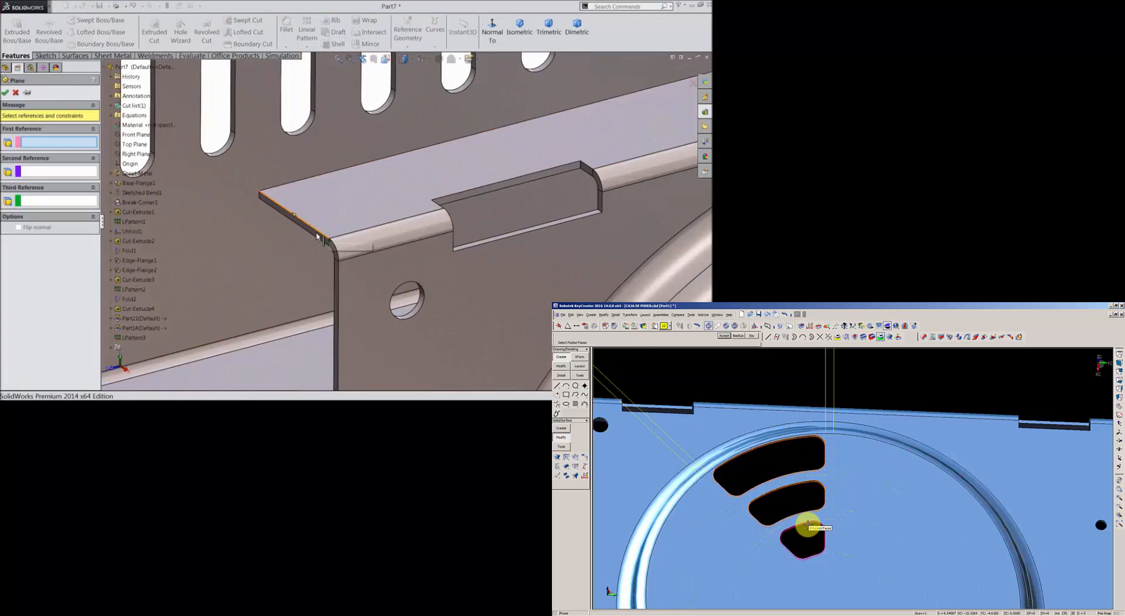
click(331, 243)
scroll(332, 244, up, 3)
scroll(332, 244, up, 5)
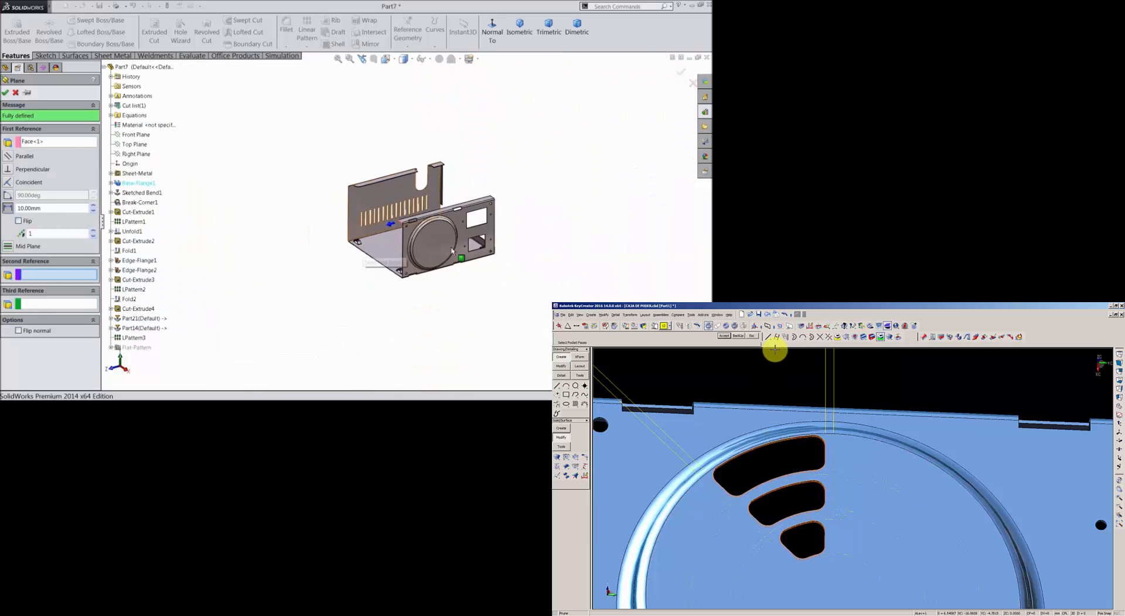
middle_drag(332, 244, 487, 258)
scroll(448, 231, down, 3)
scroll(448, 230, down, 5)
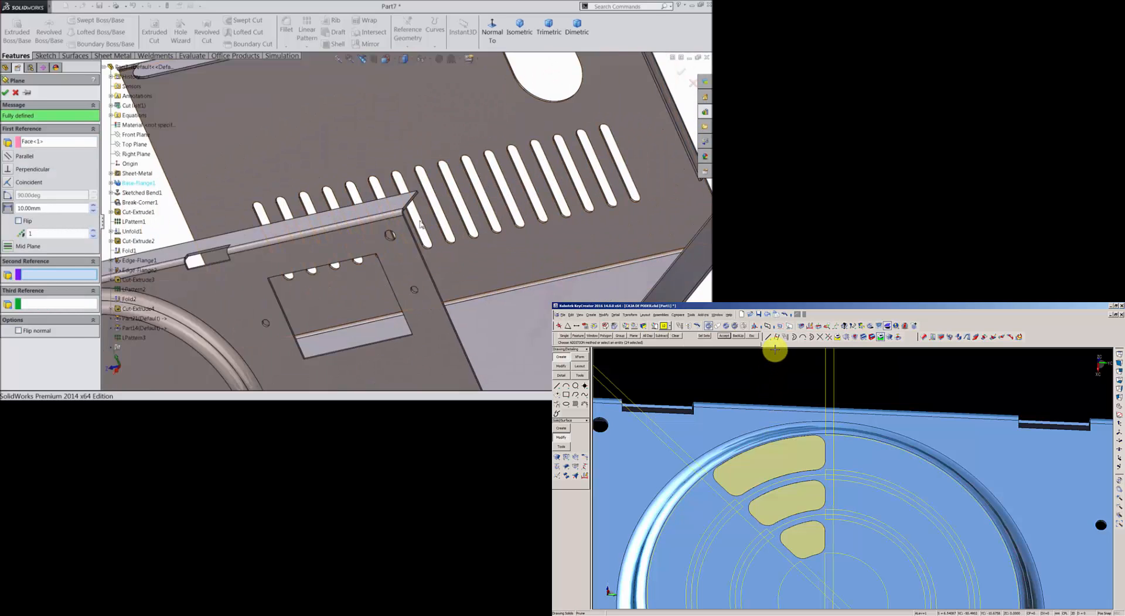
click(391, 196)
- Accept the mid plane, and set up a circular array of the three vent solids about the fan centre in KeyCreator
scroll(396, 200, up, 6)
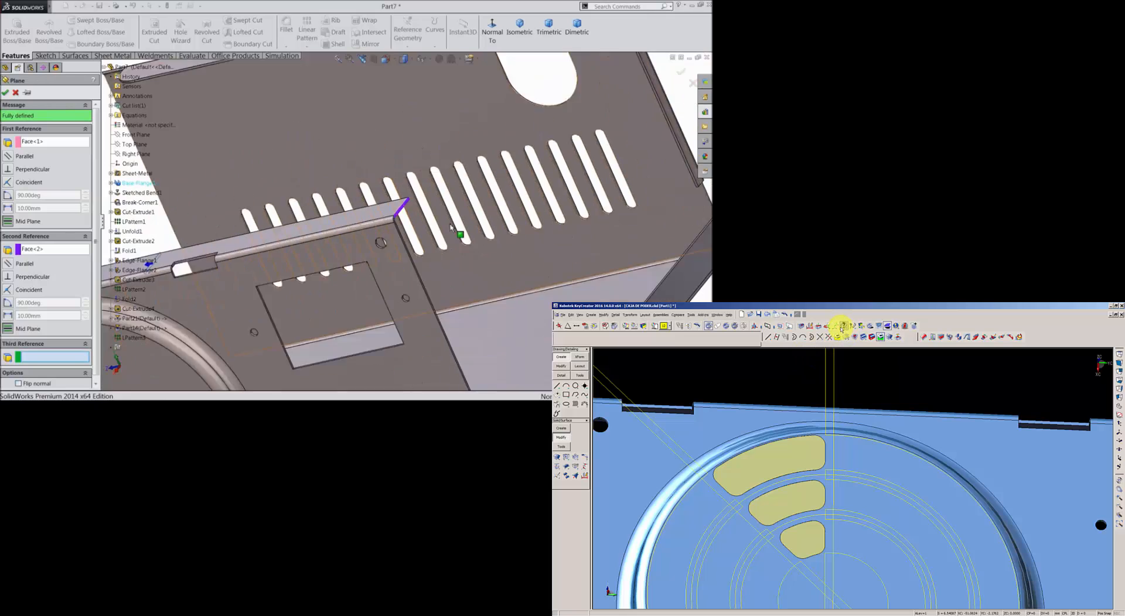
middle_drag(421, 253, 404, 241)
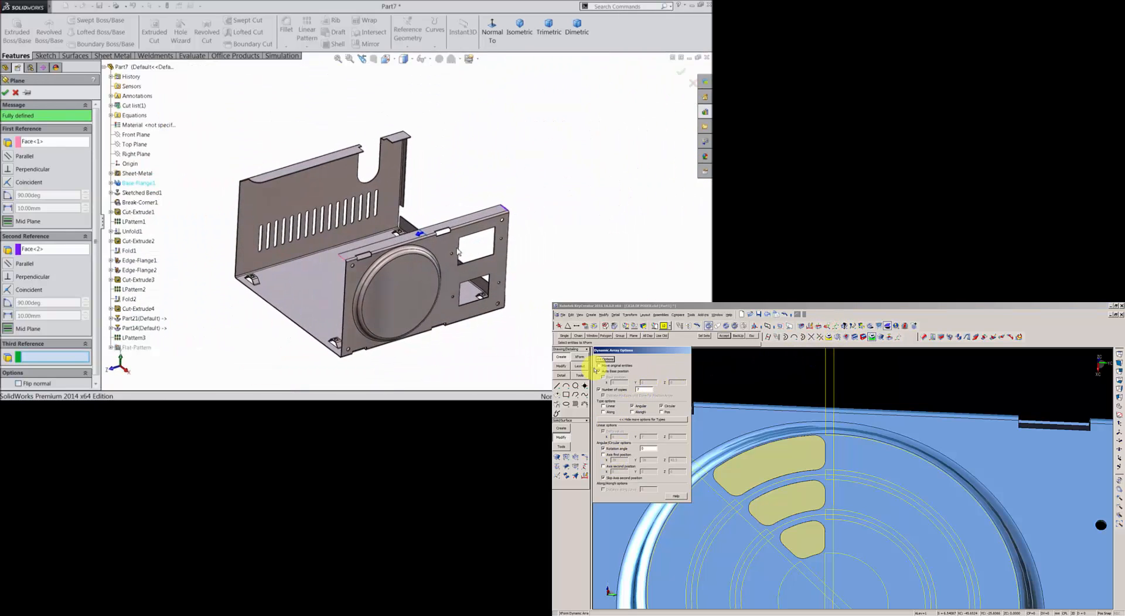
scroll(404, 240, down, 5)
click(776, 461)
click(786, 504)
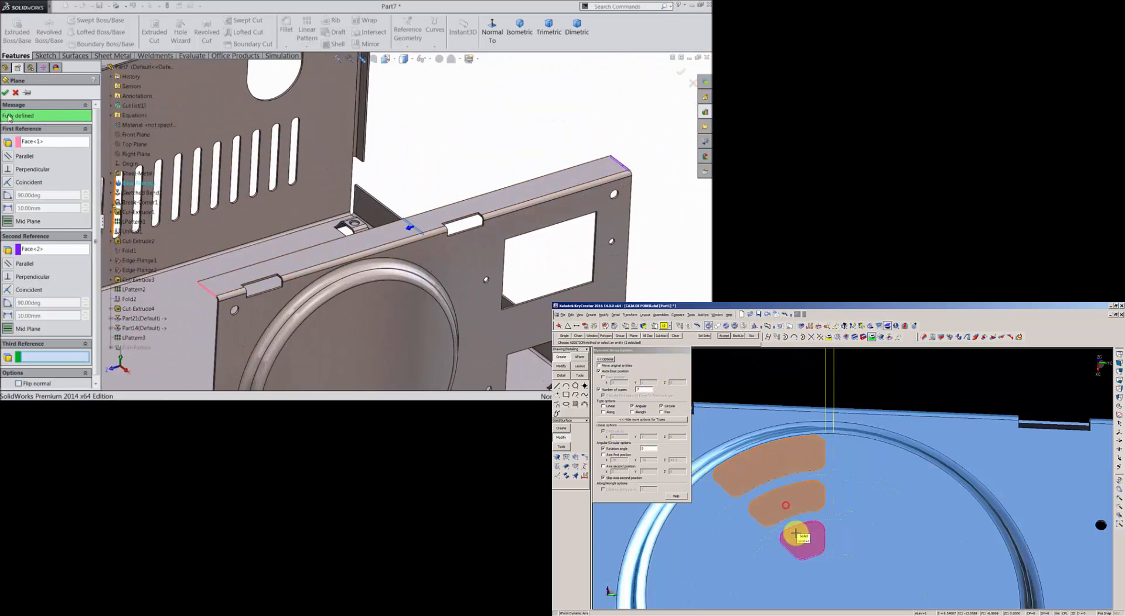
middle_click(794, 533)
click(5, 94)
scroll(407, 225, up, 5)
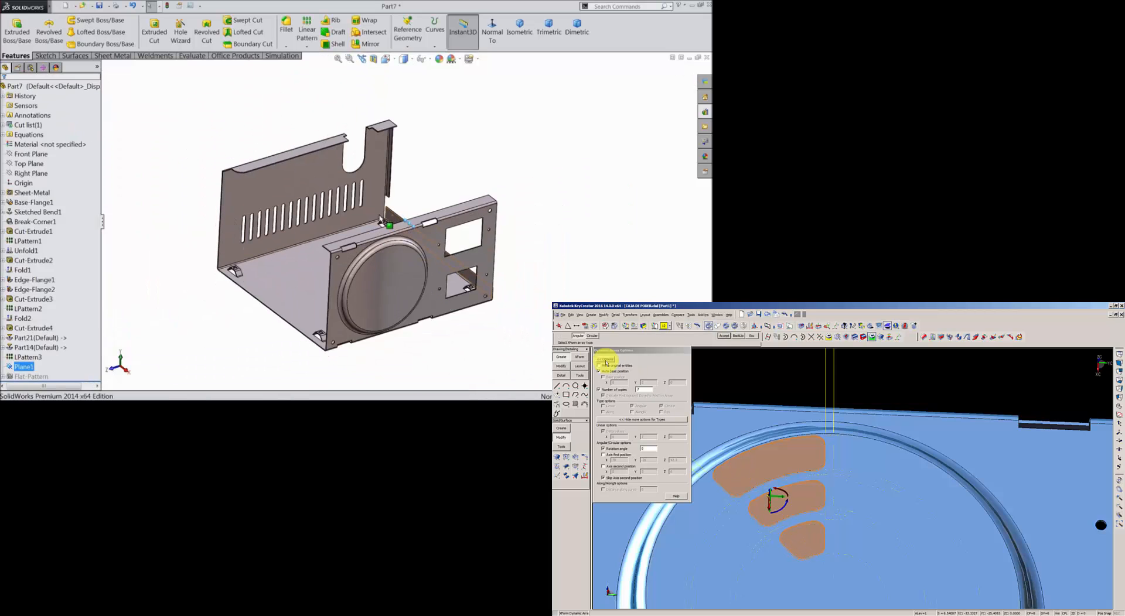
click(576, 335)
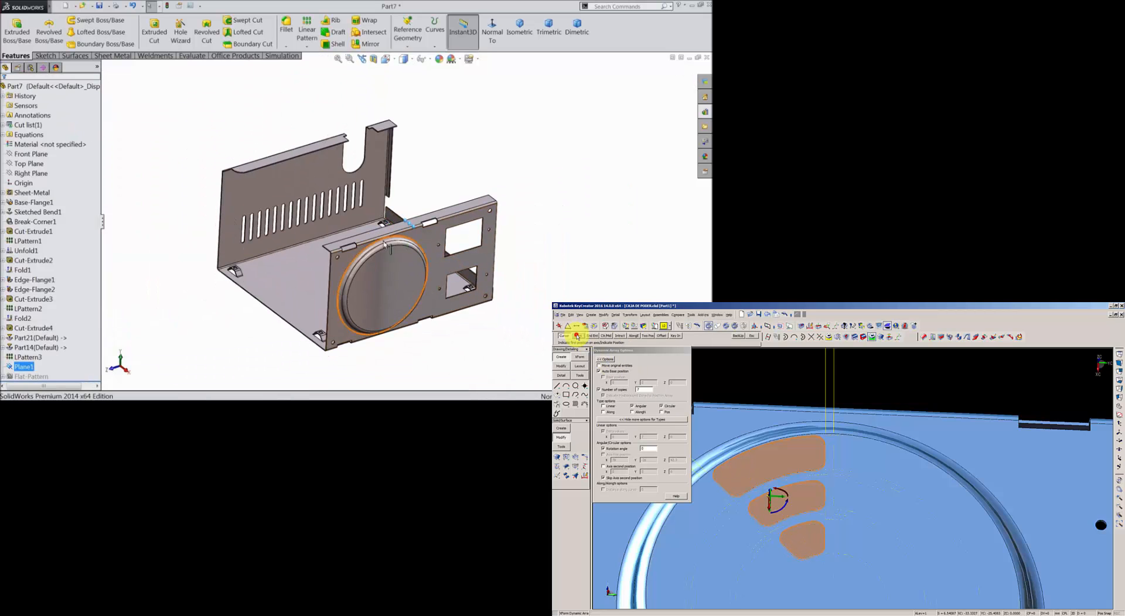
click(863, 561)
- Mirror the floor's end edge flange and the slotted wall's vertical edge flange about the mid plane in SolidWorks
click(370, 46)
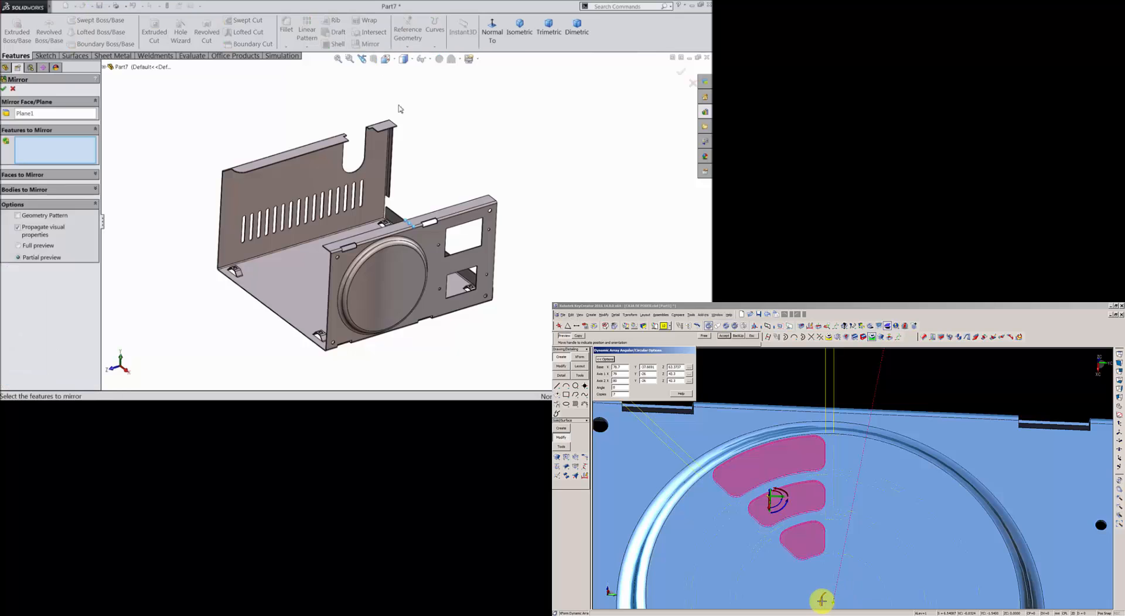
scroll(369, 196, down, 5)
click(414, 222)
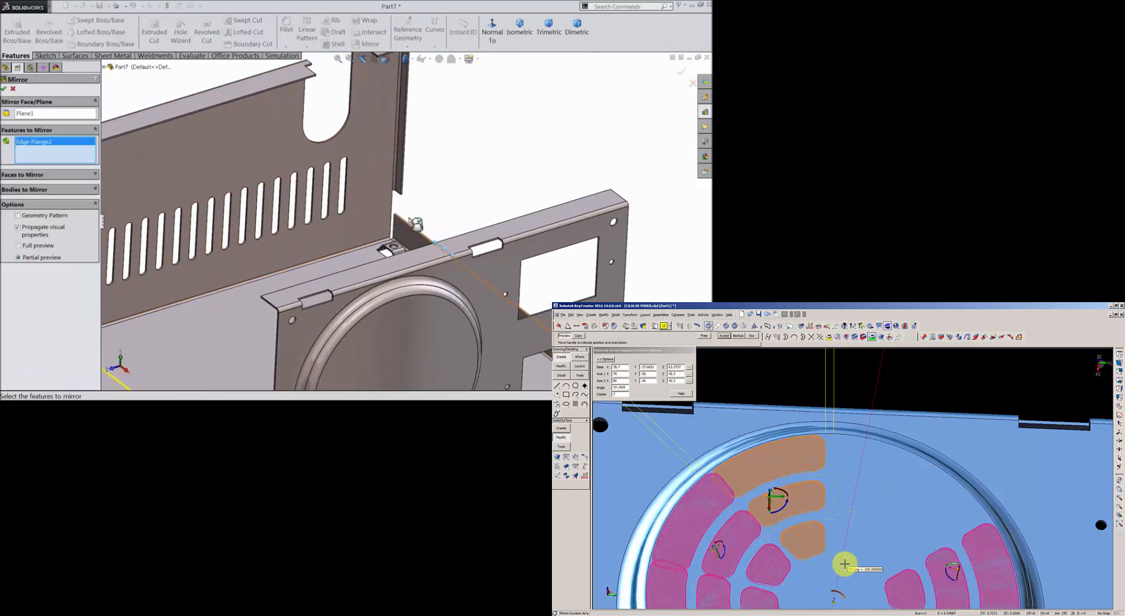
click(409, 173)
scroll(394, 244, up, 5)
scroll(274, 273, down, 3)
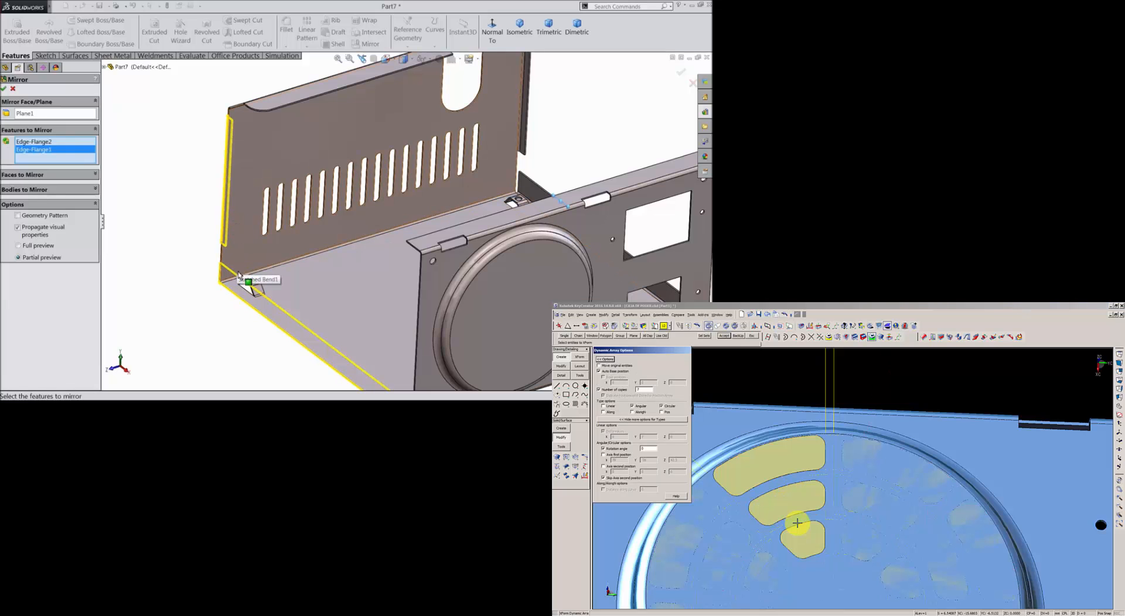
click(3, 88)
key(f)
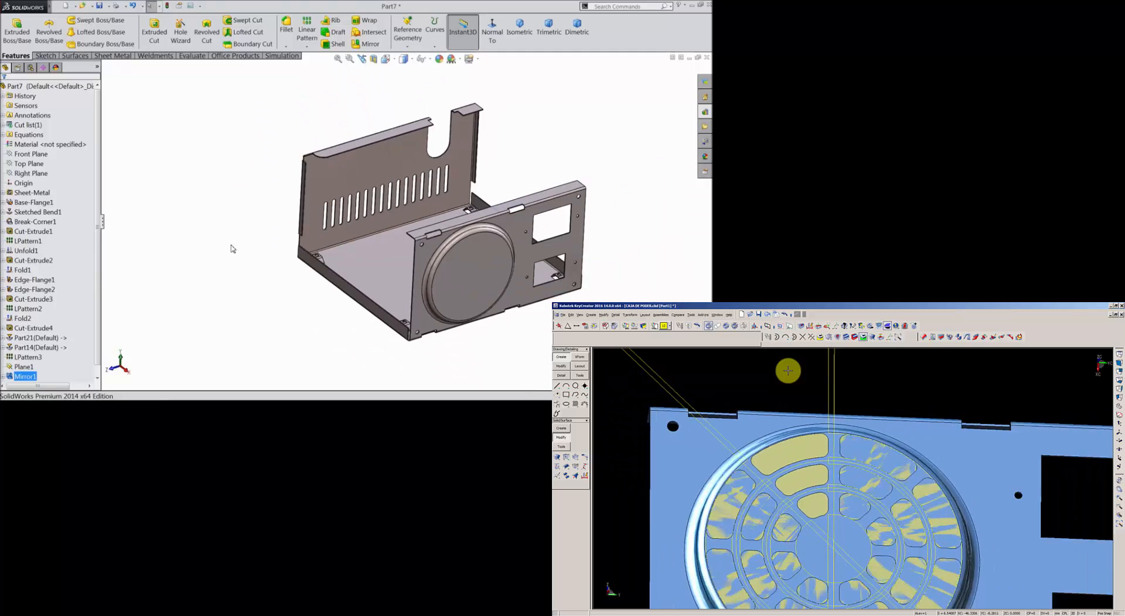
- Start a sketch on the flat circular face of the fan panel's formed recess
mouse_move(233, 249)
middle_down()
mouse_move(281, 268)
mouse_move(264, 273)
mouse_move(284, 286)
mouse_move(210, 231)
mouse_move(238, 265)
middle_up()
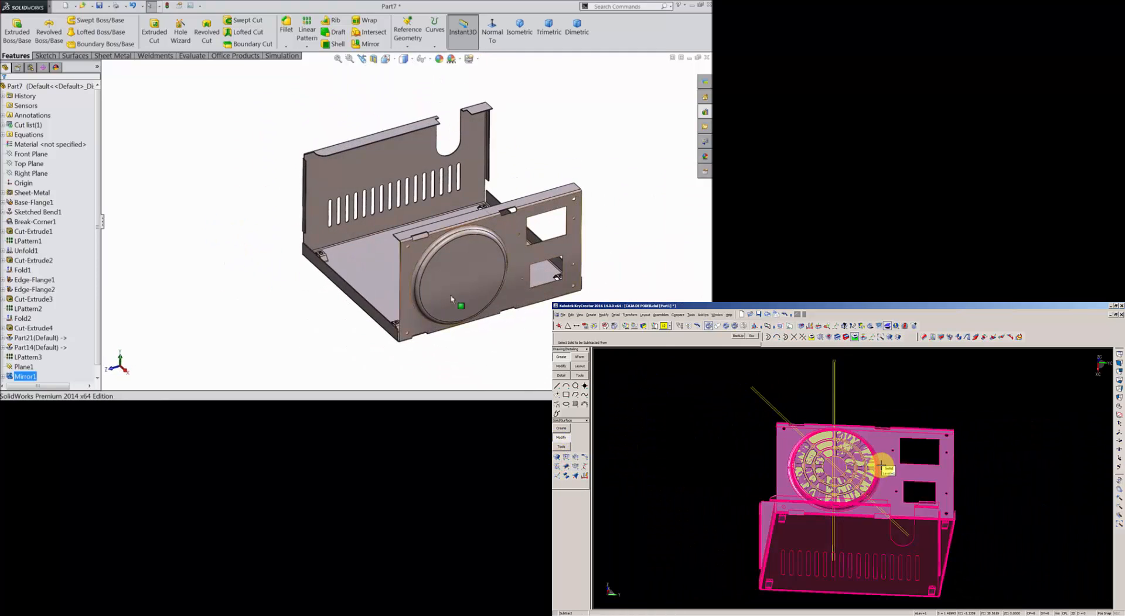
scroll(451, 299, down, 3)
click(416, 269)
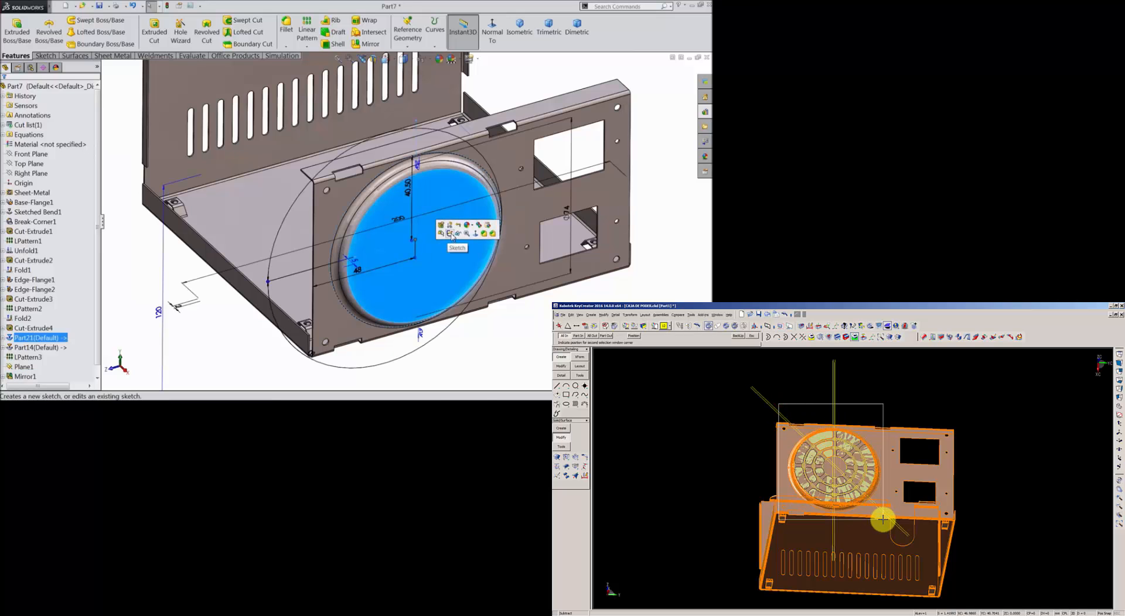
click(450, 234)
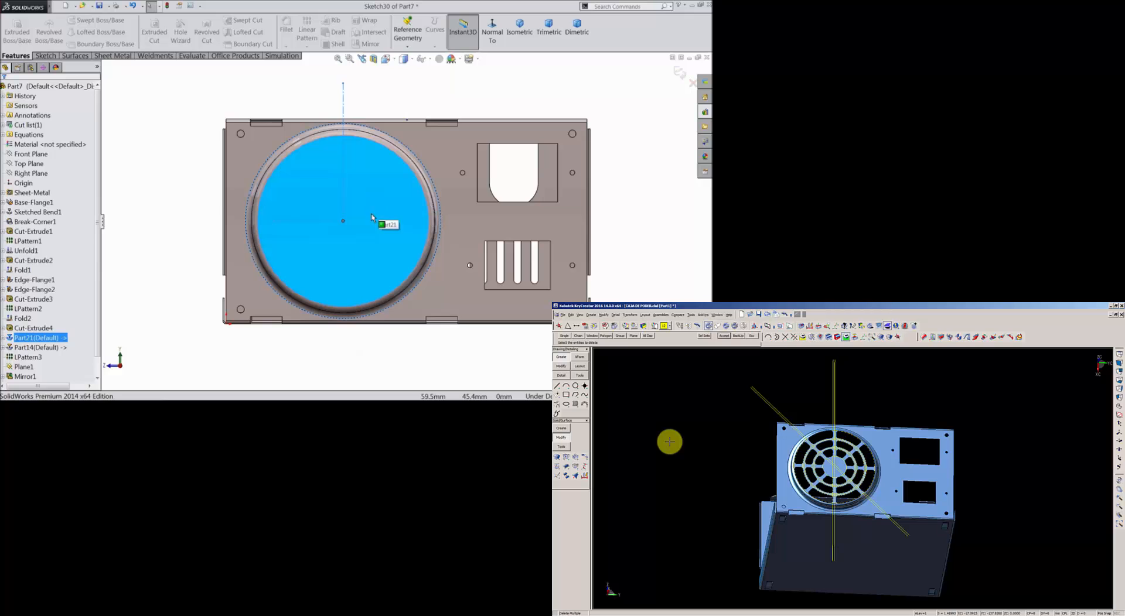
- Sketch four circles concentric with the fan recess, with radii of about 33, 26, 17 and 8 mm
click(45, 56)
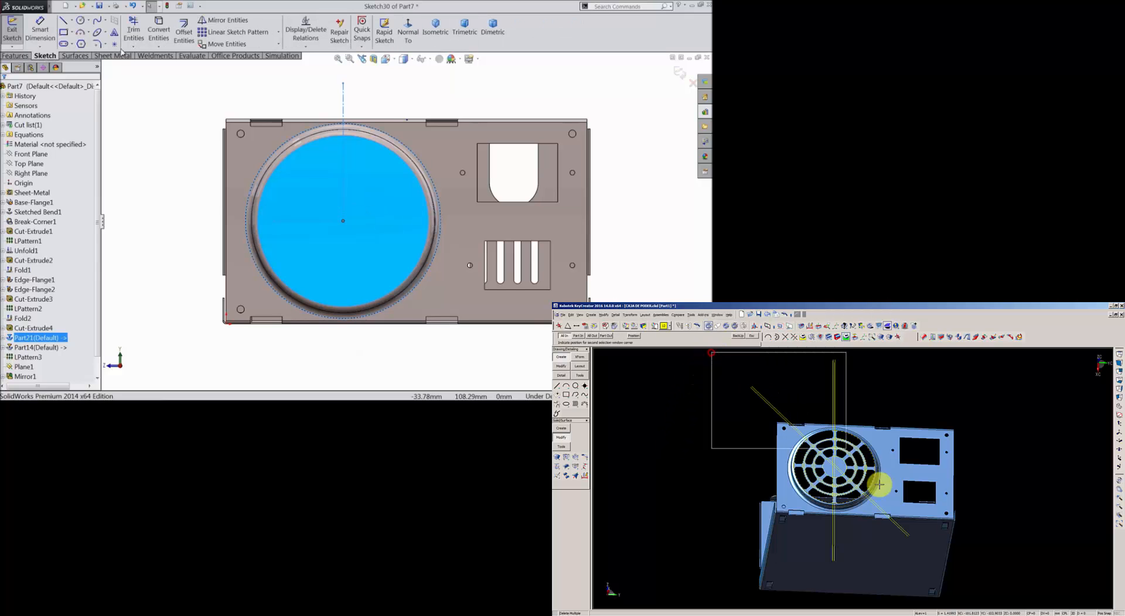
click(81, 20)
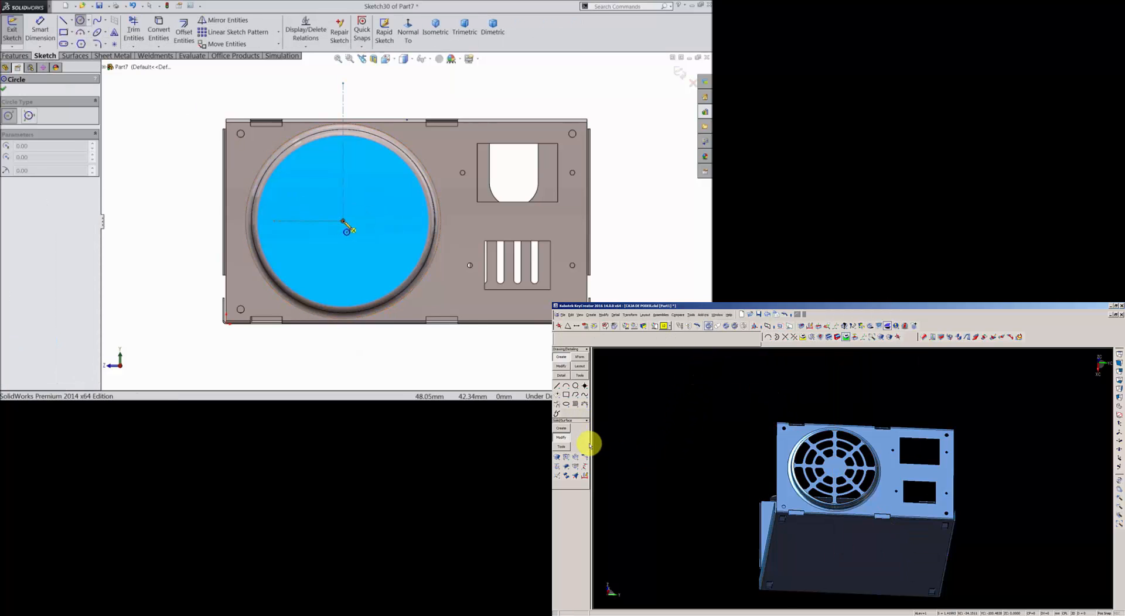
drag(344, 223, 302, 157)
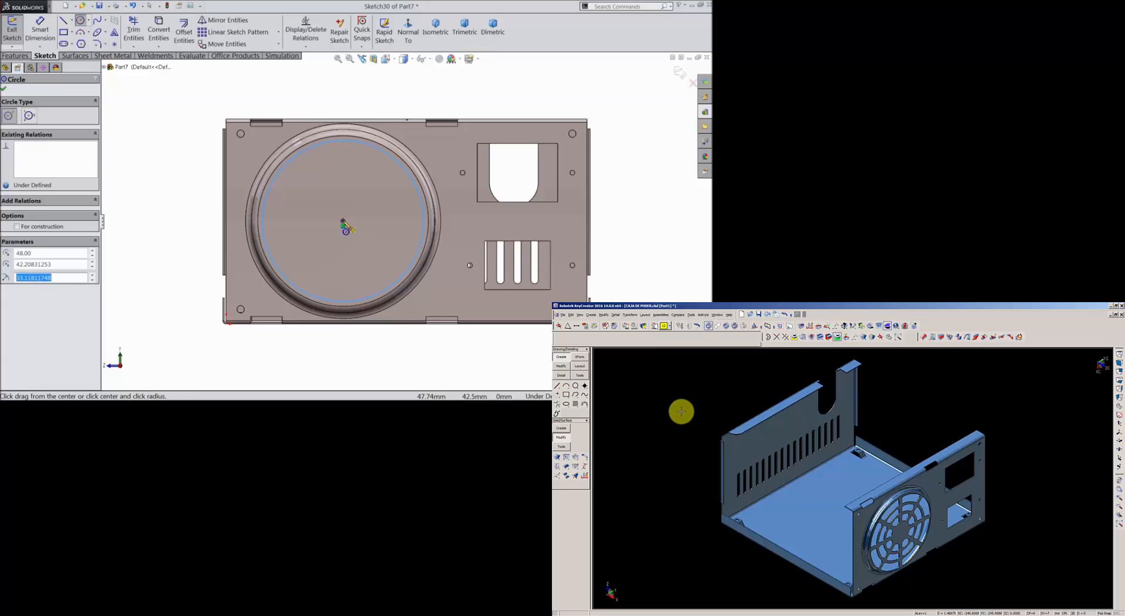
click(343, 222)
click(299, 182)
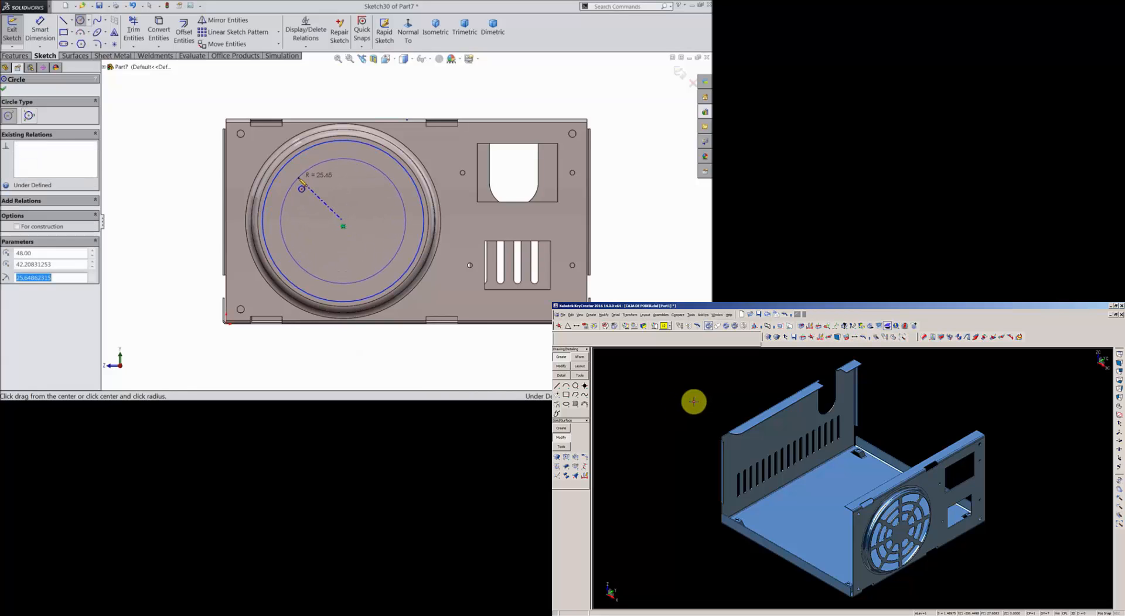
click(343, 222)
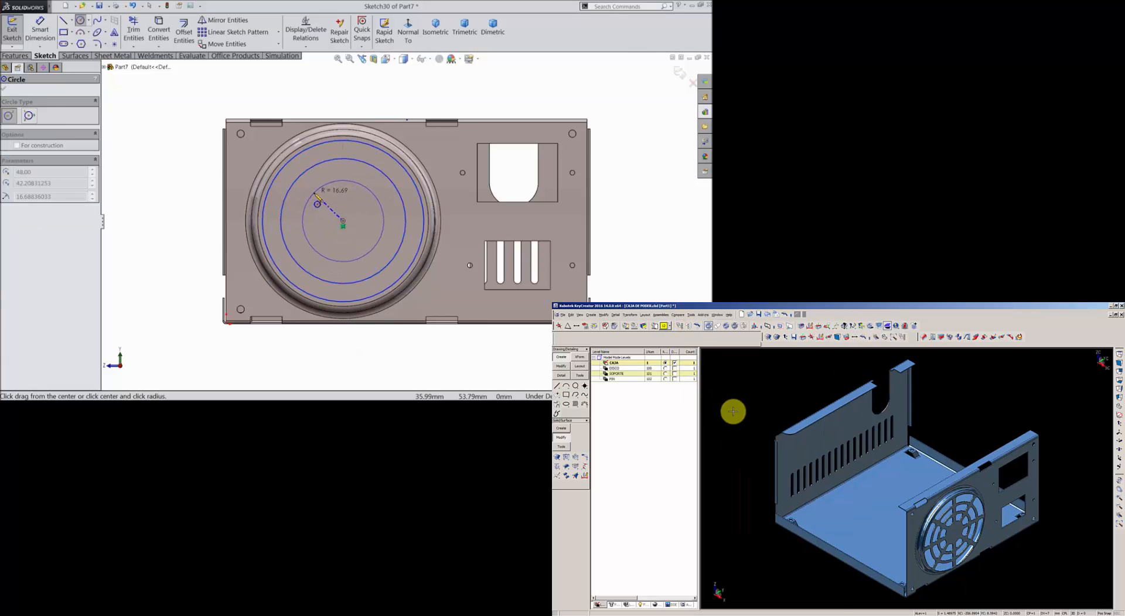
click(321, 188)
click(343, 222)
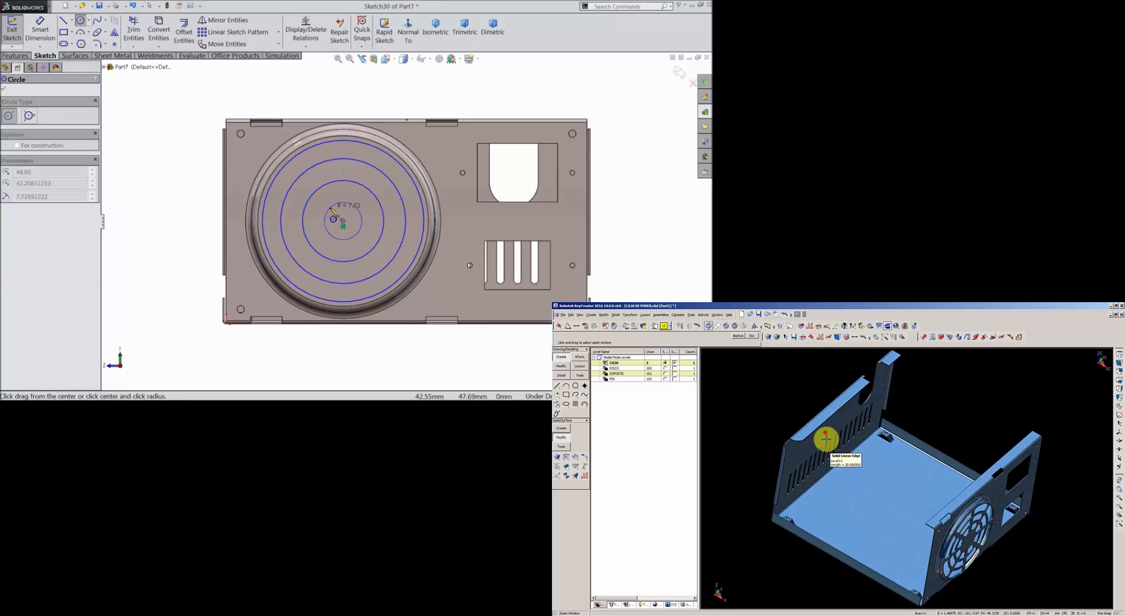
click(334, 211)
- Dimension the outermost circle's diameter as 68 mm
click(40, 29)
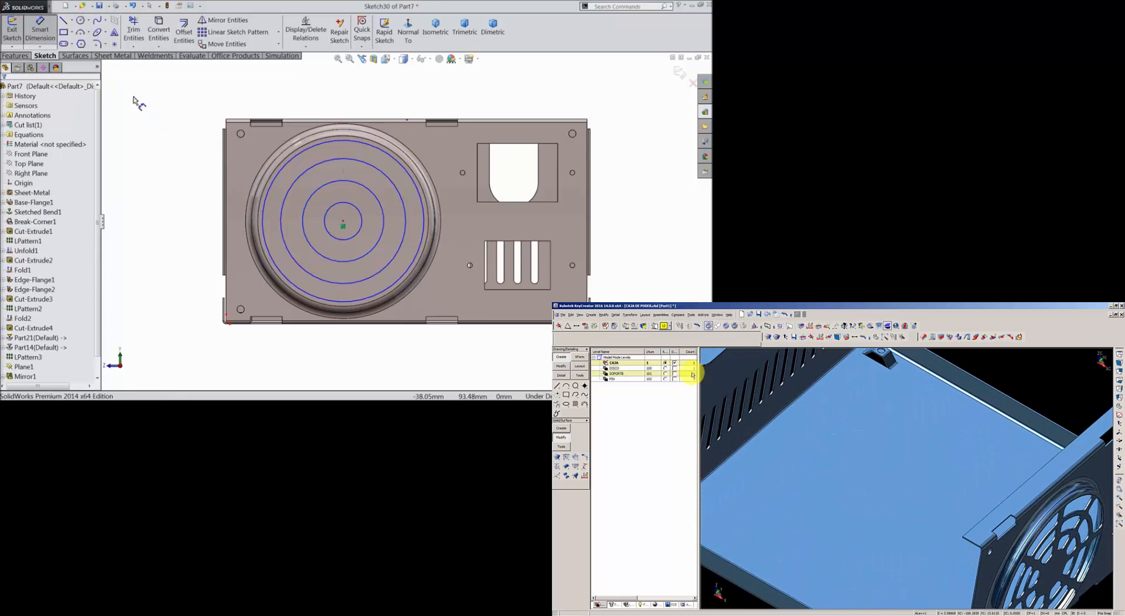
click(263, 218)
click(188, 218)
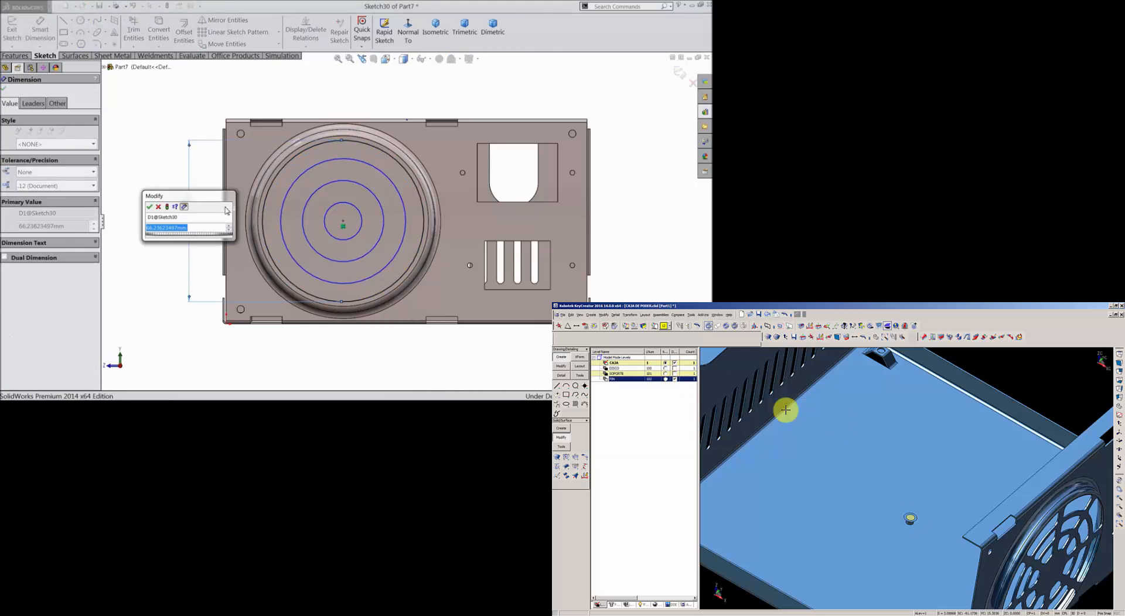
click(832, 326)
text(68)
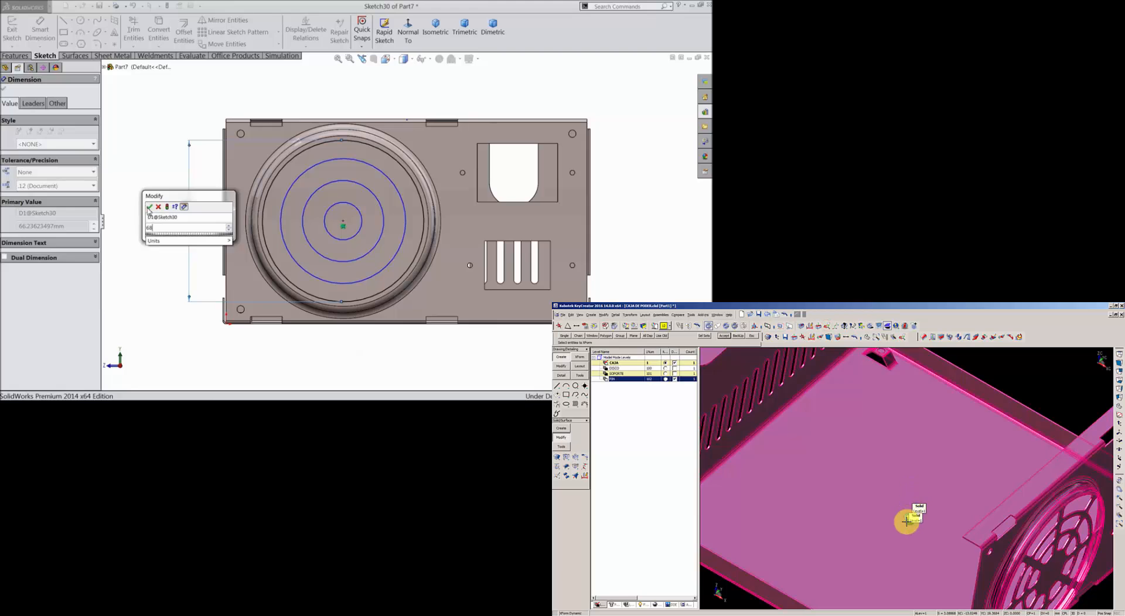
key(Return)
click(909, 519)
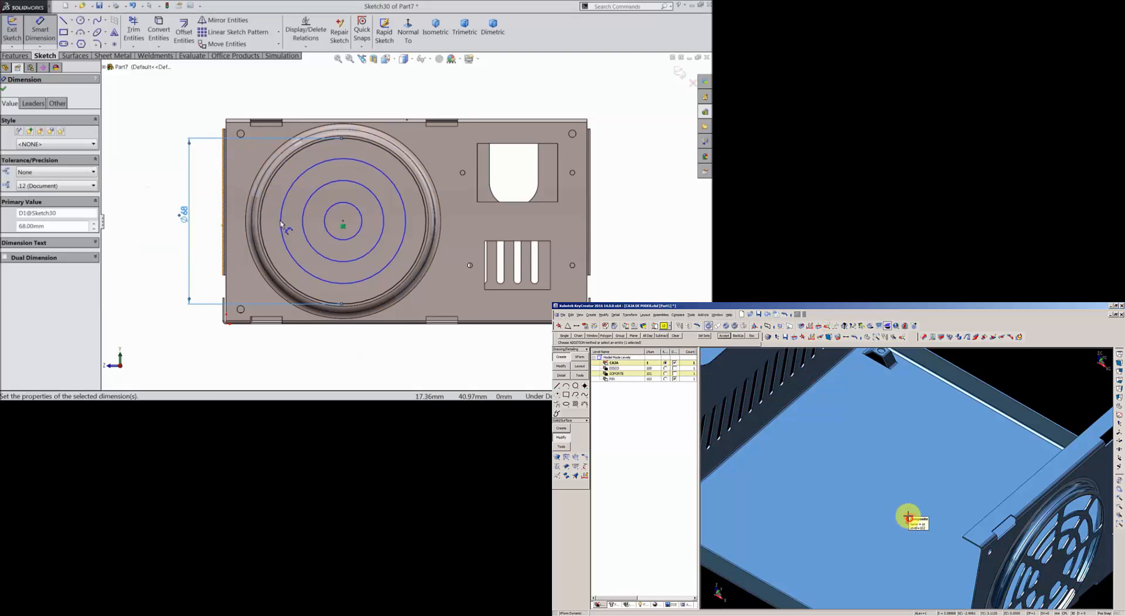
- Dimension the diameters of the second and third fan-grille circles from the outside as 52 mm and 36 mm
middle_click(897, 517)
click(281, 220)
click(218, 232)
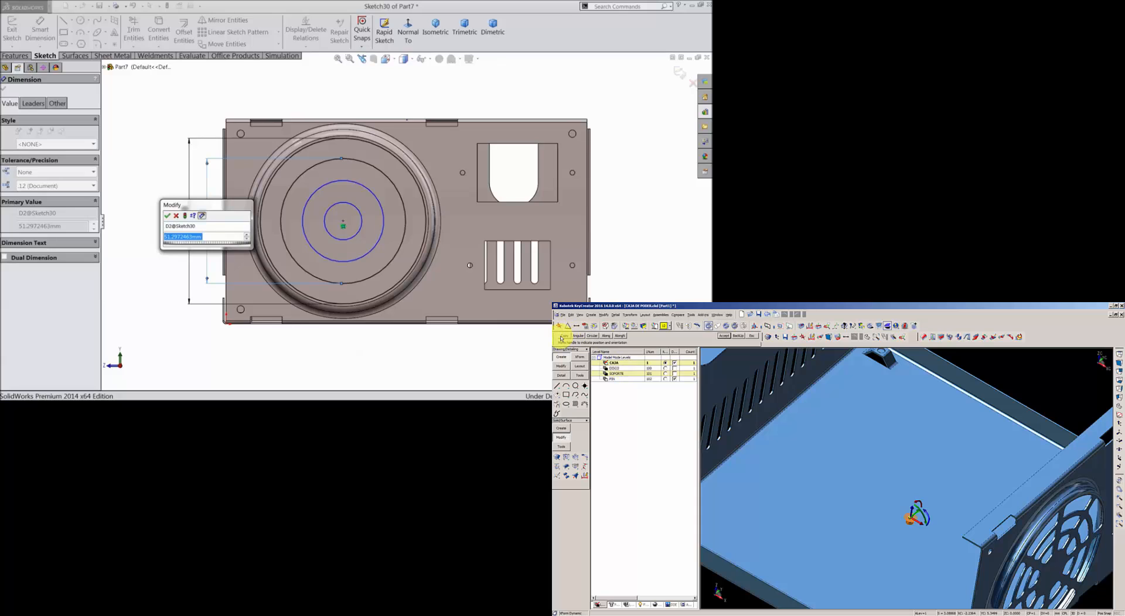
key(Return)
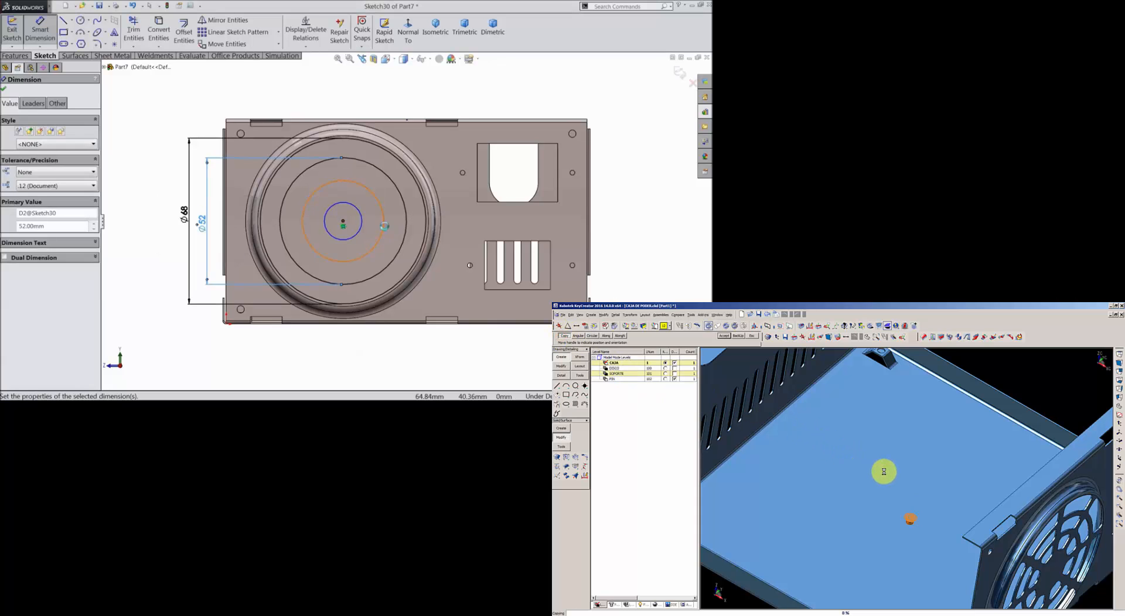
click(383, 229)
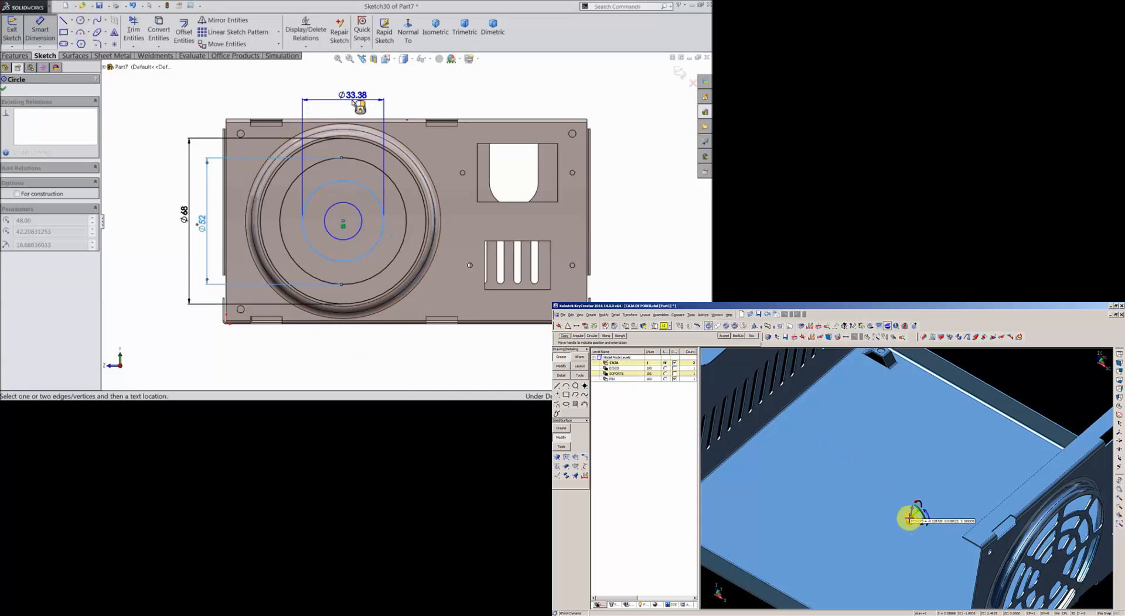
click(354, 104)
text(3)
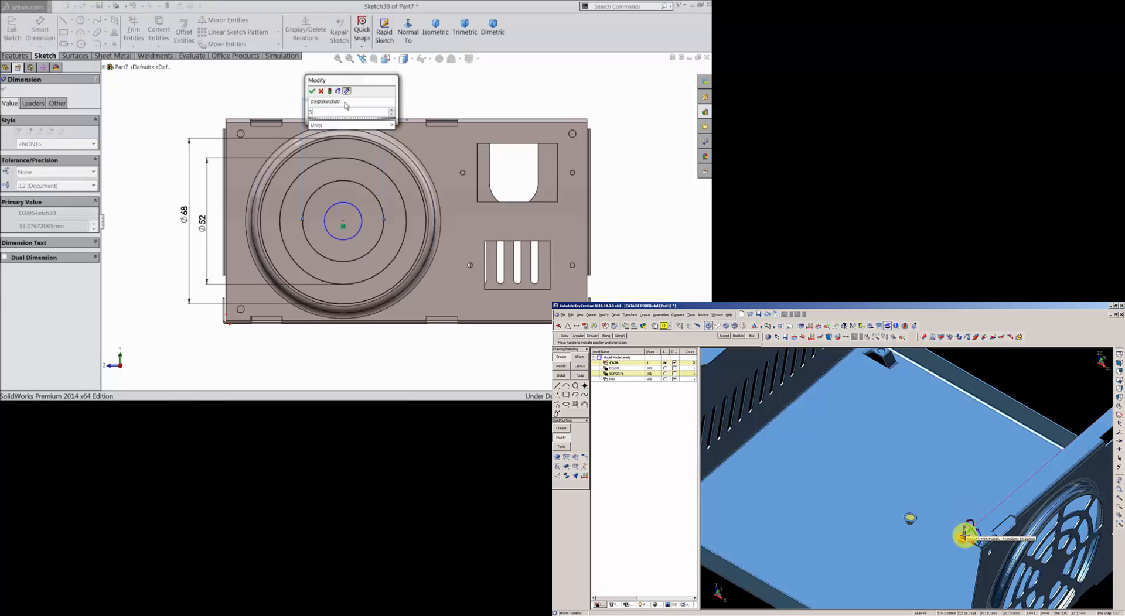
text(6)
key(Return)
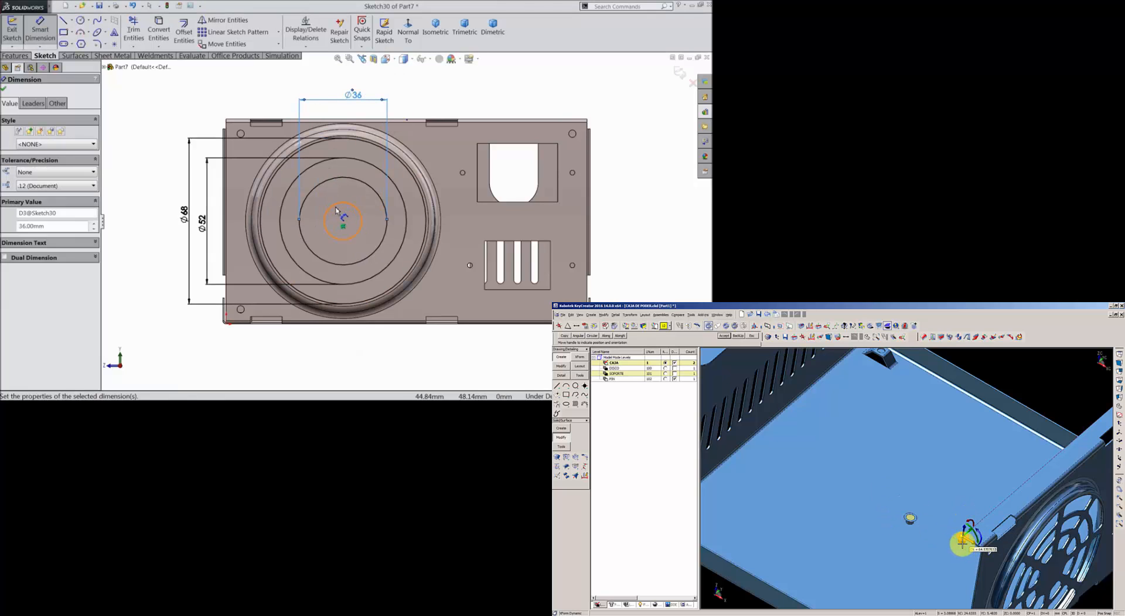
- Dimension the innermost fan-grille circle's diameter as 20 mm
click(336, 207)
click(351, 349)
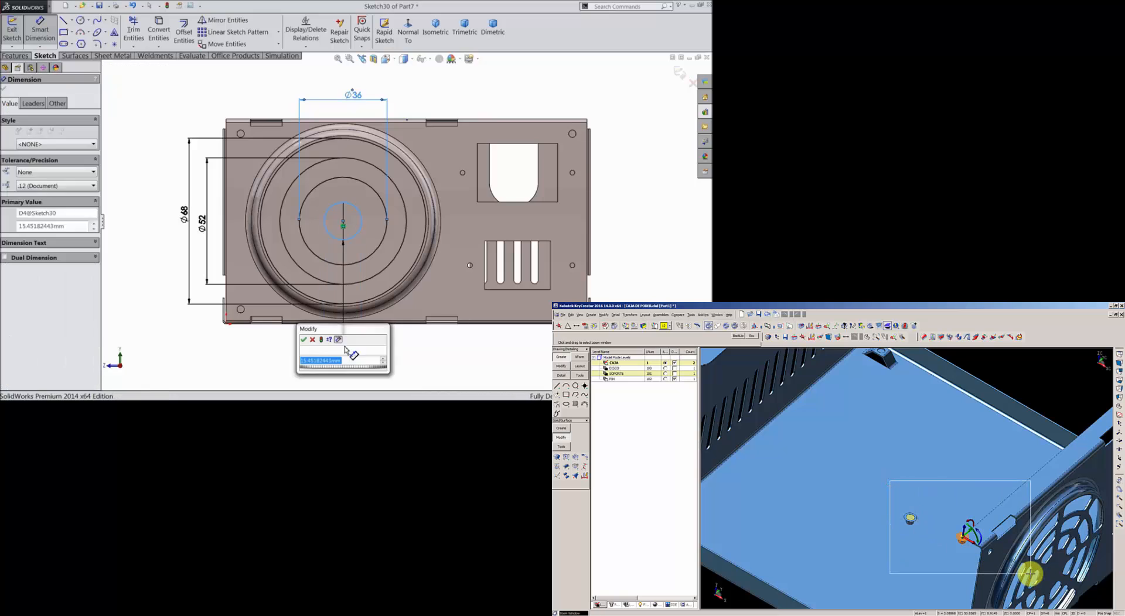
text(20)
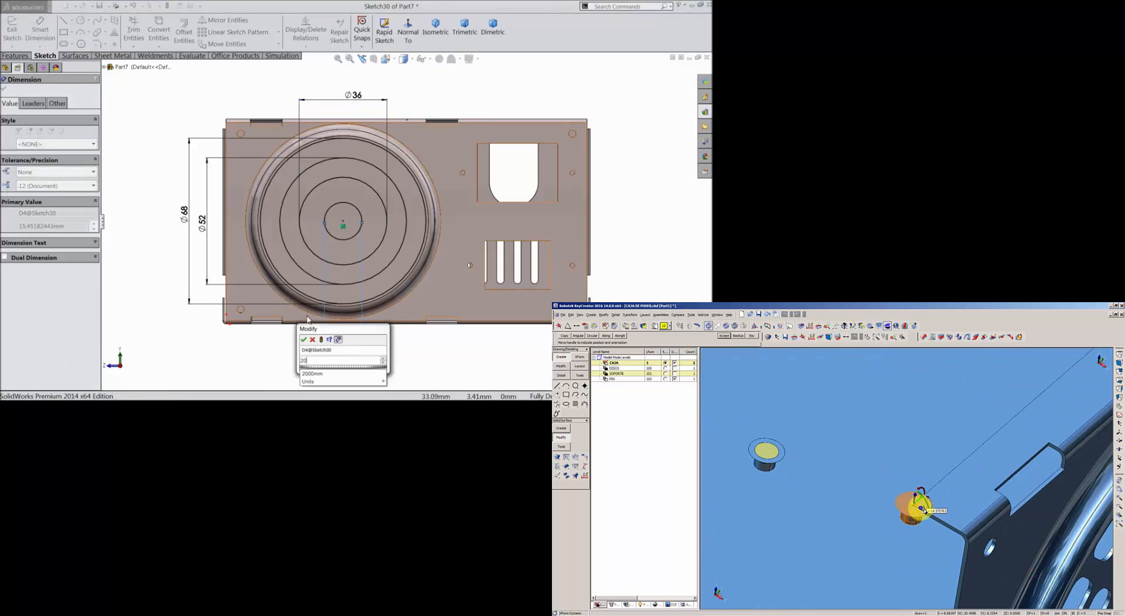
key(Return)
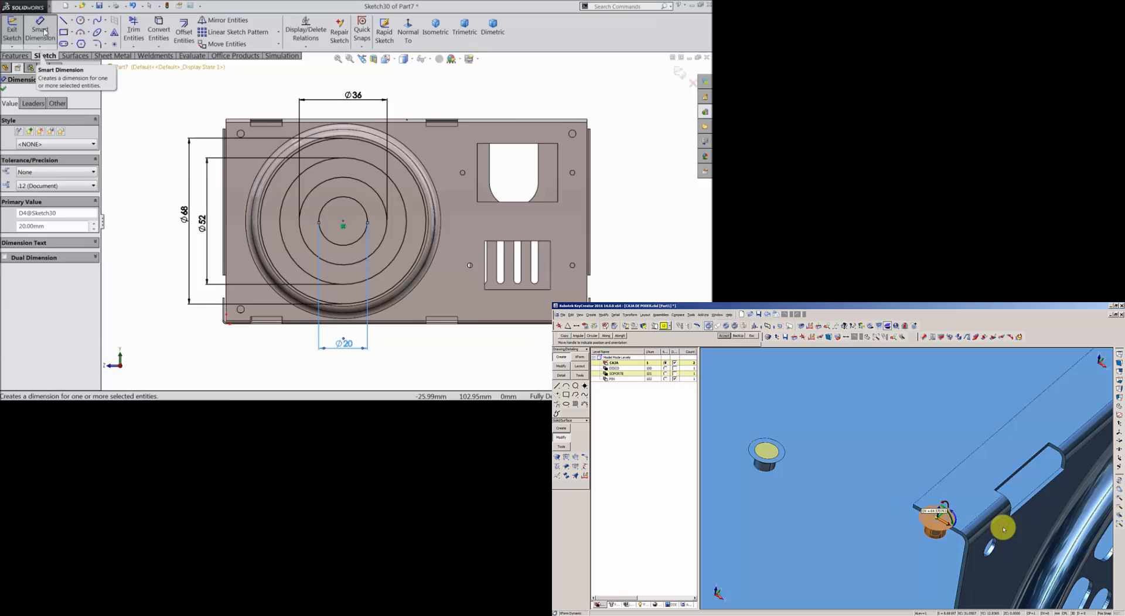
- Draw a vertical line through the common centre, spanning the full diameter of the outermost circle
click(64, 20)
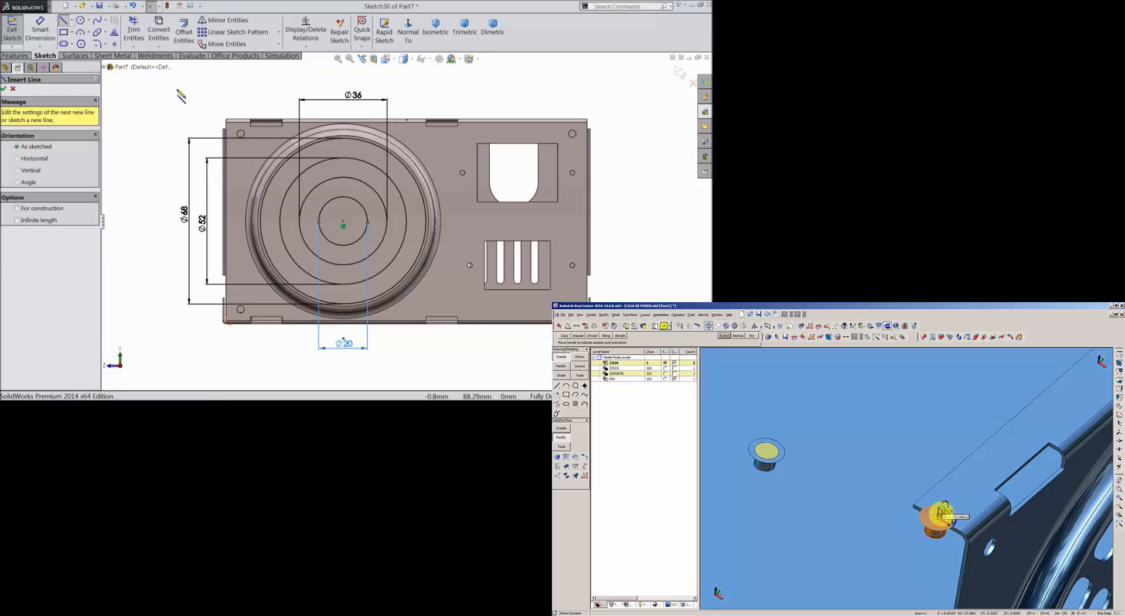
click(344, 139)
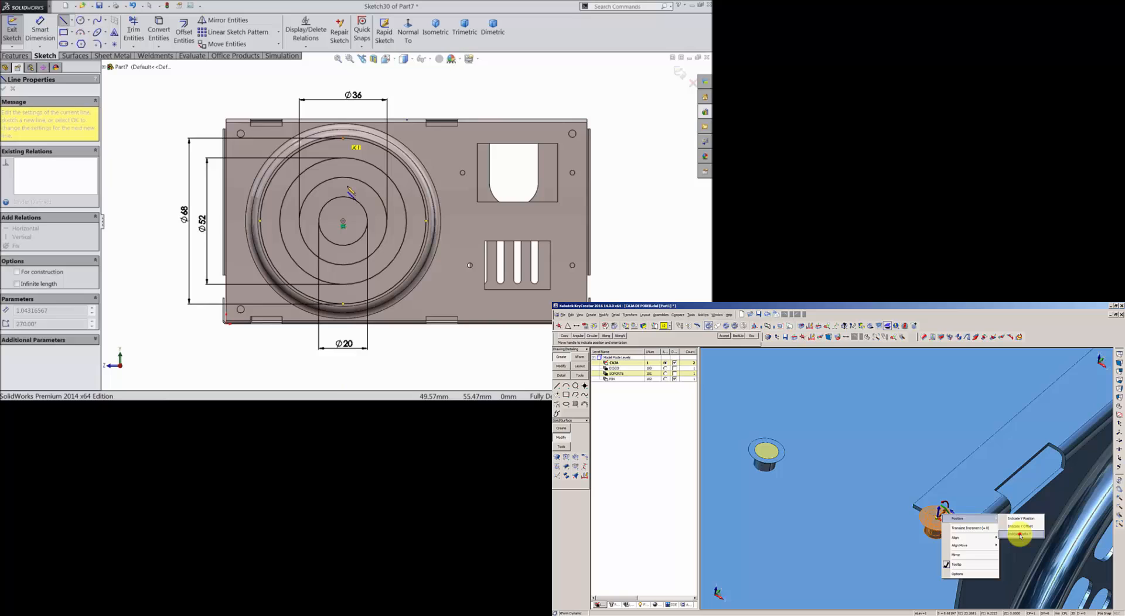
click(345, 304)
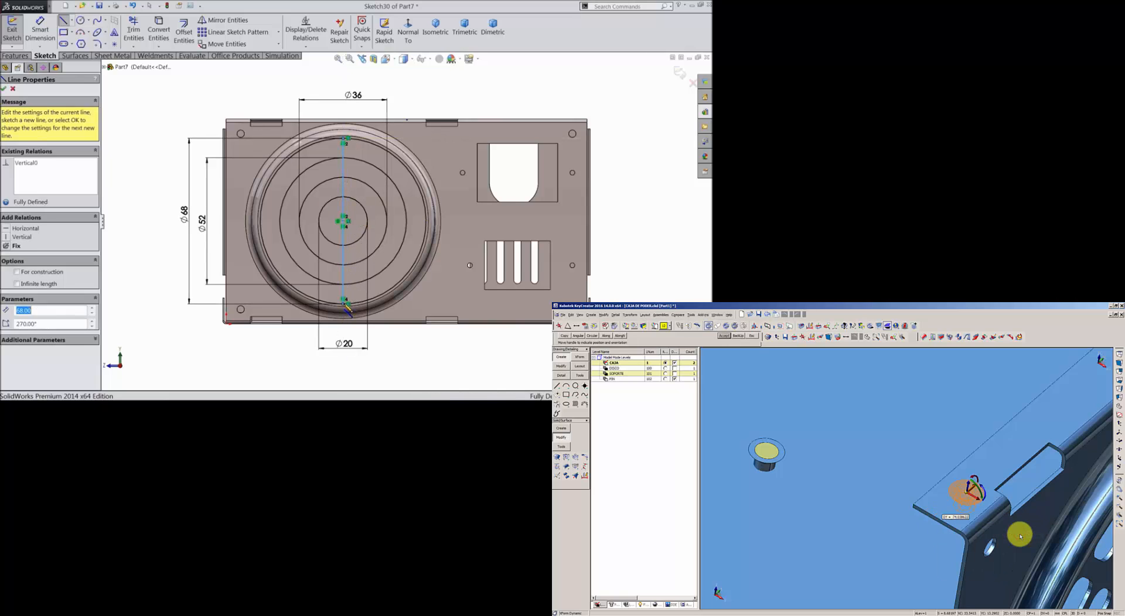
key(Escape)
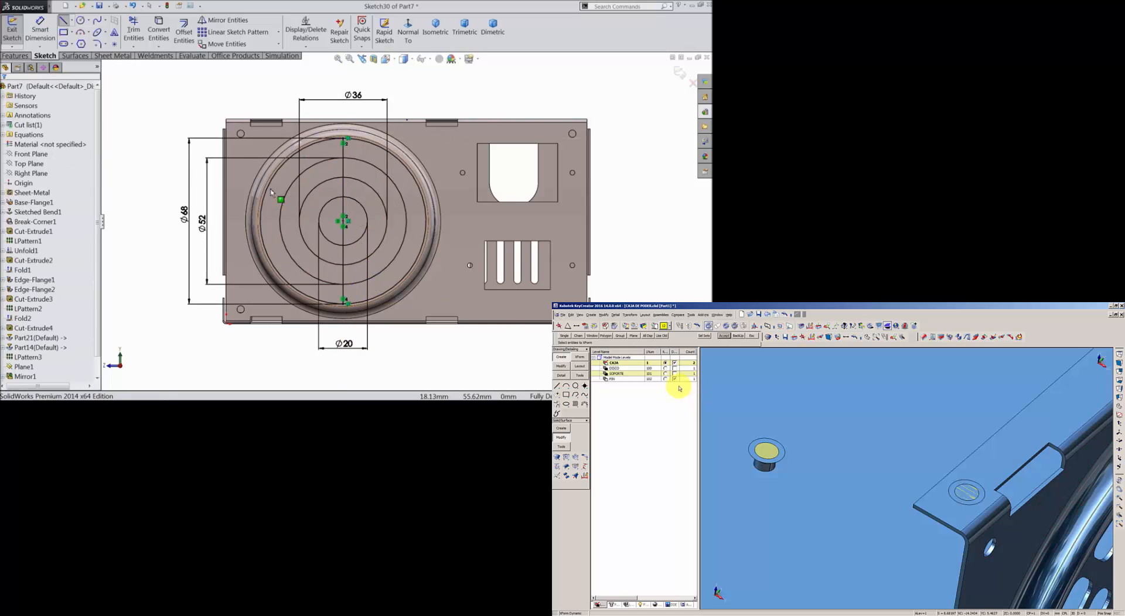
- Draw a horizontal line through the common centre, joining opposite quadrant points of the outermost circle
click(63, 21)
scroll(354, 220, down, 3)
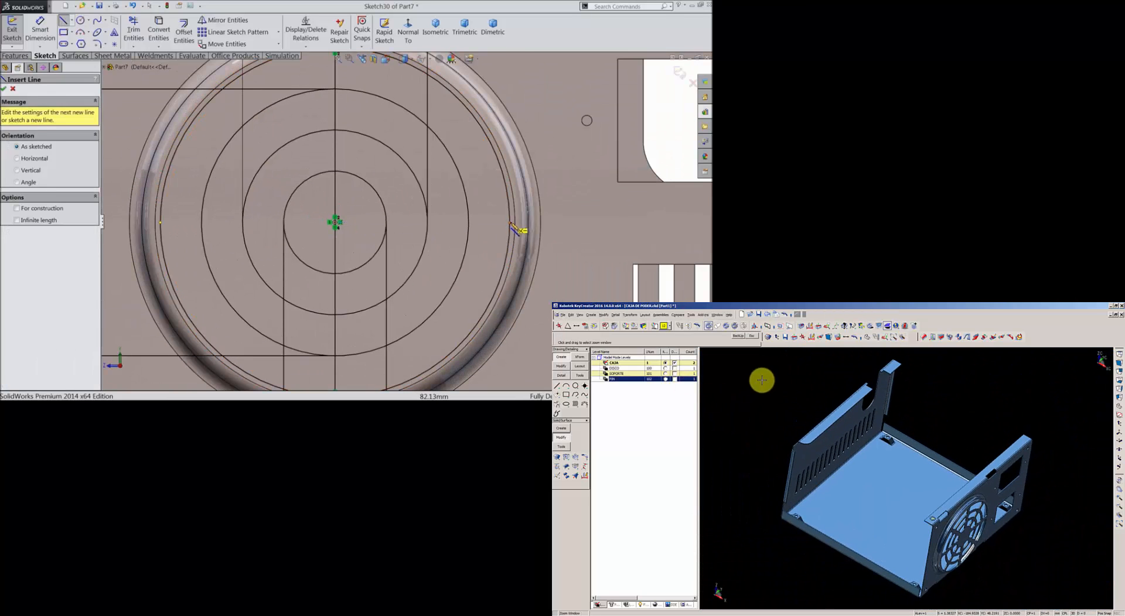
click(509, 222)
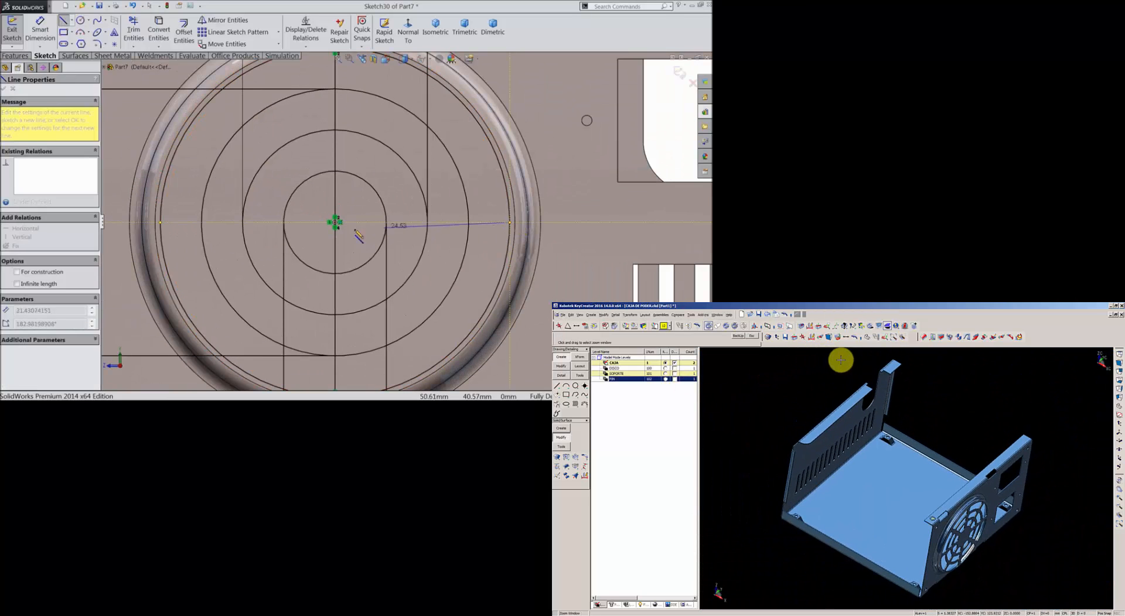
click(160, 222)
scroll(247, 221, up, 1)
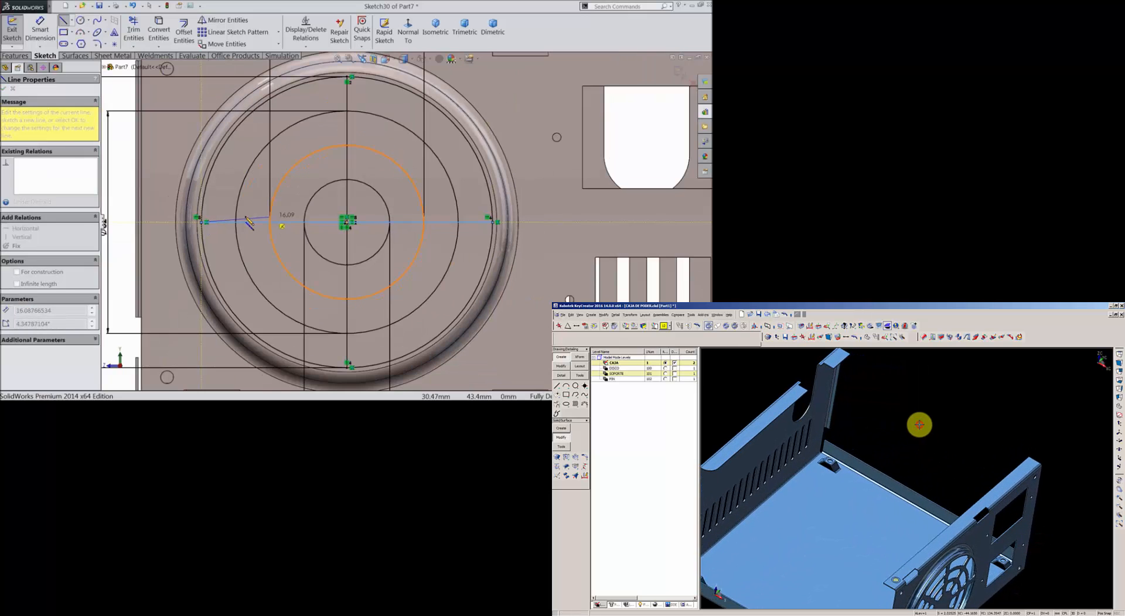
key(Escape)
click(678, 327)
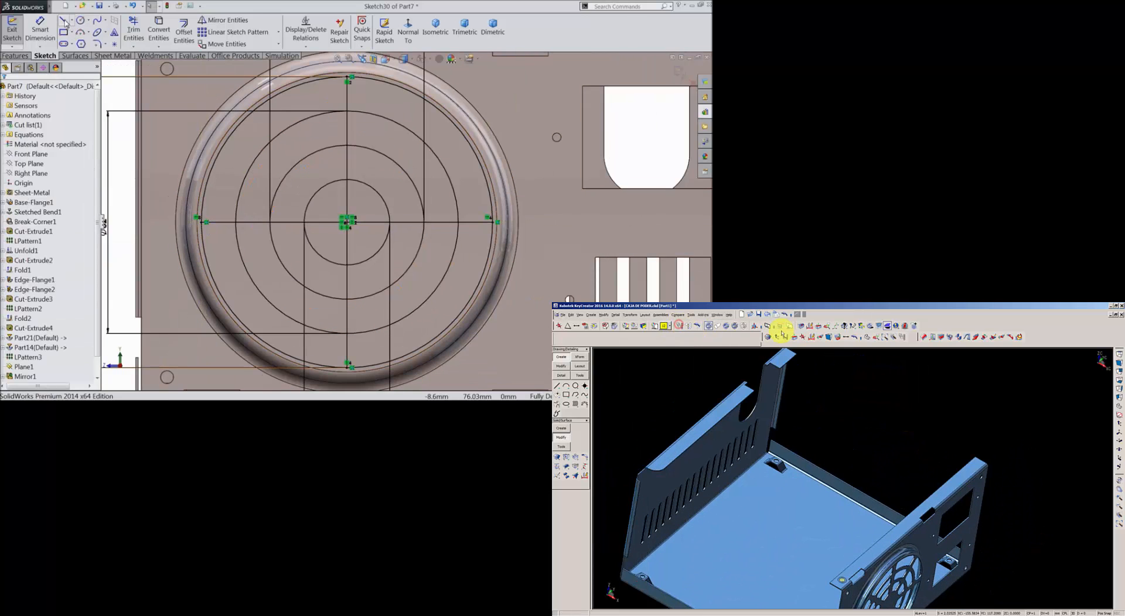
- Draw a diagonal line through the circles' centre, from the outermost circle's upper right to its lower left
click(63, 20)
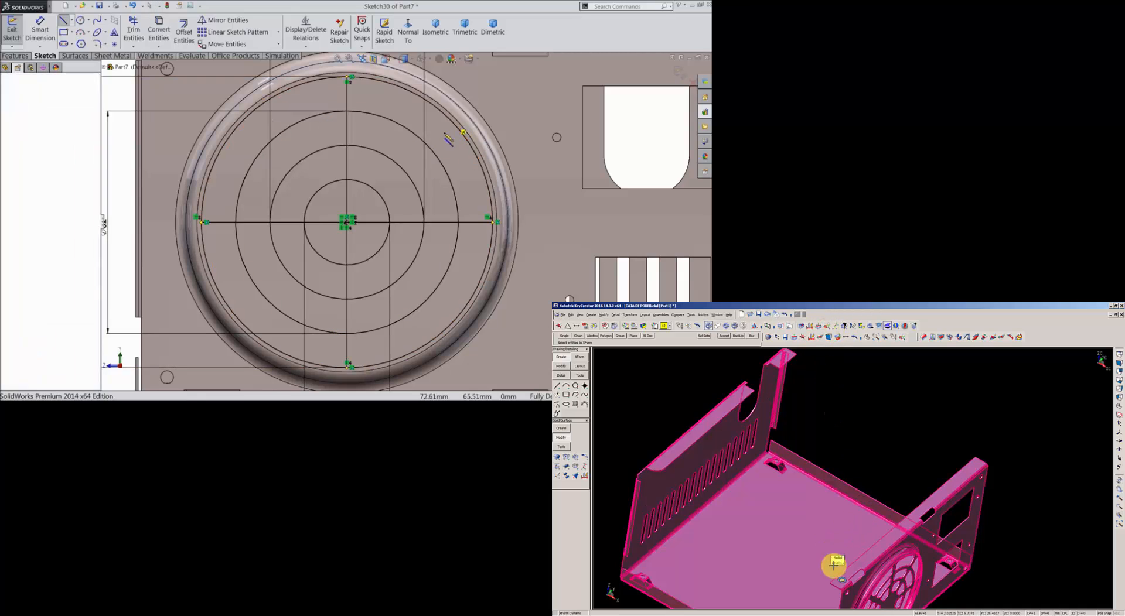
click(346, 221)
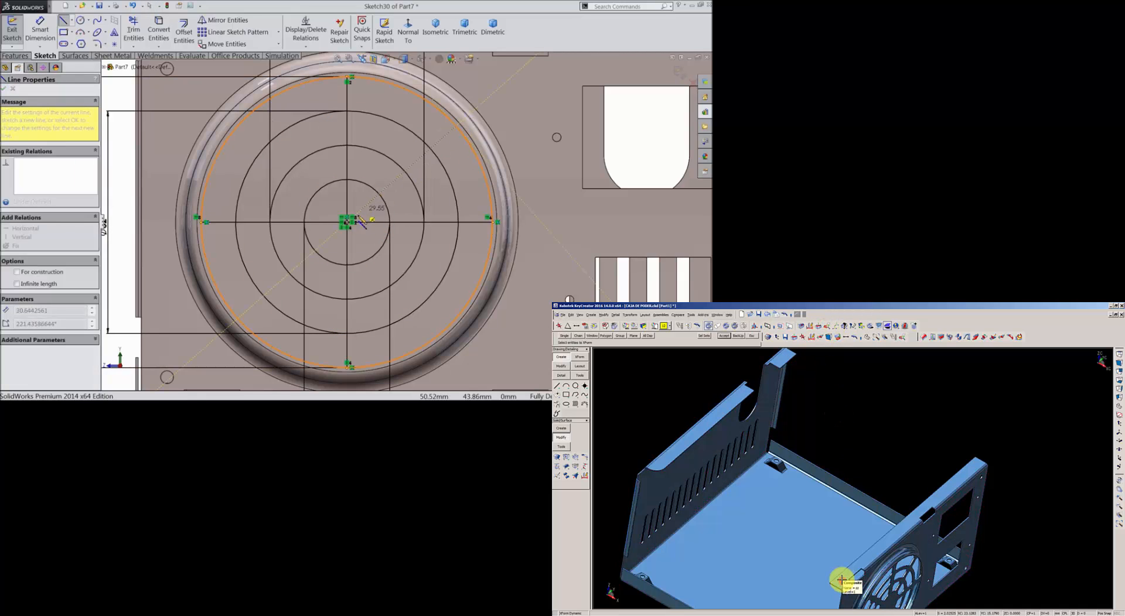
click(242, 323)
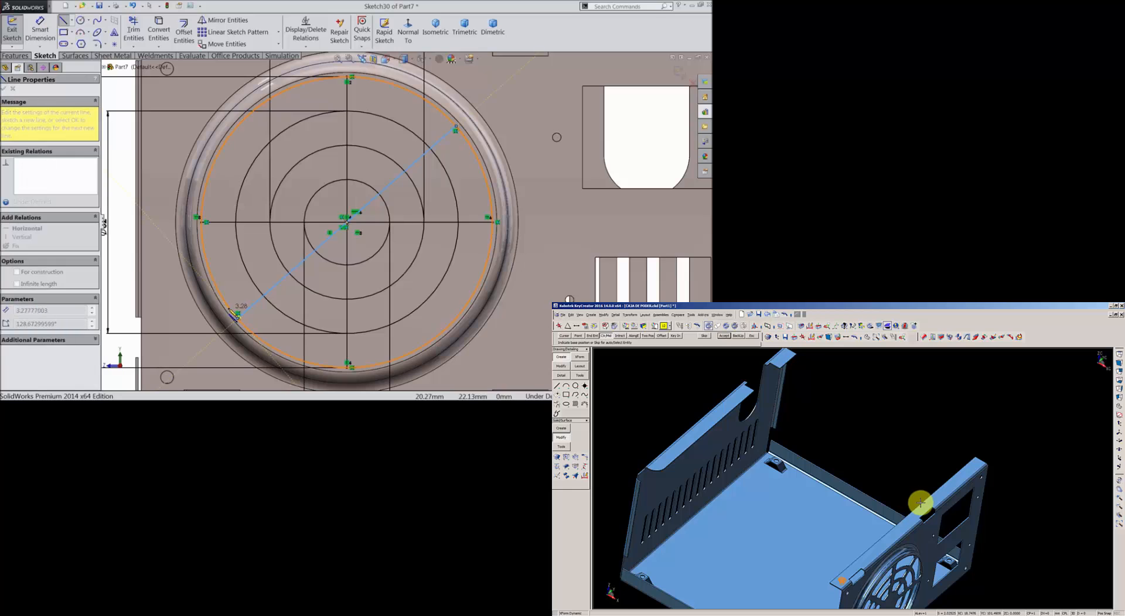
key(Escape)
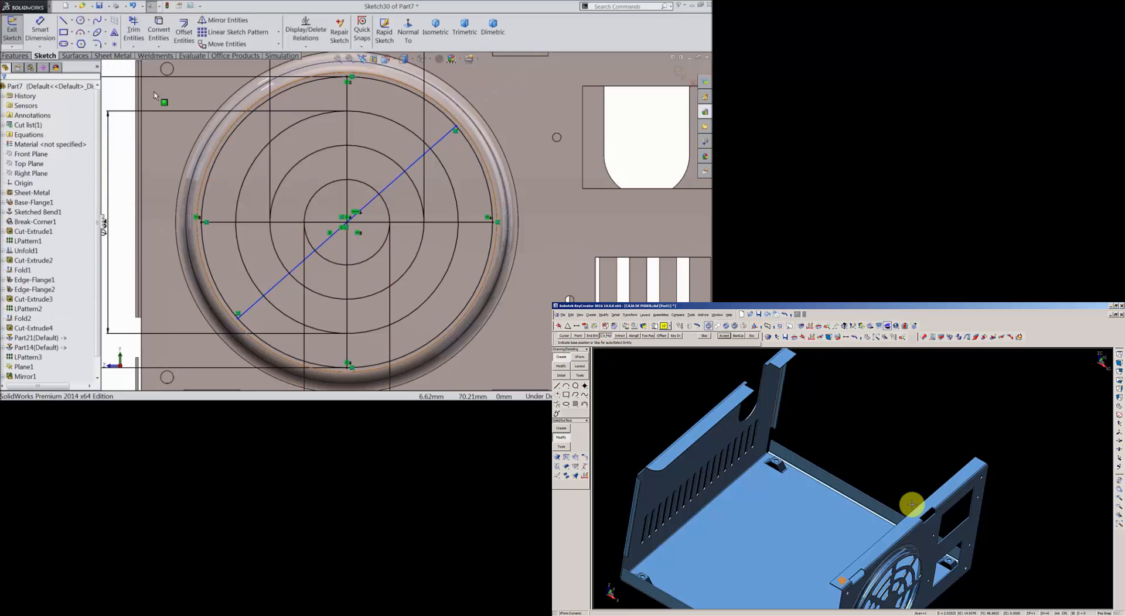
- Dimension the angle between the diagonal line and the horizontal line as 45 degrees
click(393, 184)
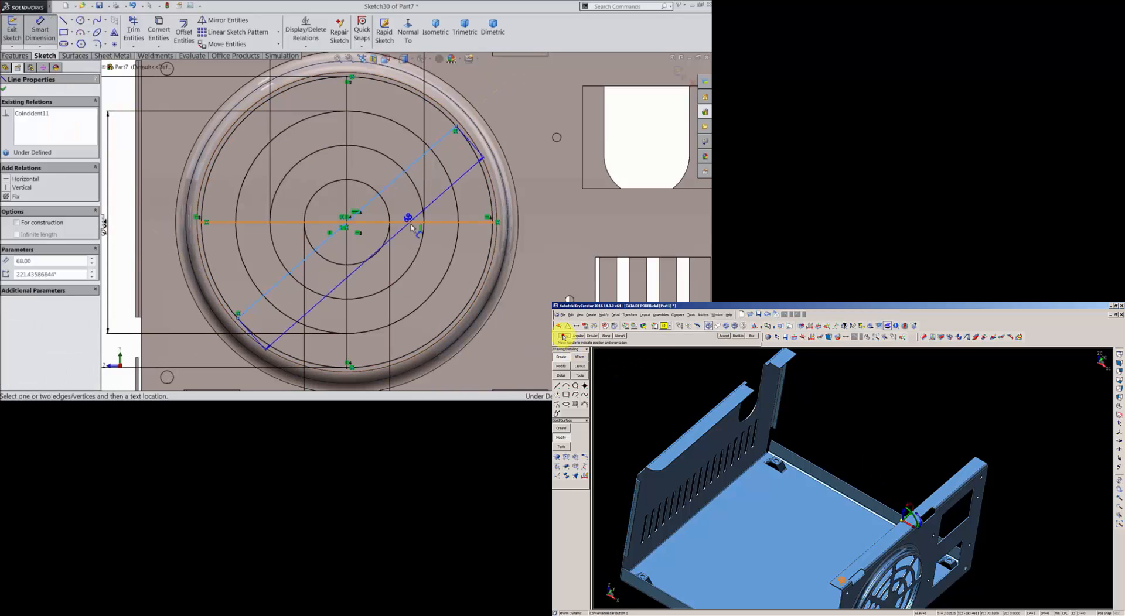
click(410, 222)
click(534, 174)
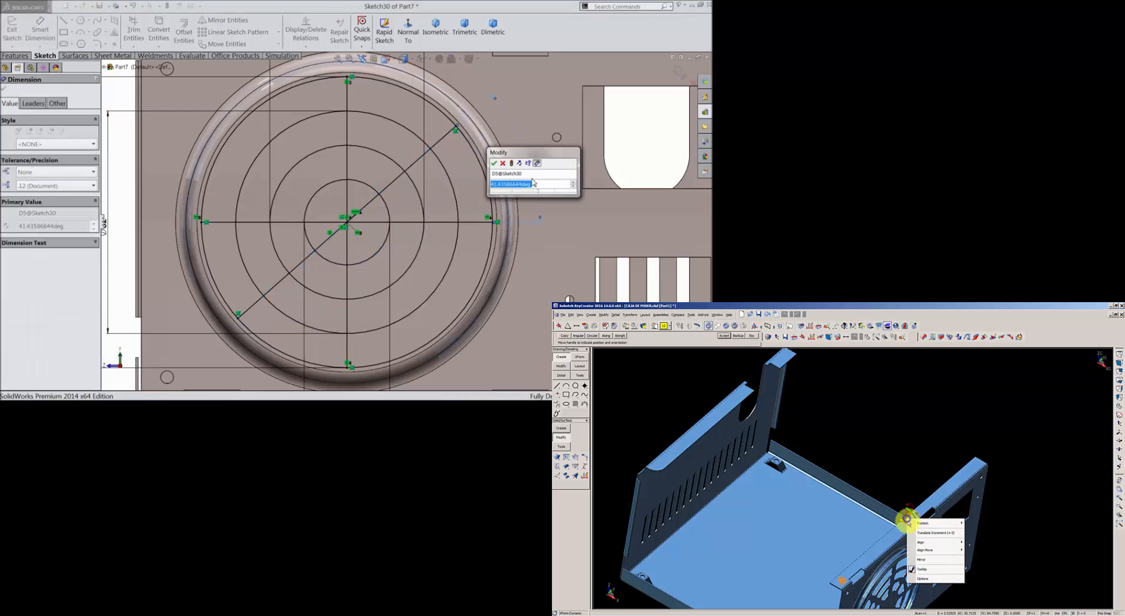
text(45)
click(496, 165)
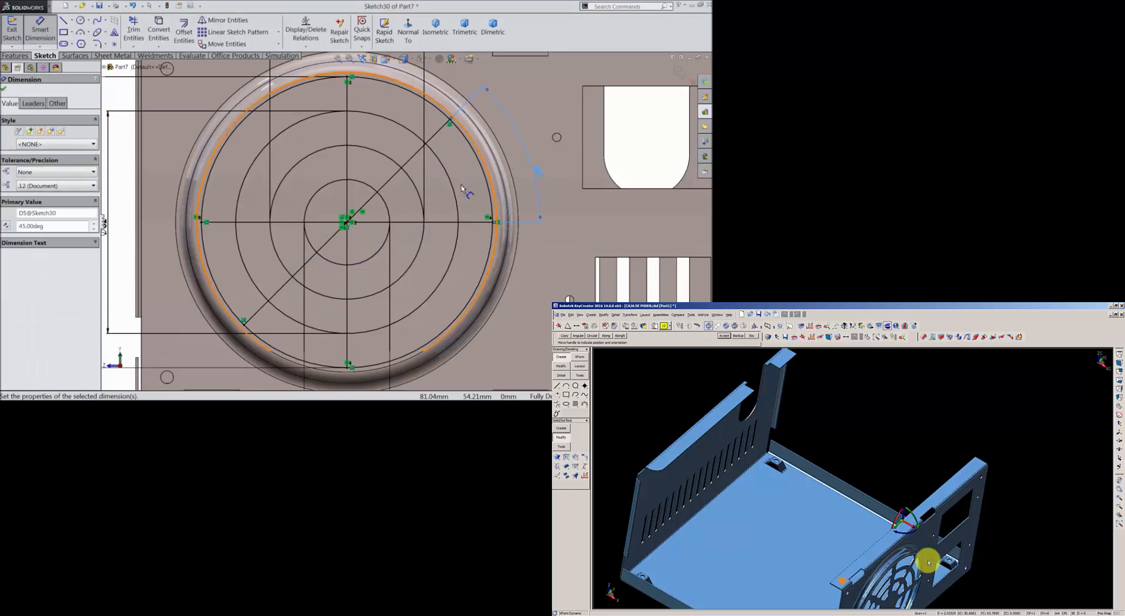
key(f)
scroll(382, 232, up, 2)
scroll(386, 225, down, 1)
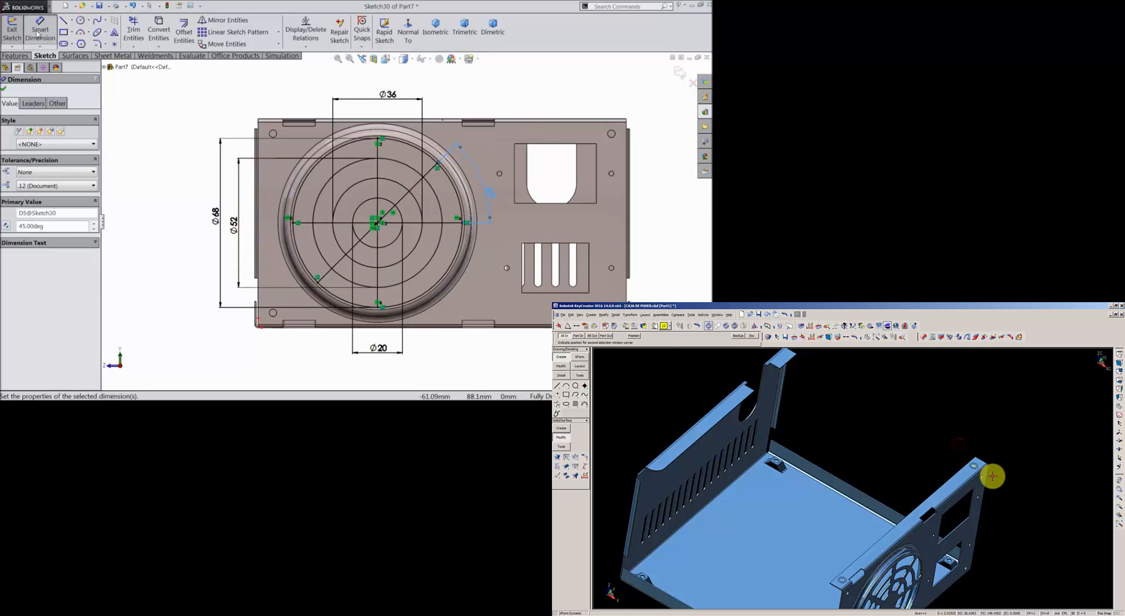
- Start a sheet-metal Vent feature from the grille sketch, with the outermost circle as its boundary
click(16, 55)
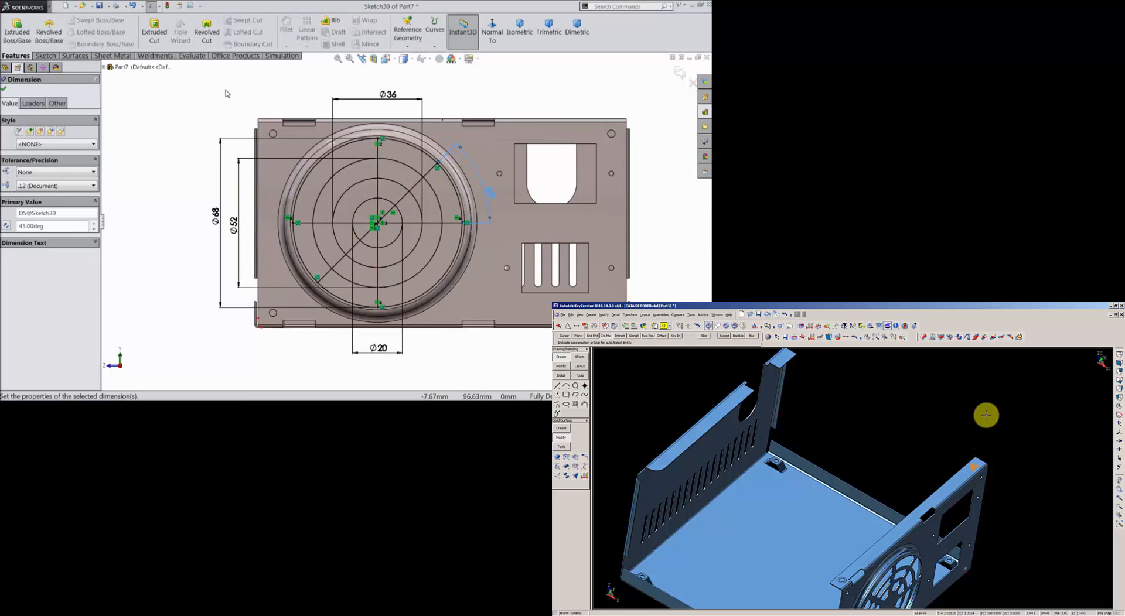
click(114, 57)
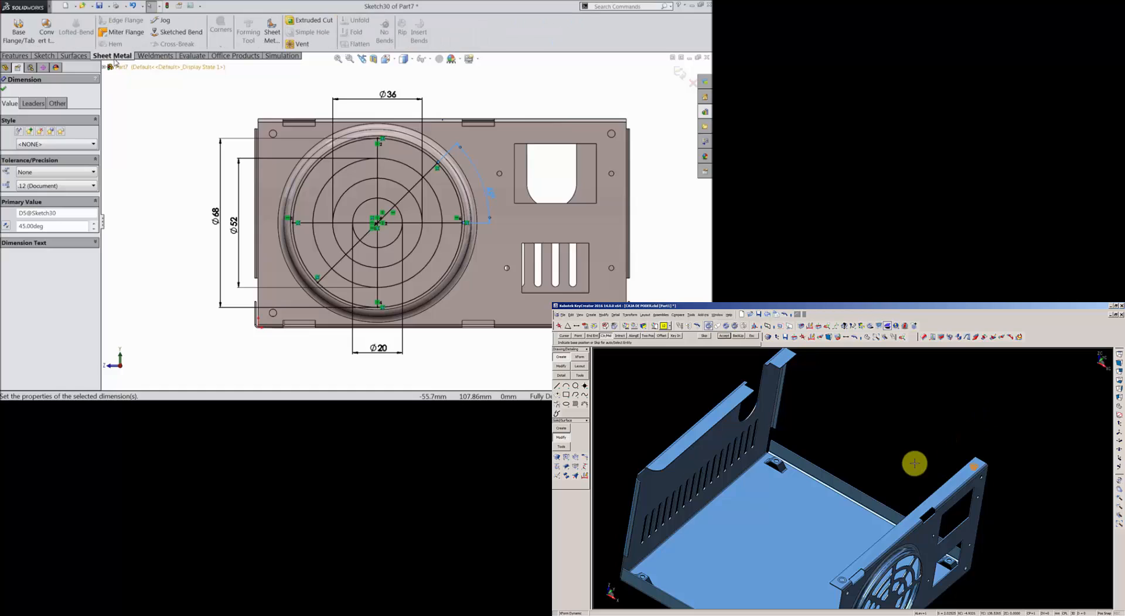
click(303, 45)
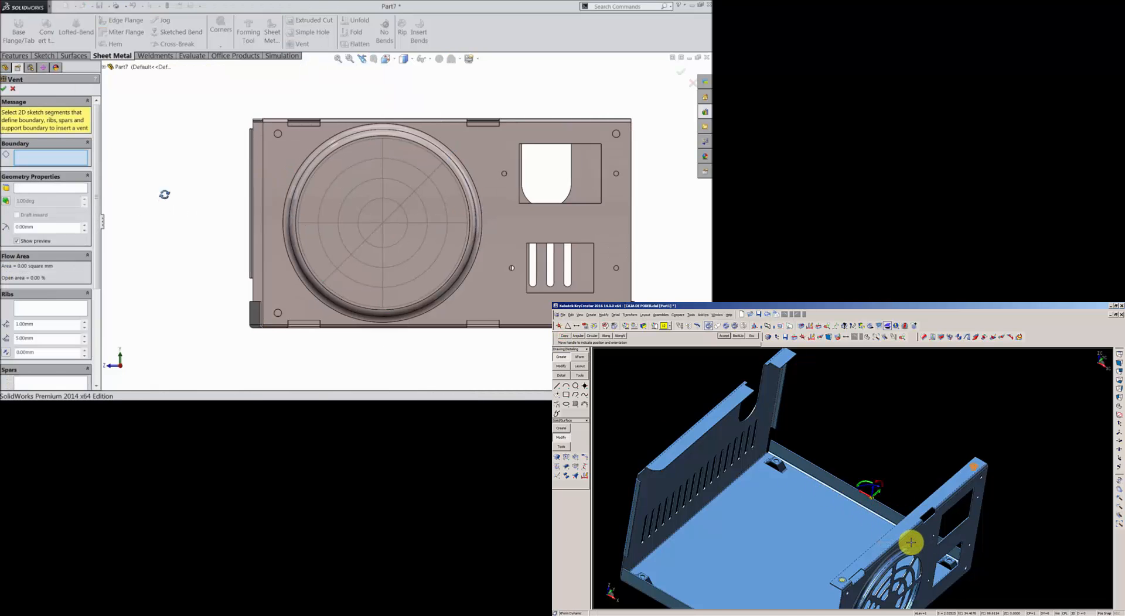
middle_drag(163, 194, 184, 222)
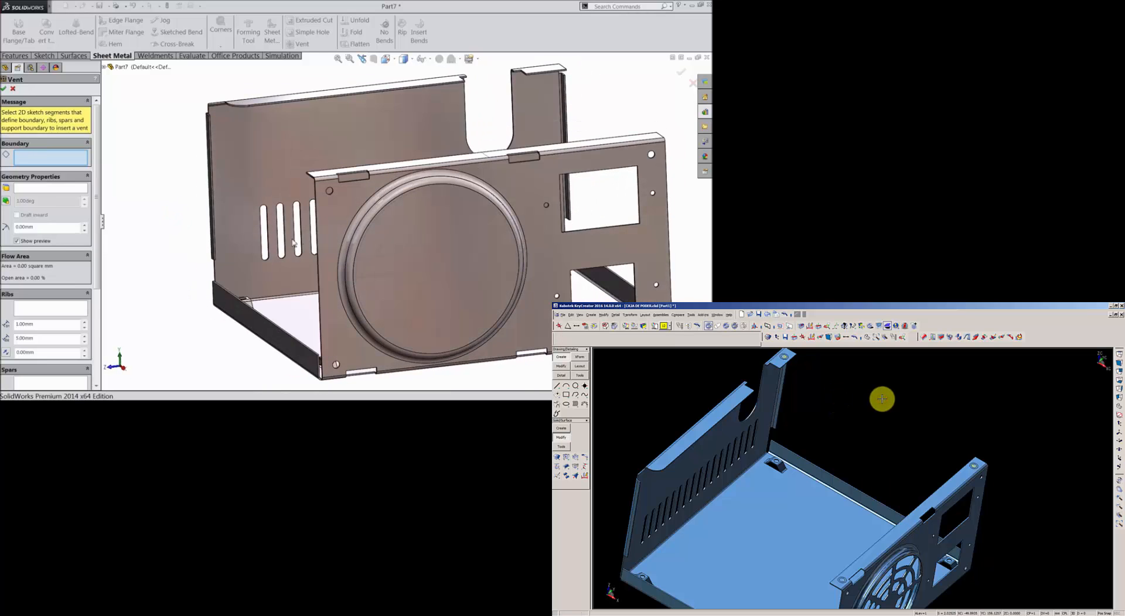
click(369, 233)
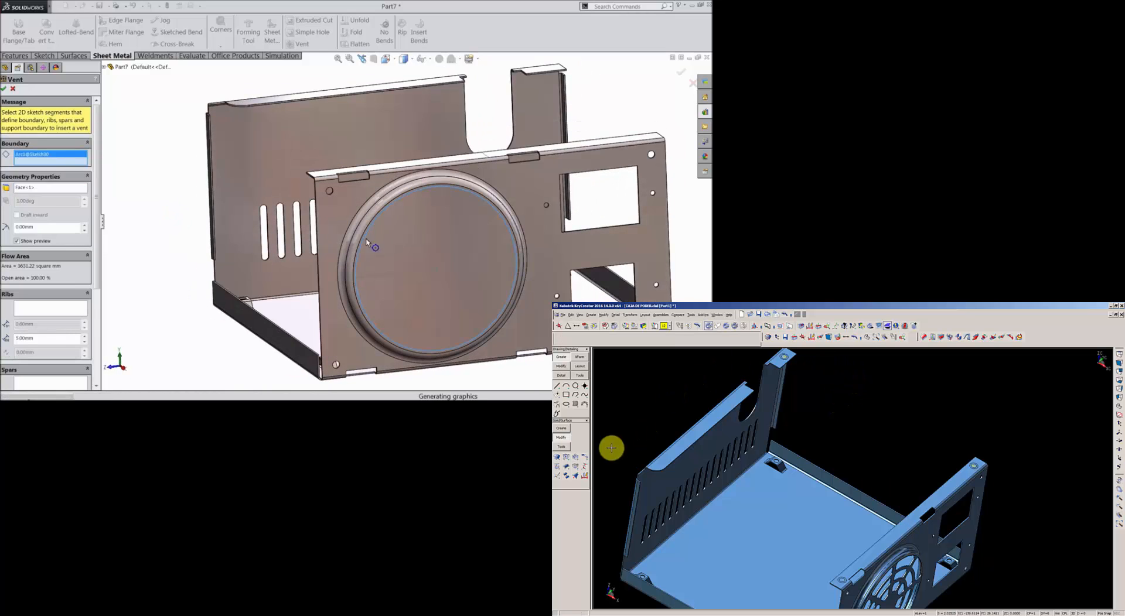
scroll(191, 239, up, 2)
middle_drag(190, 236, 215, 236)
- Set the vent's fillet radius to 2 mm in SolidWorks, and subtract the three solids on the top flanges from the case in KeyCreator
click(558, 458)
click(739, 410)
scroll(491, 259, down, 3)
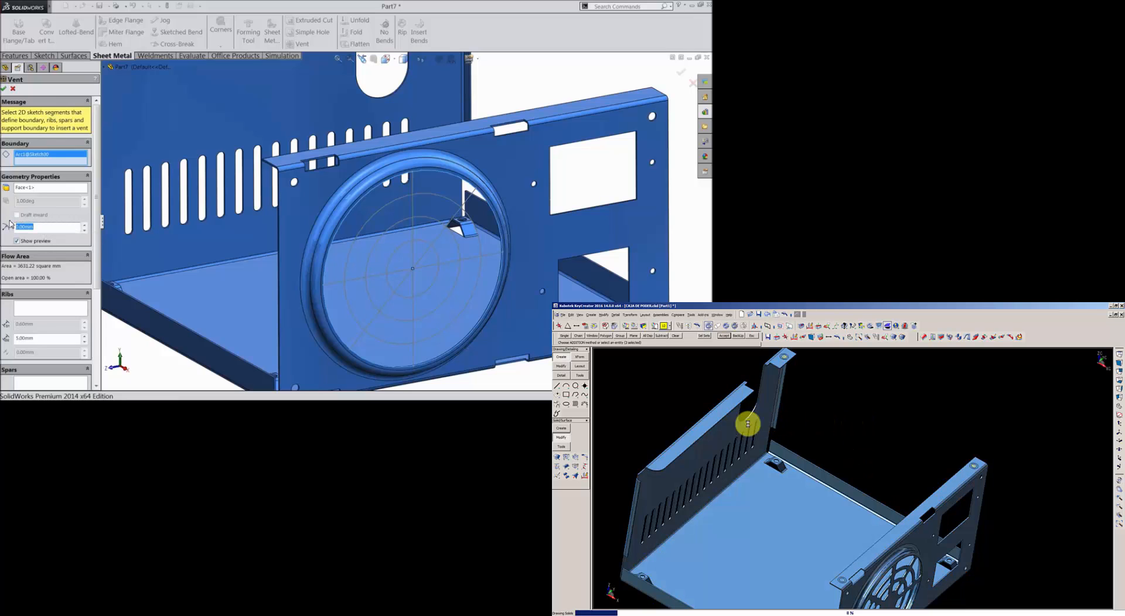
click(560, 468)
click(662, 457)
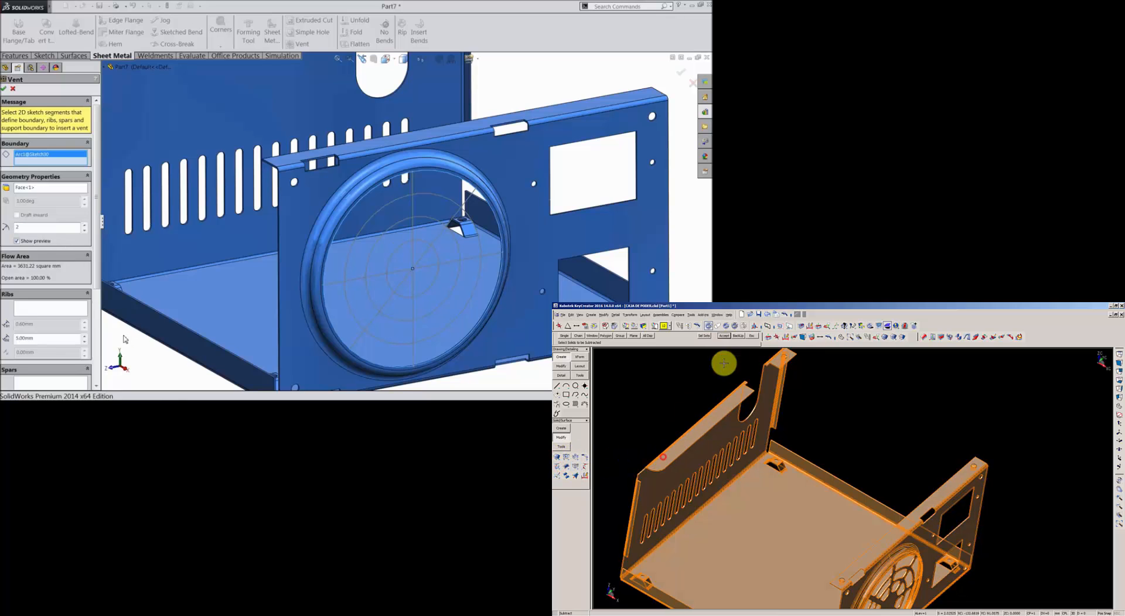
click(782, 357)
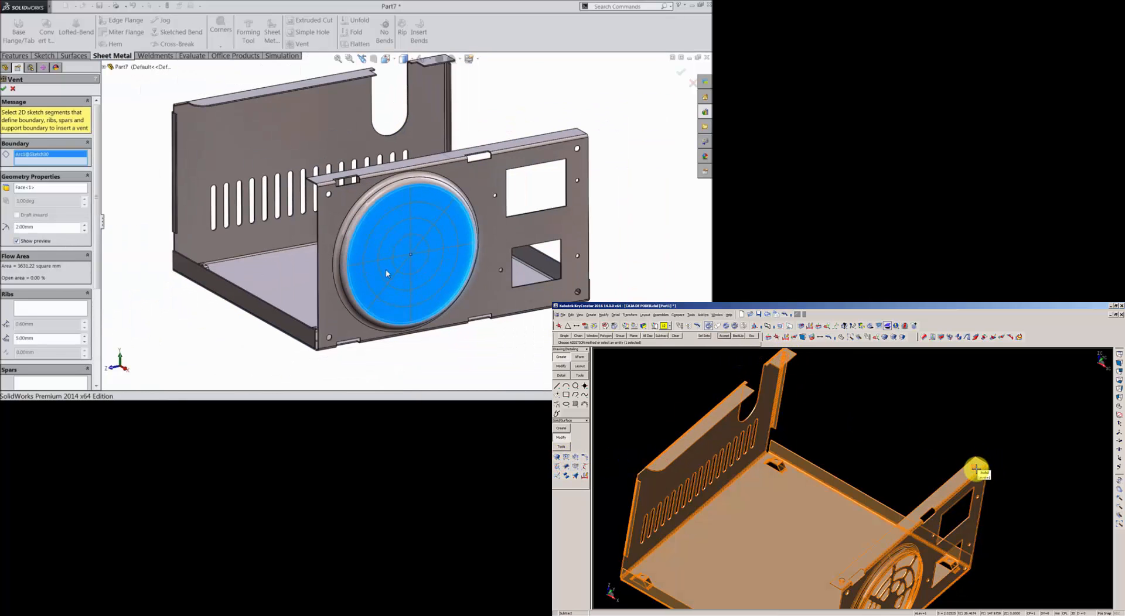
click(975, 469)
mouse_move(387, 273)
middle_down()
mouse_move(403, 278)
mouse_move(384, 275)
middle_up()
click(841, 579)
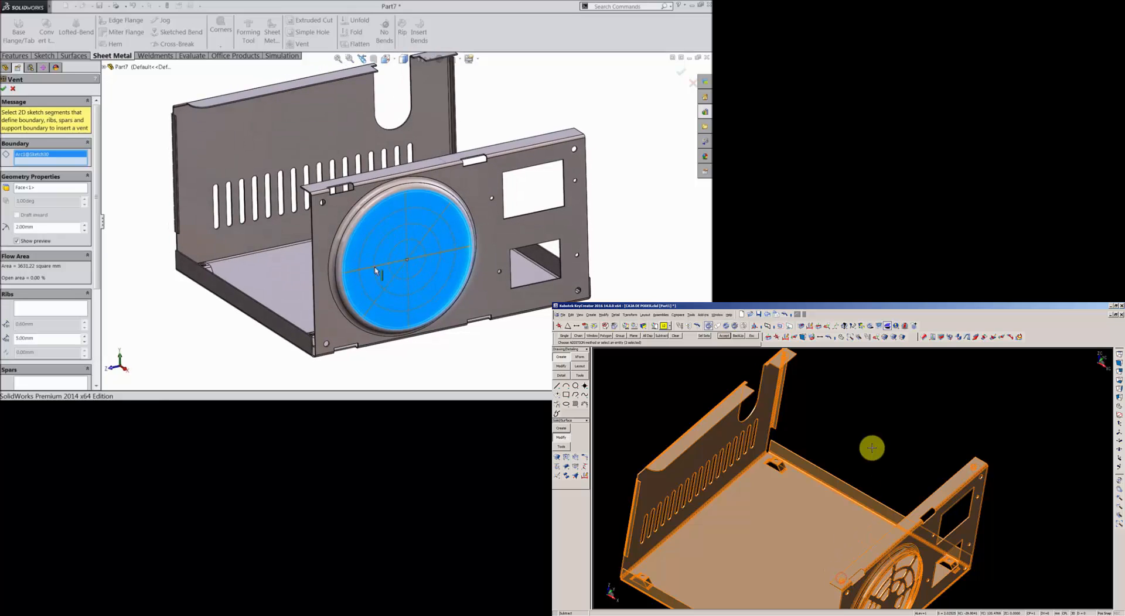
key(Return)
click(25, 311)
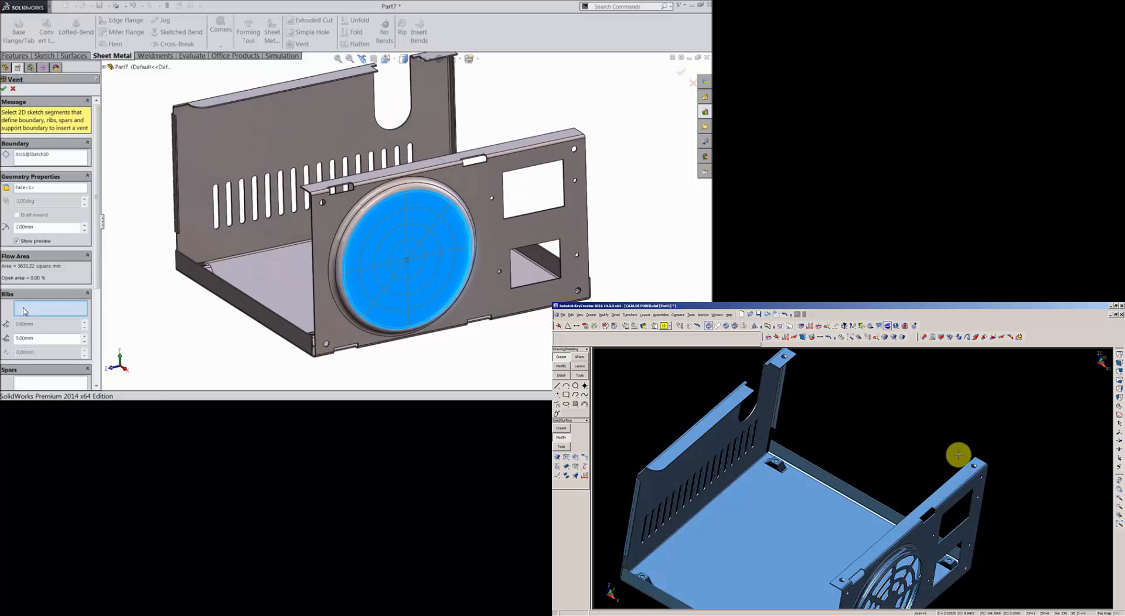
click(986, 479)
click(370, 274)
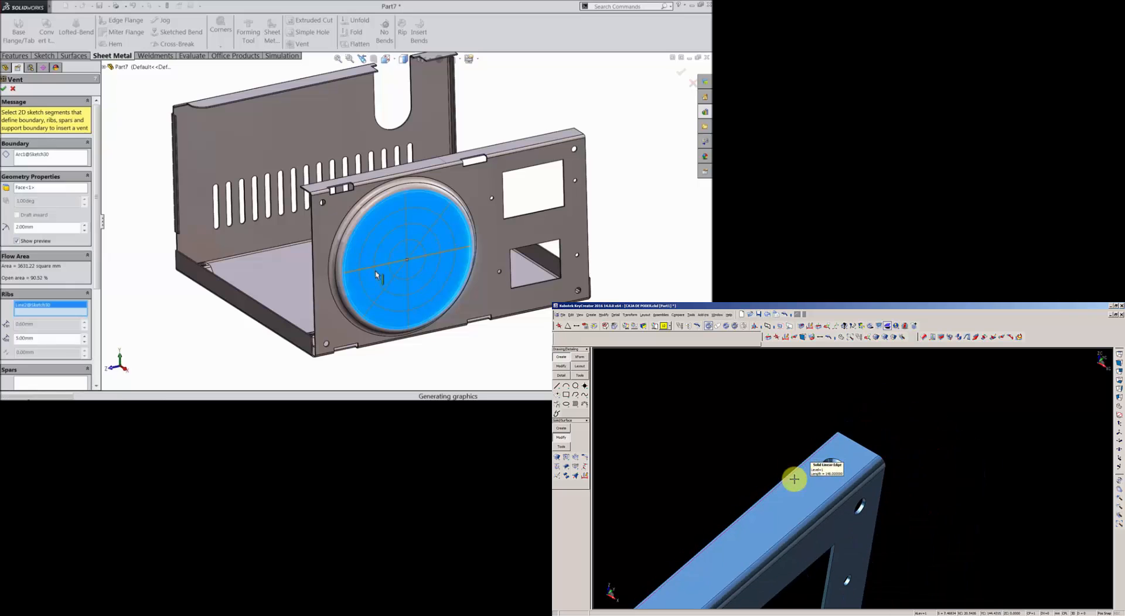
mouse_move(829, 485)
middle_down()
mouse_move(932, 451)
mouse_move(880, 450)
mouse_move(860, 462)
middle_up()
click(407, 236)
click(427, 239)
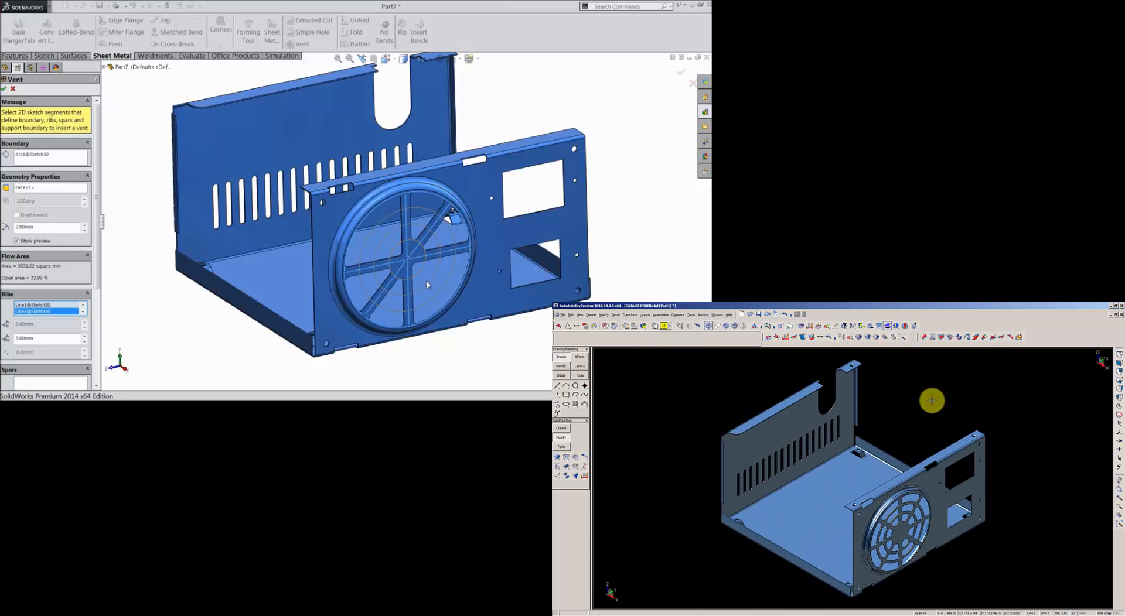
click(678, 331)
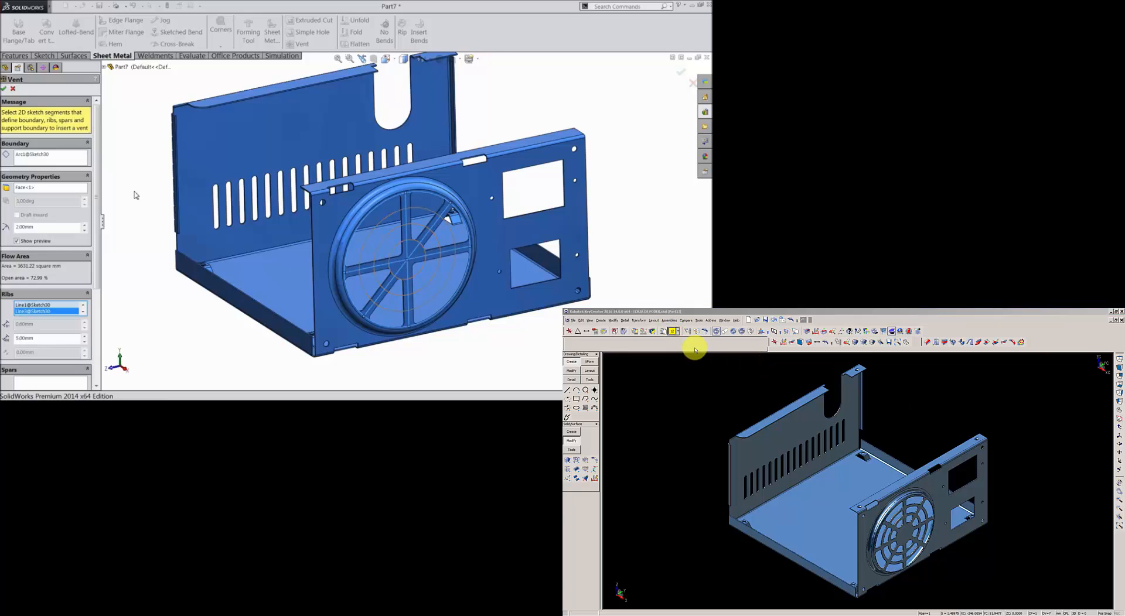
click(13, 90)
click(729, 349)
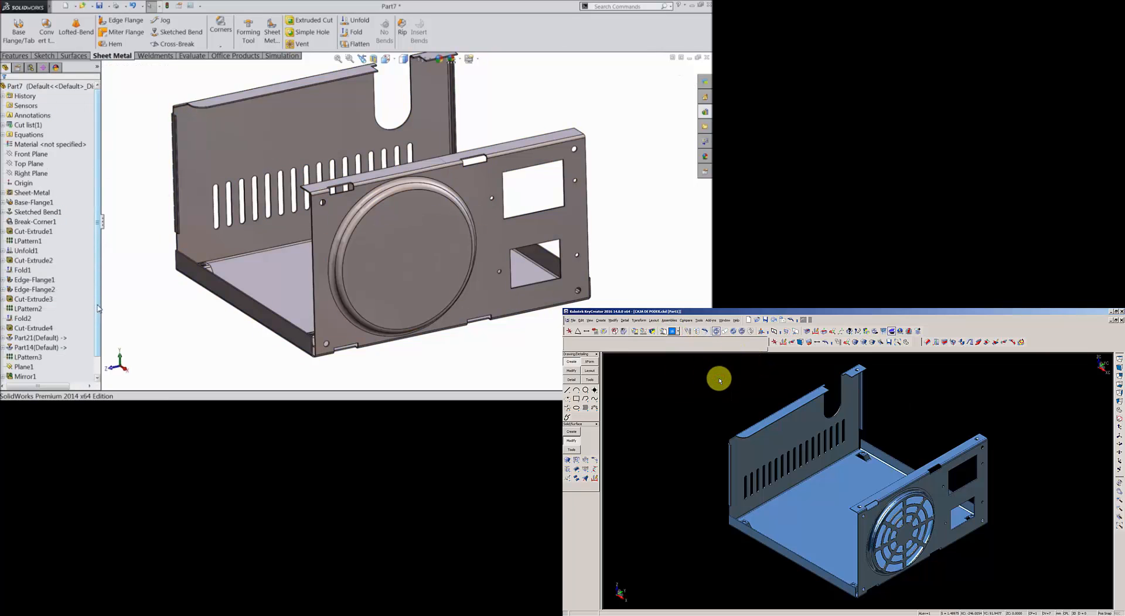
- Reopen the grille sketch for editing in SolidWorks, and create a part reference from the PCB design file in KeyCreator
scroll(97, 309, down, 1)
click(26, 366)
click(669, 320)
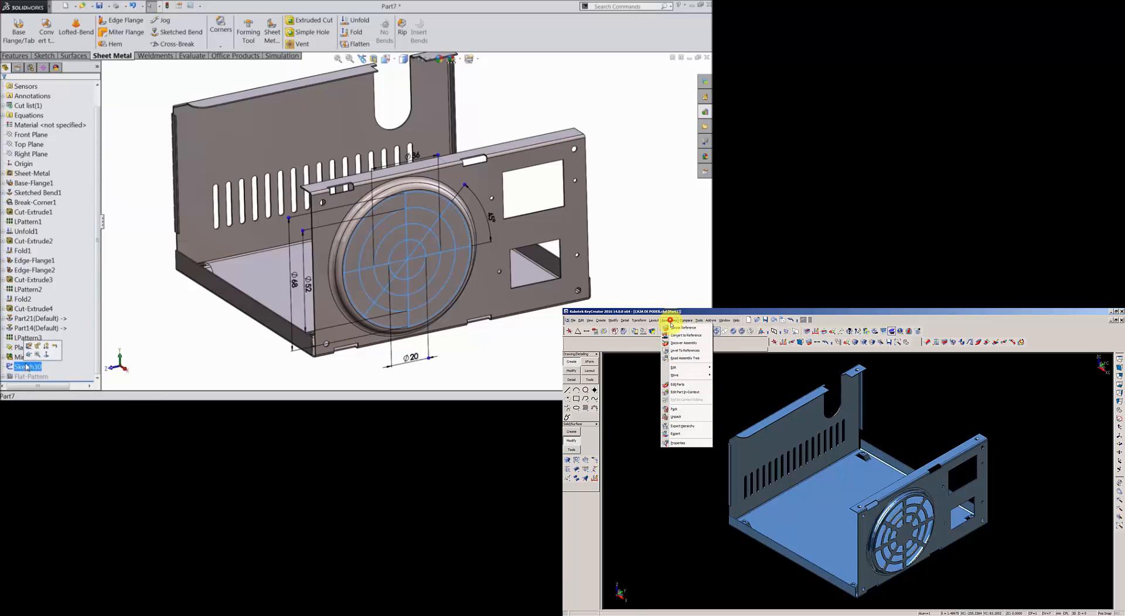
click(691, 358)
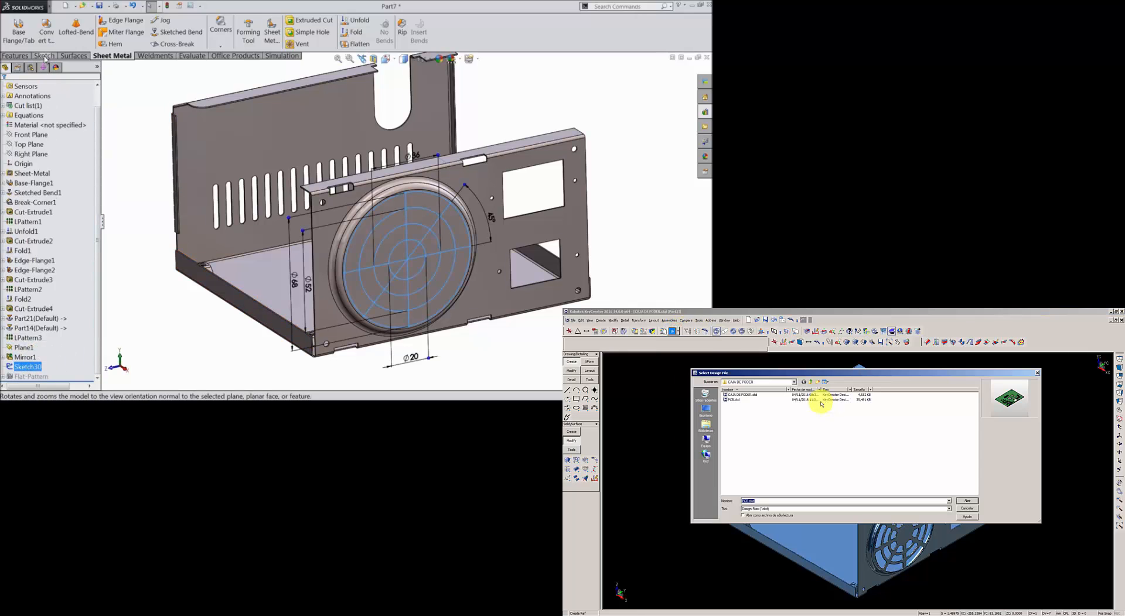
click(733, 401)
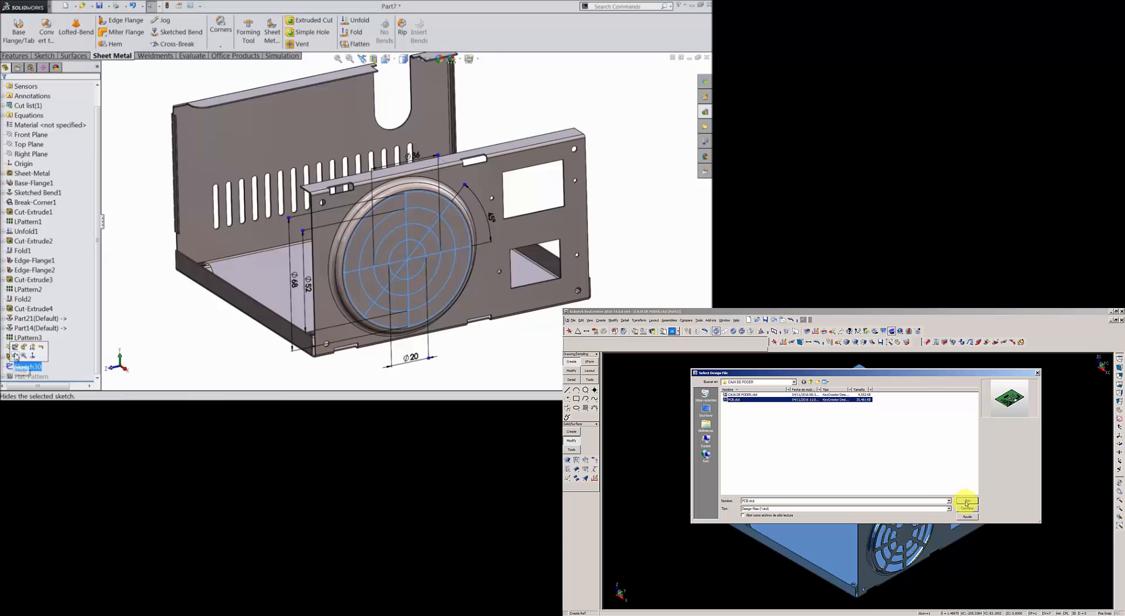
click(18, 351)
click(967, 501)
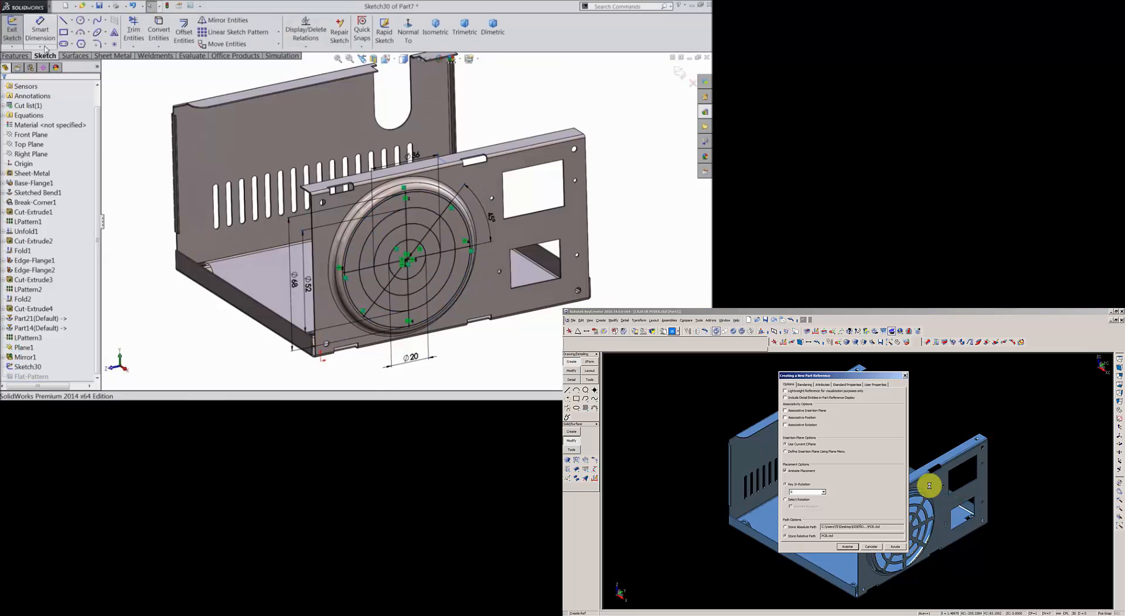
click(66, 24)
click(846, 548)
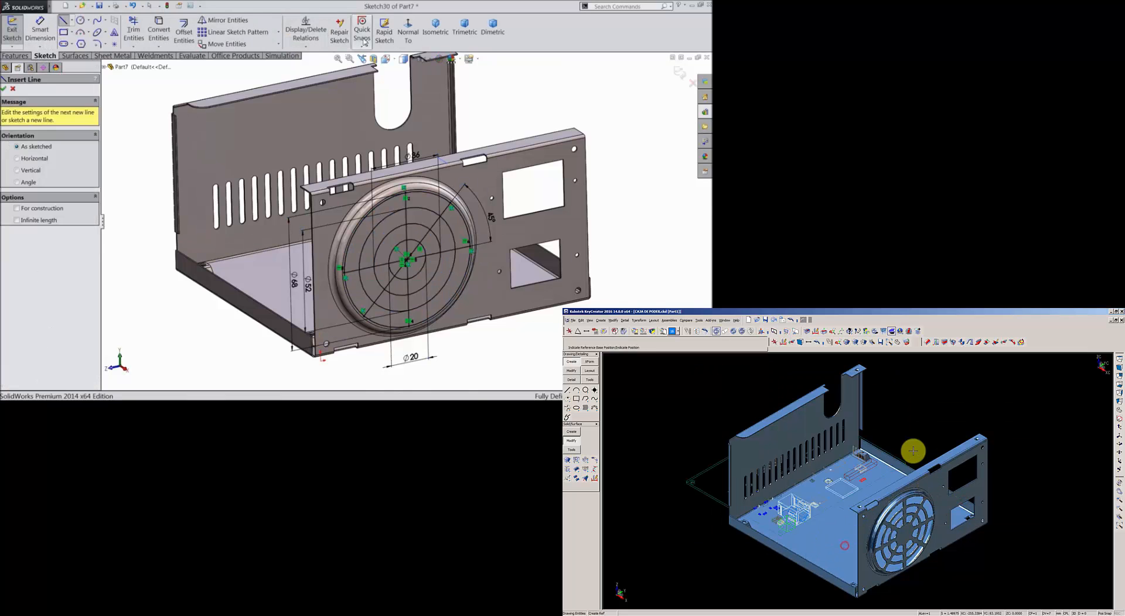
- Draw a diagonal through the grille circles' centre, from the outermost circle's upper left to its lower right, and place the PCB reference in KeyCreator
click(407, 30)
scroll(318, 159, down, 3)
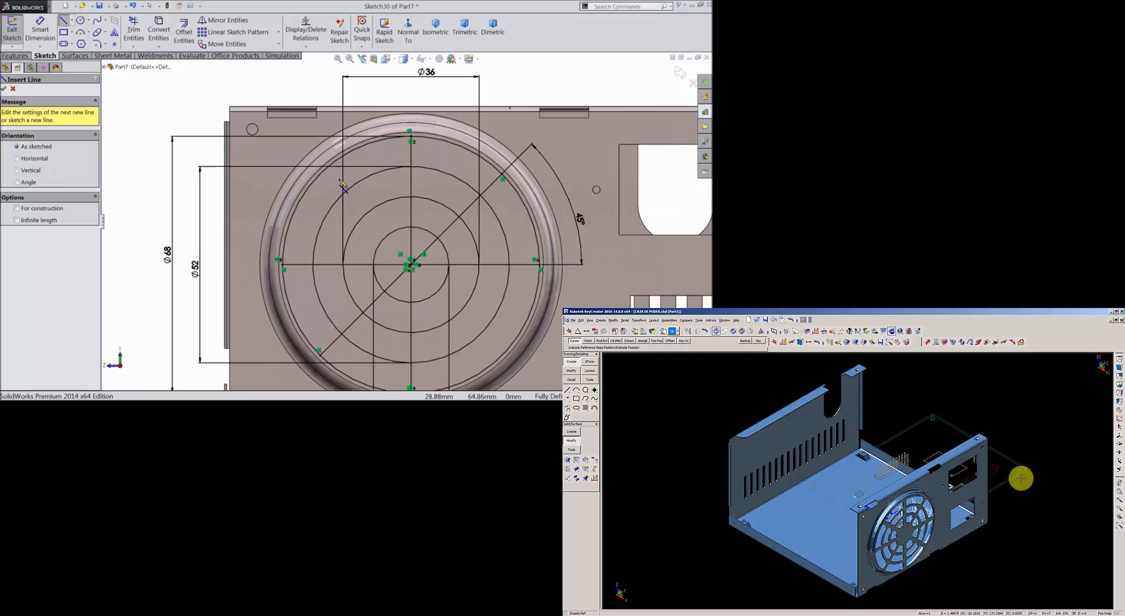
click(1015, 470)
click(338, 170)
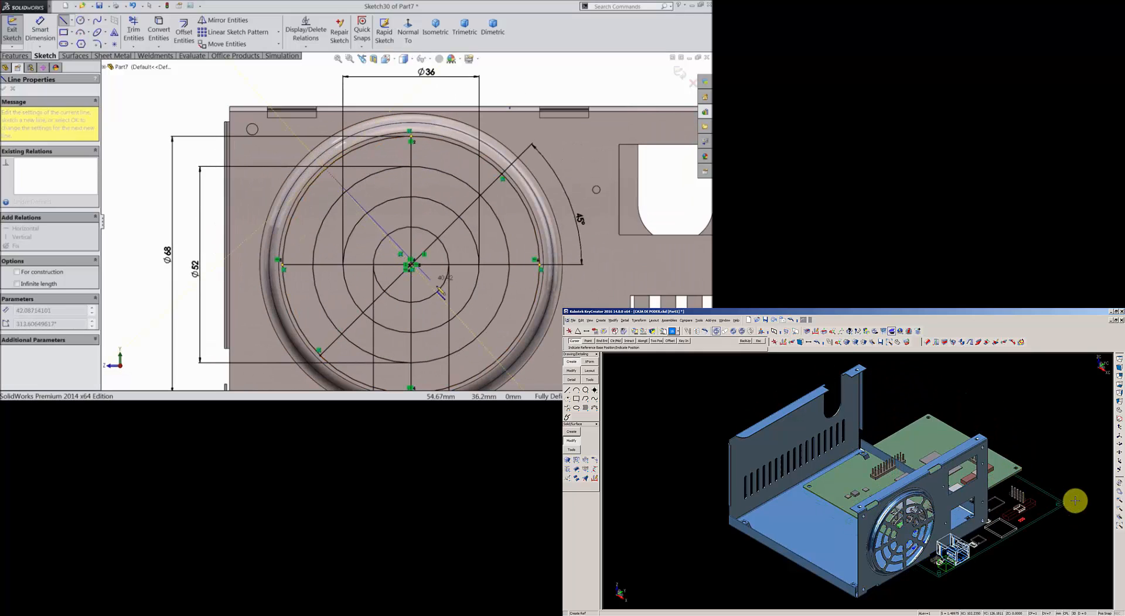
key(alt+w)
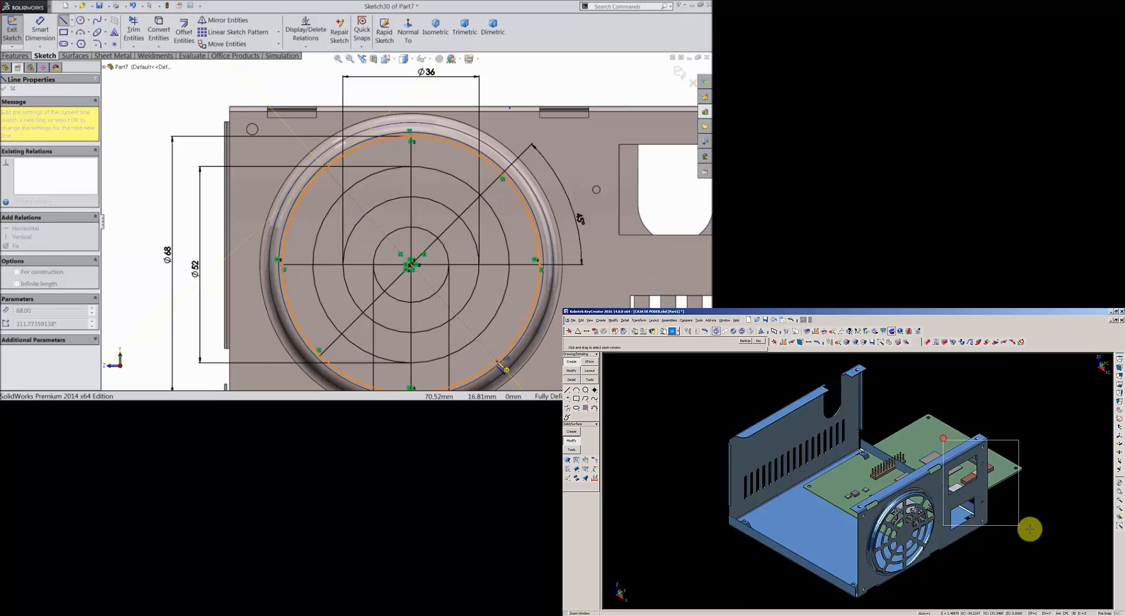
drag(1030, 530, 1034, 535)
click(496, 361)
right_click(594, 310)
click(880, 447)
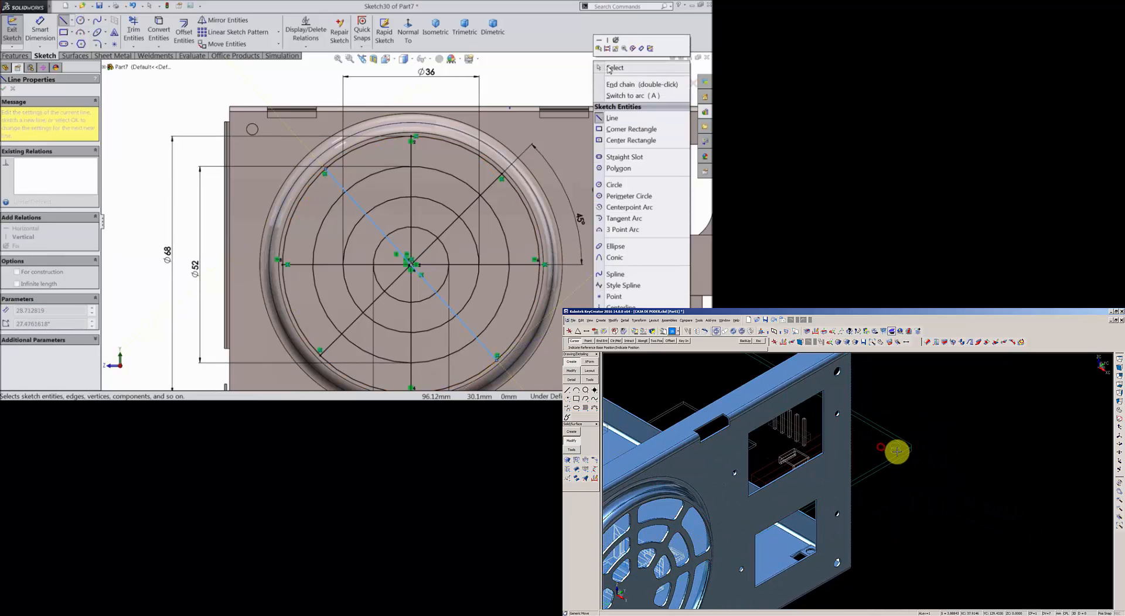
click(612, 68)
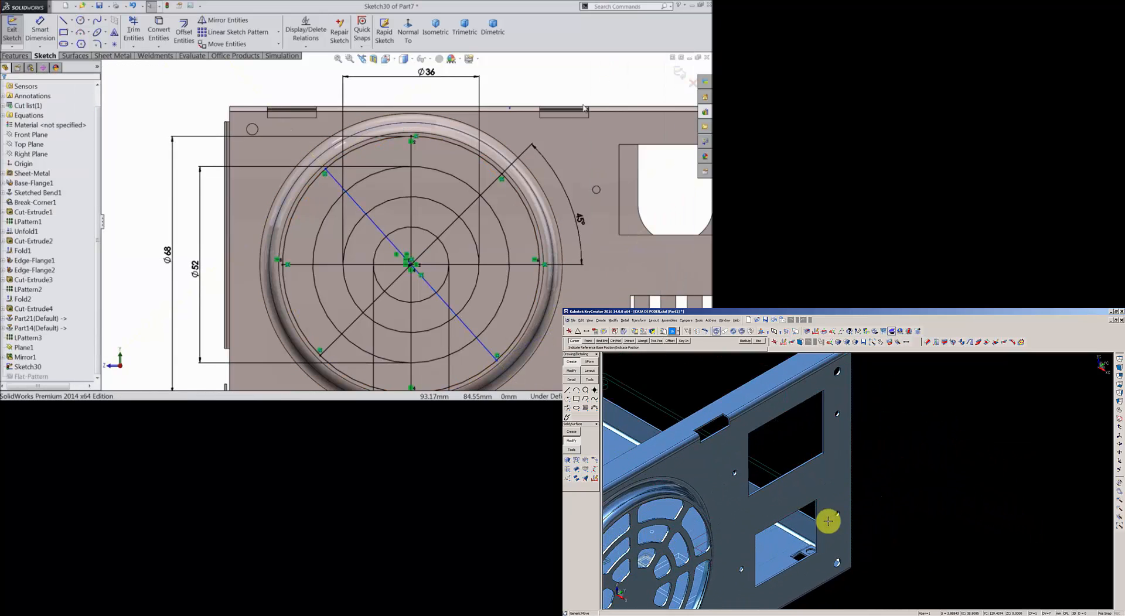
- Dimension the new diagonal at 45 degrees to the horizontal line in SolidWorks, and move the PCB into the case in KeyCreator
click(45, 33)
click(812, 550)
click(383, 234)
key(alt+b)
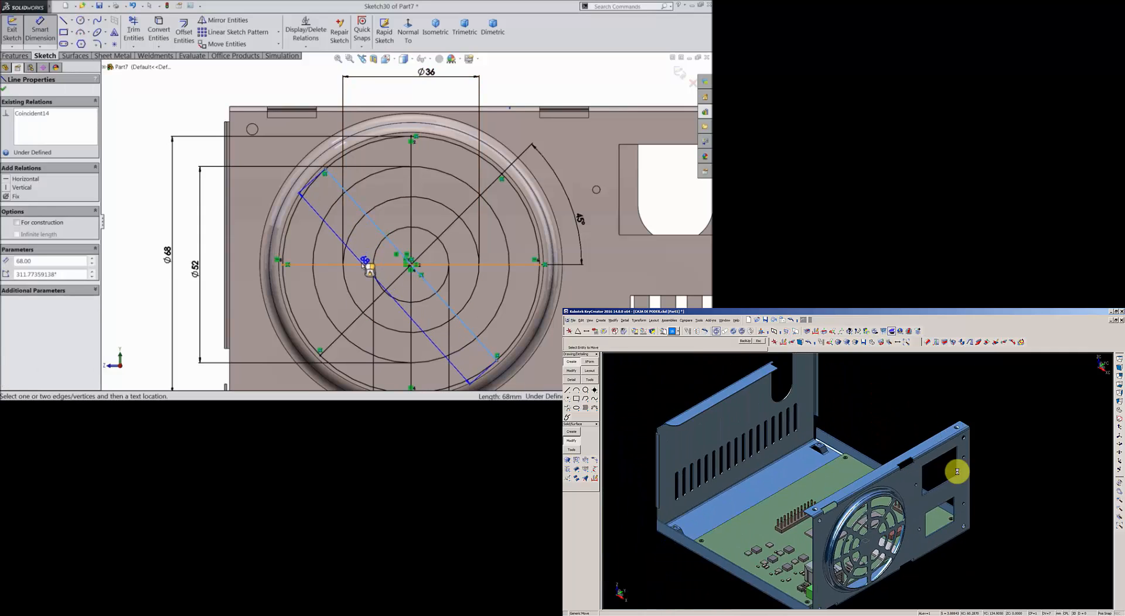
key(alt+a)
click(362, 265)
key(alt+1)
click(248, 211)
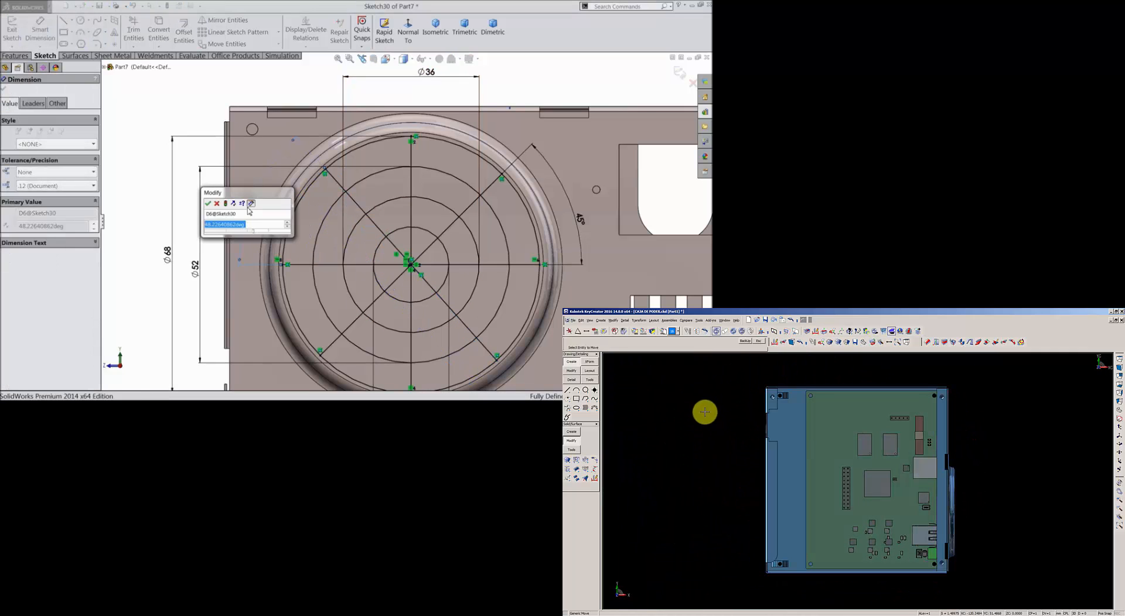
text(45.00deg)
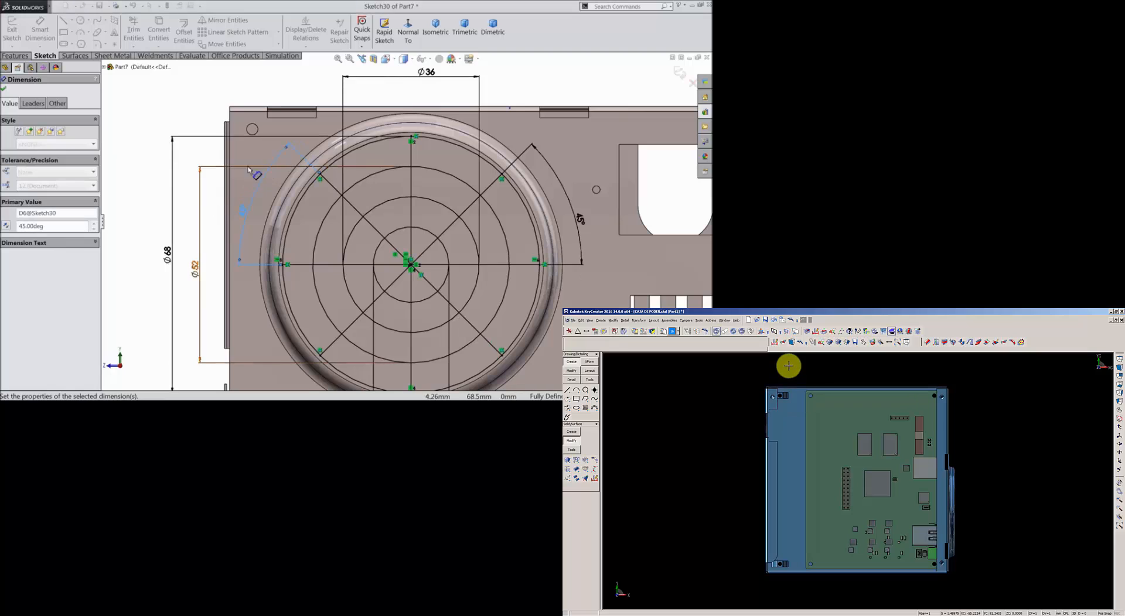
click(3, 91)
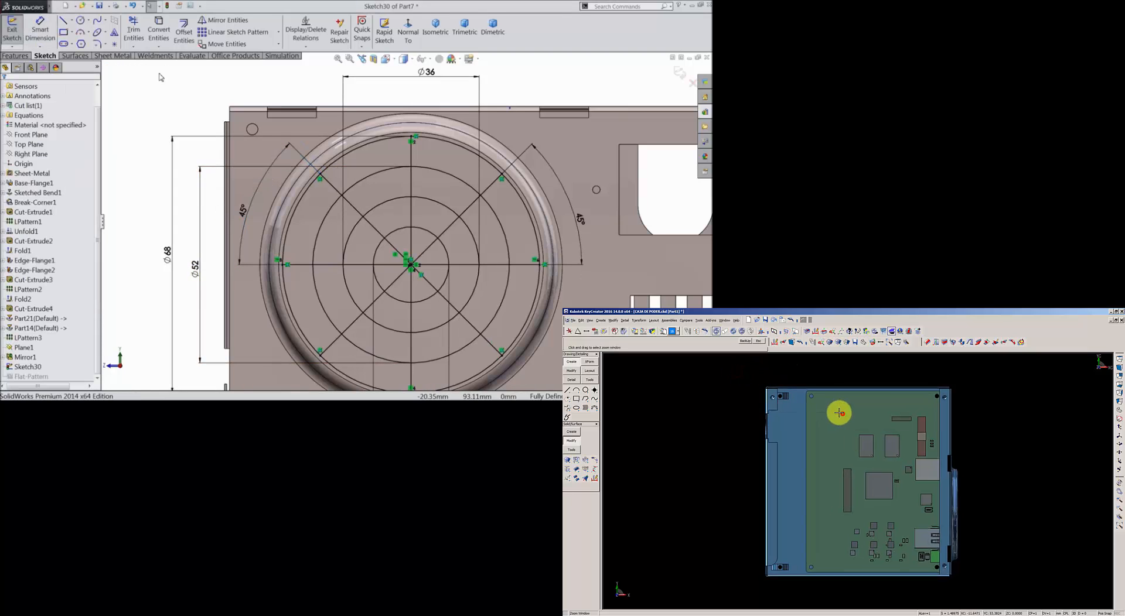
- Start a sheet-metal Vent feature from the edited grille sketch, using the outermost circle as the boundary
click(15, 55)
click(112, 56)
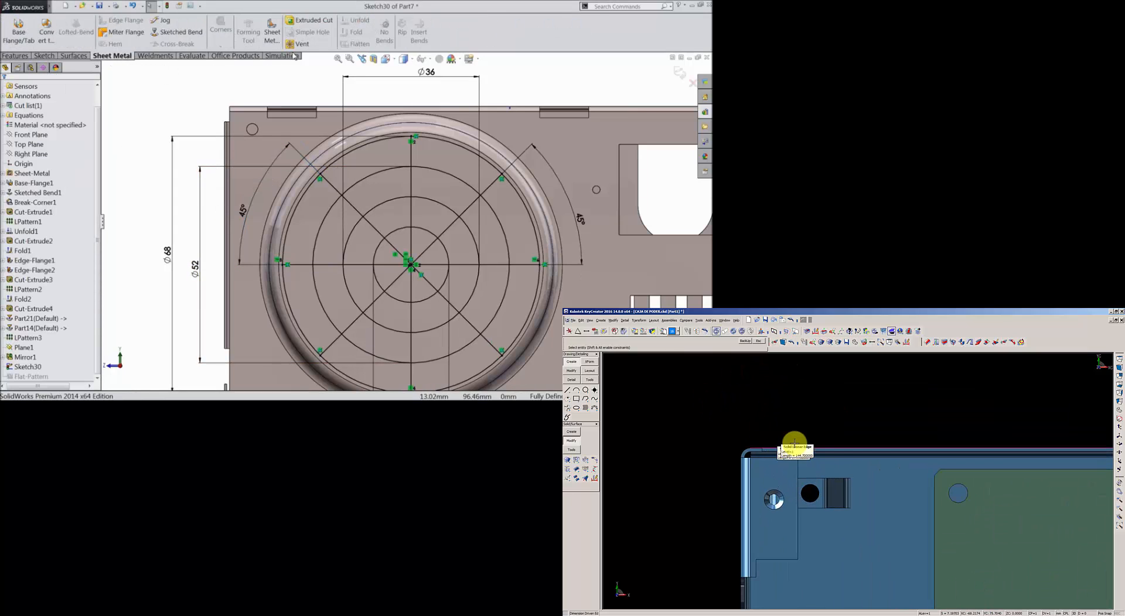
click(300, 44)
key(f)
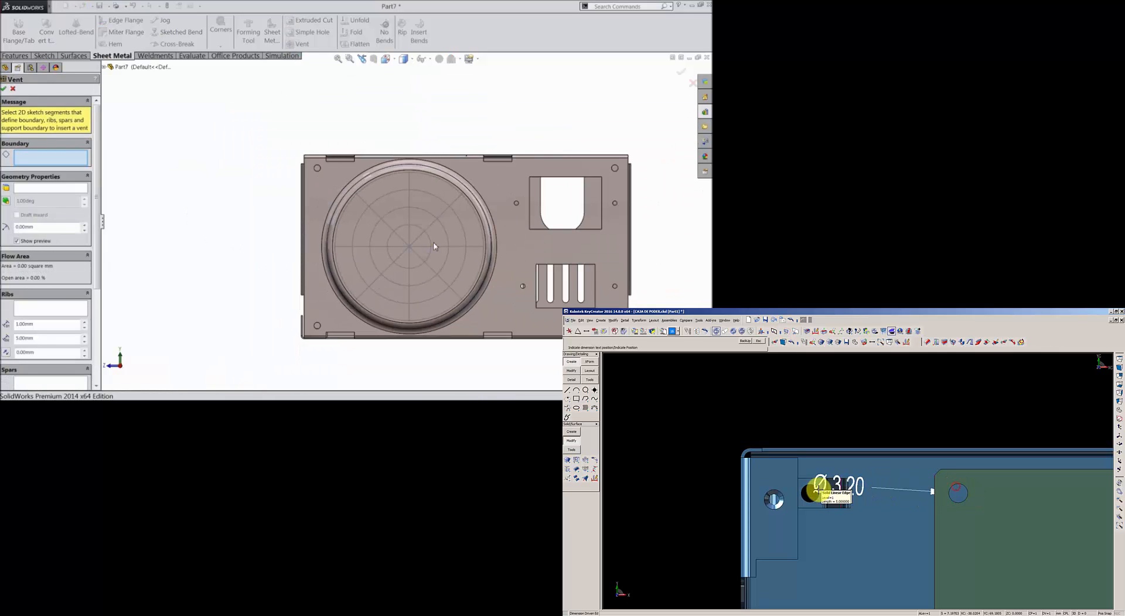
click(357, 218)
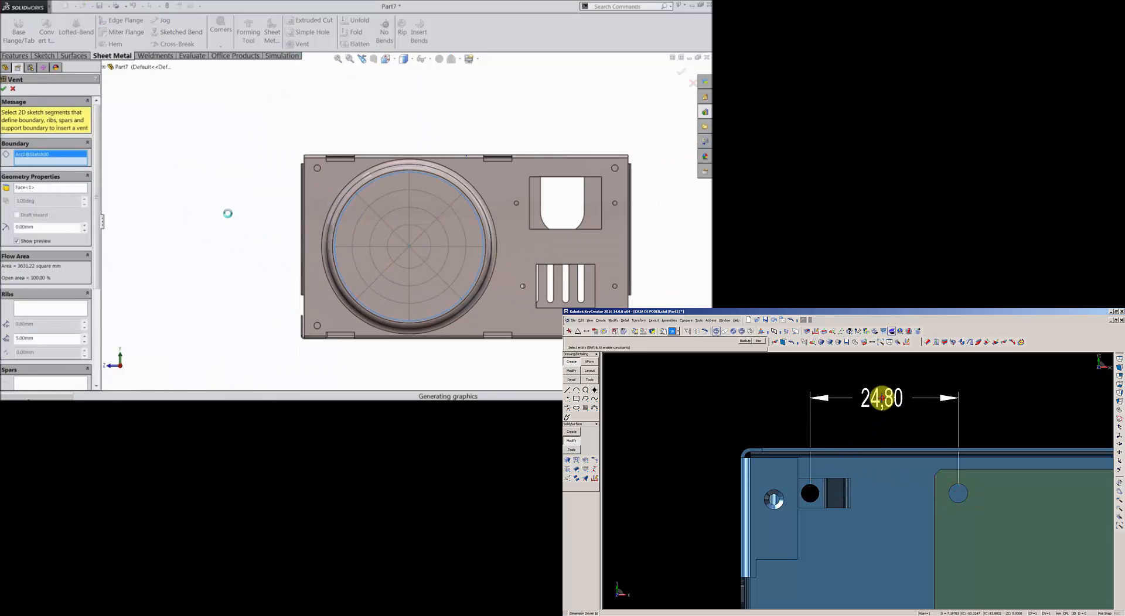
middle_drag(228, 214, 260, 264)
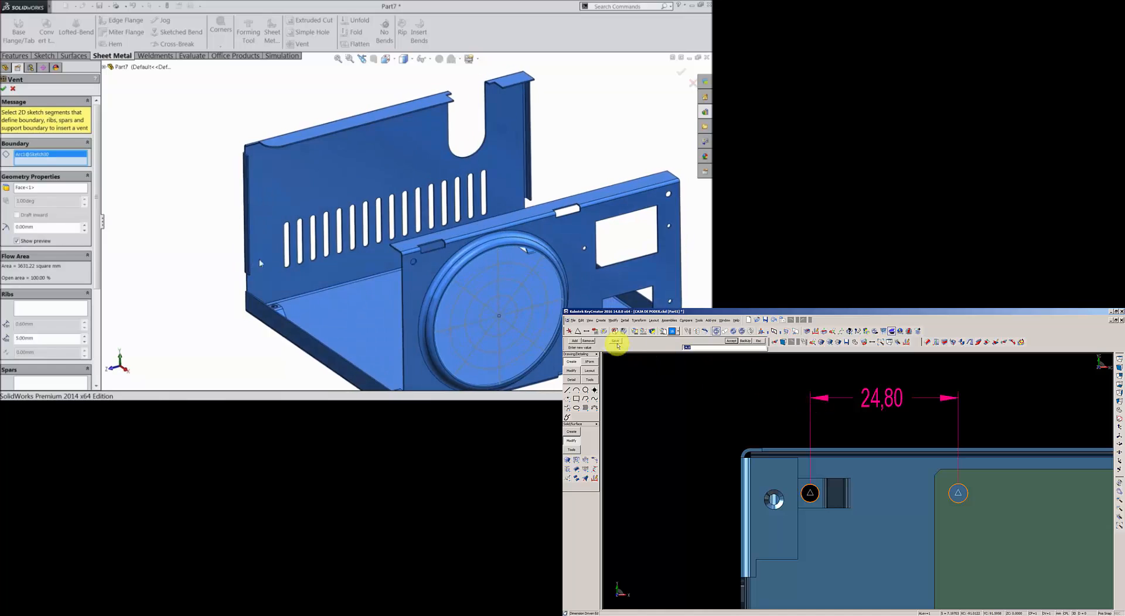
scroll(261, 263, up, 3)
scroll(458, 280, down, 5)
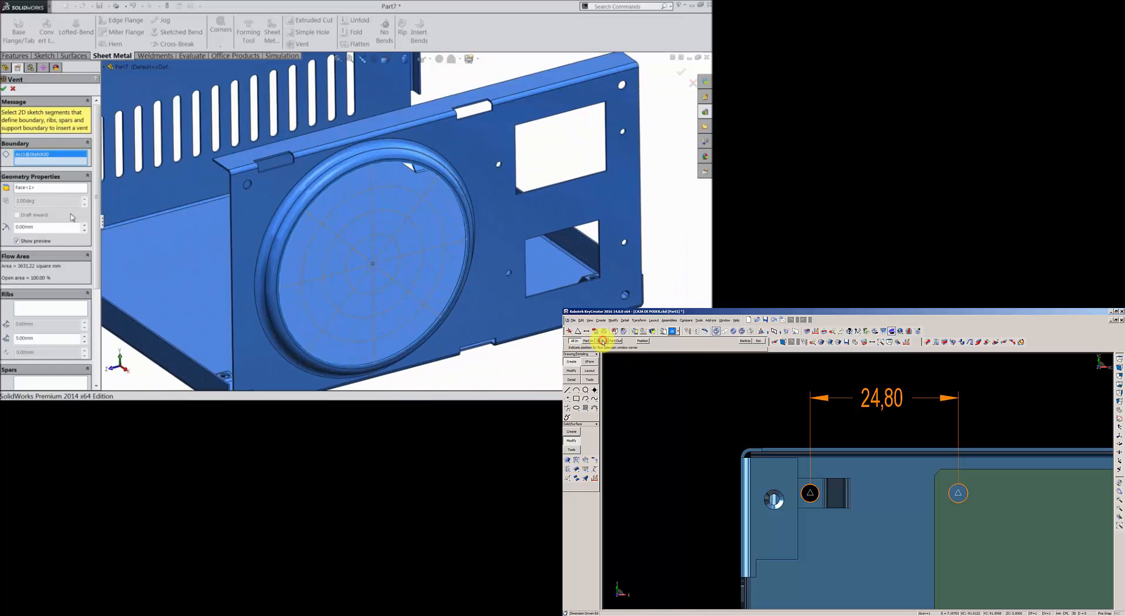
- Add the four lines through the grille's centre as the vent's ribs and set the rib width to 3 mm
click(36, 309)
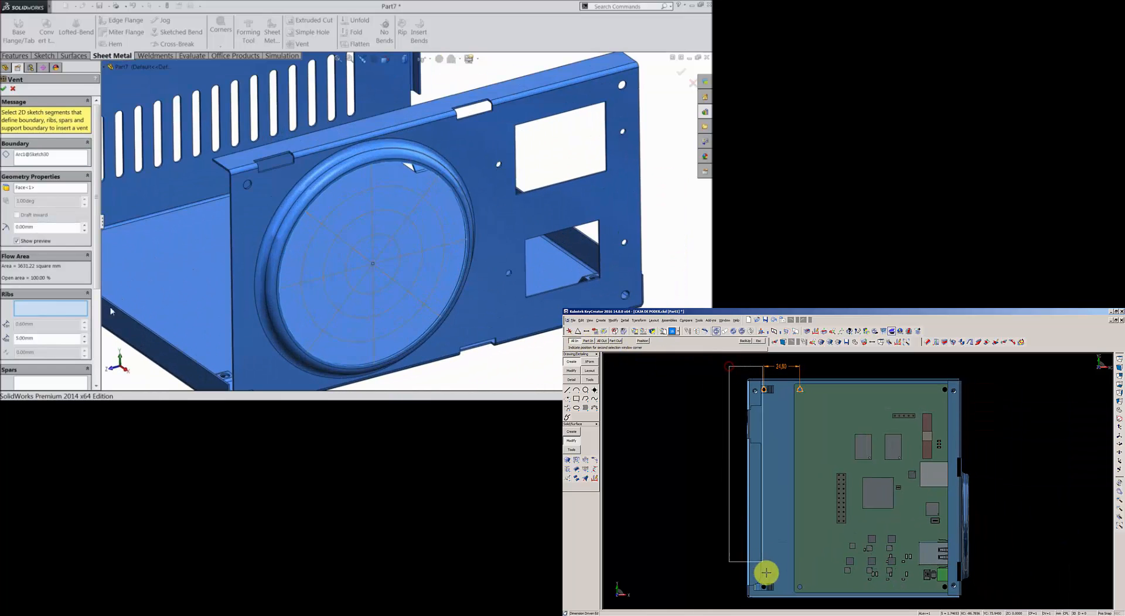
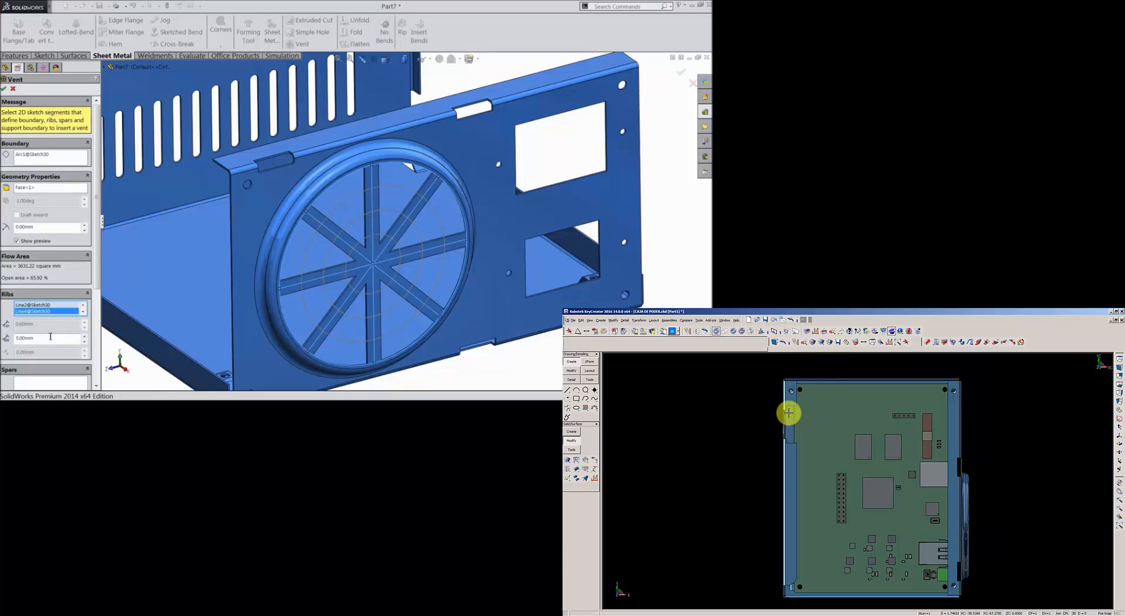
double_click(18, 338)
text(3)
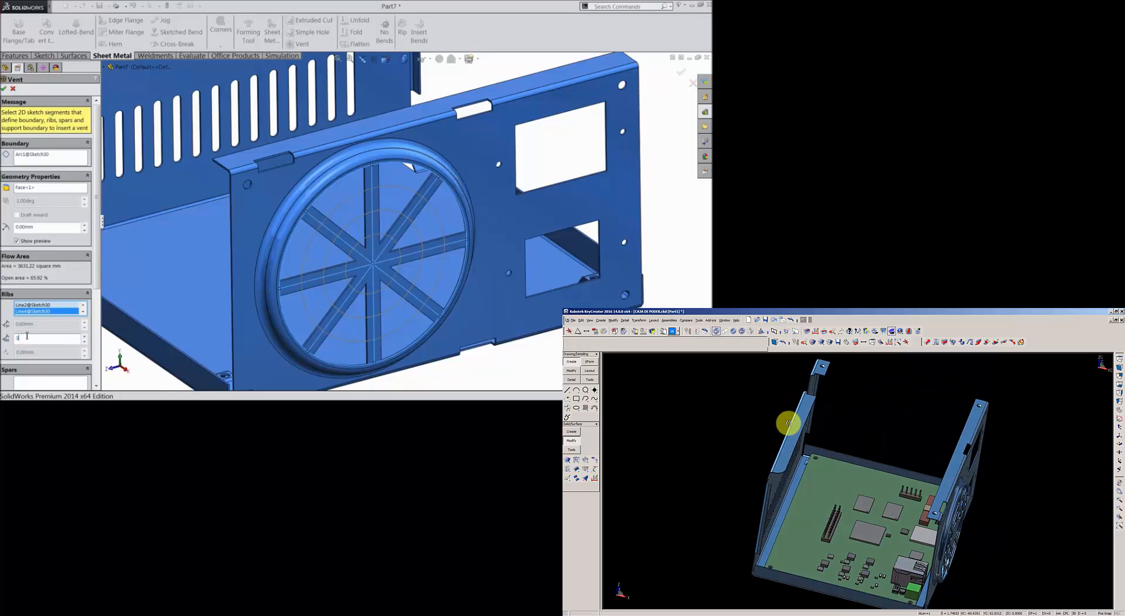
key(Return)
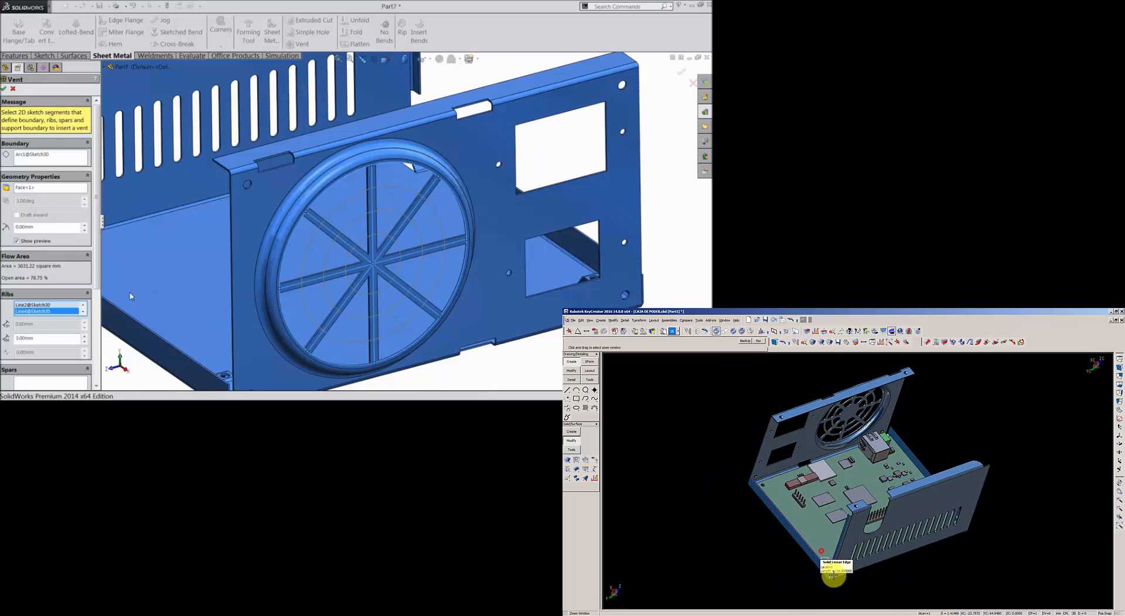
- Add the two intermediate circles as the vent's spars and use the innermost circle as the fill-in boundary
drag(96, 267, 96, 316)
click(51, 310)
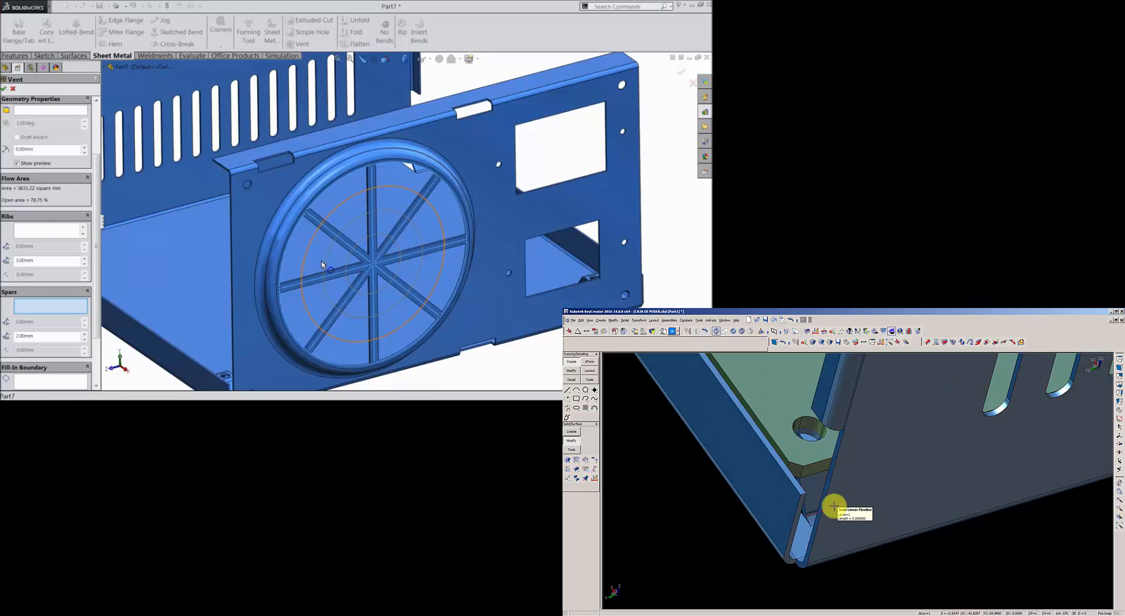
click(326, 262)
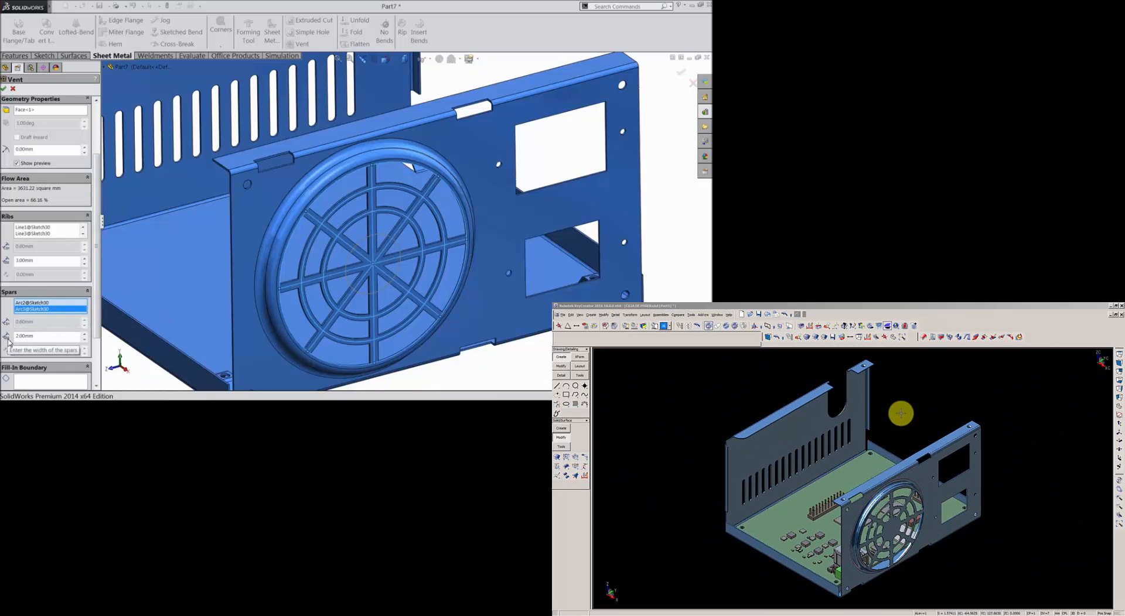
drag(99, 316, 97, 354)
click(52, 319)
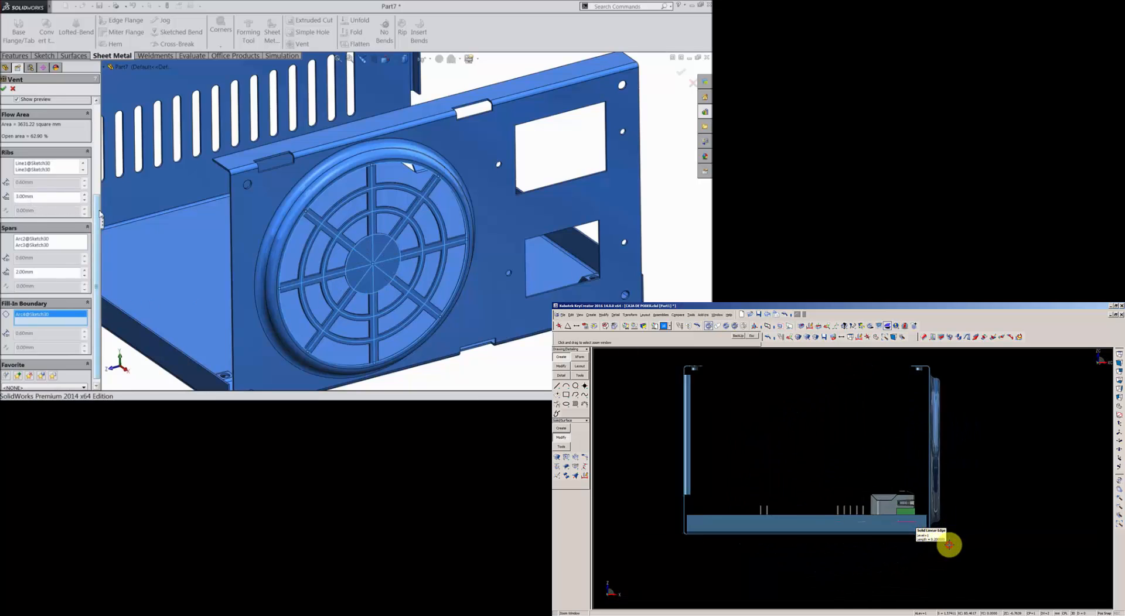
- Set the vent's fillet radius to 2 mm and create it in SolidWorks, and draw a vertical line at the base flange's end in KeyCreator
scroll(78, 163, up, 3)
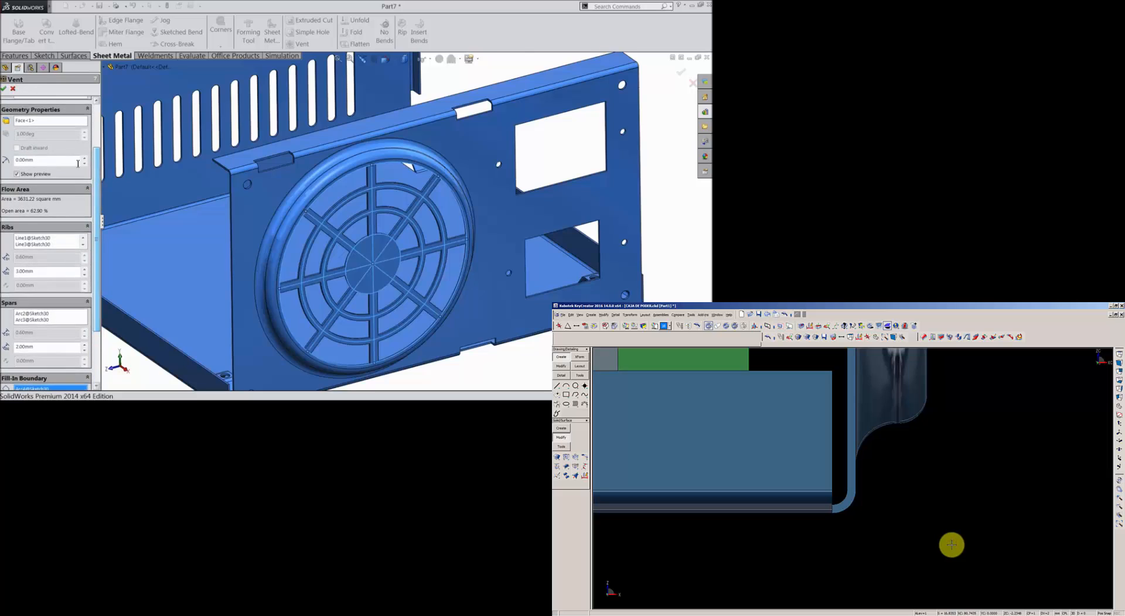
click(37, 161)
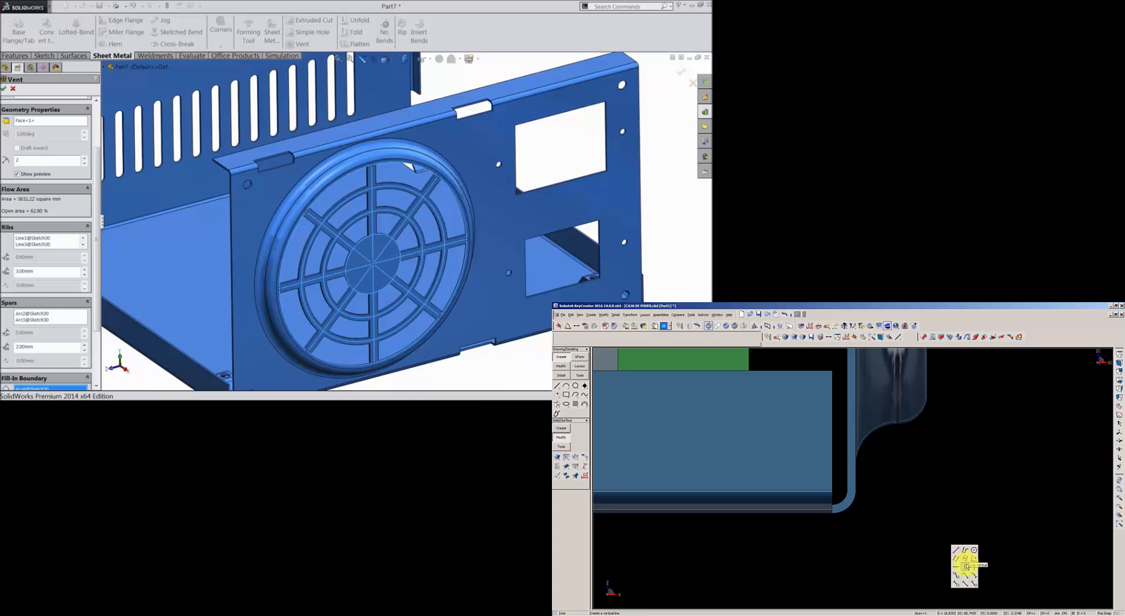
click(965, 567)
key(Return)
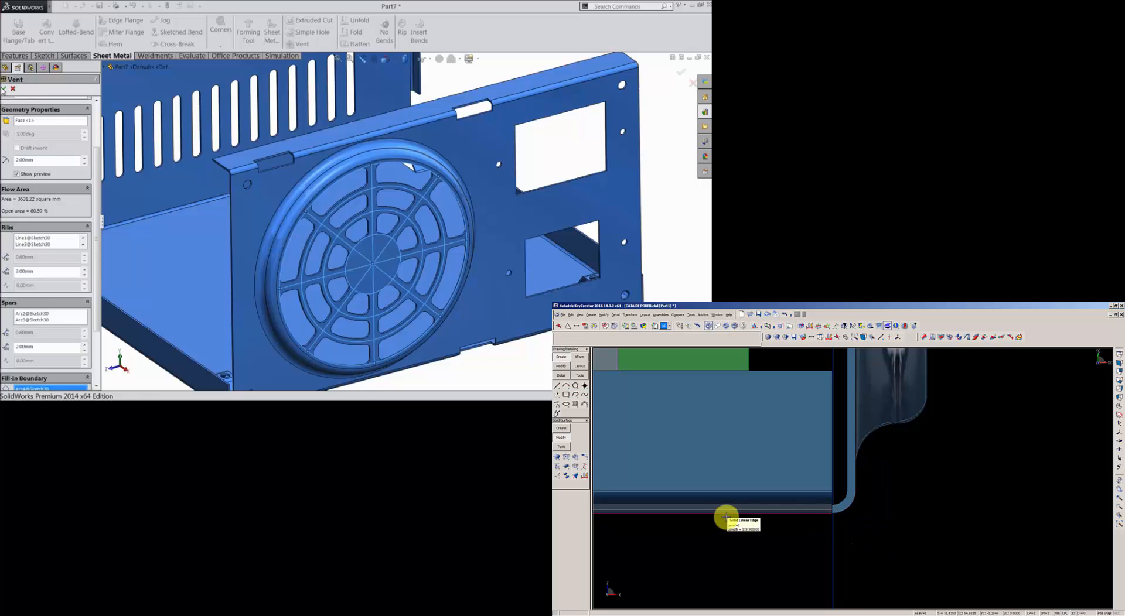
click(4, 89)
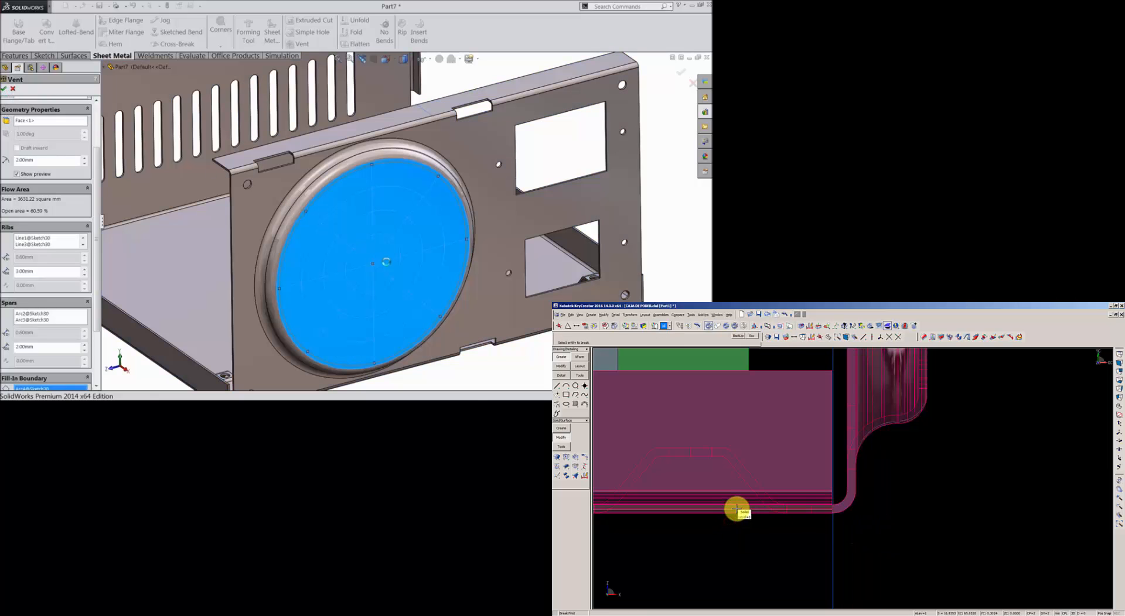
- Select the vertical line at the base flange's end in KeyCreator, and examine the finished vent from several angles in SolidWorks
click(835, 537)
scroll(413, 272, up, 4)
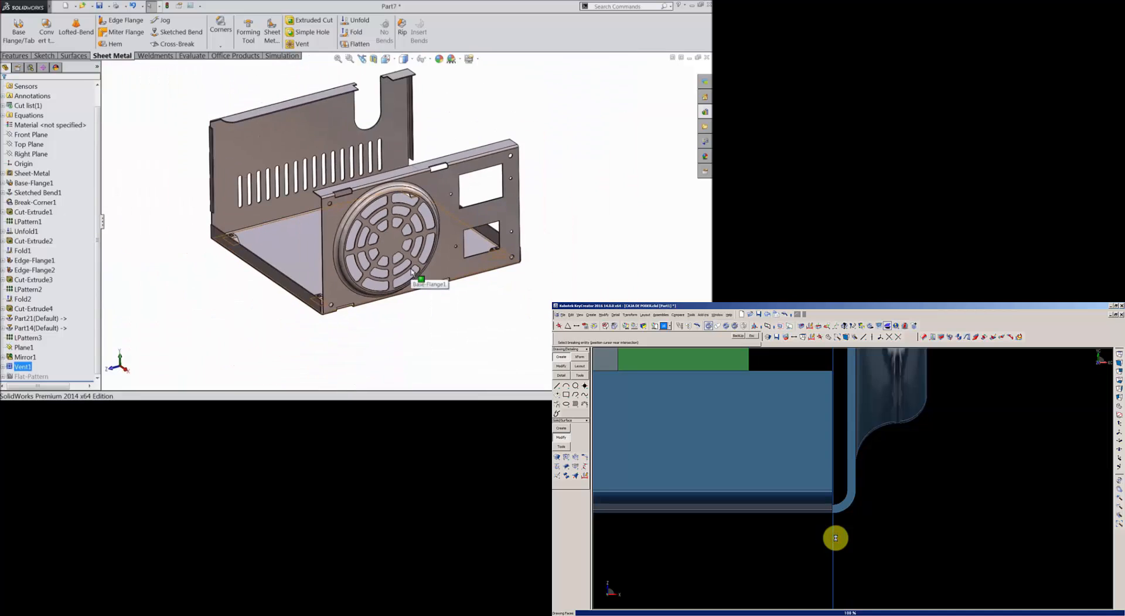
click(421, 316)
middle_drag(422, 317, 419, 339)
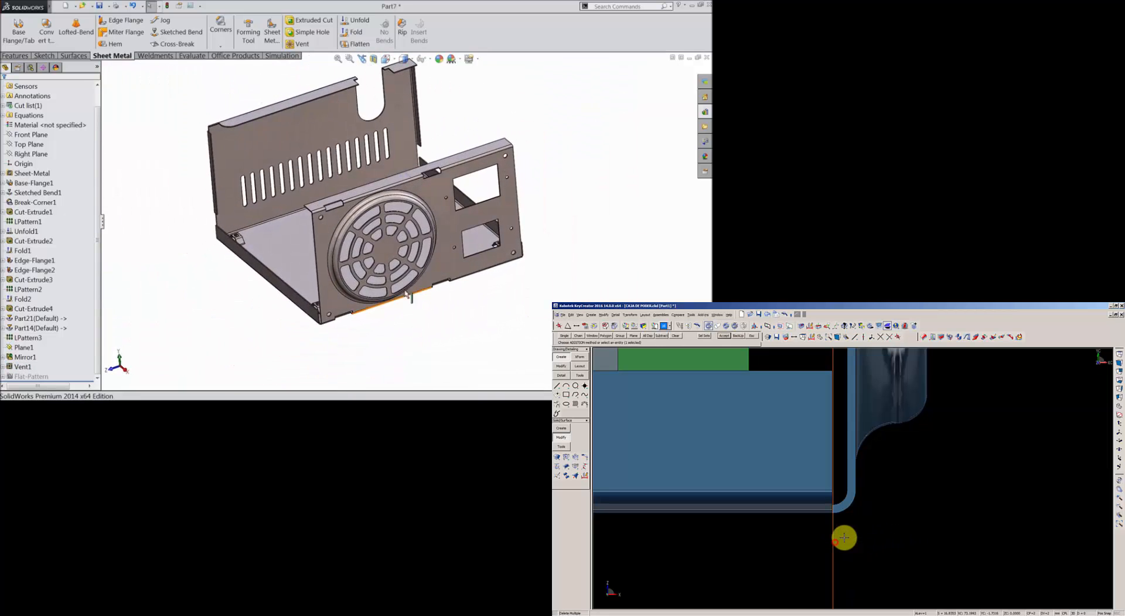
scroll(404, 294, down, 3)
middle_click(378, 252)
middle_drag(377, 252, 401, 279)
key(f)
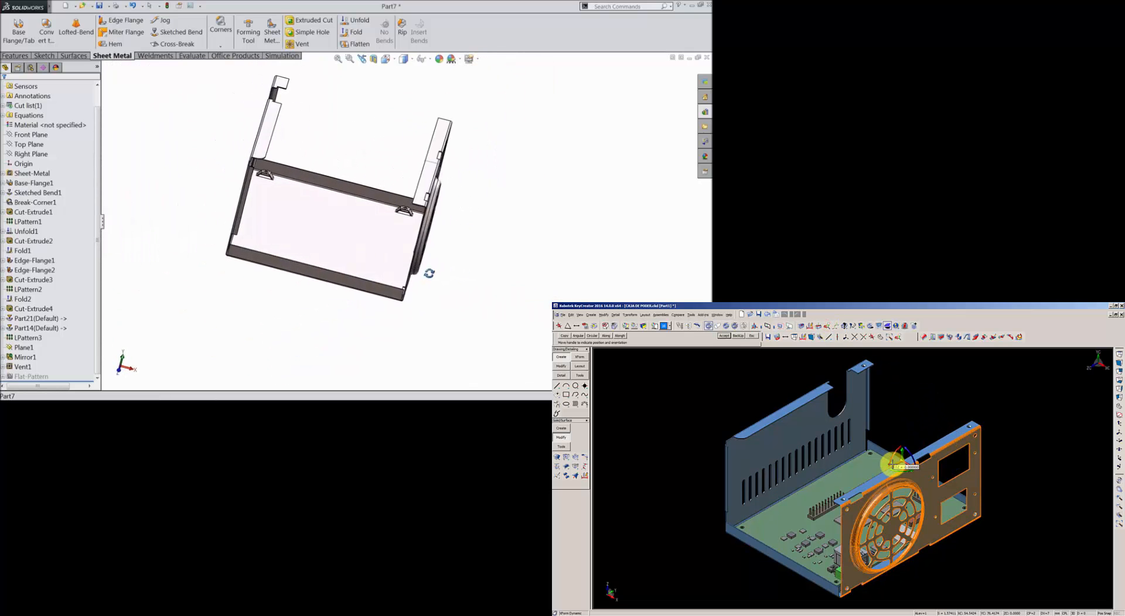
middle_drag(417, 301, 372, 245)
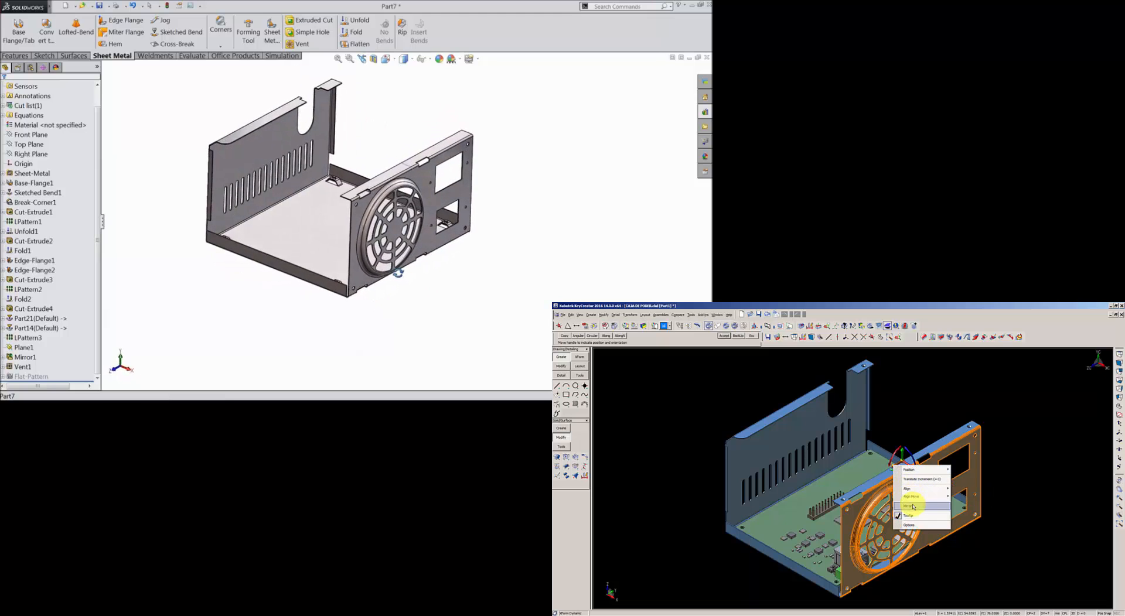
scroll(335, 201, down, 2)
mouse_move(336, 201)
middle_down()
mouse_move(298, 187)
mouse_move(321, 202)
middle_up()
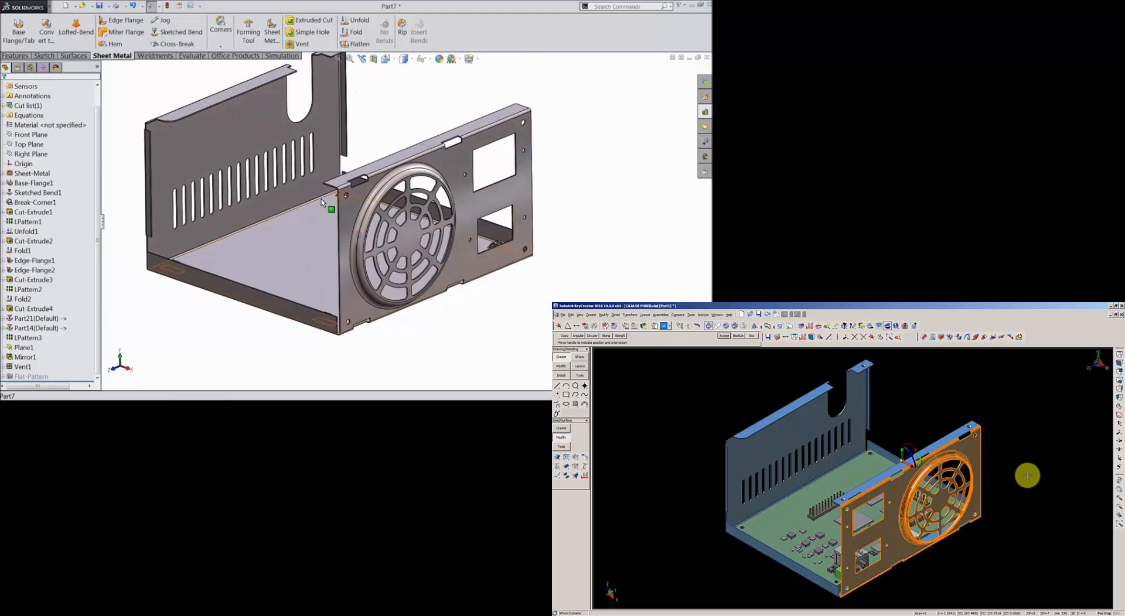
scroll(328, 187, up, 2)
scroll(335, 170, down, 2)
mouse_move(361, 244)
middle_down()
mouse_move(344, 227)
mouse_move(359, 229)
middle_up()
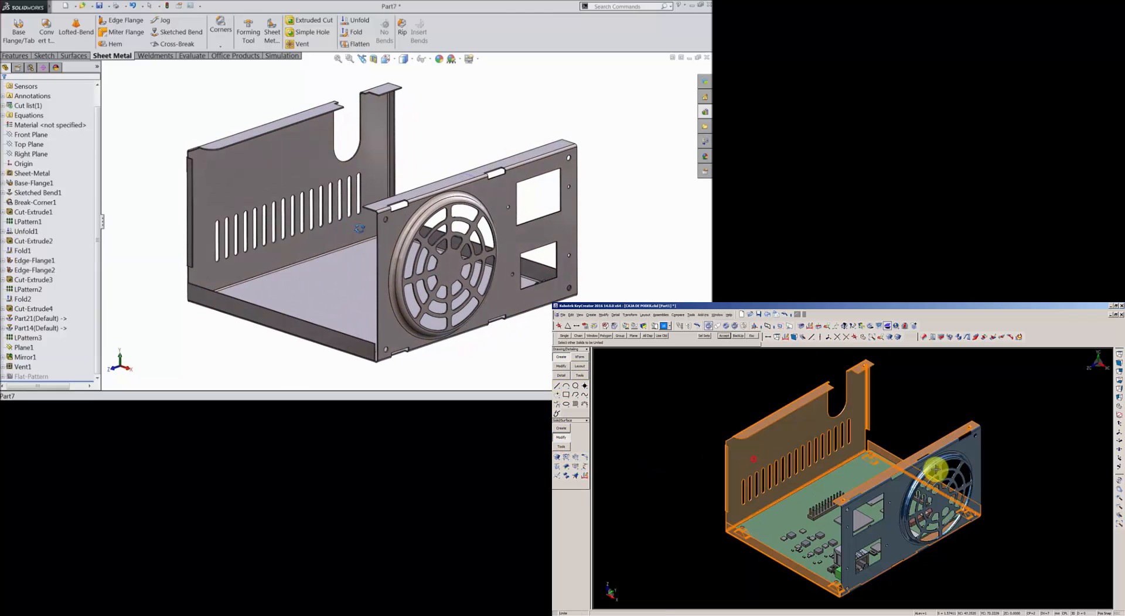
middle_drag(359, 229, 357, 231)
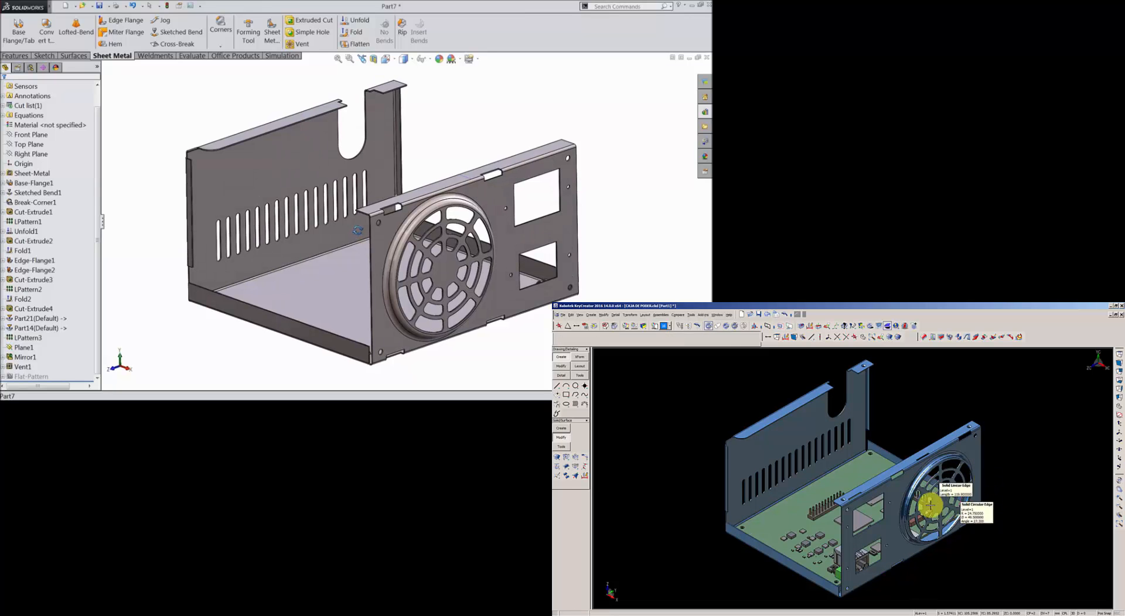
mouse_move(357, 230)
middle_down()
mouse_move(376, 253)
mouse_move(355, 320)
mouse_move(366, 232)
middle_up()
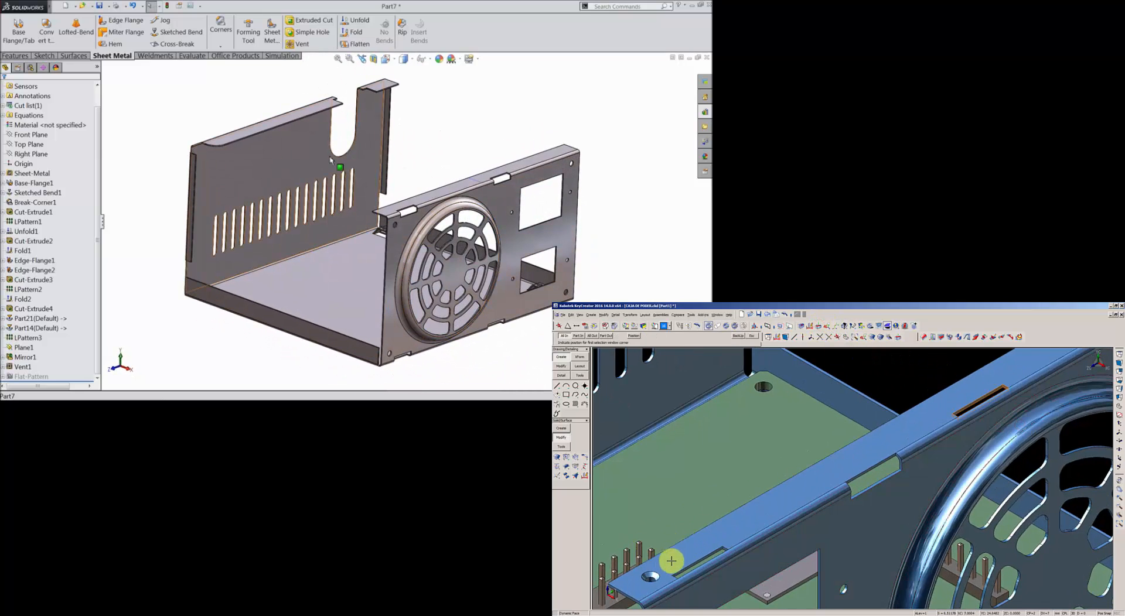
- Apply the blue metallic appearance to the entire sheet-metal case in SolidWorks
drag(98, 133, 99, 112)
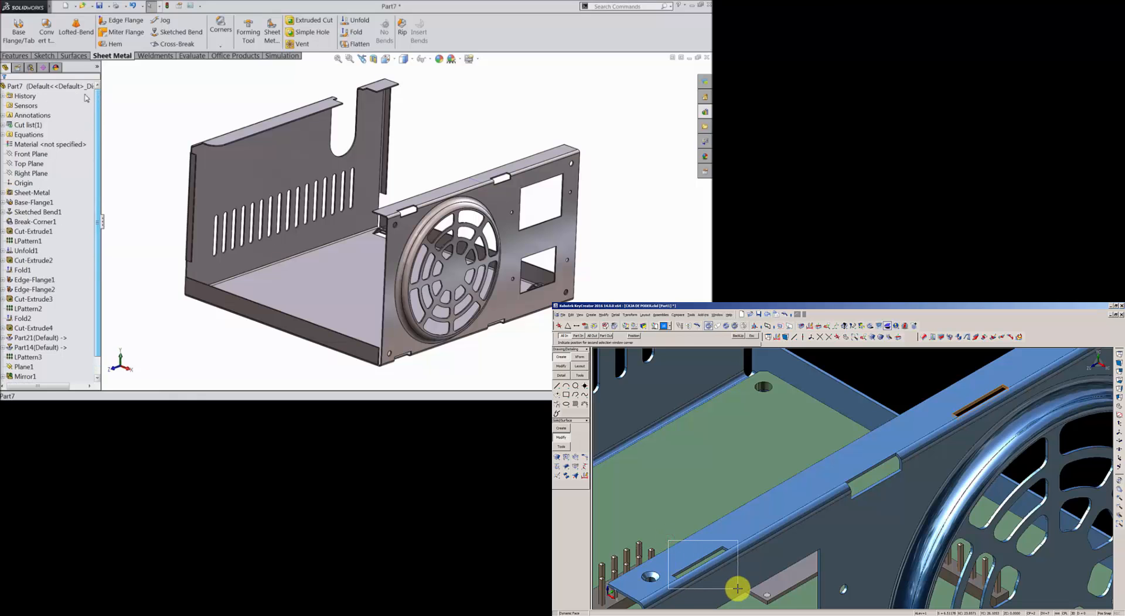
click(55, 88)
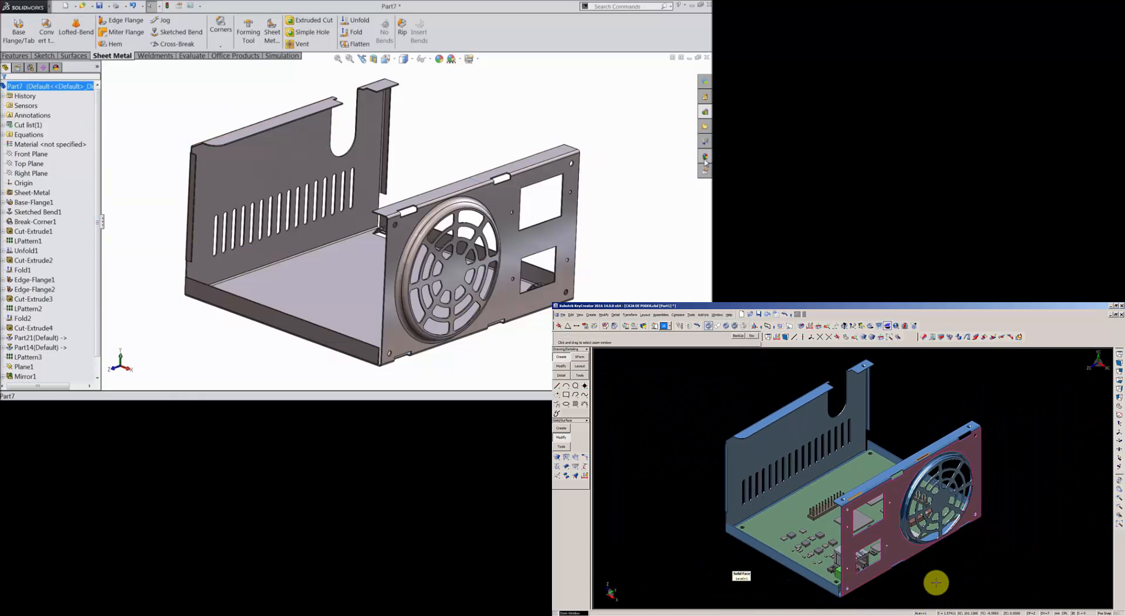
click(704, 156)
drag(636, 287, 506, 267)
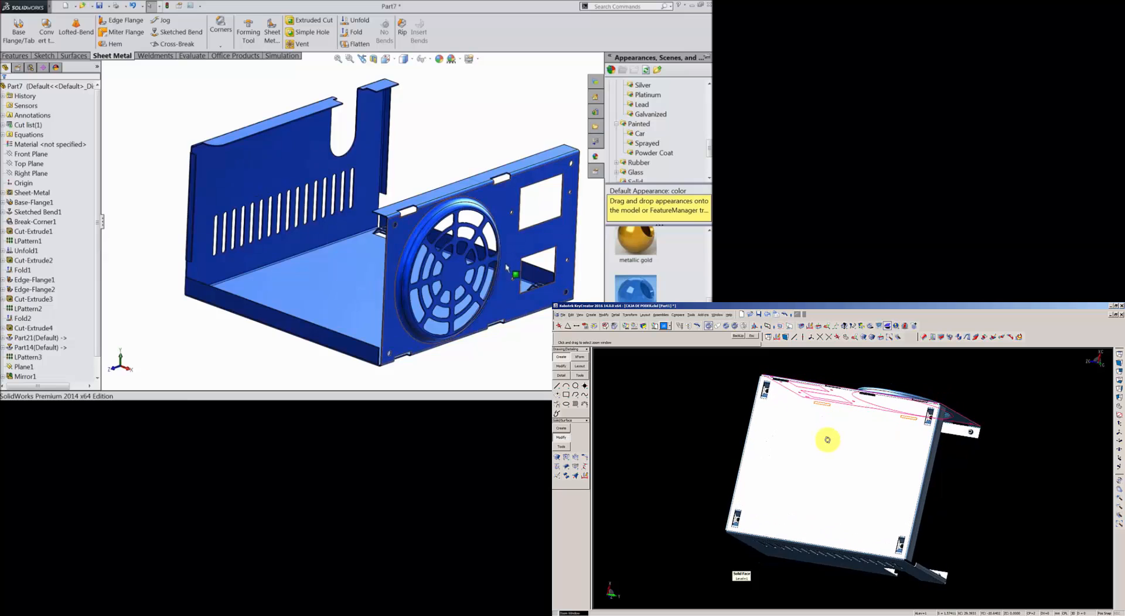
- Turn on perspective display for the blue case model
scroll(507, 267, up, 1)
middle_drag(506, 267, 445, 277)
scroll(346, 186, down, 4)
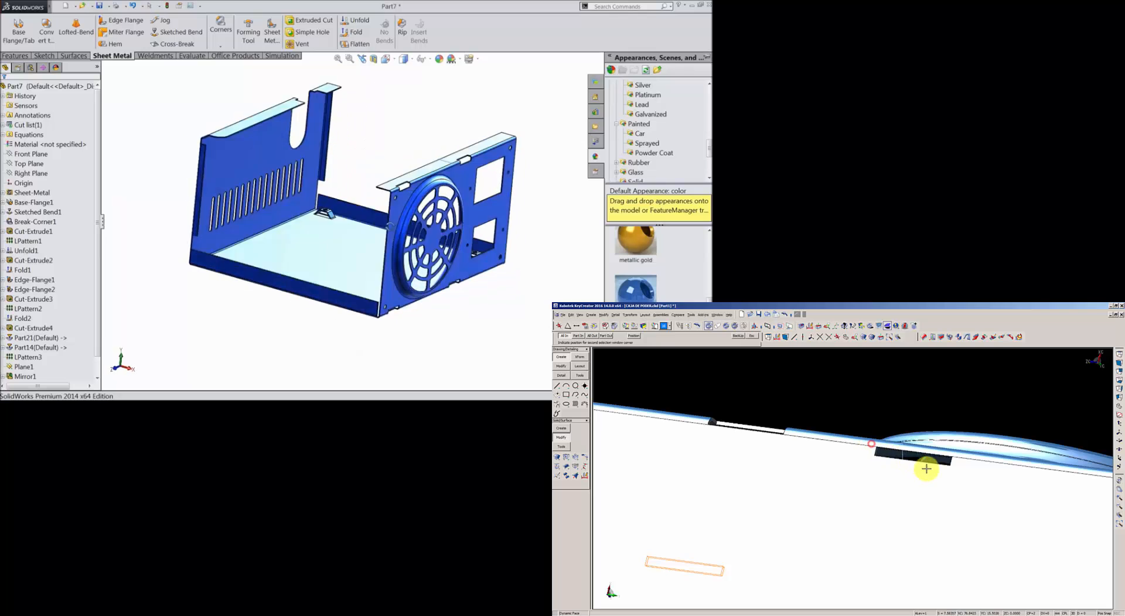
middle_drag(382, 197, 387, 178)
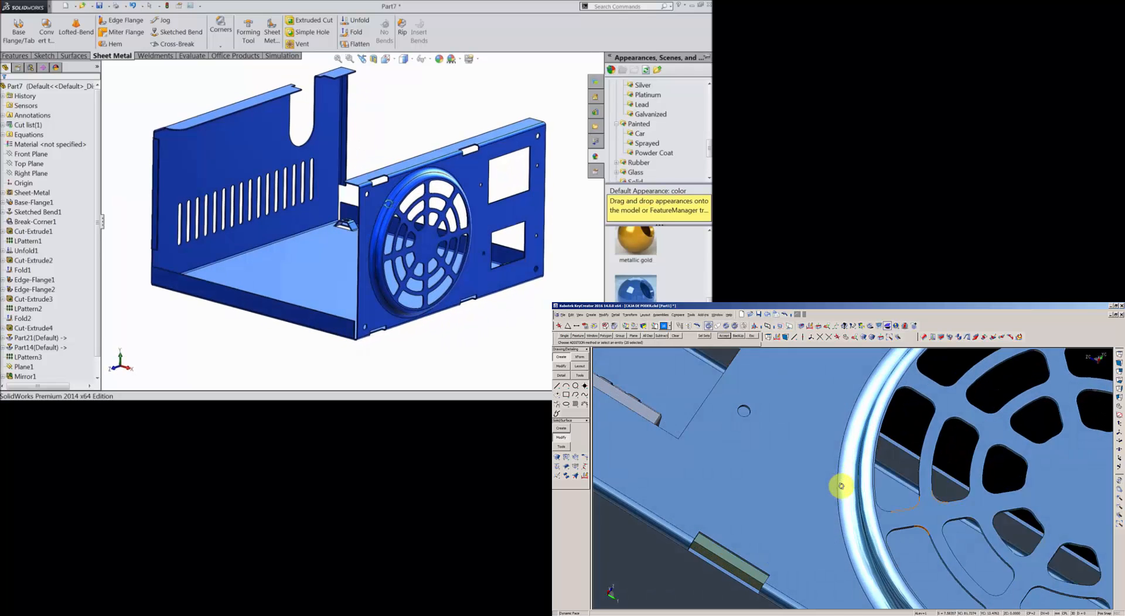
click(477, 59)
click(476, 107)
scroll(376, 199, down, 2)
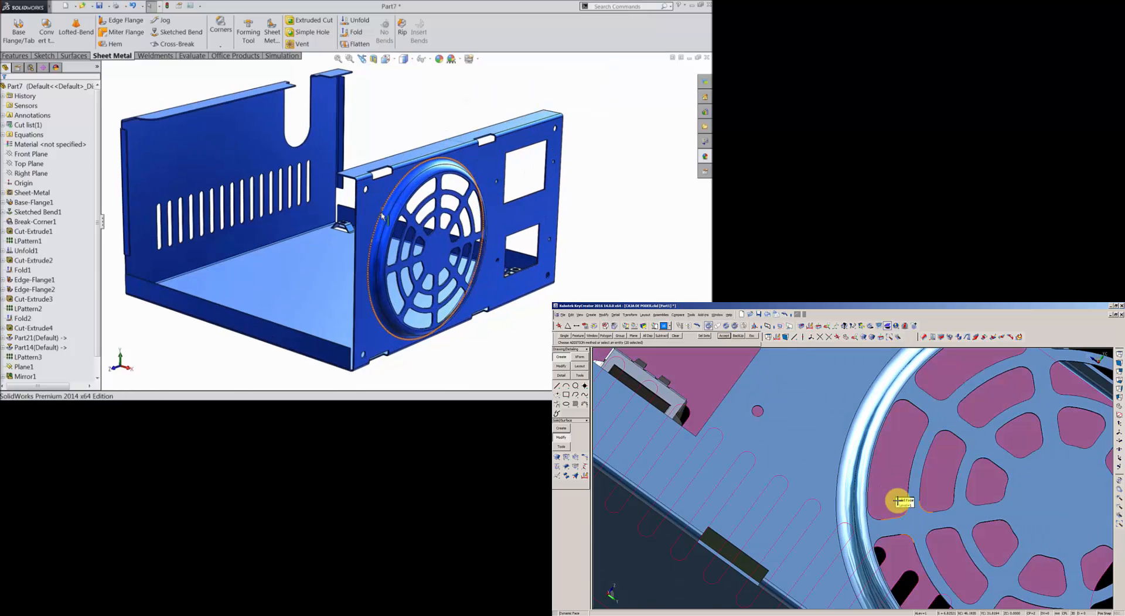
- Save the SolidWorks part to the Desktop under the file name Chasis
click(99, 6)
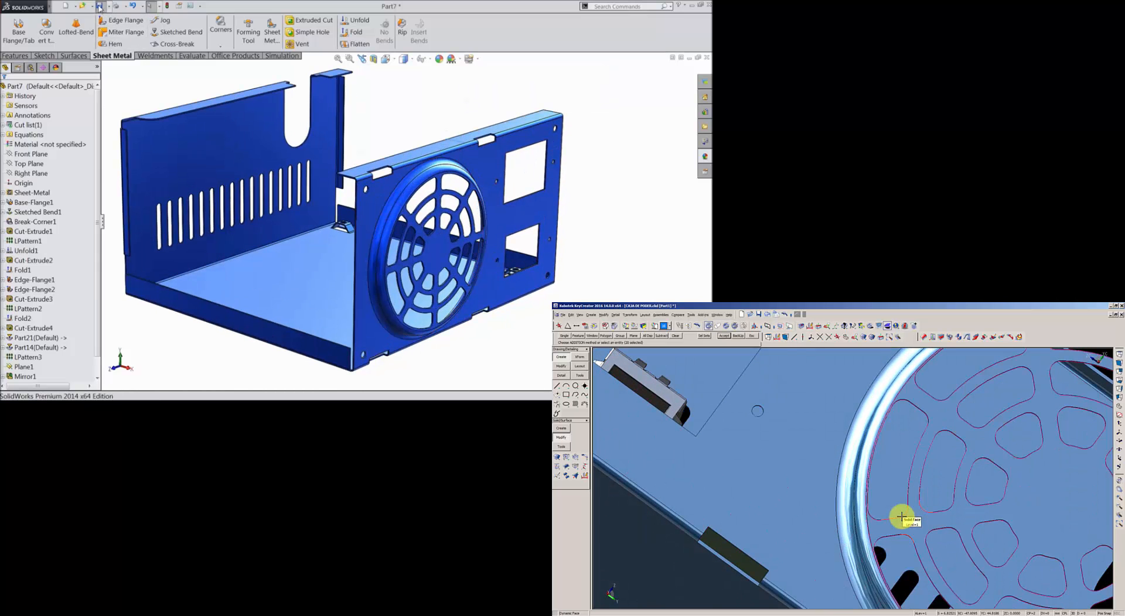
click(274, 162)
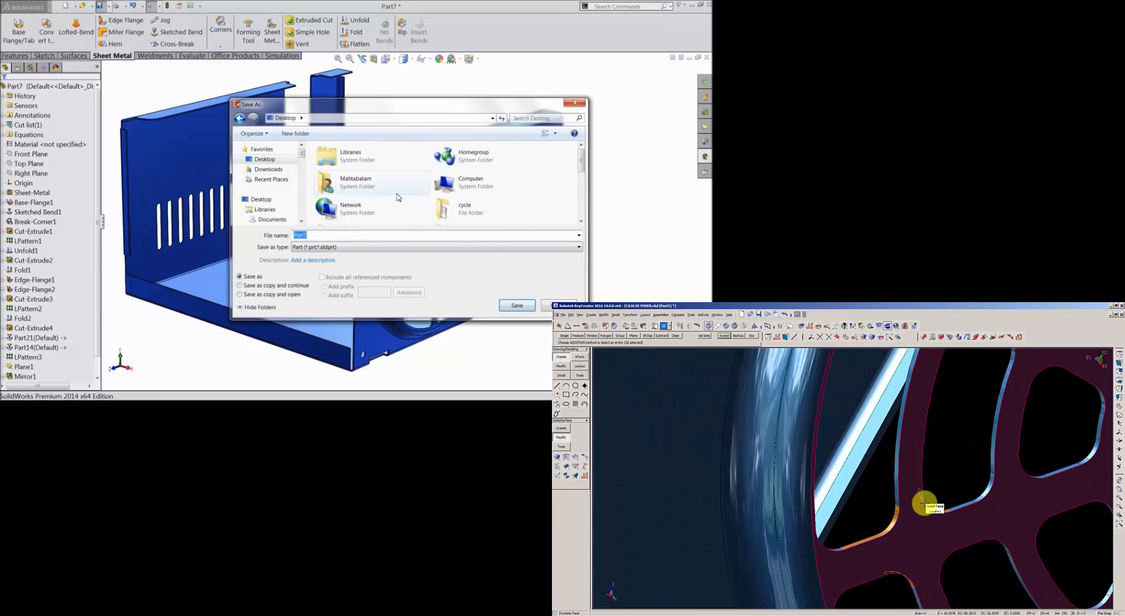
text(Chasis)
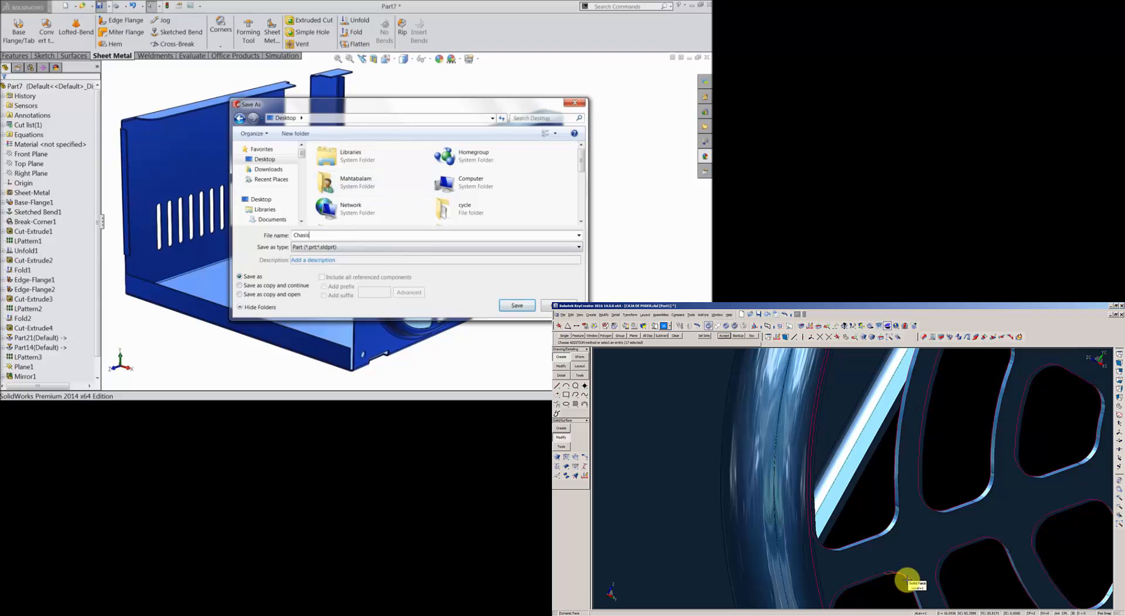
click(512, 308)
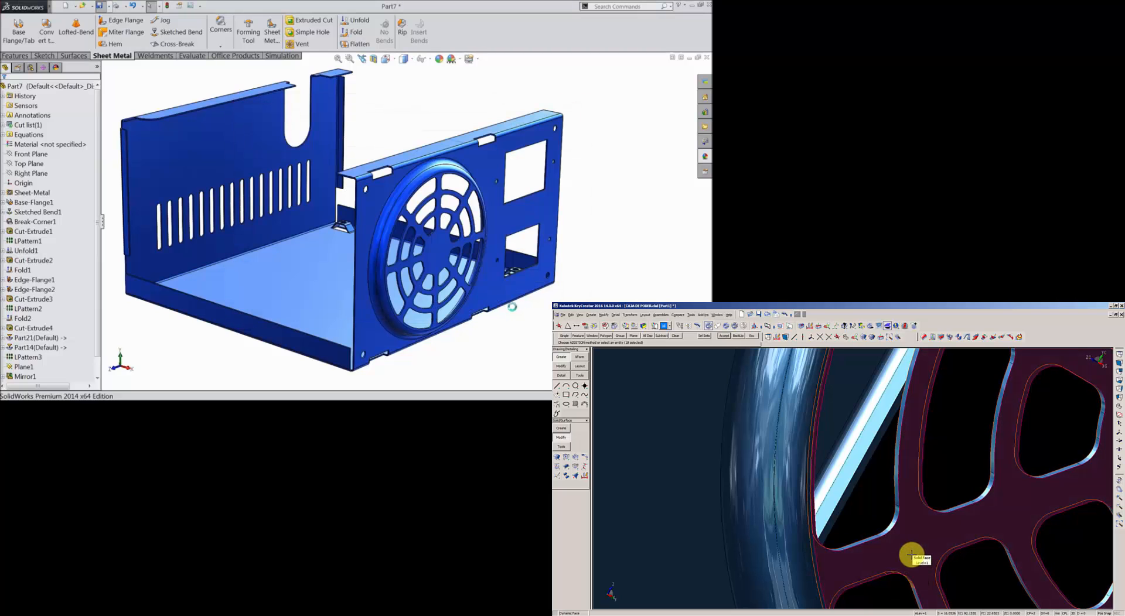
- Place the Puncher forming tool from the design library on the fan-side upper flange, near its front end
scroll(497, 308, up, 1)
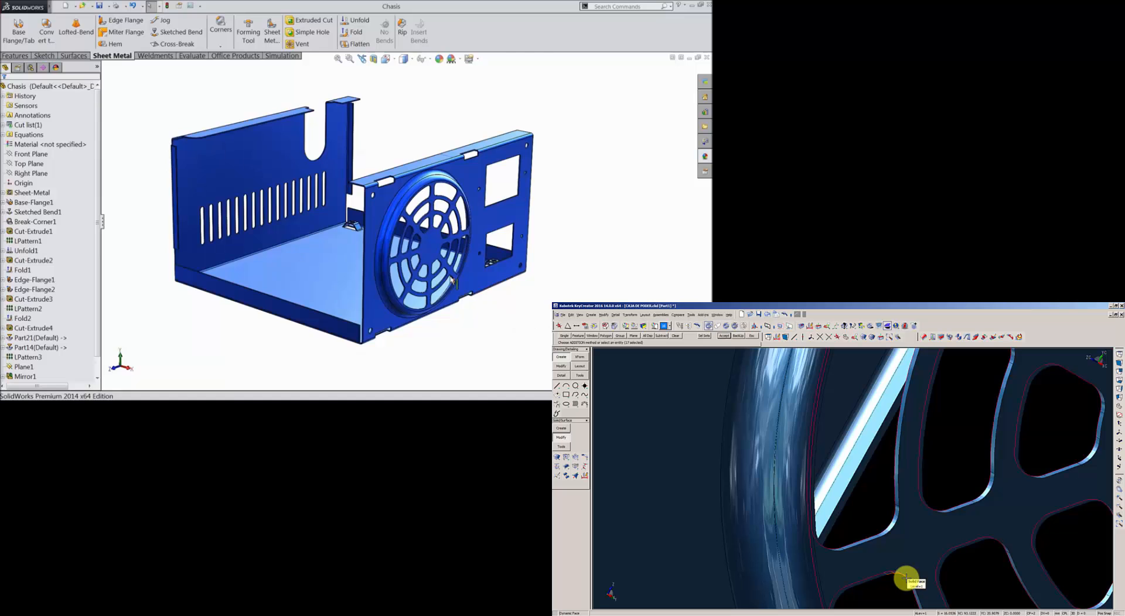
middle_drag(416, 226, 408, 254)
scroll(381, 205, down, 3)
scroll(384, 237, up, 5)
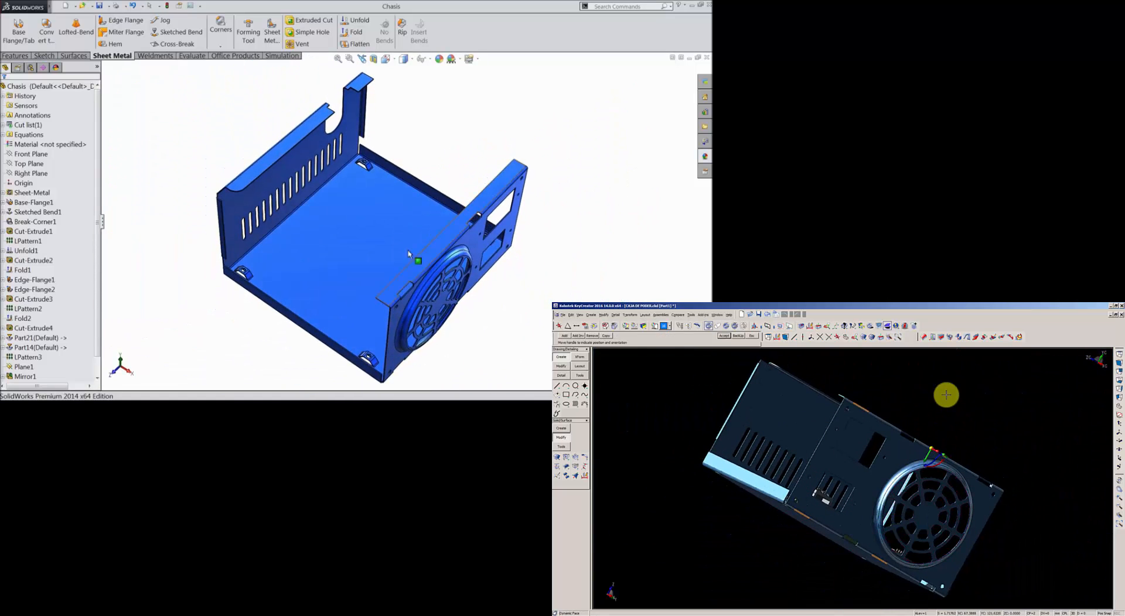
click(391, 297)
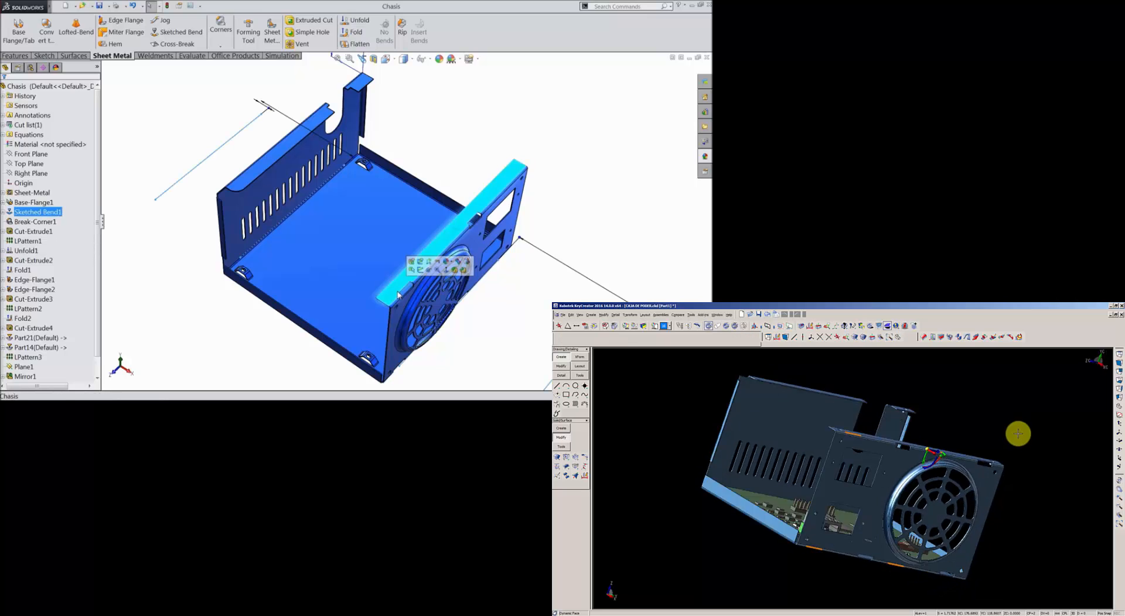
click(704, 113)
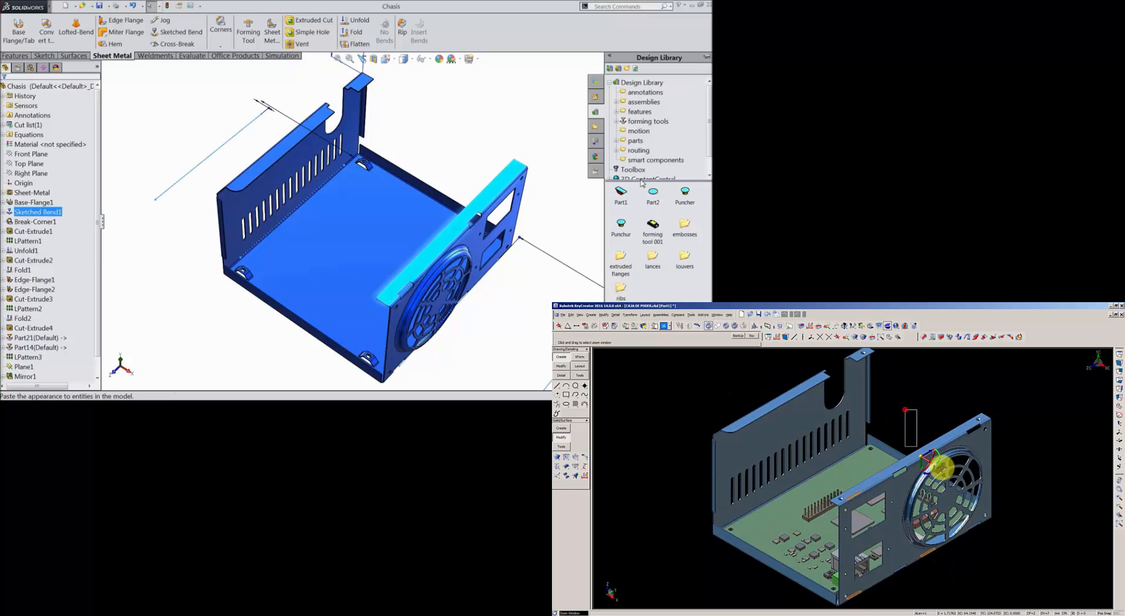
click(685, 194)
drag(643, 223, 390, 300)
- Examine the forming tool's preview on the flange from the side and from above to check its direction
scroll(393, 302, down, 9)
middle_drag(394, 301, 435, 163)
scroll(375, 277, up, 4)
scroll(370, 185, down, 5)
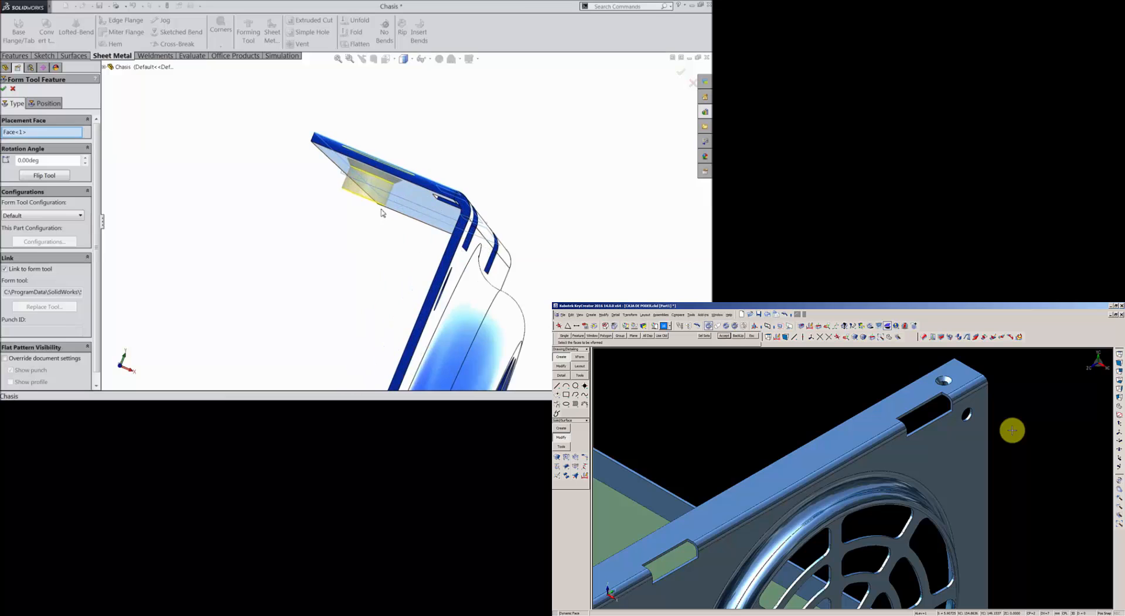
middle_drag(381, 213, 360, 251)
scroll(359, 252, up, 8)
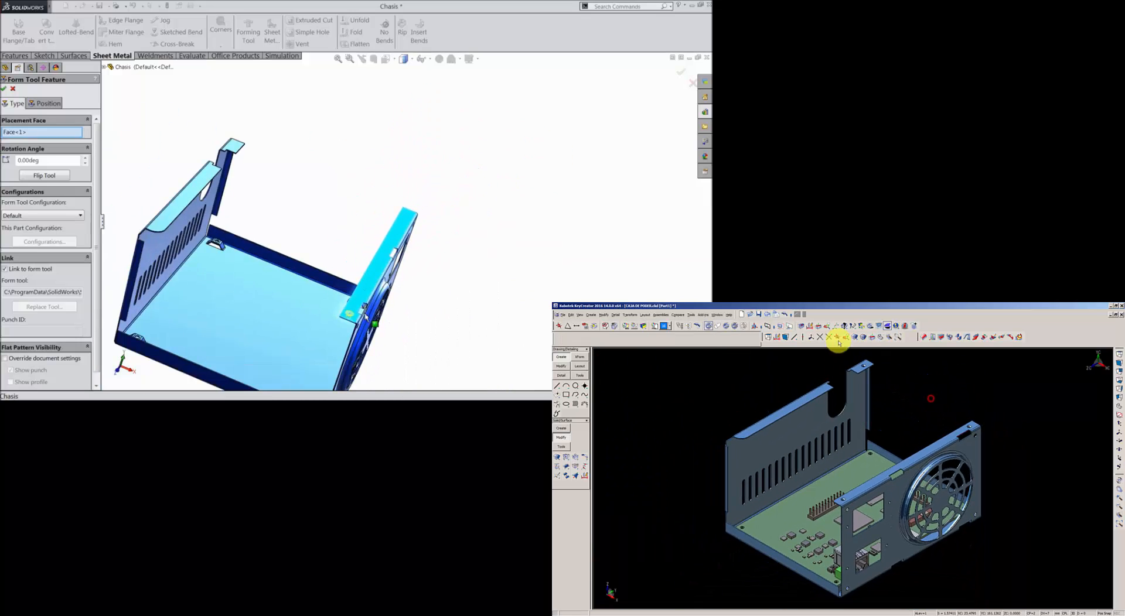
scroll(344, 317, down, 4)
- Dimension the punch's centre point 7 mm from the flange's short end edge, and turn on the floor reflection in KeyCreator
click(47, 104)
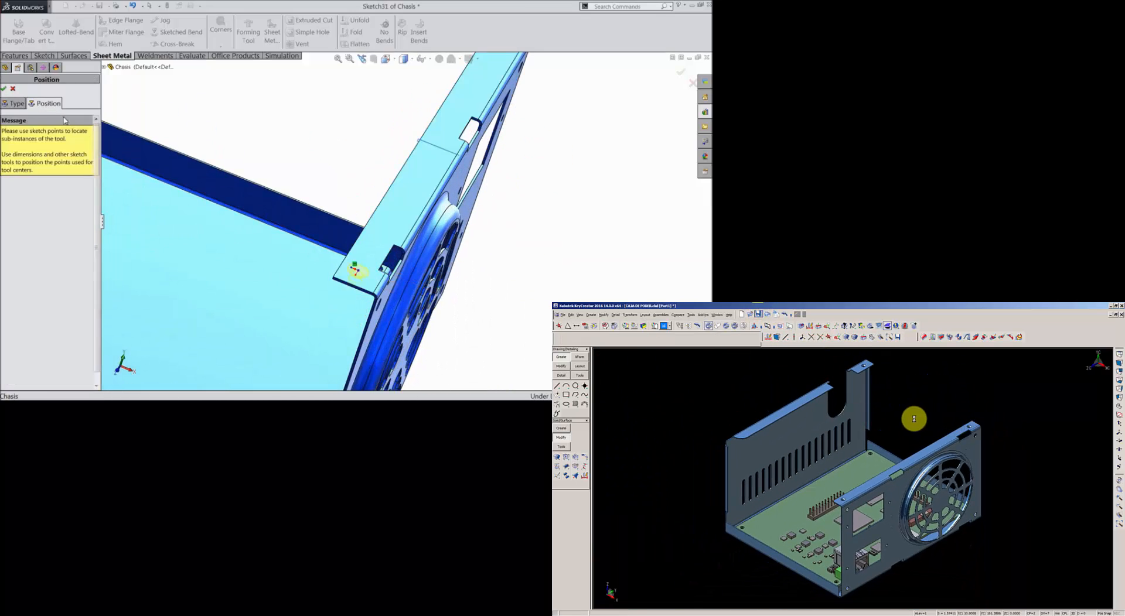
scroll(364, 263, down, 3)
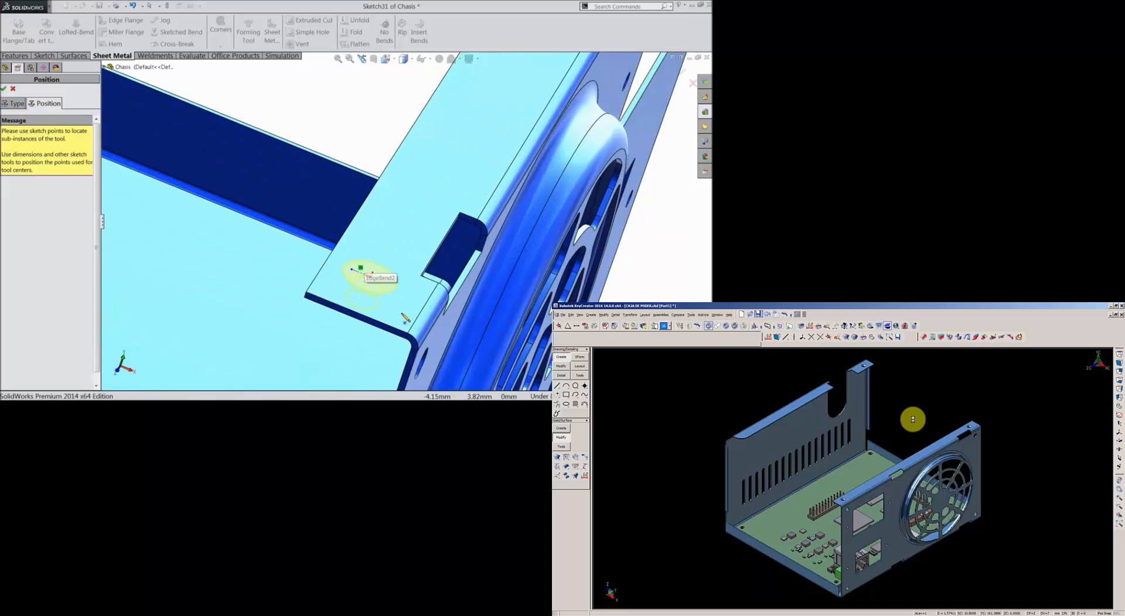
click(45, 55)
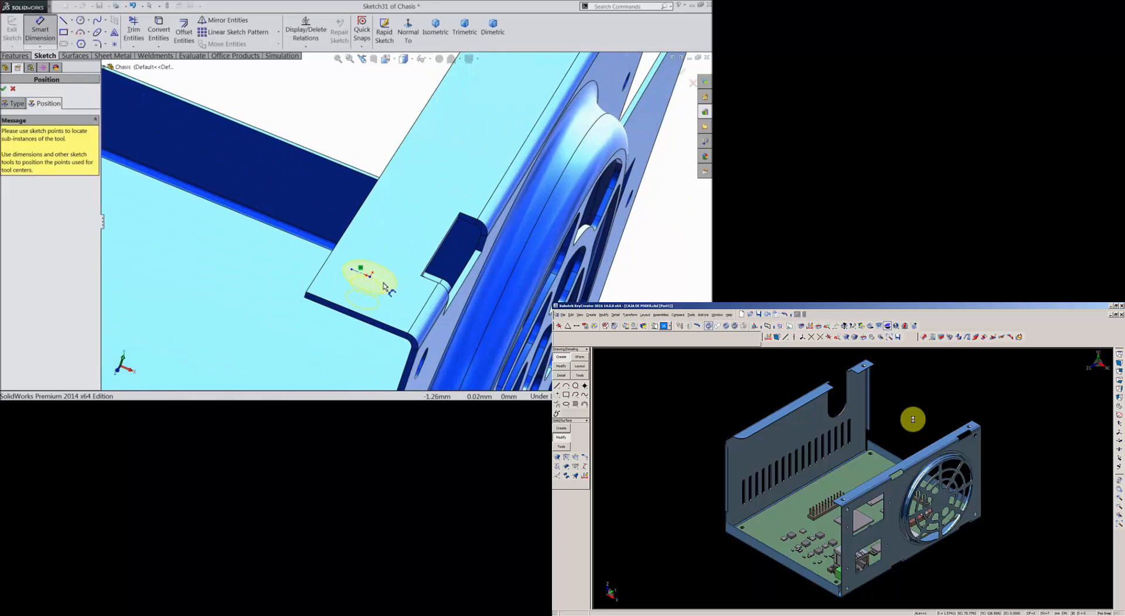
scroll(367, 271, down, 2)
click(365, 268)
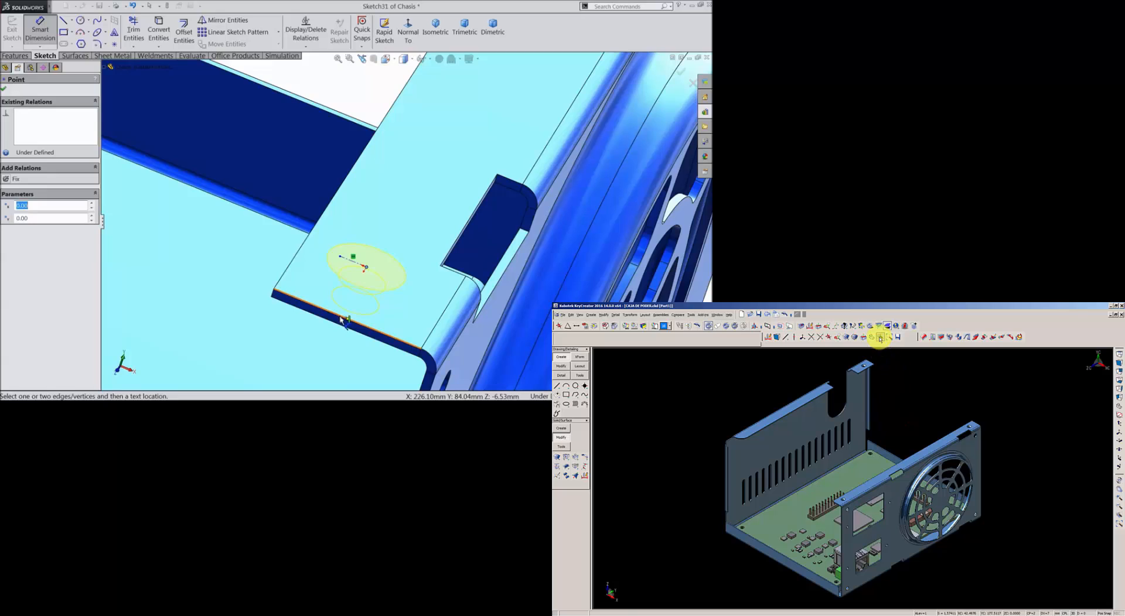
click(247, 252)
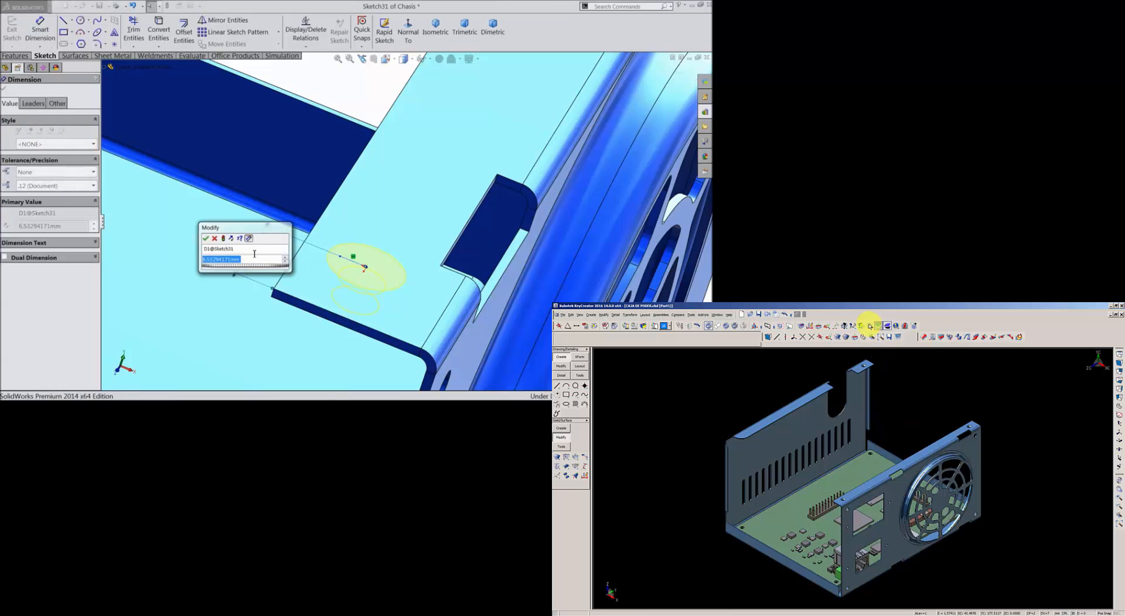
click(869, 326)
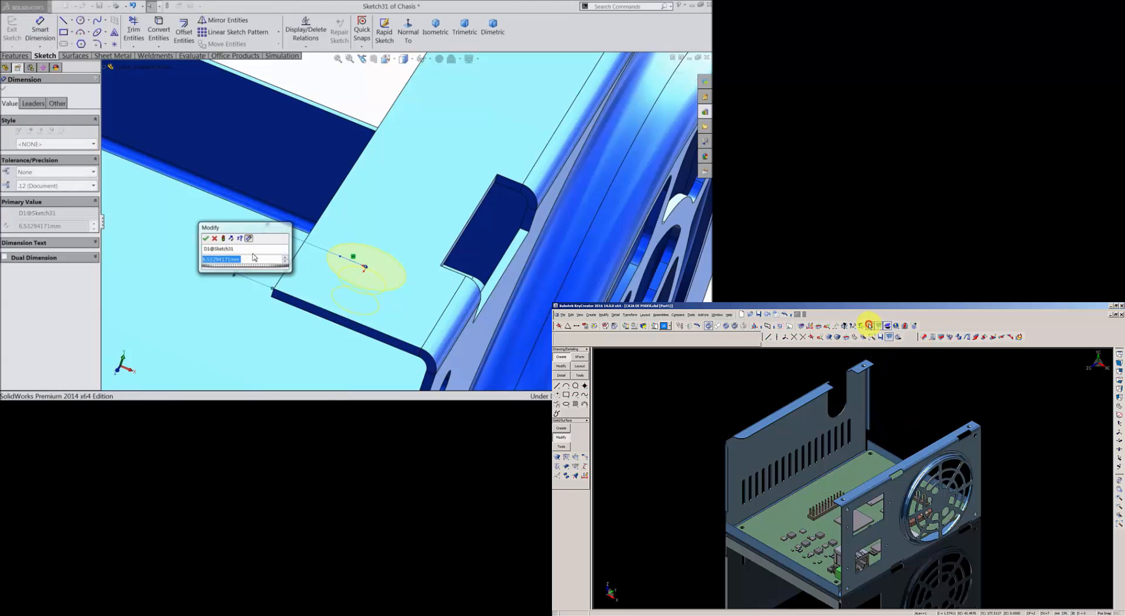
click(205, 239)
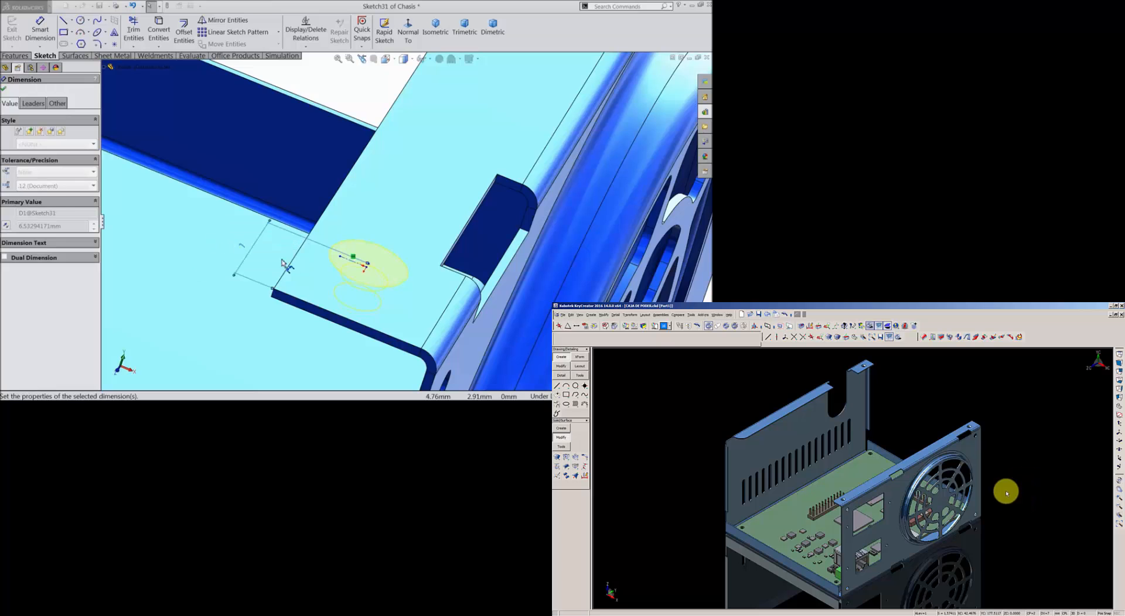
click(353, 257)
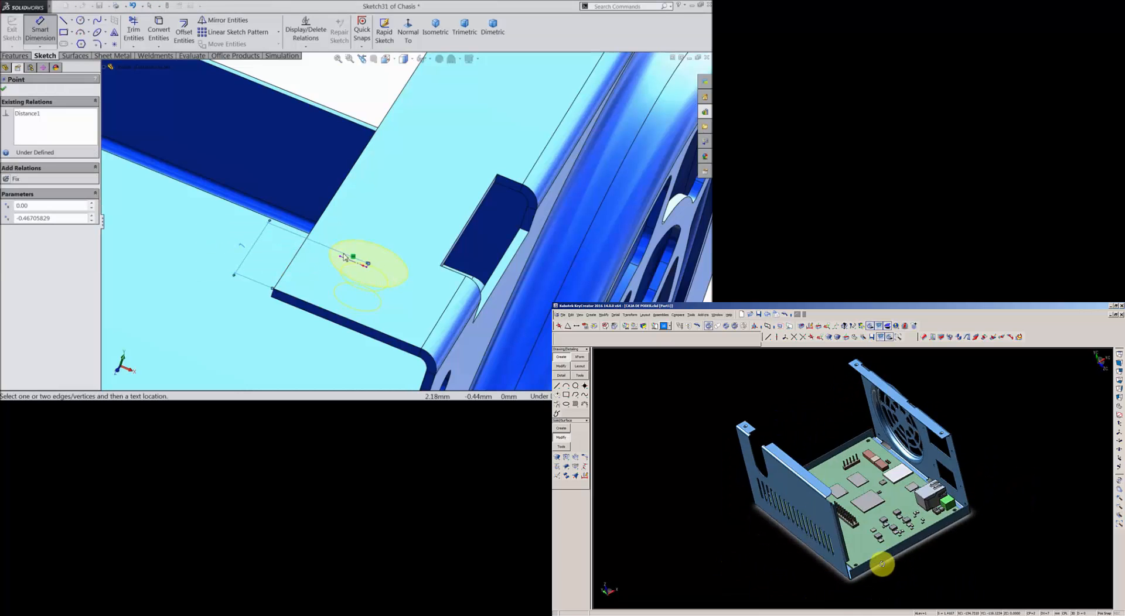
click(304, 253)
click(418, 208)
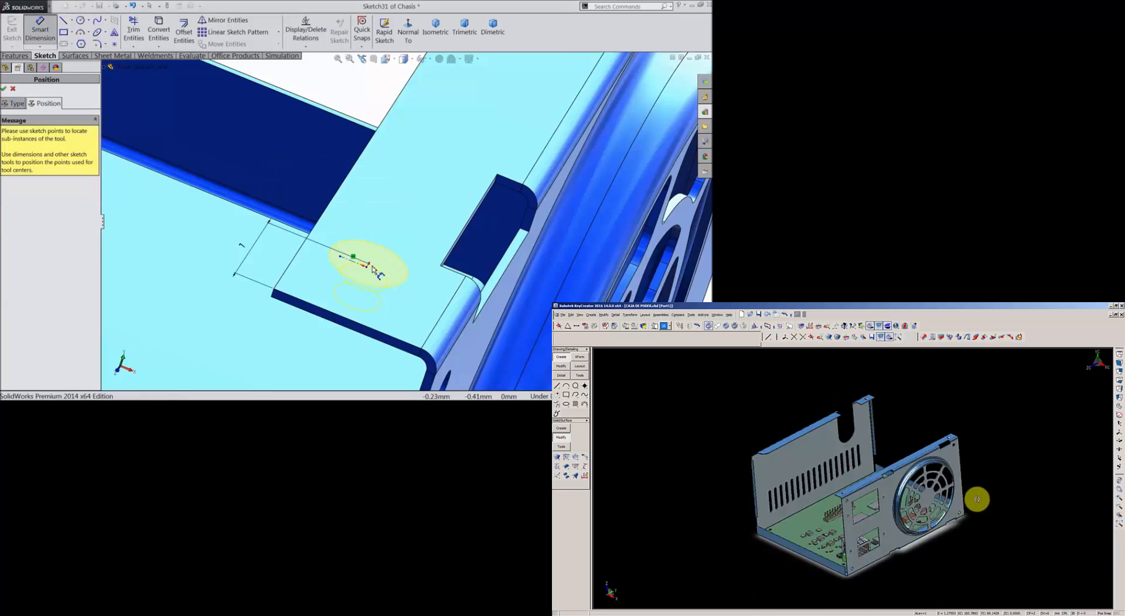
click(368, 265)
click(300, 253)
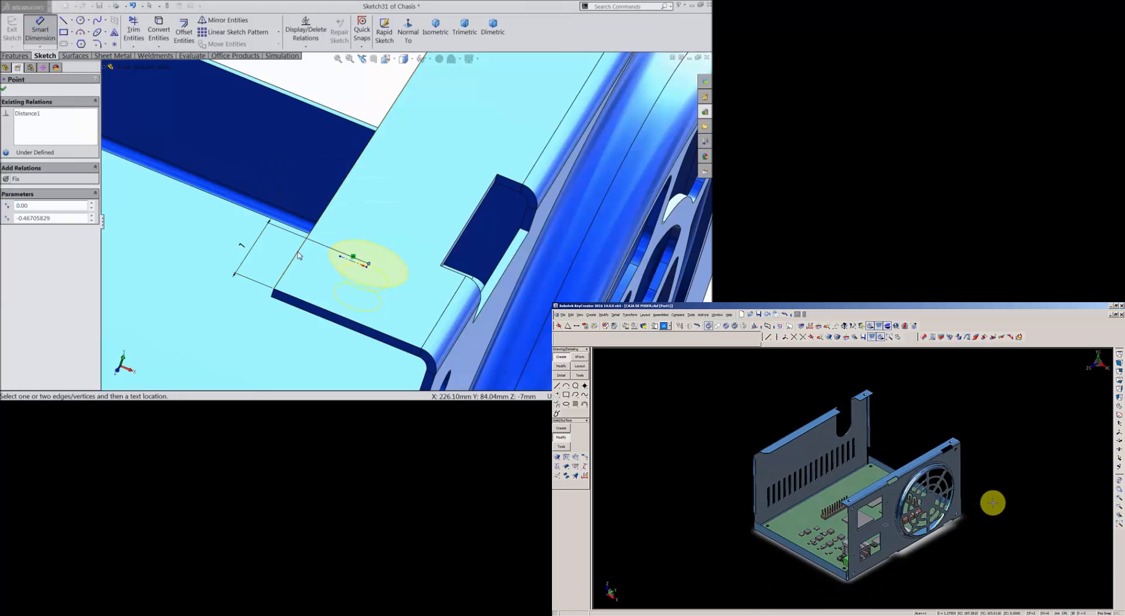
click(420, 208)
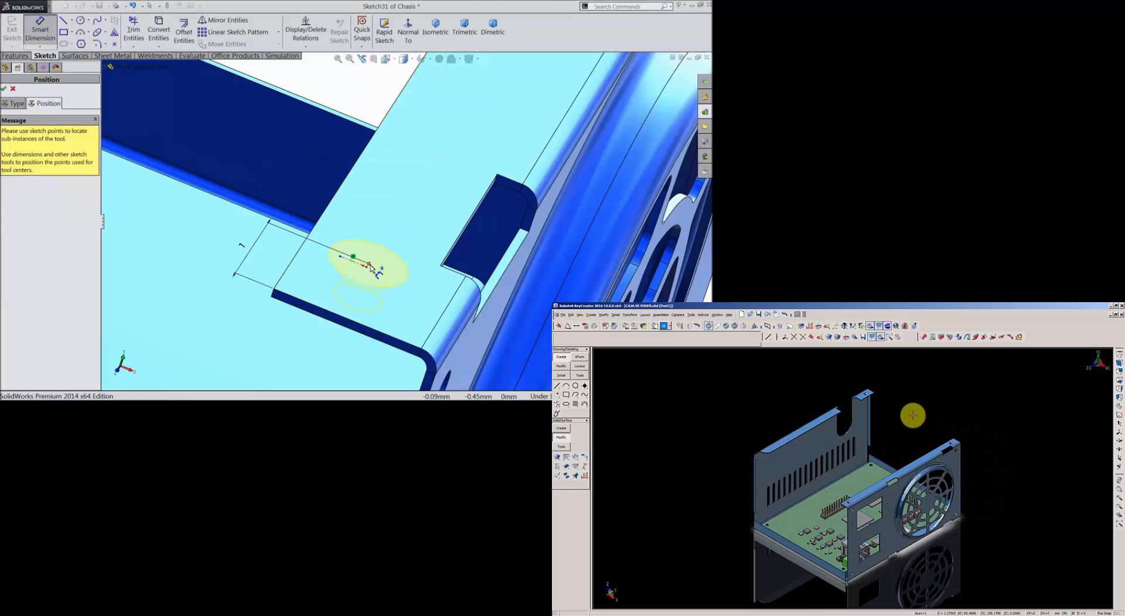
- Dimension the punch's centre point 4 mm from the flange's inner long edge and finish placing the forming tool
click(369, 265)
click(295, 262)
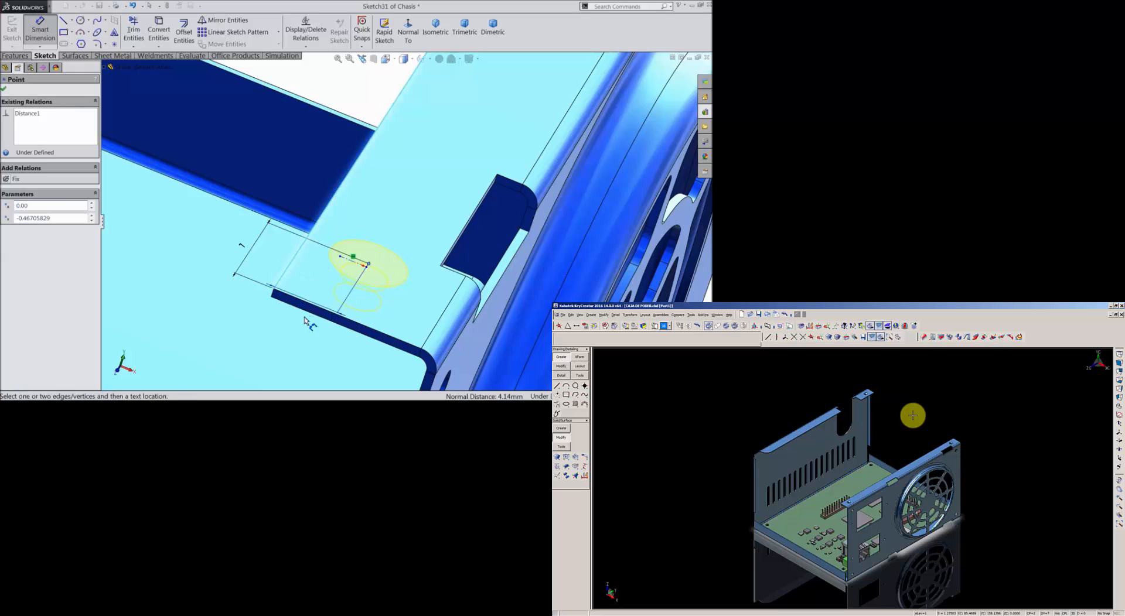
click(273, 341)
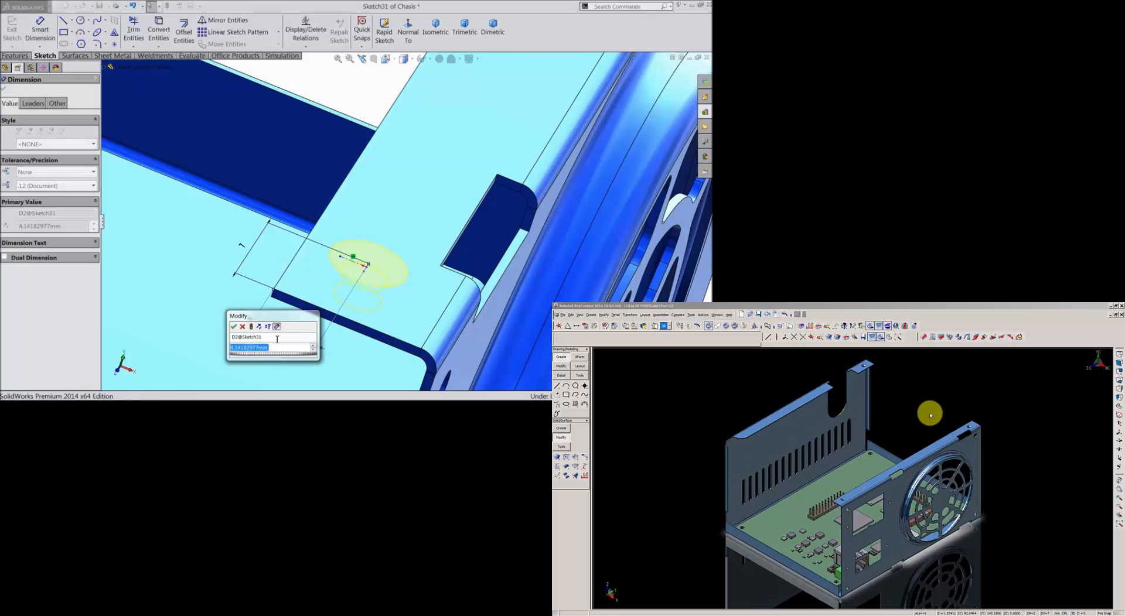
text(7)
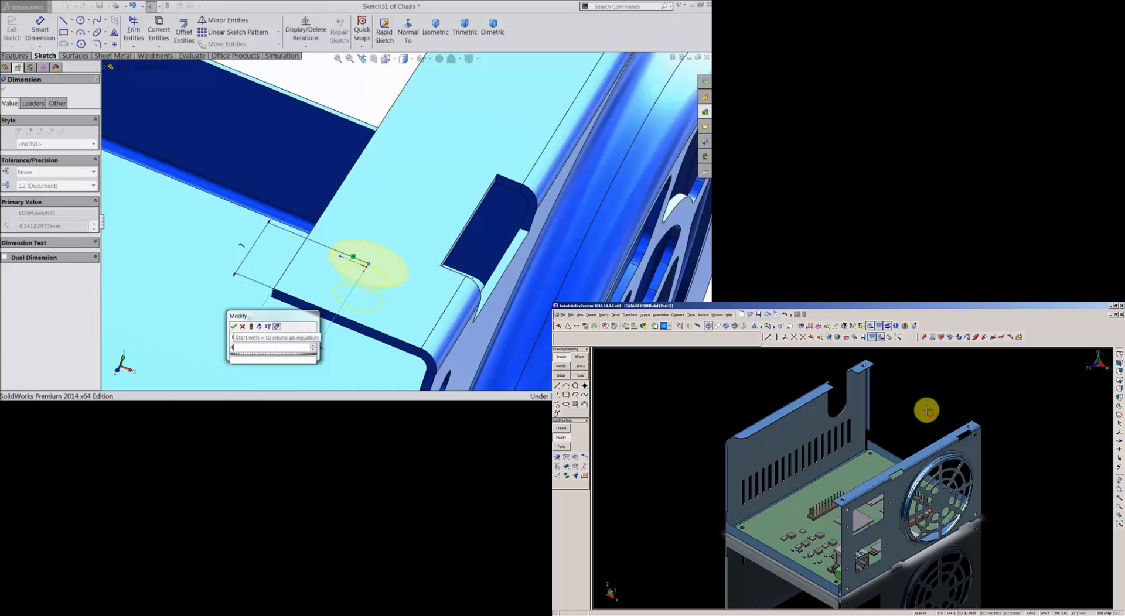
key(Return)
scroll(351, 292, up, 2)
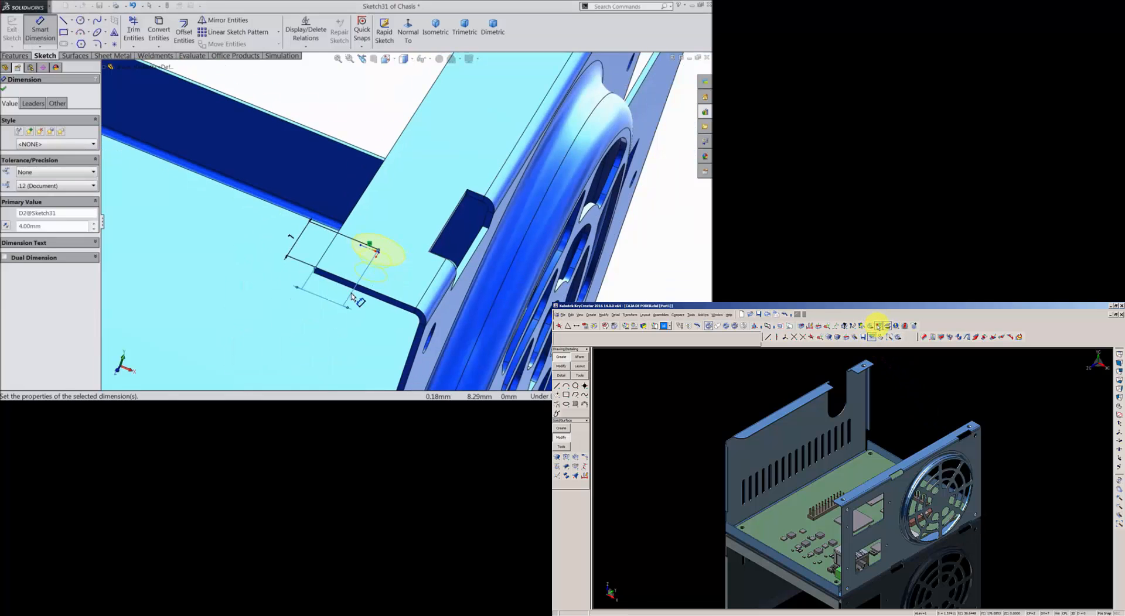
click(4, 89)
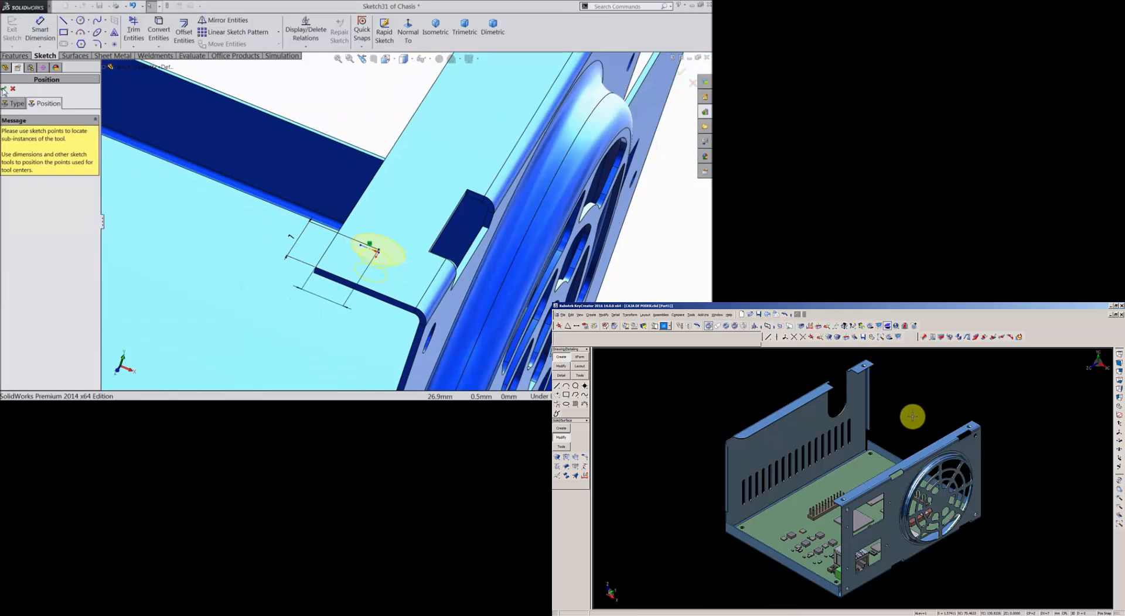
click(4, 89)
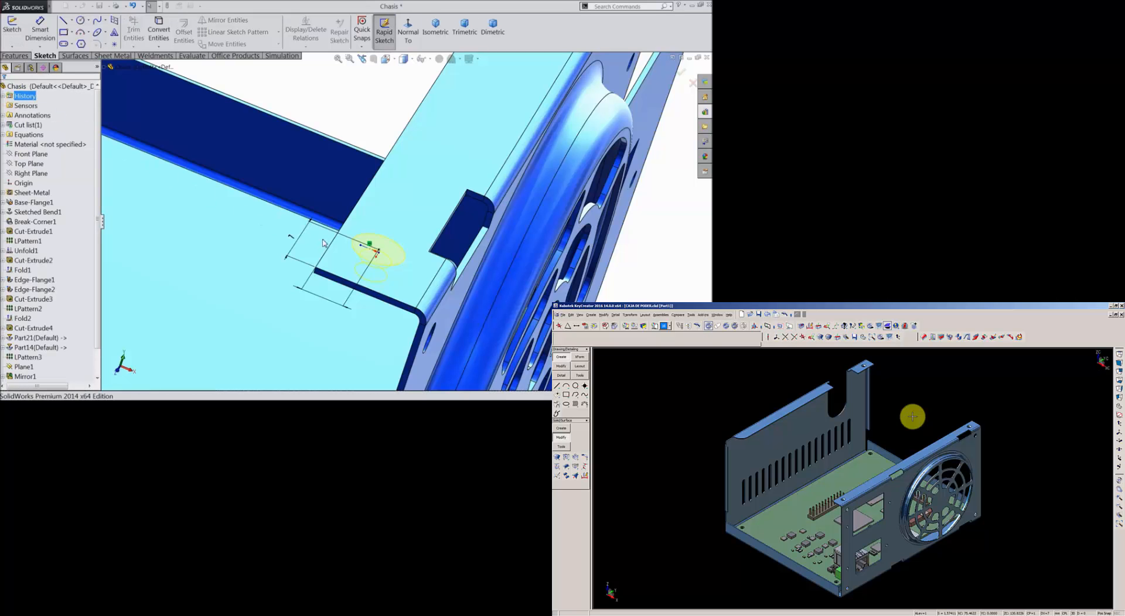
- Examine the punched hole up close on the fan-side flange and its placement on the whole case
middle_drag(349, 251, 404, 250)
scroll(398, 249, down, 5)
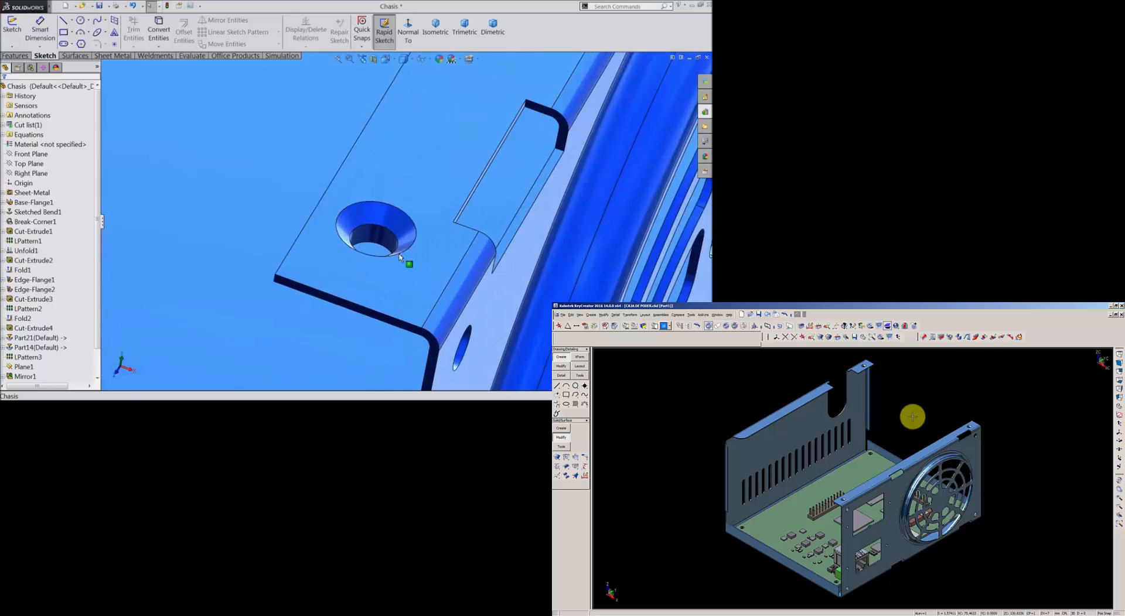
mouse_move(398, 251)
middle_down()
mouse_move(434, 189)
mouse_move(395, 239)
middle_up()
scroll(394, 239, up, 10)
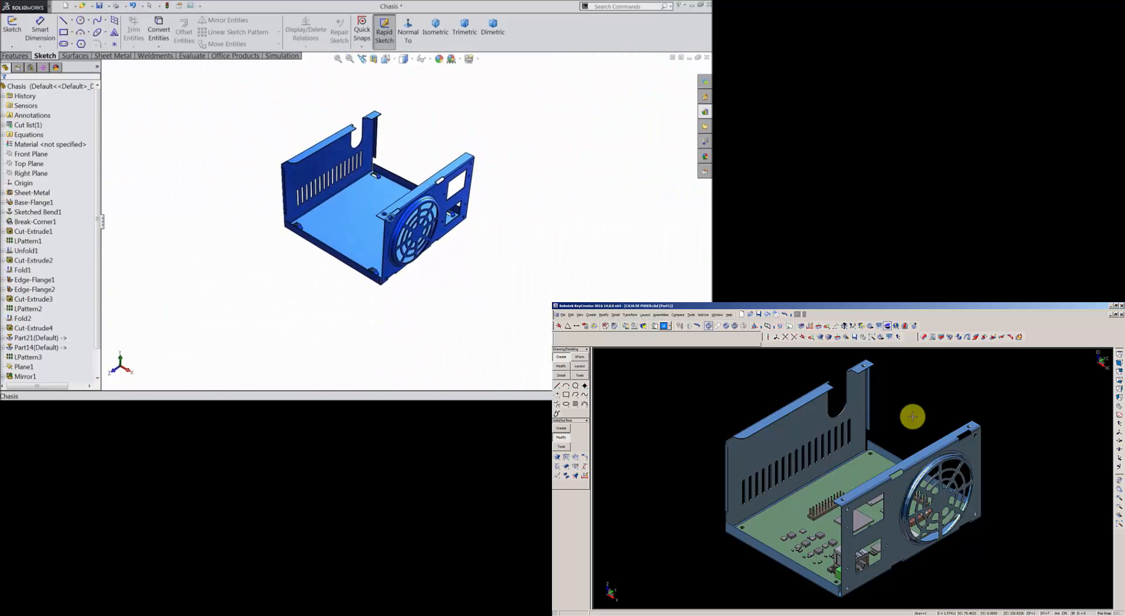
scroll(417, 143, down, 5)
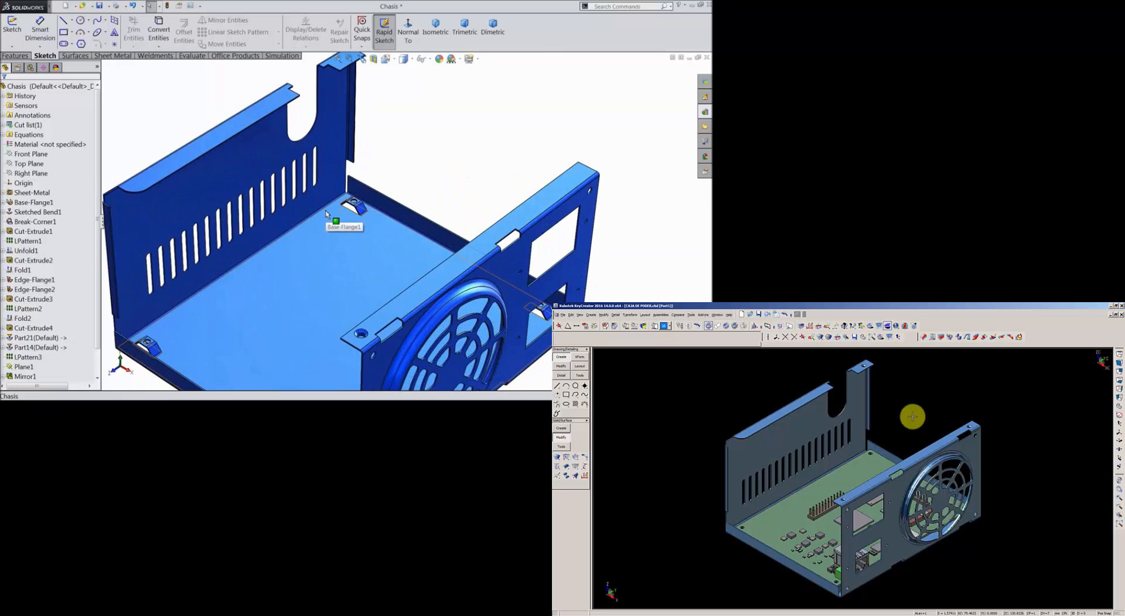
scroll(341, 203, down, 3)
scroll(379, 136, up, 3)
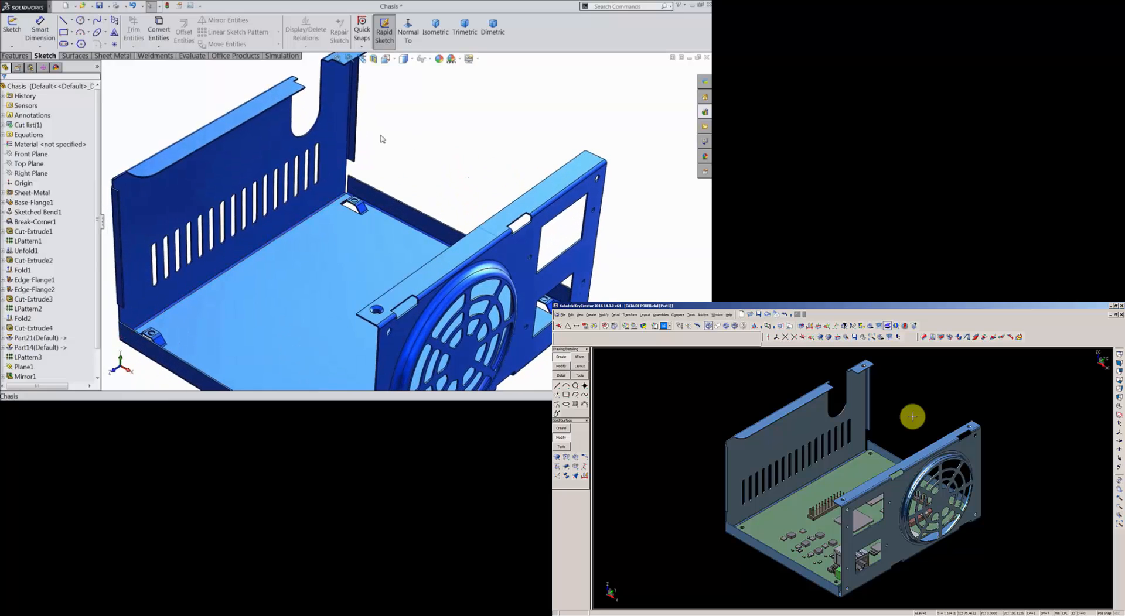
scroll(378, 118, down, 3)
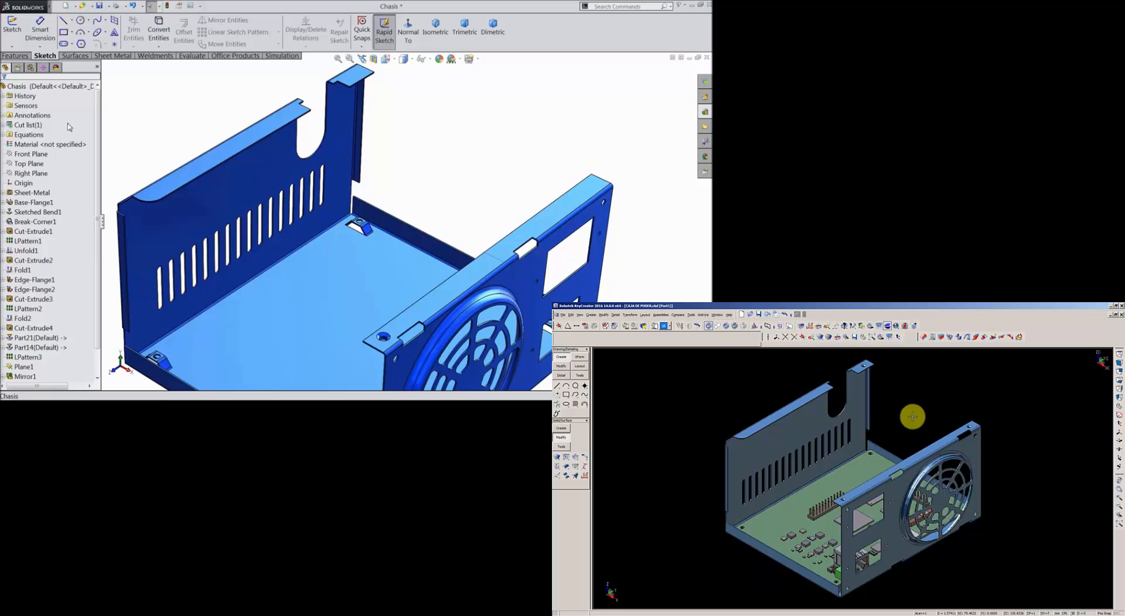
- Set up a linear pattern of the Puncher feature along the fan-side flange's long edge, with two instances 134 mm apart
click(16, 55)
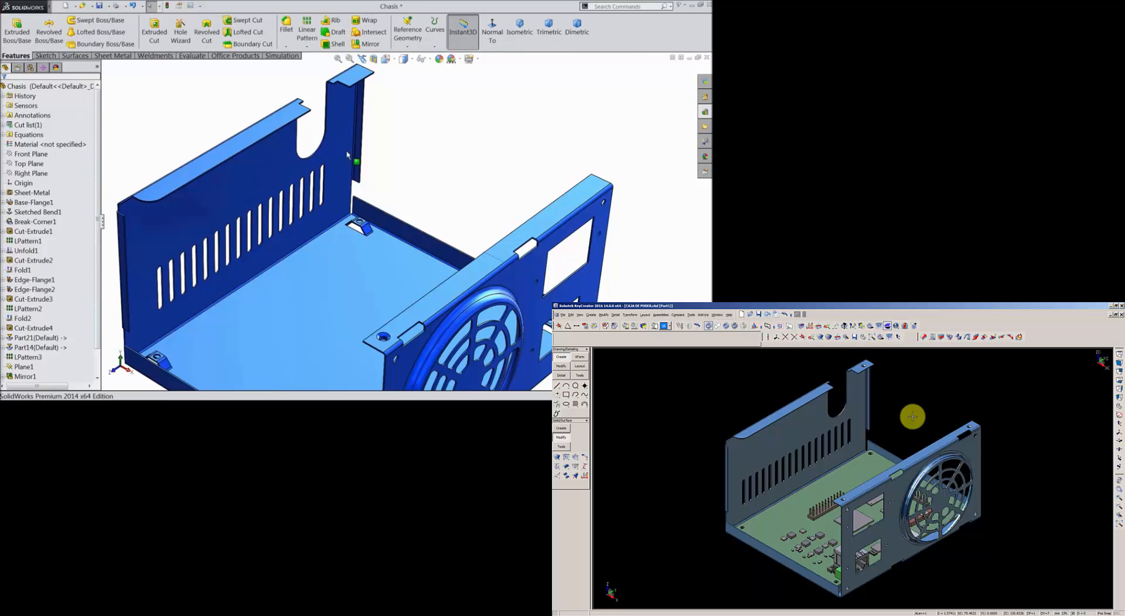
click(306, 29)
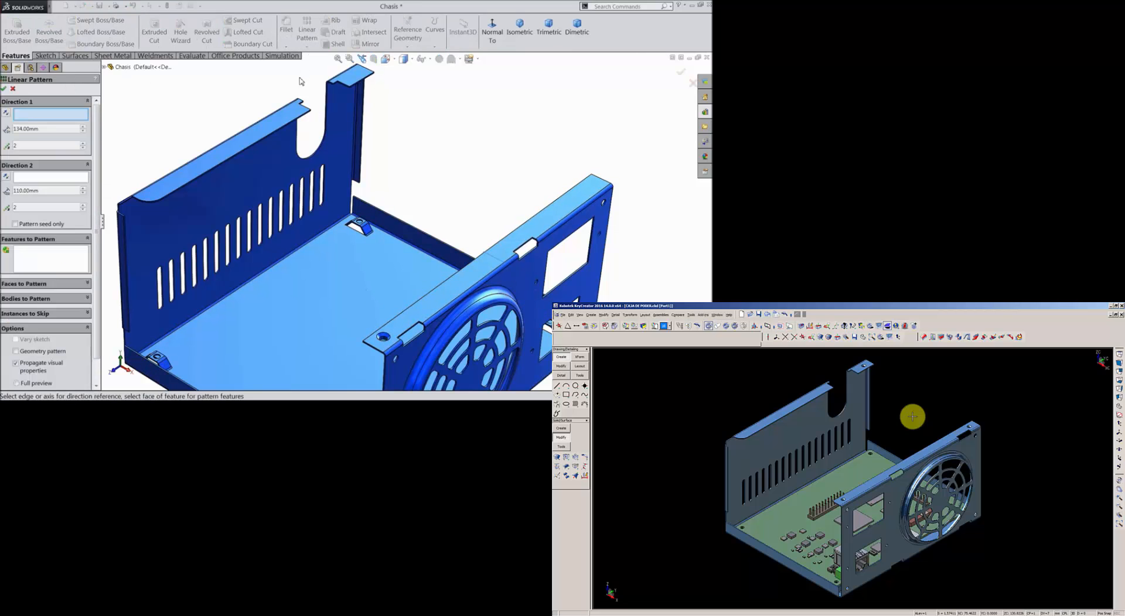
click(432, 296)
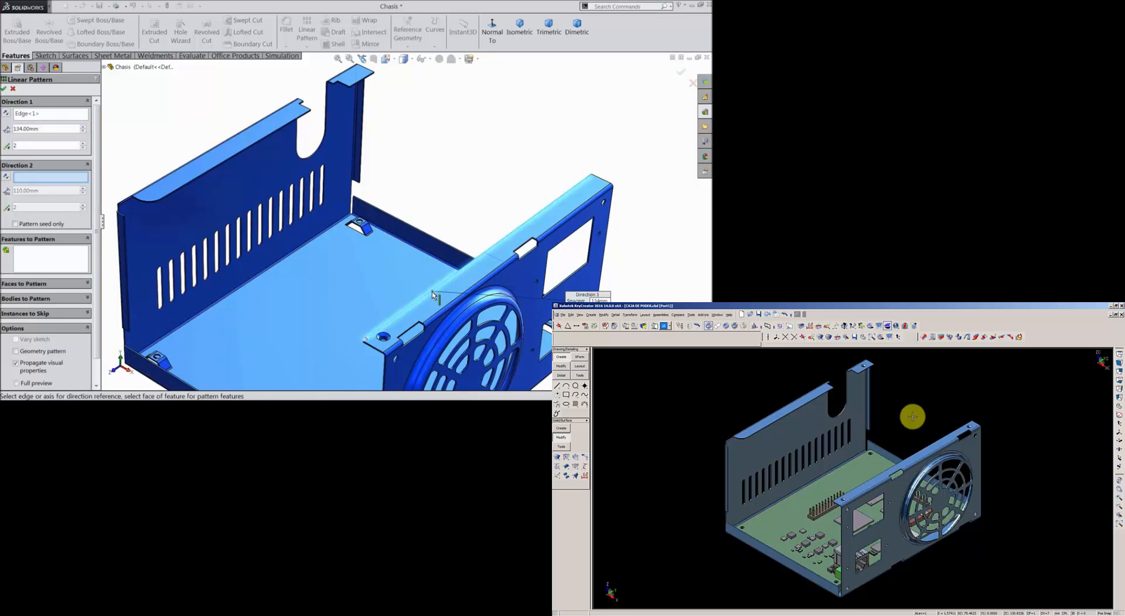
click(59, 259)
click(104, 67)
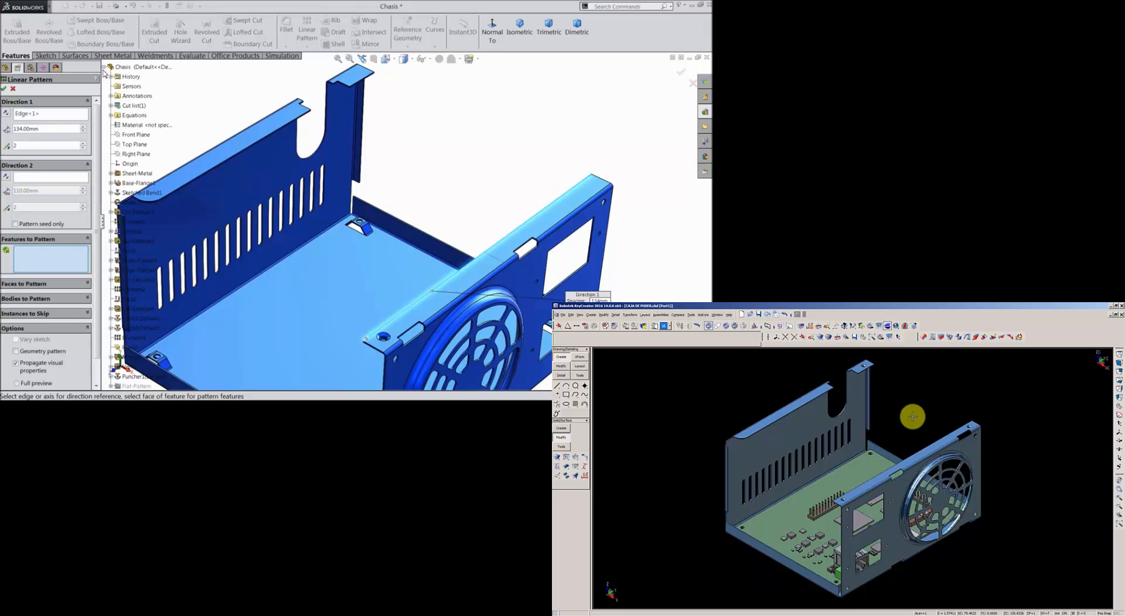
click(135, 376)
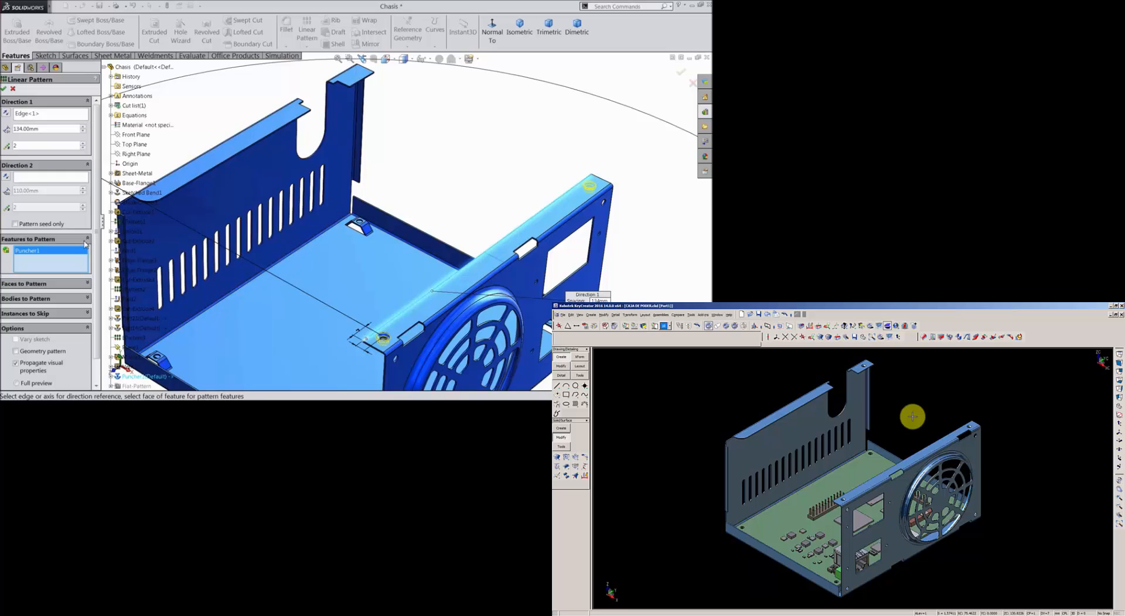
- Add a second pattern direction along the base's rear edge, pointing toward the slotted wall, with two instances
click(42, 177)
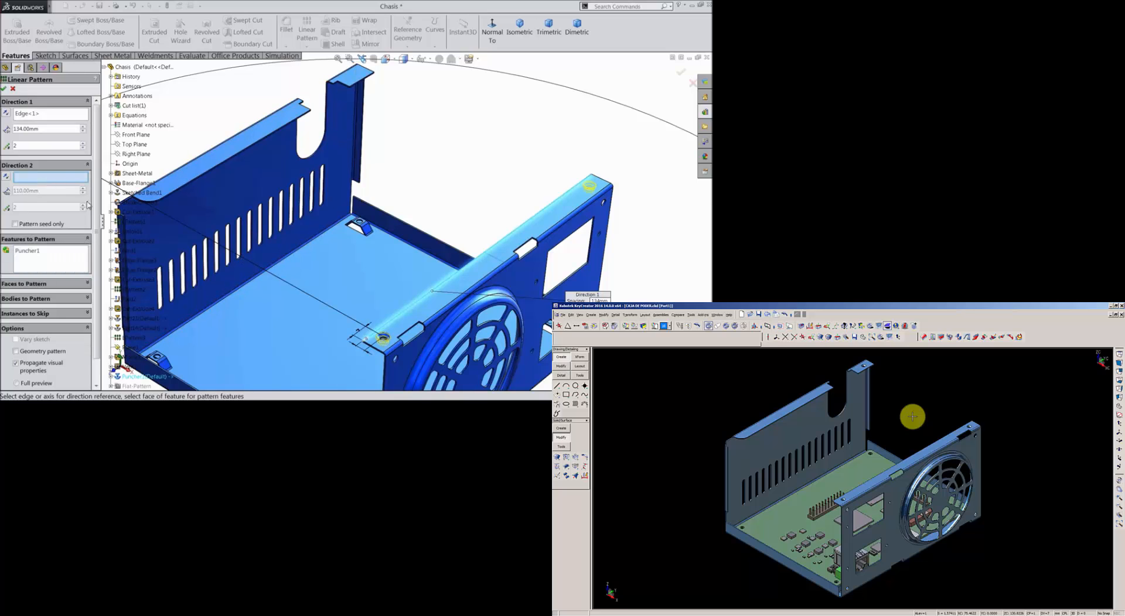
click(431, 240)
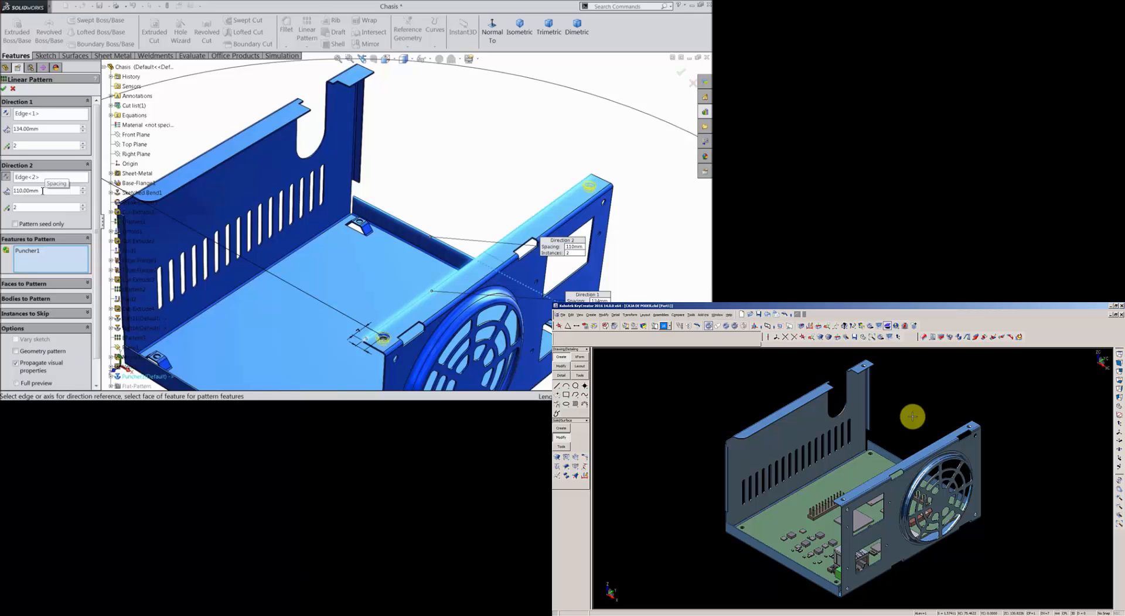
scroll(413, 190, up, 3)
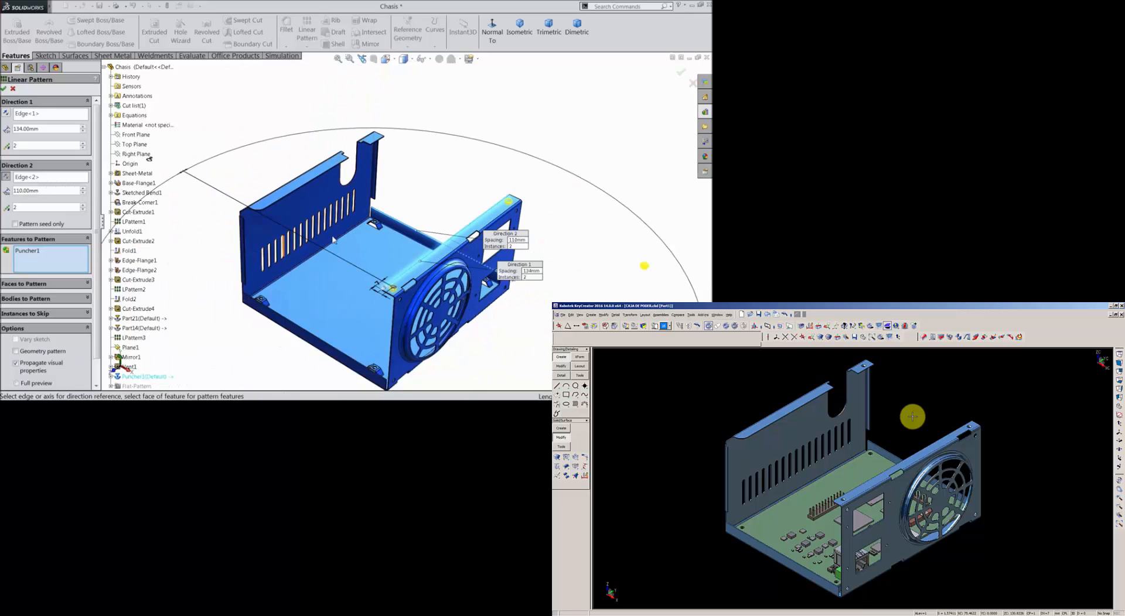
mouse_move(414, 191)
middle_down()
mouse_move(424, 207)
mouse_move(416, 240)
mouse_move(422, 197)
middle_up()
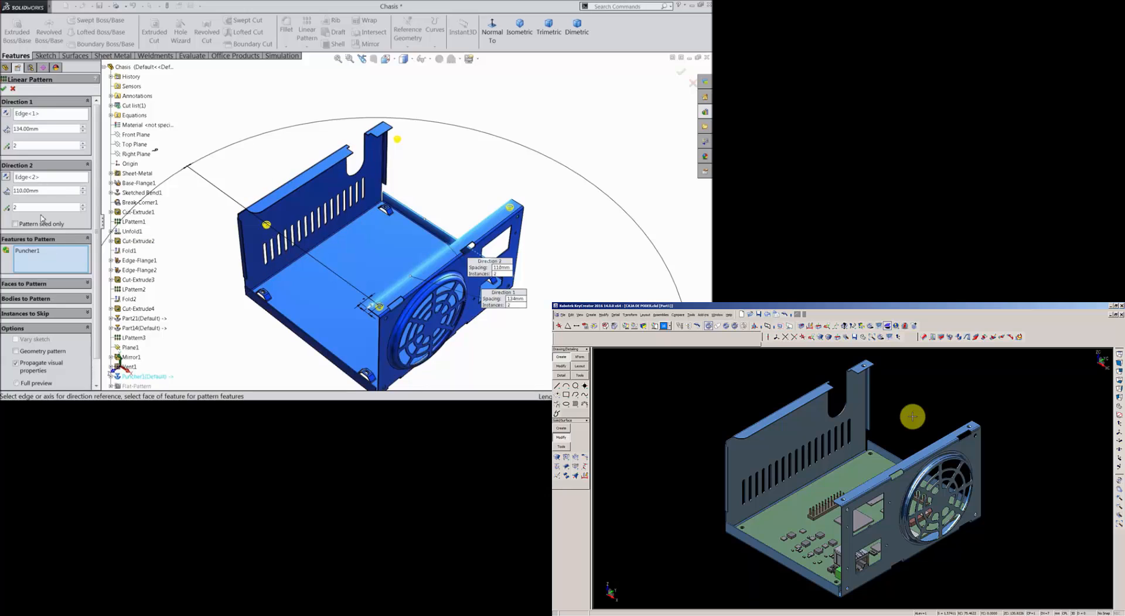
- Try second-direction spacings of 130, 129 and 128 mm, checking the patterned punch positions on the opposite flange from above
drag(43, 190, 10, 188)
text(130)
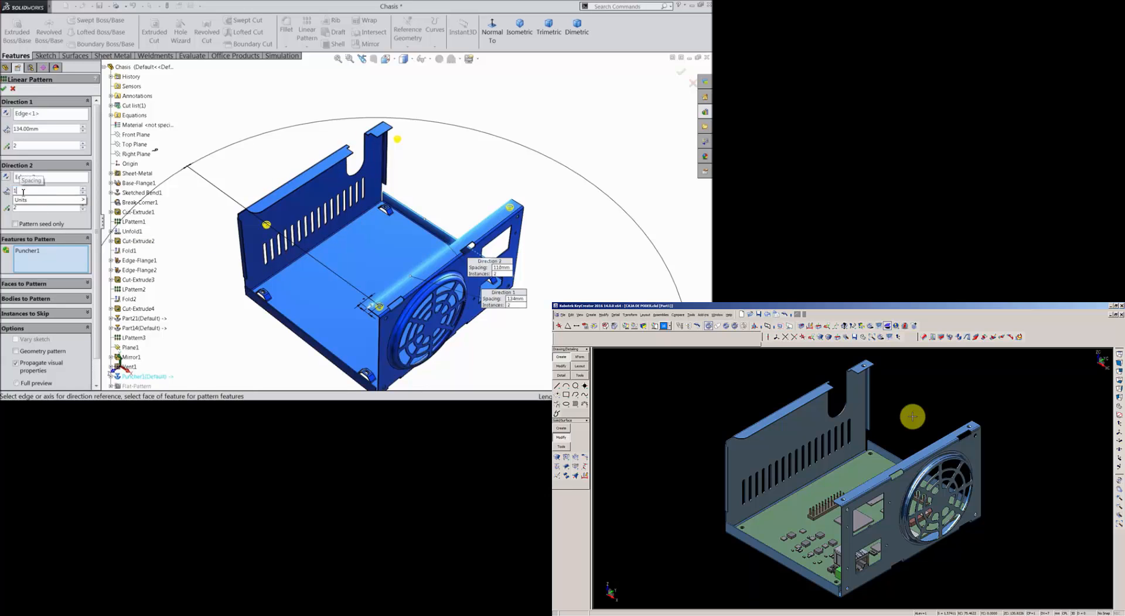
click(196, 136)
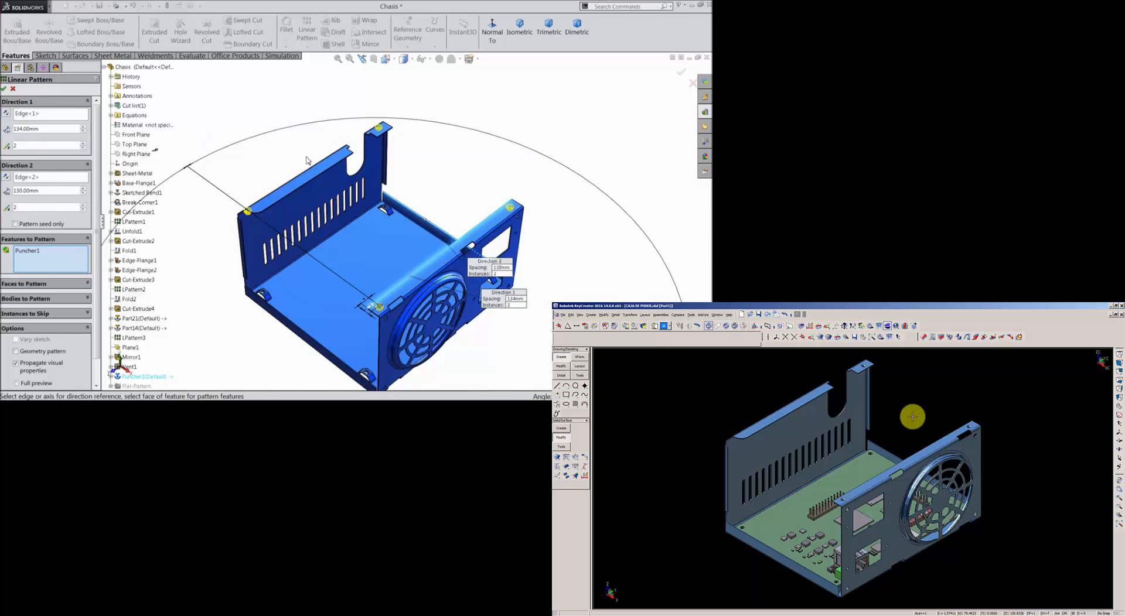
scroll(296, 195, down, 3)
middle_drag(295, 195, 306, 243)
scroll(306, 242, up, 5)
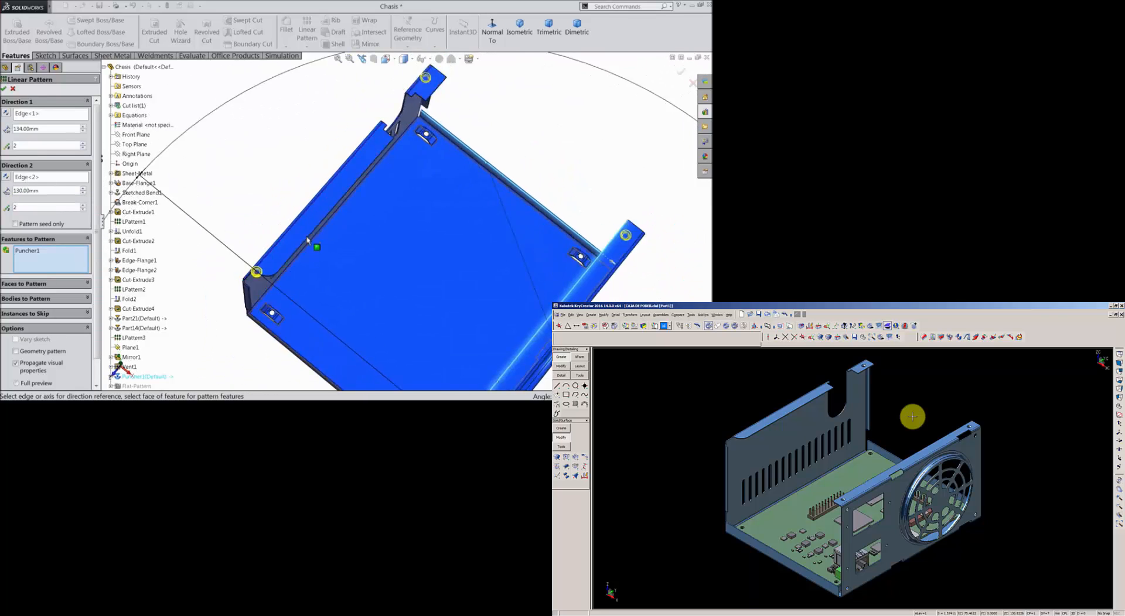
scroll(439, 128, down, 4)
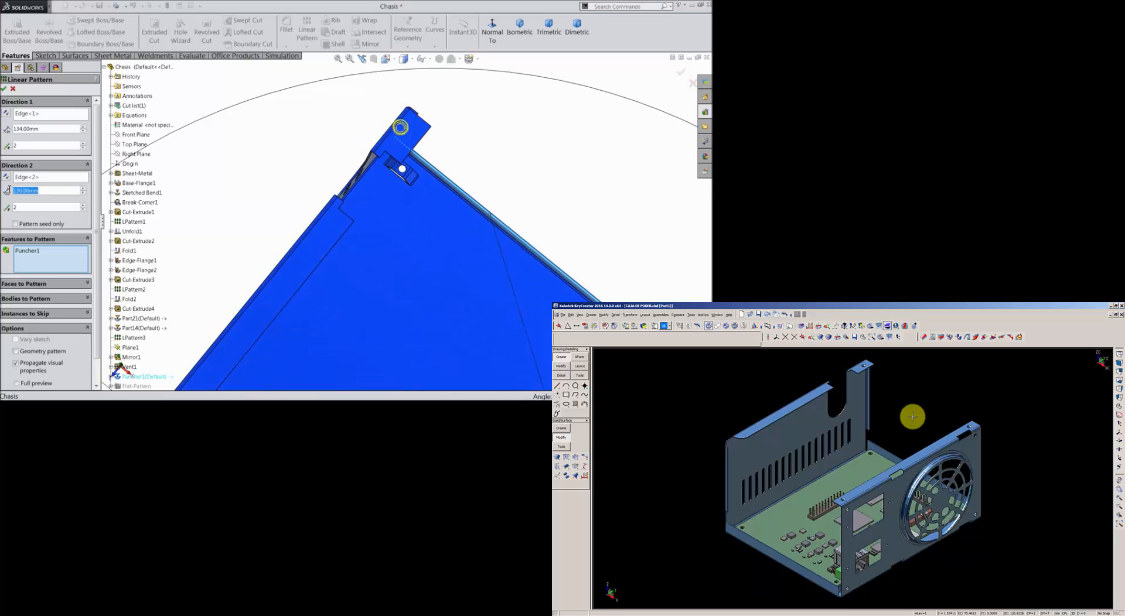
text(129)
key(Return)
text(12)
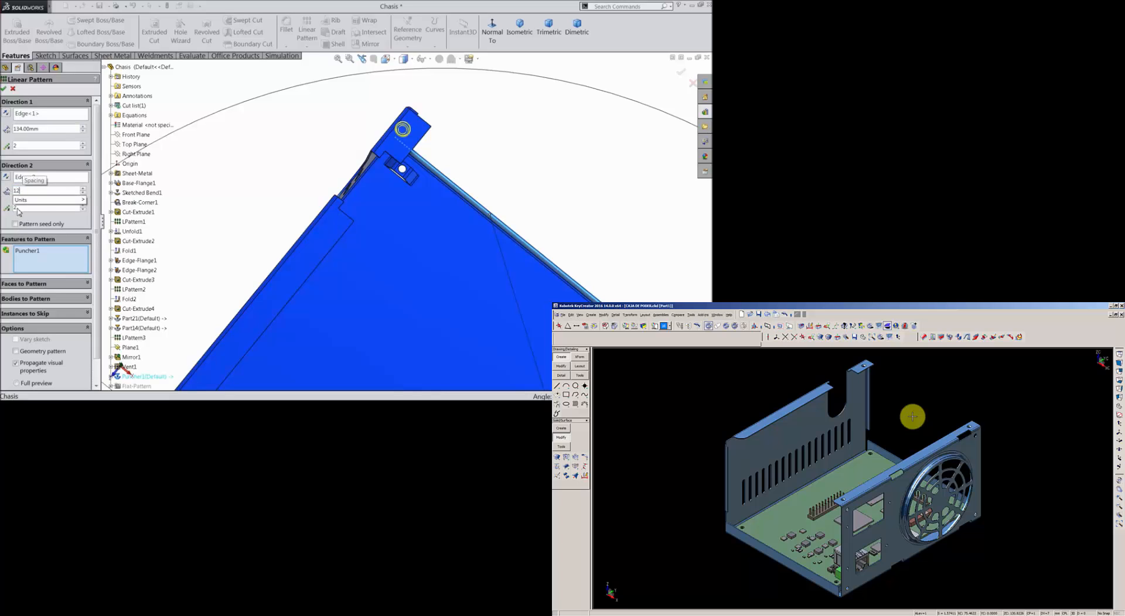
text(8)
key(Return)
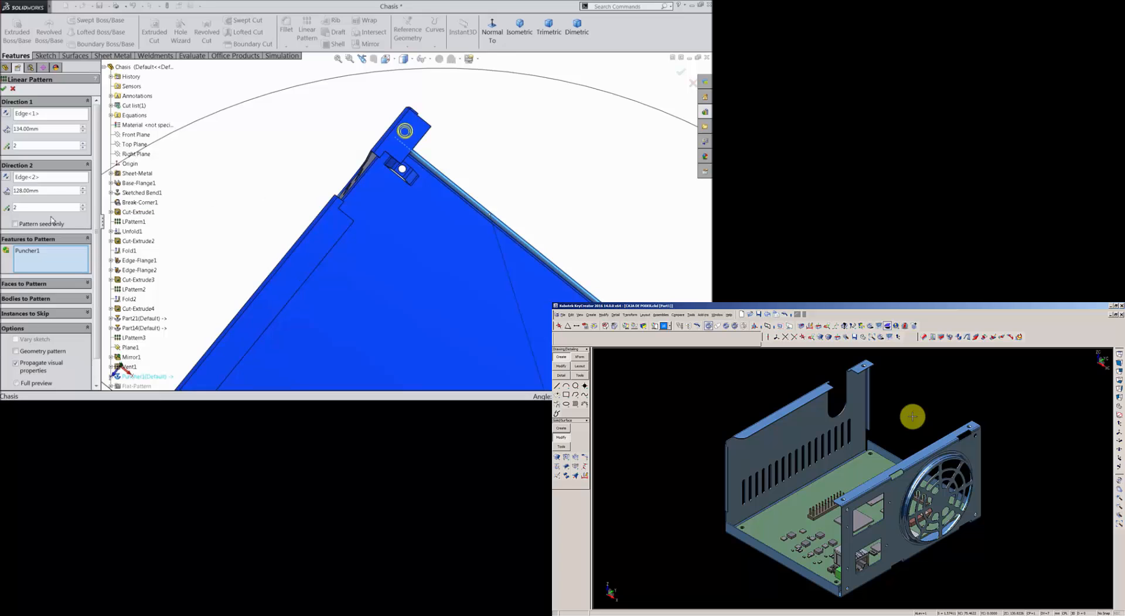
- Set the pattern's second-direction spacing to 126 mm and check the punch positions on both flanges
text(126)
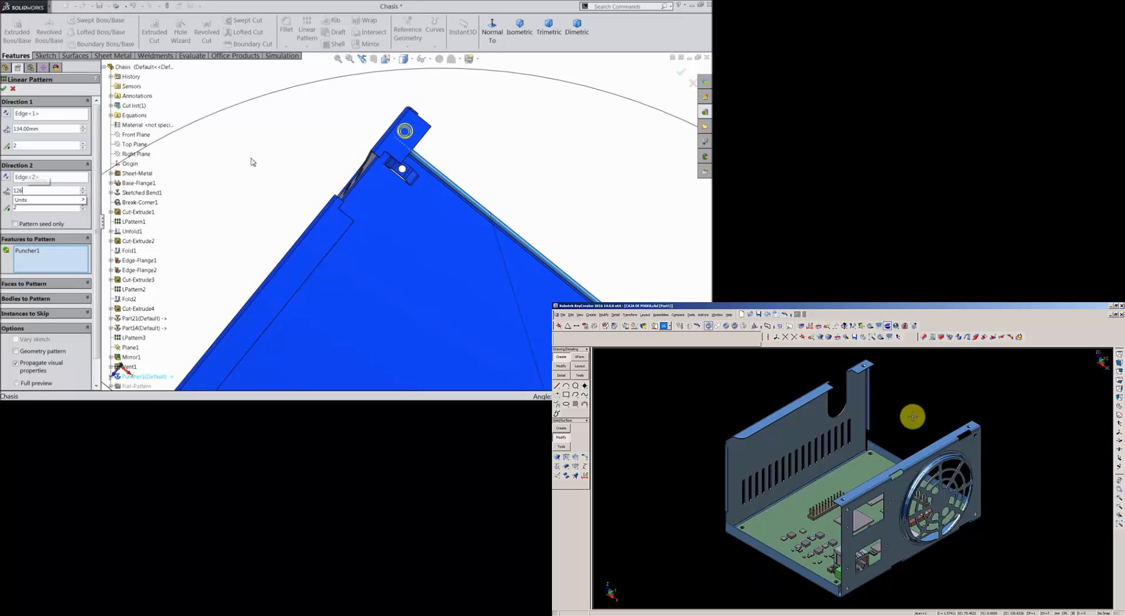
key(Return)
scroll(248, 196, up, 5)
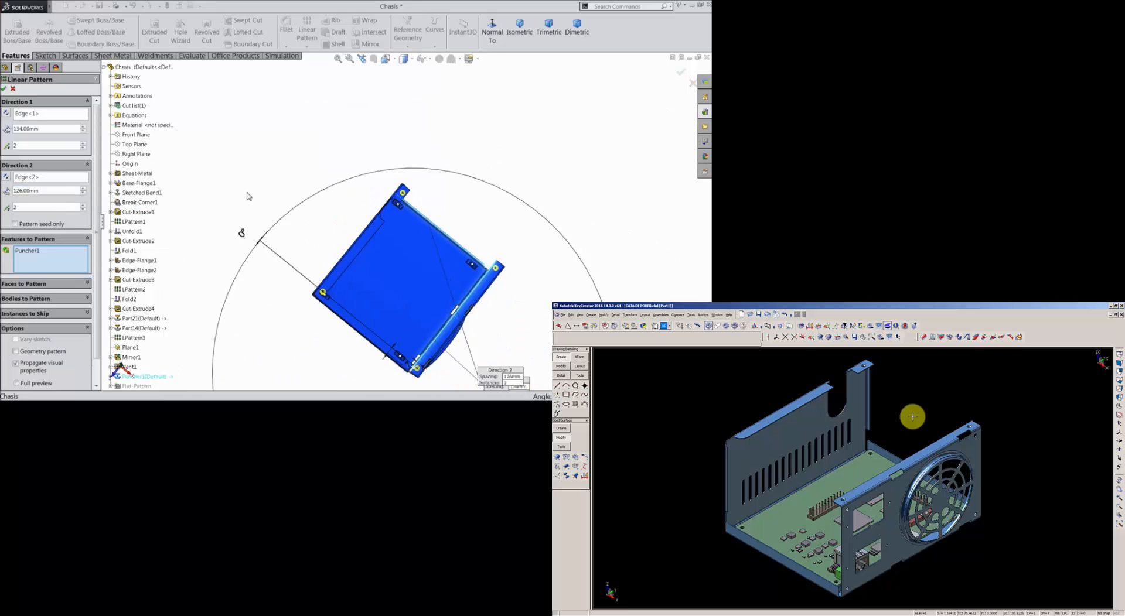
mouse_move(249, 196)
middle_down()
mouse_move(264, 181)
mouse_move(261, 154)
mouse_move(261, 189)
middle_up()
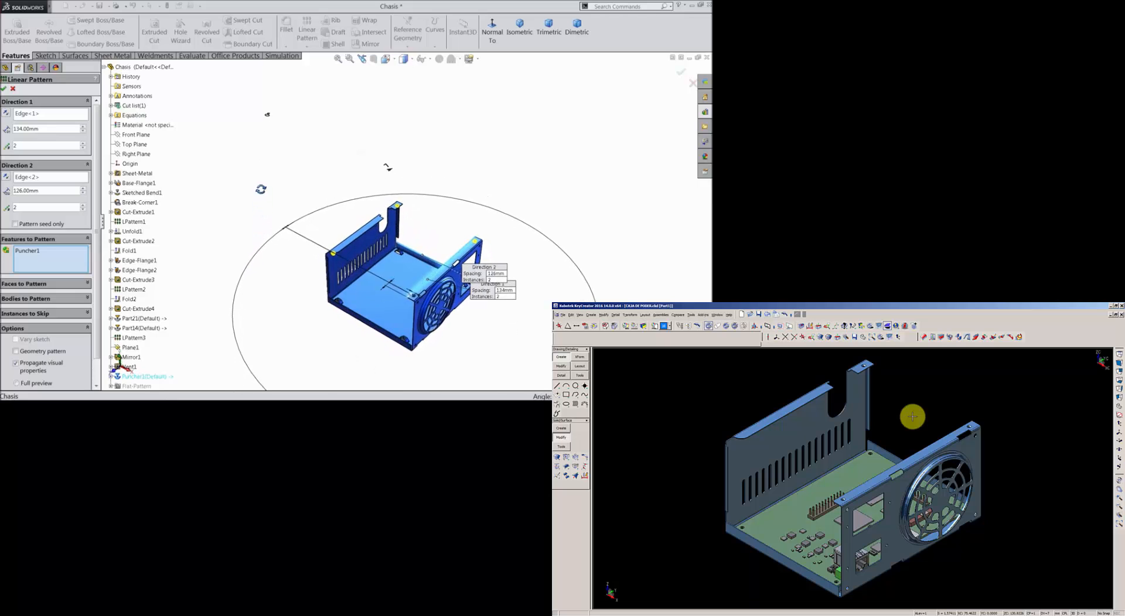
scroll(422, 272, down, 6)
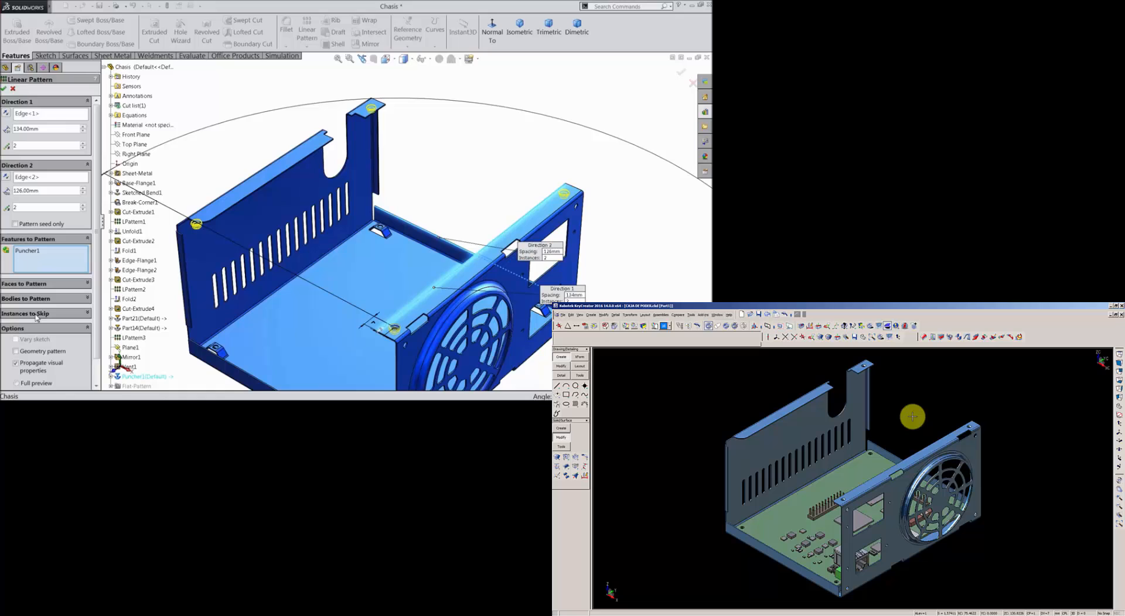
- Skip the pattern instance at the front end of the slotted wall's upper flange and finish the linear pattern
click(36, 315)
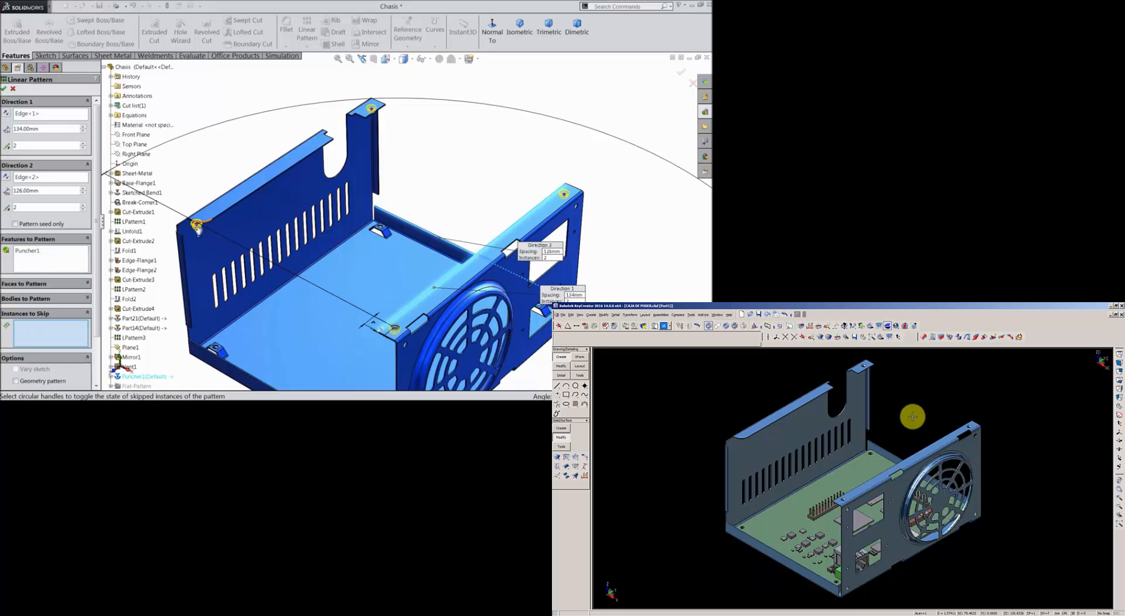
click(198, 226)
mouse_move(383, 117)
middle_down()
mouse_move(401, 184)
mouse_move(379, 130)
middle_up()
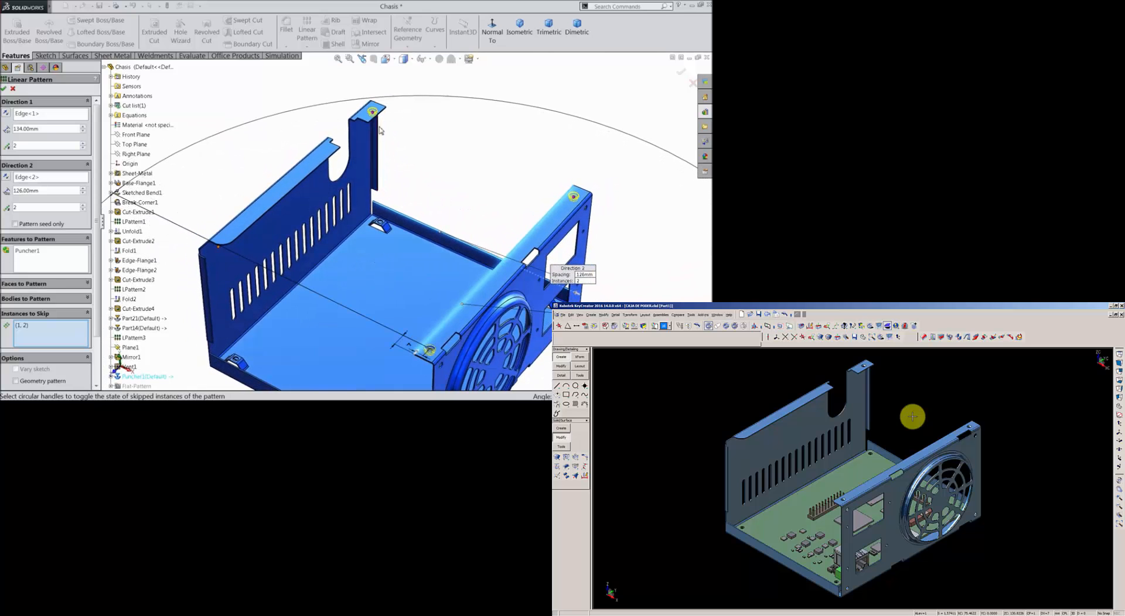
click(4, 90)
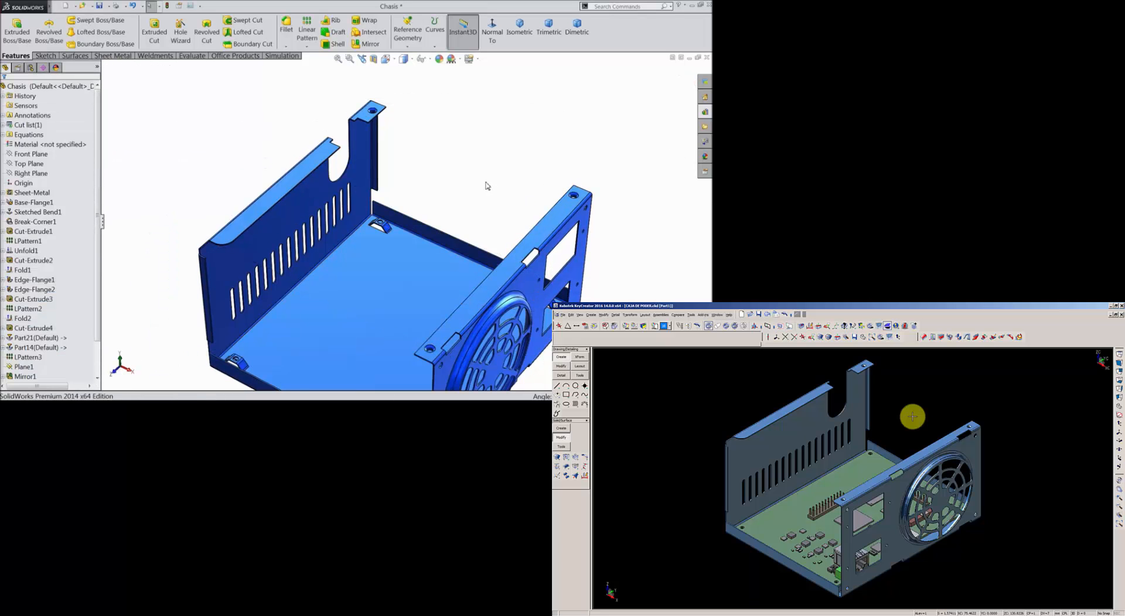
- Examine the patterned punched screw holes on the upper flanges up close, and view the whole case from several angles
scroll(485, 186, down, 8)
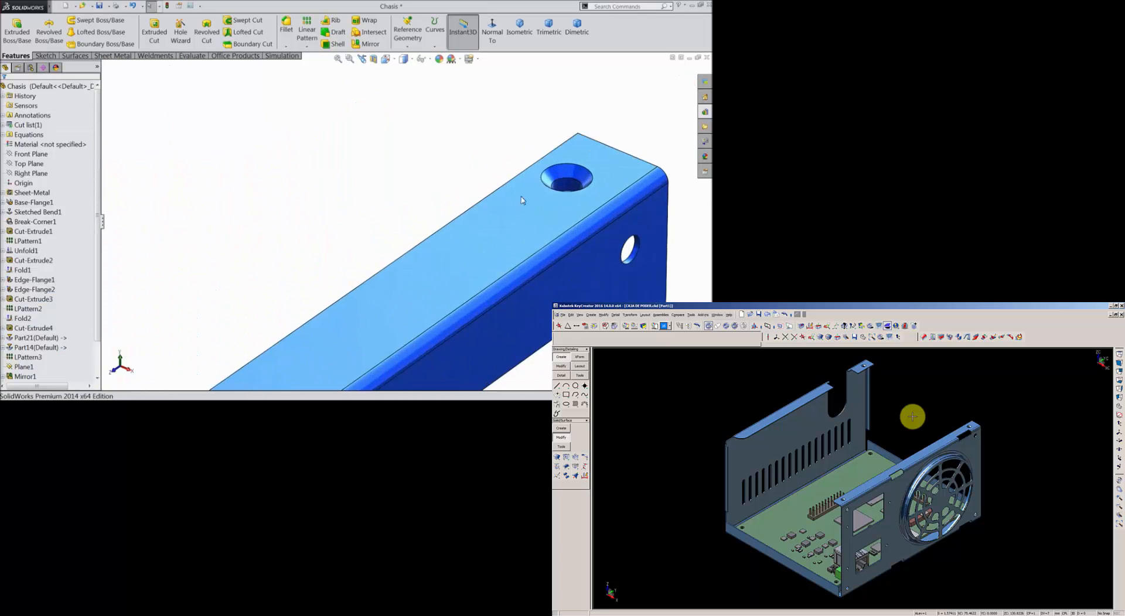
mouse_move(521, 198)
middle_down()
mouse_move(532, 221)
mouse_move(537, 190)
middle_up()
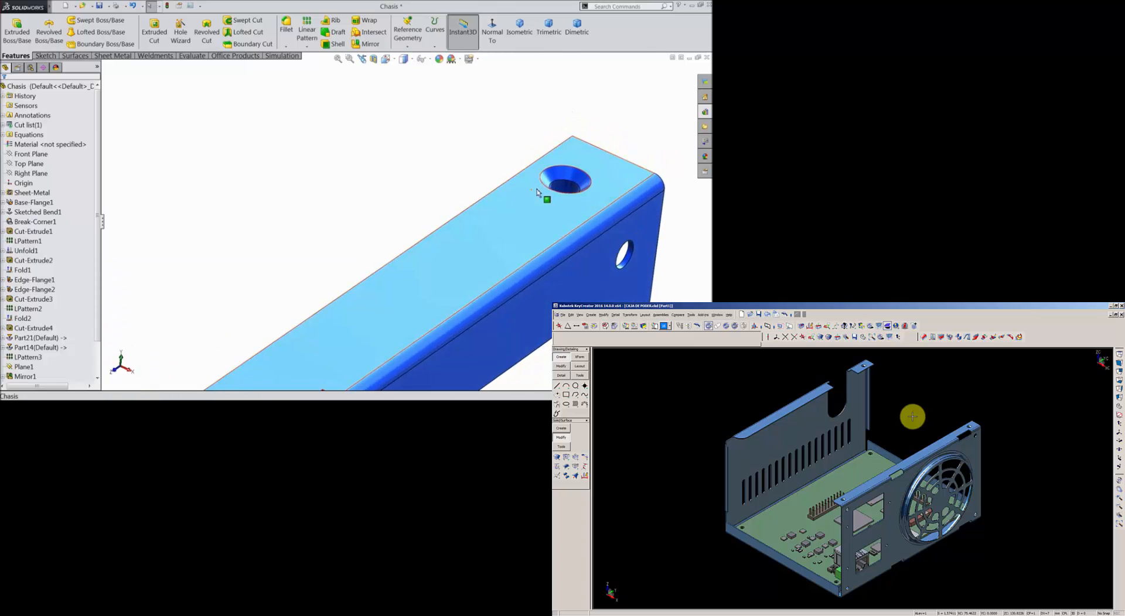
scroll(404, 217, up, 8)
mouse_move(353, 214)
middle_down()
mouse_move(352, 188)
mouse_move(352, 201)
middle_up()
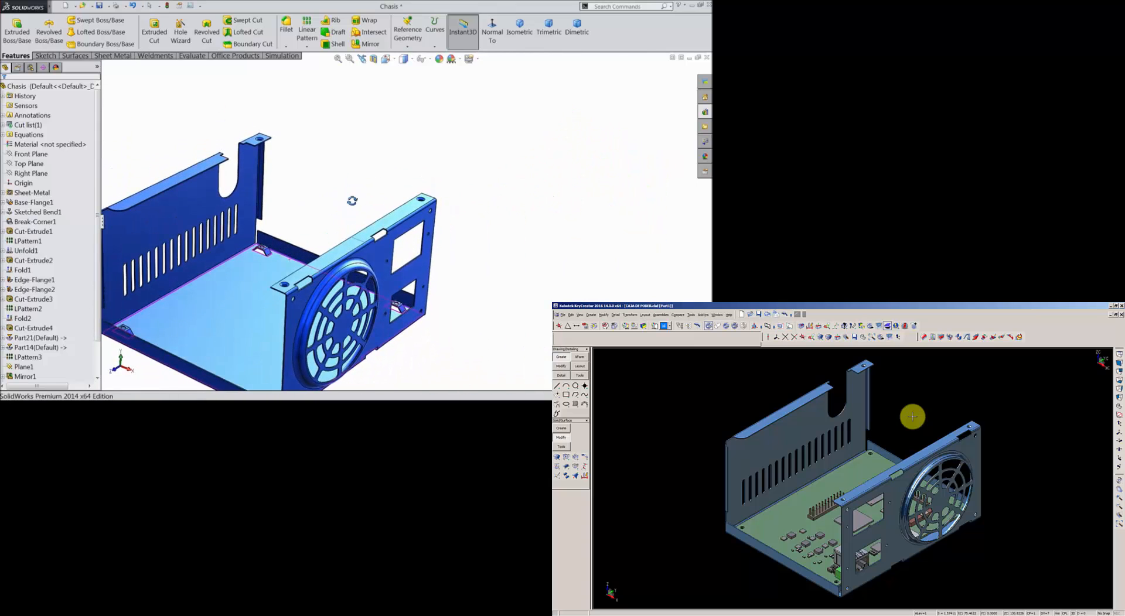
scroll(351, 202, up, 3)
scroll(296, 262, down, 2)
middle_drag(297, 264, 307, 256)
scroll(309, 262, down, 2)
scroll(329, 263, up, 2)
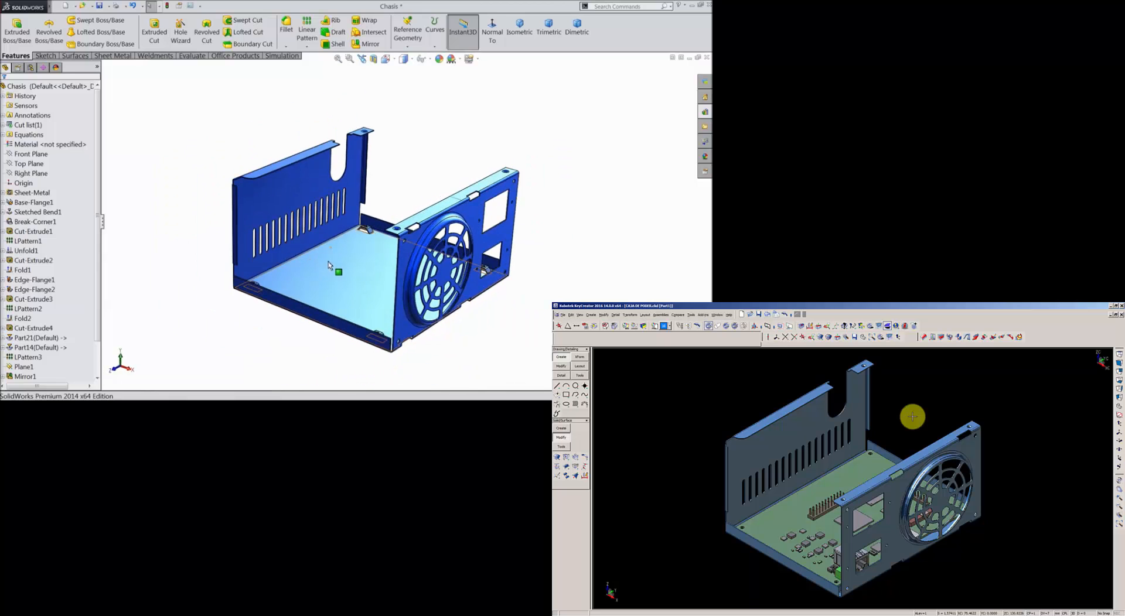
scroll(413, 245, down, 2)
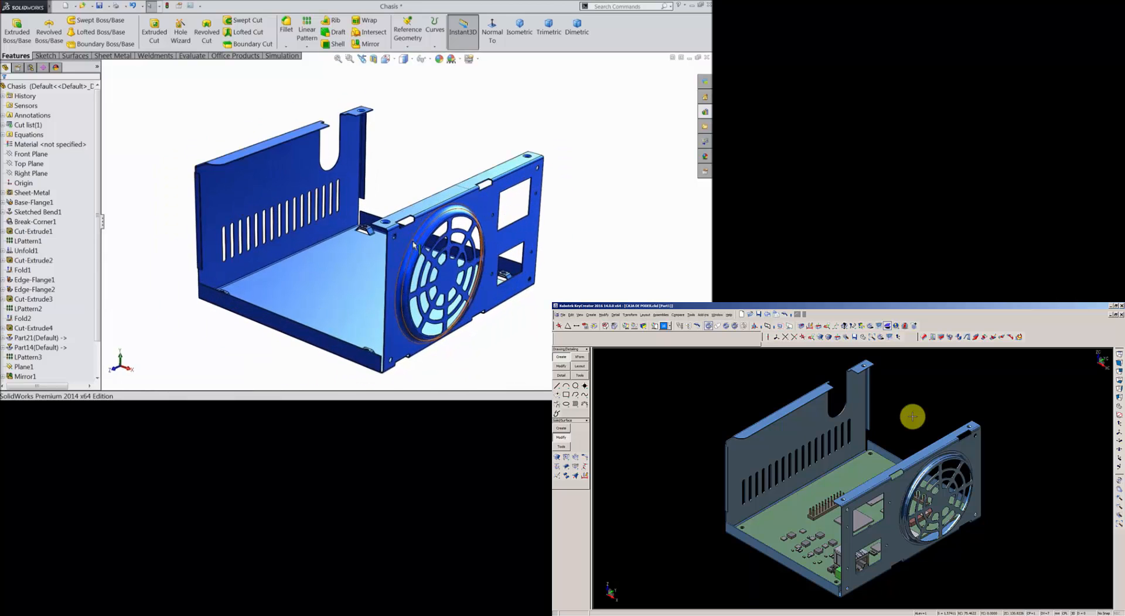